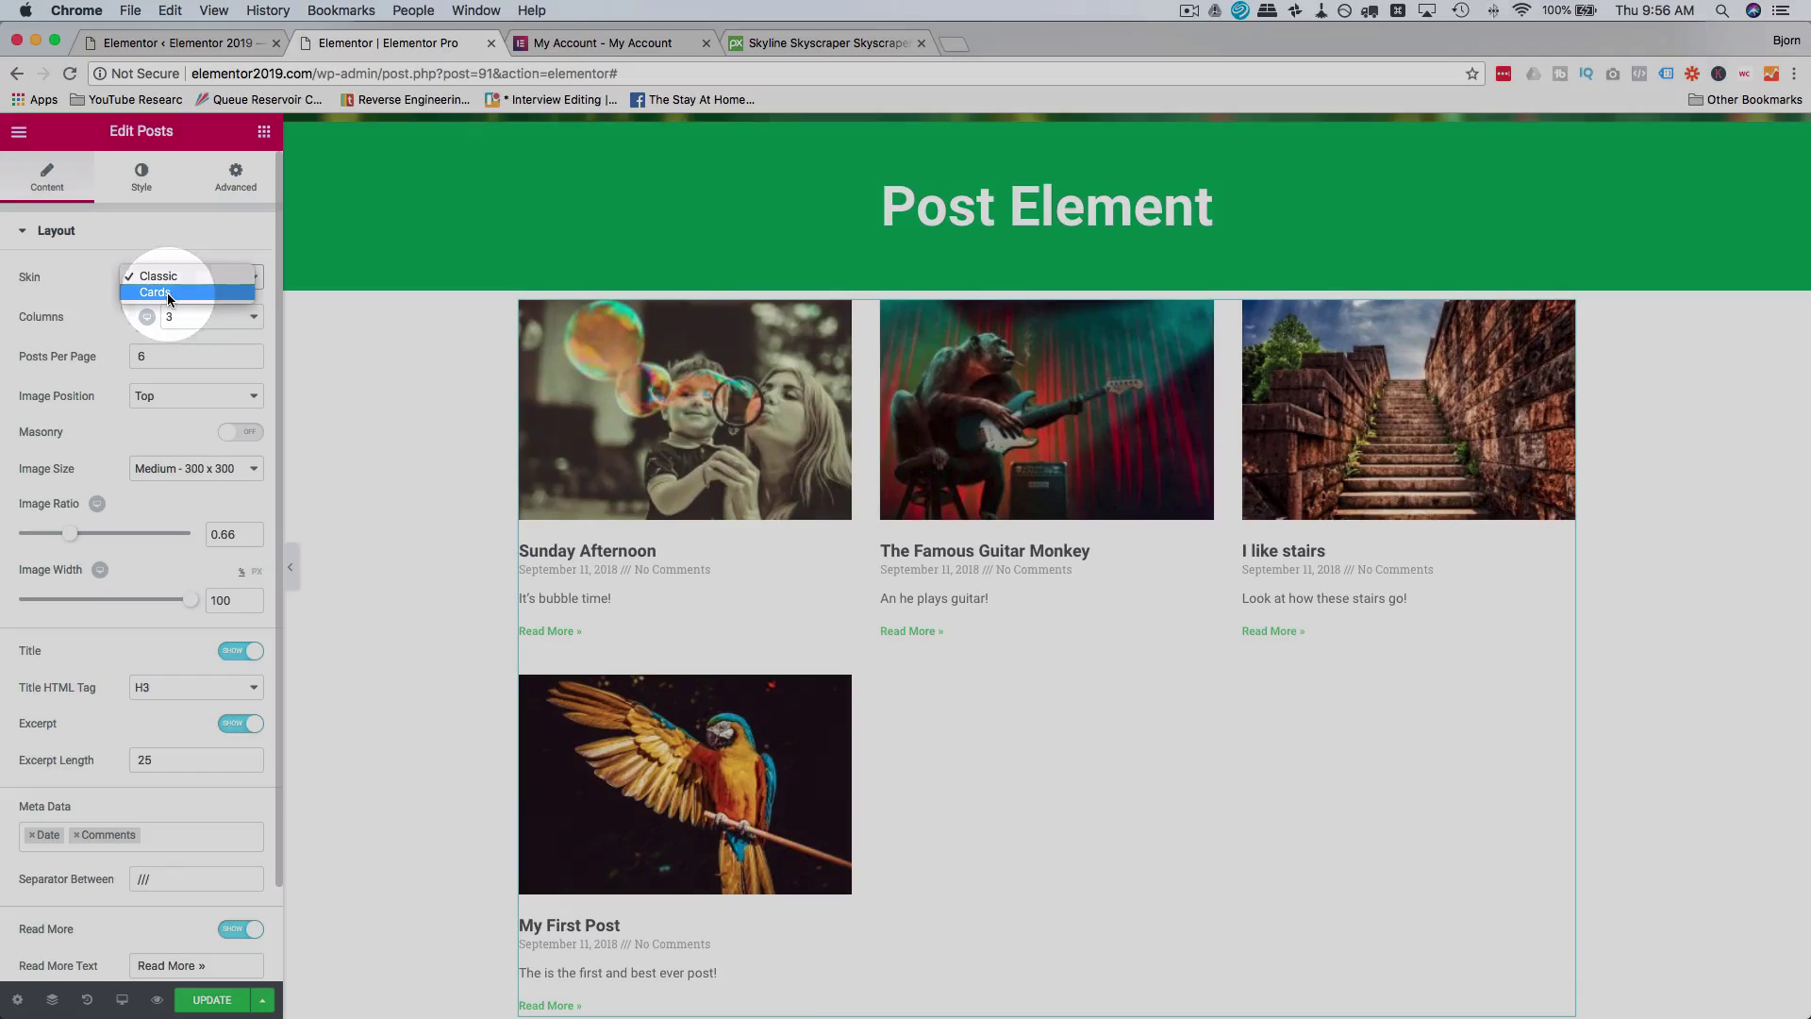
Switch the Posts widget's skin to Cards and look over the resulting post cards.
{"action": "left_click", "coordinate": [170, 292]}
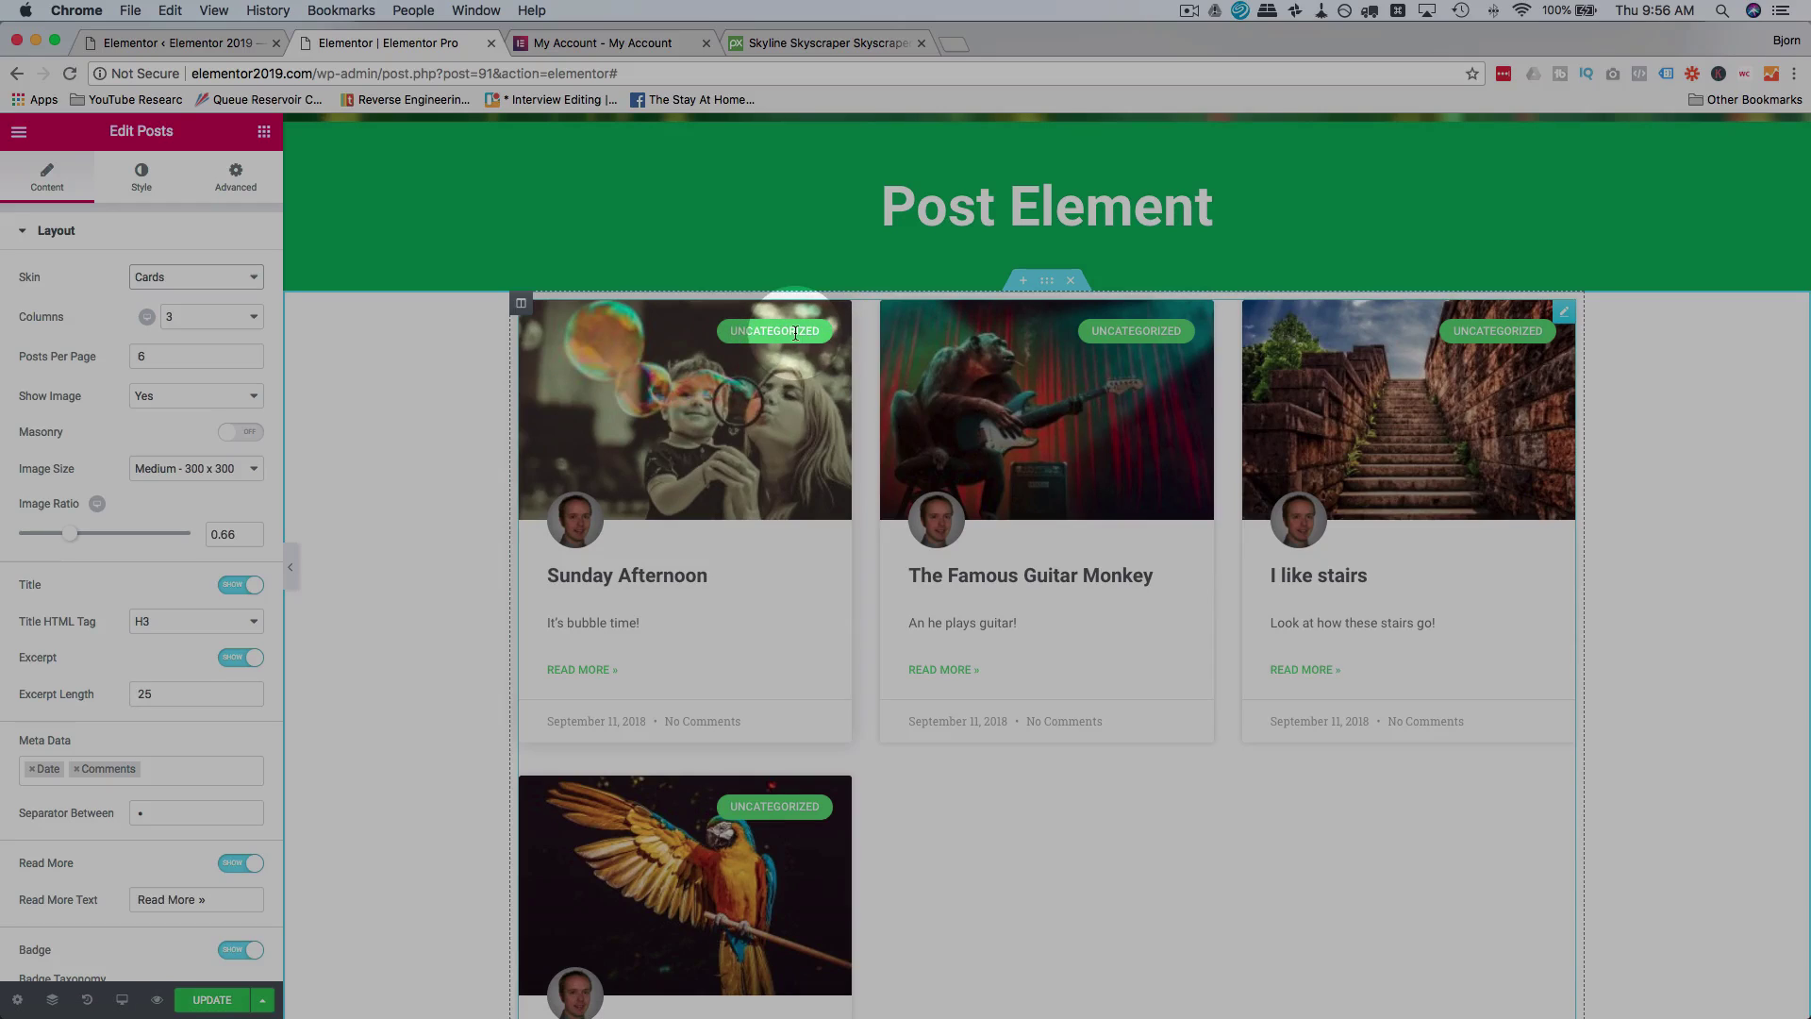
{"action": "scroll", "coordinate": [688, 551], "scroll_direction": "down", "scroll_amount": 1}
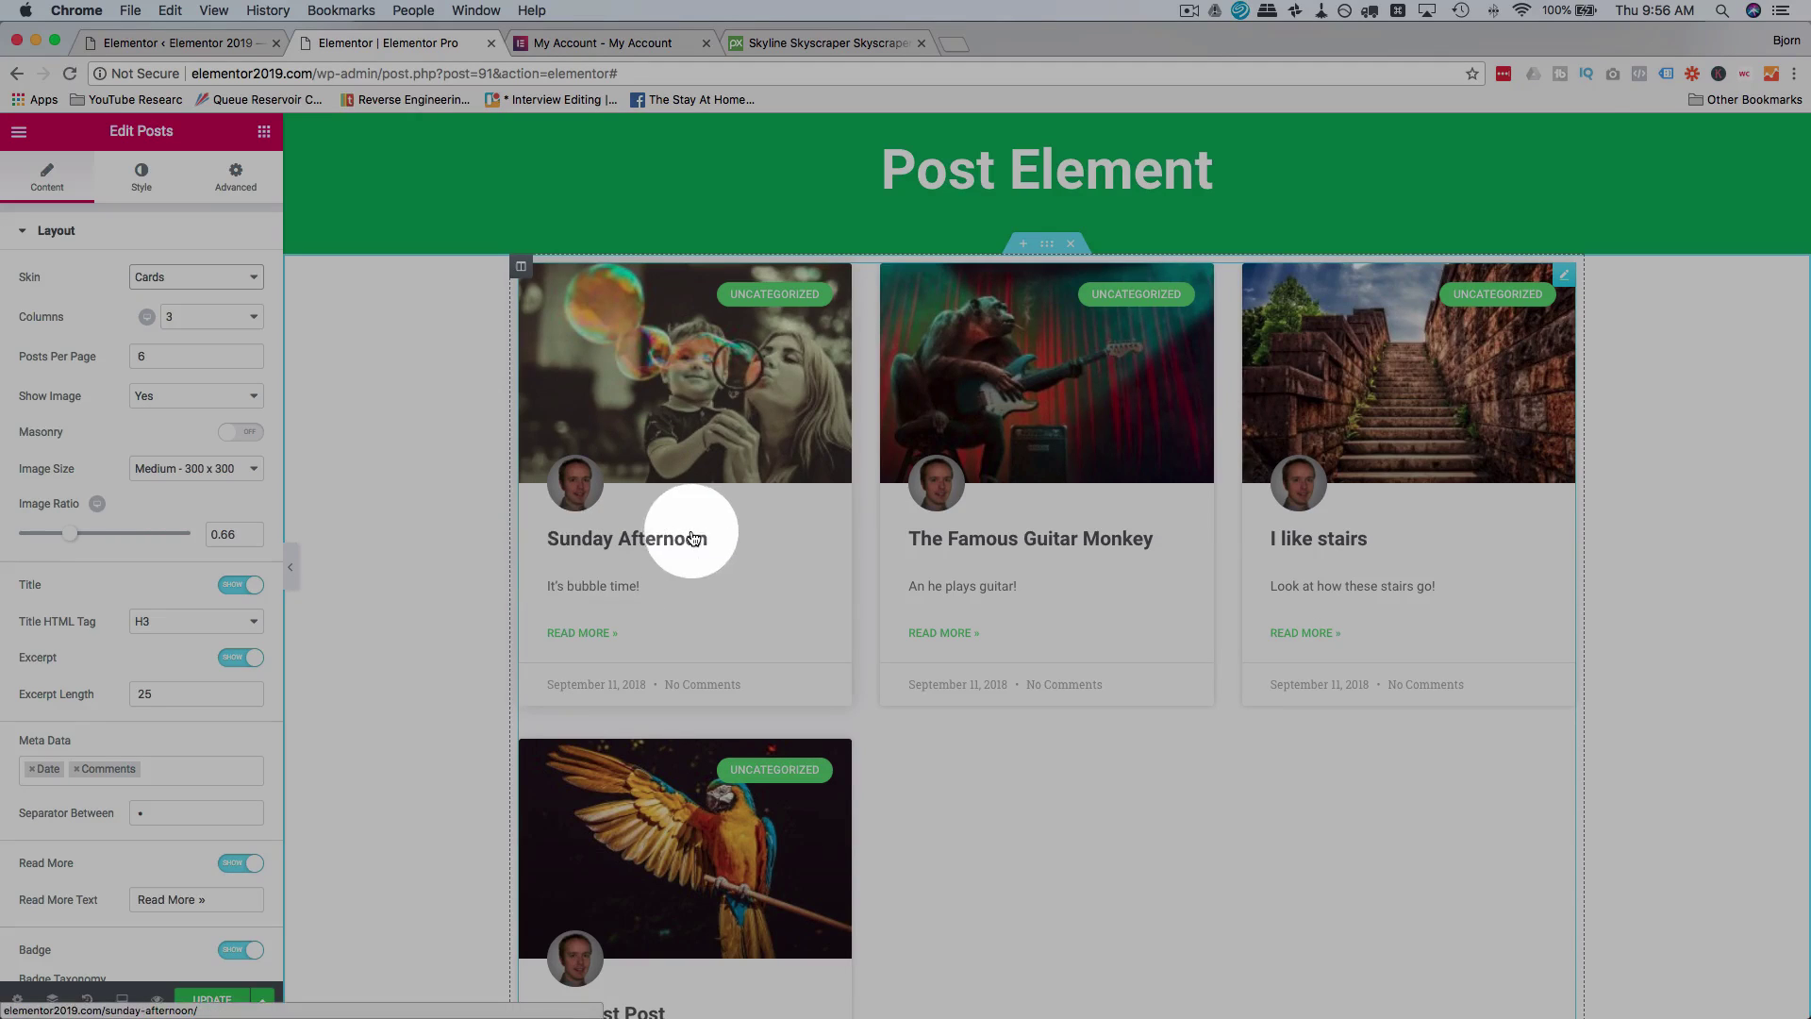
{"action": "scroll", "coordinate": [695, 549], "scroll_direction": "down", "scroll_amount": 2}
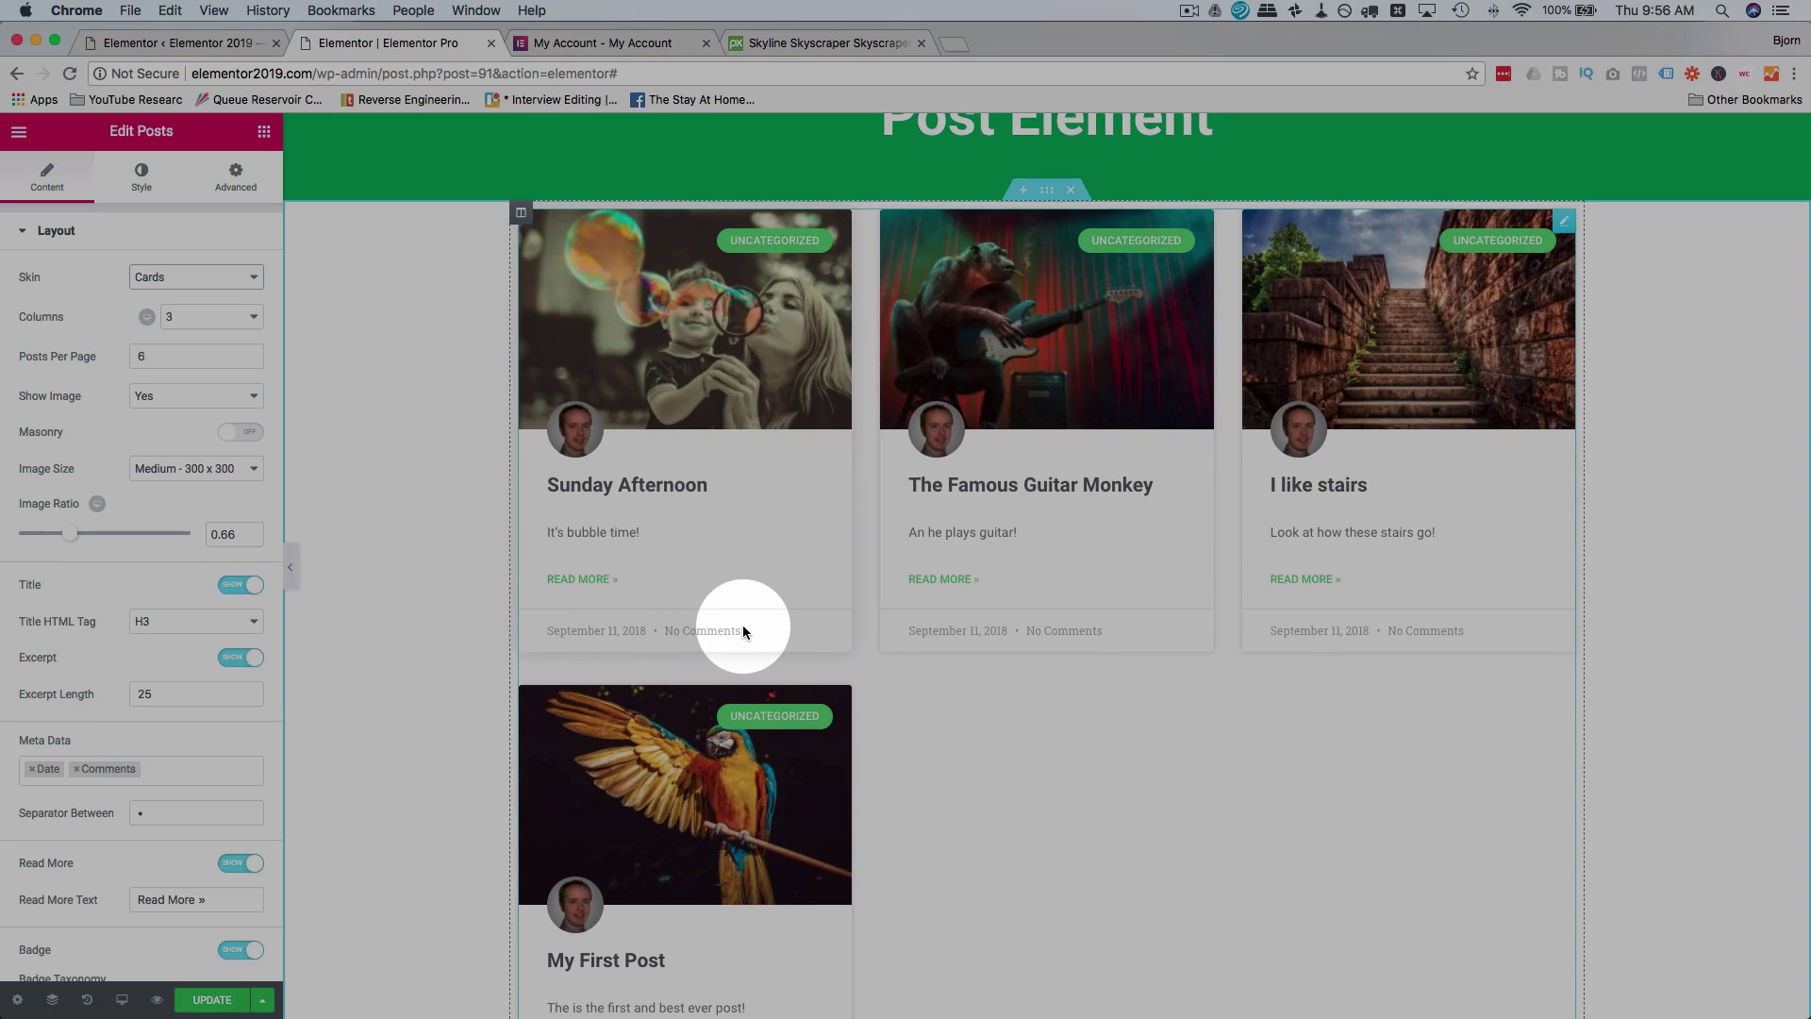
{"action": "scroll", "coordinate": [715, 533], "scroll_direction": "up", "scroll_amount": 3}
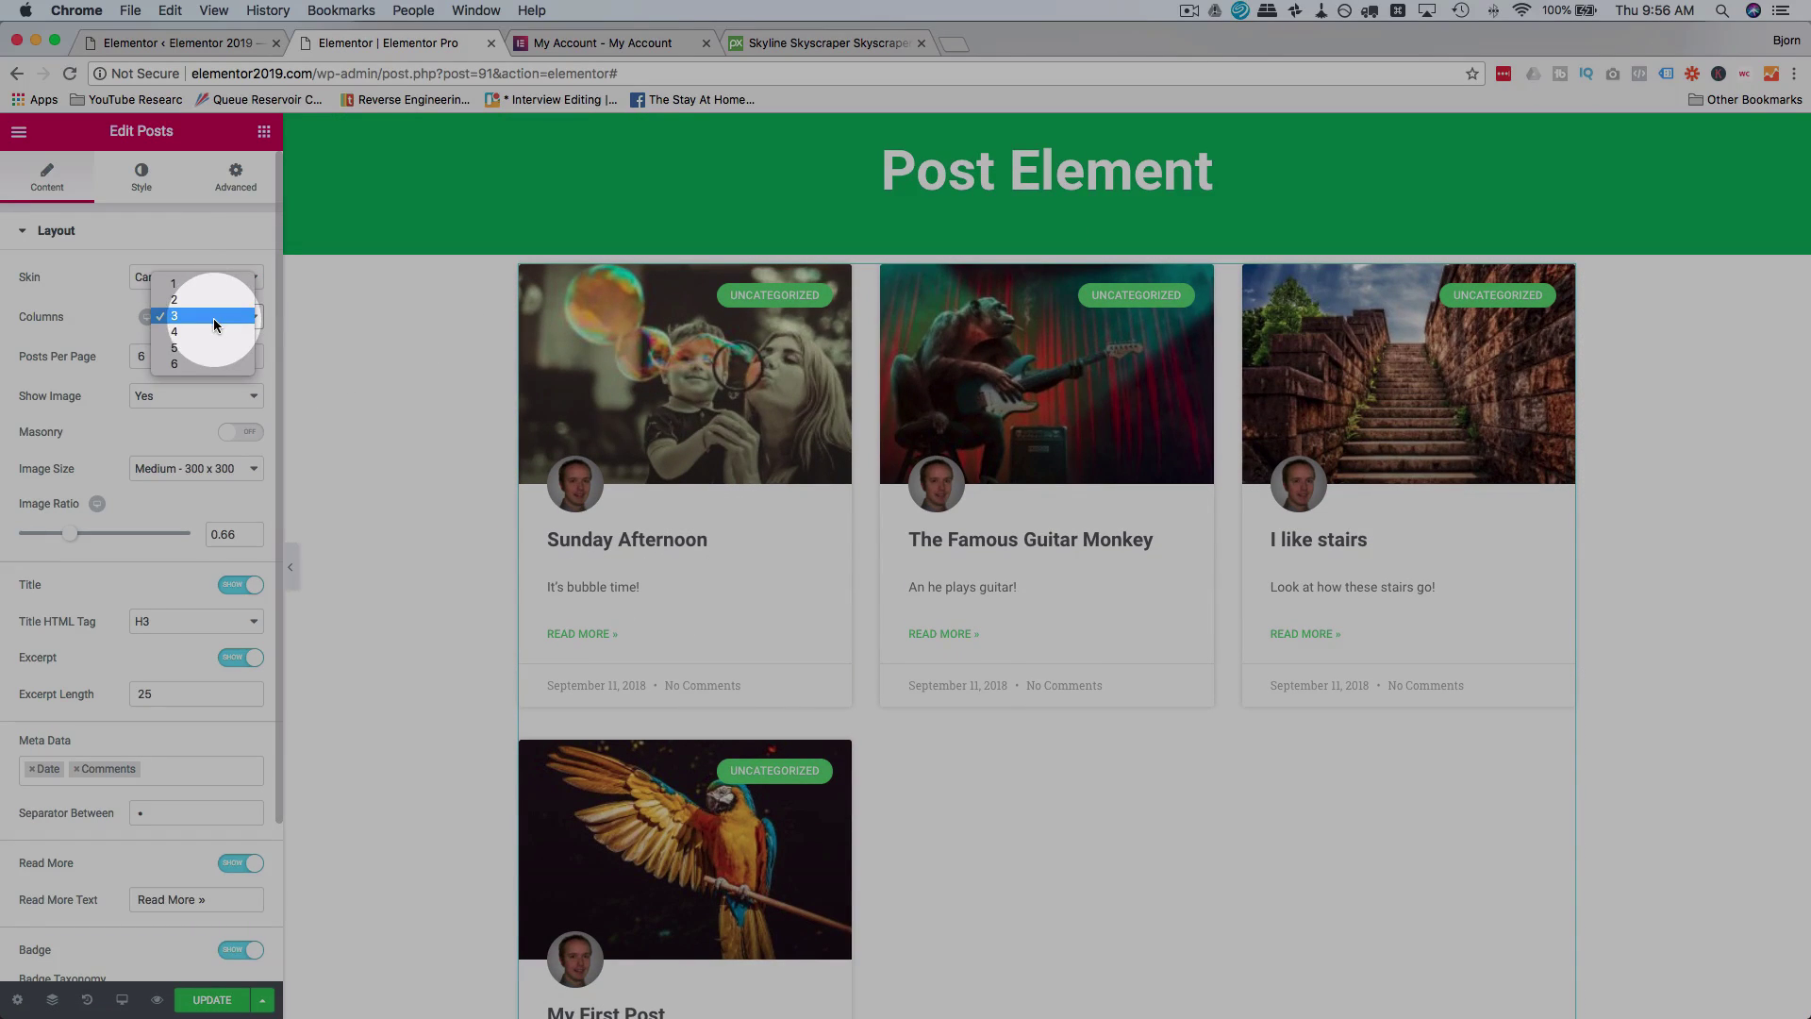
Set the desktop columns to 4, check the column layout for tablet and mobile, and return to the desktop view.
{"action": "left_click", "coordinate": [223, 316]}
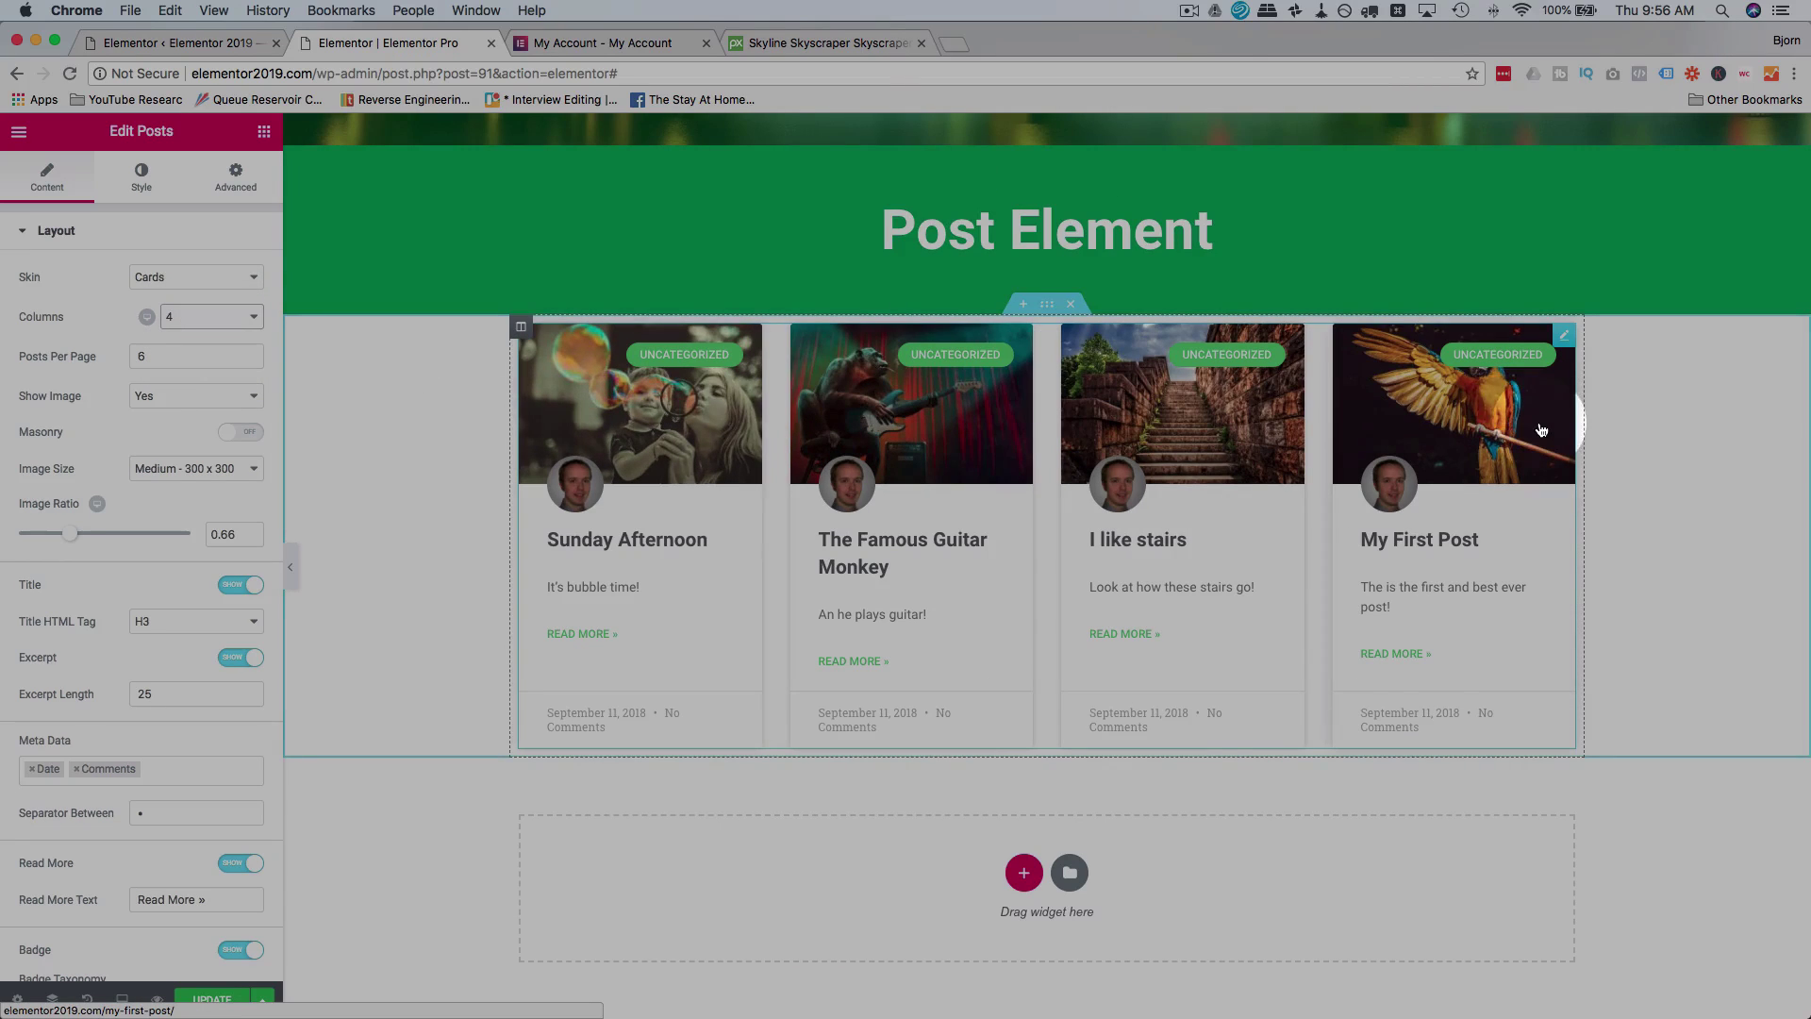
{"action": "left_click", "coordinate": [169, 317]}
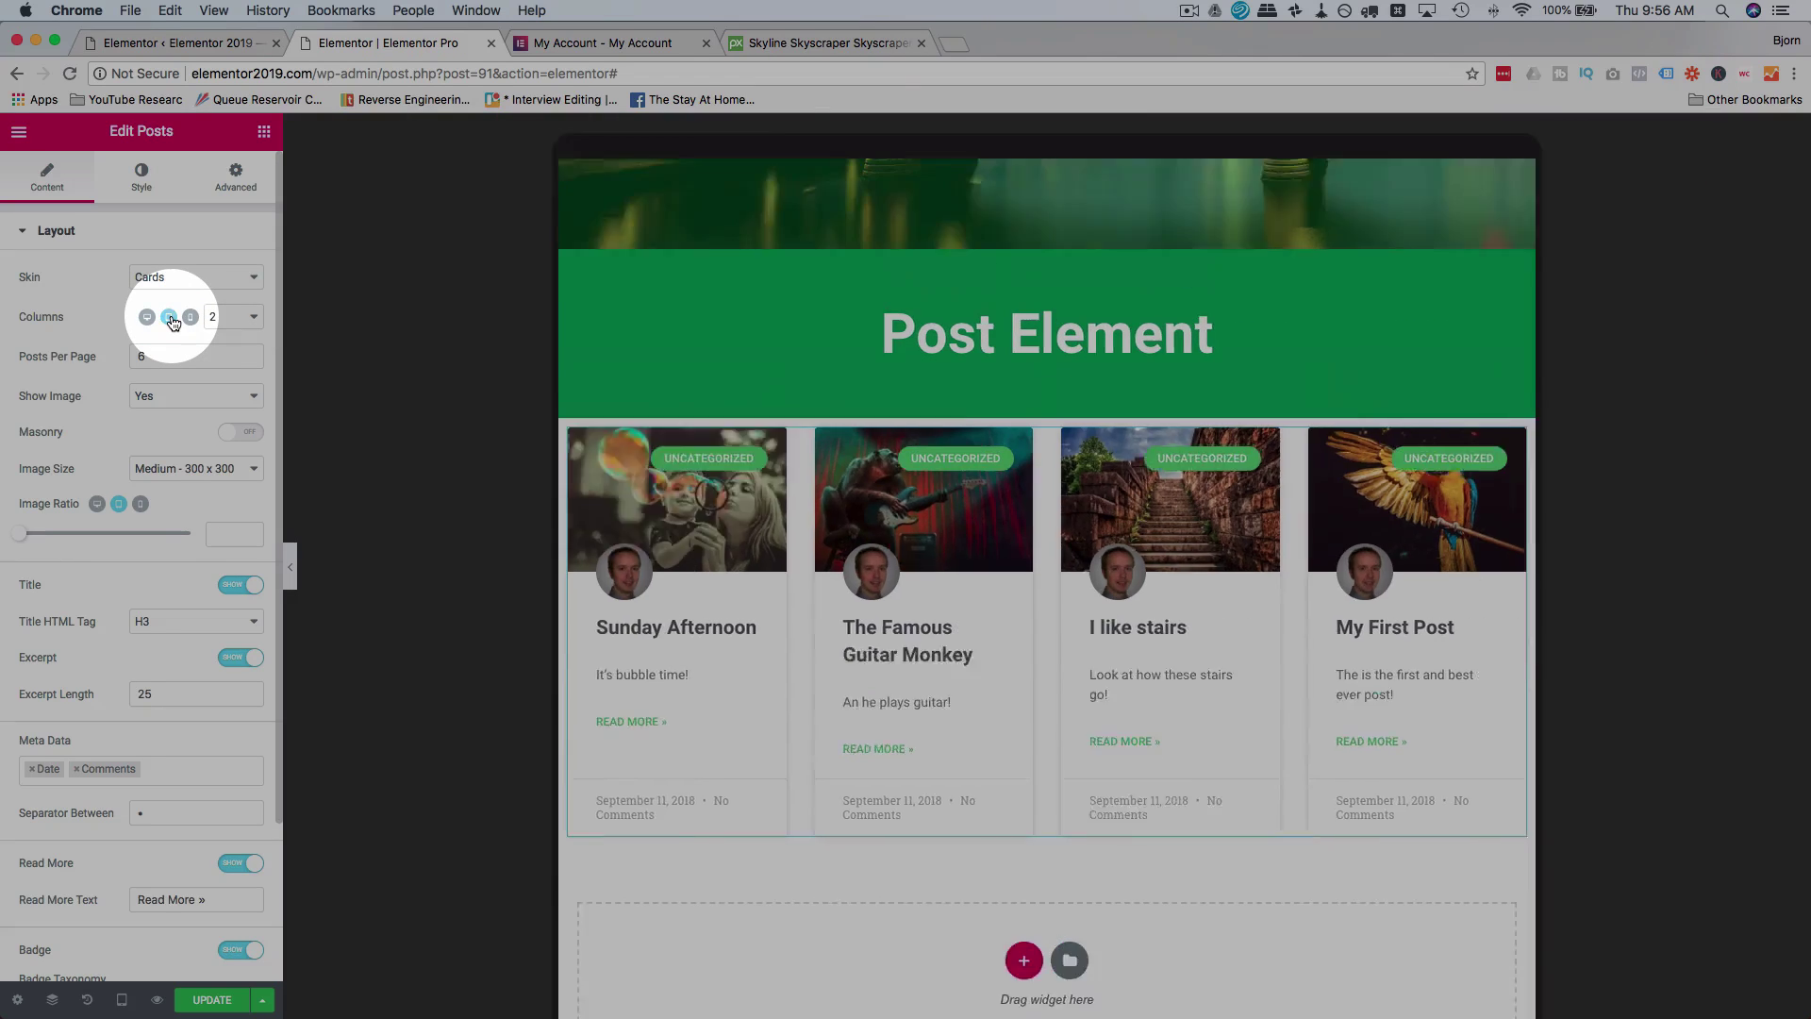
{"action": "left_click", "coordinate": [227, 317]}
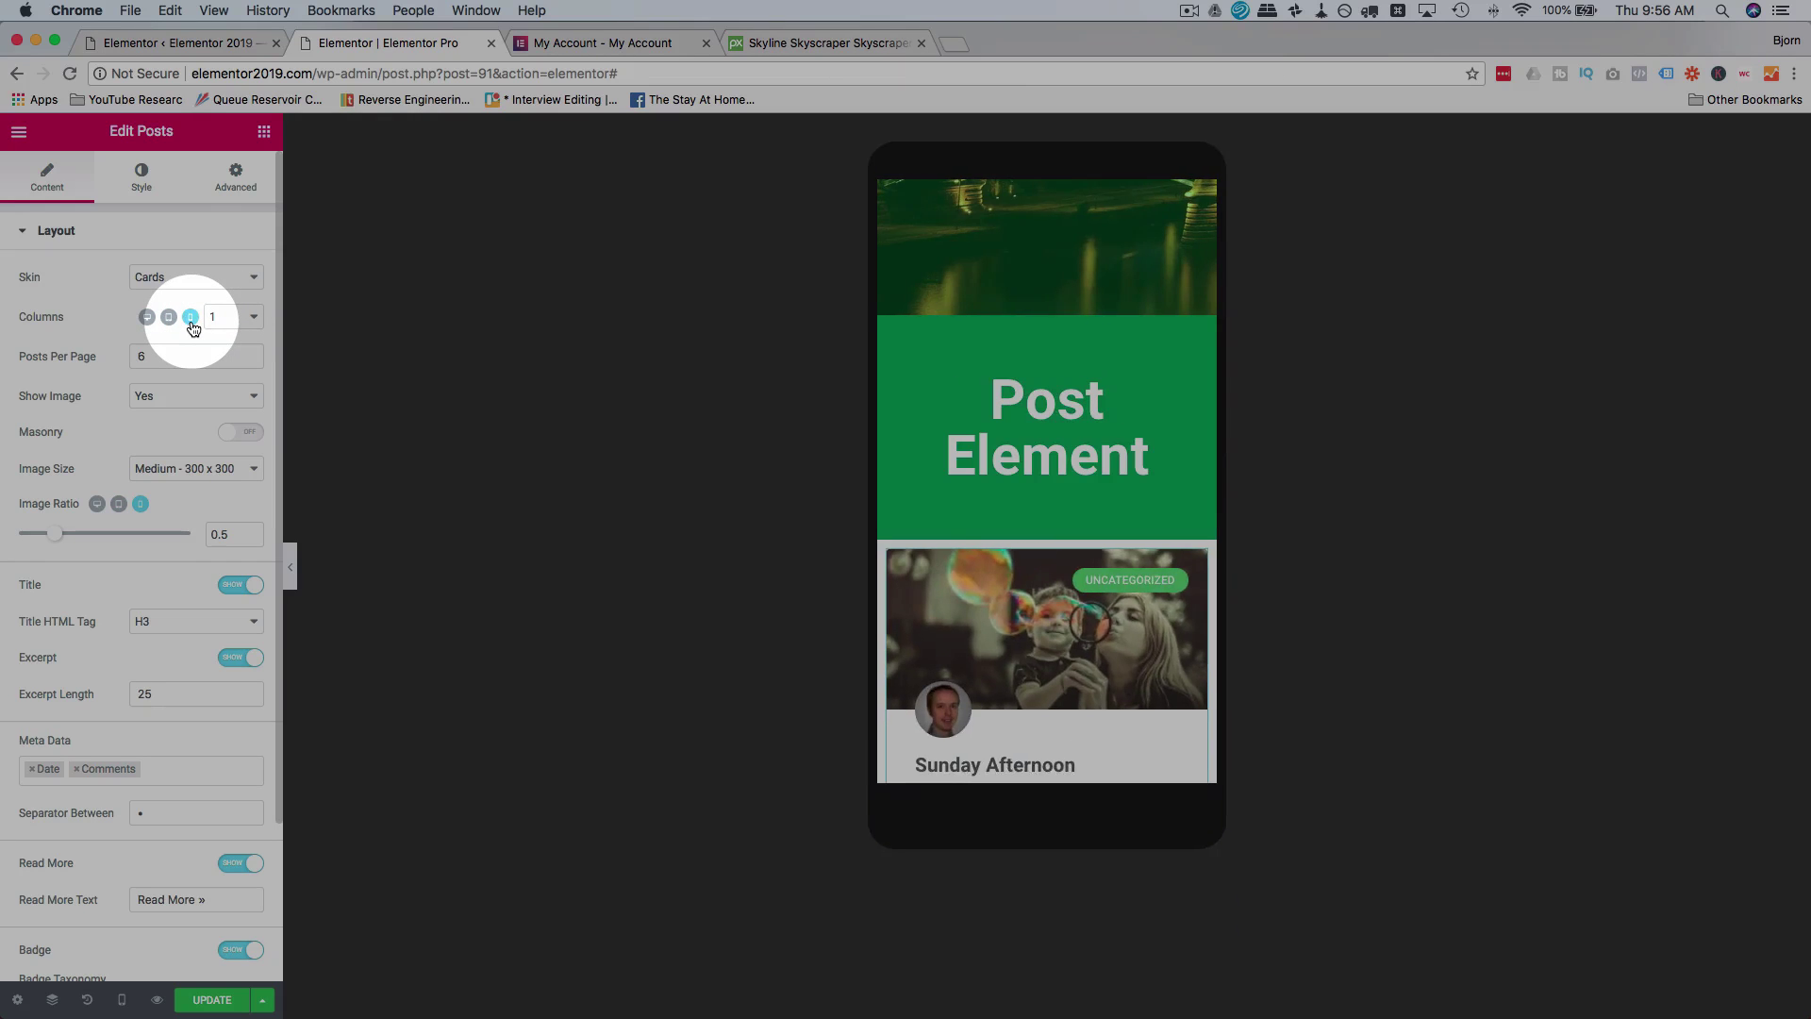
{"action": "left_click", "coordinate": [173, 328]}
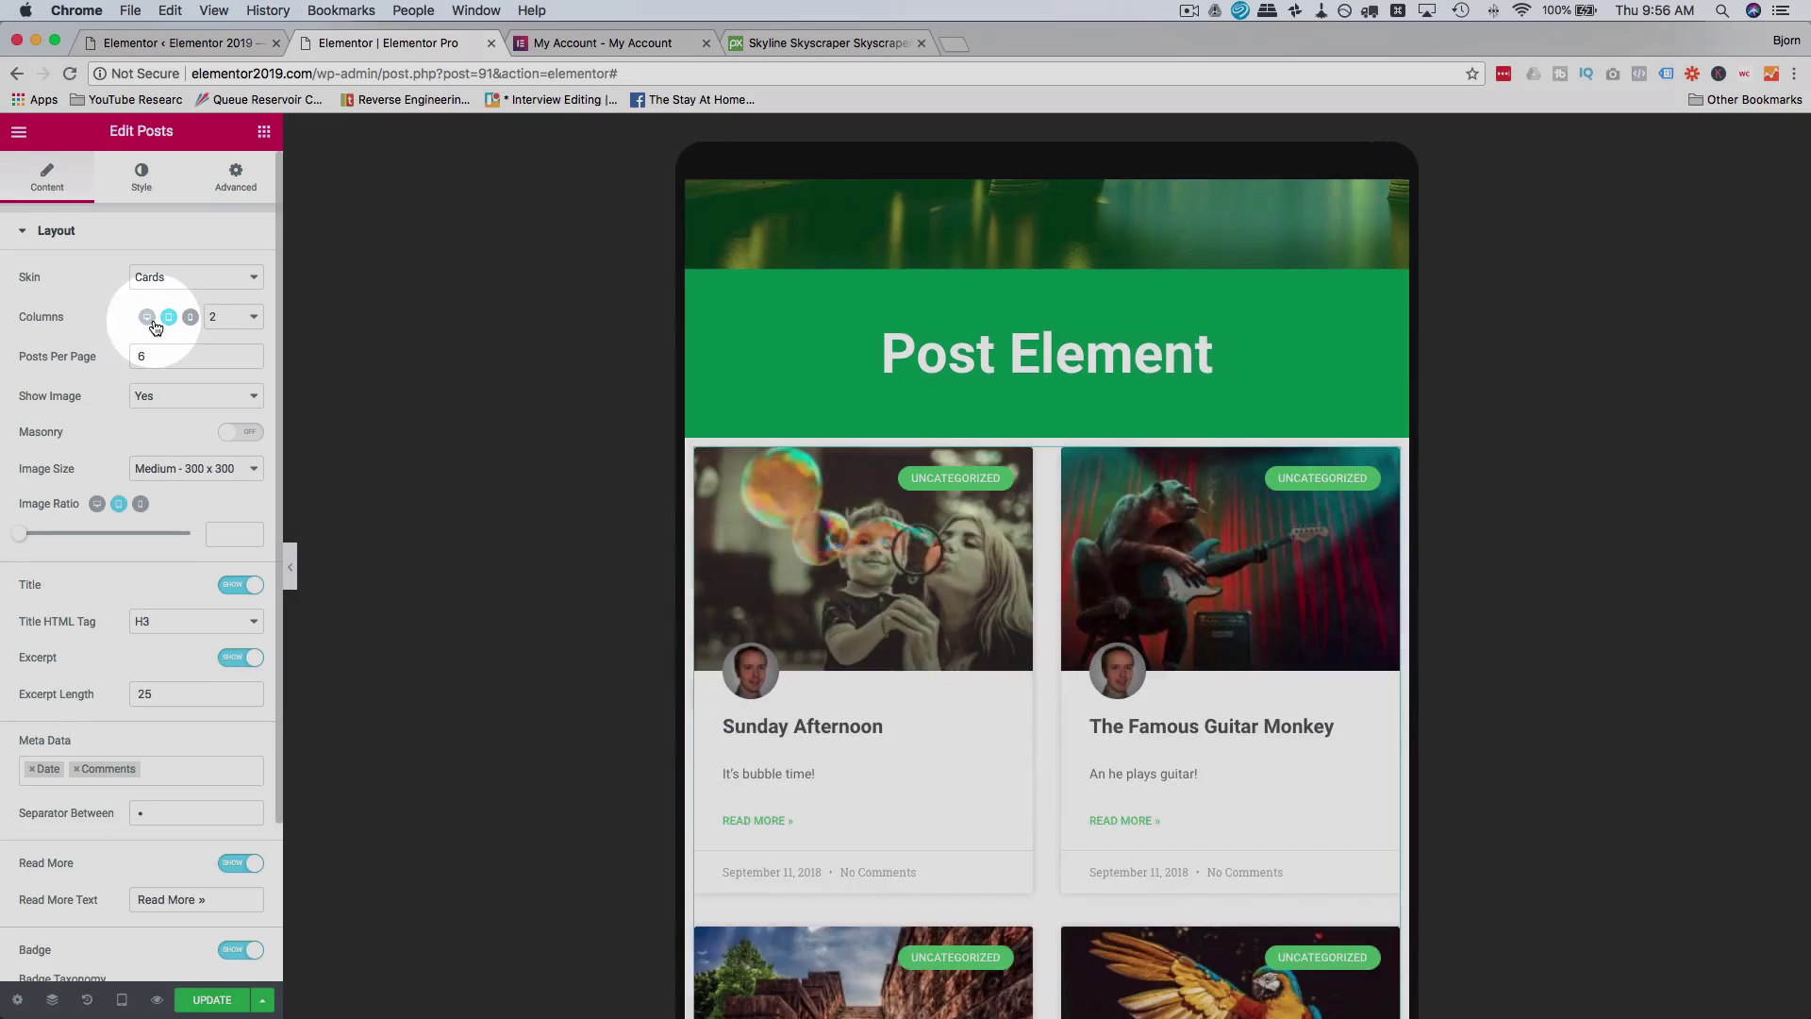
{"action": "left_click", "coordinate": [147, 317]}
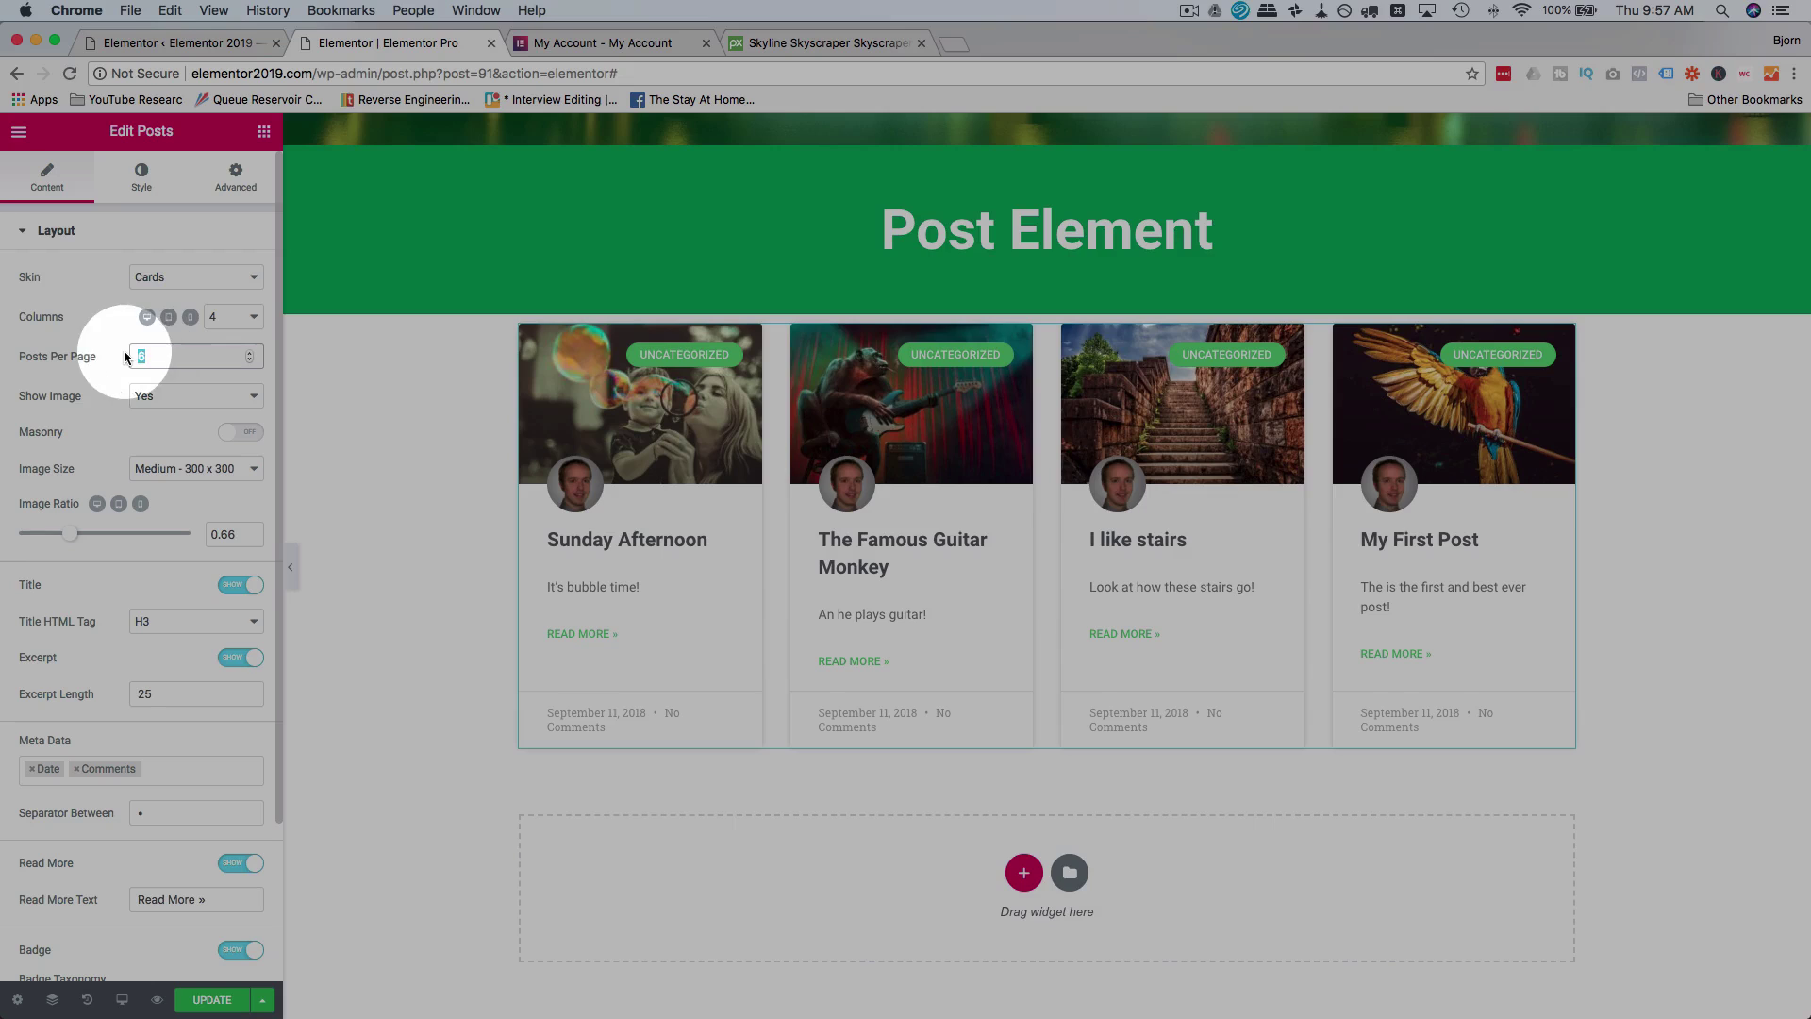
Try 2 posts per page, and settle on 4 posts per page.
{"action": "type", "text": "2"}
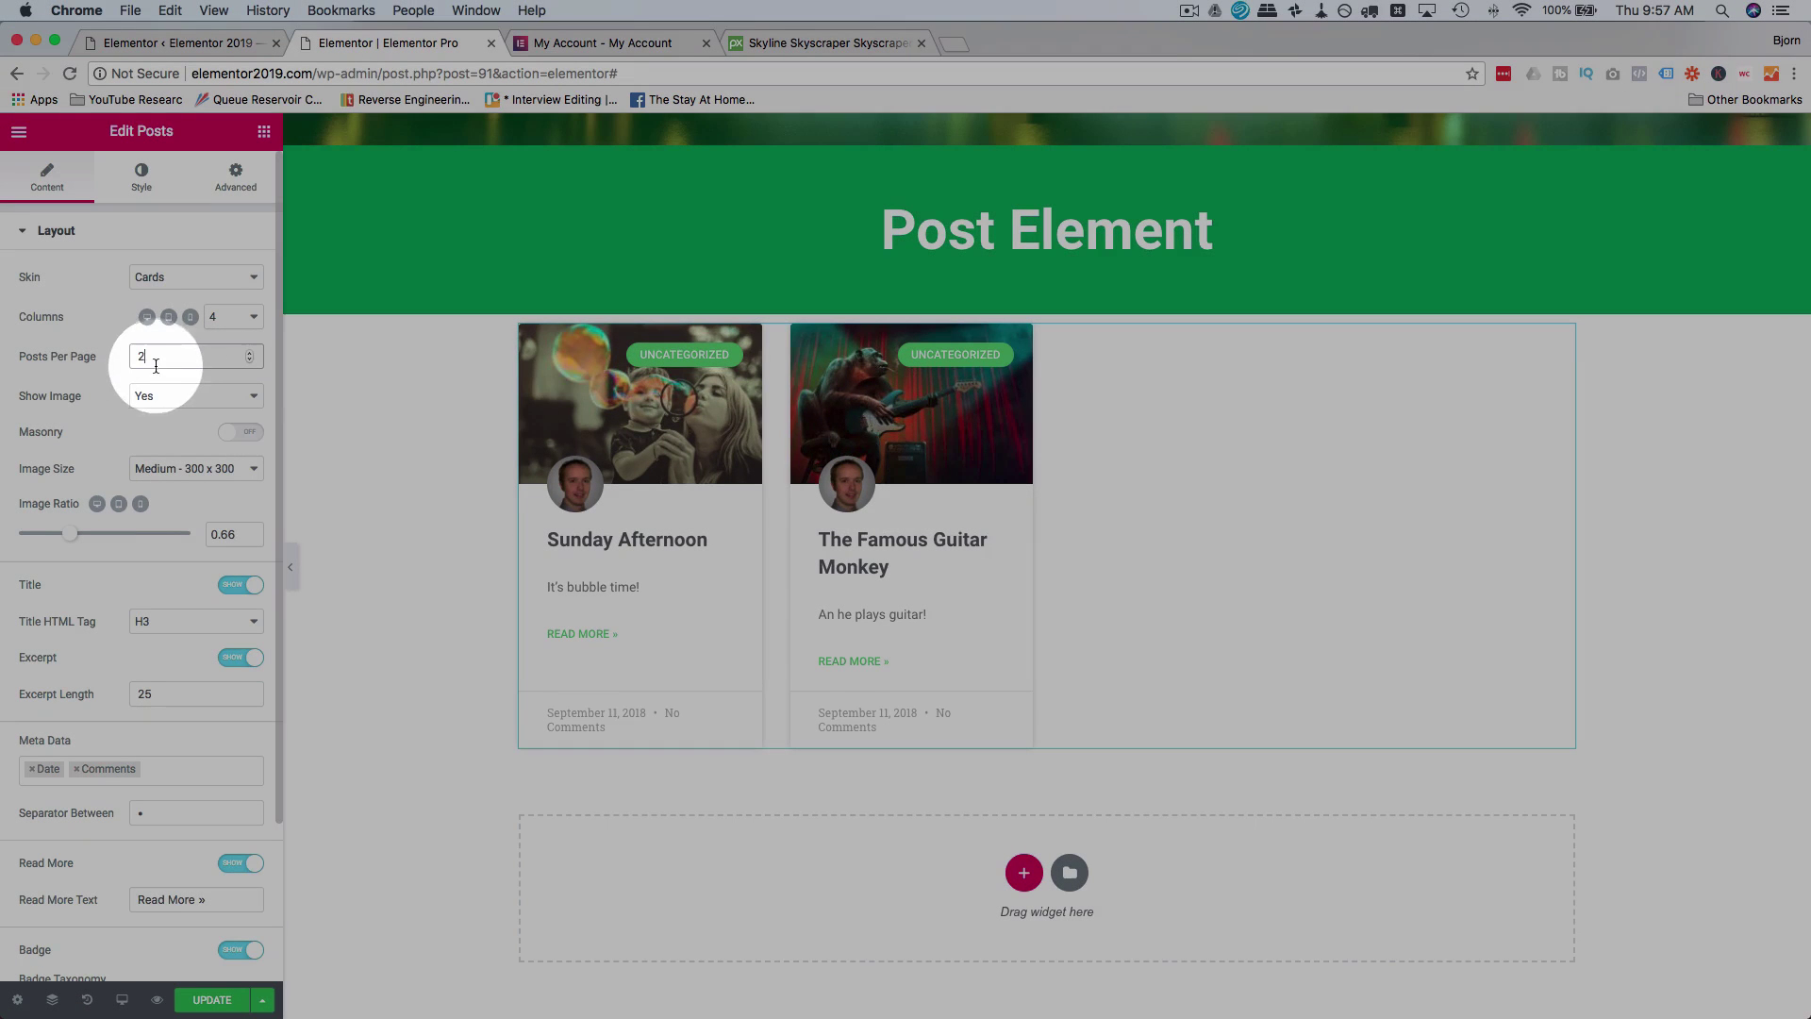
{"action": "type", "text": "4"}
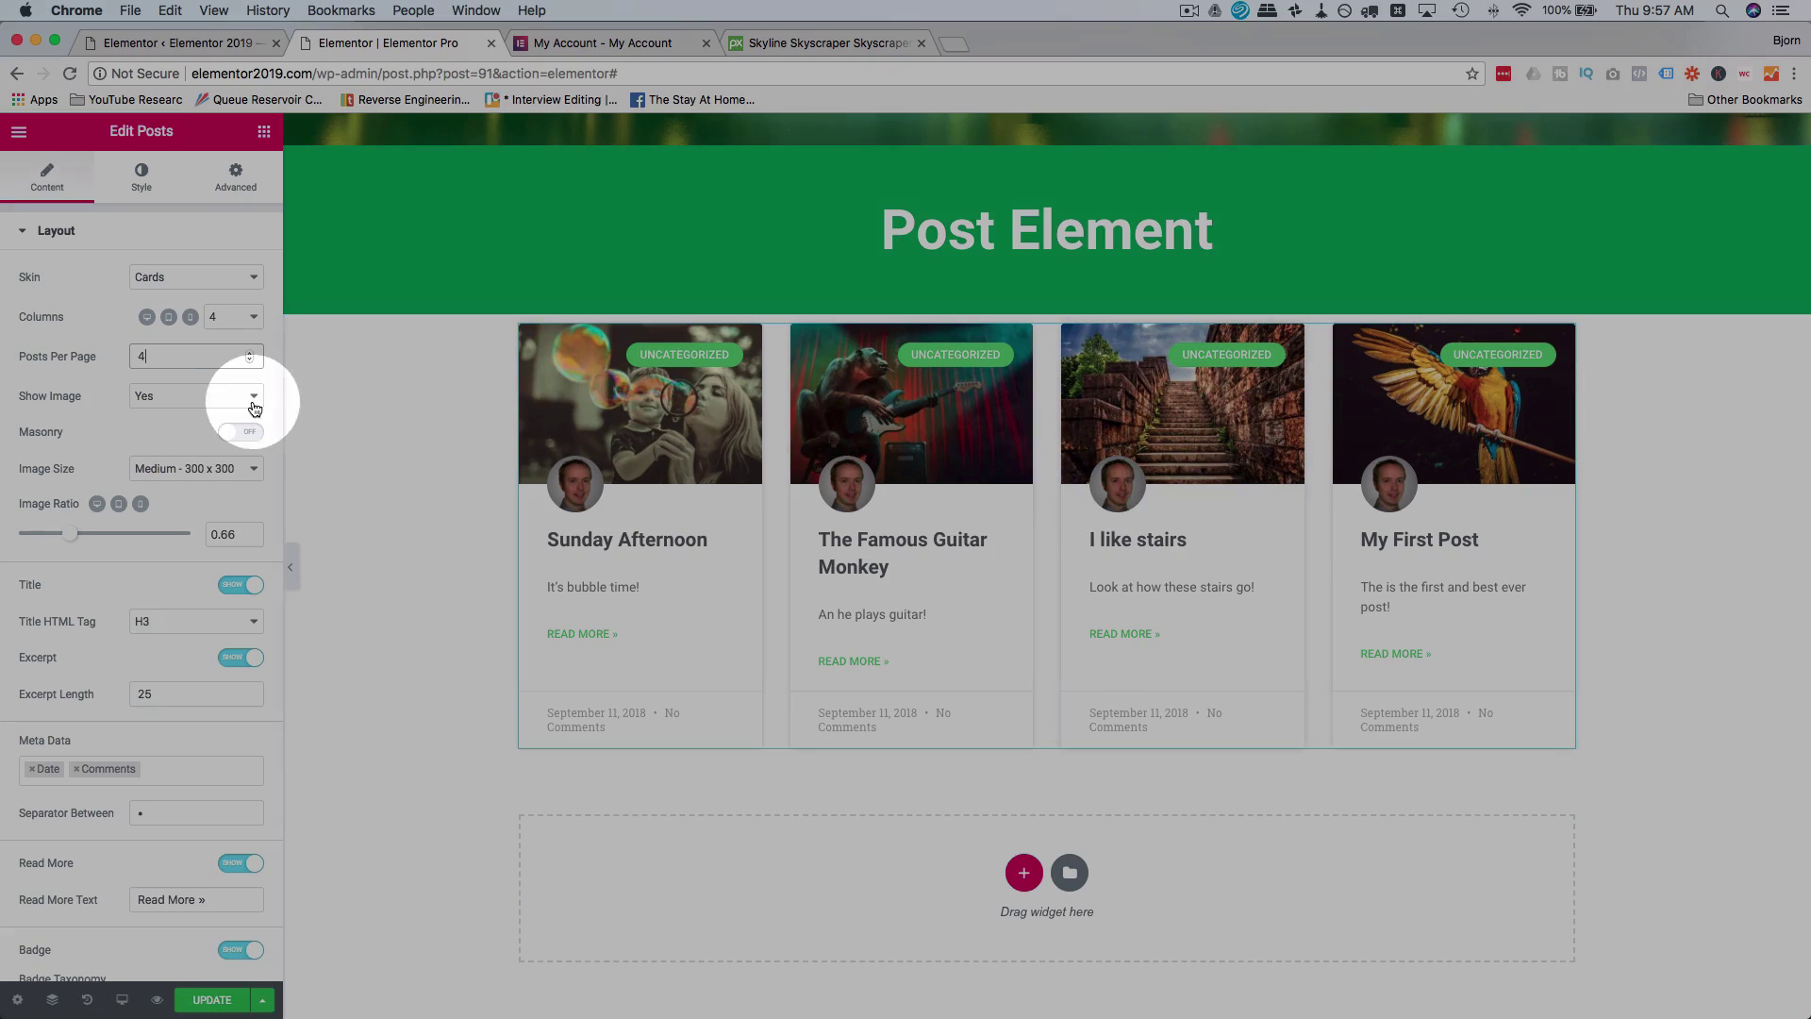
Try hiding the post images by setting Show Image to No, and restore it to Yes.
{"action": "left_click", "coordinate": [248, 403]}
{"action": "left_click", "coordinate": [215, 411]}
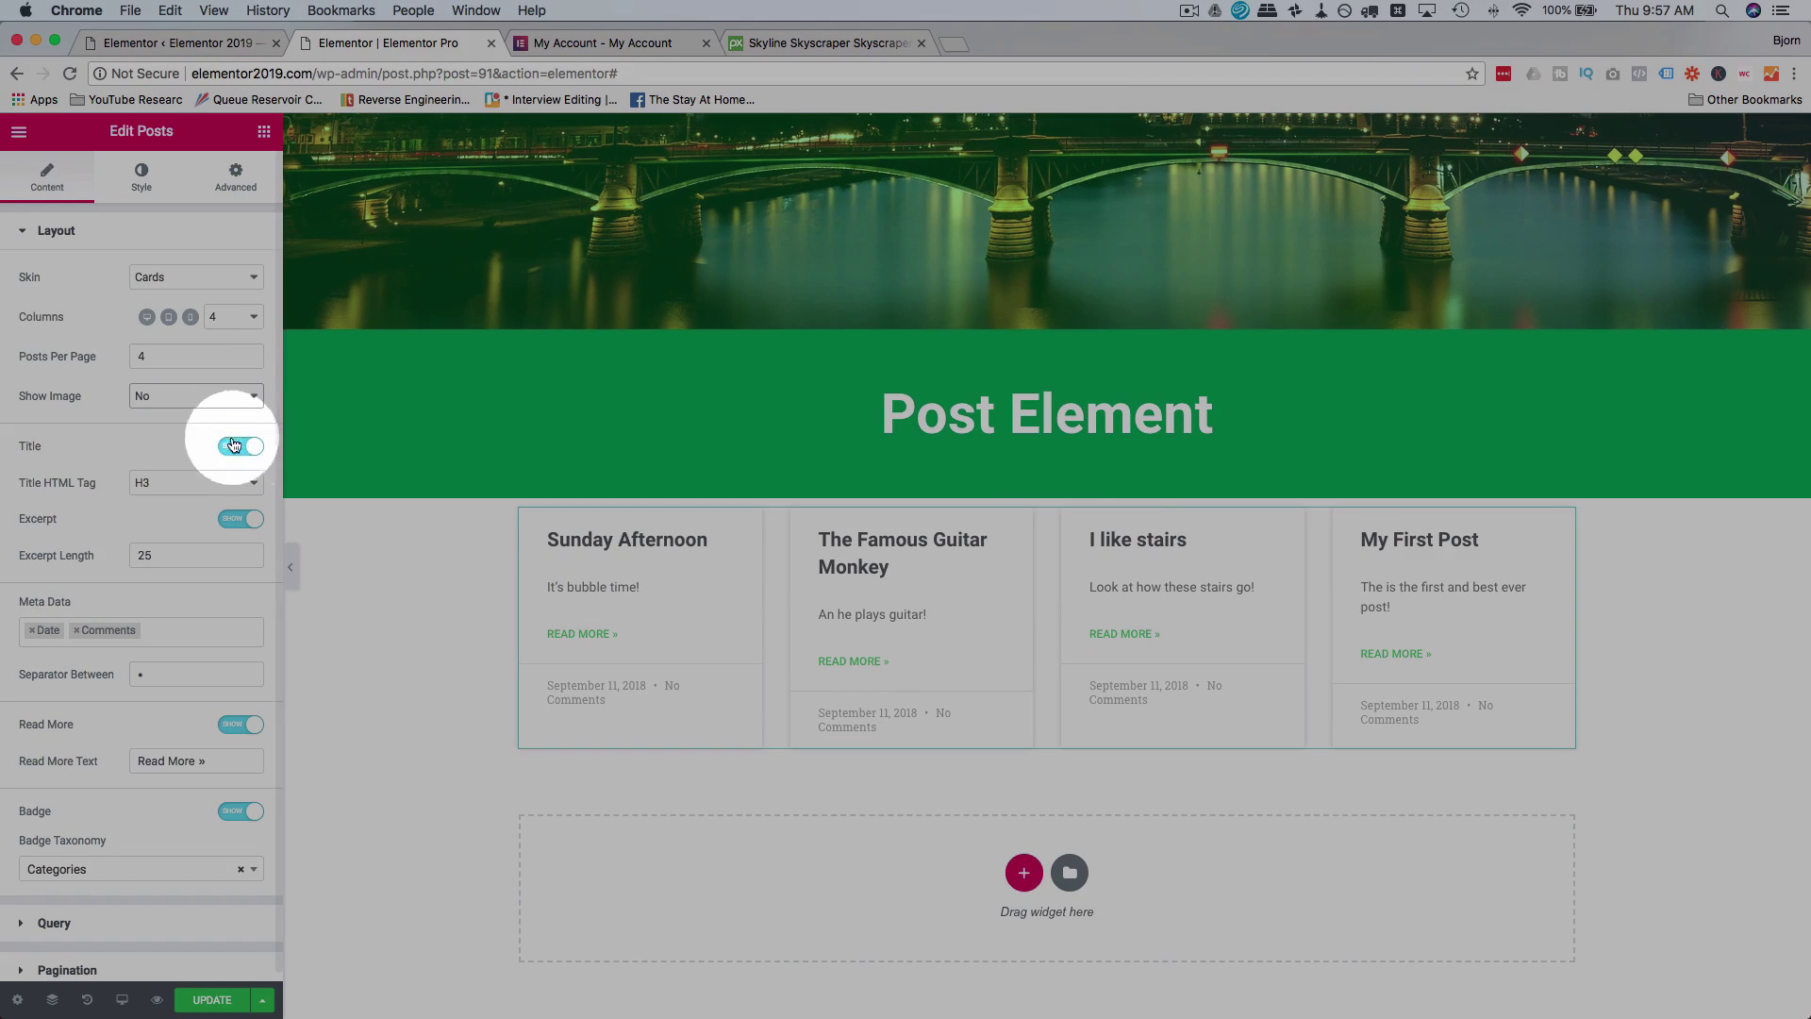
{"action": "left_click", "coordinate": [160, 378]}
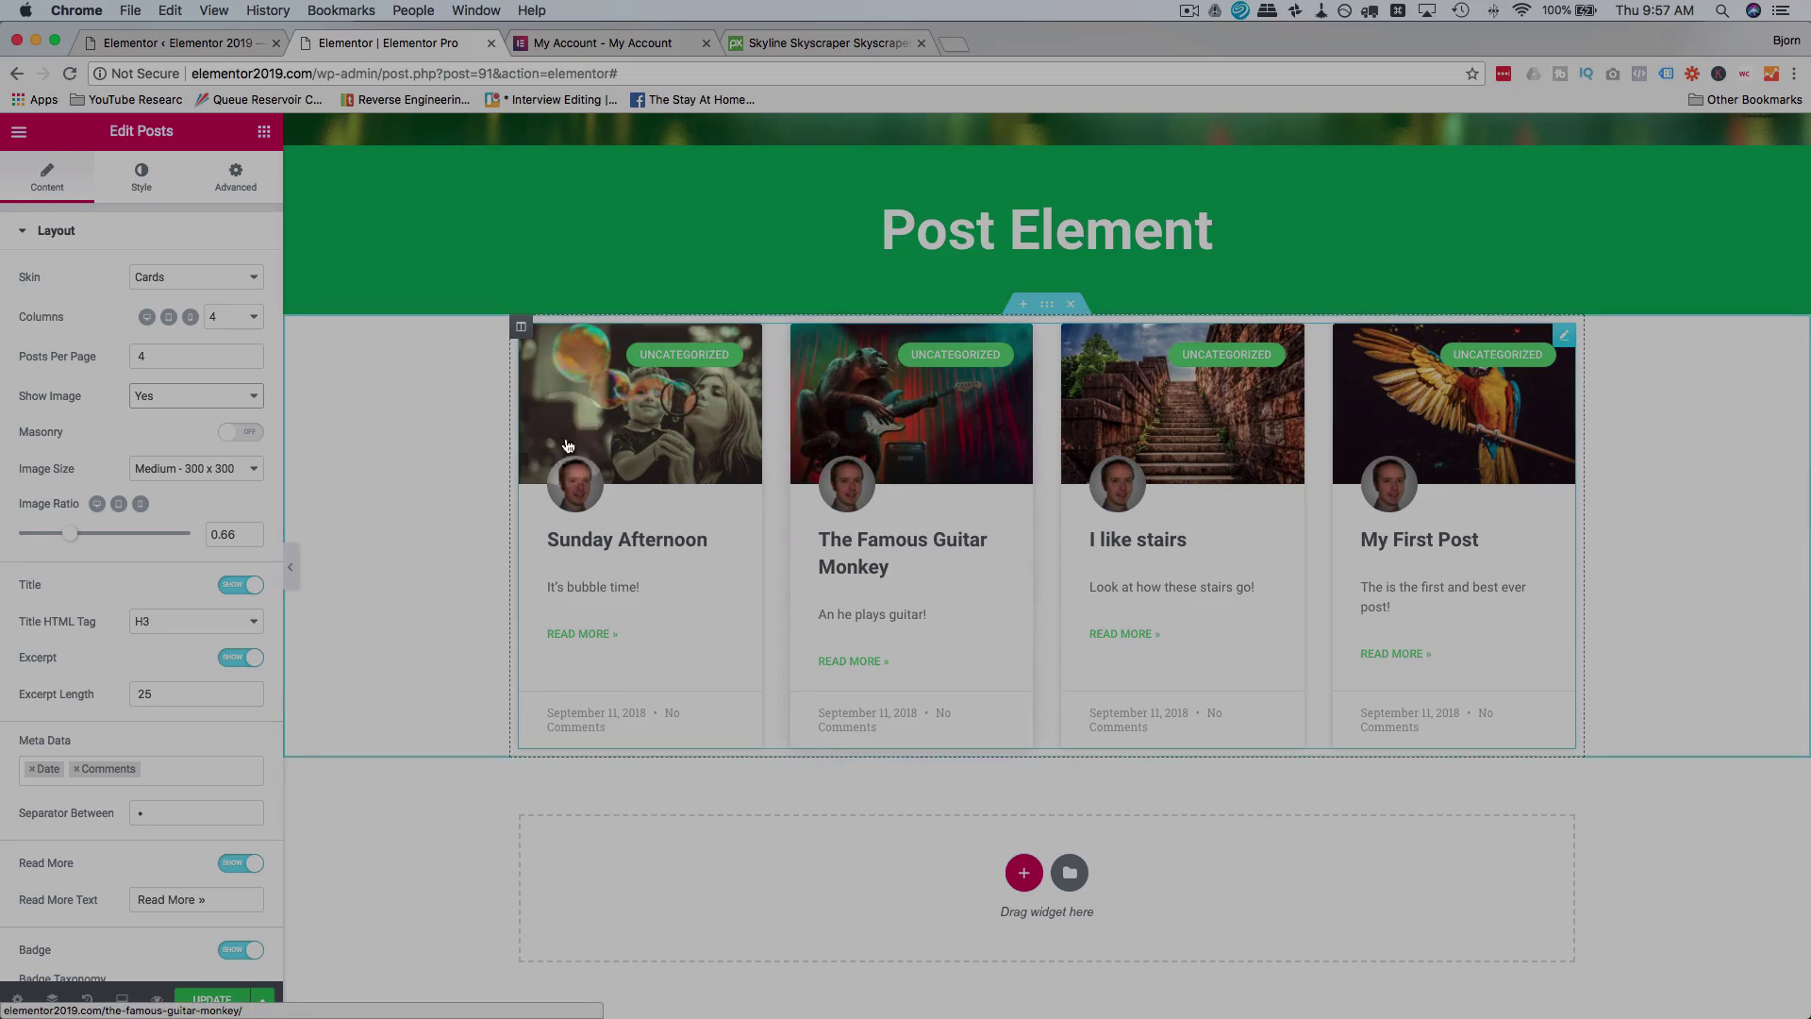
Turn on the Masonry option for the Posts widget and compare the heights of the cards.
{"action": "scroll", "coordinate": [141, 391], "scroll_direction": "down", "scroll_amount": 2}
{"action": "left_click", "coordinate": [231, 347]}
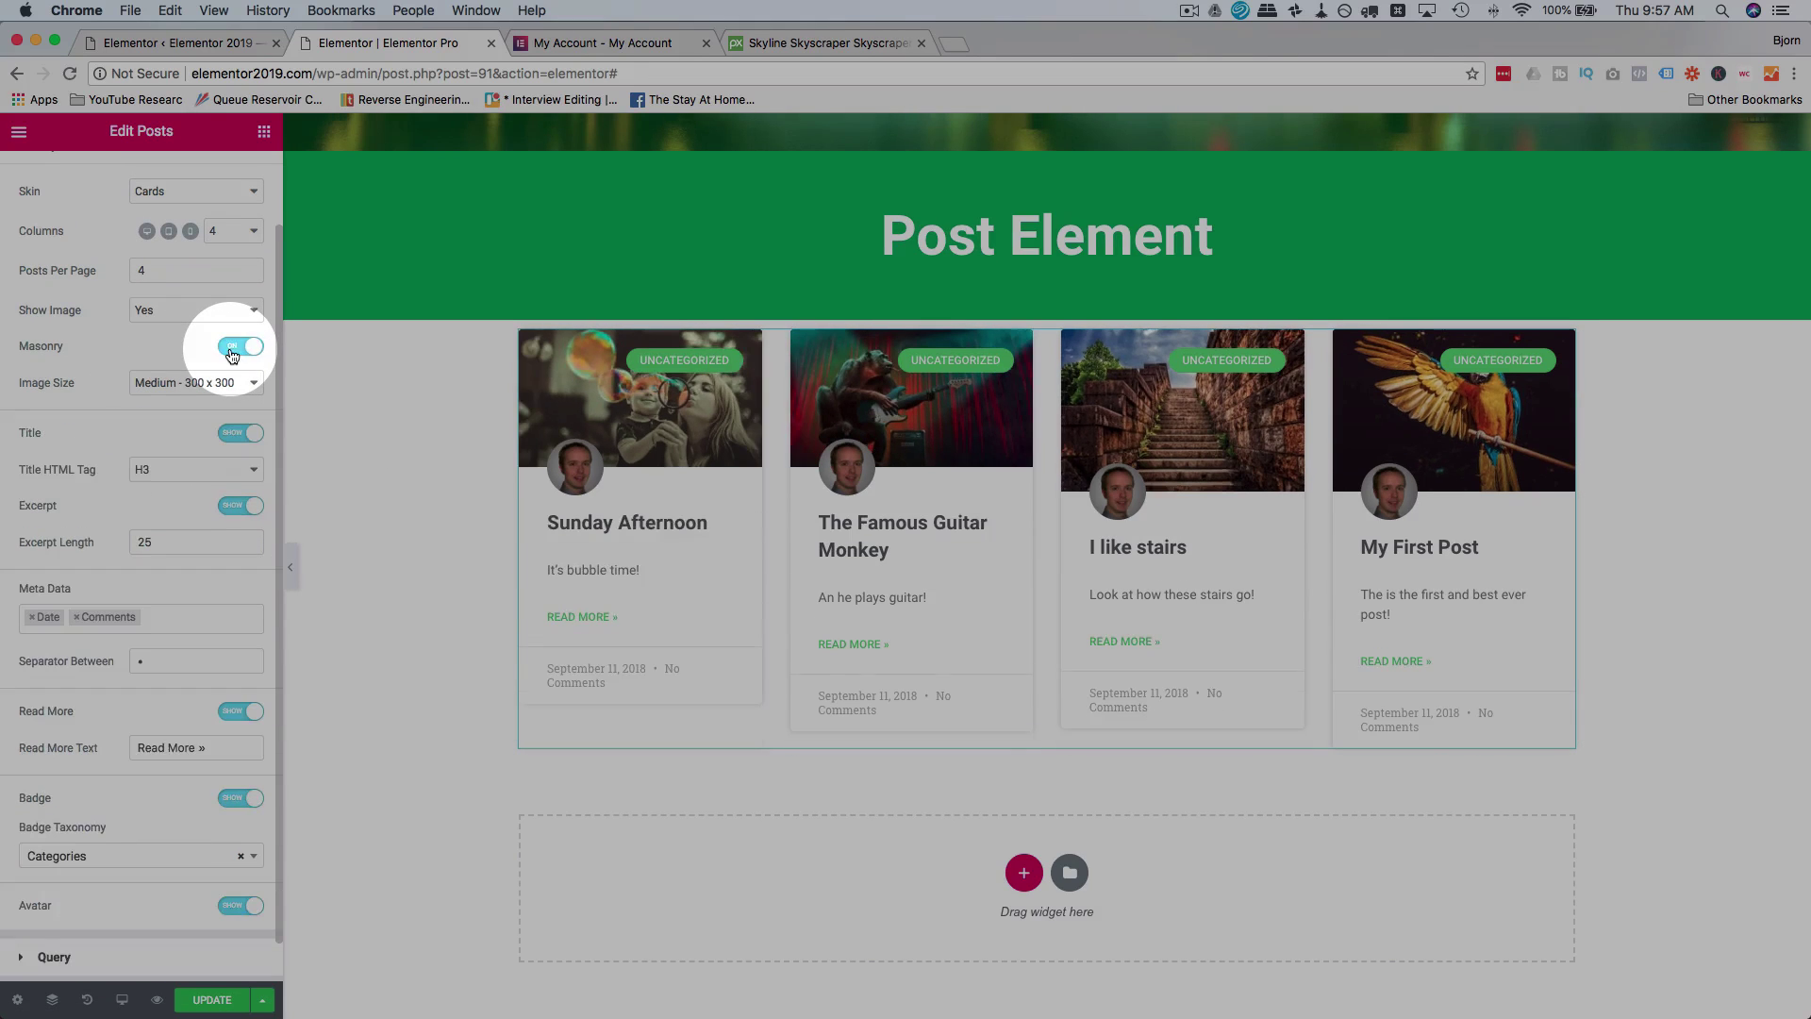
{"action": "left_click", "coordinate": [834, 462]}
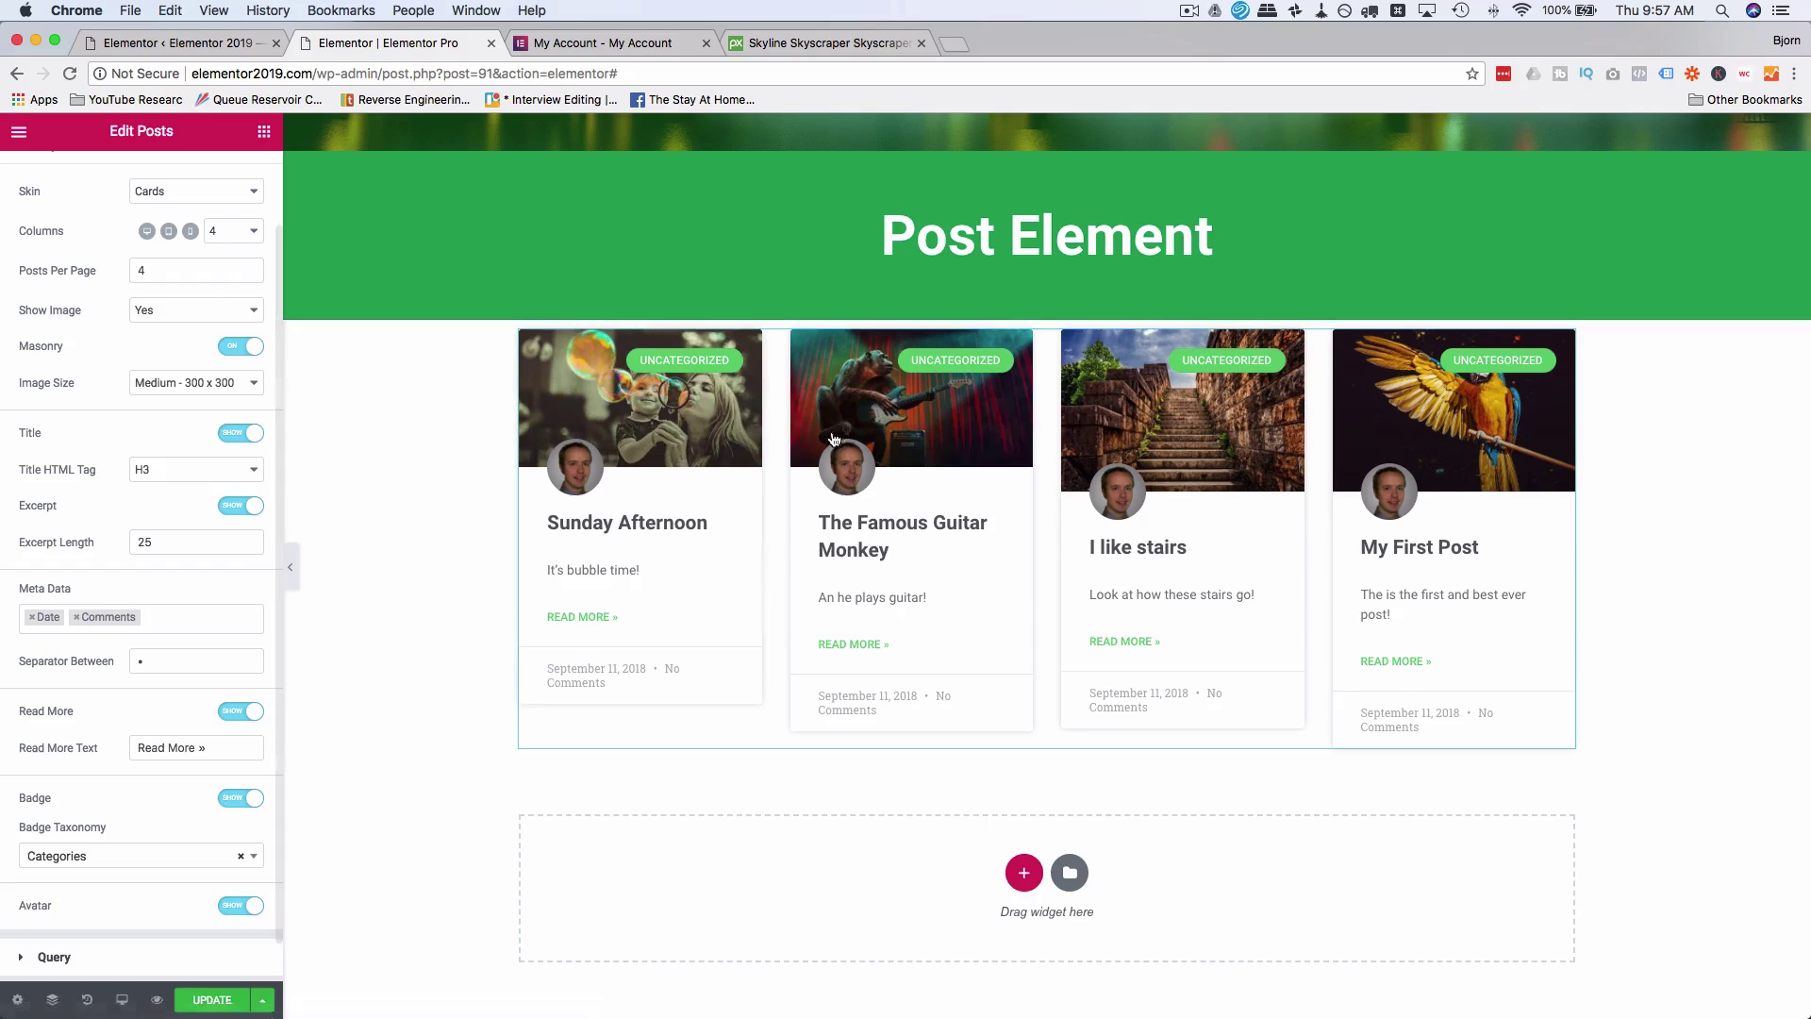
{"action": "left_click", "coordinate": [748, 494]}
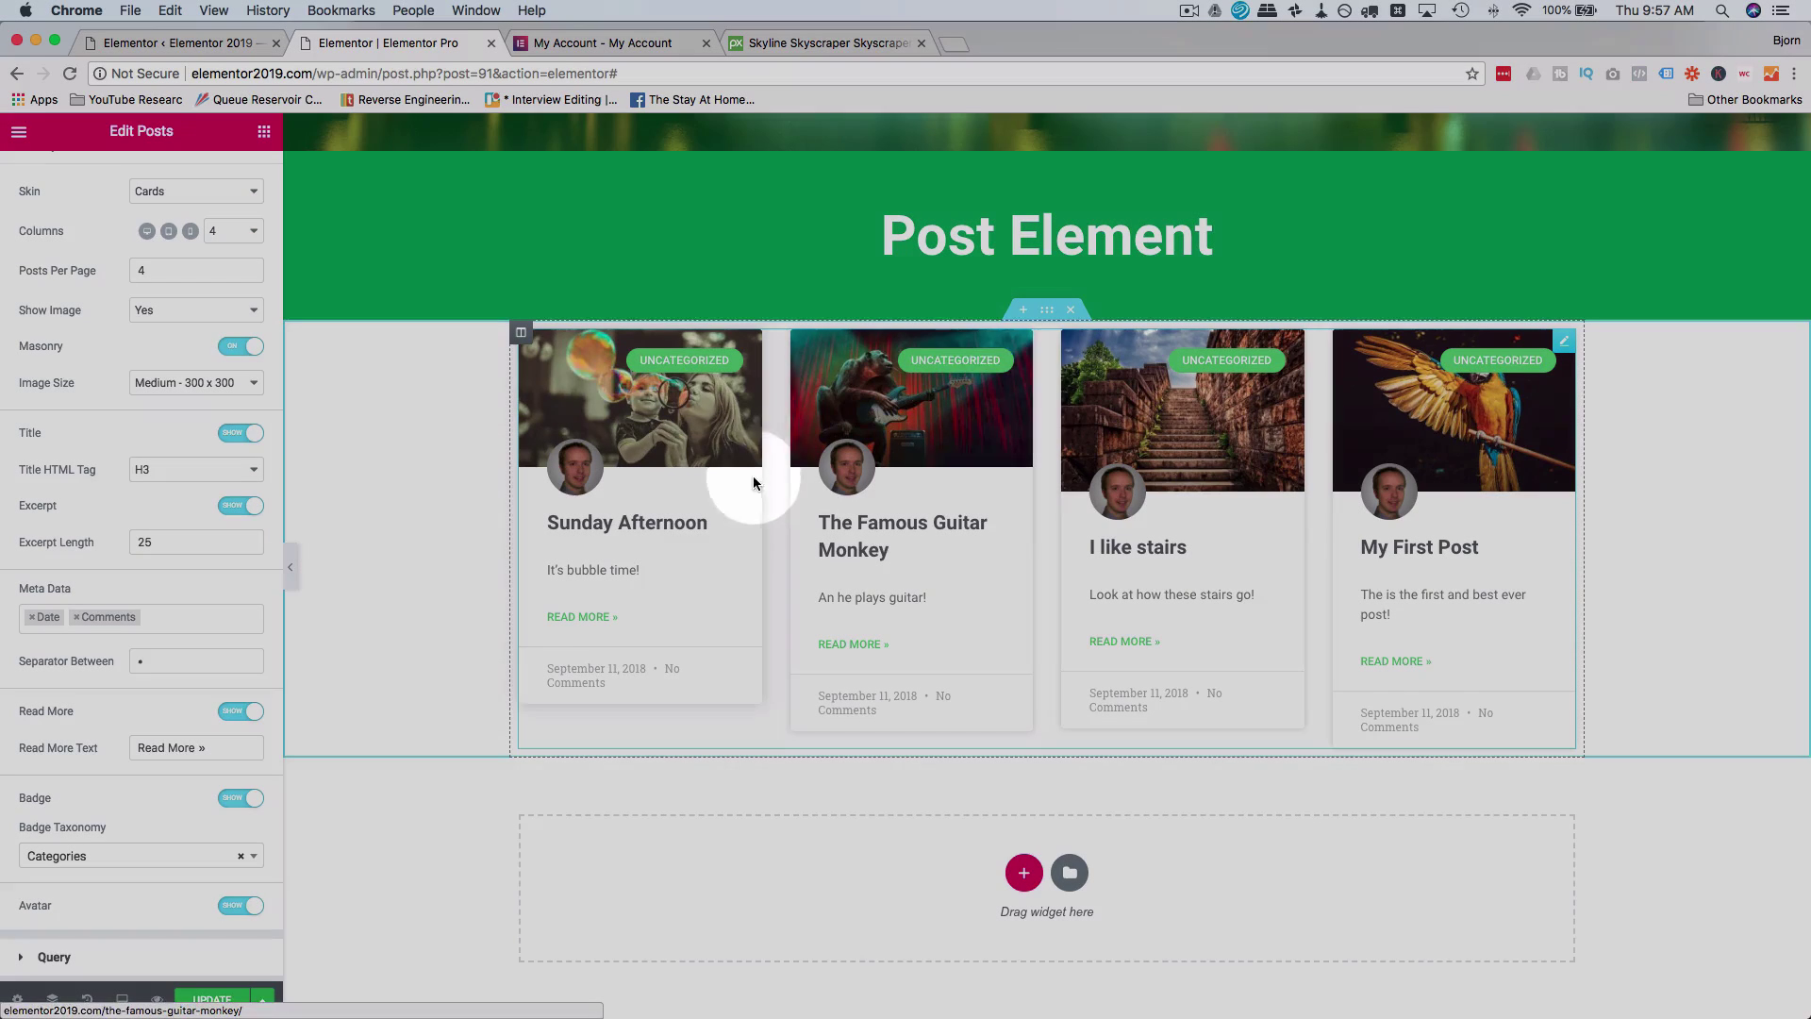
{"action": "left_click", "coordinate": [1085, 544]}
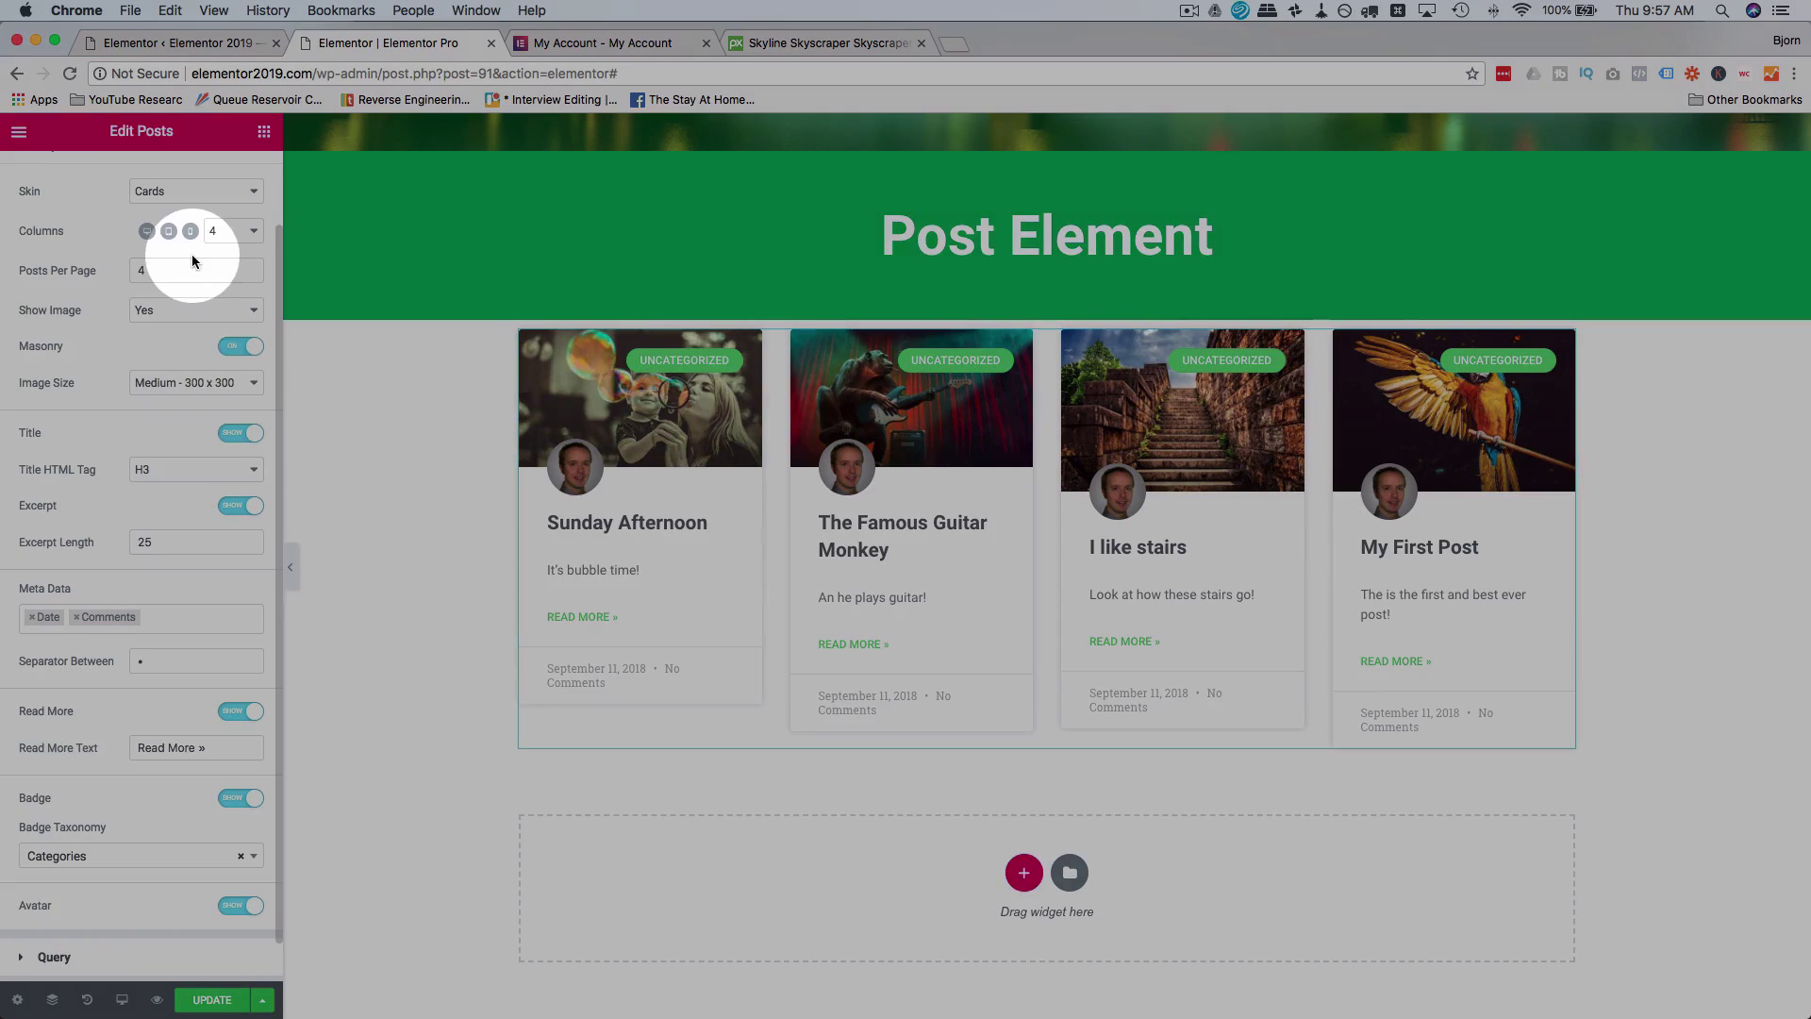
Set the desktop columns to 2 and look through the masonry layout of the posts.
{"action": "left_click", "coordinate": [244, 231]}
{"action": "left_click", "coordinate": [219, 199]}
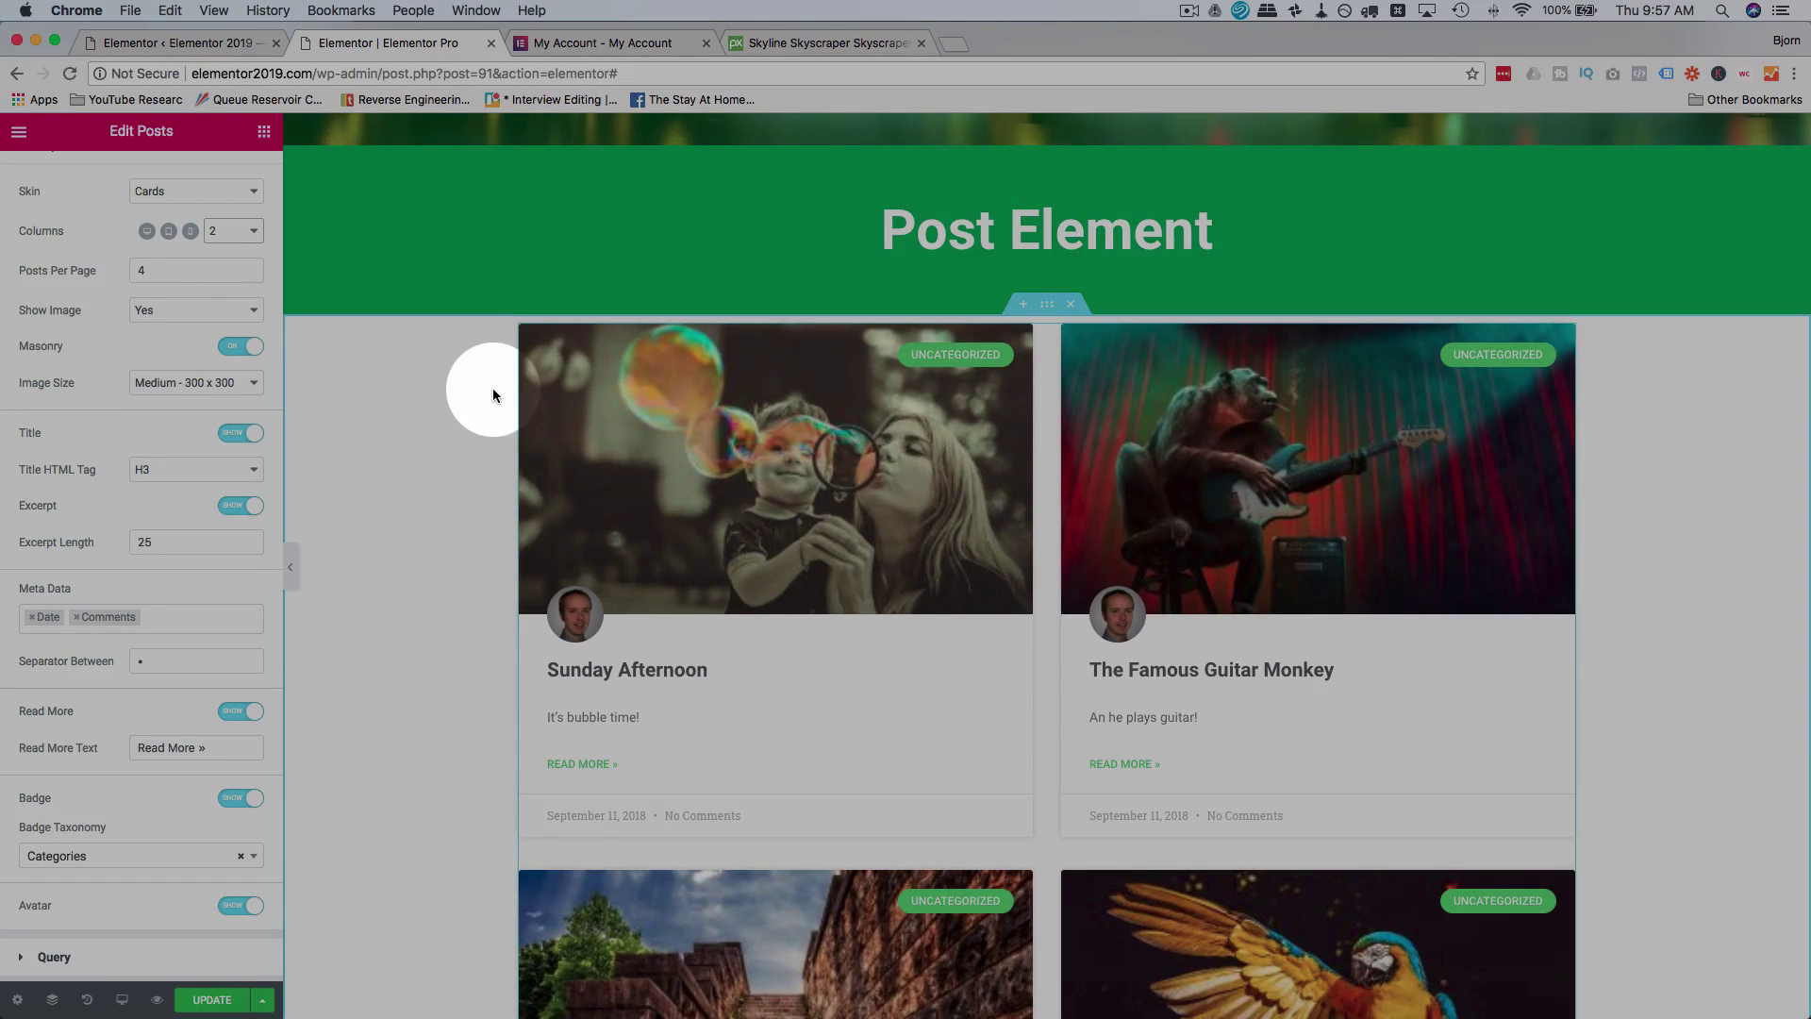
{"action": "scroll", "coordinate": [493, 394], "scroll_direction": "down", "scroll_amount": 5}
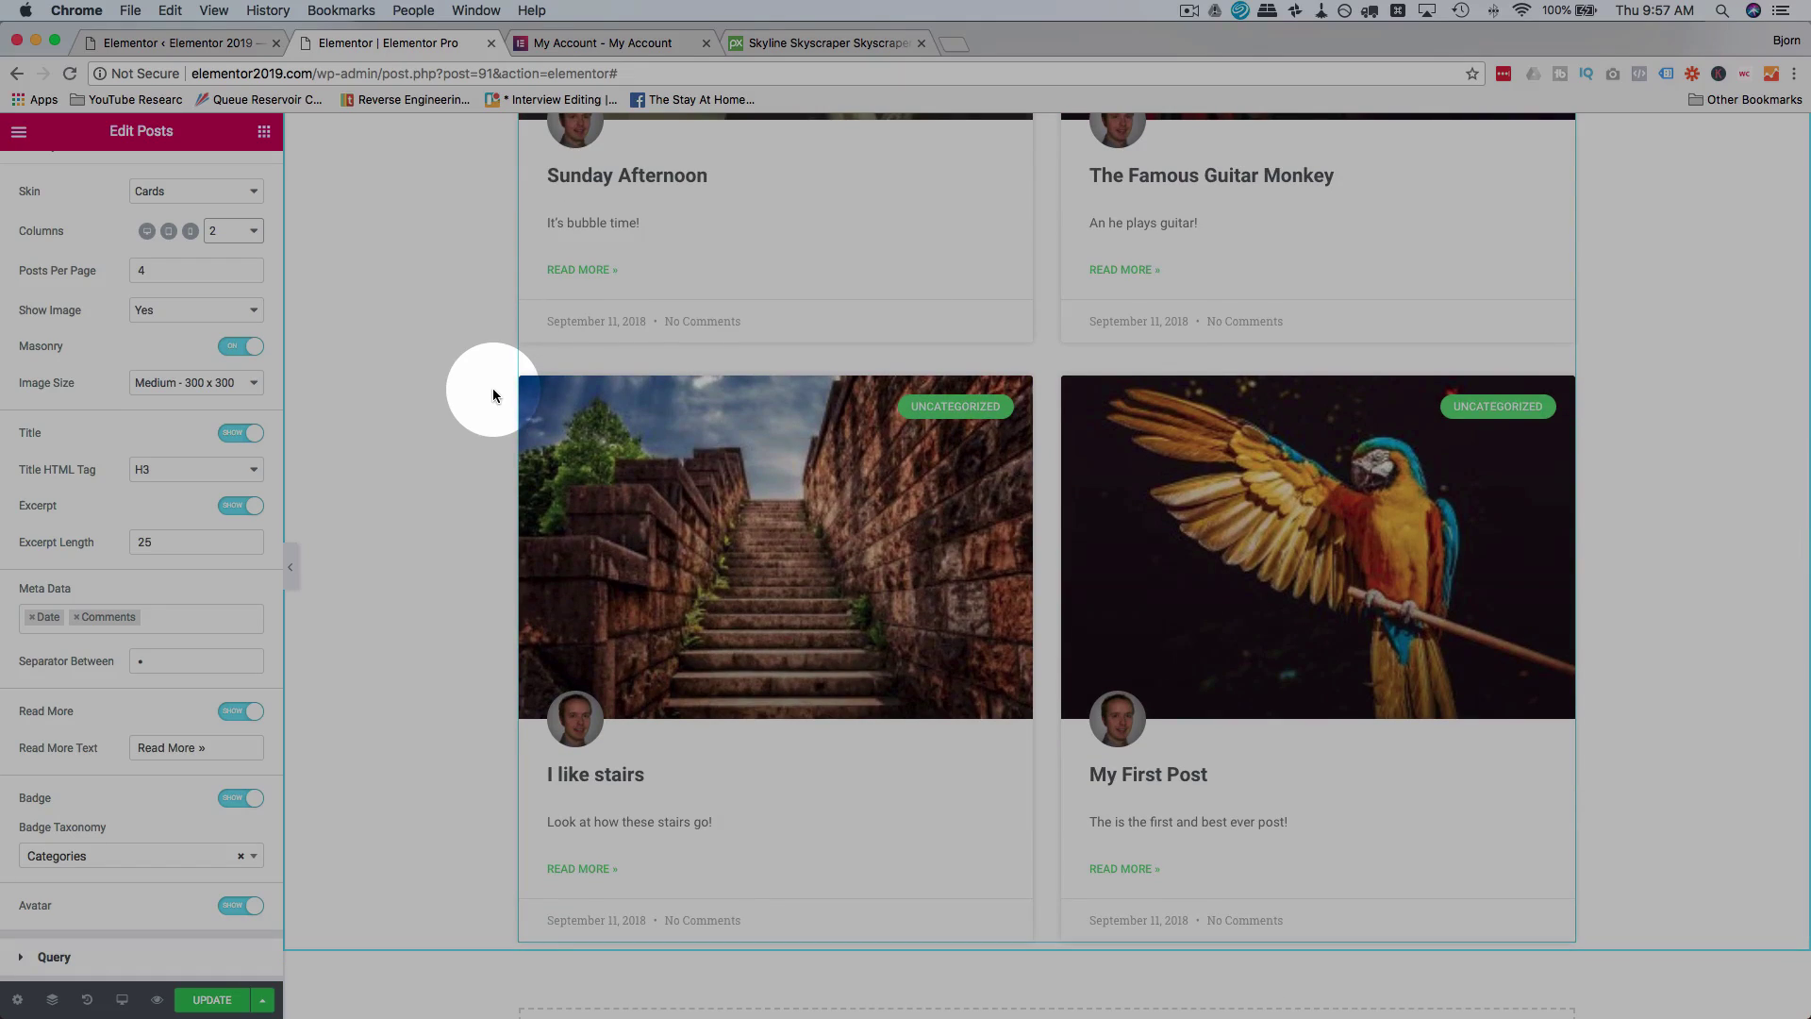
{"action": "scroll", "coordinate": [492, 394], "scroll_direction": "up", "scroll_amount": 5}
Set the desktop columns back to 4 and turn off the Masonry option.
{"action": "left_click", "coordinate": [224, 230]}
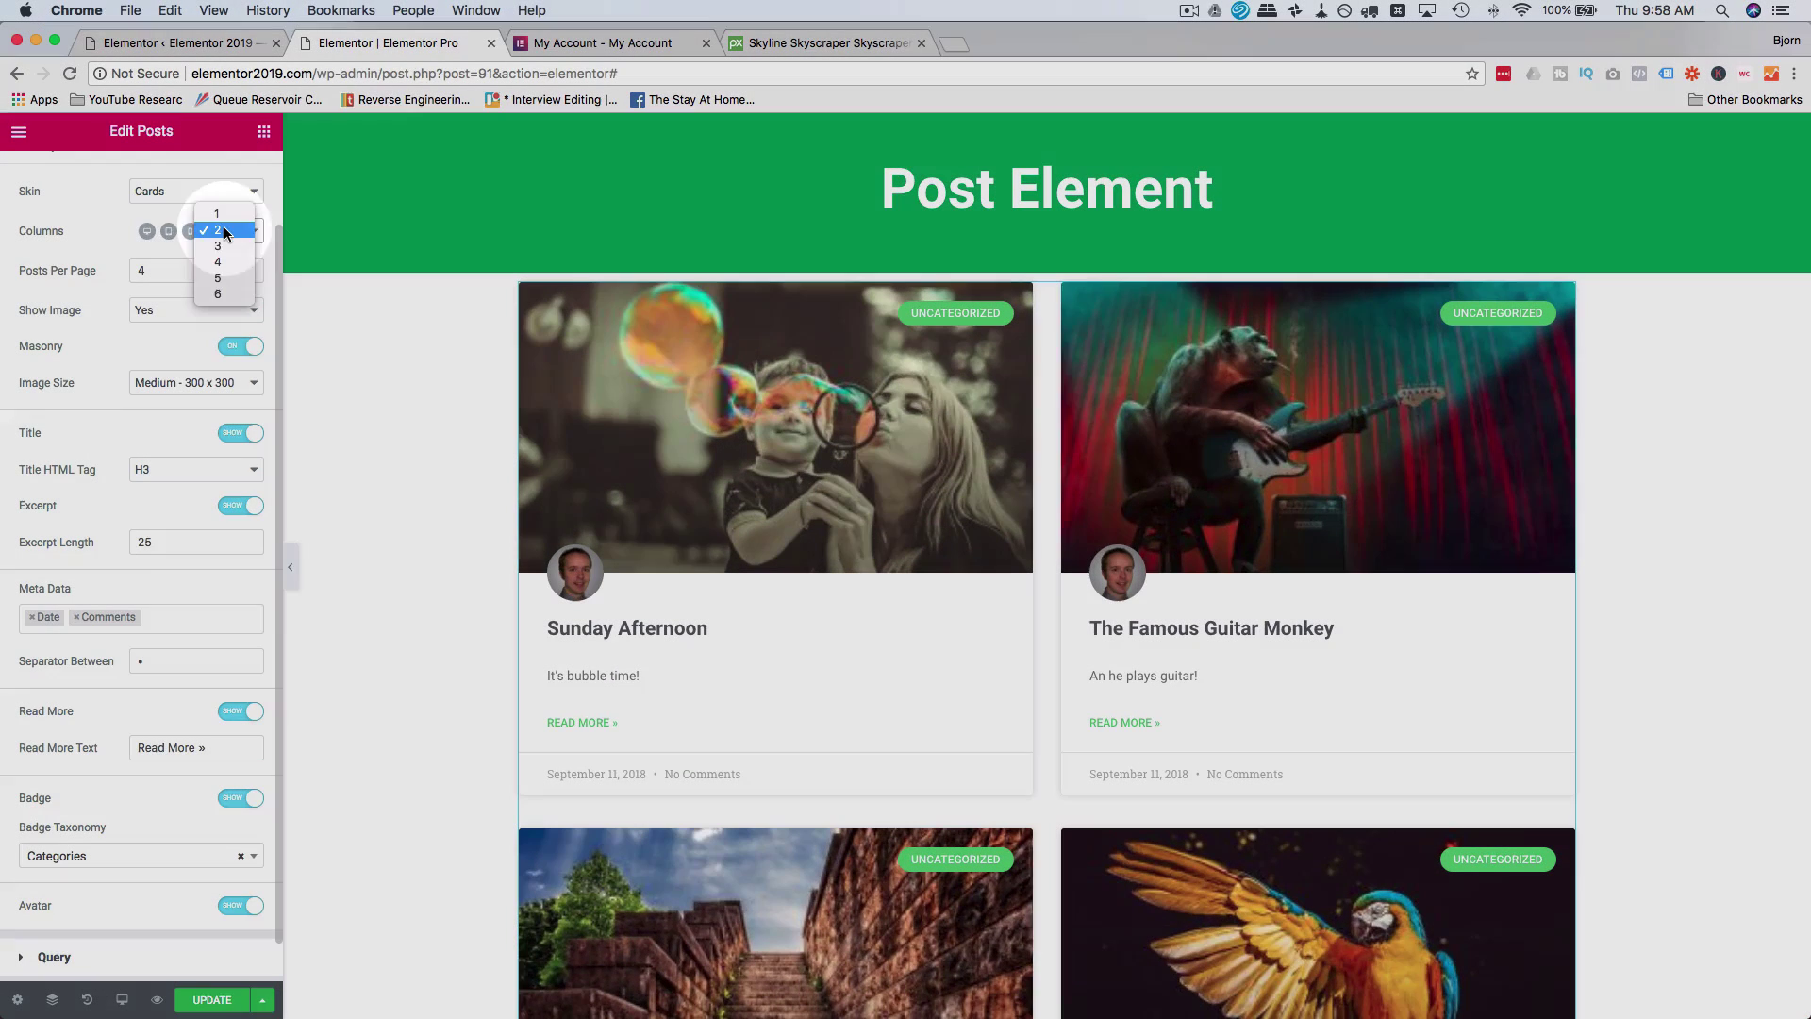
{"action": "left_click", "coordinate": [223, 260]}
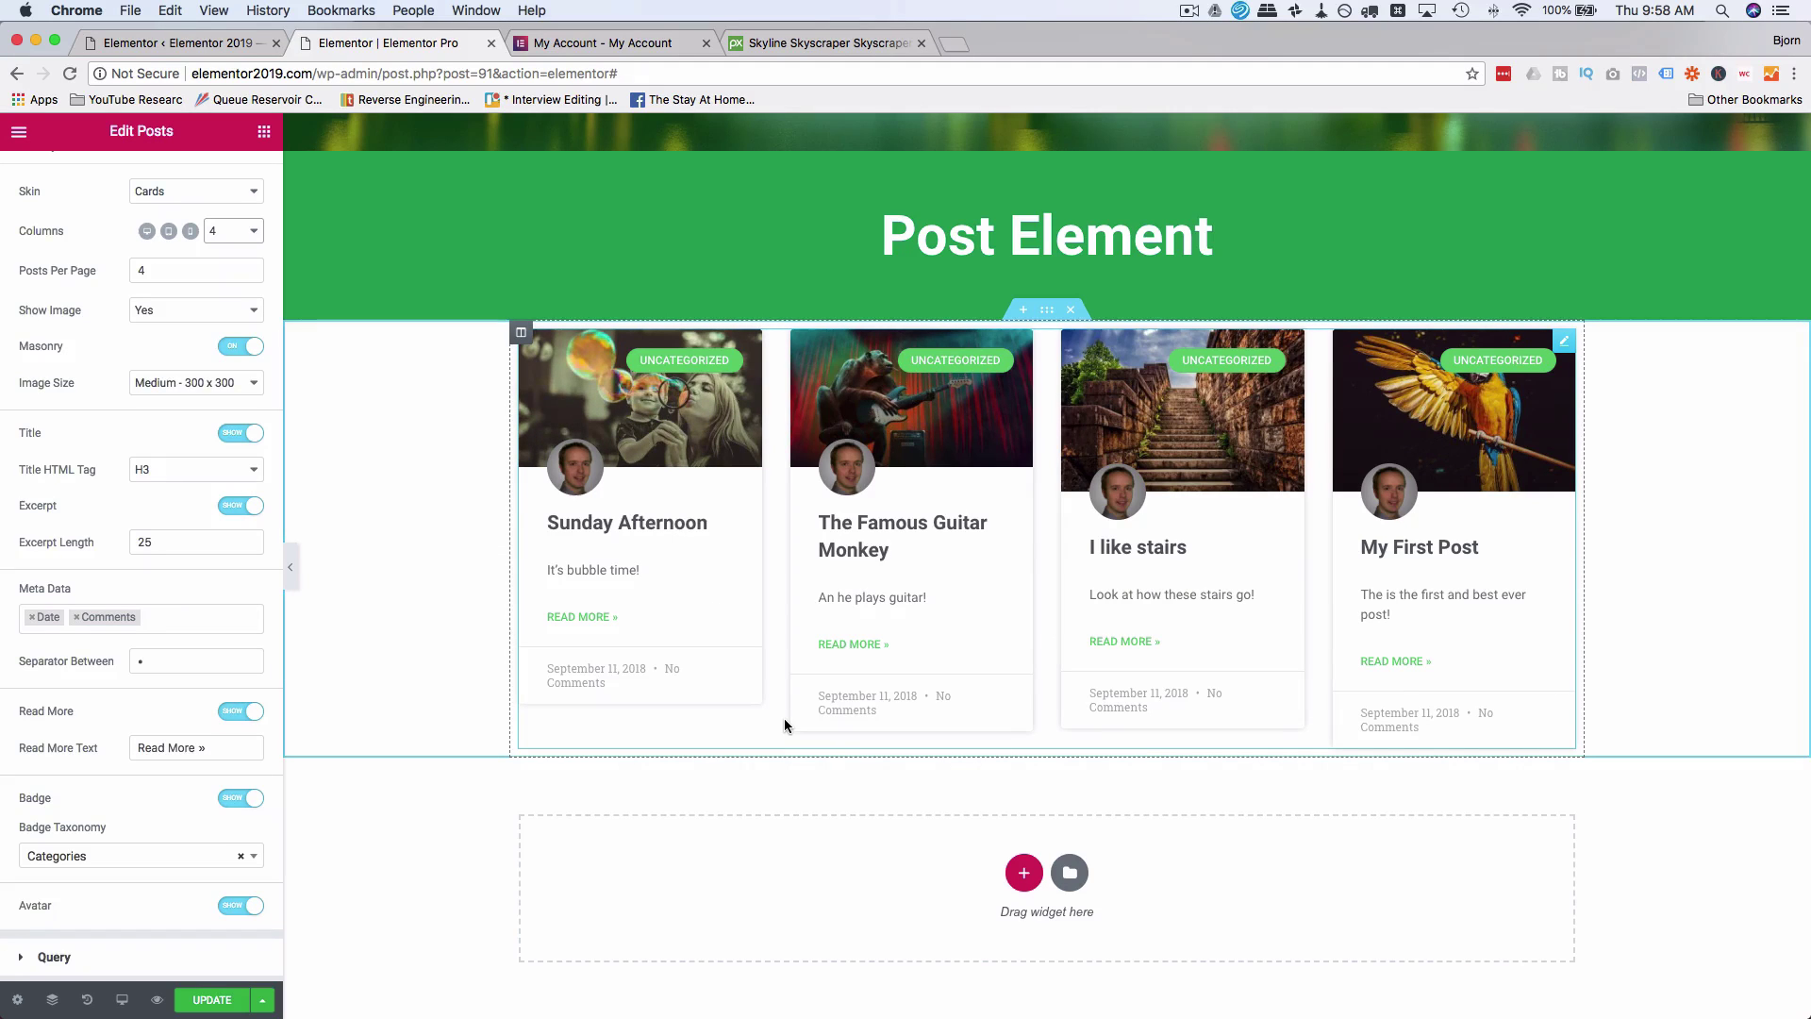
{"action": "left_click", "coordinate": [242, 349]}
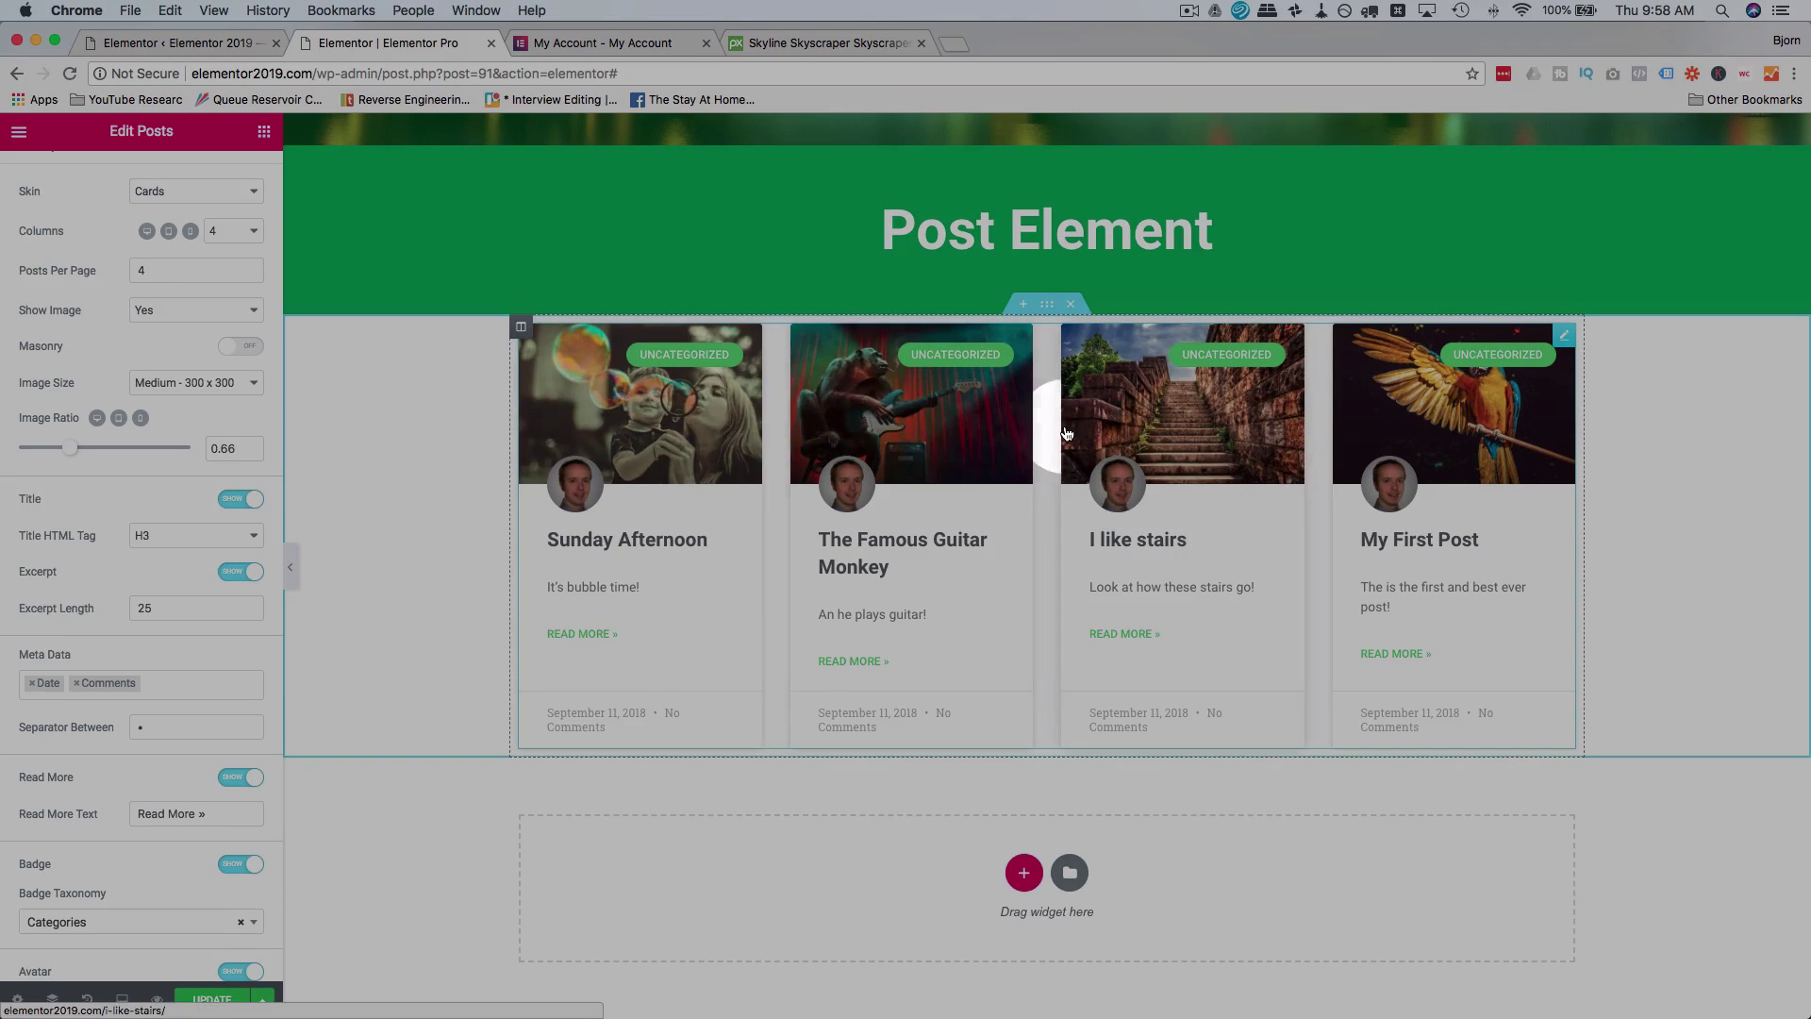
Compare the post images at the Medium Large, Large, Thumbnail and Medium image sizes.
{"action": "left_click", "coordinate": [231, 384]}
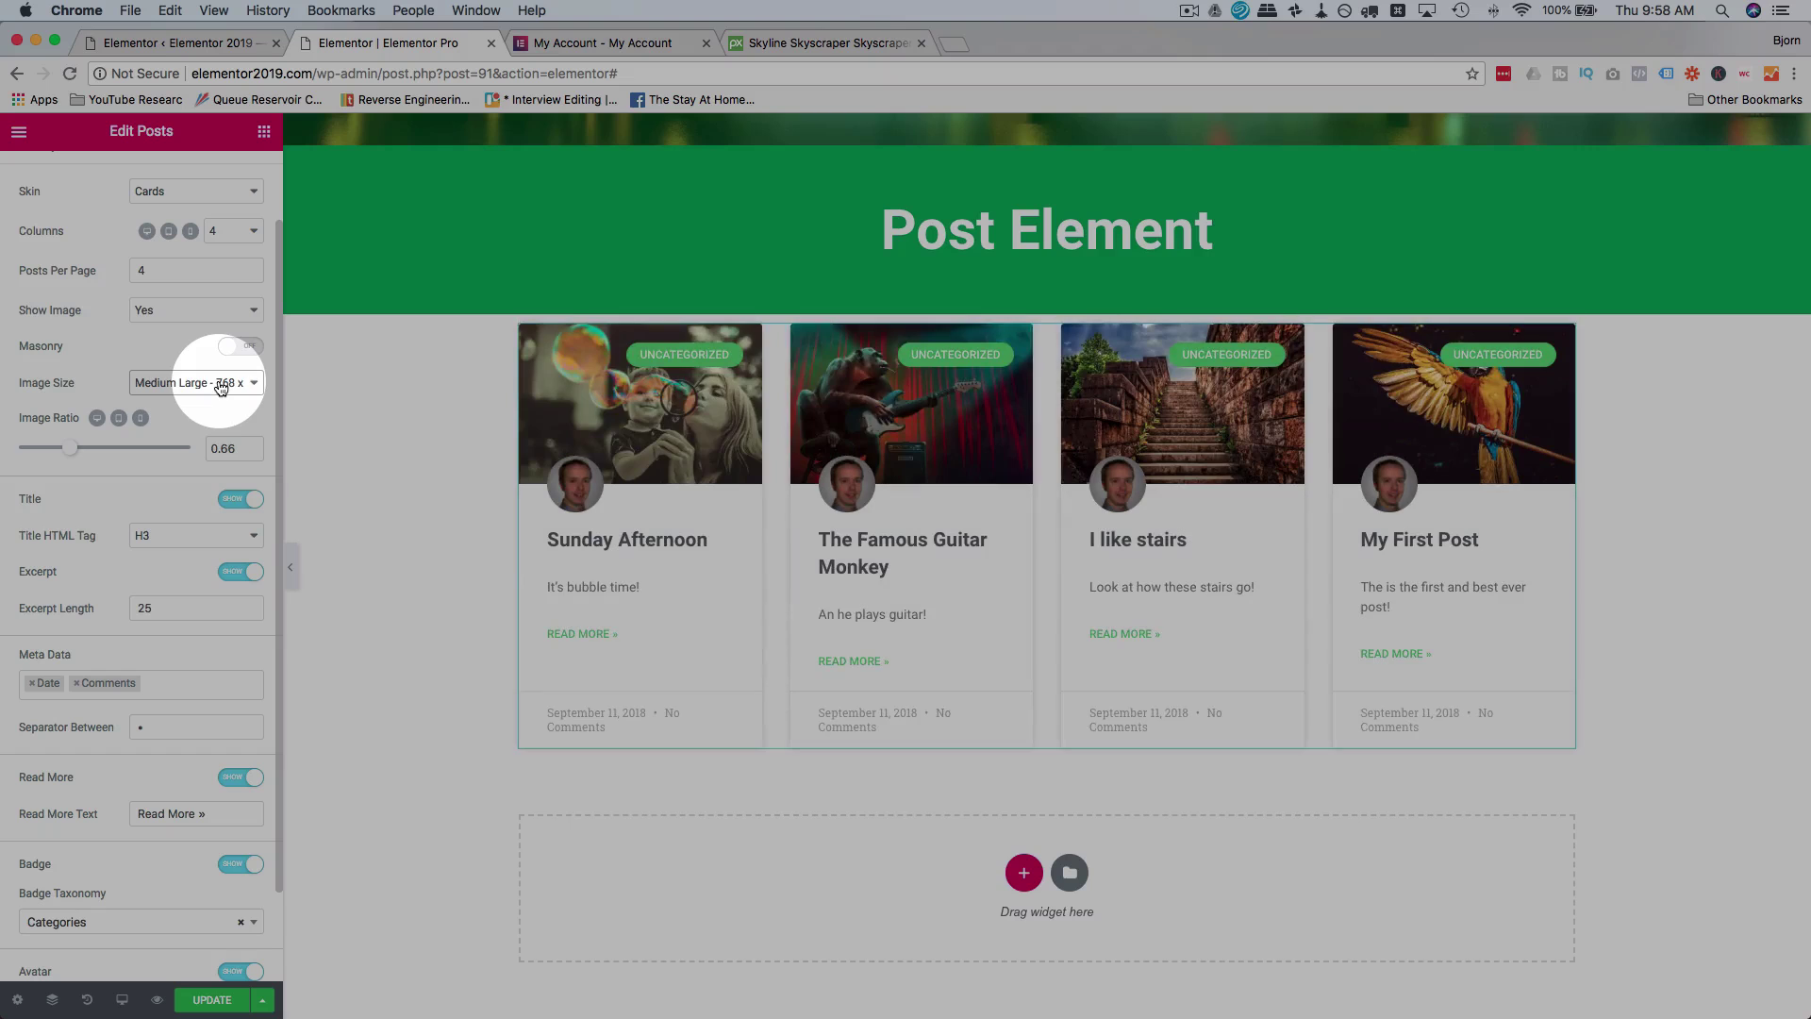
{"action": "left_click", "coordinate": [215, 388]}
{"action": "left_click", "coordinate": [215, 398]}
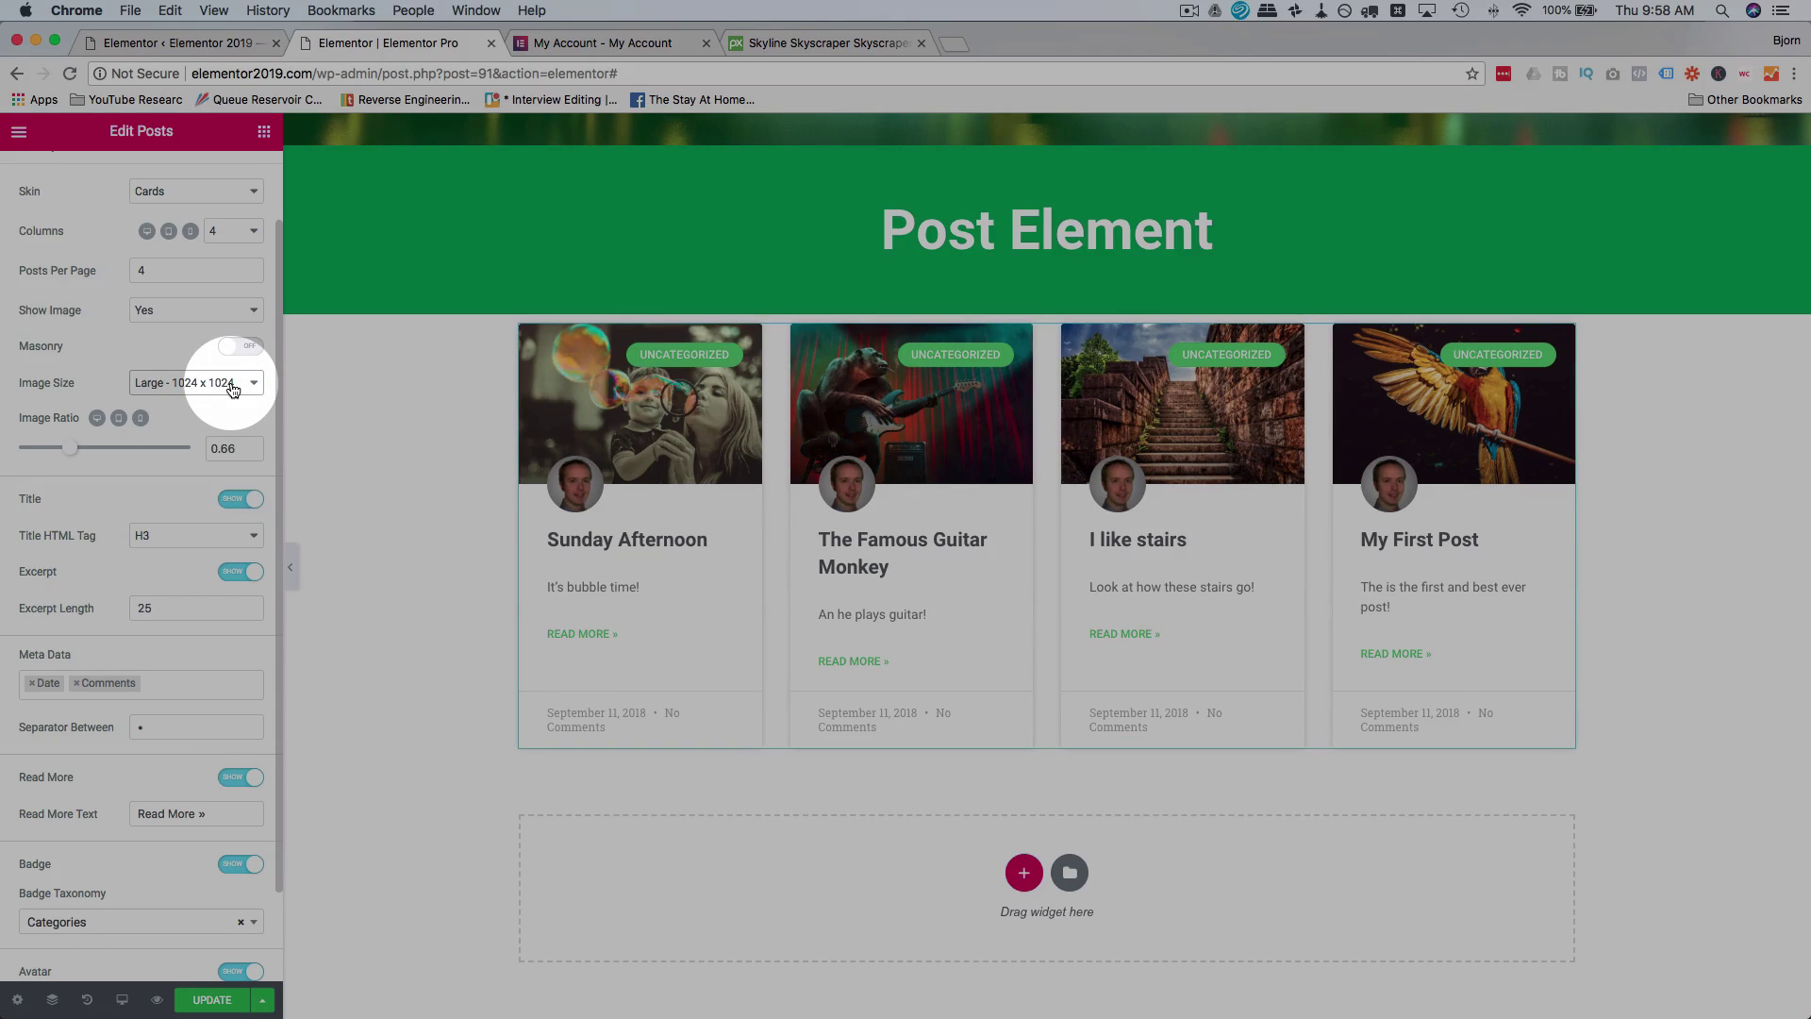
{"action": "left_click", "coordinate": [226, 383]}
{"action": "left_click", "coordinate": [188, 337]}
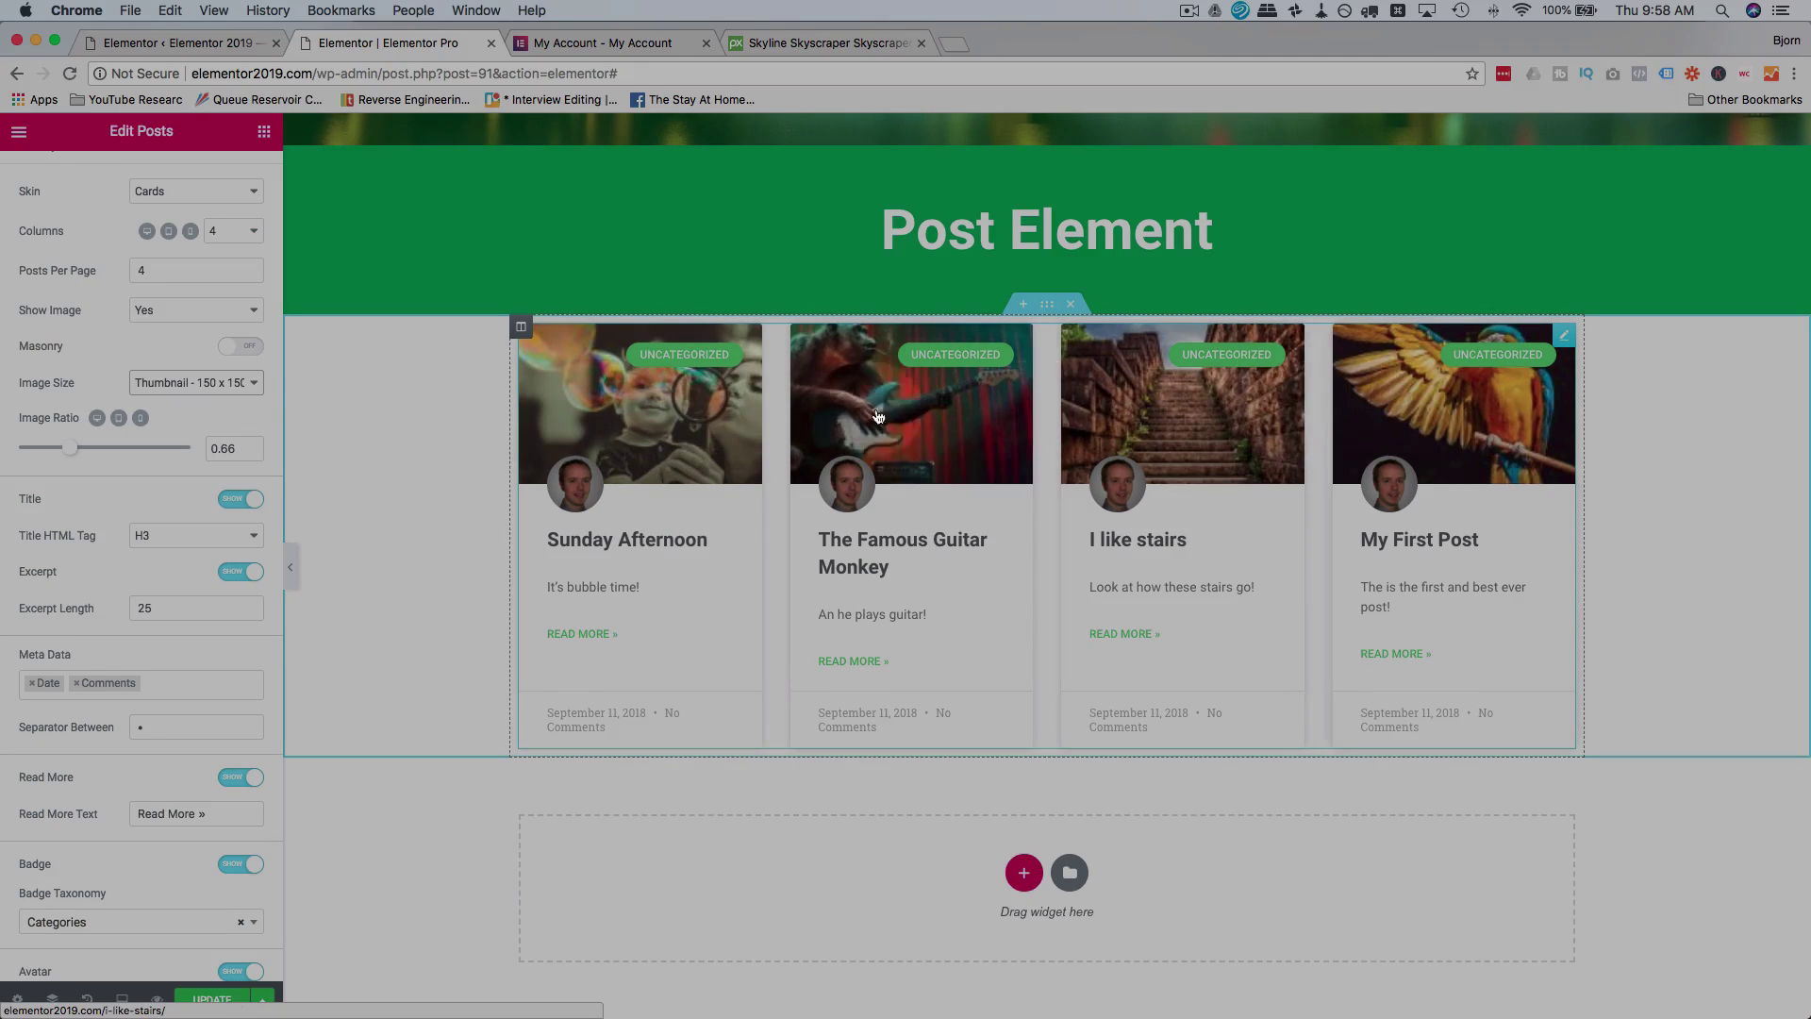
{"action": "left_click", "coordinate": [223, 382]}
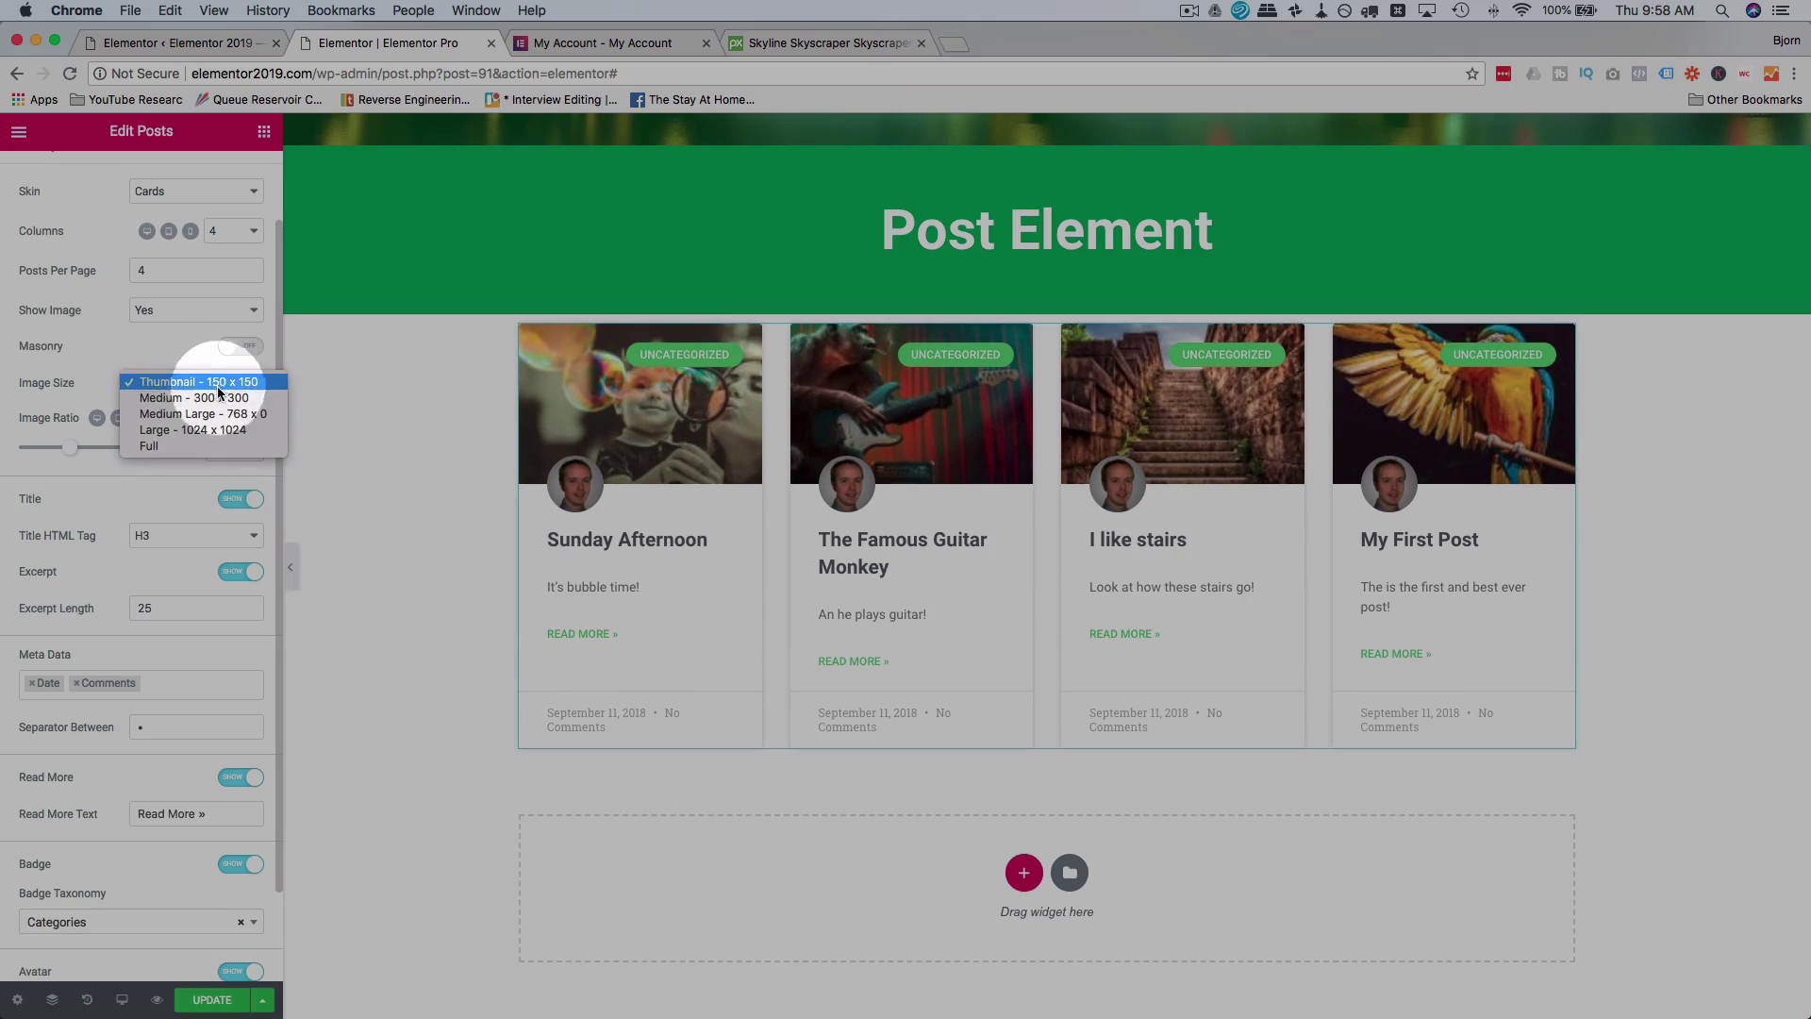
{"action": "left_click", "coordinate": [211, 398]}
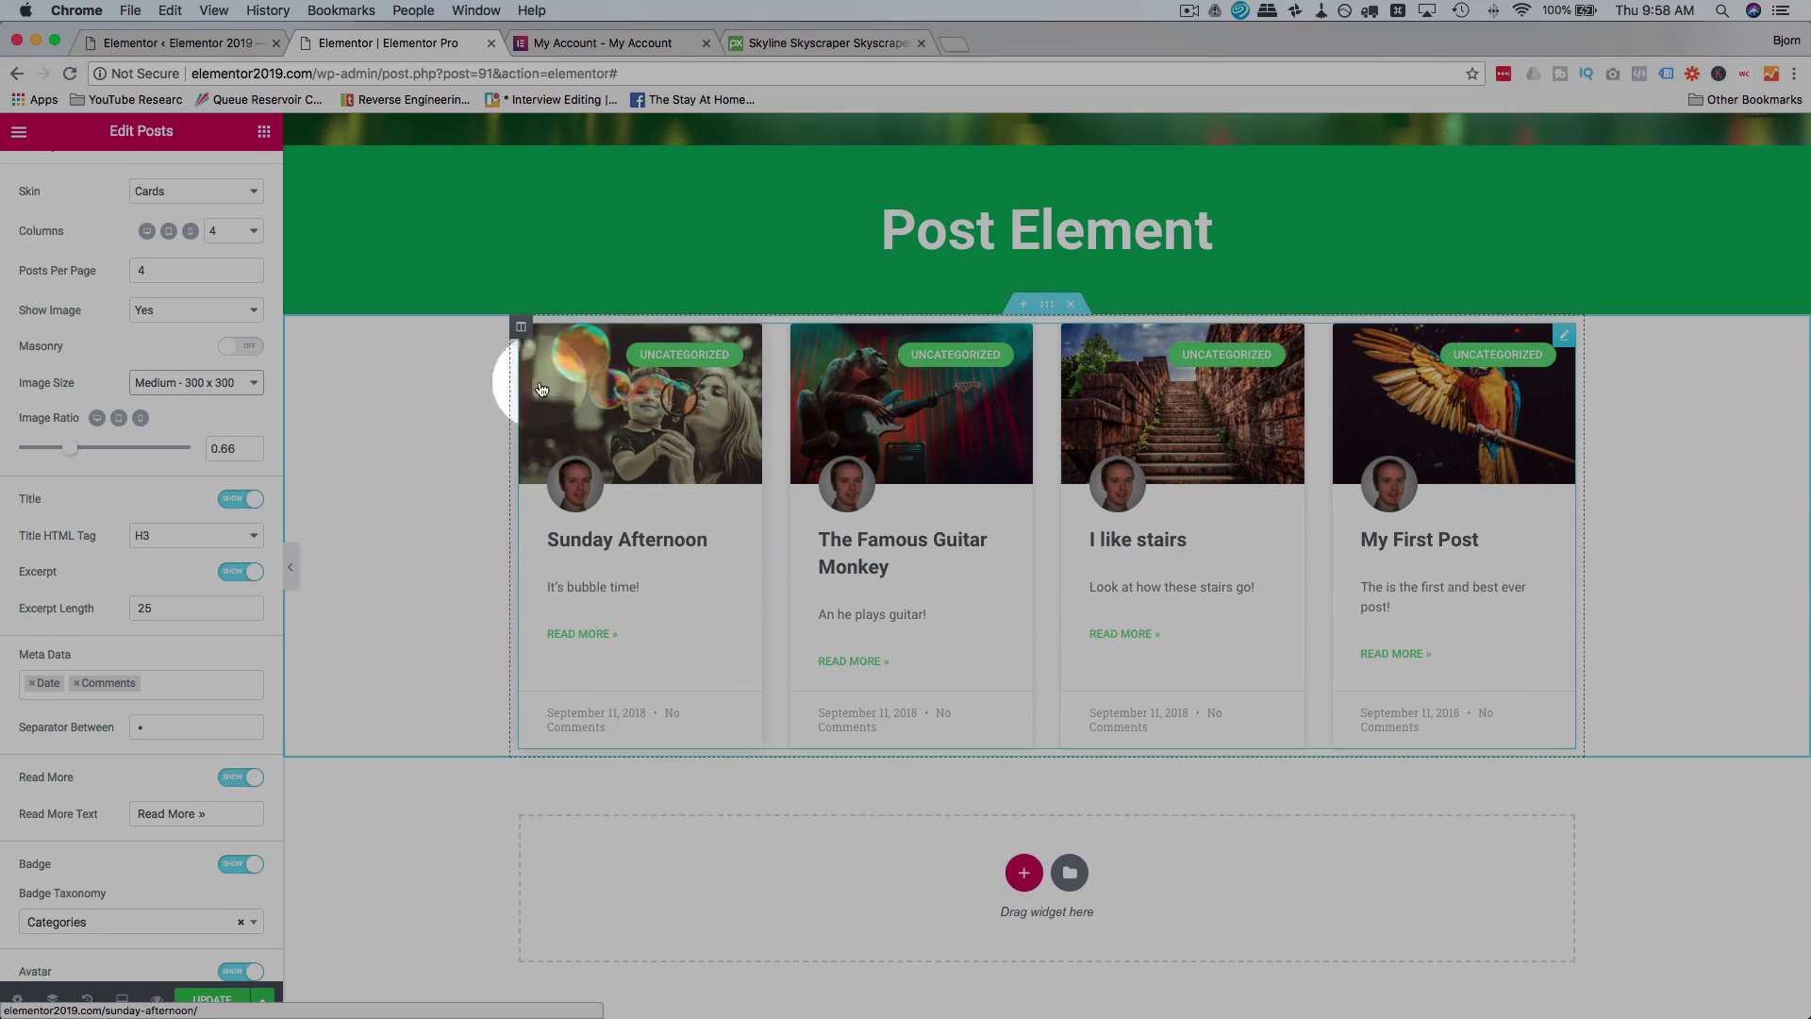
Set the image size to Medium Large - 768 x 0 and the desktop image ratio to 1.11.
{"action": "left_click", "coordinate": [231, 382]}
{"action": "left_click", "coordinate": [228, 398]}
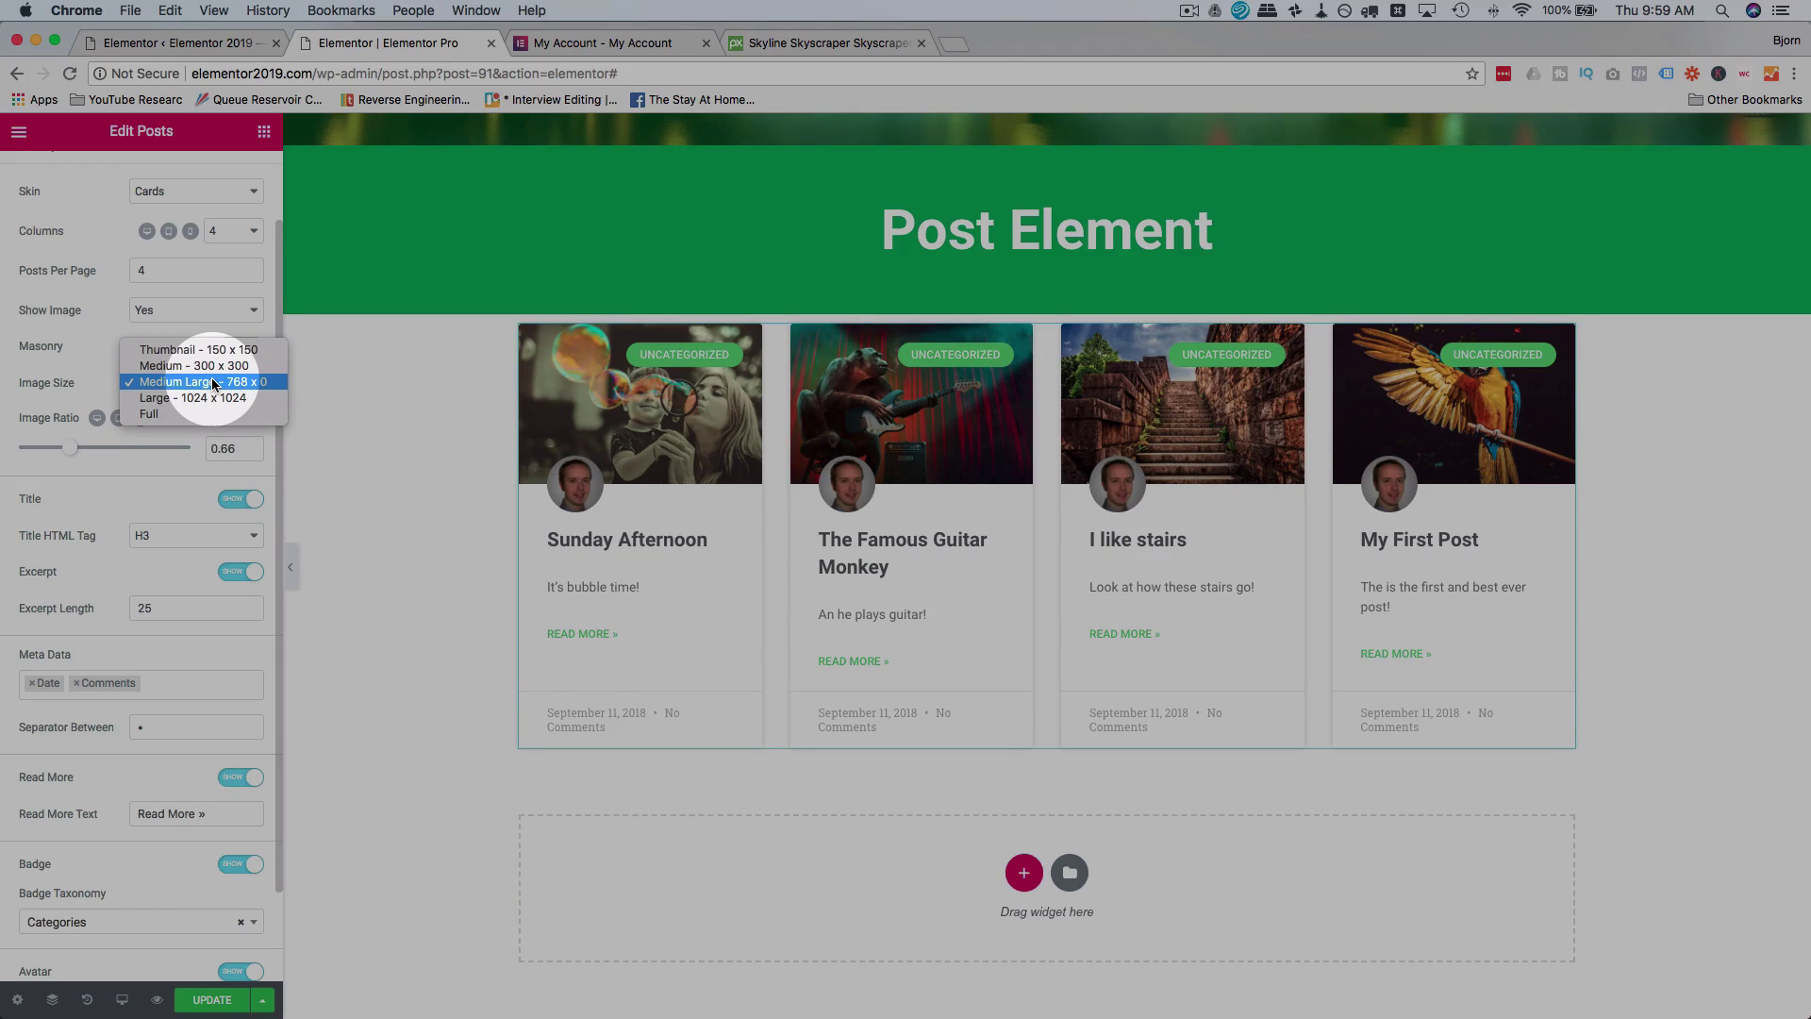
{"action": "left_click", "coordinate": [93, 348]}
{"action": "left_click_drag", "start_coordinate": [71, 455], "coordinate": [111, 450]}
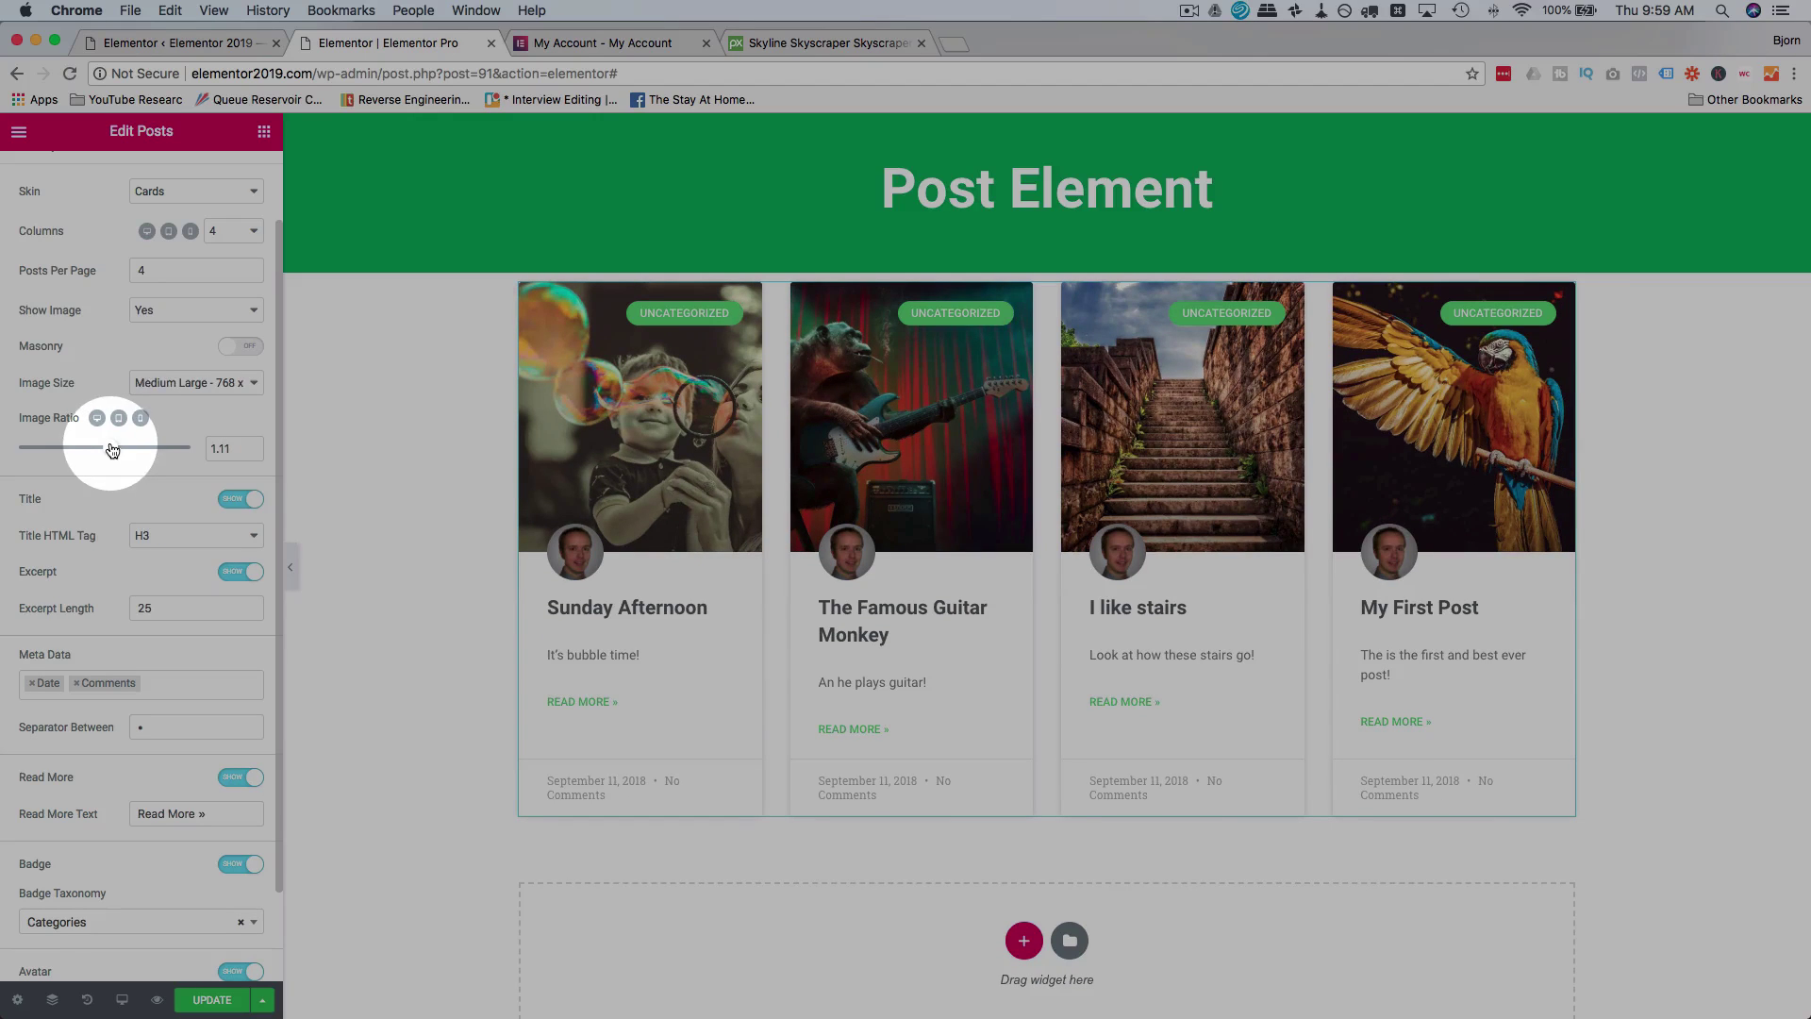
Switch to the tablet view and set its image ratio to 0.75.
{"action": "left_click", "coordinate": [119, 418]}
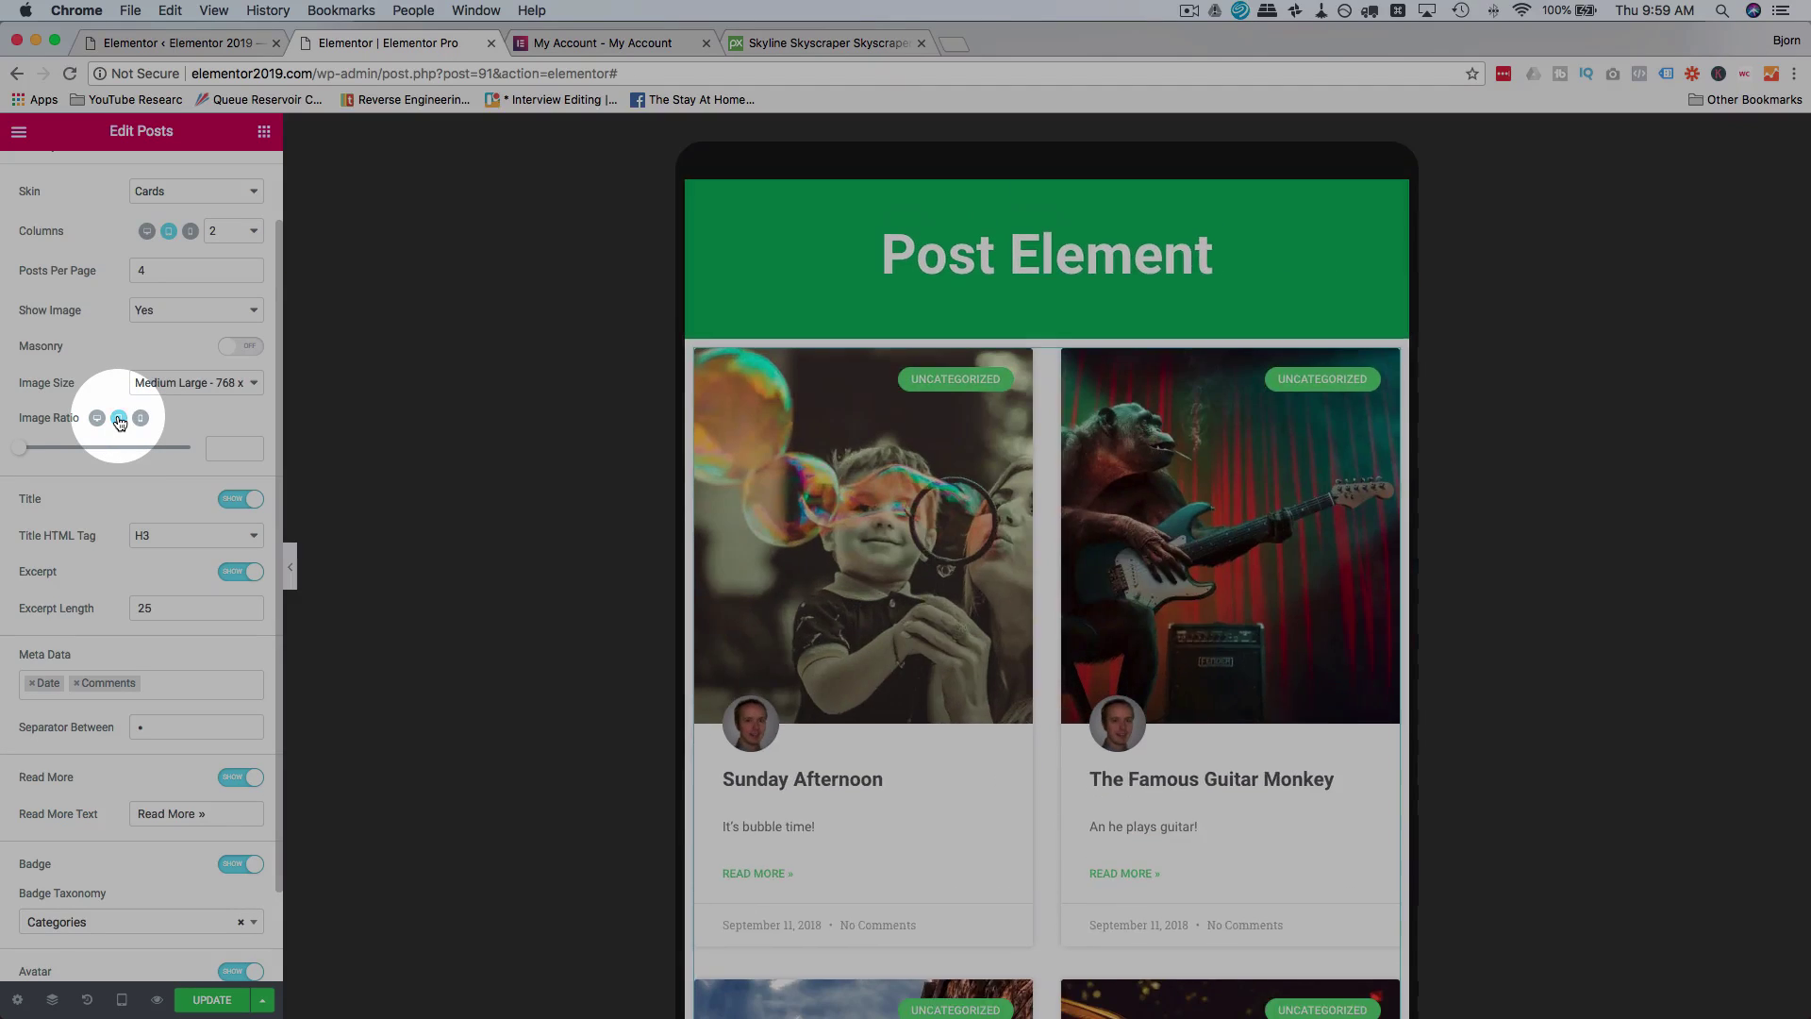
{"action": "scroll", "coordinate": [813, 439], "scroll_direction": "down", "scroll_amount": 2}
{"action": "scroll", "coordinate": [813, 439], "scroll_direction": "down", "scroll_amount": 3}
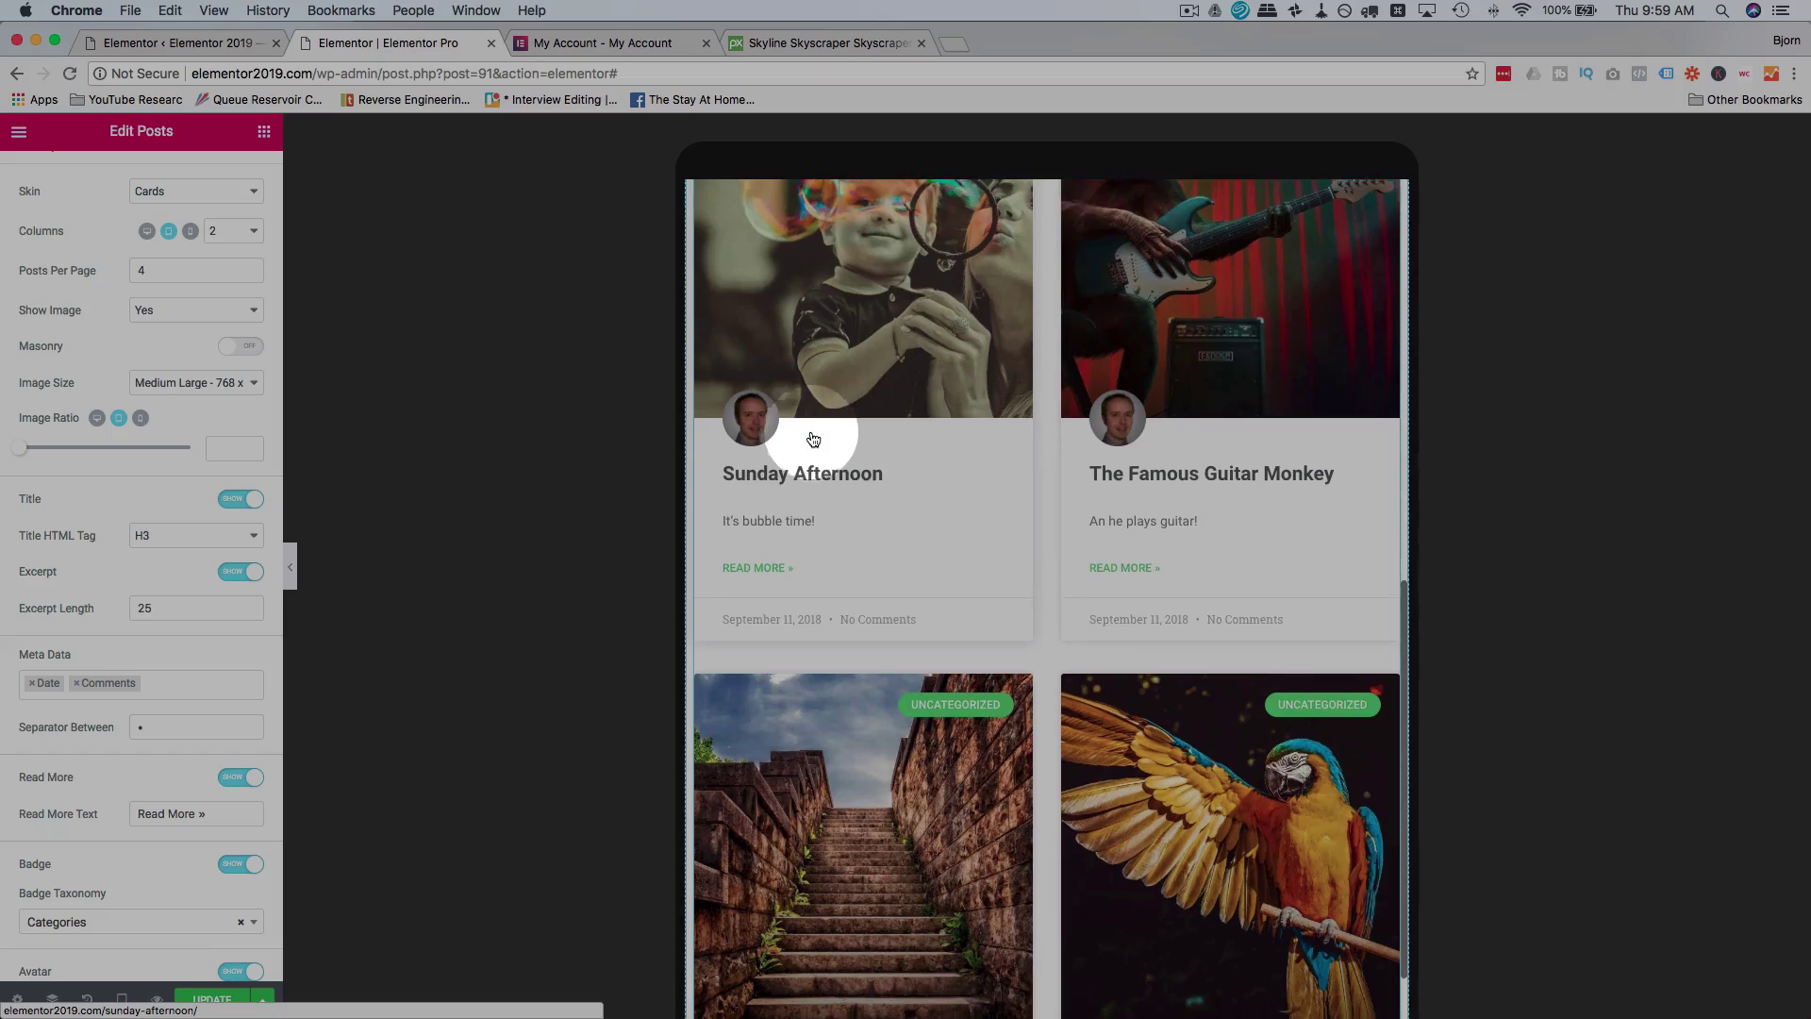
{"action": "scroll", "coordinate": [813, 438], "scroll_direction": "up", "scroll_amount": 2}
{"action": "left_click_drag", "start_coordinate": [21, 447], "coordinate": [80, 447]}
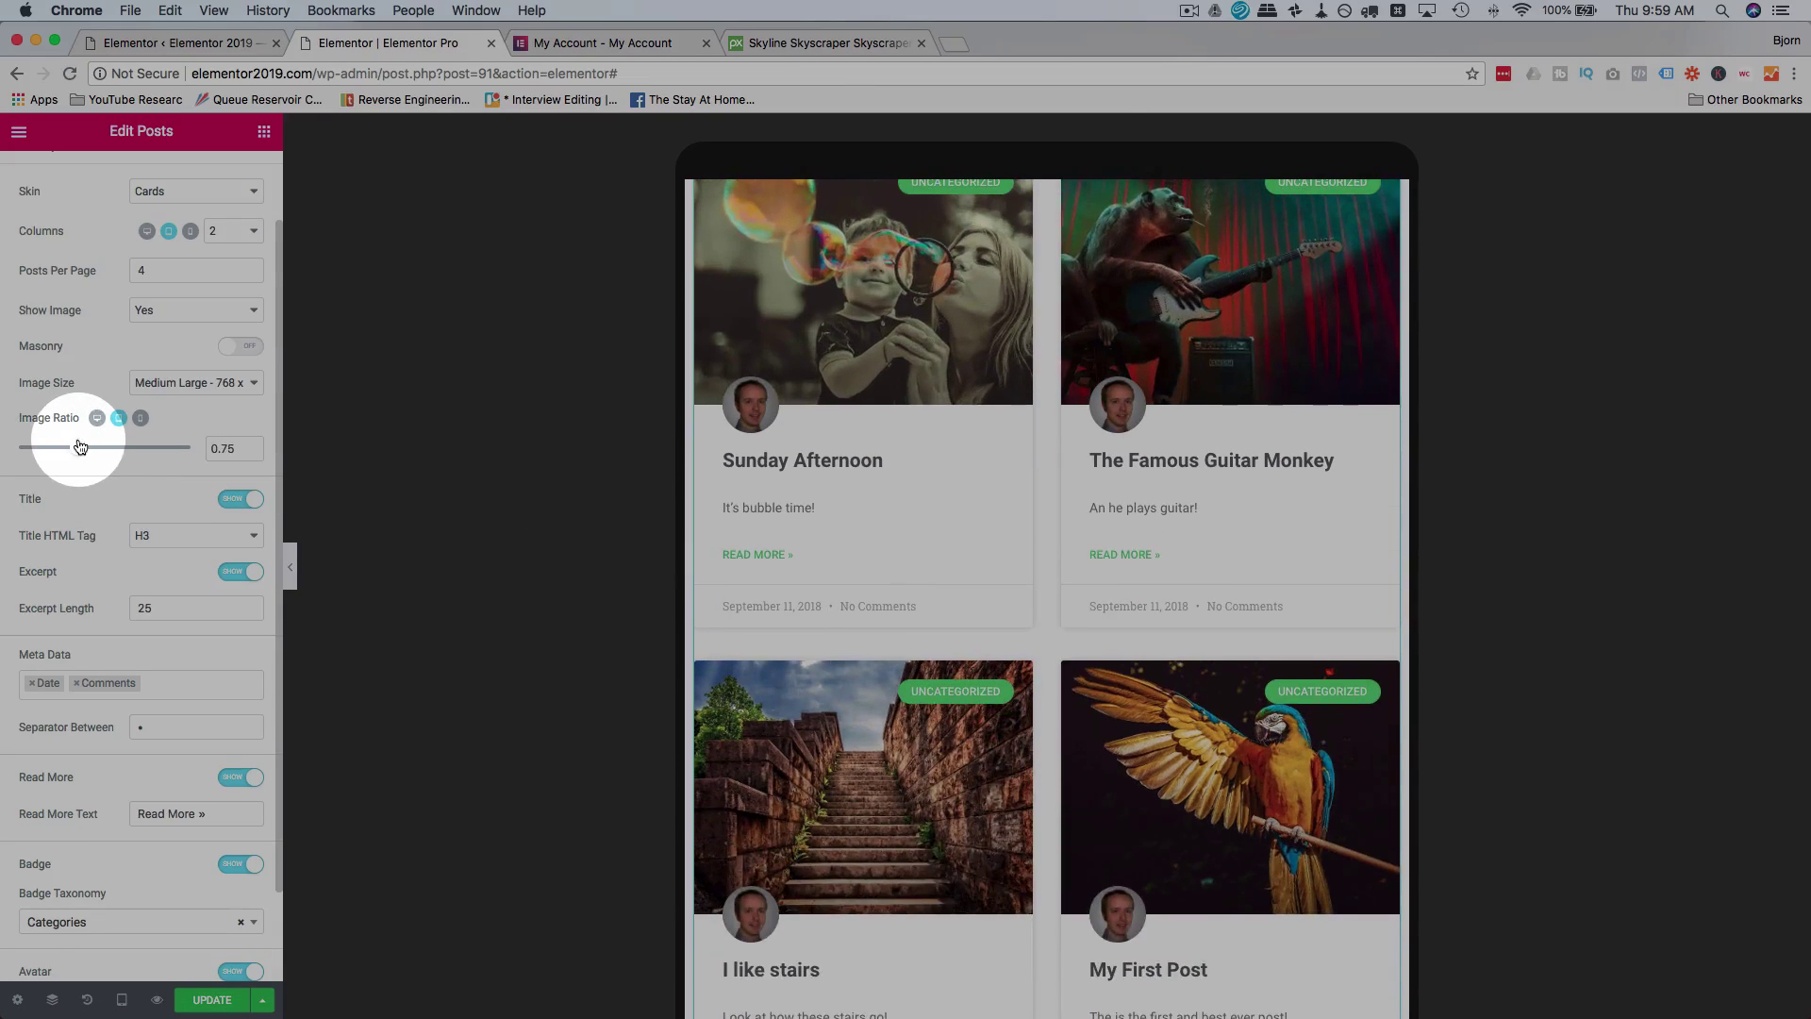
Review the post cards in the mobile view and return to the desktop view.
{"action": "left_click", "coordinate": [141, 419]}
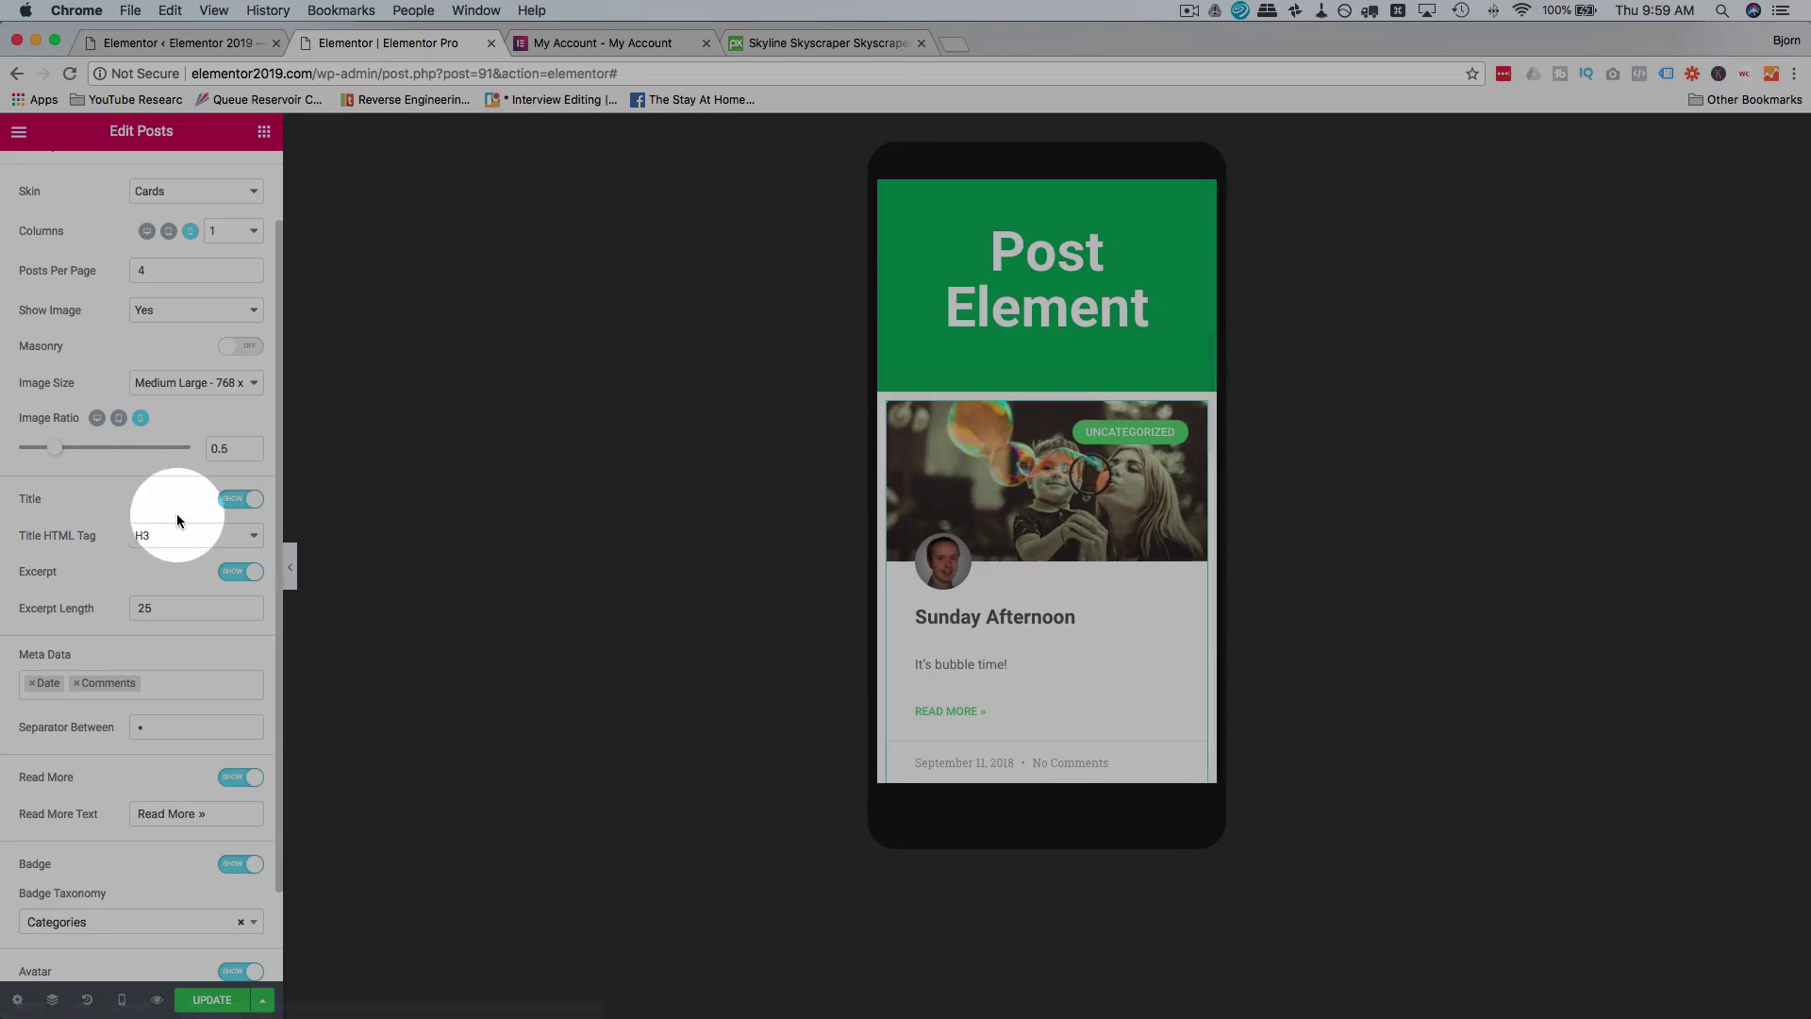
{"action": "scroll", "coordinate": [1004, 546], "scroll_direction": "down", "scroll_amount": 5}
{"action": "scroll", "coordinate": [1004, 545], "scroll_direction": "down", "scroll_amount": 3}
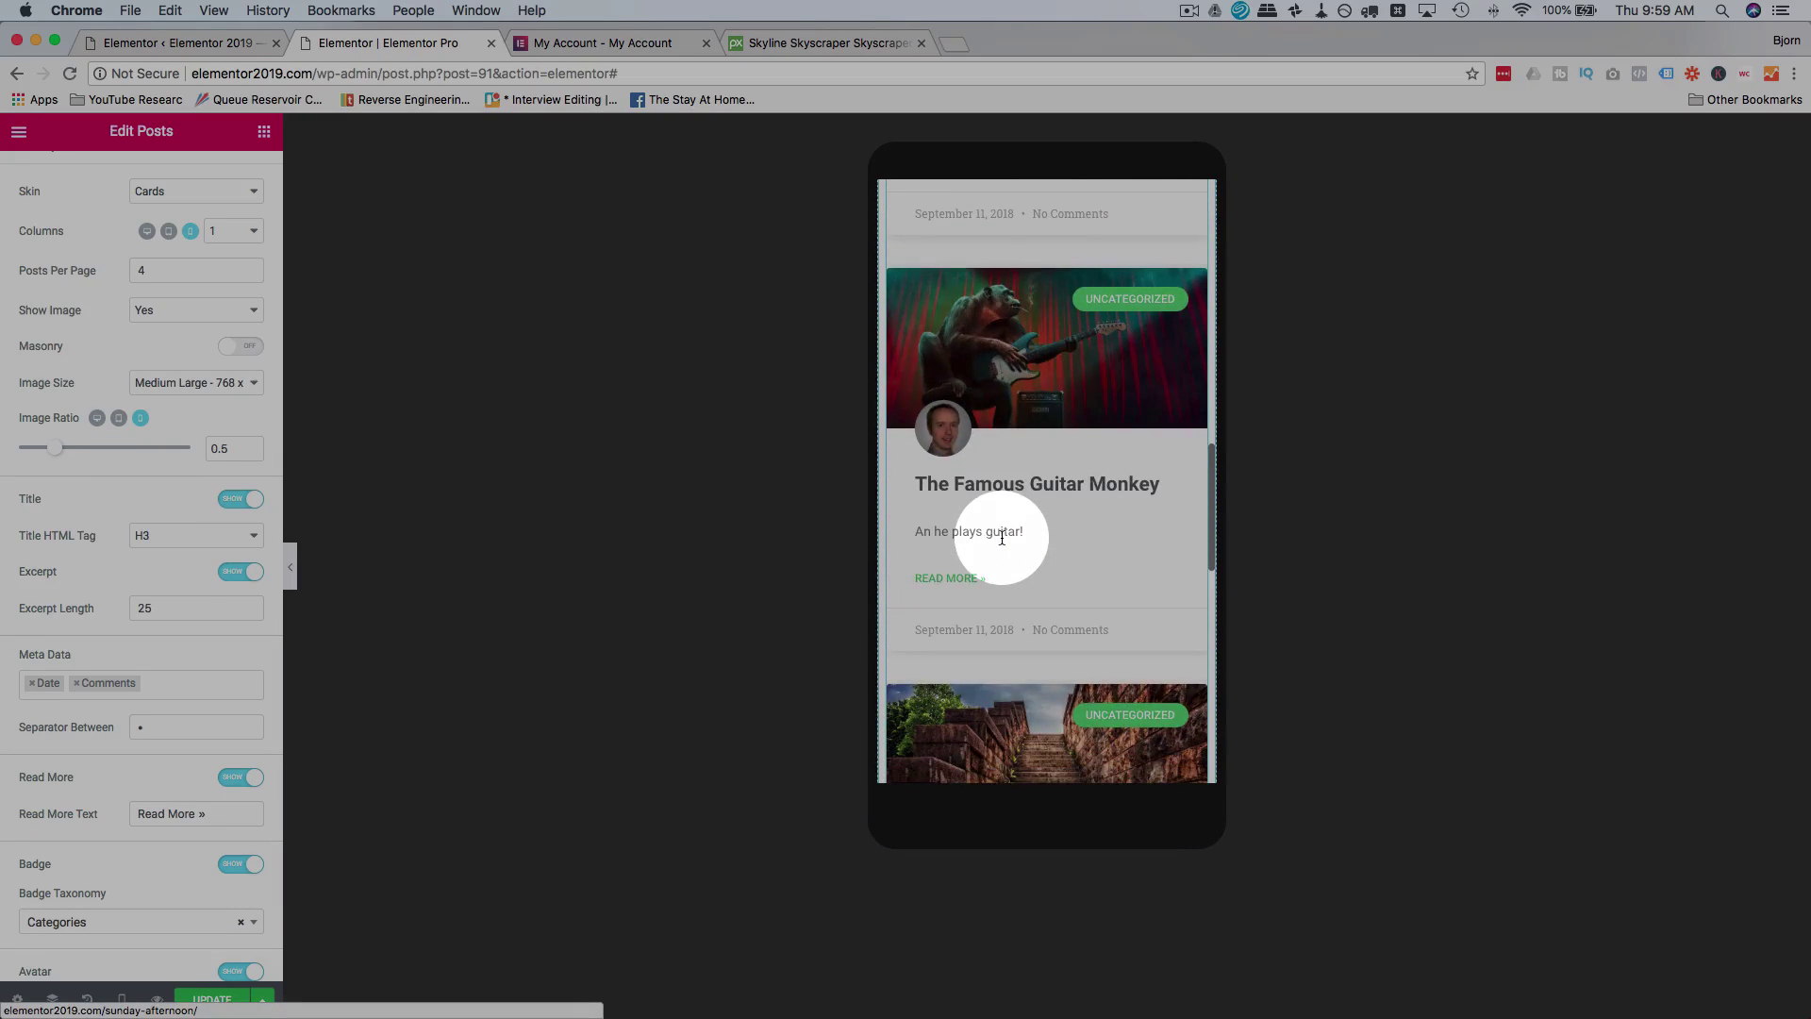
{"action": "scroll", "coordinate": [1002, 534], "scroll_direction": "up", "scroll_amount": 10}
{"action": "left_click", "coordinate": [97, 418]}
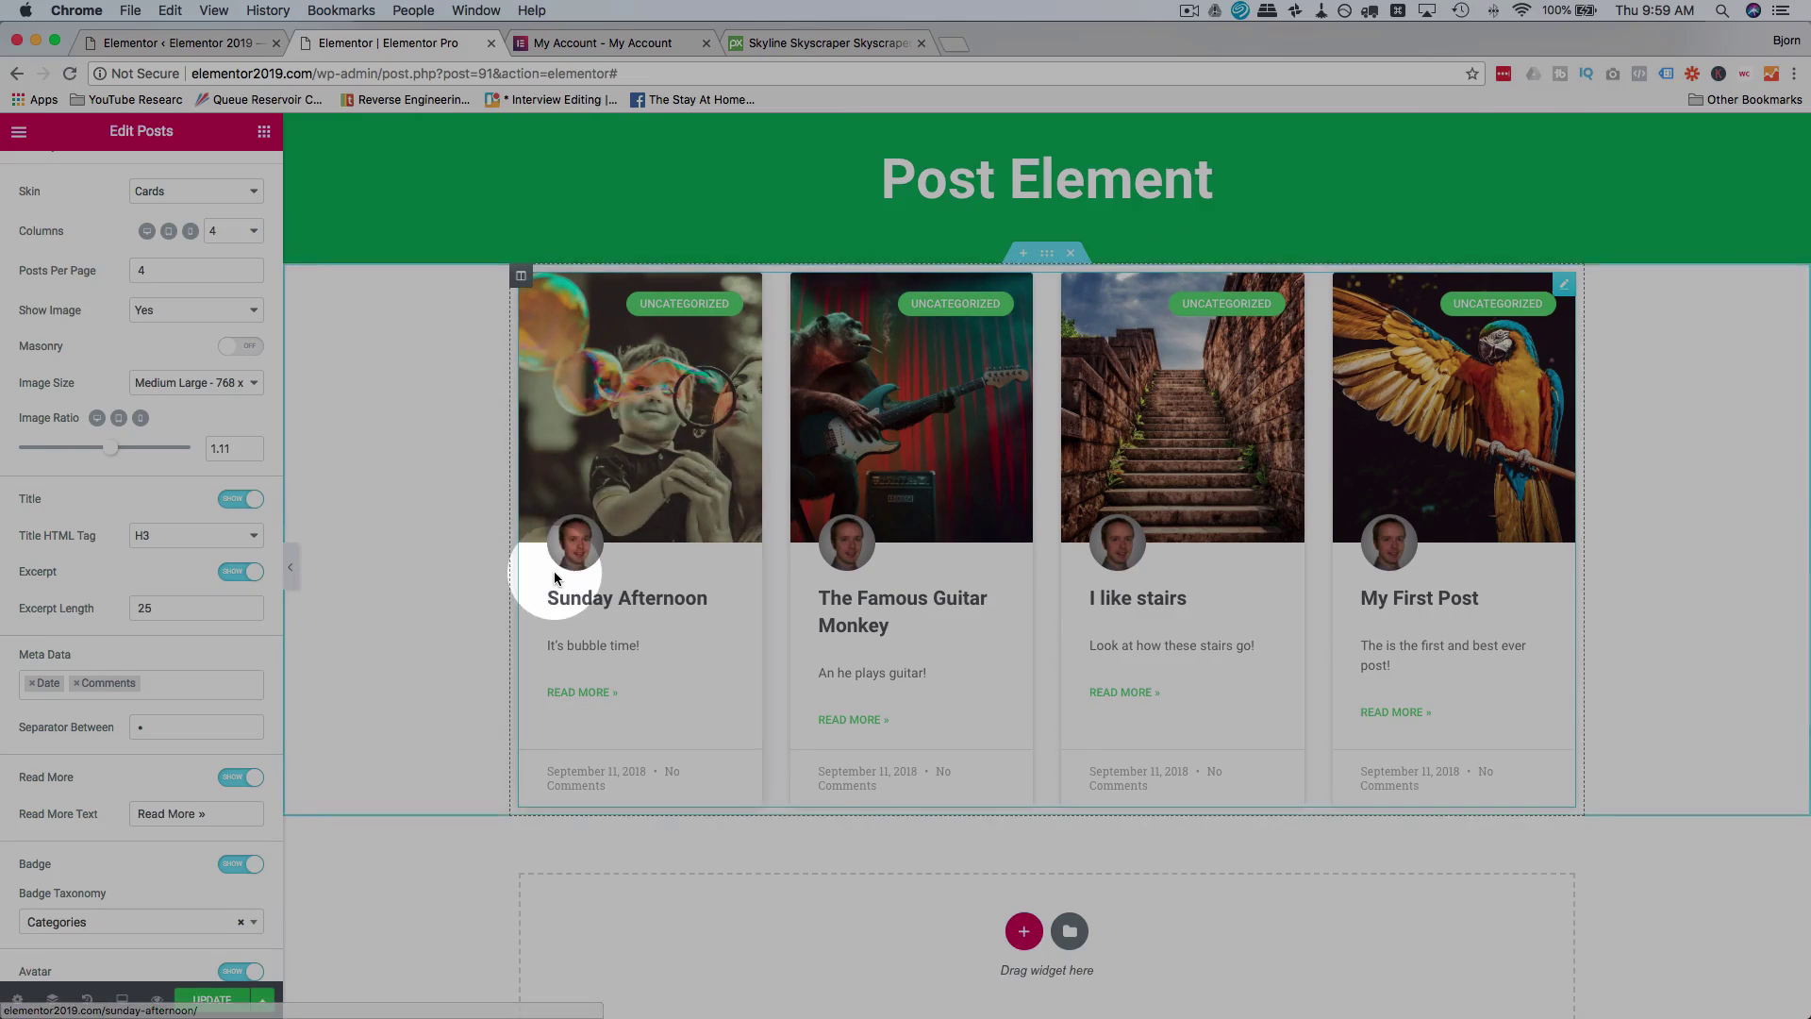
Hide the post titles and show them again, and look through the title HTML tag options without changing the tag.
{"action": "scroll", "coordinate": [551, 571], "scroll_direction": "down", "scroll_amount": 1}
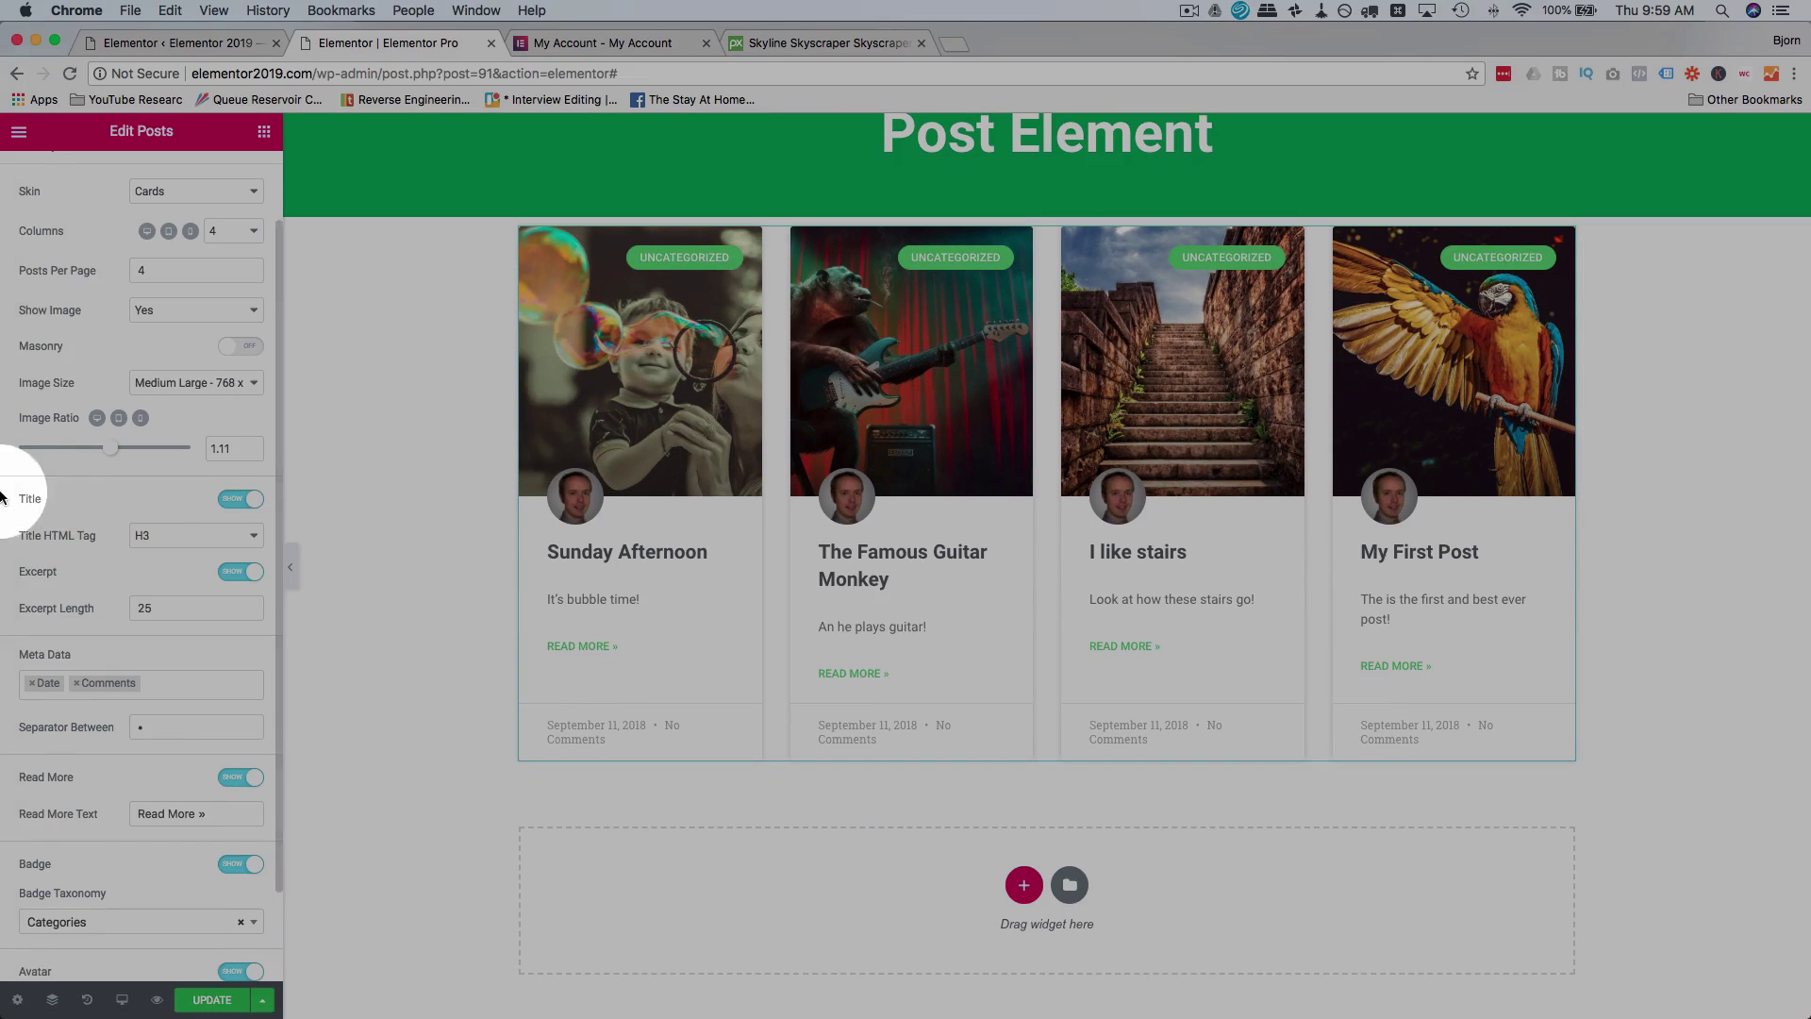
{"action": "left_click", "coordinate": [238, 499]}
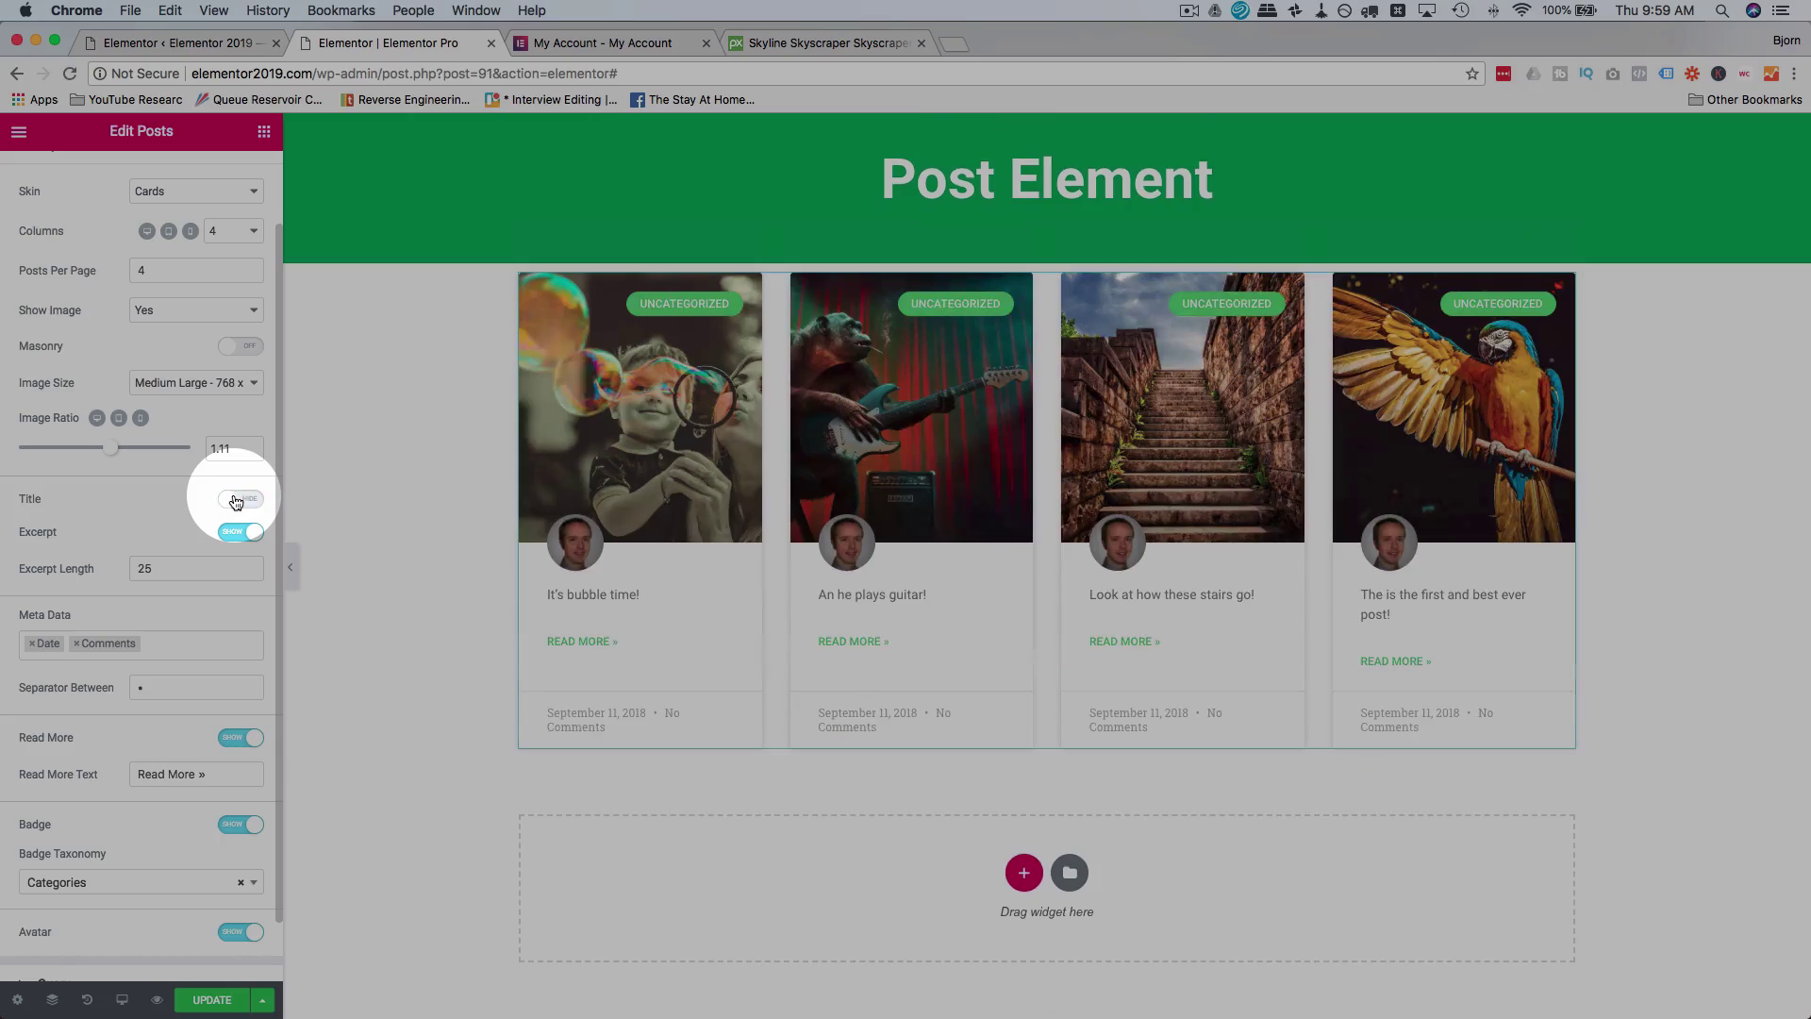
{"action": "scroll", "coordinate": [132, 495], "scroll_direction": "down", "scroll_amount": 1}
{"action": "left_click", "coordinate": [240, 434]}
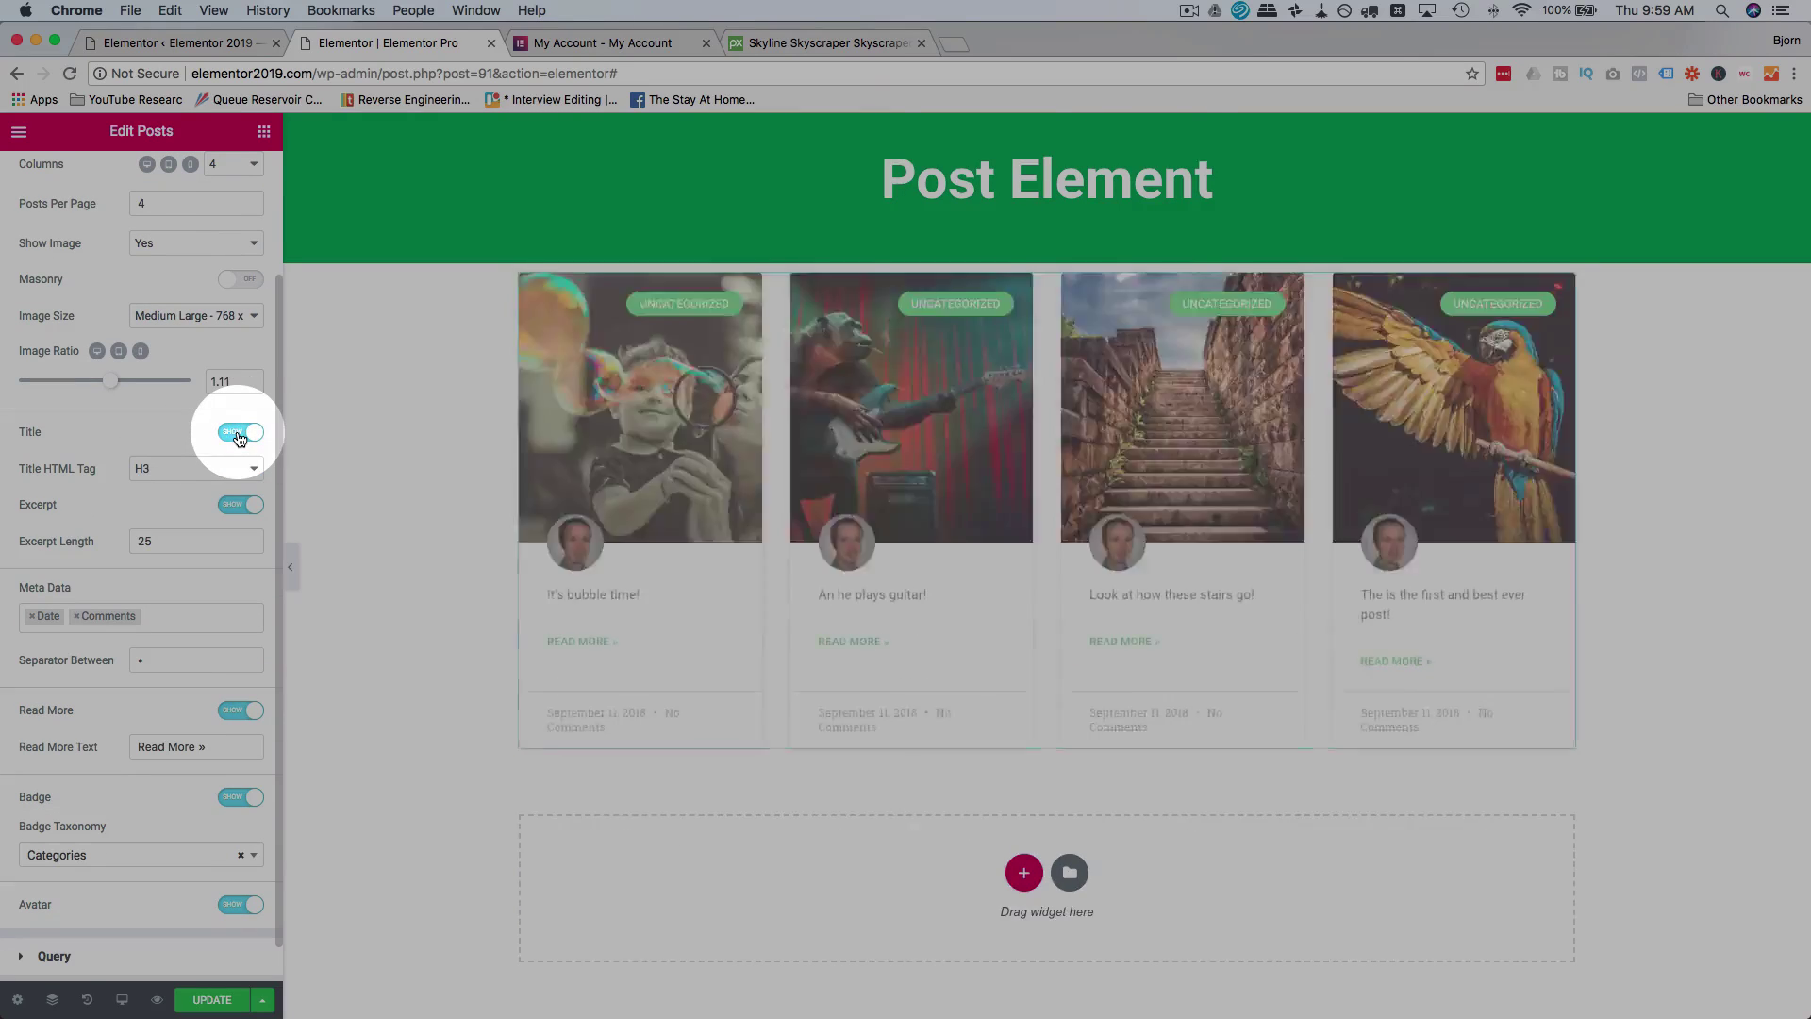
{"action": "left_click", "coordinate": [227, 470]}
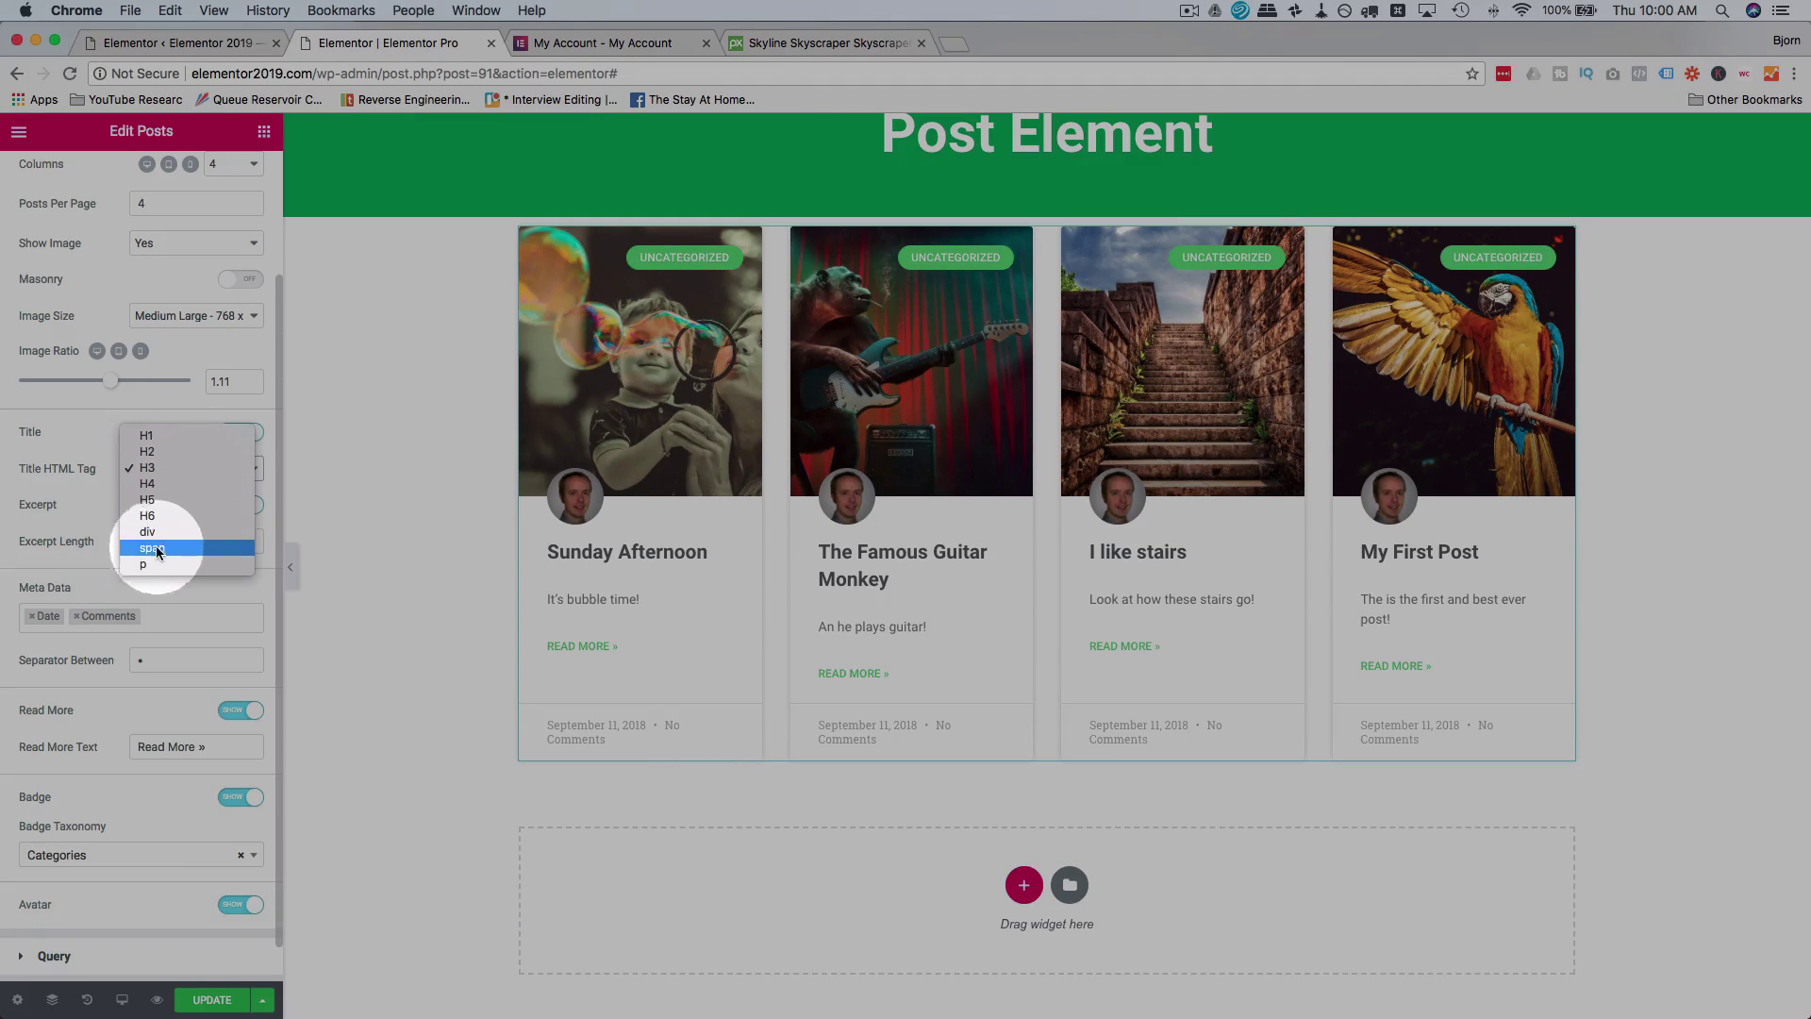
{"action": "left_click", "coordinate": [110, 526]}
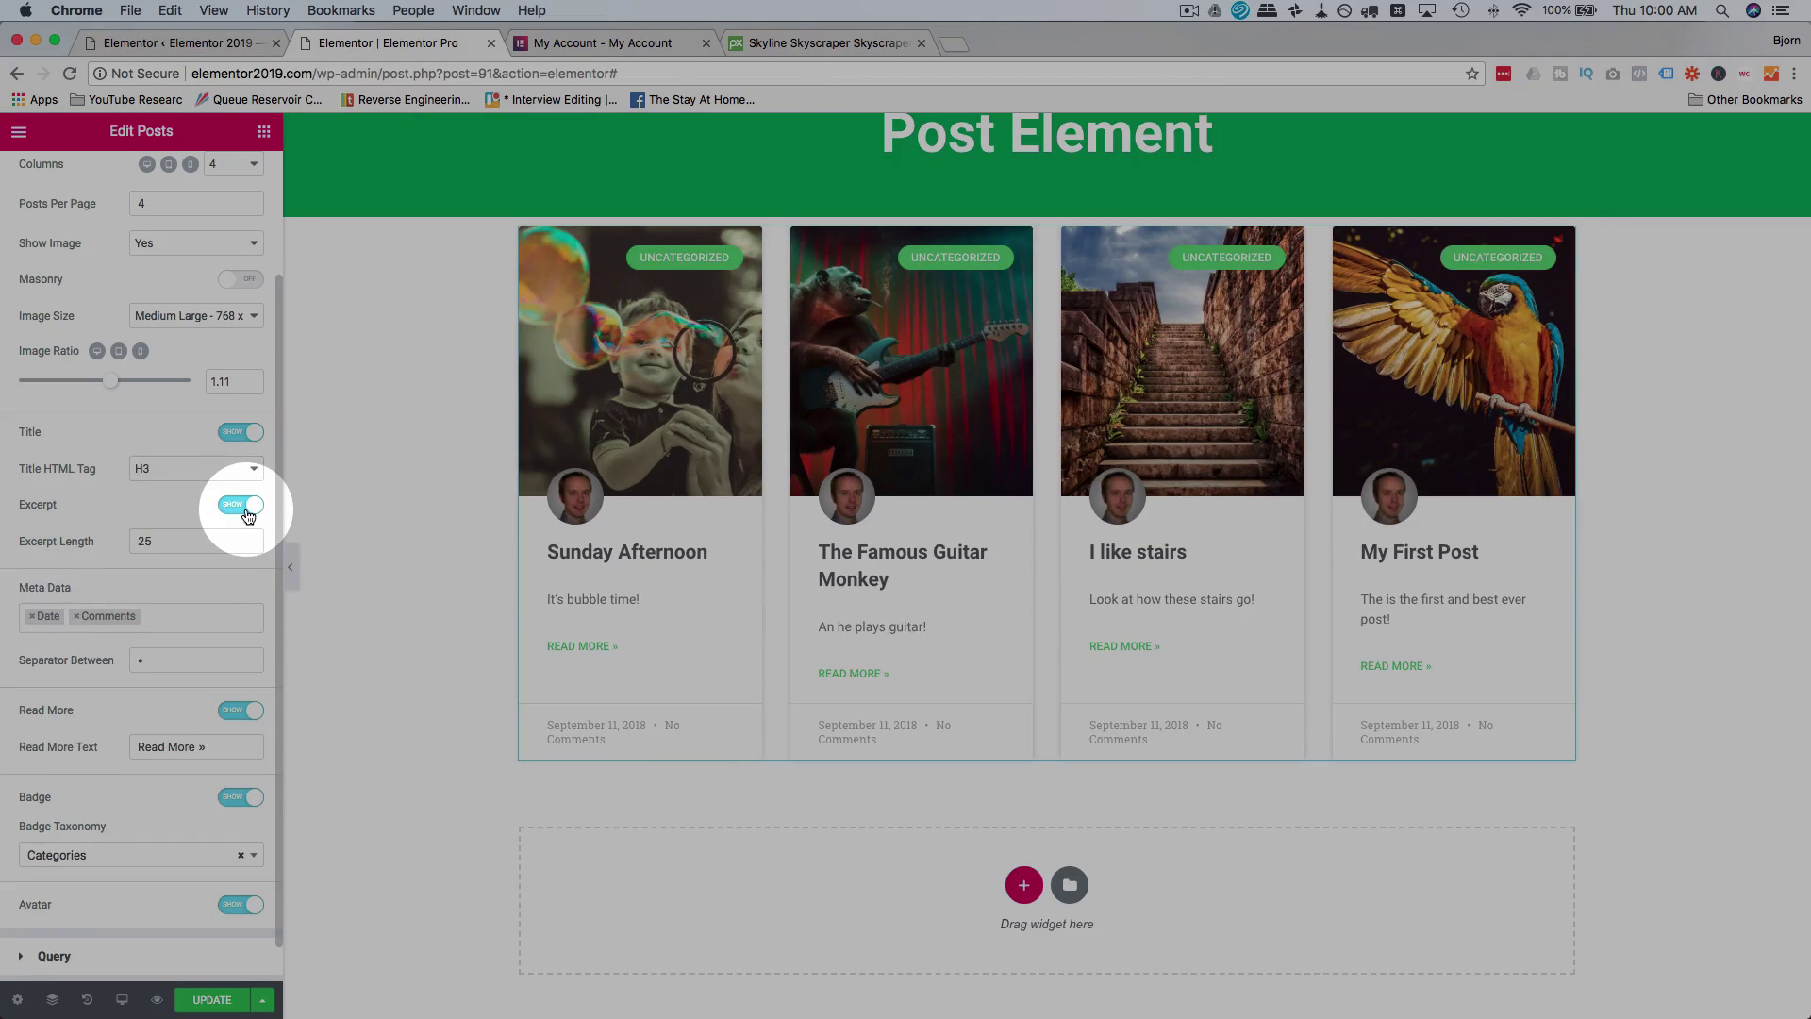
Hide the post excerpts and show them again, and select the excerpt length value without changing it.
{"action": "left_click", "coordinate": [247, 506]}
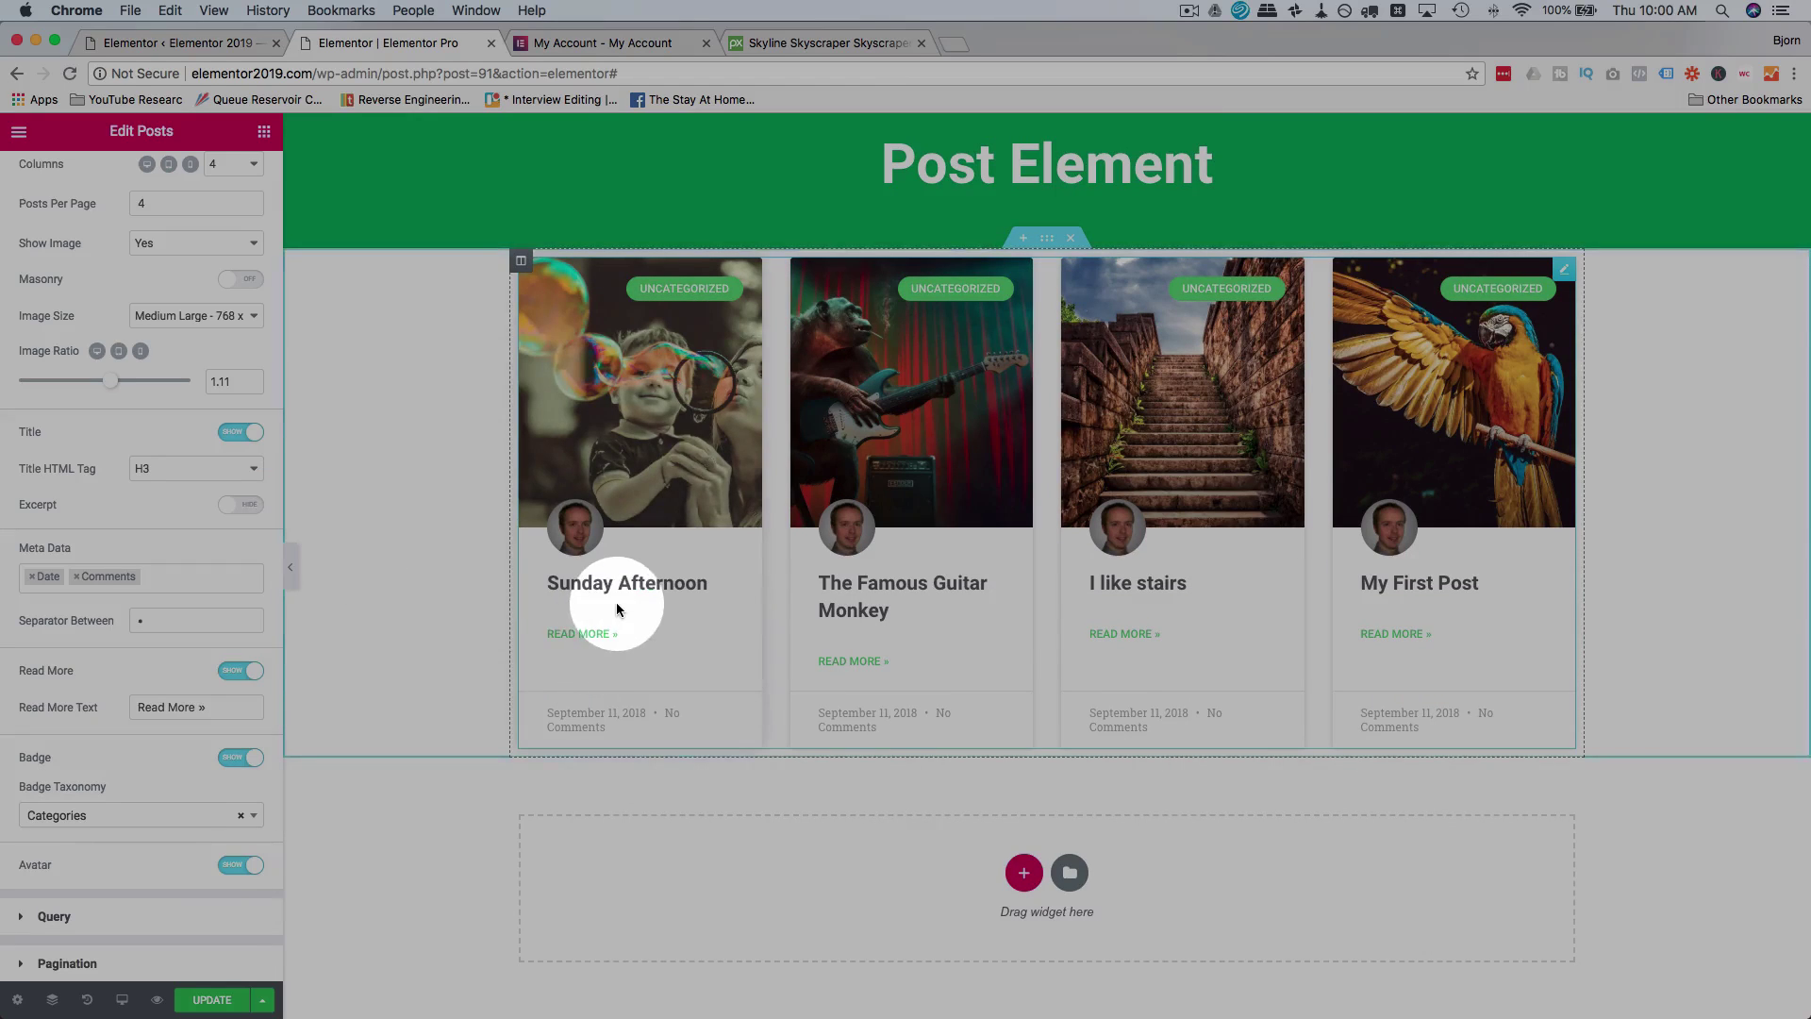
{"action": "left_click", "coordinate": [248, 504]}
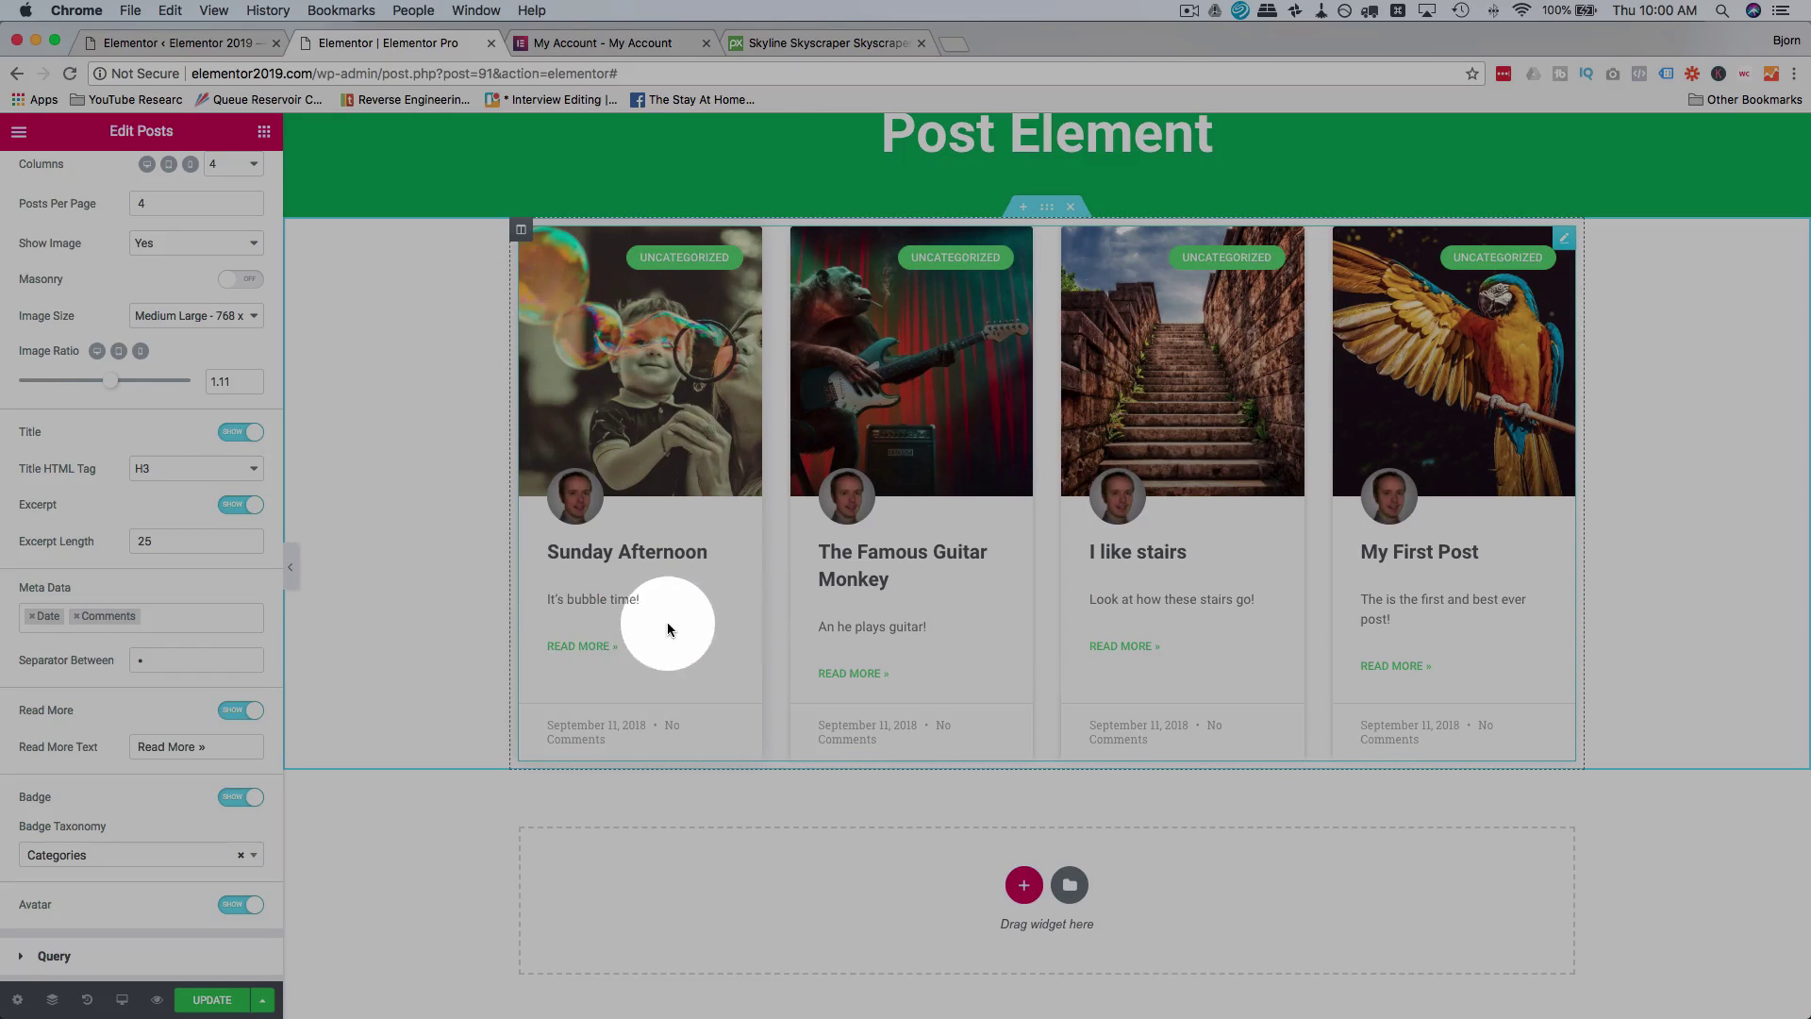
{"action": "scroll", "coordinate": [189, 512], "scroll_direction": "down", "scroll_amount": 1}
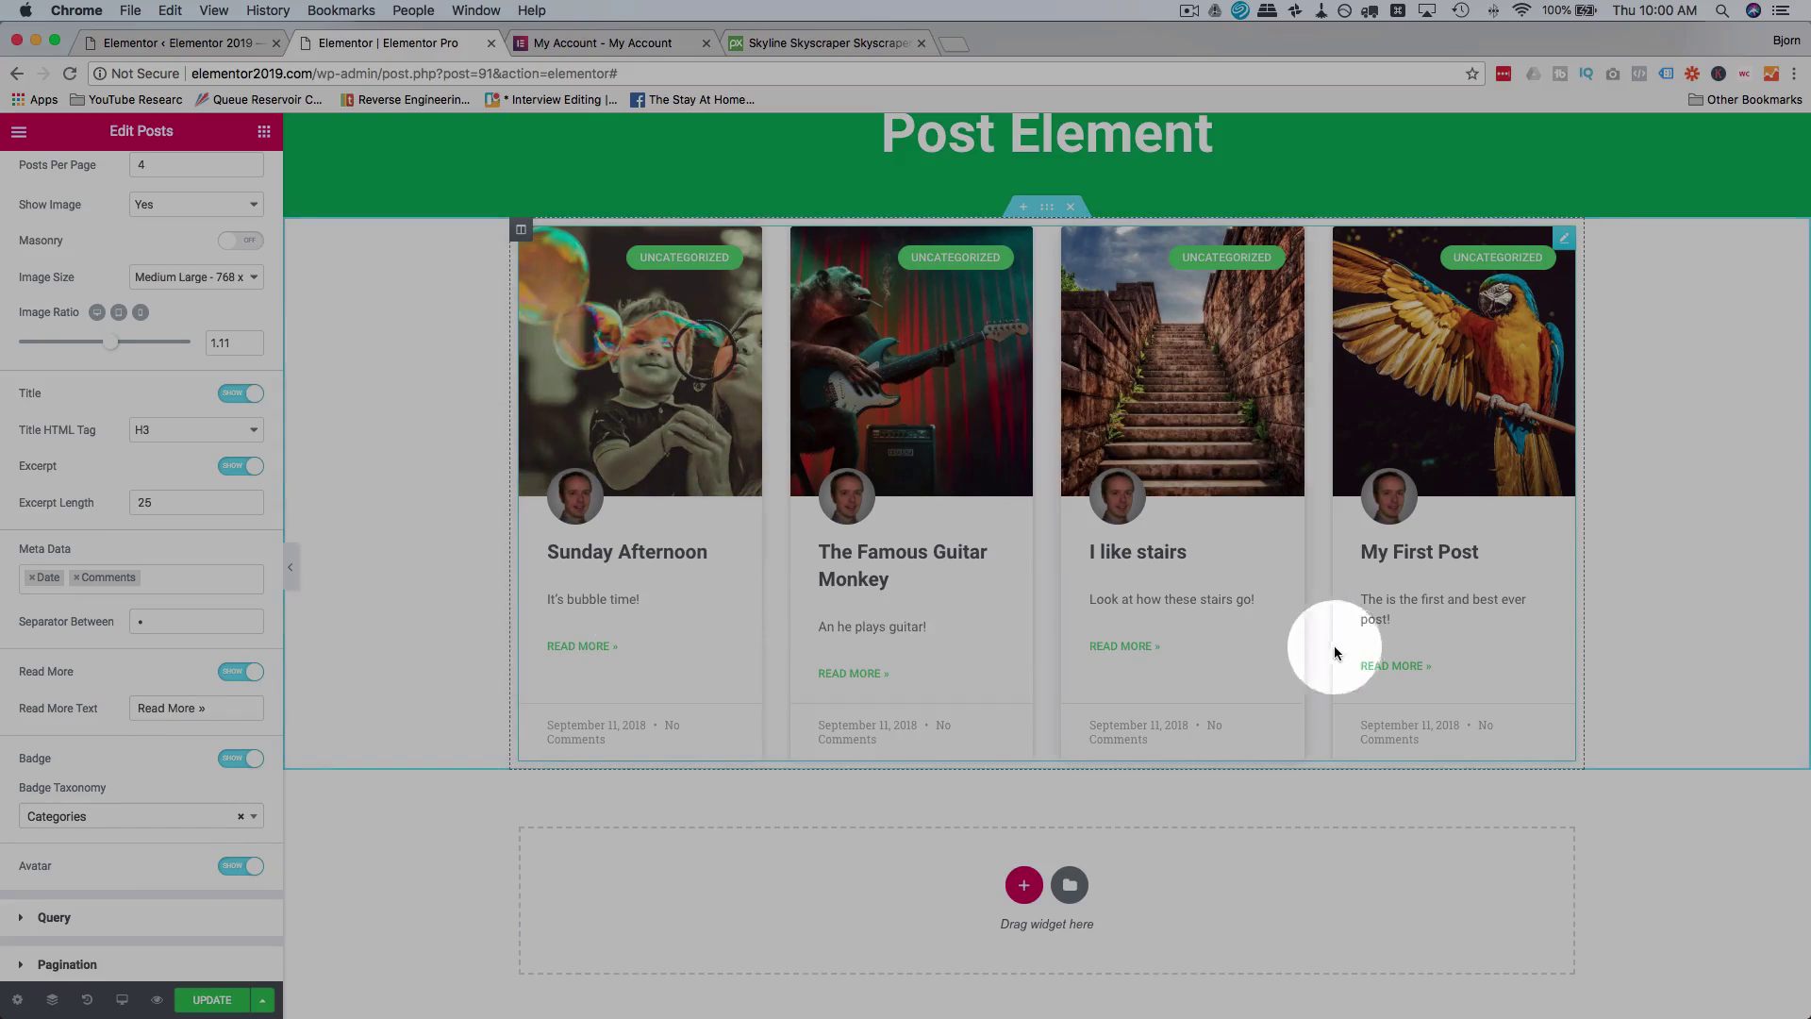
{"action": "double_click", "coordinate": [144, 502]}
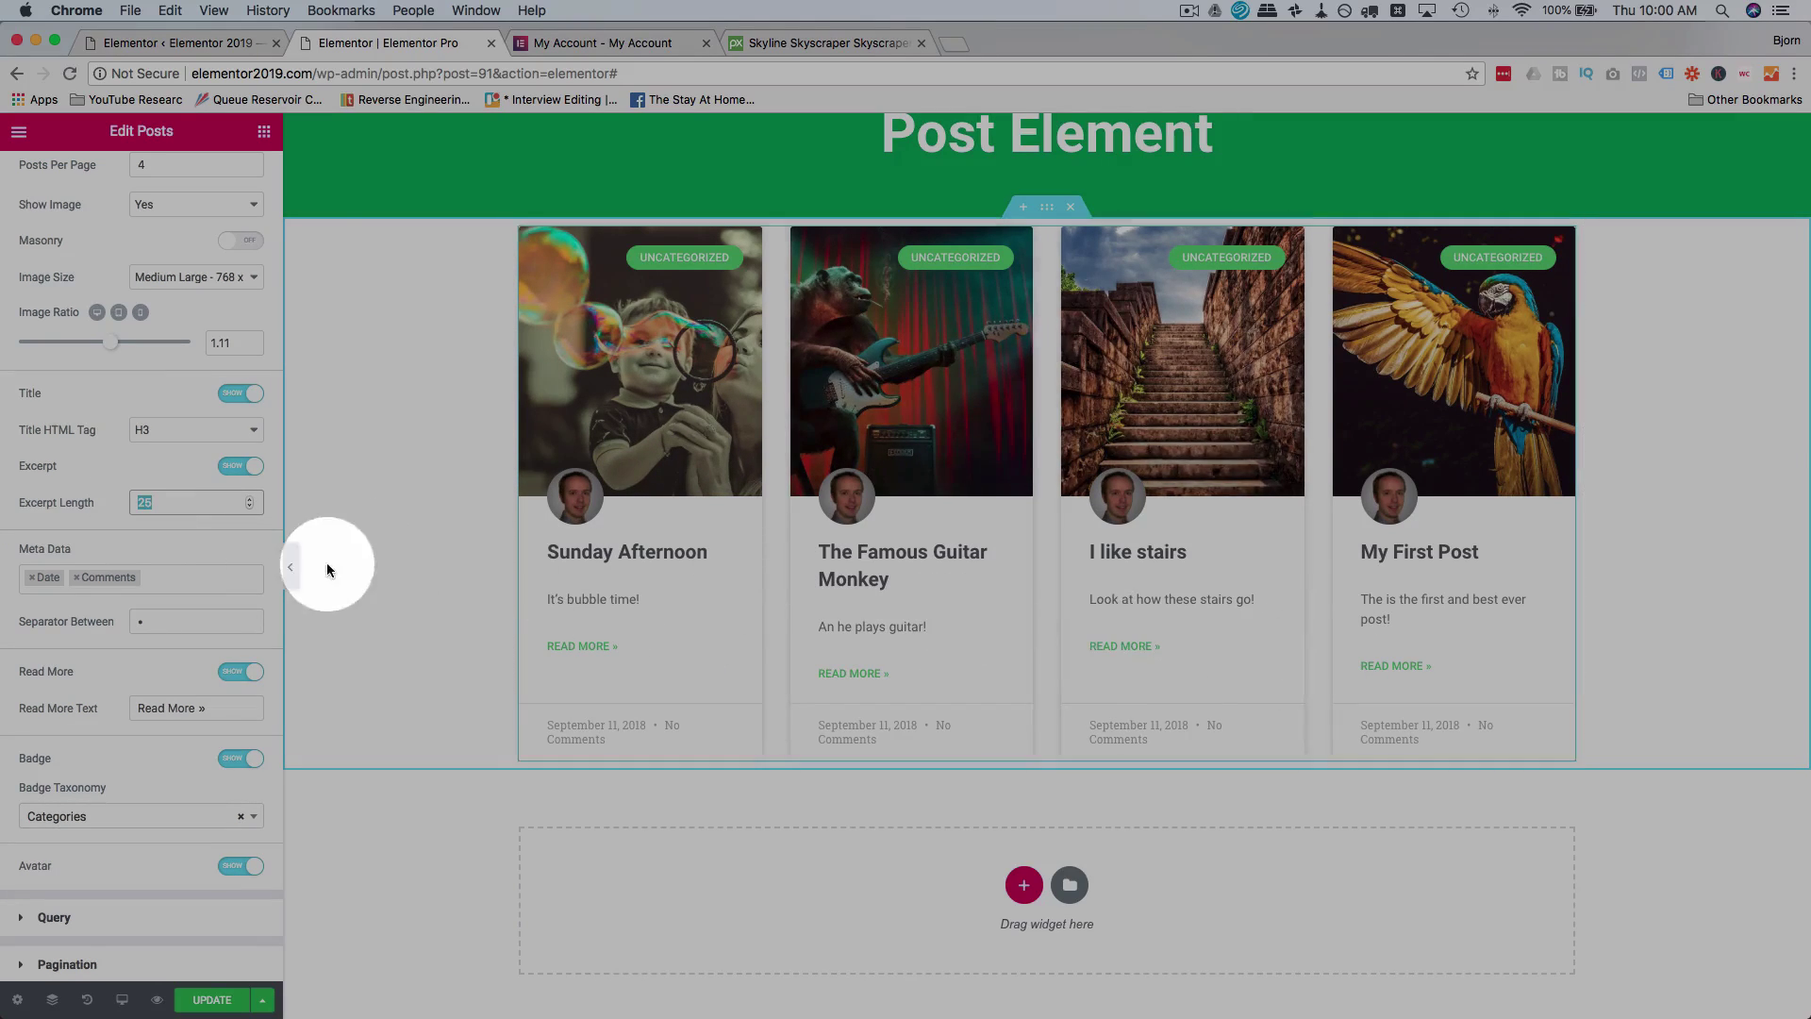
Remove Date and Comments from the posts' meta data and add Author instead.
{"action": "left_click", "coordinate": [177, 577]}
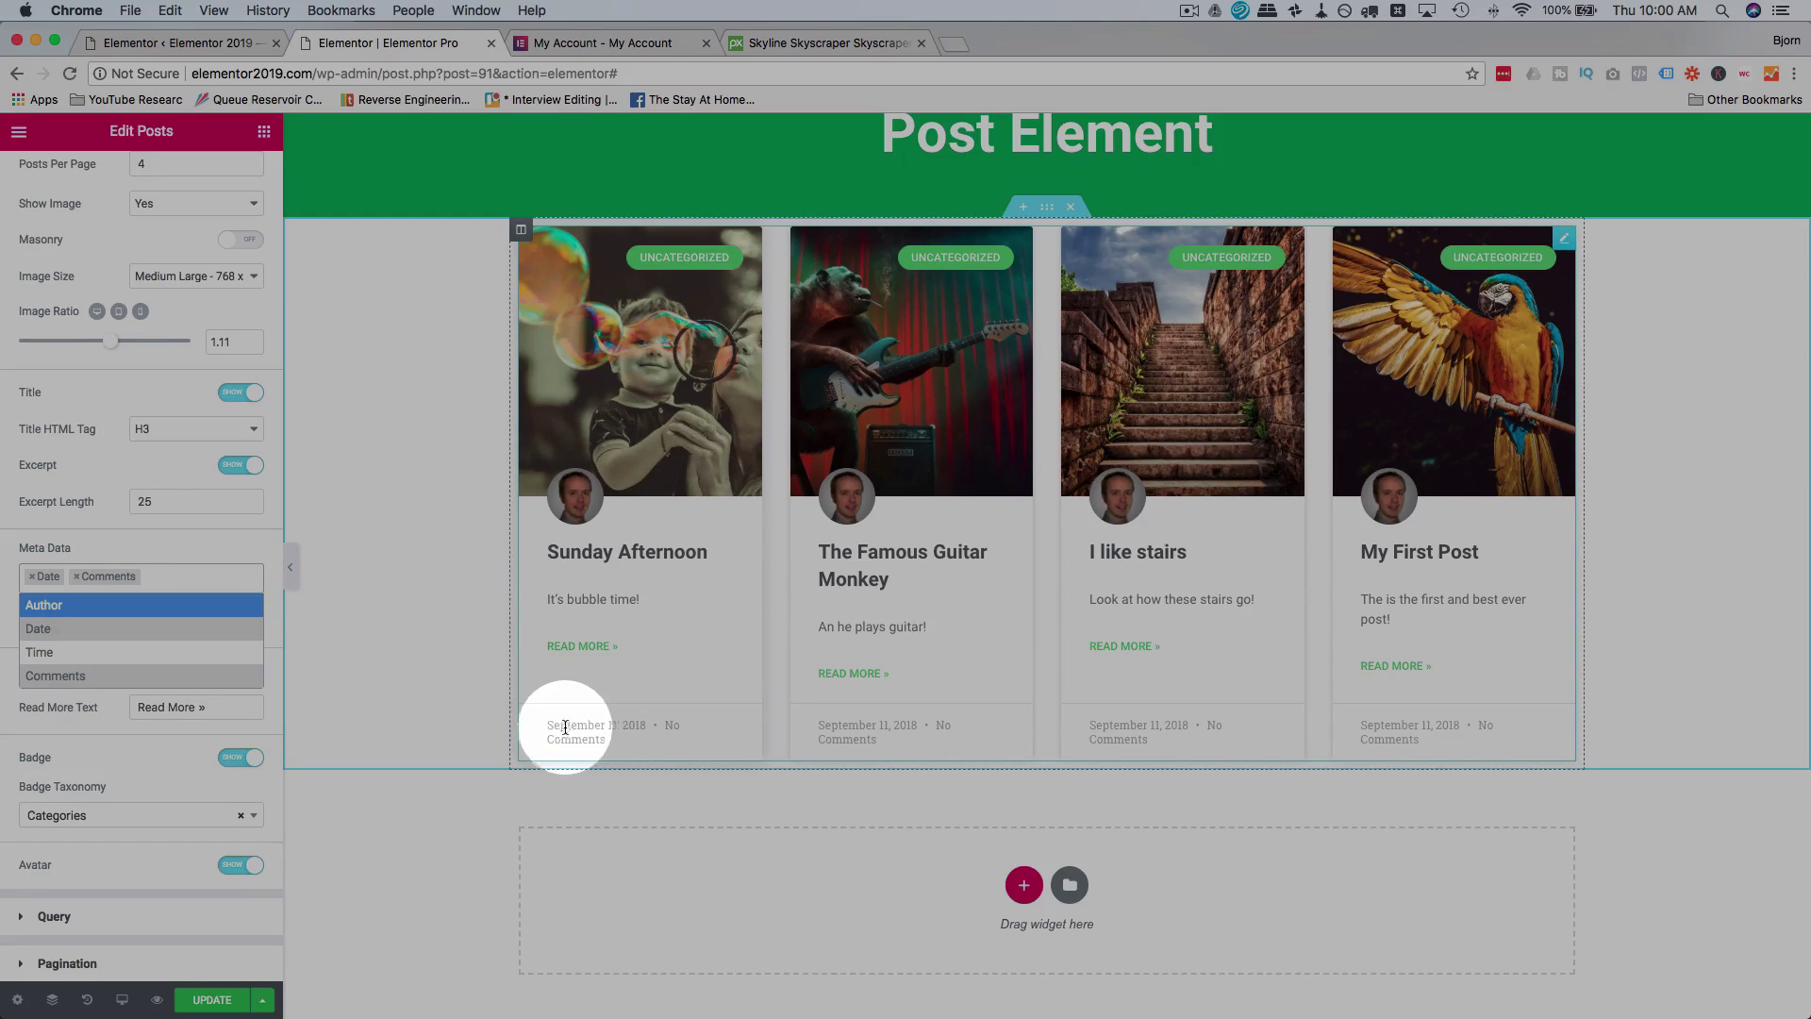
{"action": "left_click", "coordinate": [31, 577]}
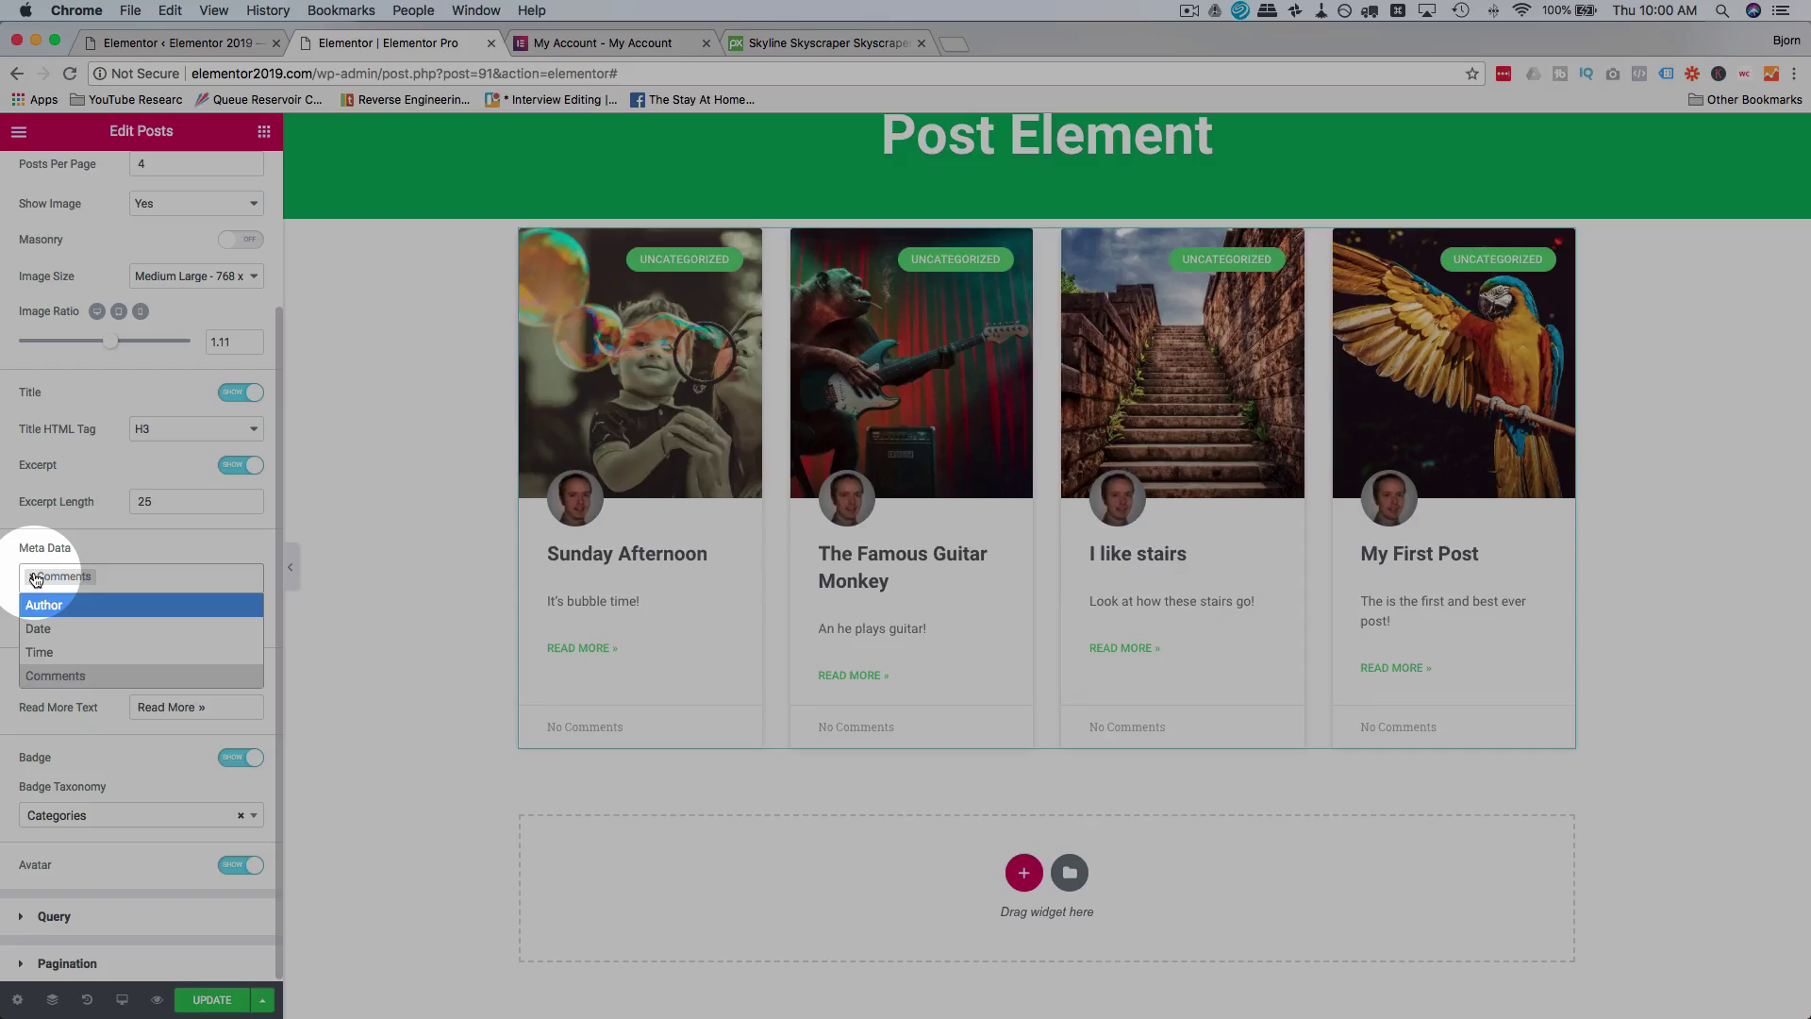
{"action": "left_click", "coordinate": [32, 576]}
{"action": "left_click", "coordinate": [70, 574]}
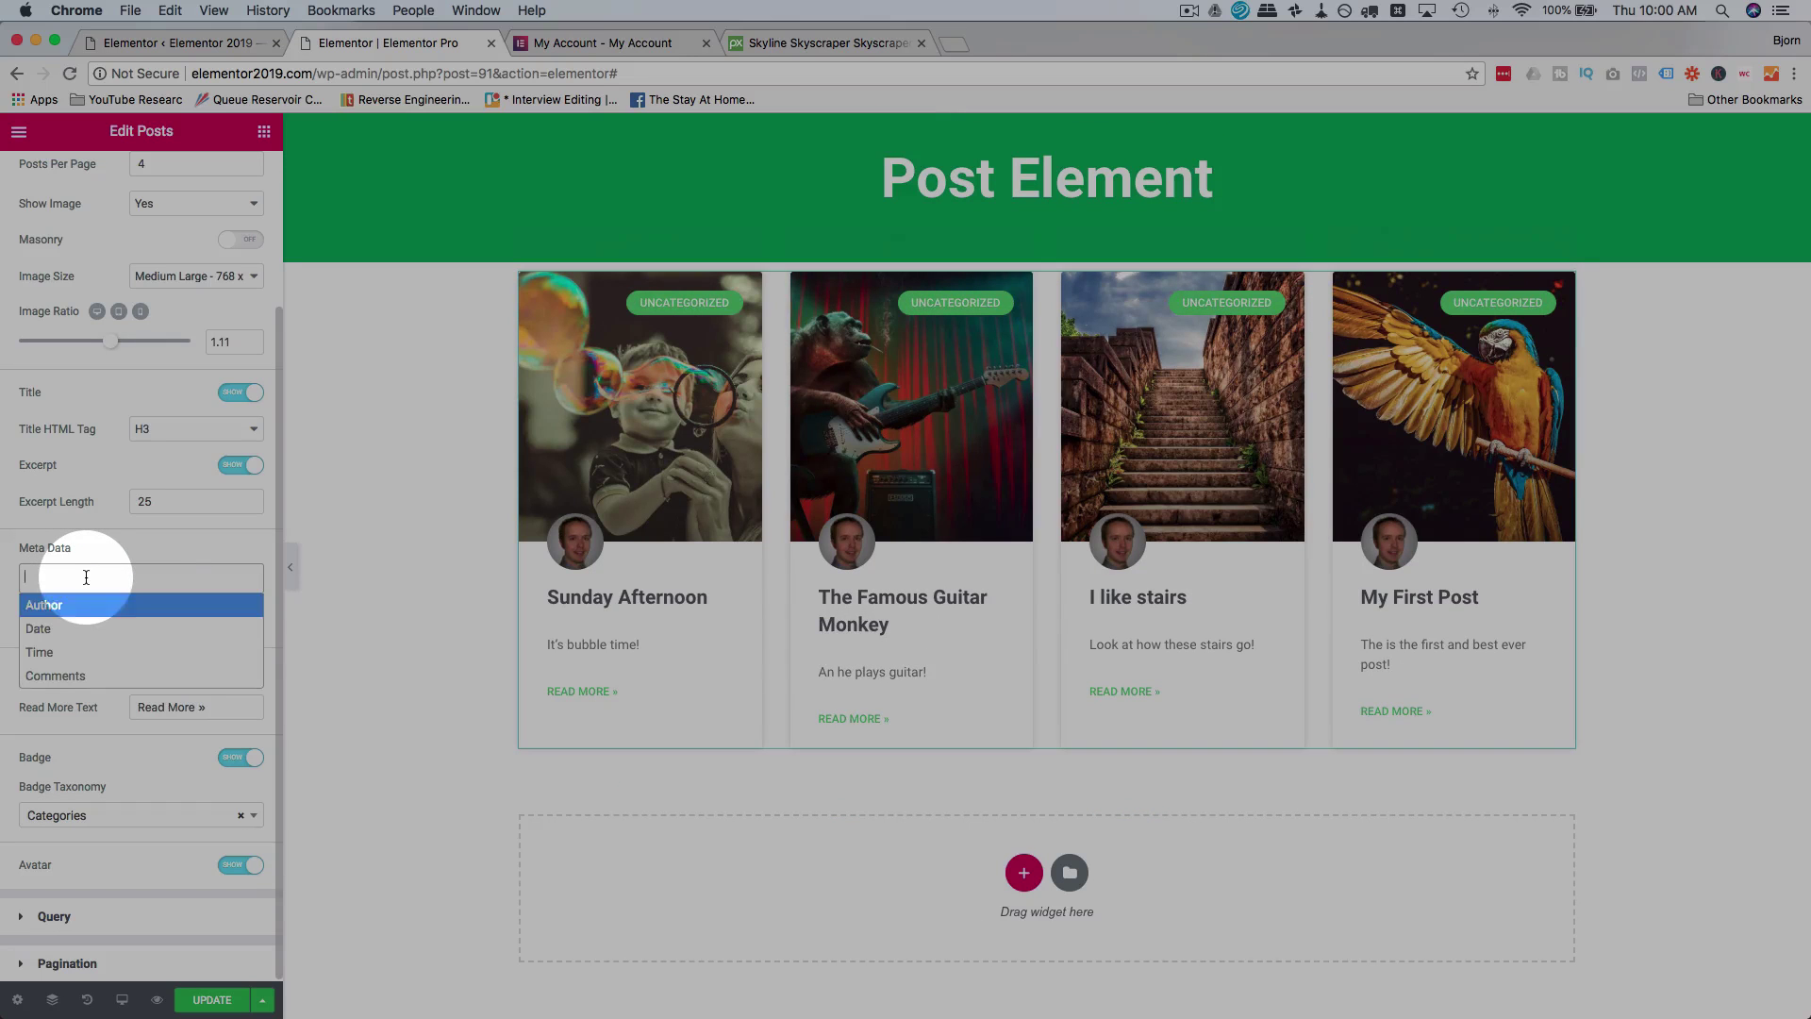
{"action": "left_click", "coordinate": [83, 602]}
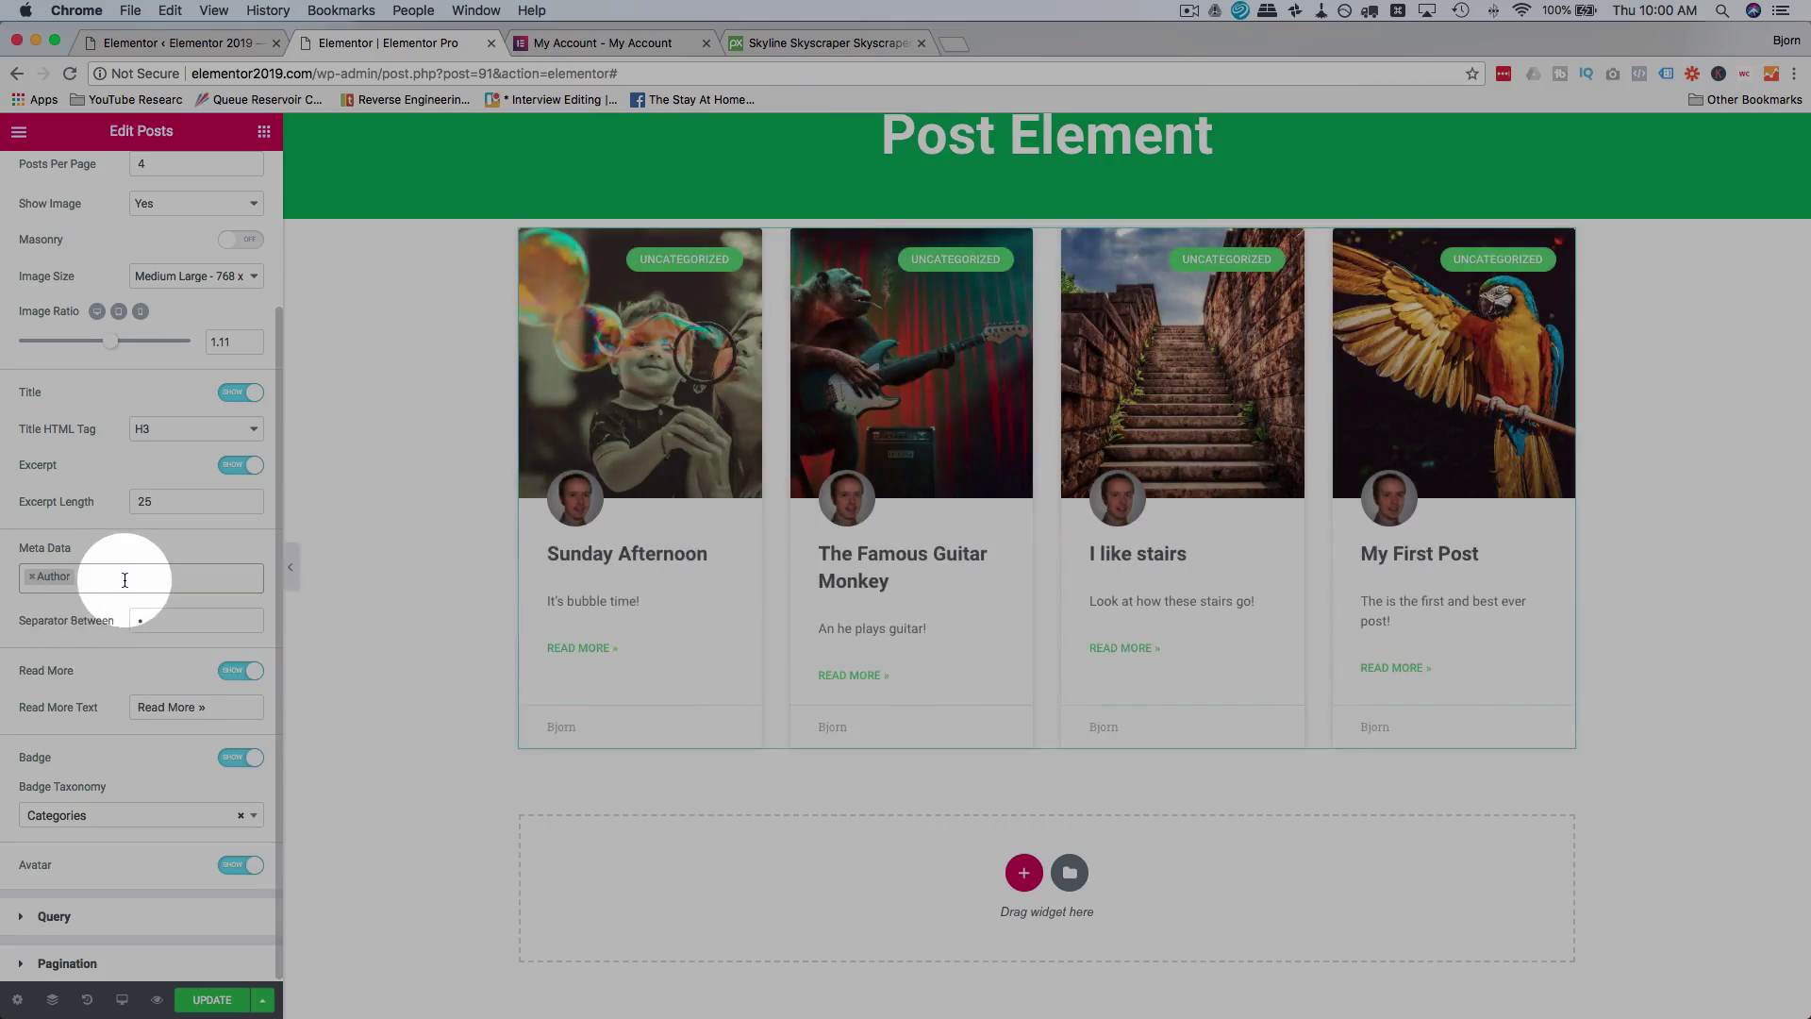
Try adding Time to the meta data next to Author and remove it again.
{"action": "left_click", "coordinate": [113, 577]}
{"action": "left_click", "coordinate": [98, 634]}
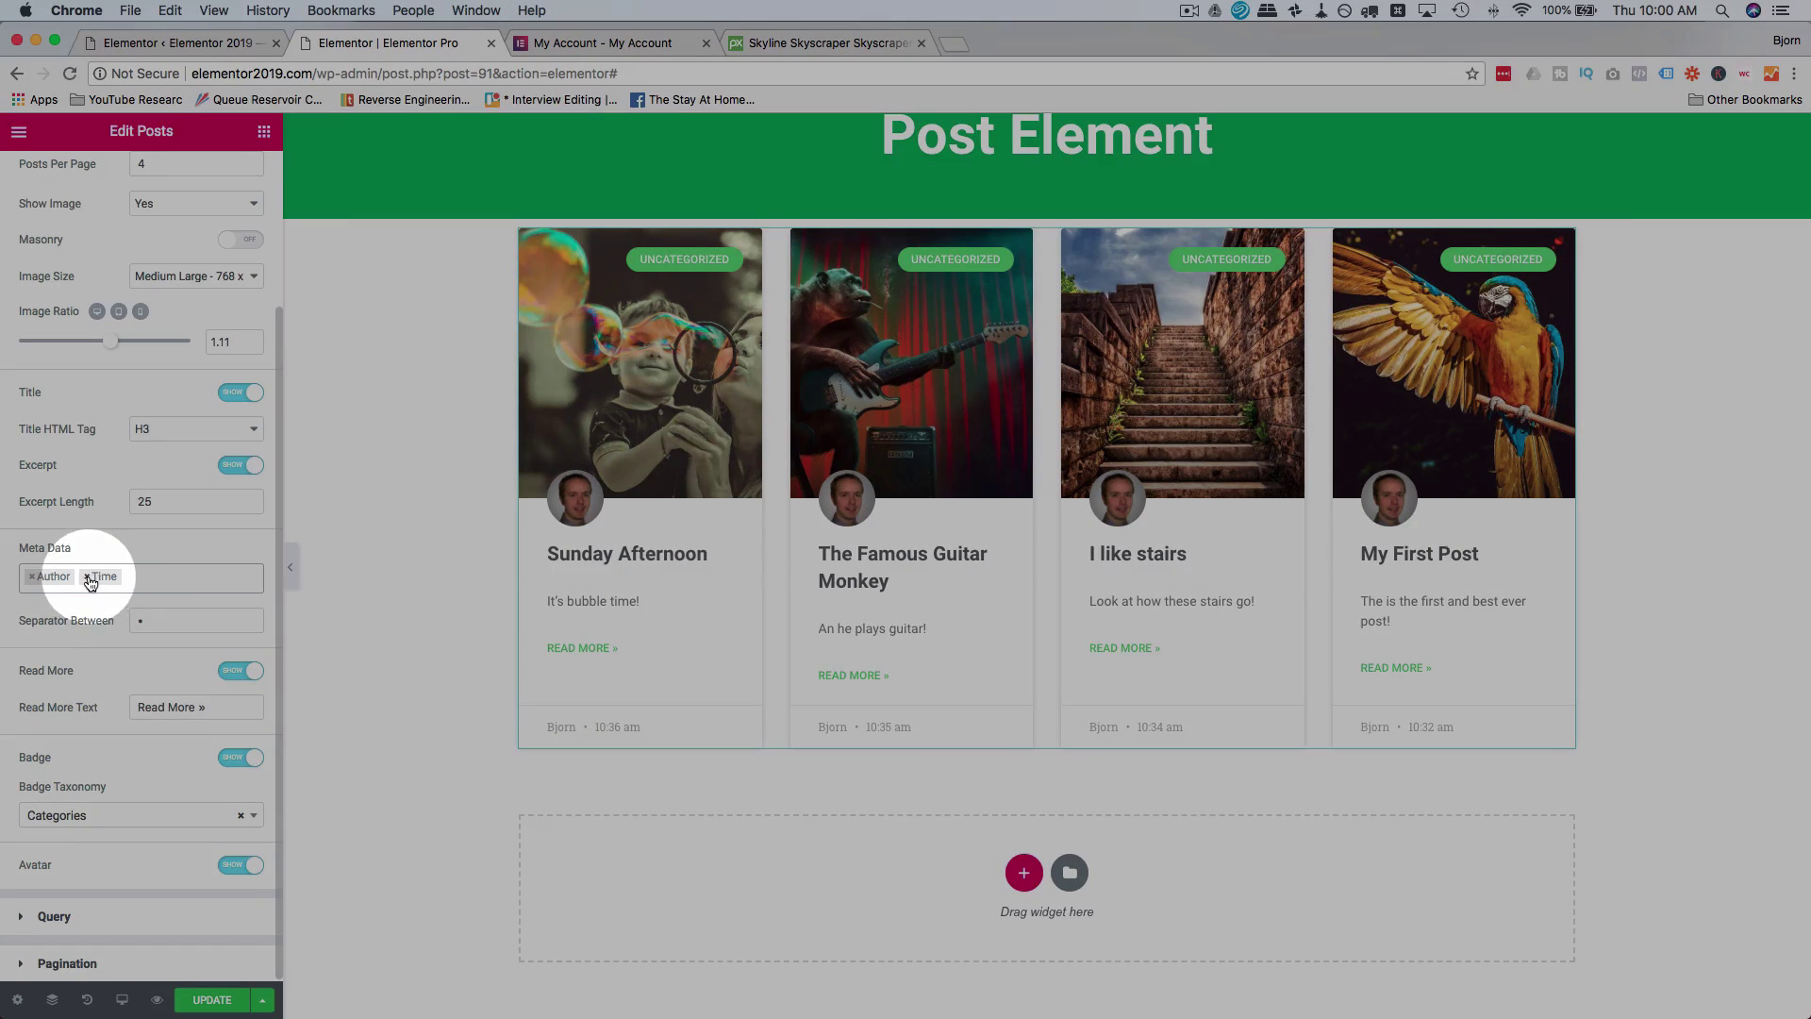
{"action": "left_click", "coordinate": [88, 577]}
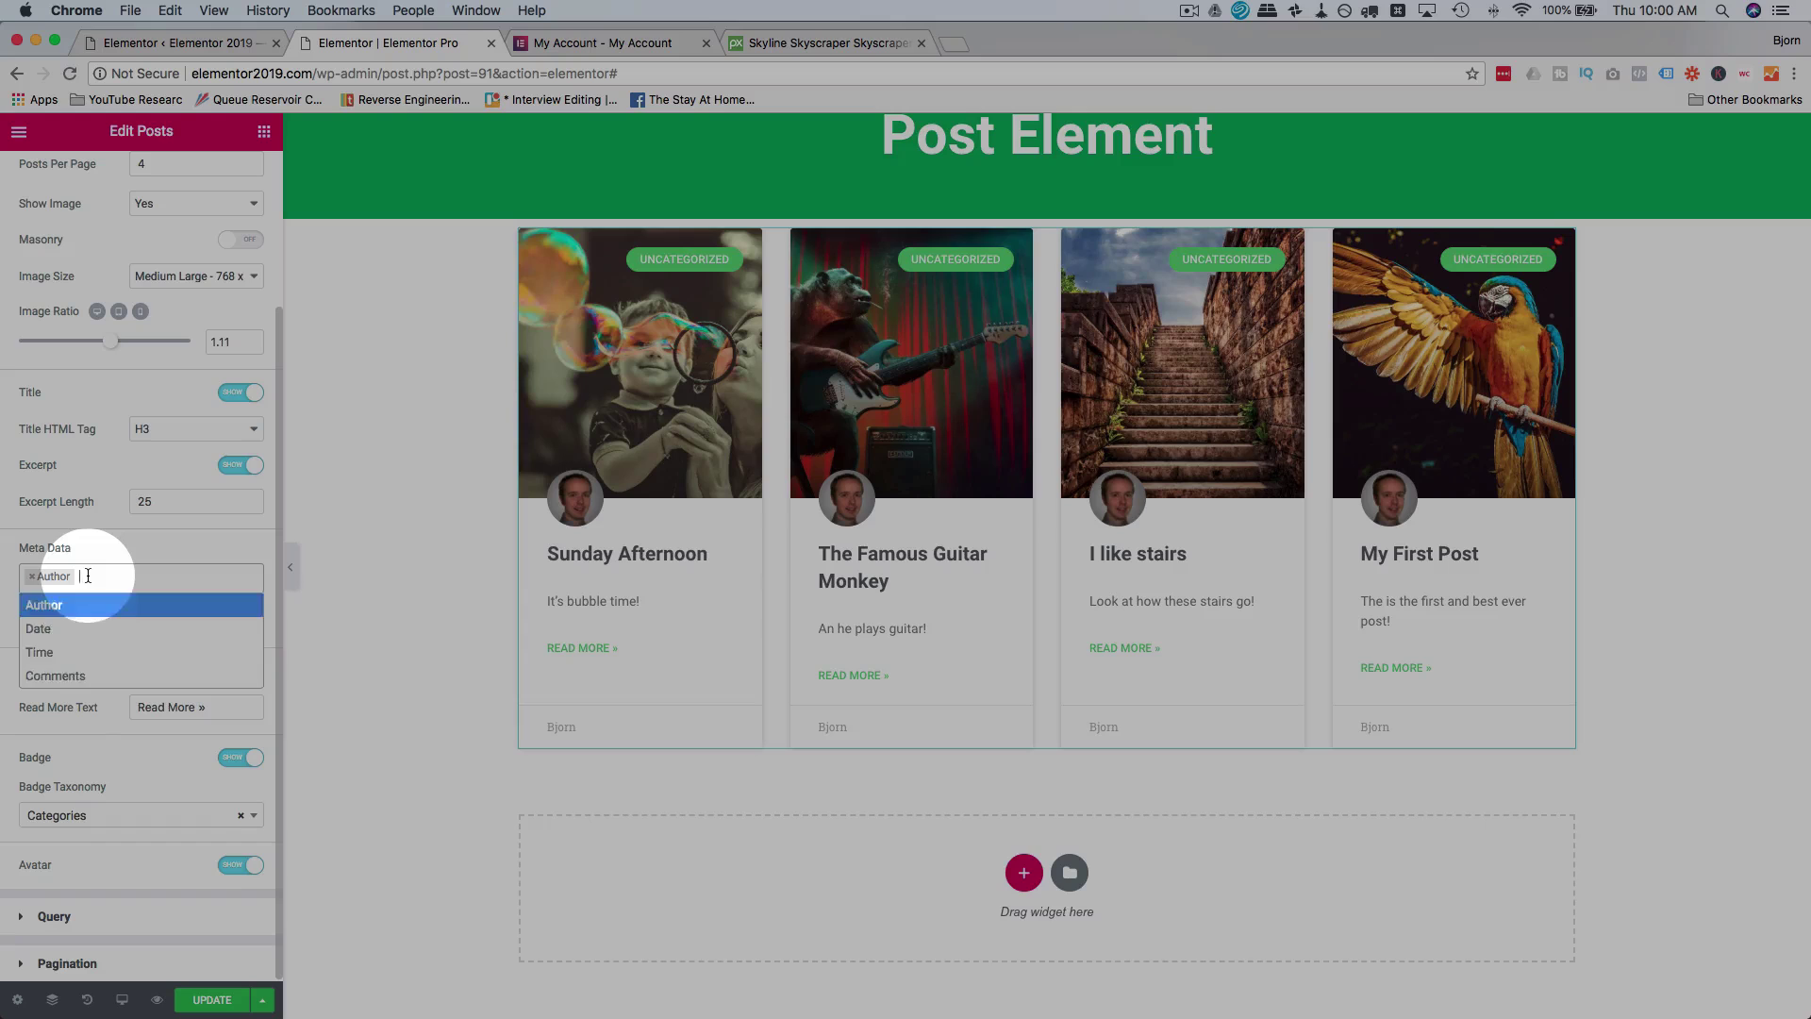
Add Comments, Time and Date to the posts' meta data alongside Author.
{"action": "left_click", "coordinate": [66, 675]}
{"action": "left_click", "coordinate": [174, 589]}
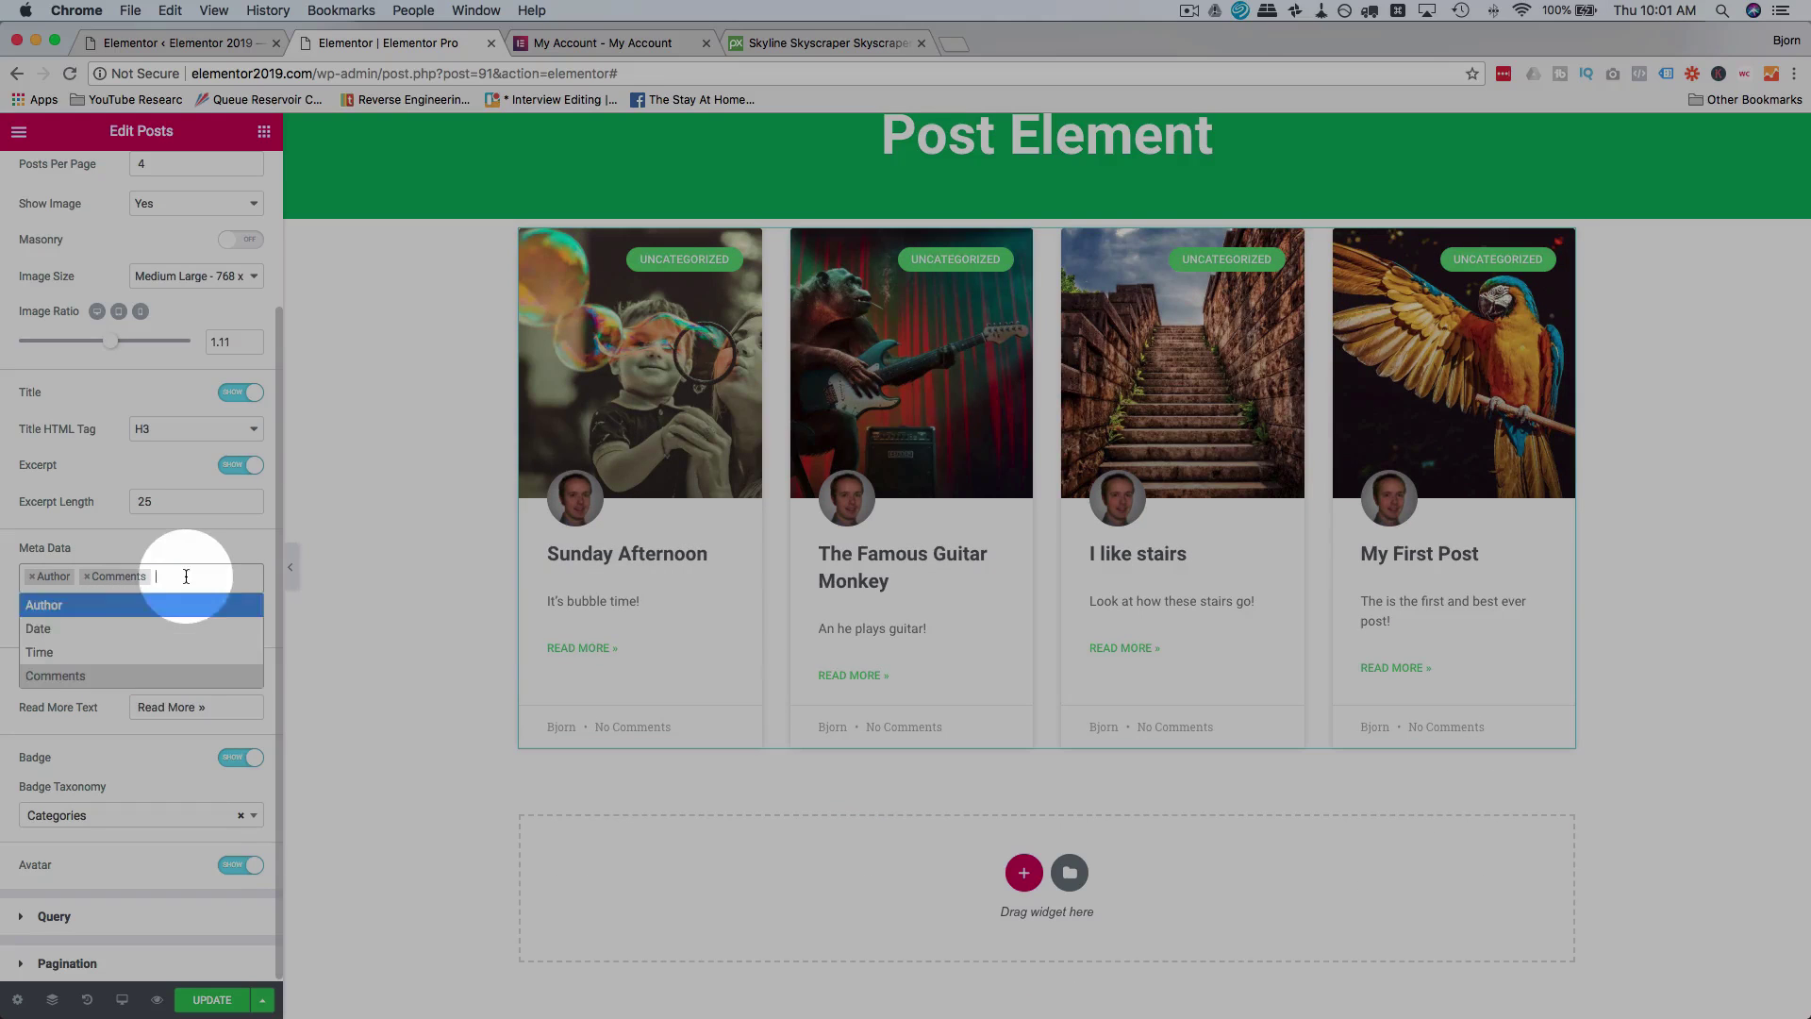
{"action": "left_click", "coordinate": [122, 632]}
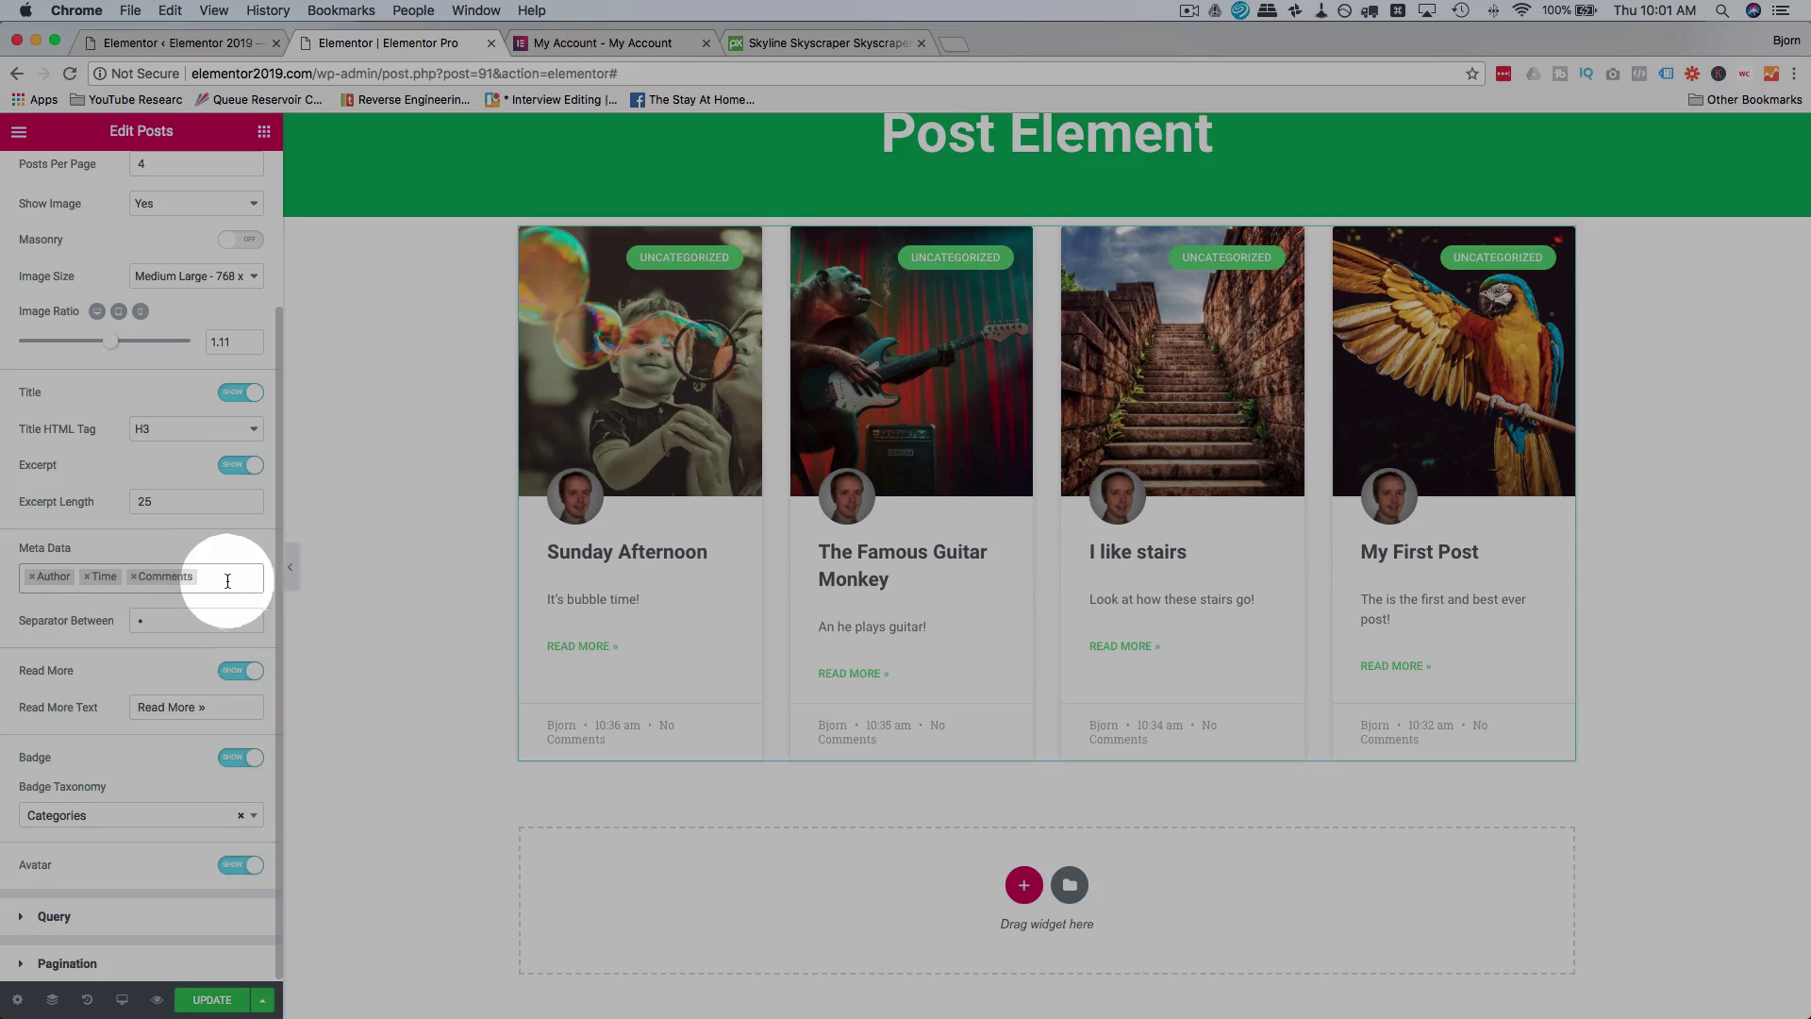
{"action": "left_click", "coordinate": [227, 578]}
{"action": "left_click", "coordinate": [183, 627]}
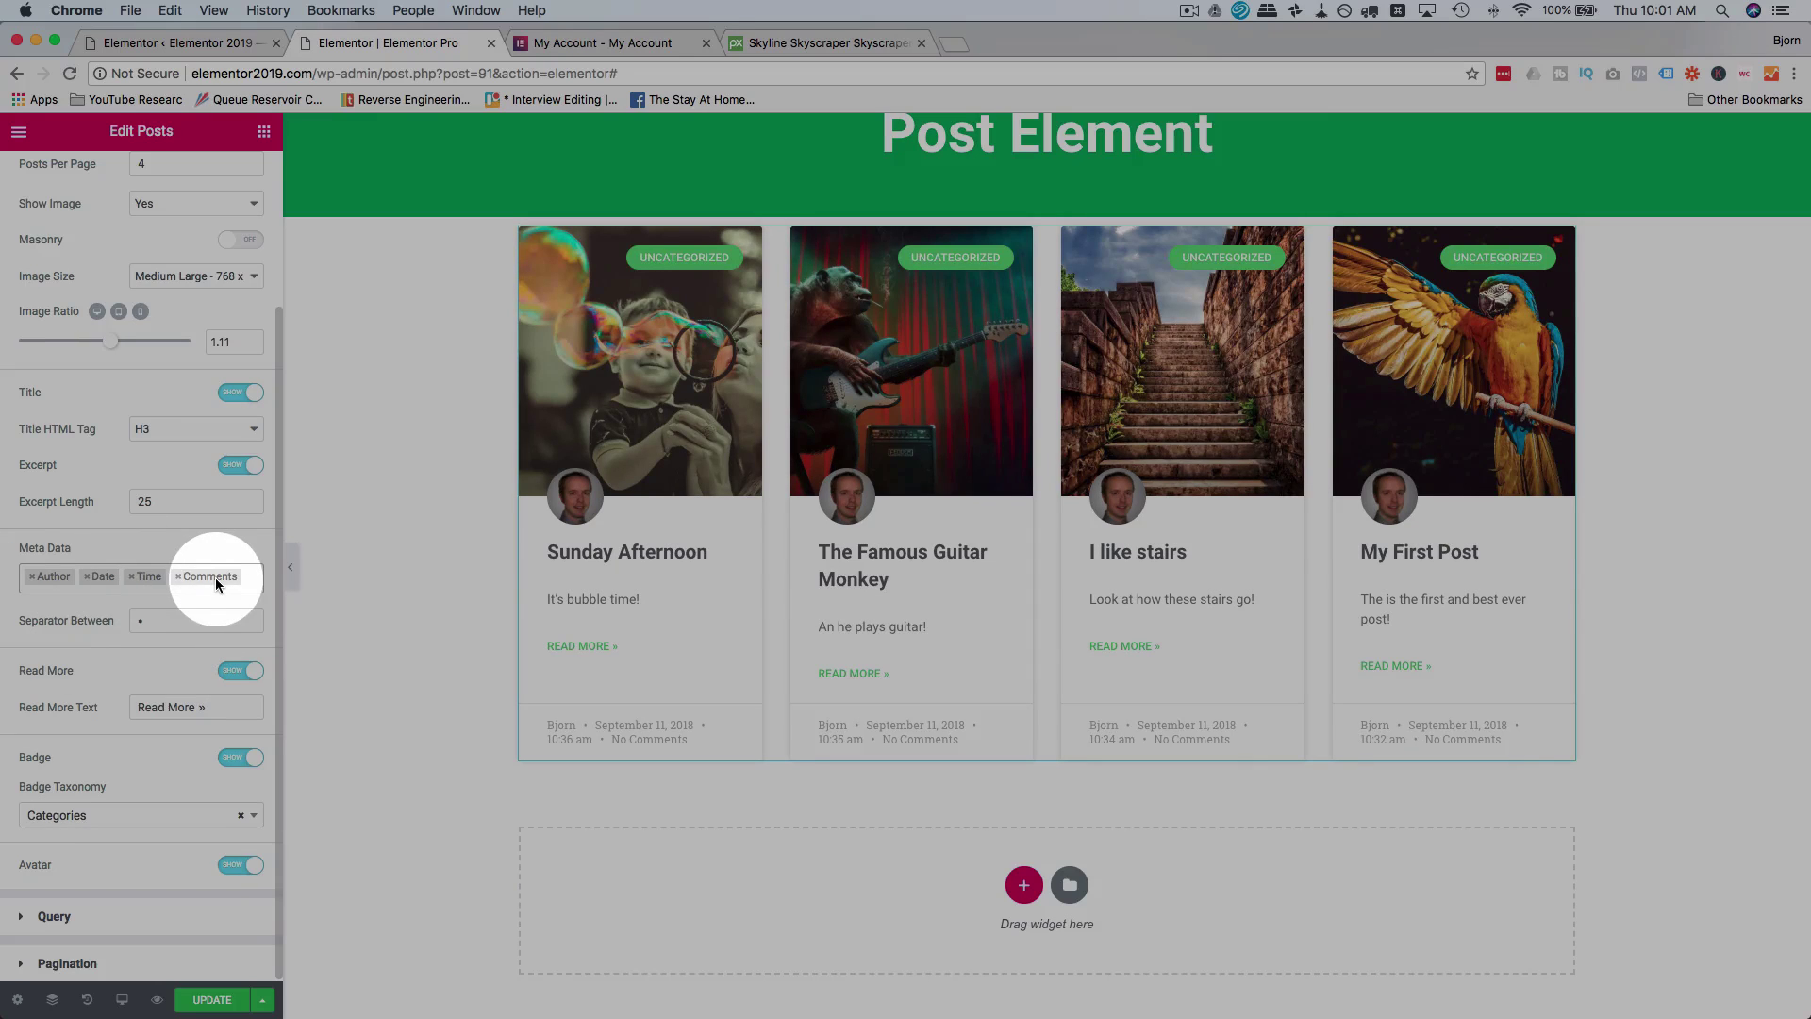
Remove Date from the posts' meta data and add it back.
{"action": "left_click", "coordinate": [88, 576]}
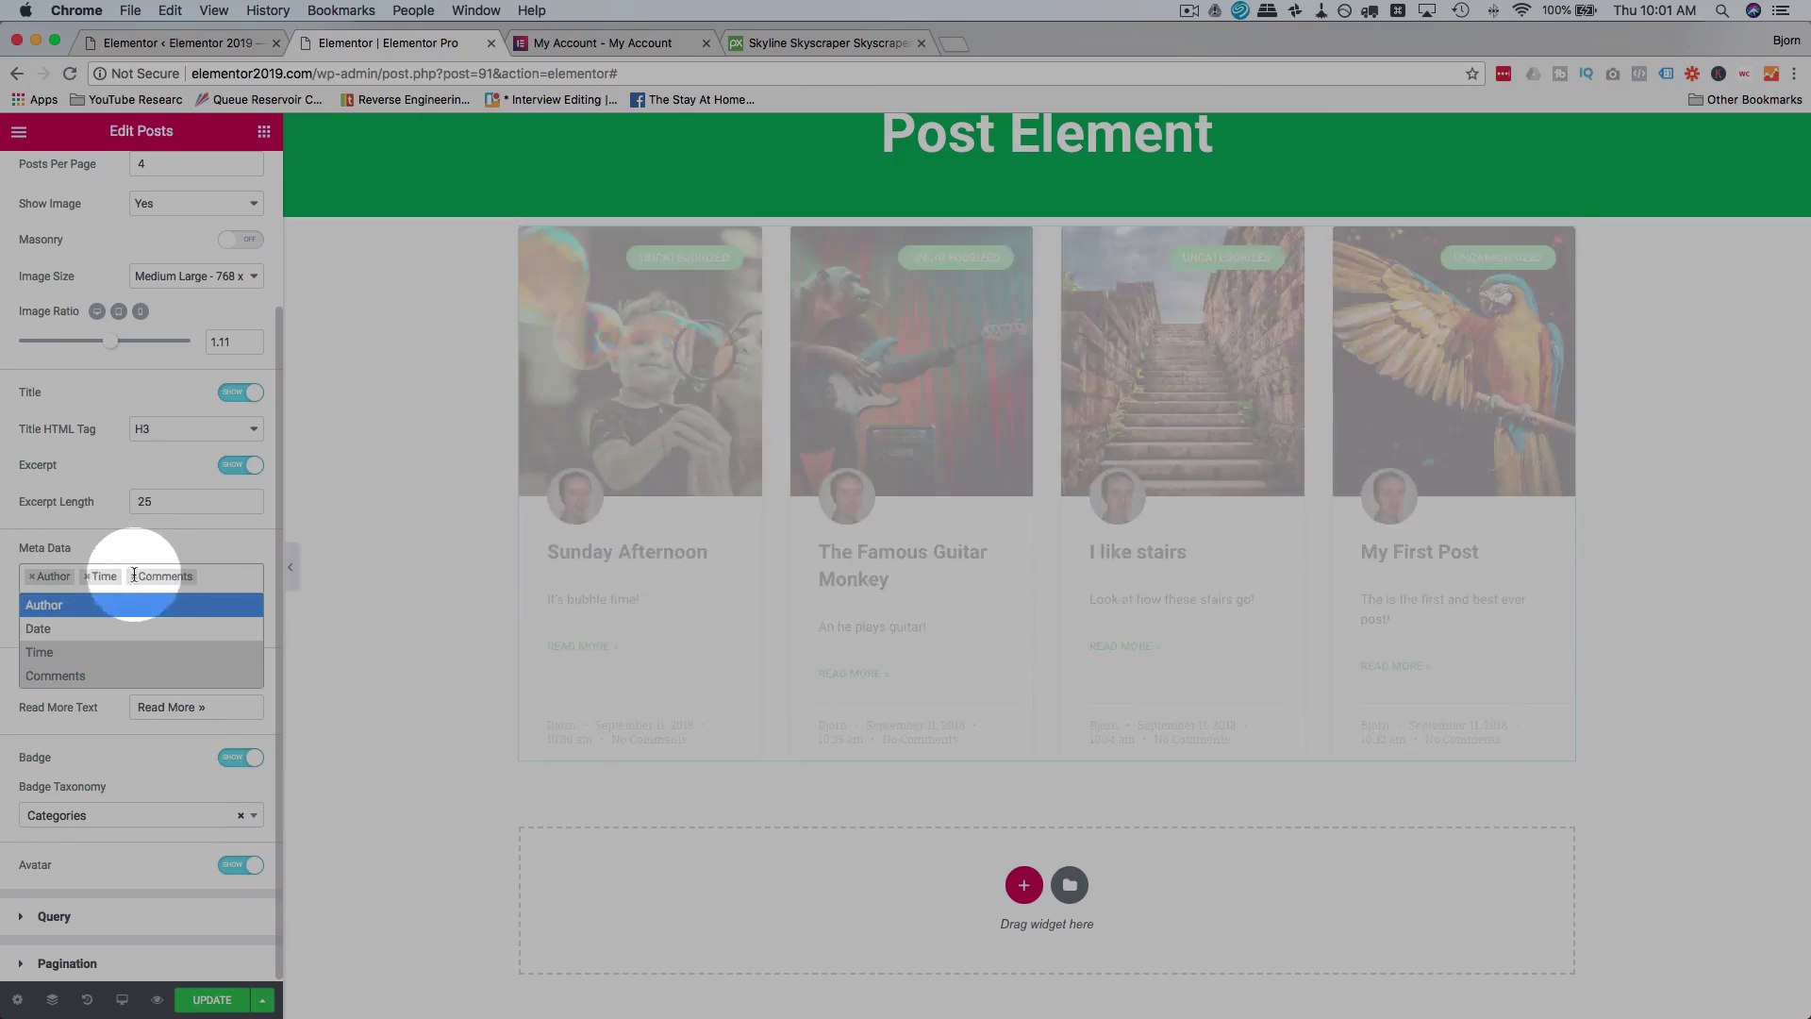
{"action": "left_click", "coordinate": [210, 575]}
{"action": "left_click", "coordinate": [199, 638]}
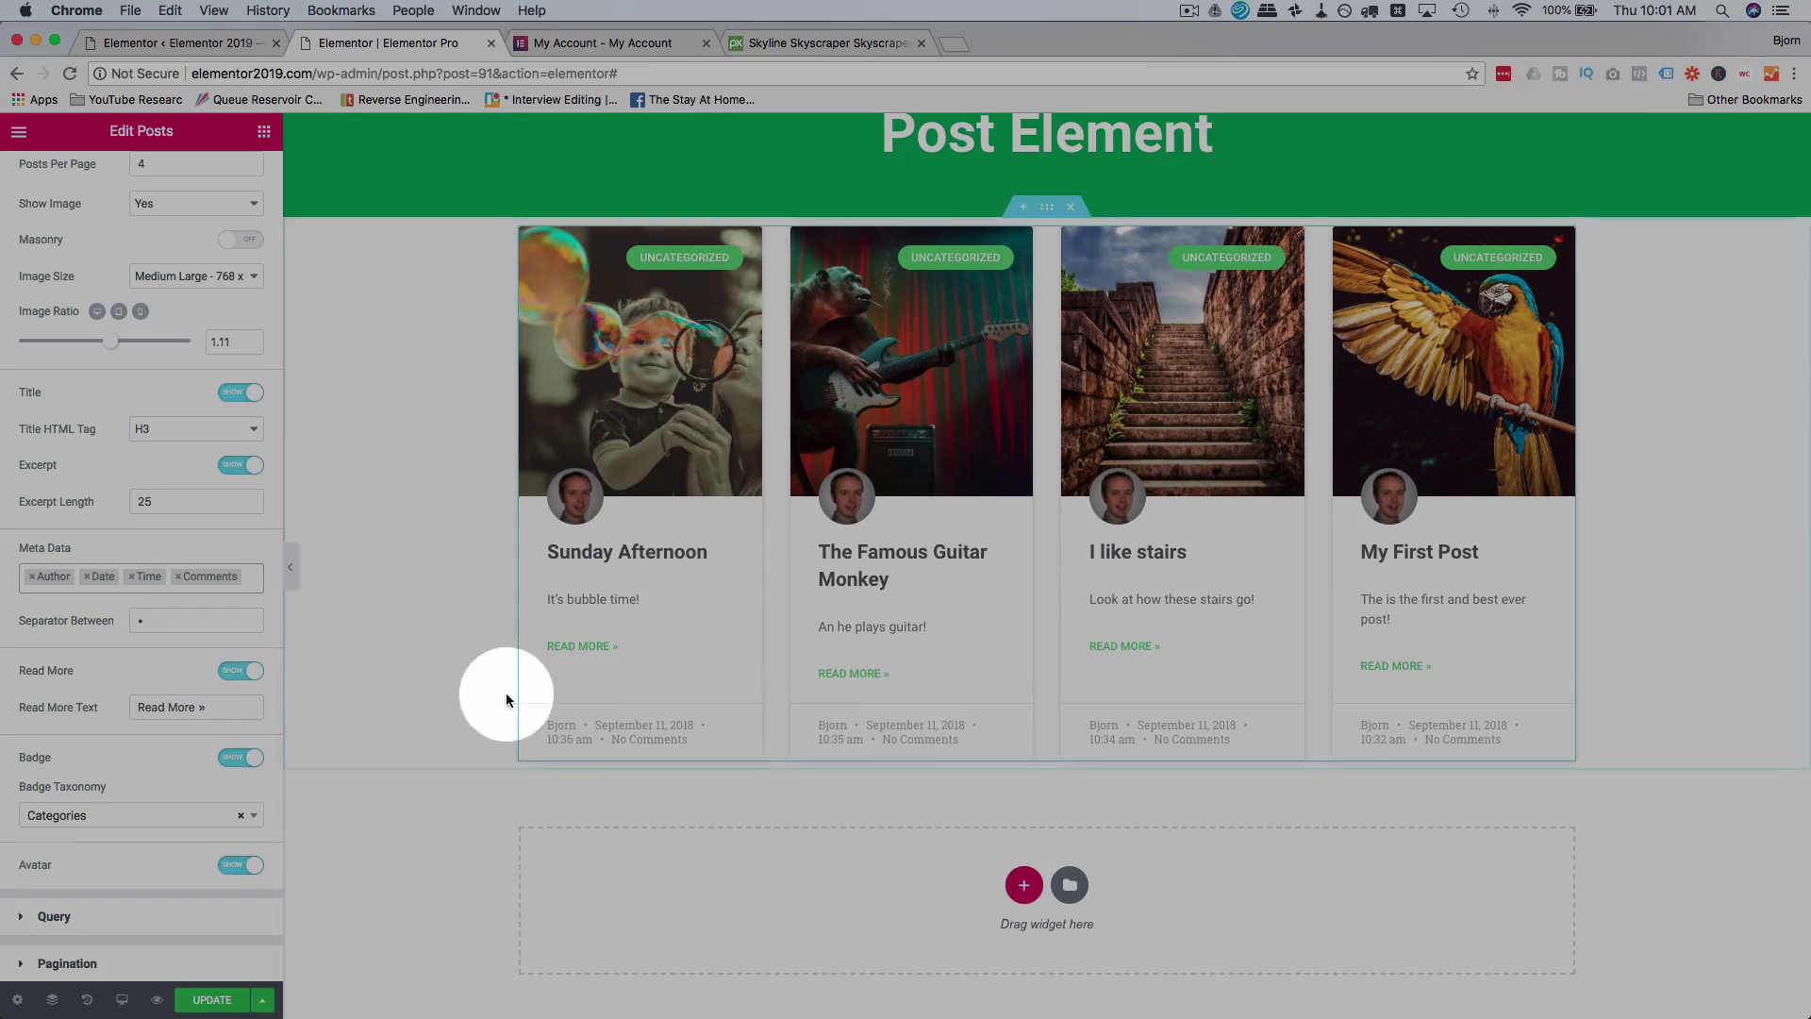
Set the separator between the meta data items to "/".
{"action": "double_click", "coordinate": [133, 620]}
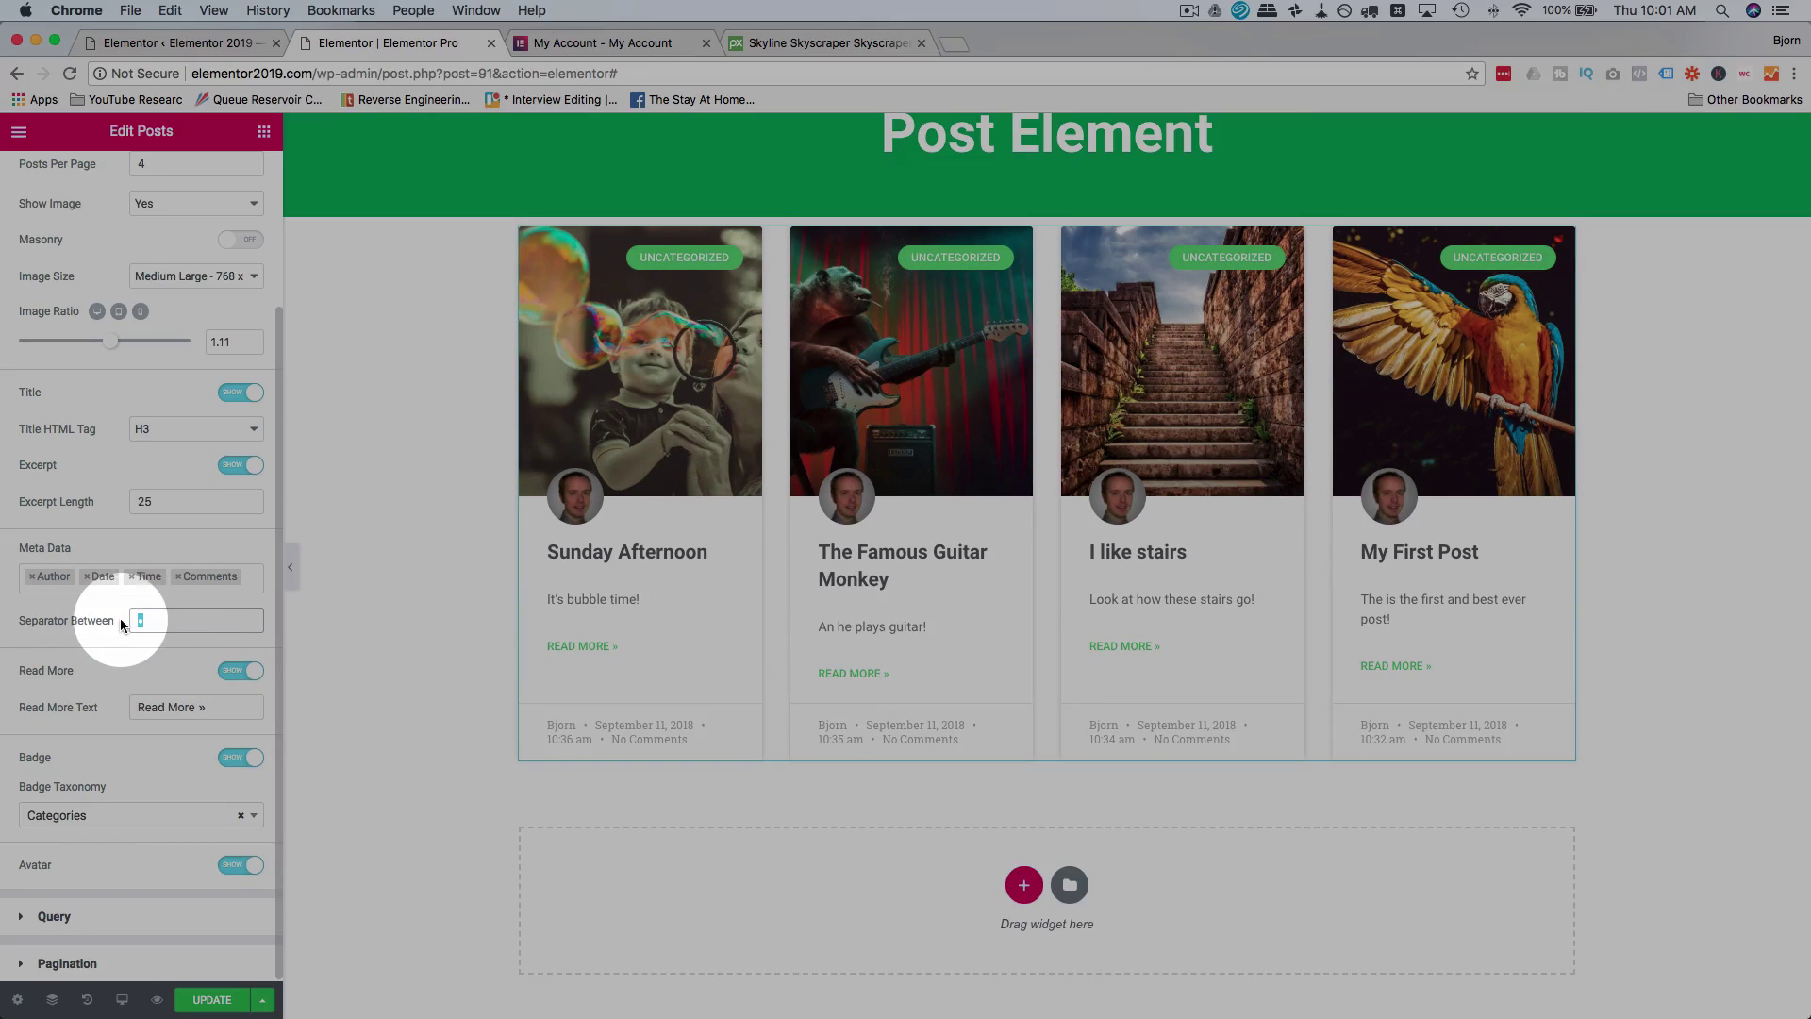
{"action": "left_click", "coordinate": [167, 624]}
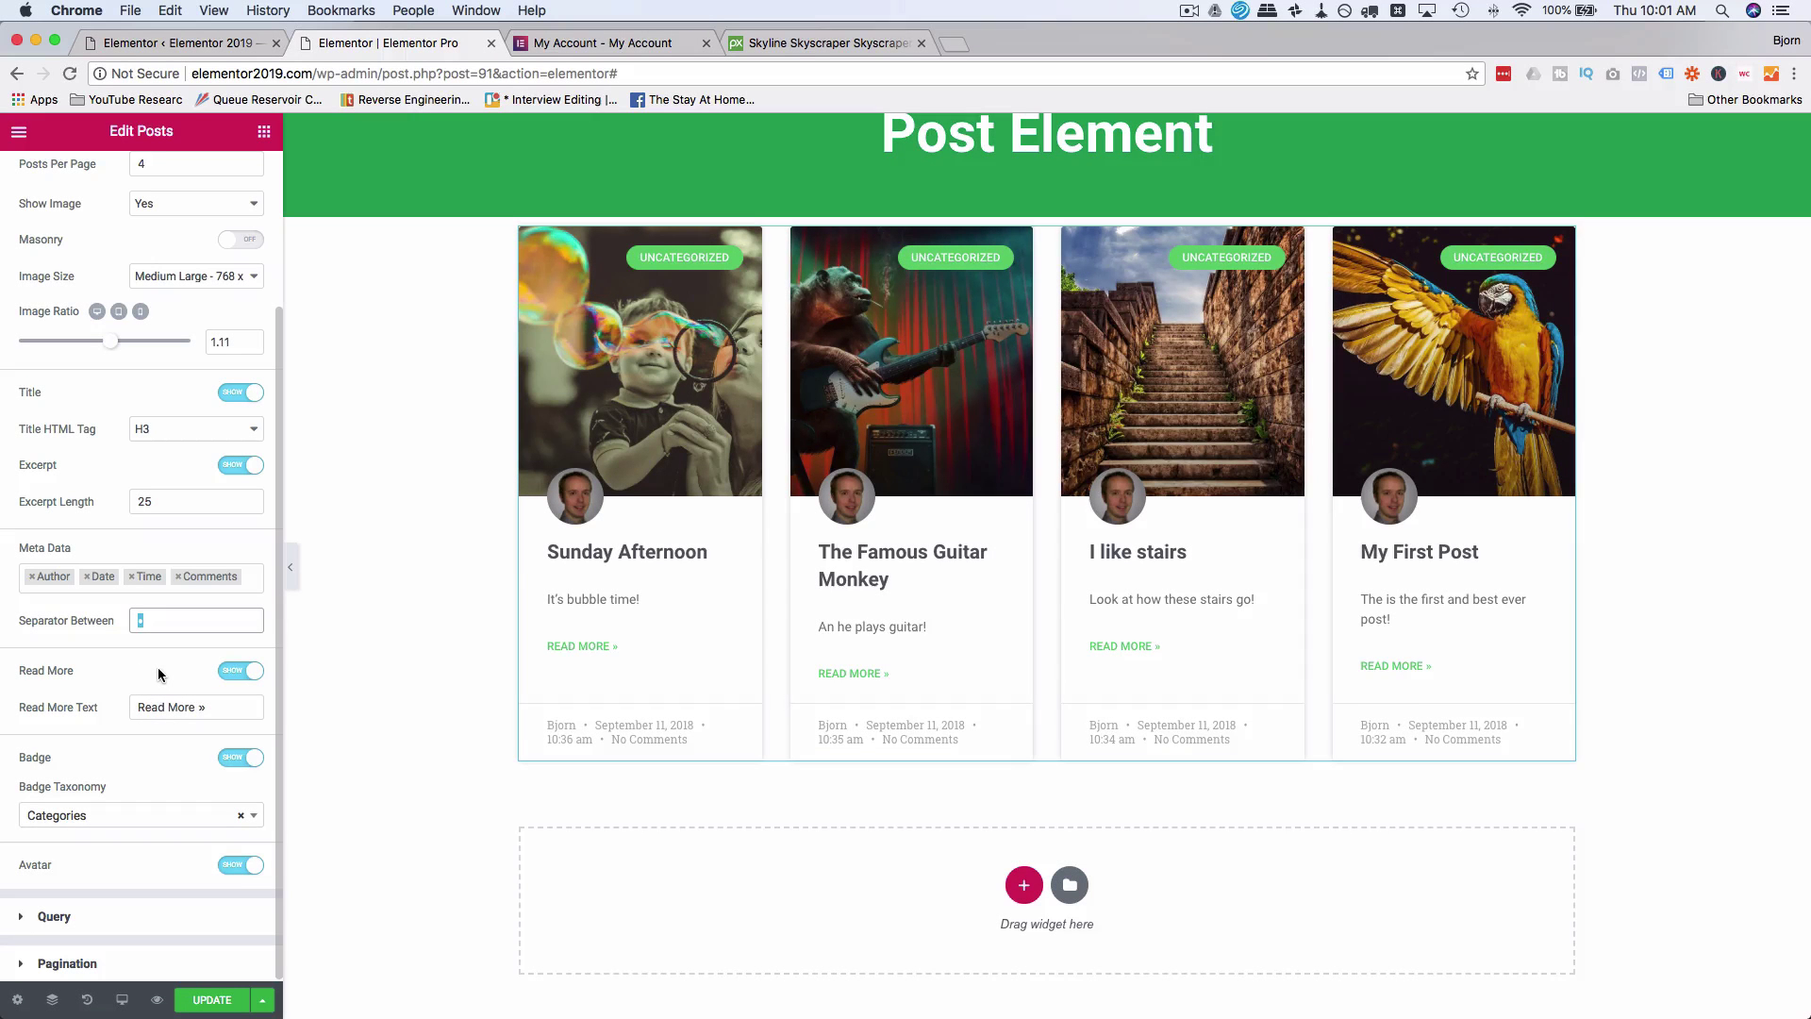
{"action": "type", "text": "/"}
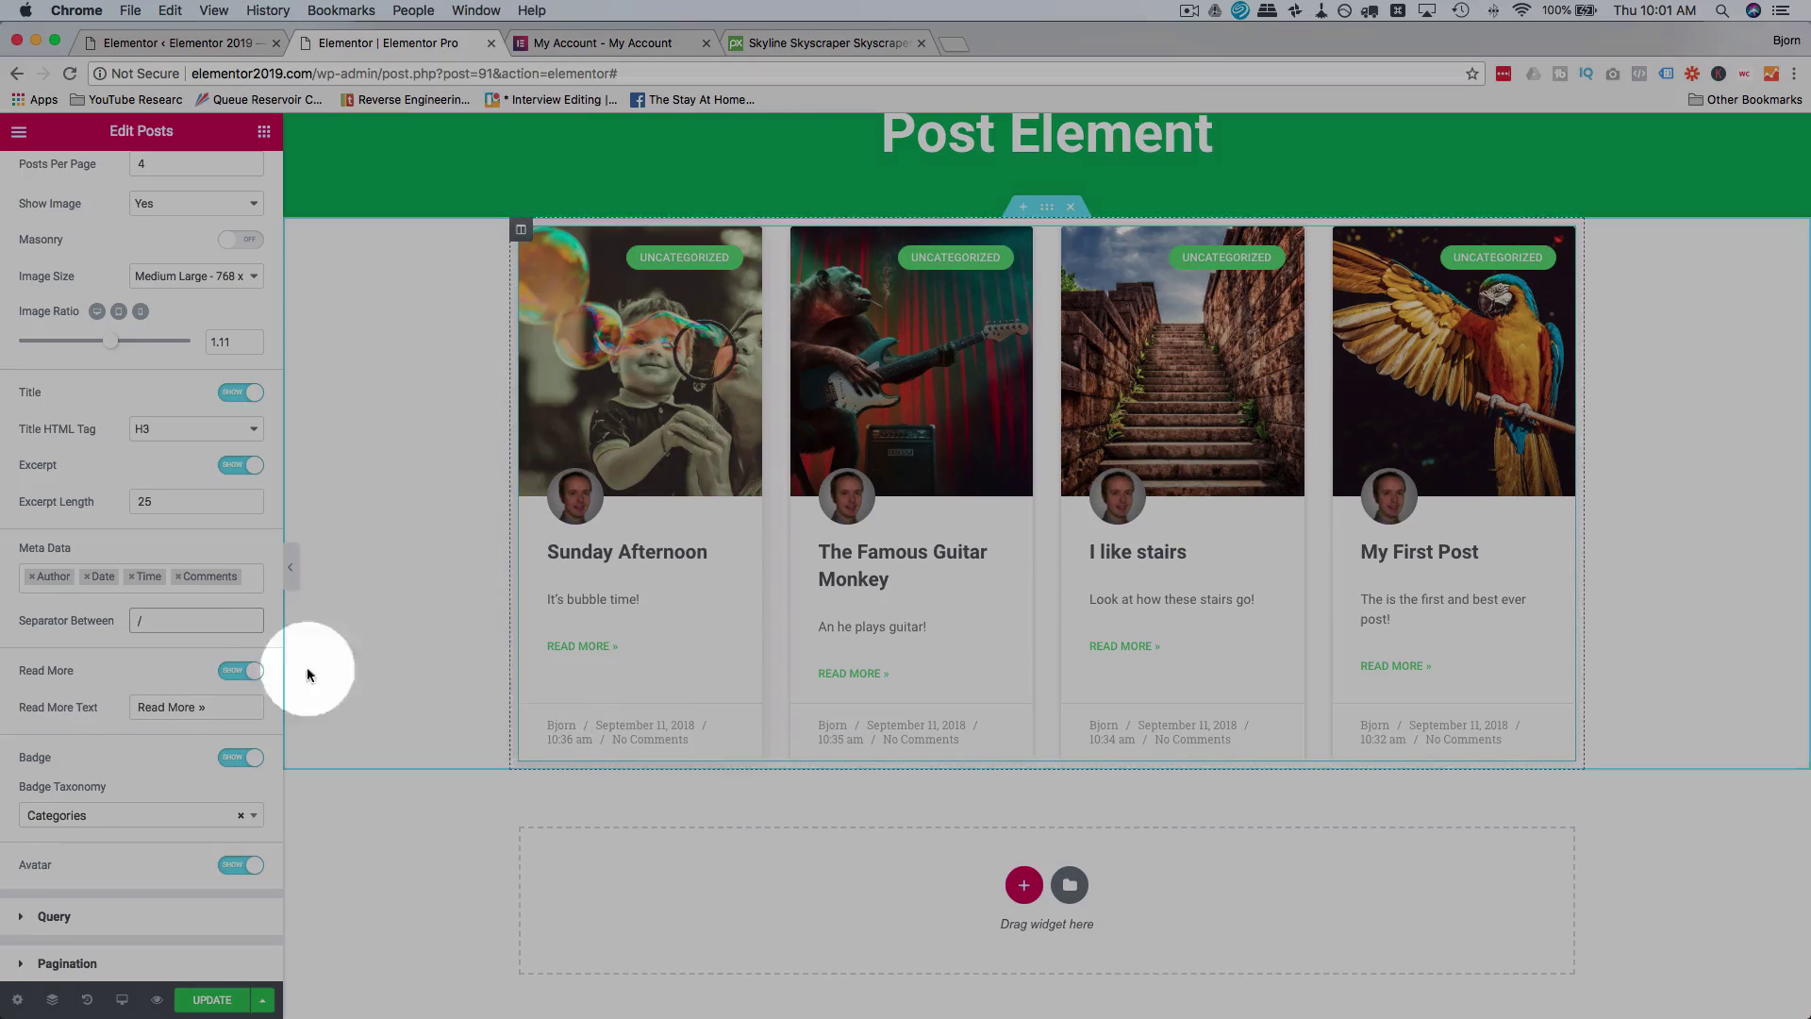
Hide the Read More link and show it again, and change its text to "See Post »".
{"action": "left_click", "coordinate": [241, 669]}
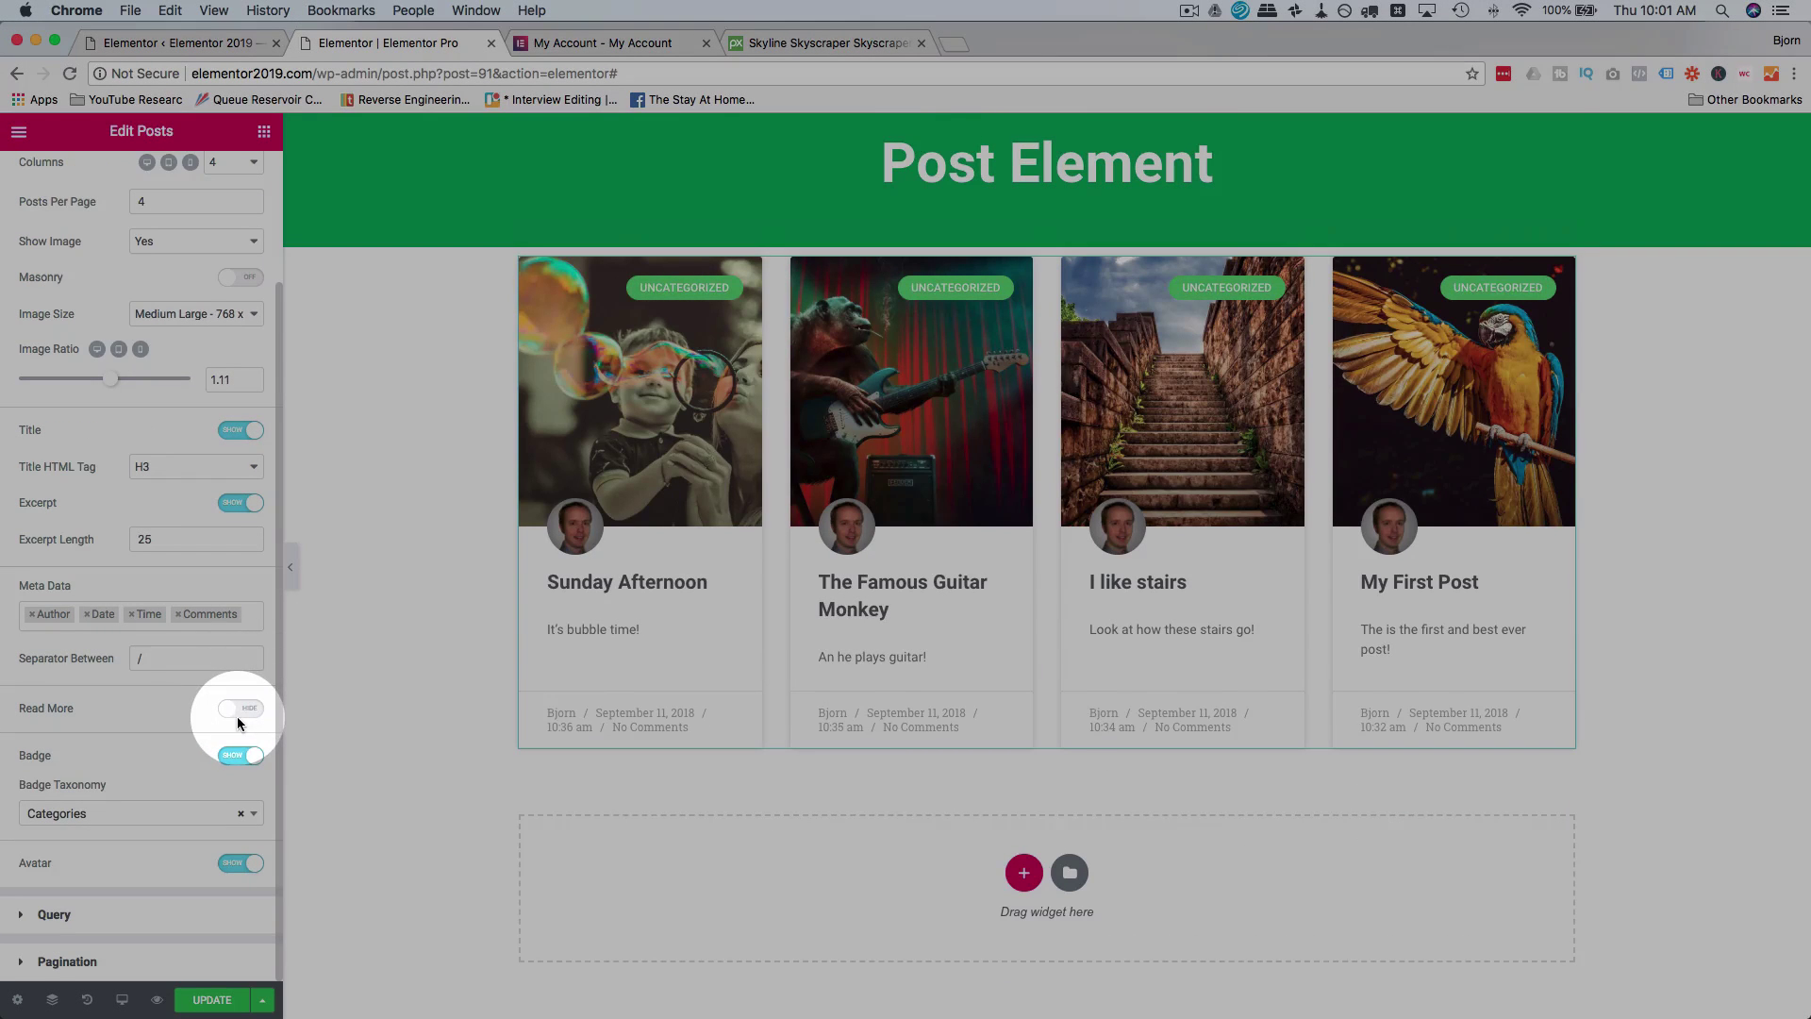
{"action": "left_click", "coordinate": [238, 710]}
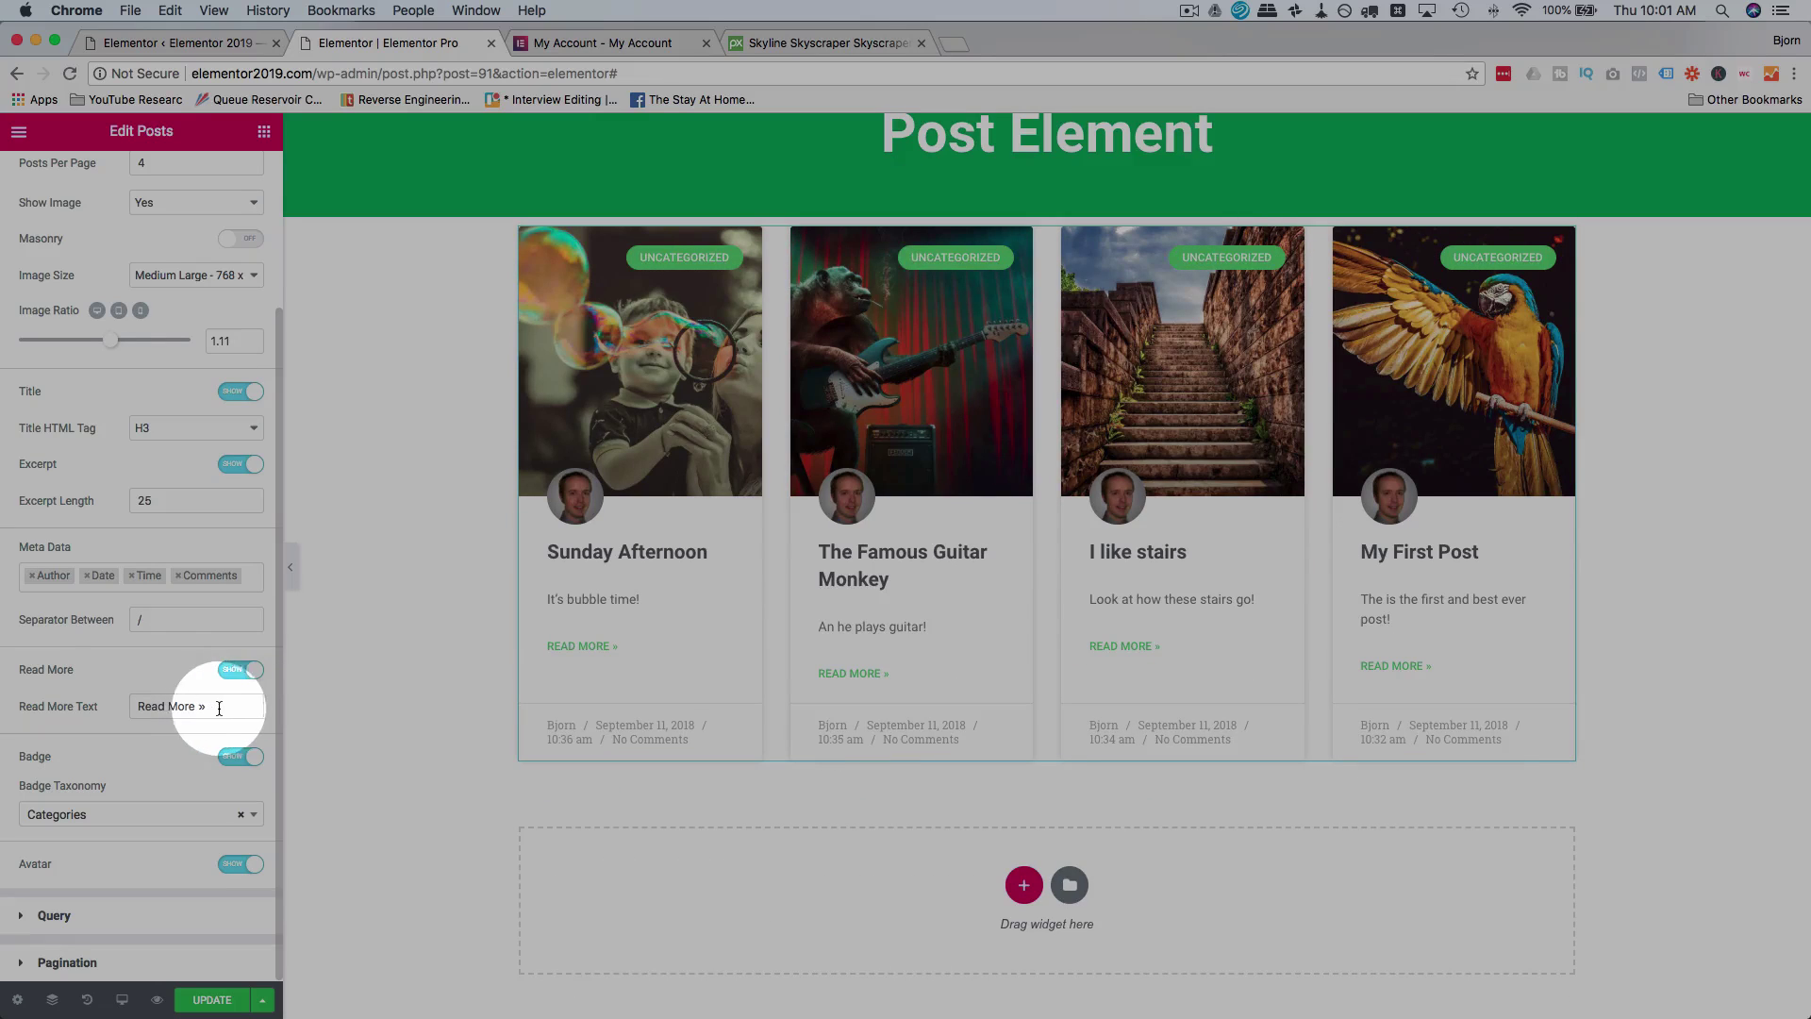
{"action": "left_click_drag", "start_coordinate": [138, 707], "coordinate": [189, 707]}
{"action": "type", "text": "Seee"}
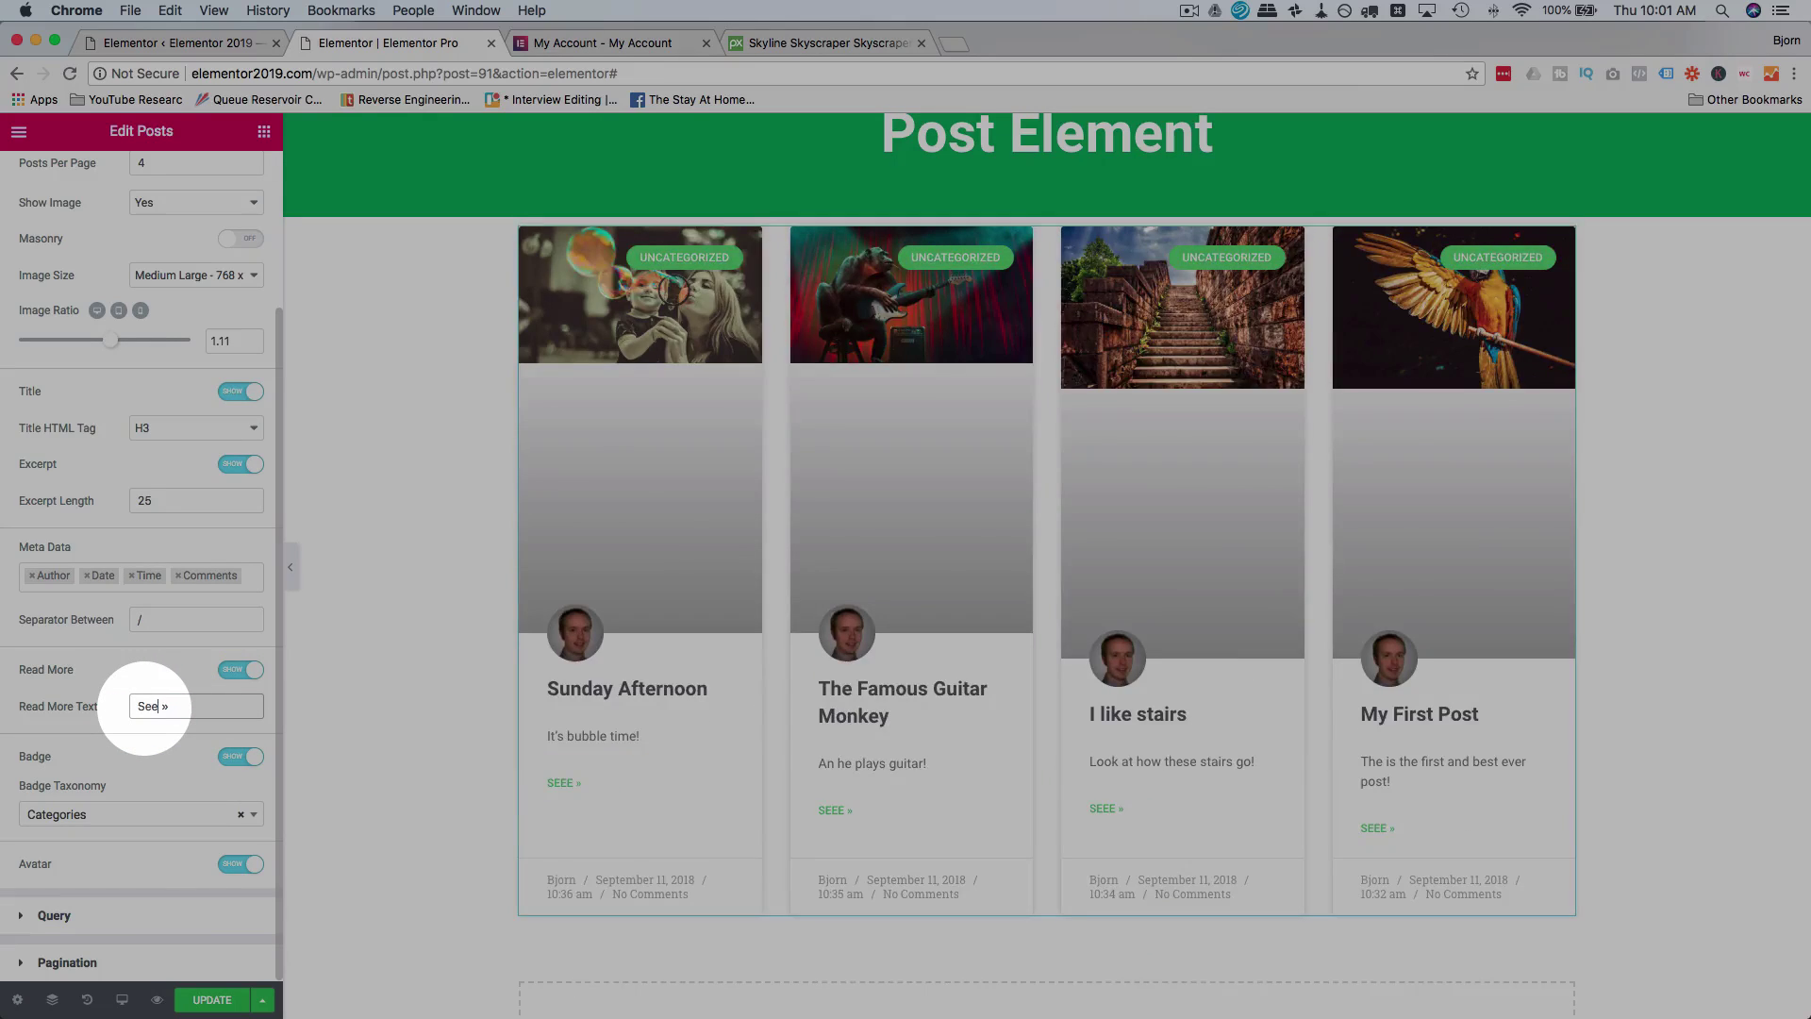
{"action": "type", "text": " Post"}
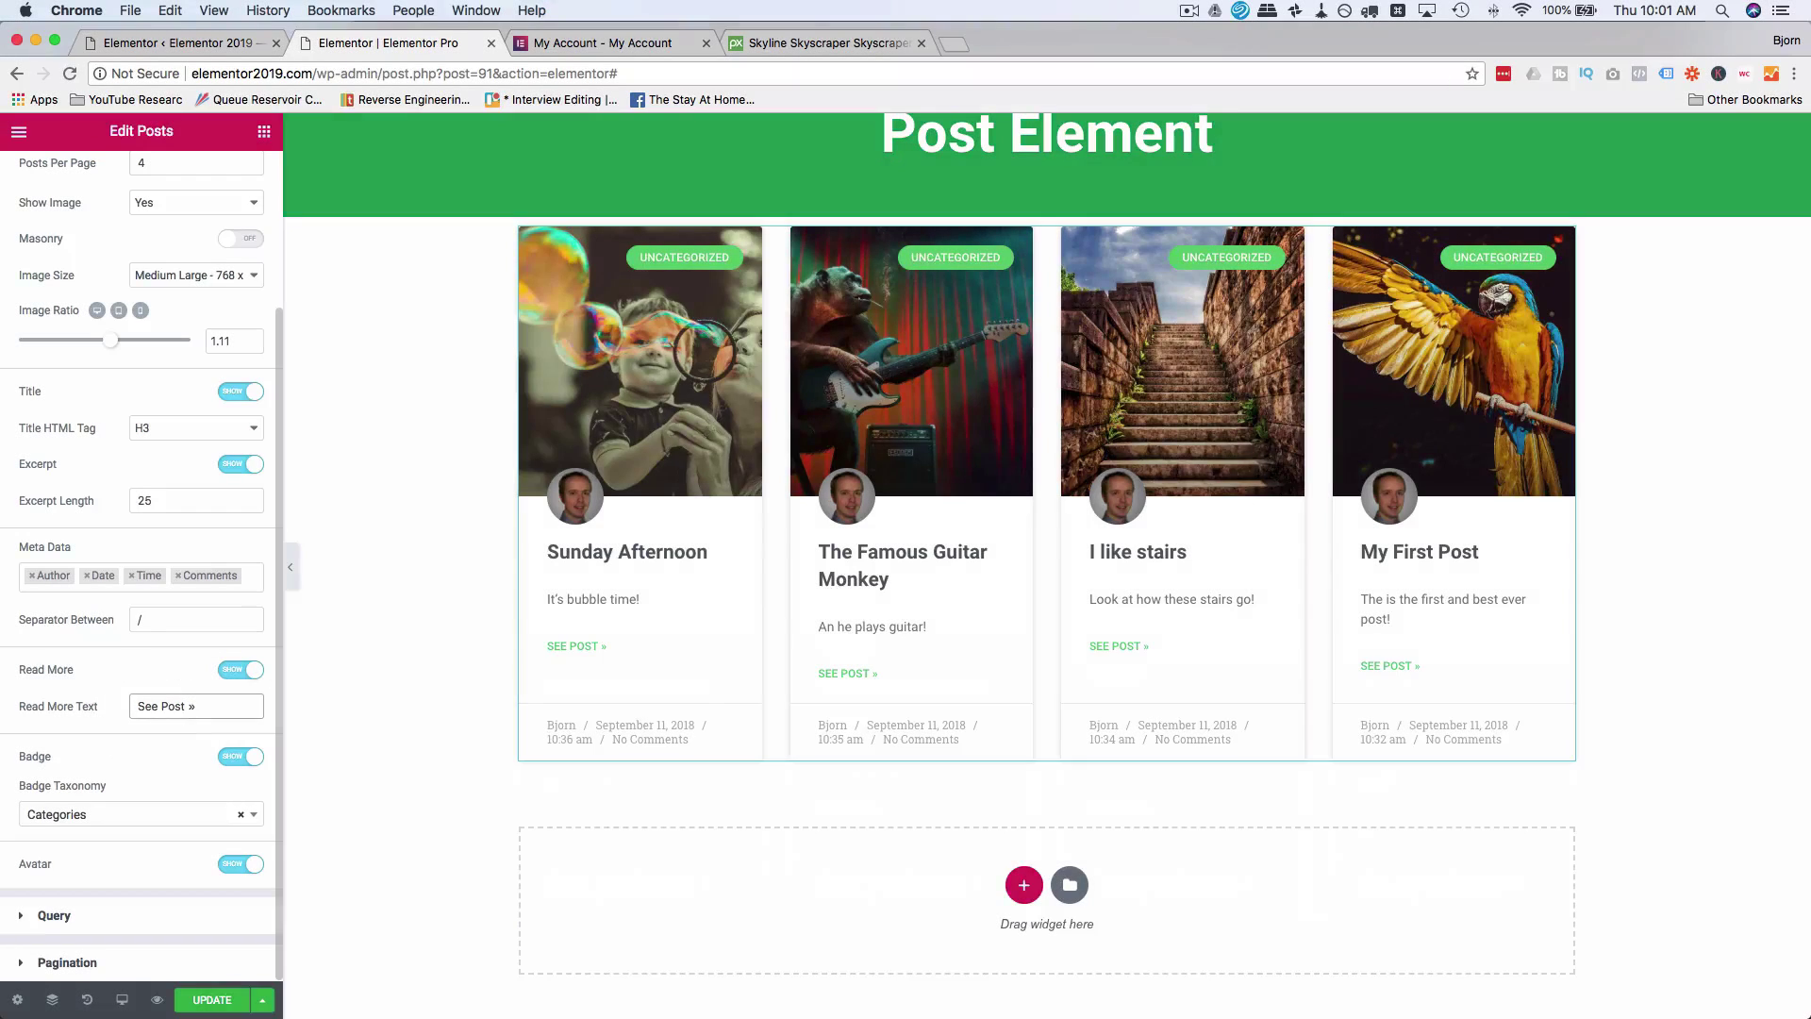
{"action": "left_click", "coordinate": [197, 826]}
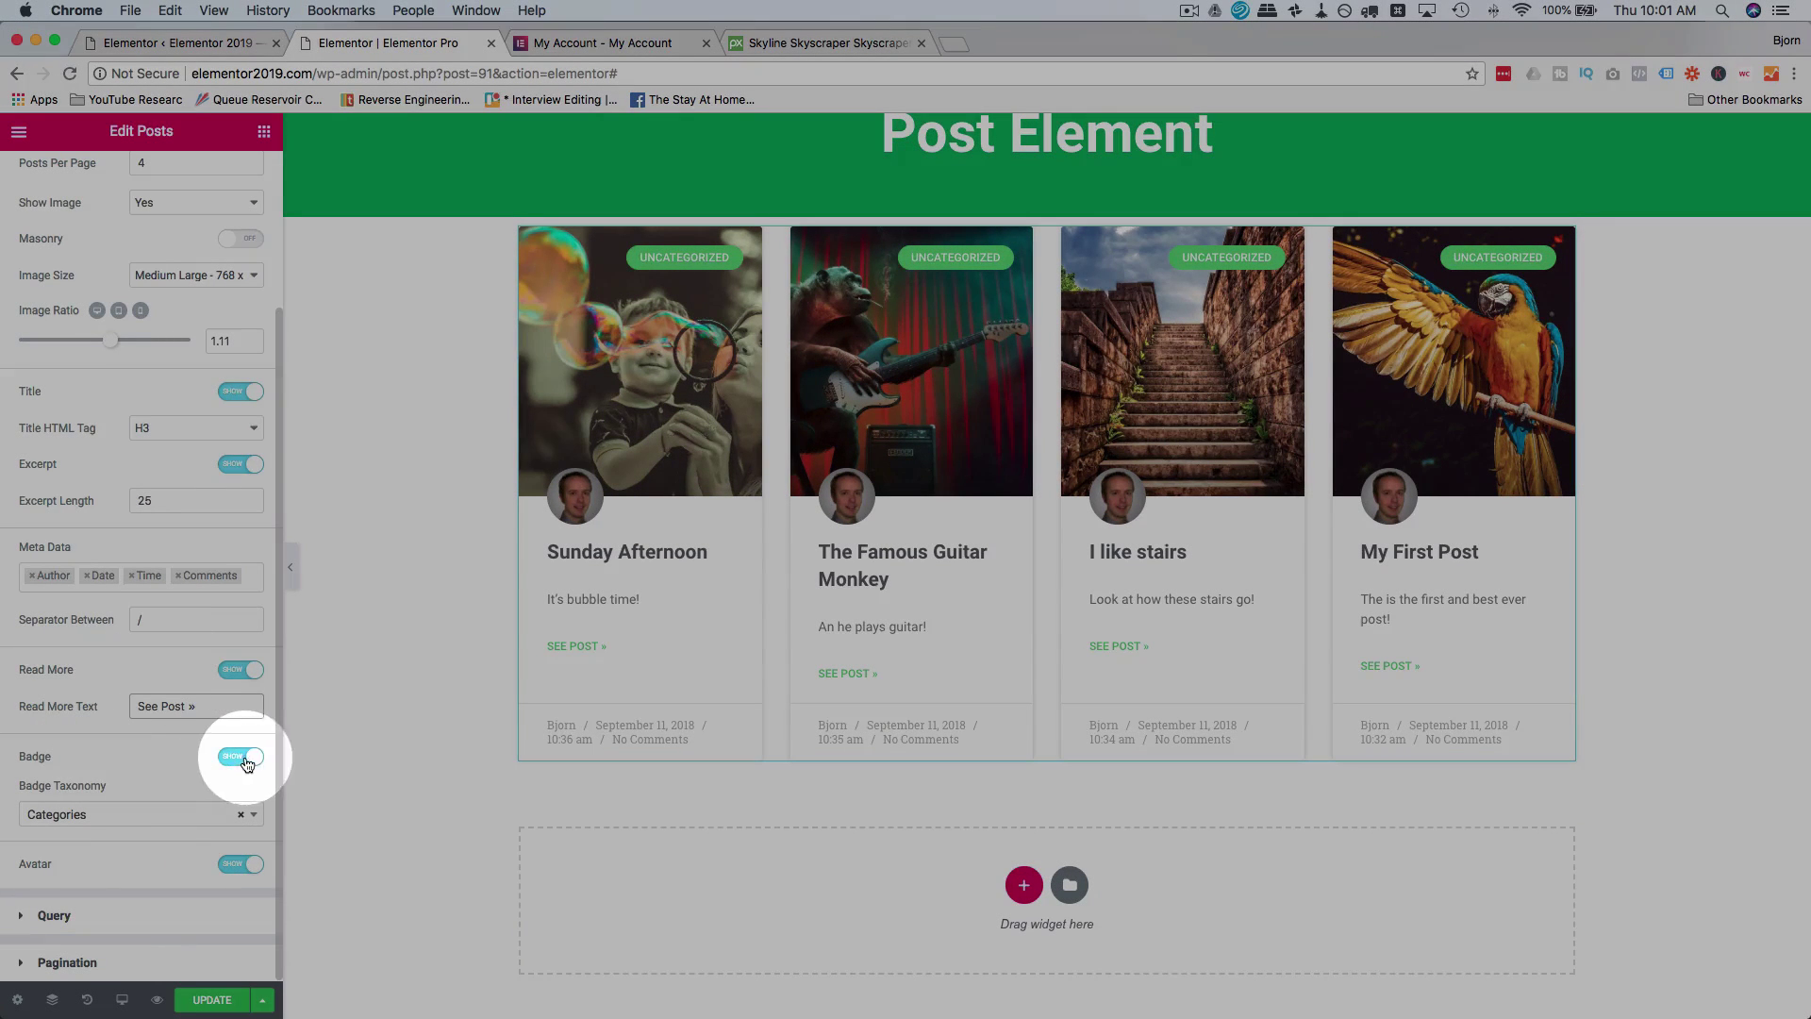
{"action": "left_click", "coordinate": [245, 708]}
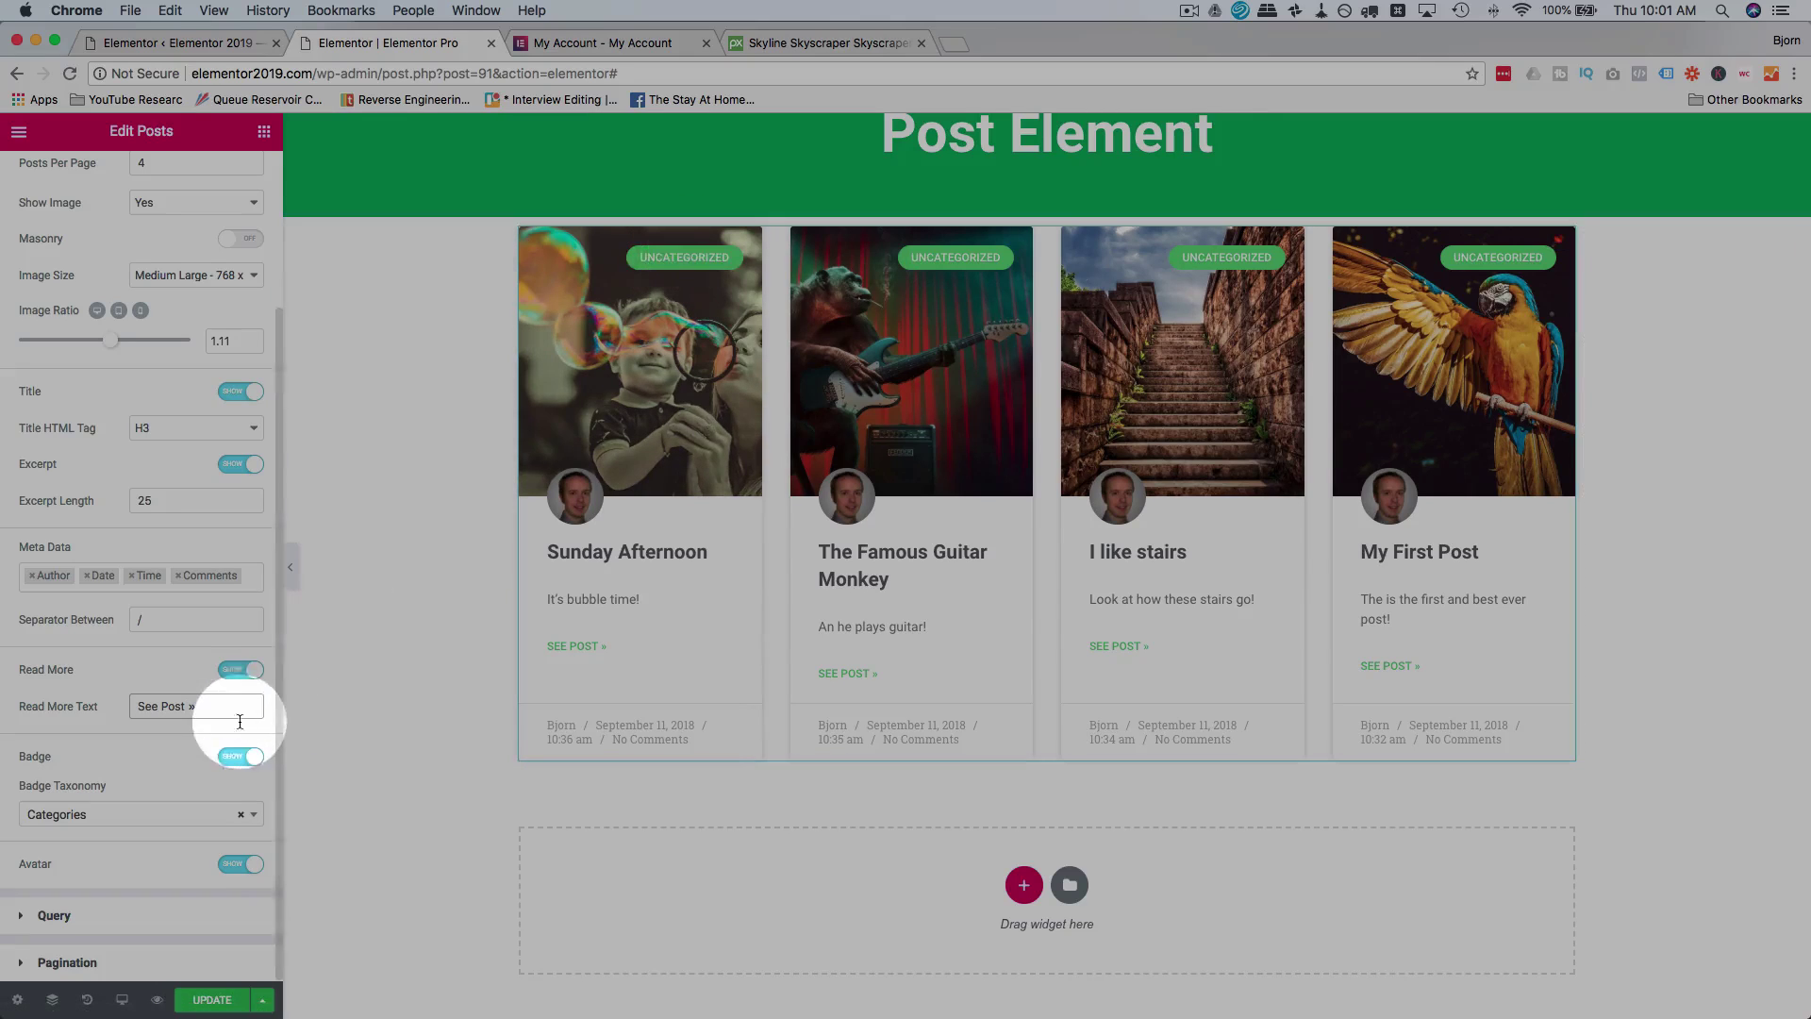
Toggle the badge off and on, and try the Tags and Format badge taxonomies before restoring Categories.
{"action": "left_click", "coordinate": [241, 752]}
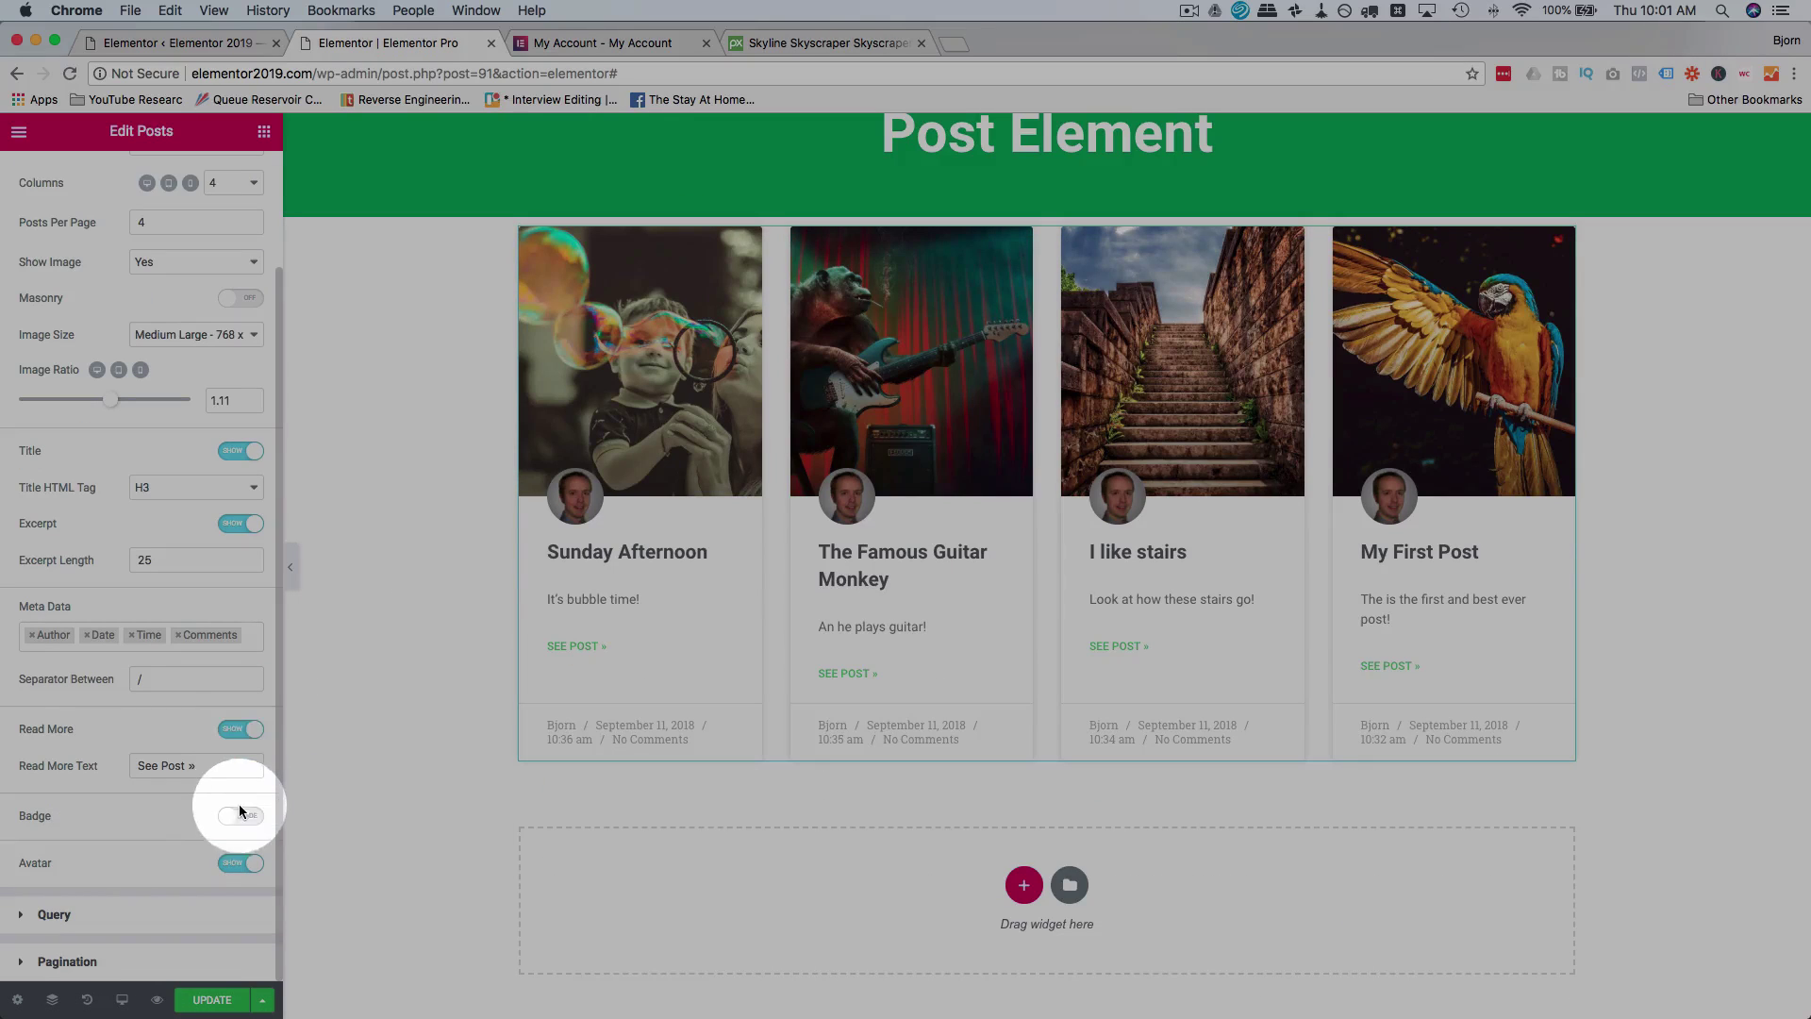
{"action": "left_click", "coordinate": [241, 817]}
{"action": "left_click", "coordinate": [156, 818]}
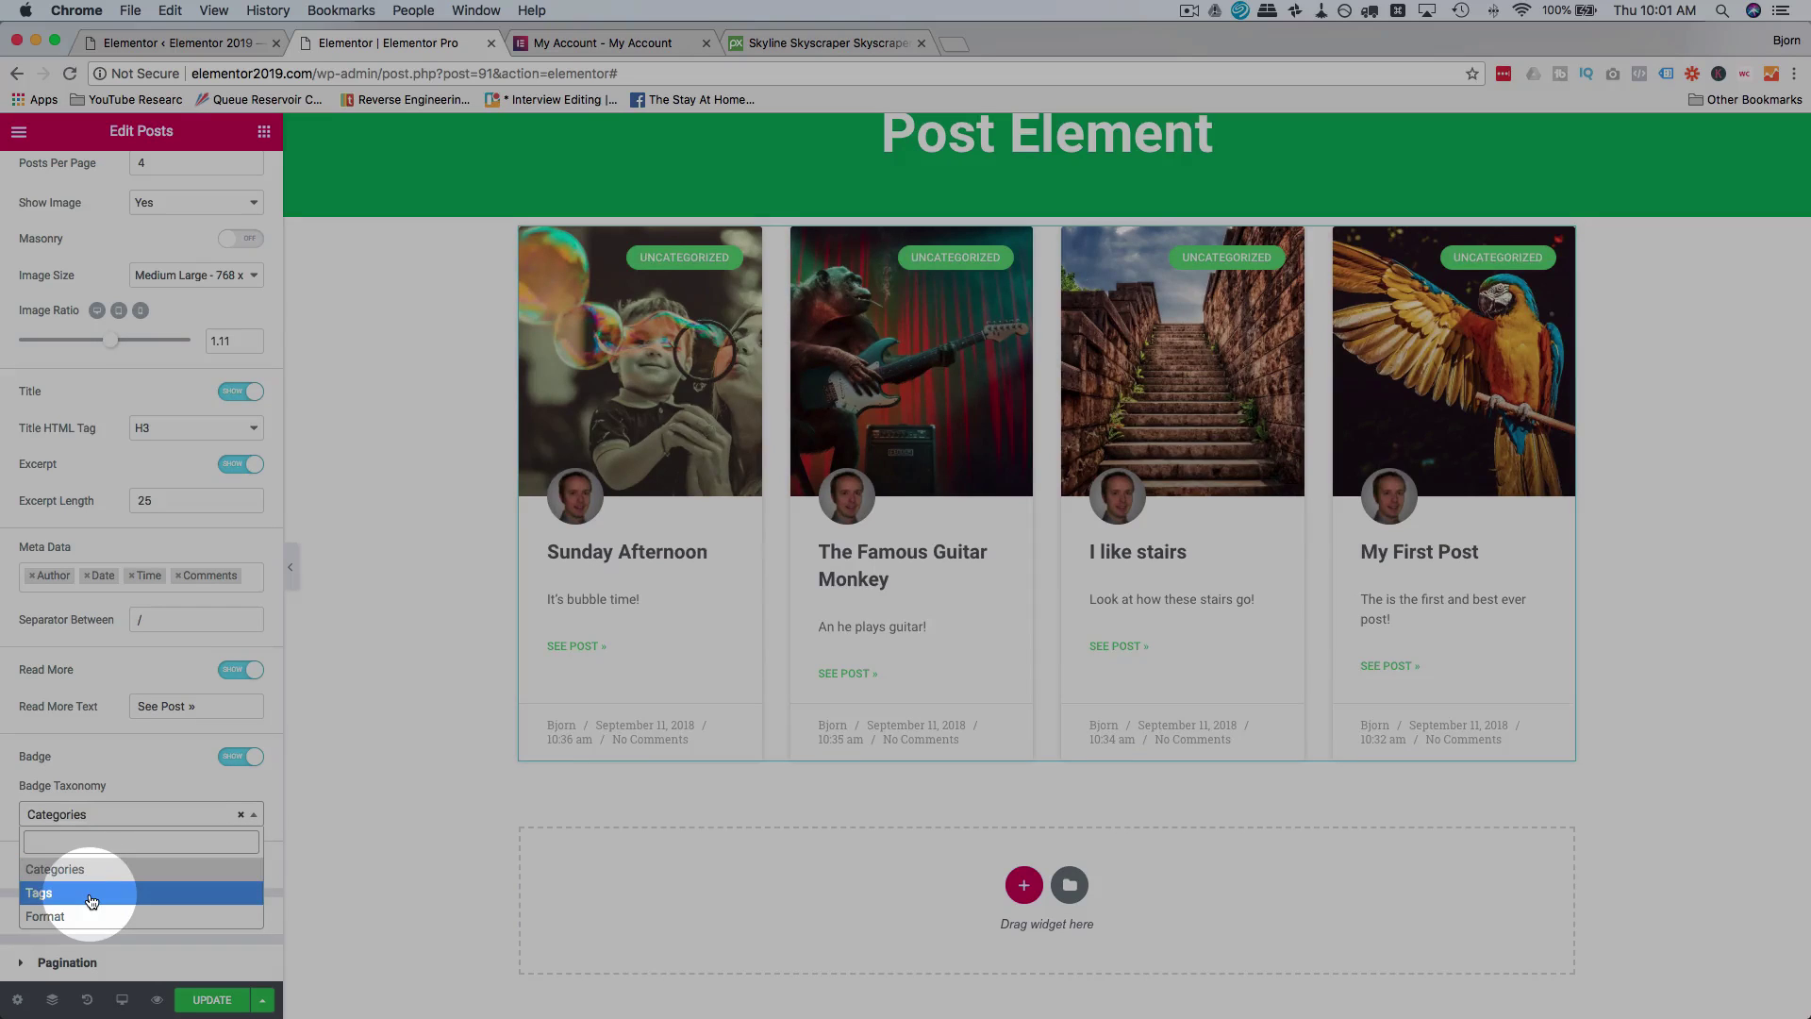
{"action": "left_click", "coordinate": [90, 893]}
{"action": "left_click", "coordinate": [133, 817]}
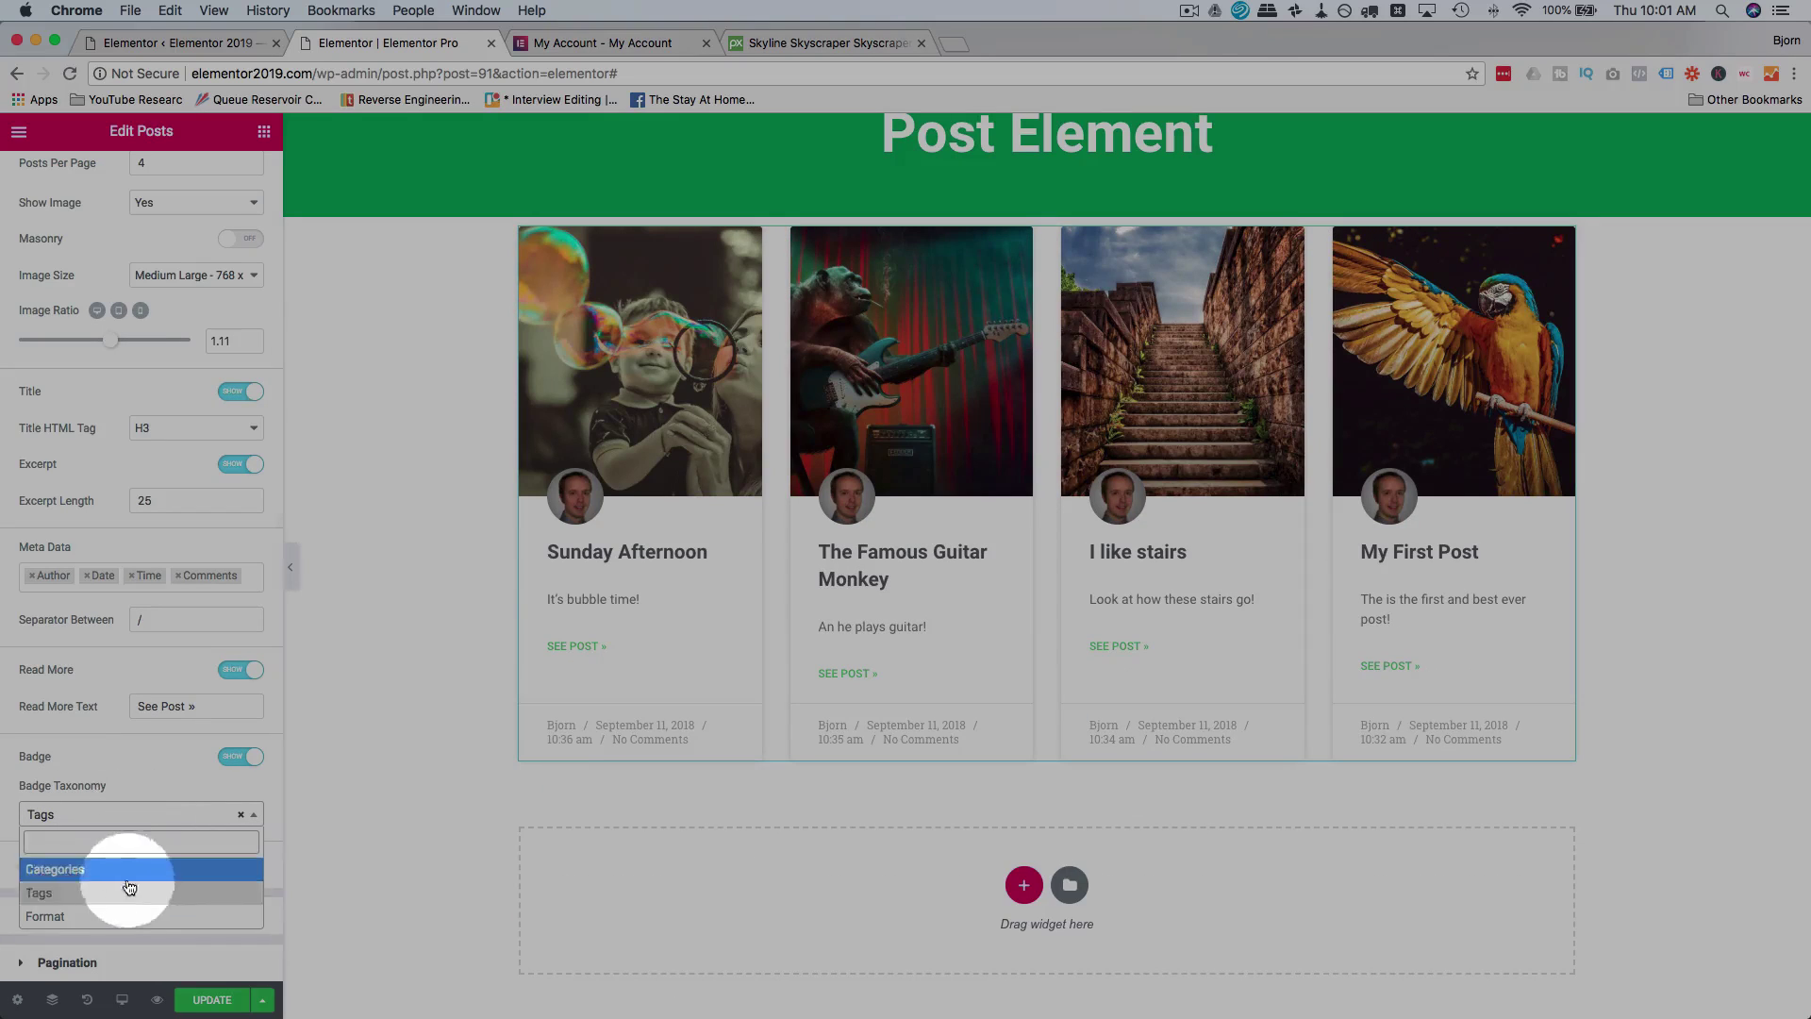
{"action": "left_click", "coordinate": [113, 916]}
{"action": "left_click", "coordinate": [131, 825]}
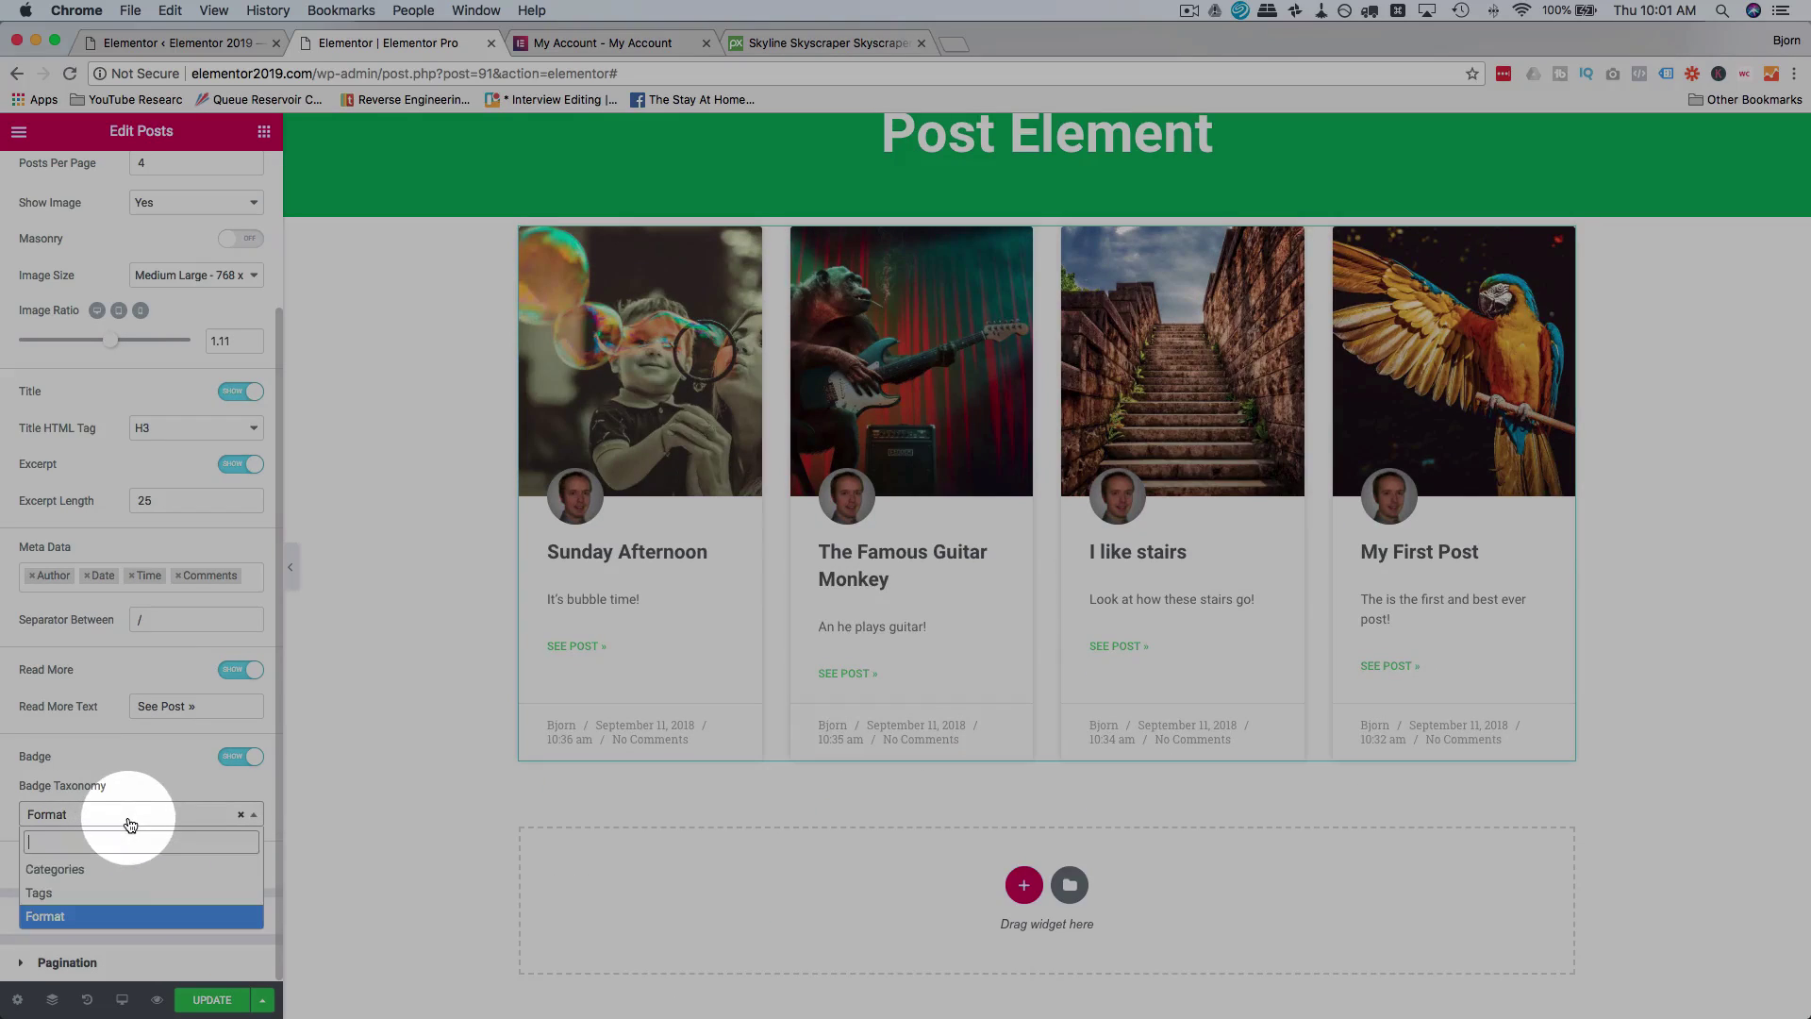
{"action": "left_click", "coordinate": [117, 868]}
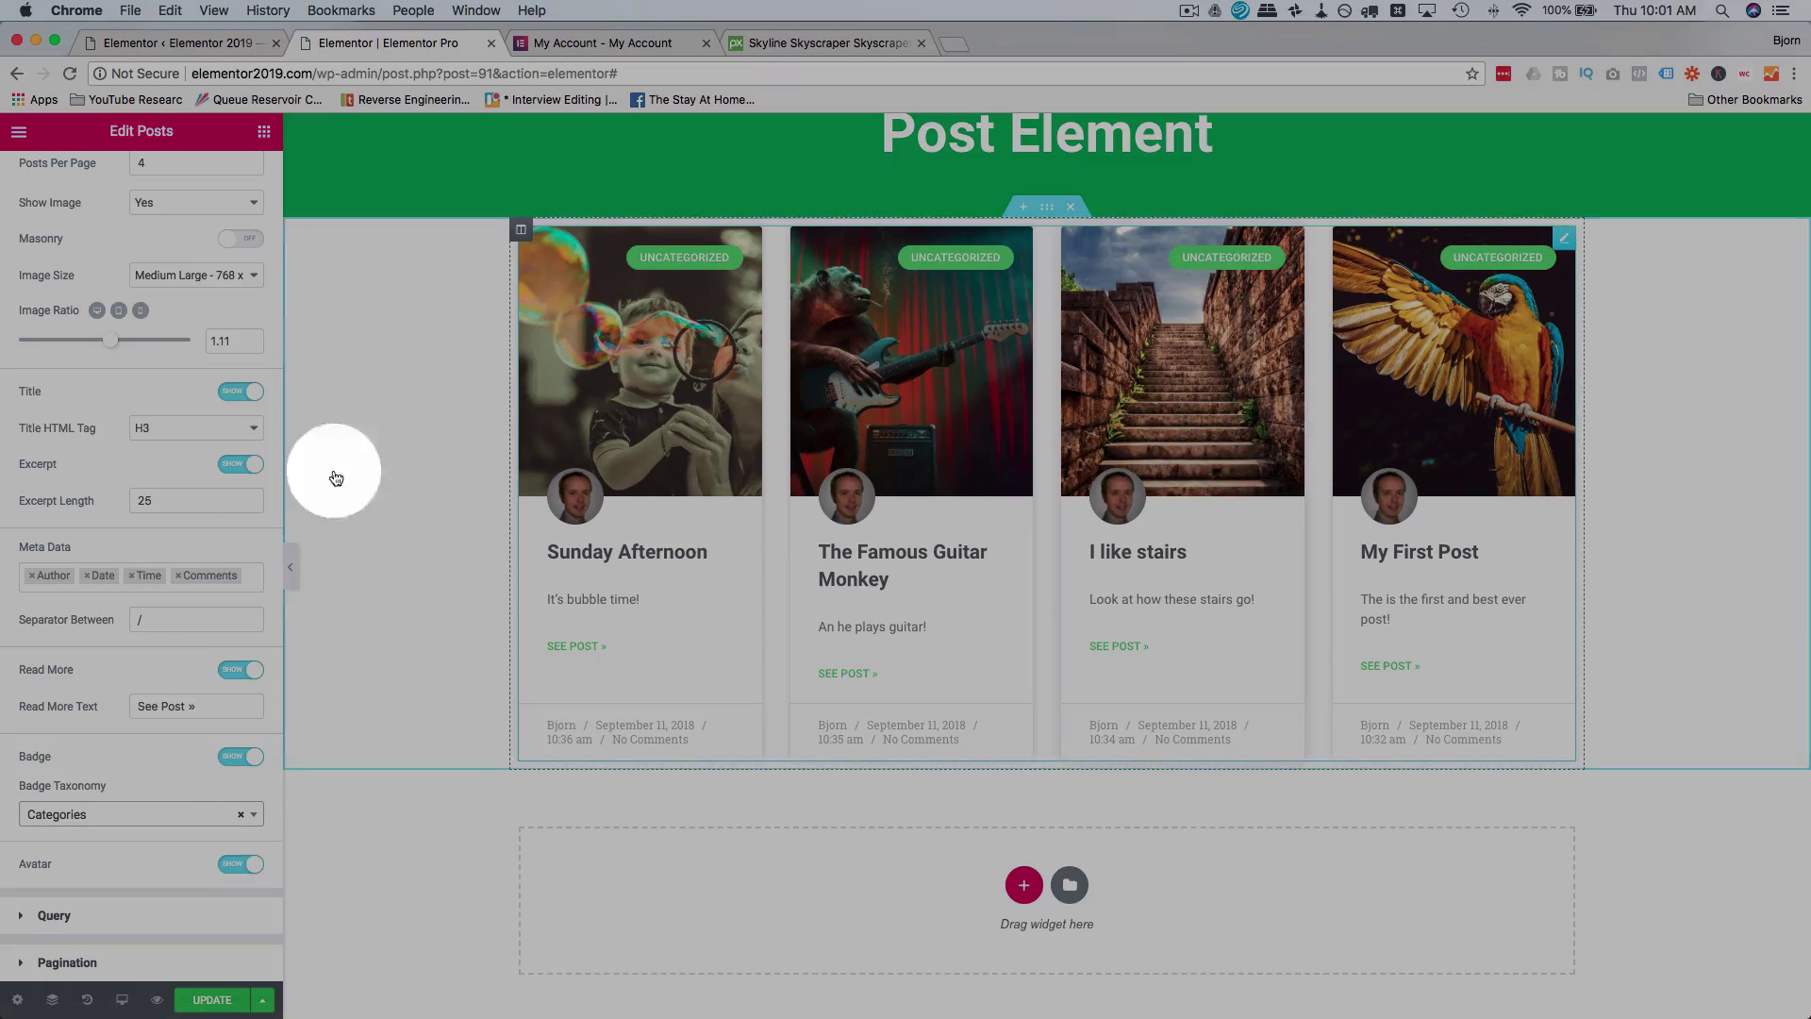
Hide the author avatar on the post cards and show it again.
{"action": "left_click", "coordinate": [246, 871]}
{"action": "left_click", "coordinate": [245, 872]}
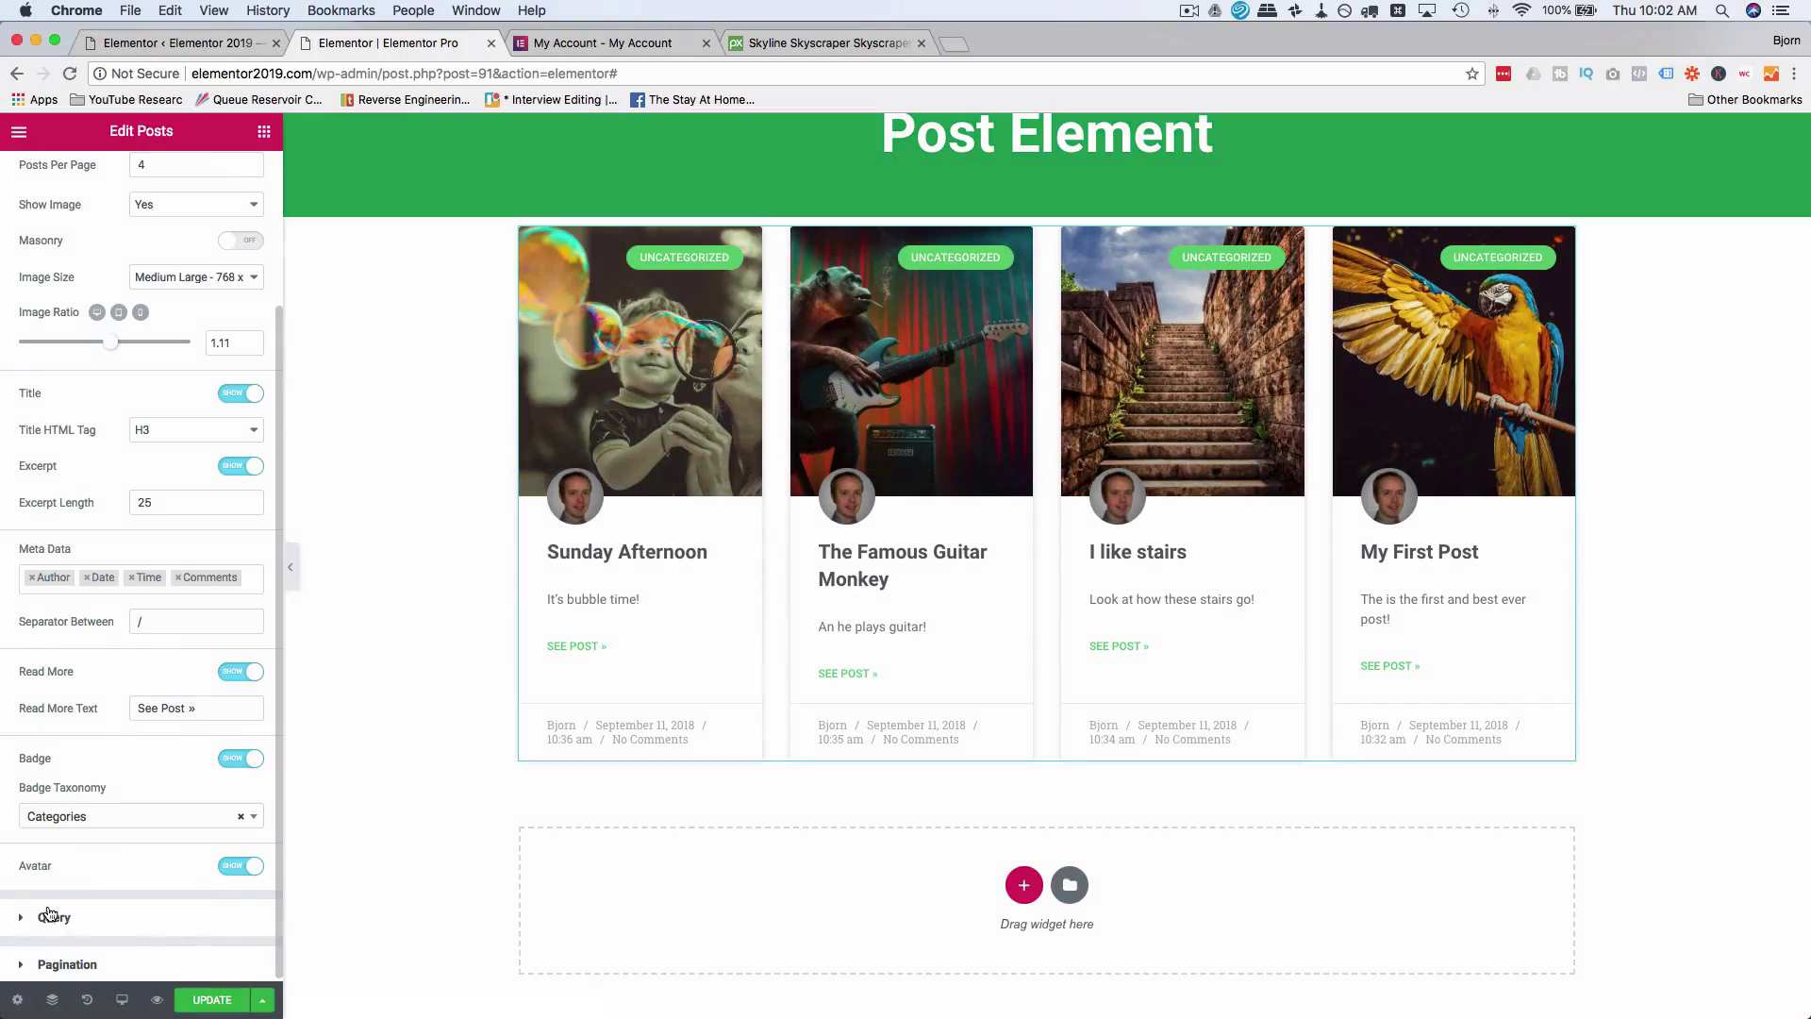
In the query settings, try Current Query as the post source and restore it to Posts.
{"action": "left_click", "coordinate": [94, 915]}
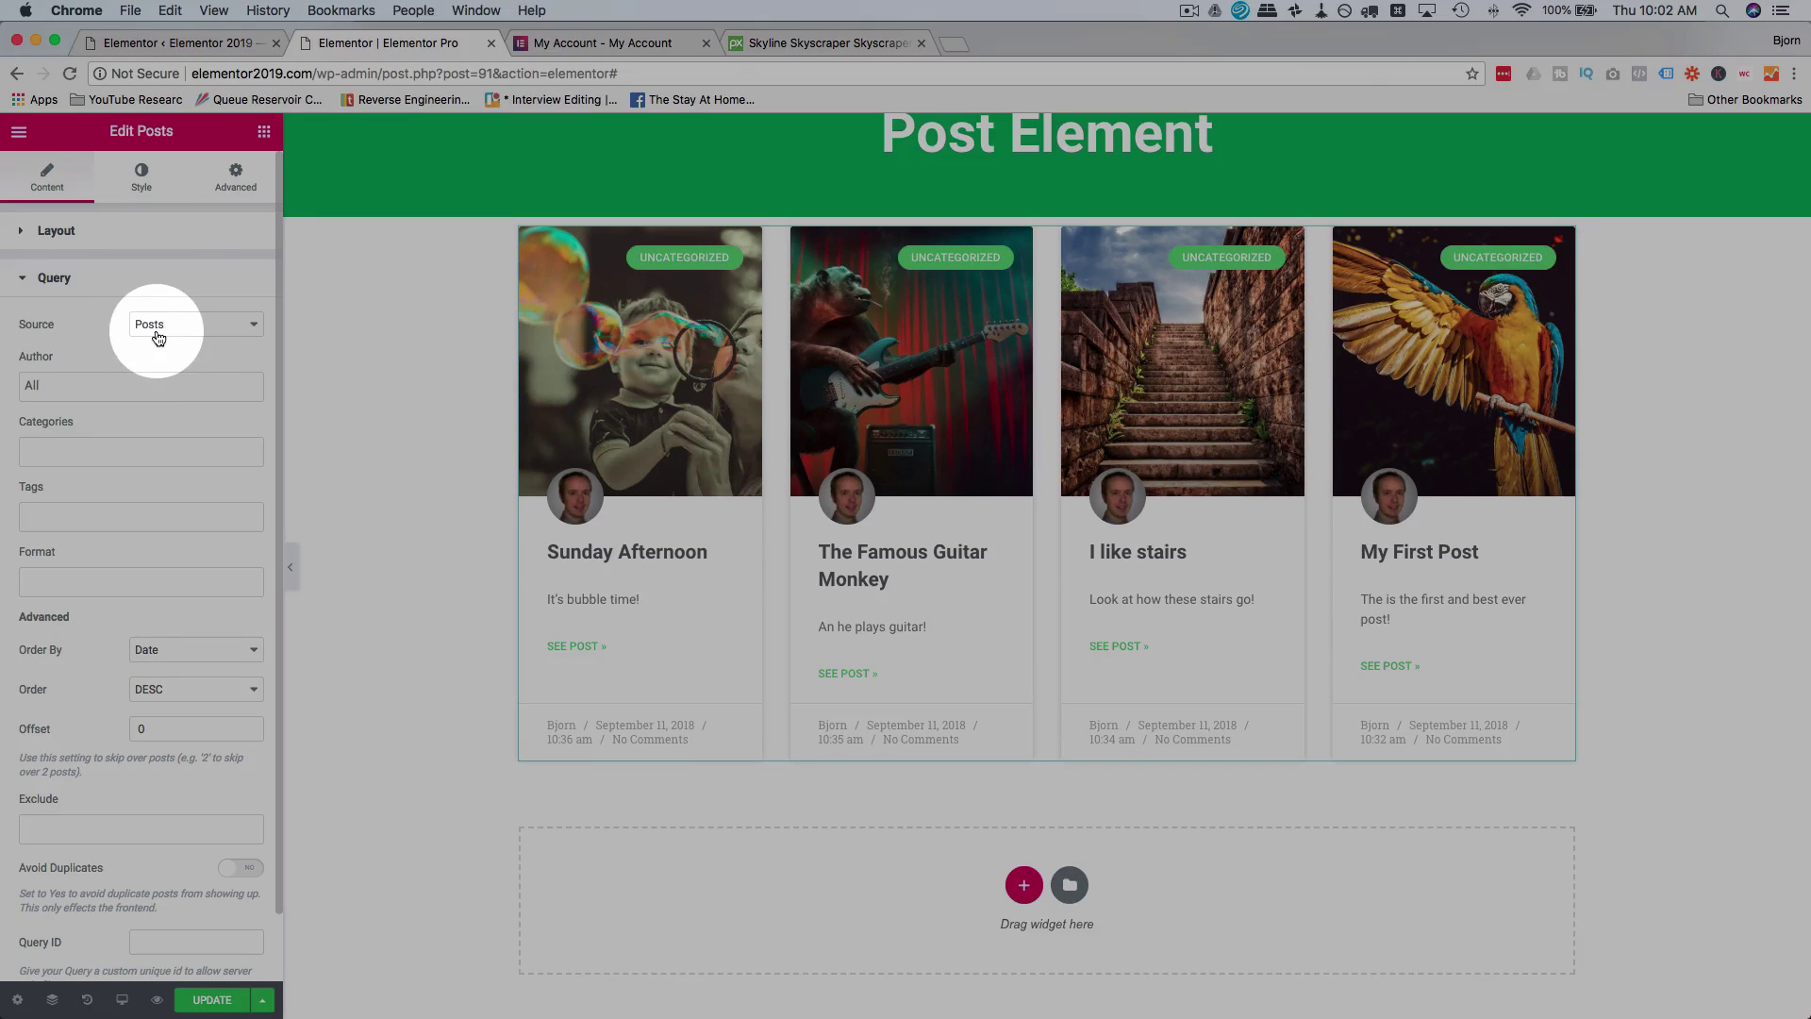
{"action": "left_click", "coordinate": [190, 323]}
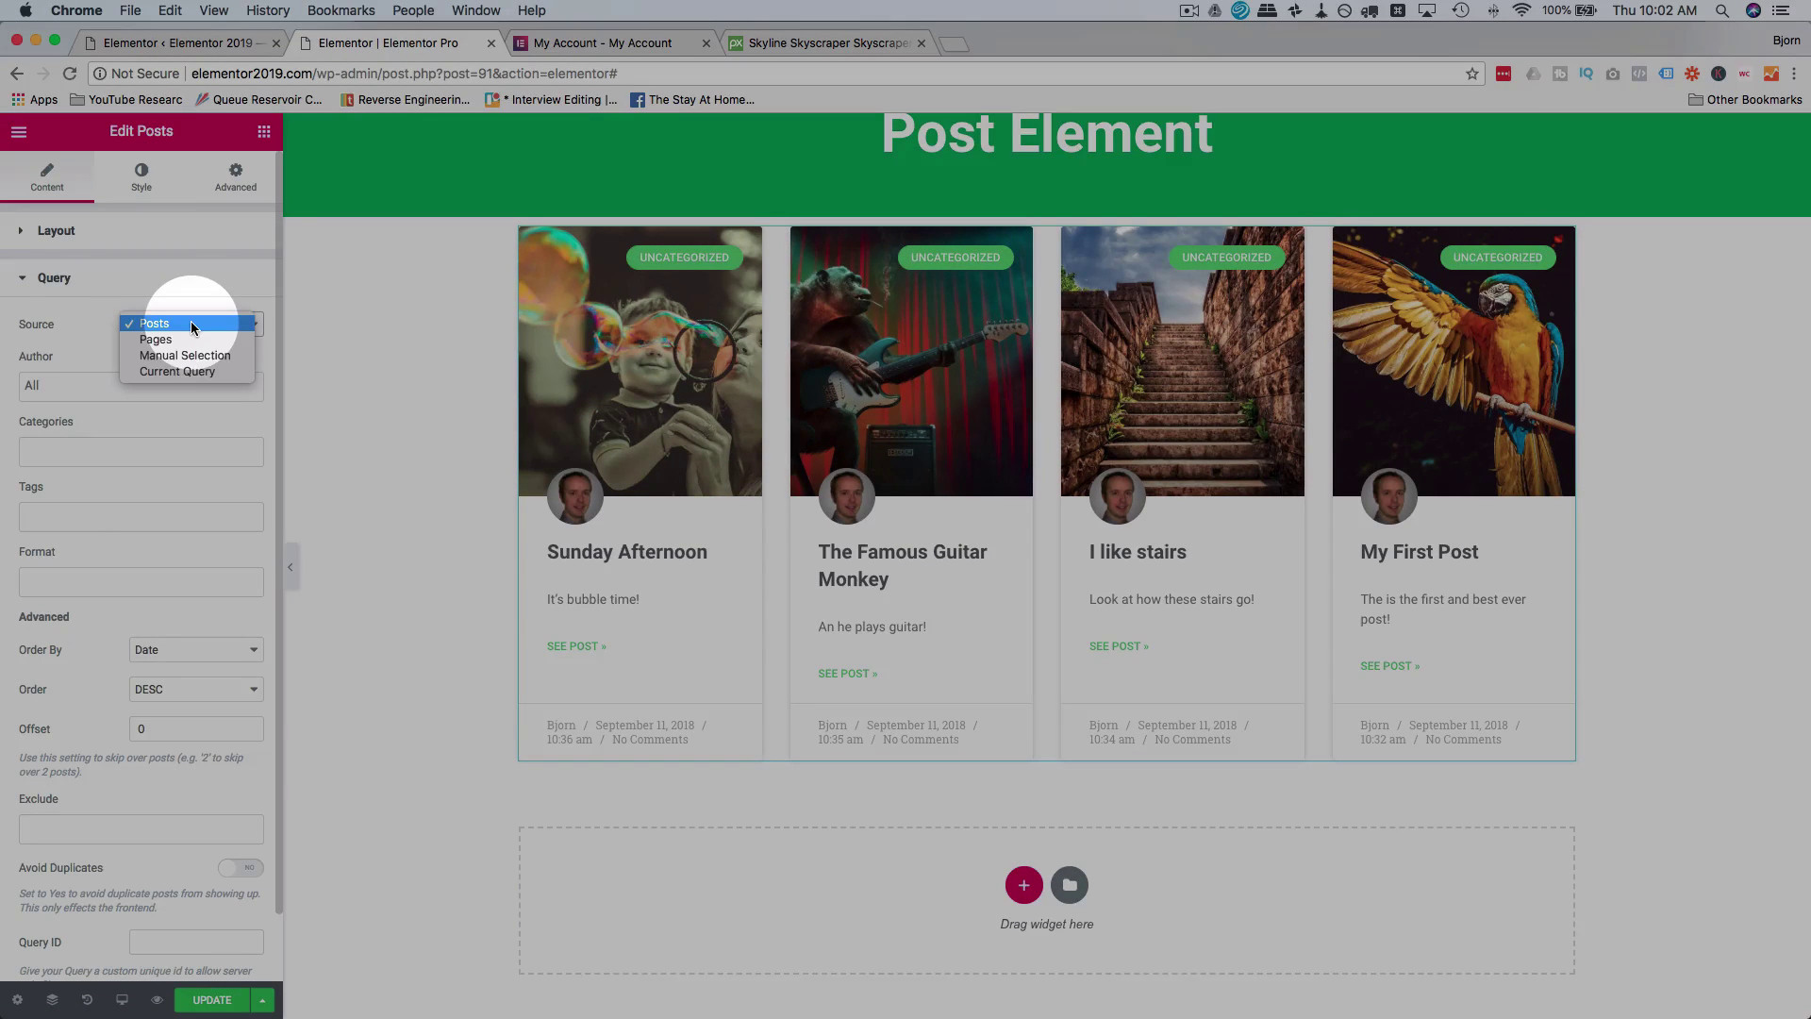
{"action": "left_click", "coordinate": [207, 370]}
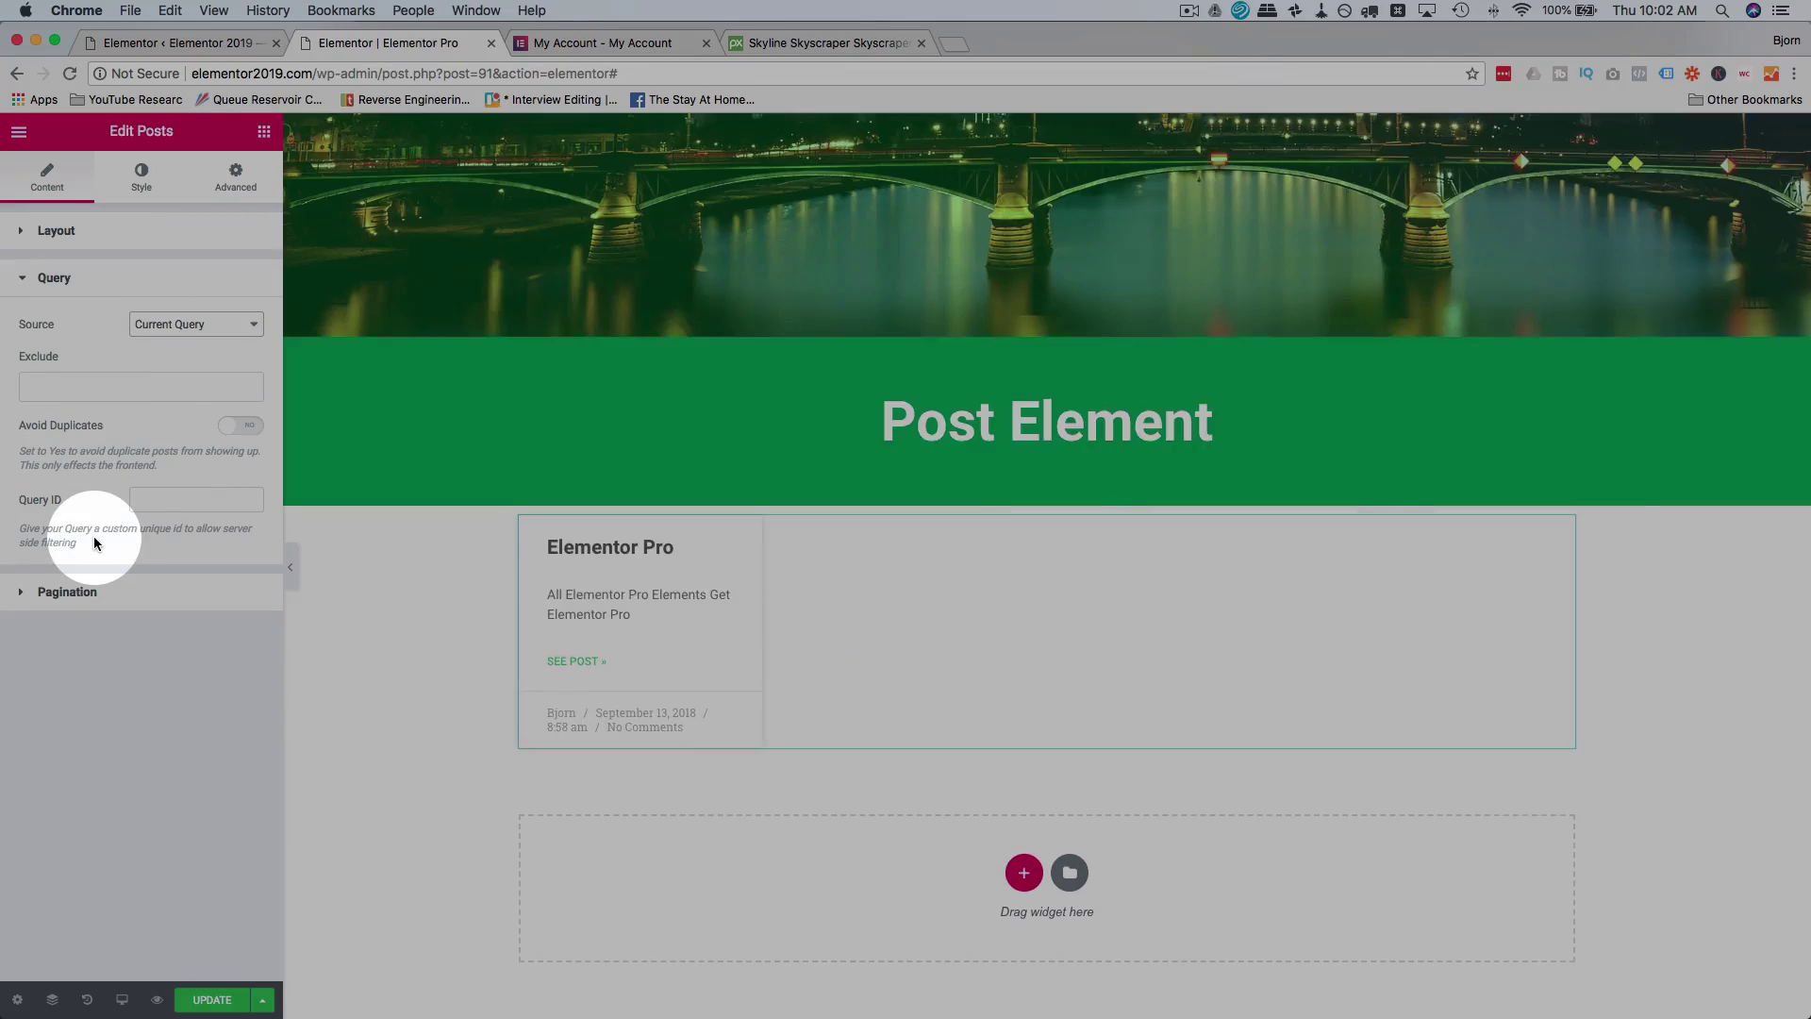
{"action": "left_click", "coordinate": [184, 317]}
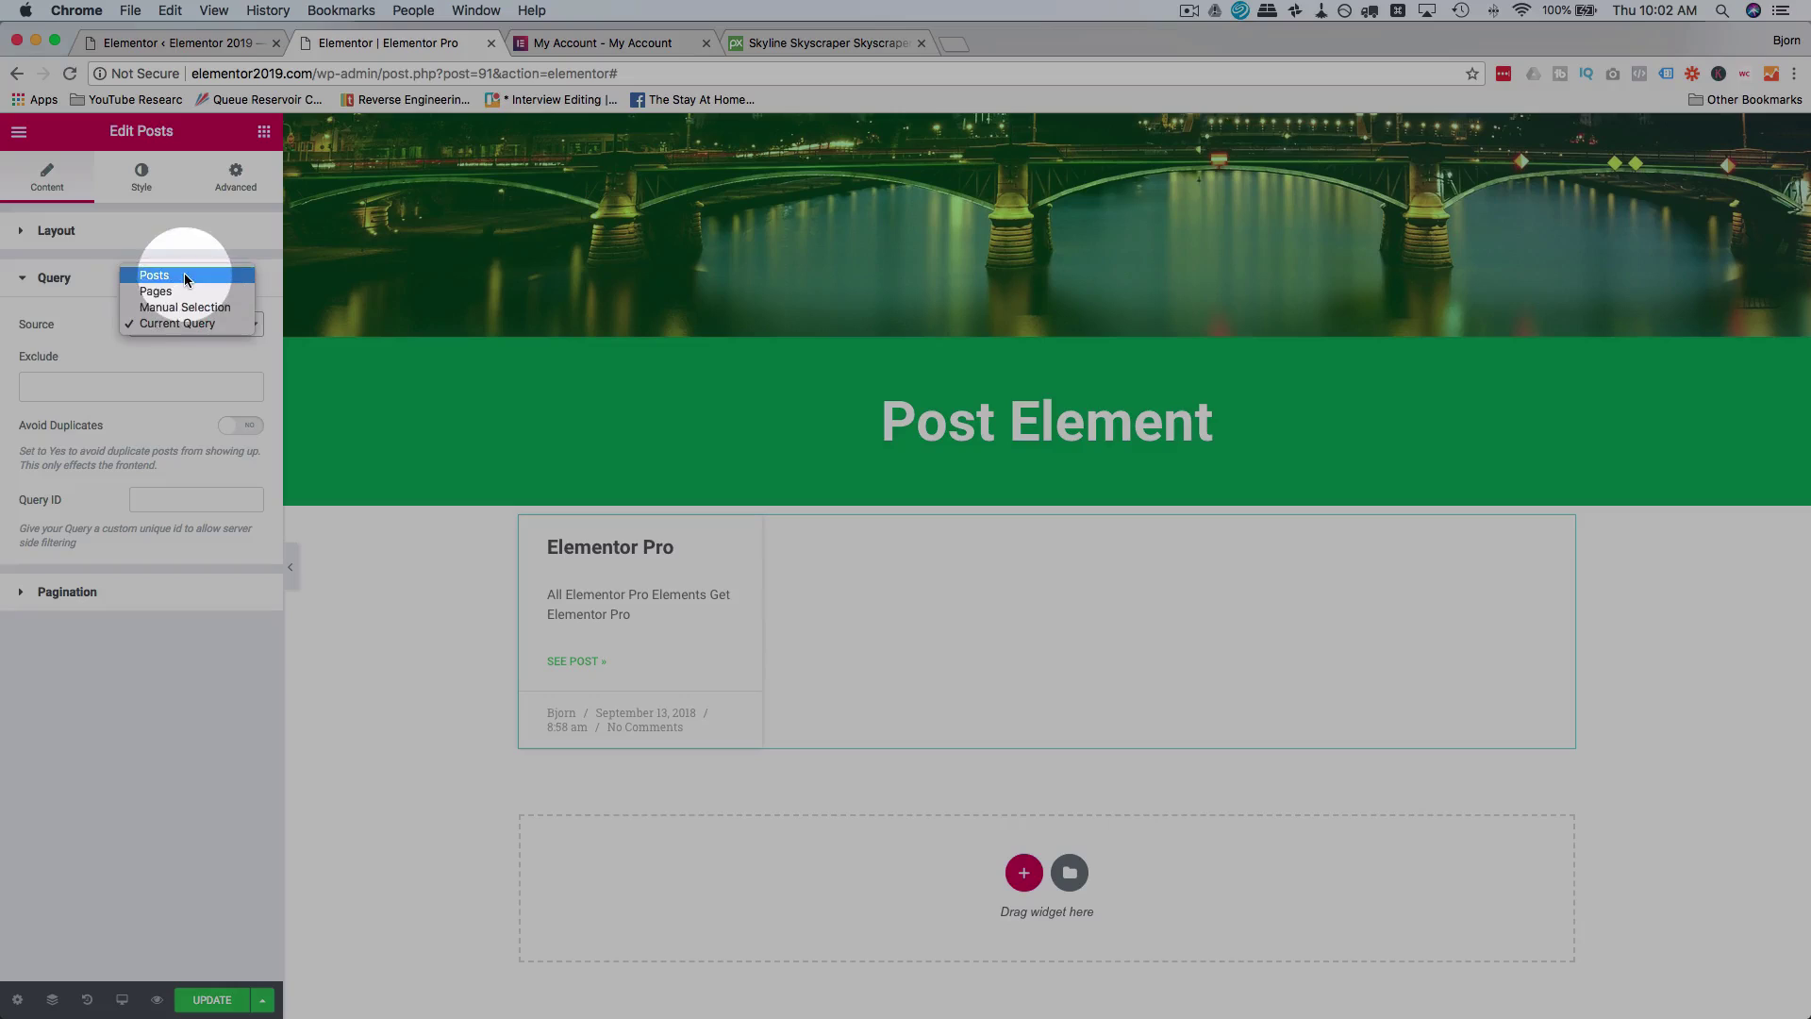
{"action": "left_click", "coordinate": [136, 356]}
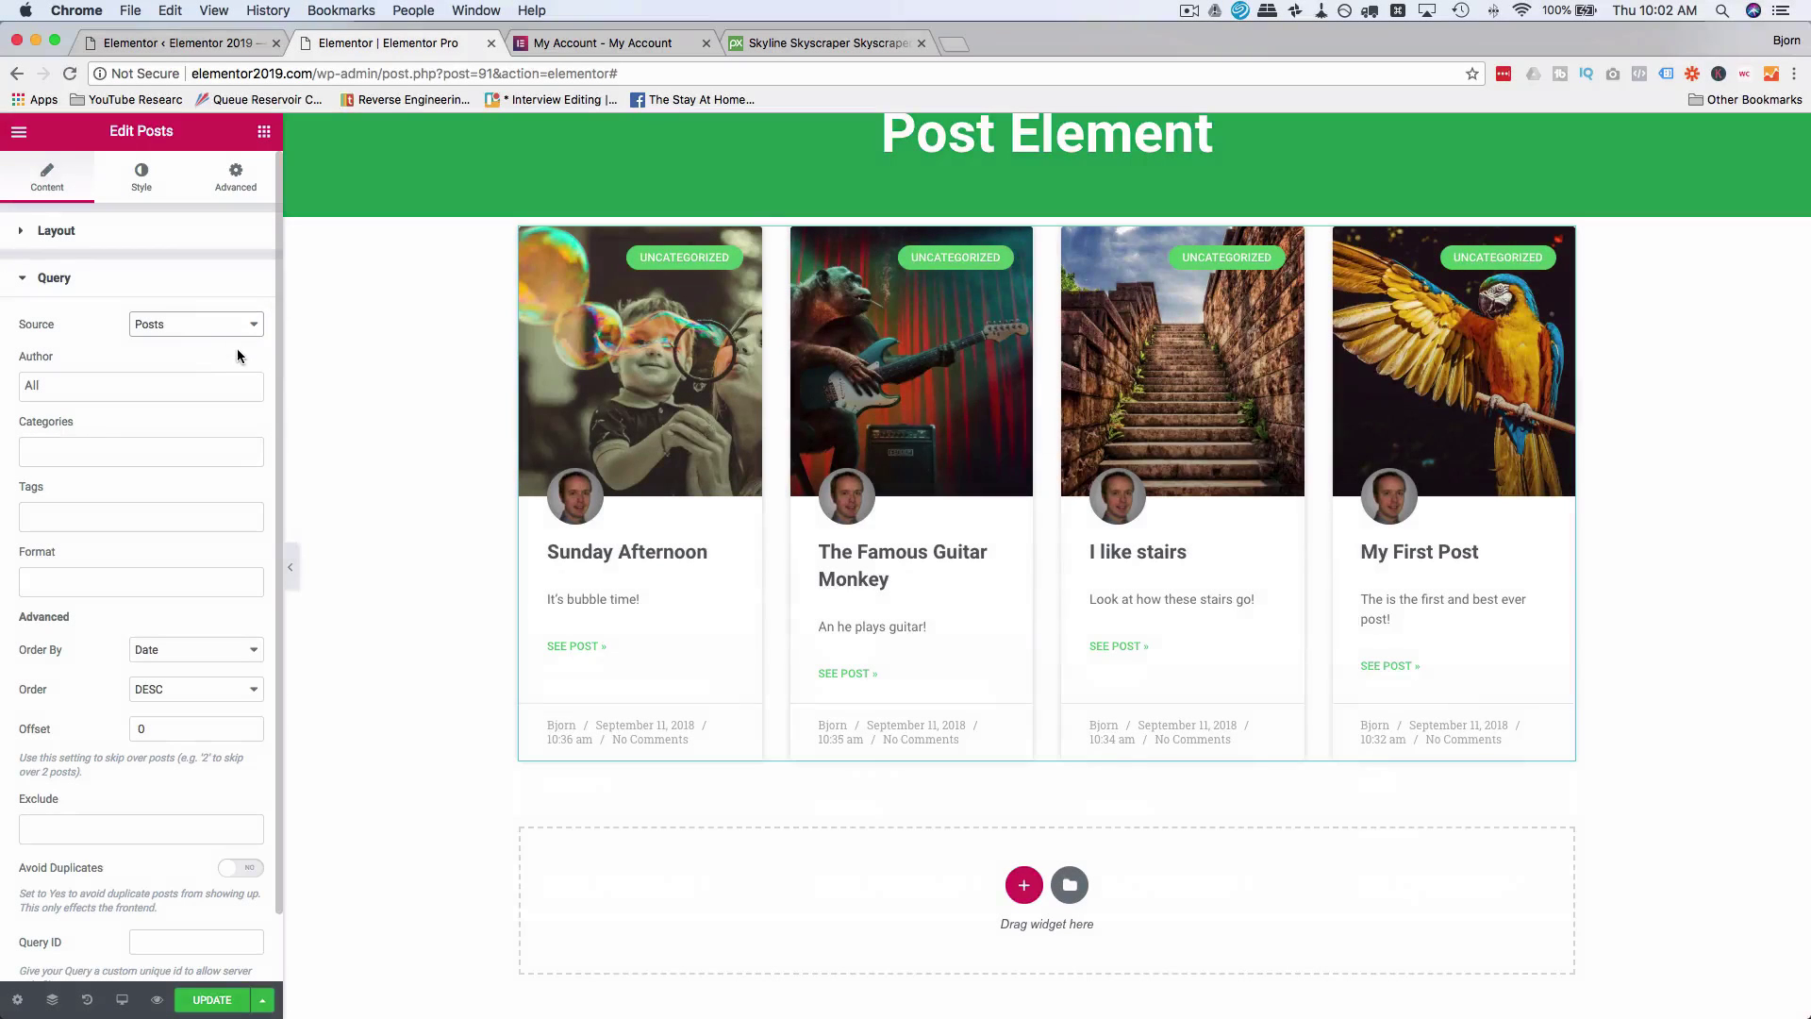
Examine the available post sources and the author and categories filters of the query.
{"action": "left_click", "coordinate": [236, 325]}
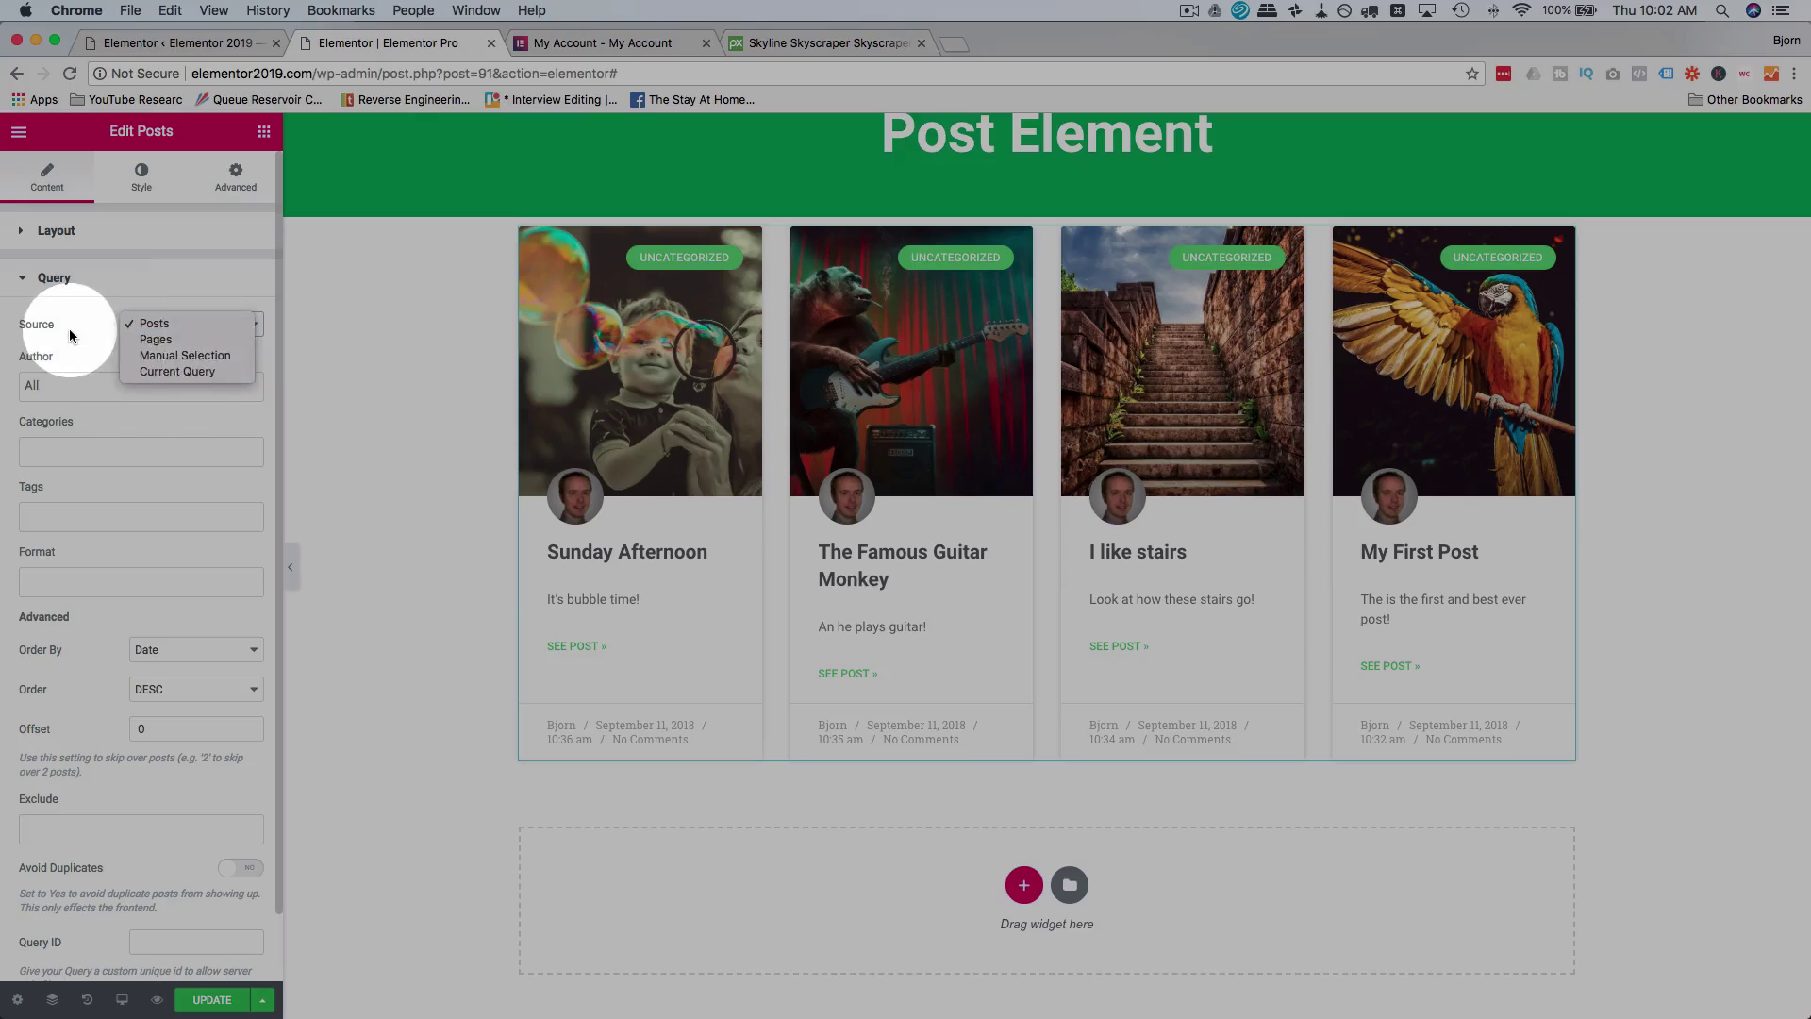
{"action": "left_click", "coordinate": [78, 365]}
{"action": "left_click", "coordinate": [82, 386]}
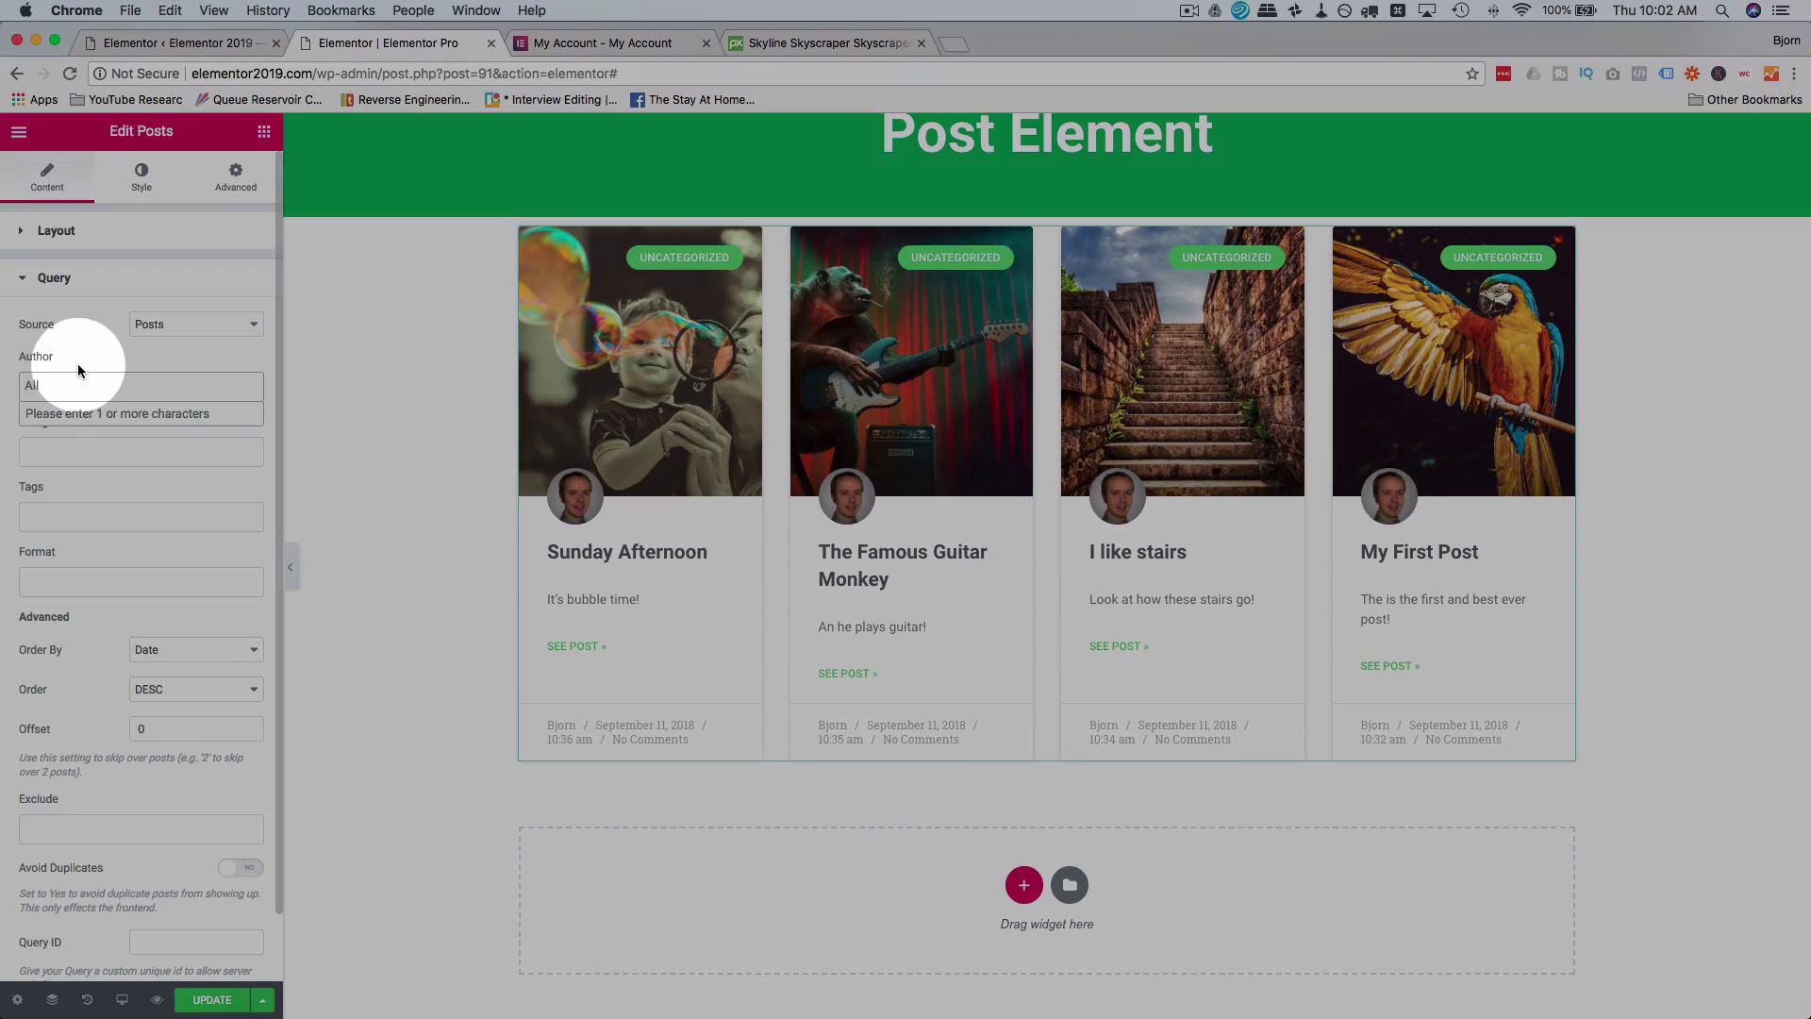
{"action": "left_click", "coordinate": [78, 364]}
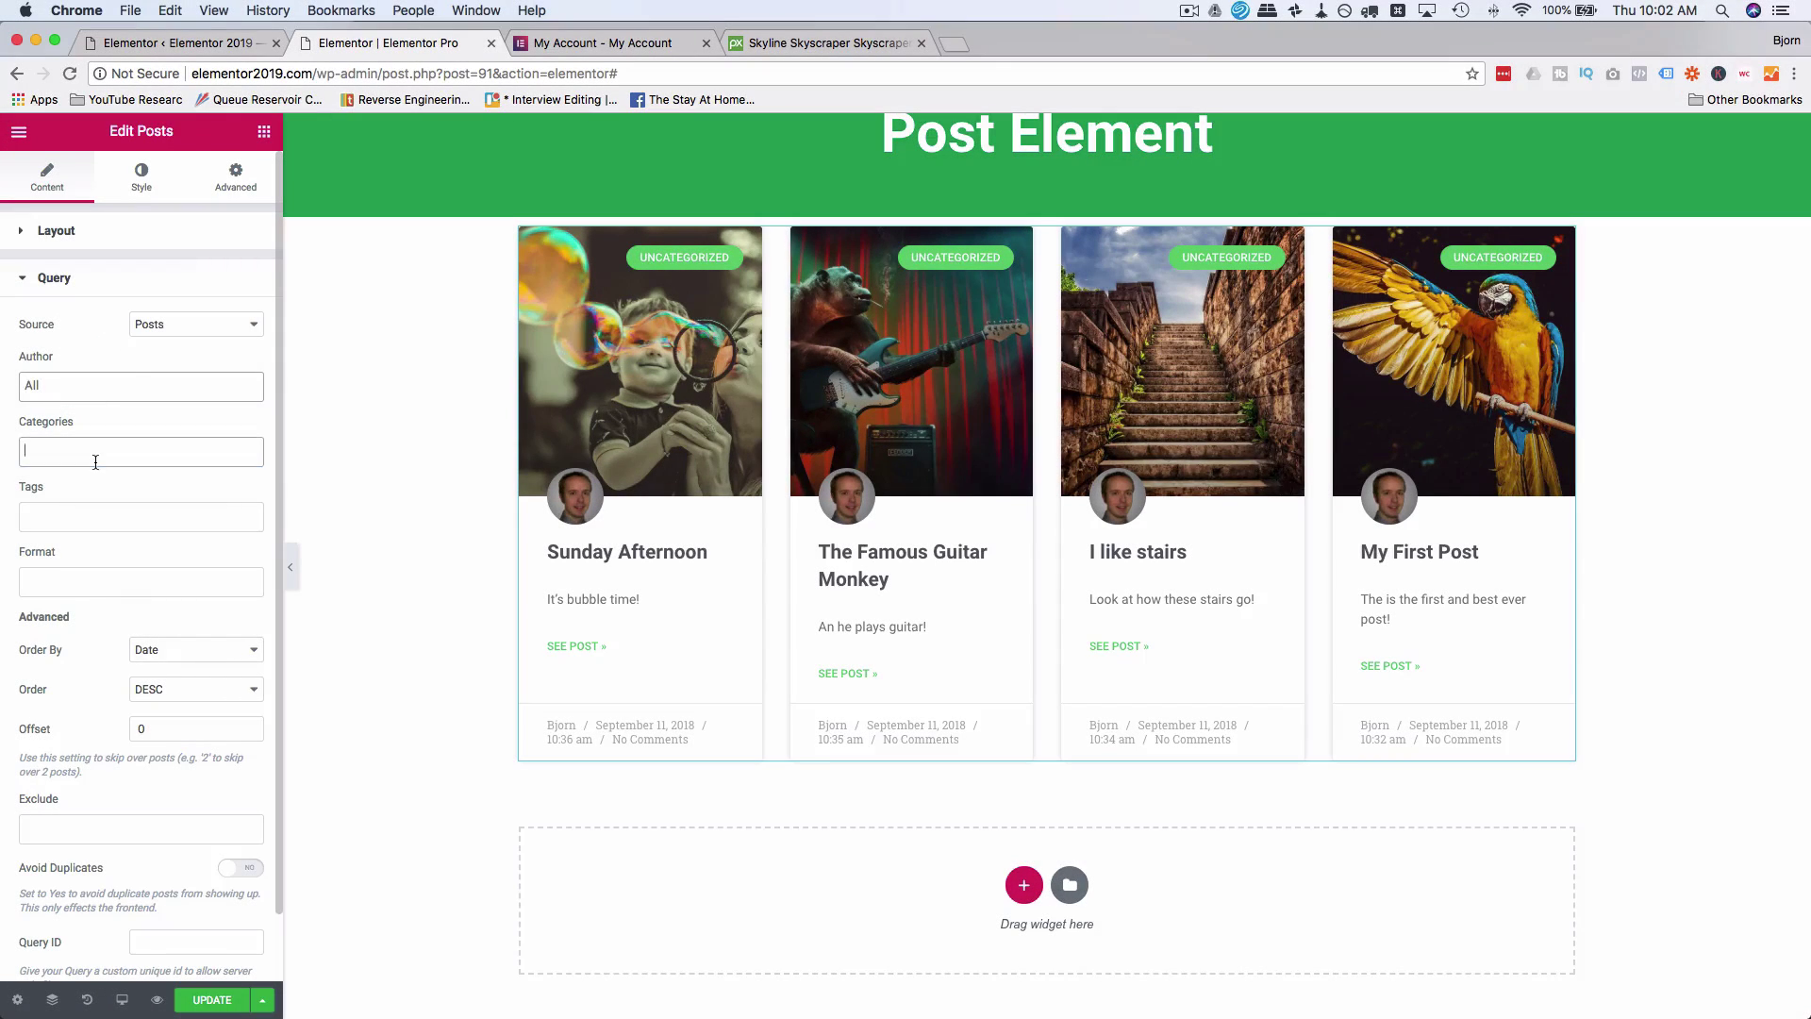
{"action": "left_click", "coordinate": [95, 459]}
{"action": "left_click", "coordinate": [92, 431]}
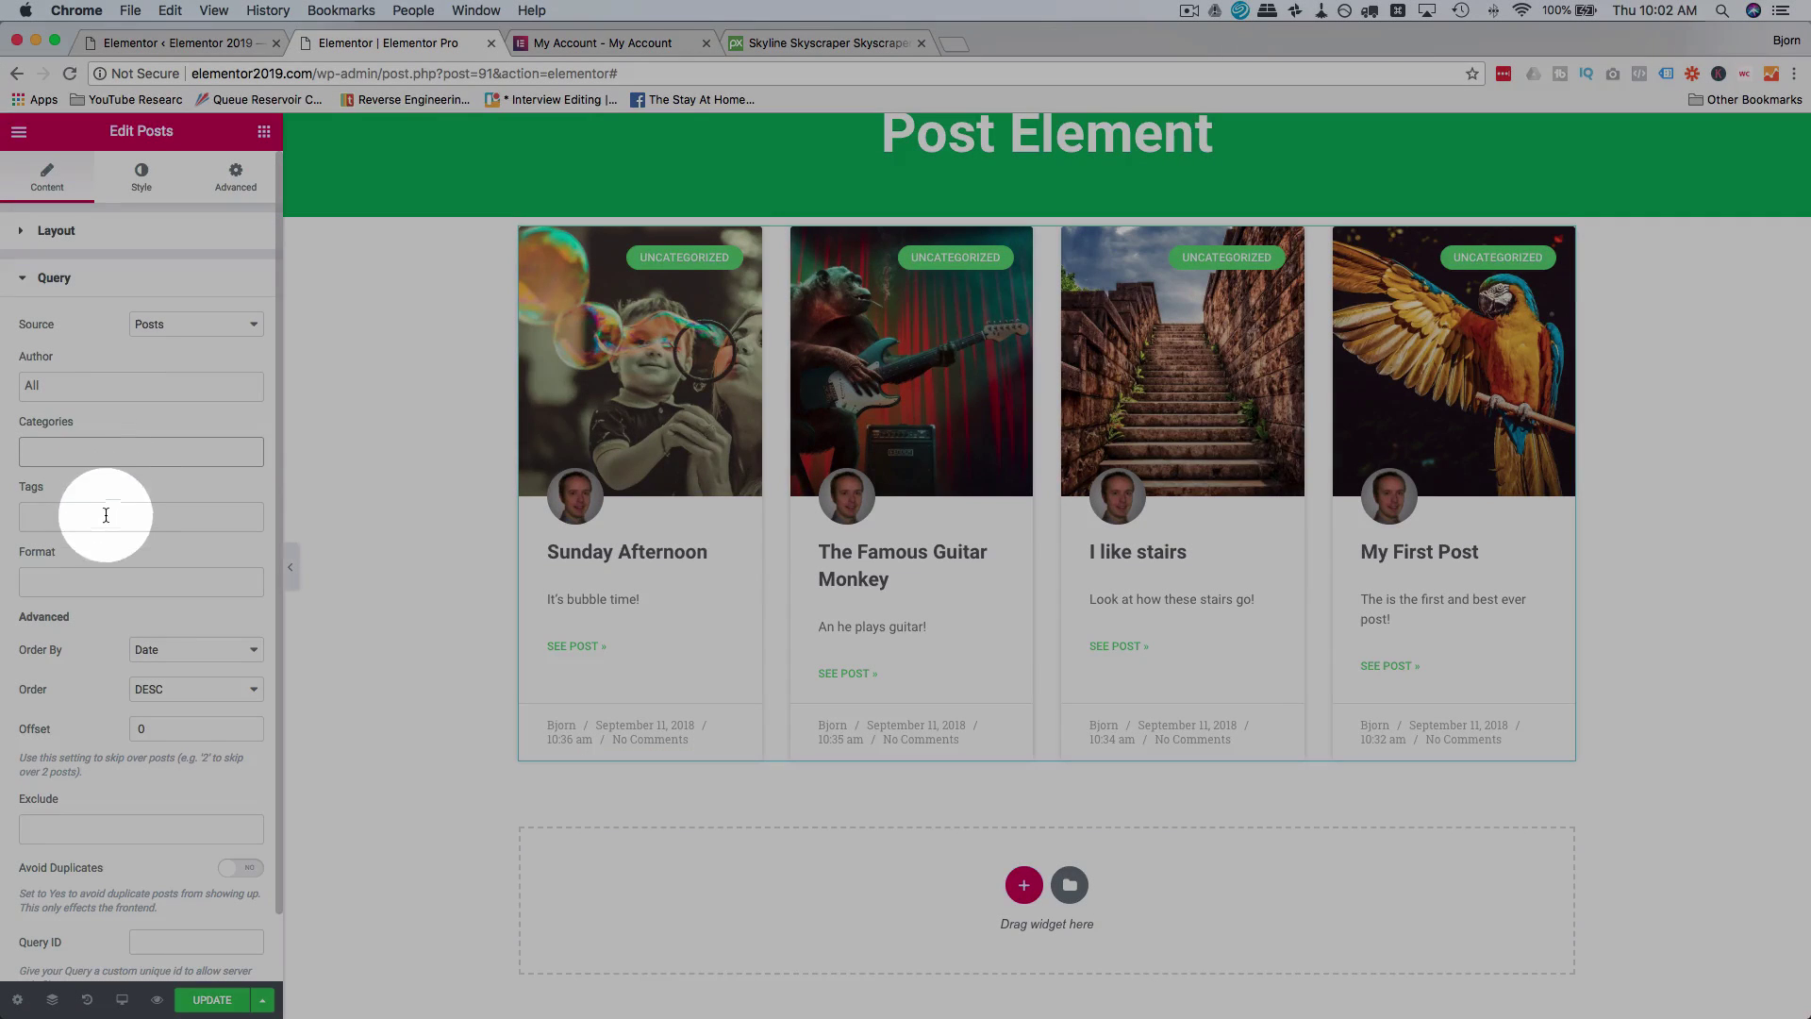
Try ordering the posts by Title, first ascending and again descending.
{"action": "scroll", "coordinate": [109, 585], "scroll_direction": "down", "scroll_amount": 2}
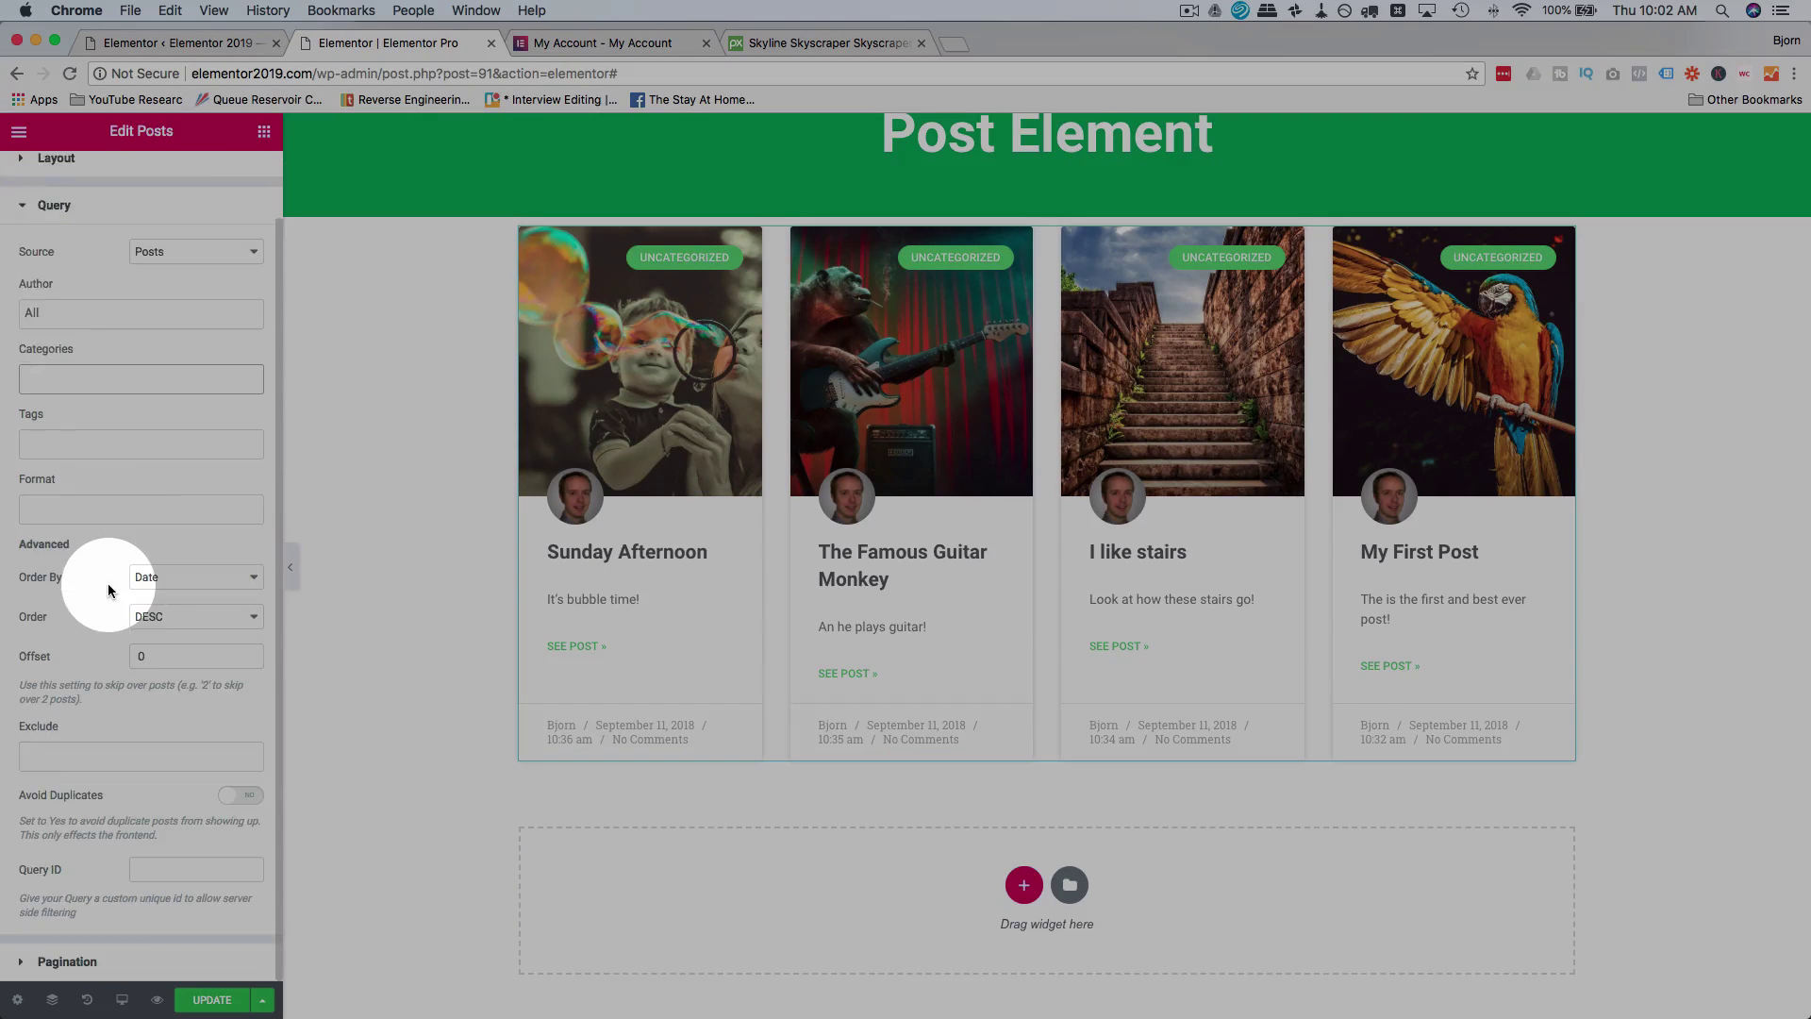
{"action": "left_click", "coordinate": [168, 576]}
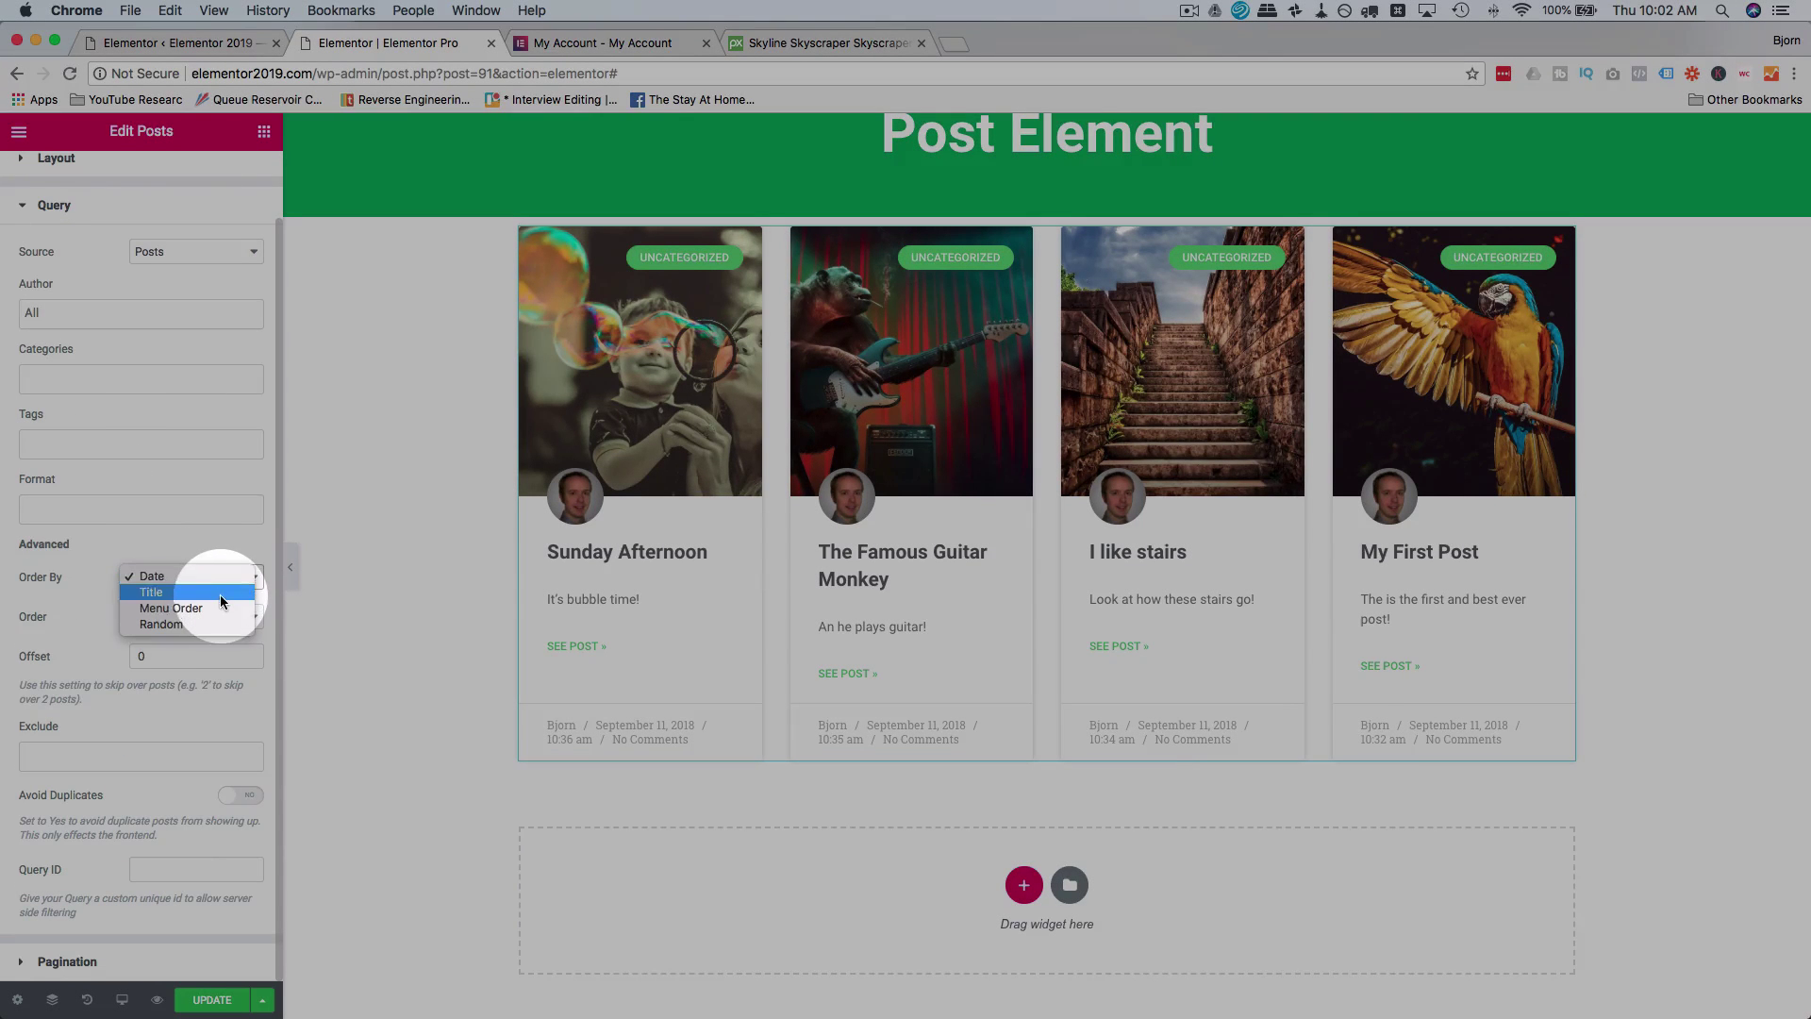
{"action": "left_click", "coordinate": [220, 594]}
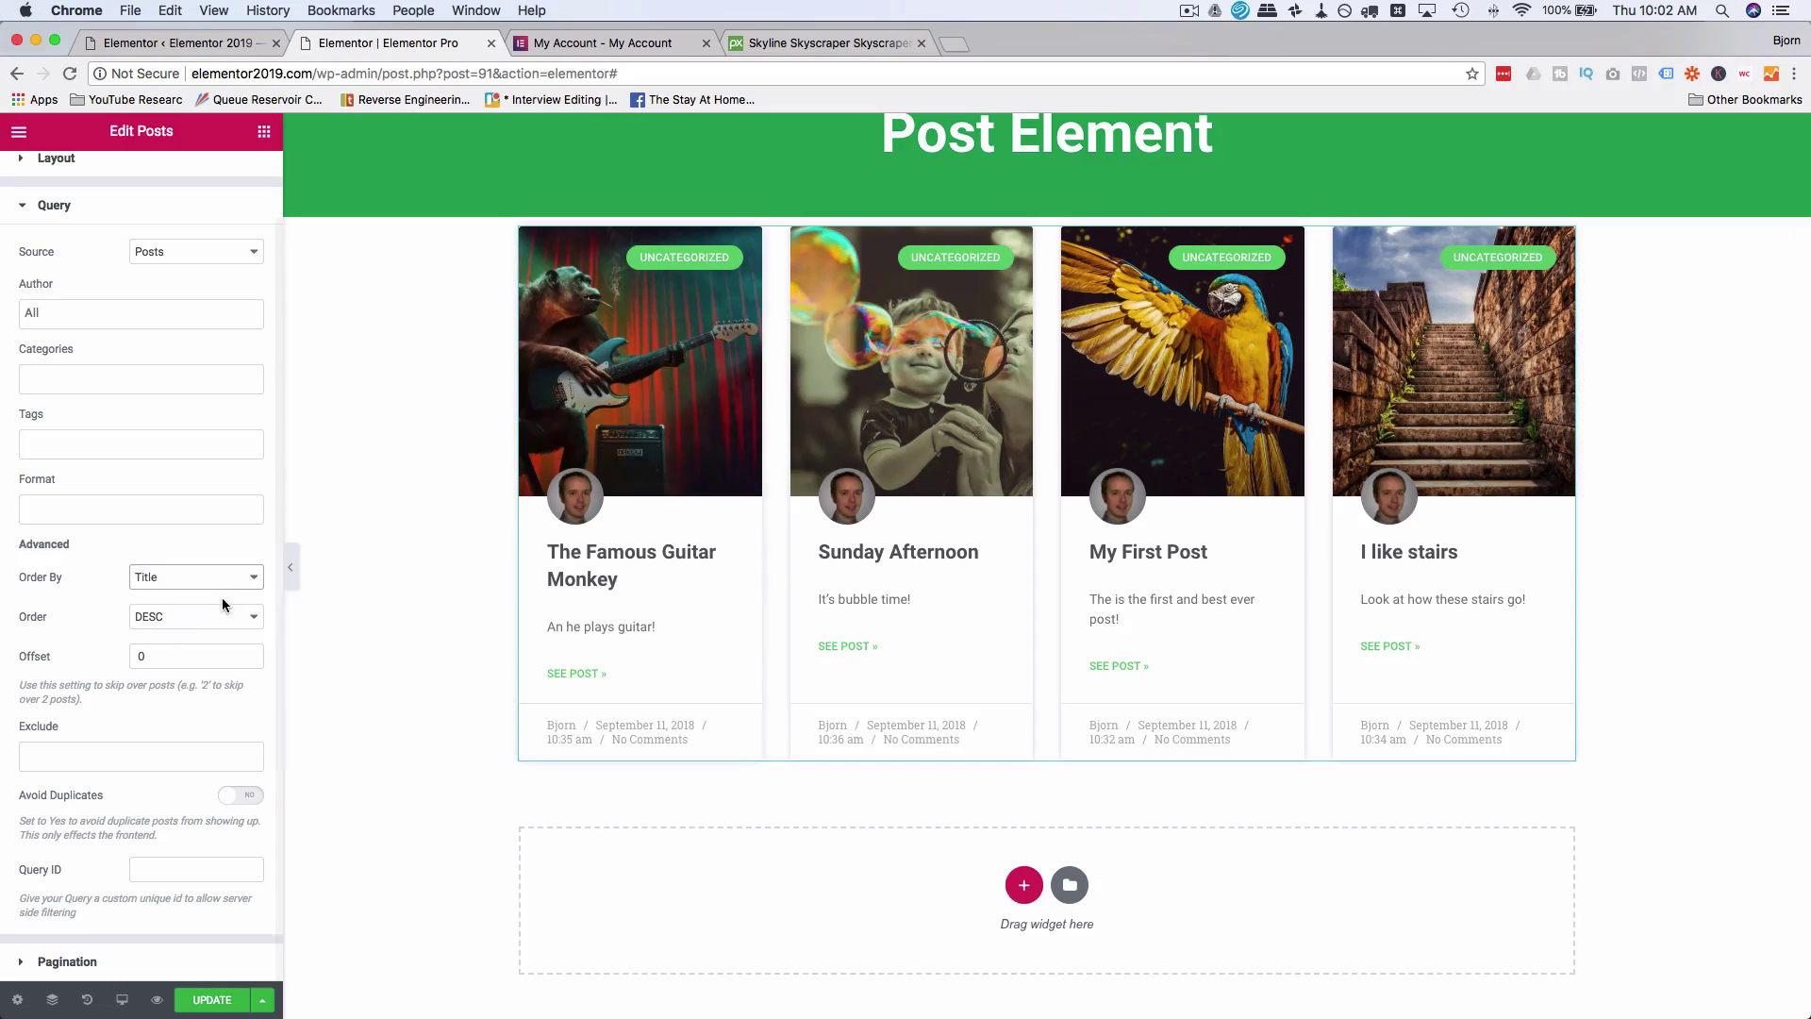
{"action": "left_click", "coordinate": [194, 616]}
{"action": "left_click", "coordinate": [169, 598]}
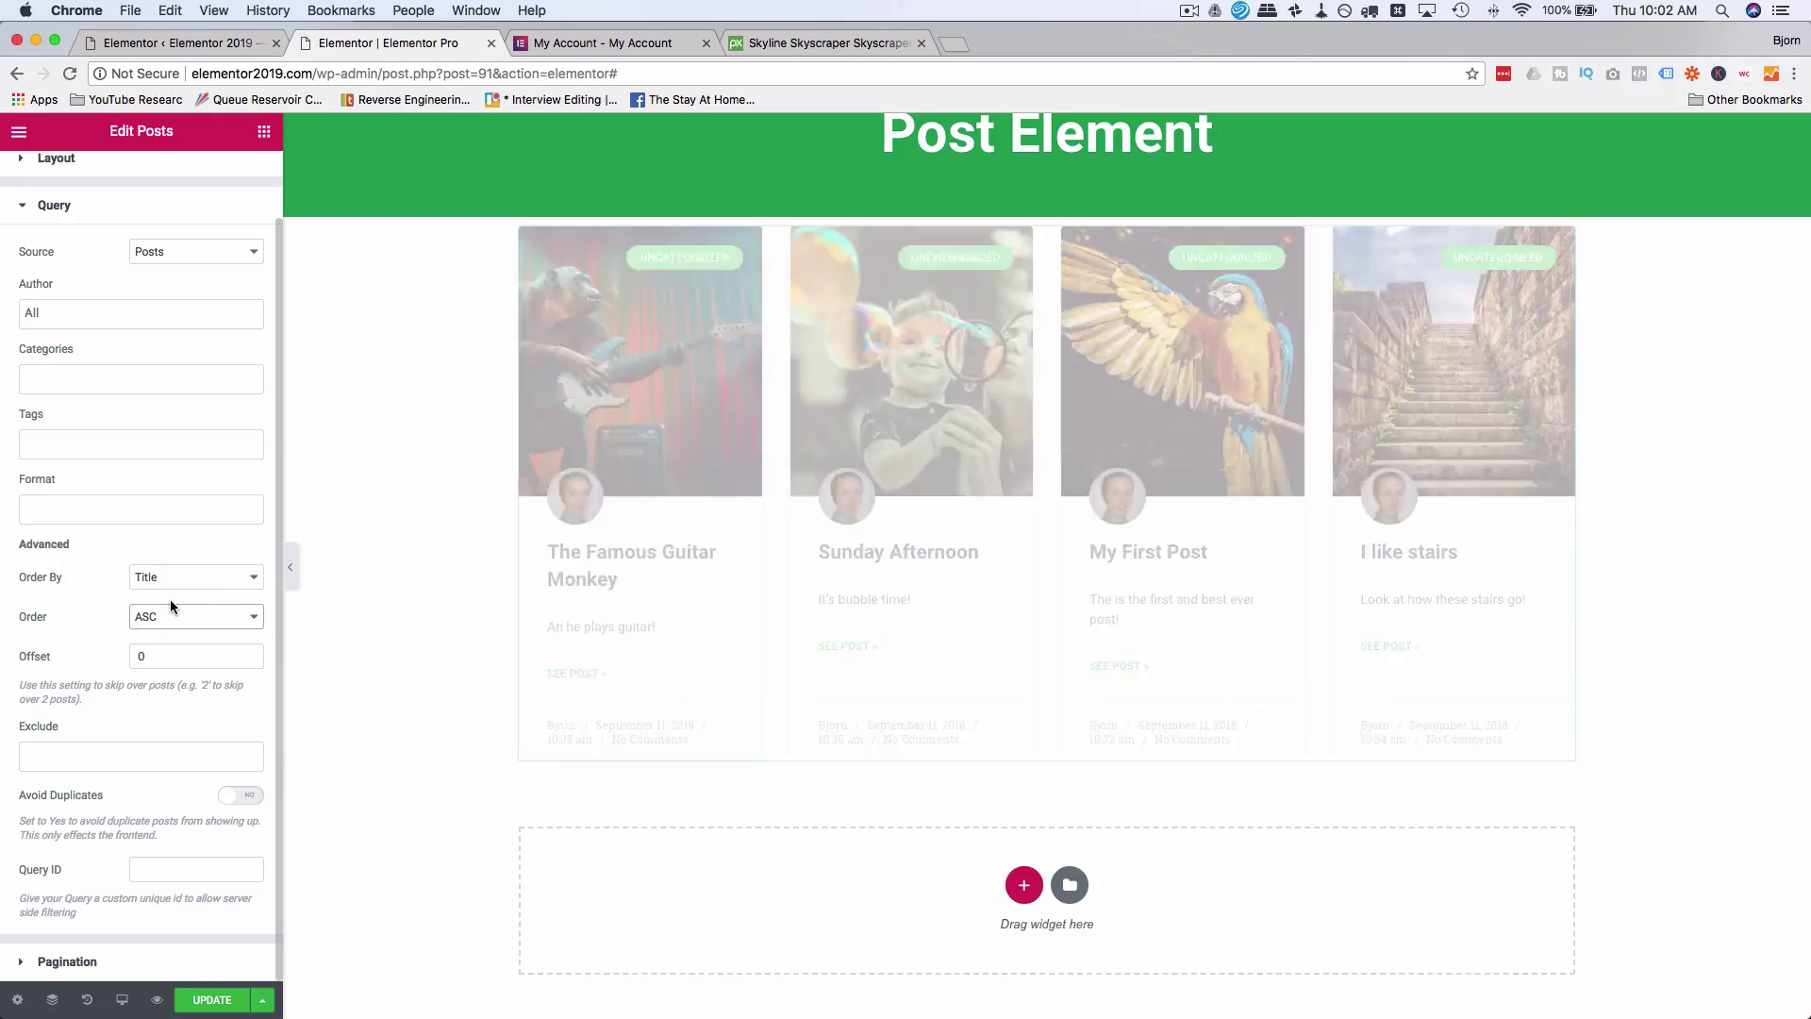
{"action": "left_click", "coordinate": [383, 574]}
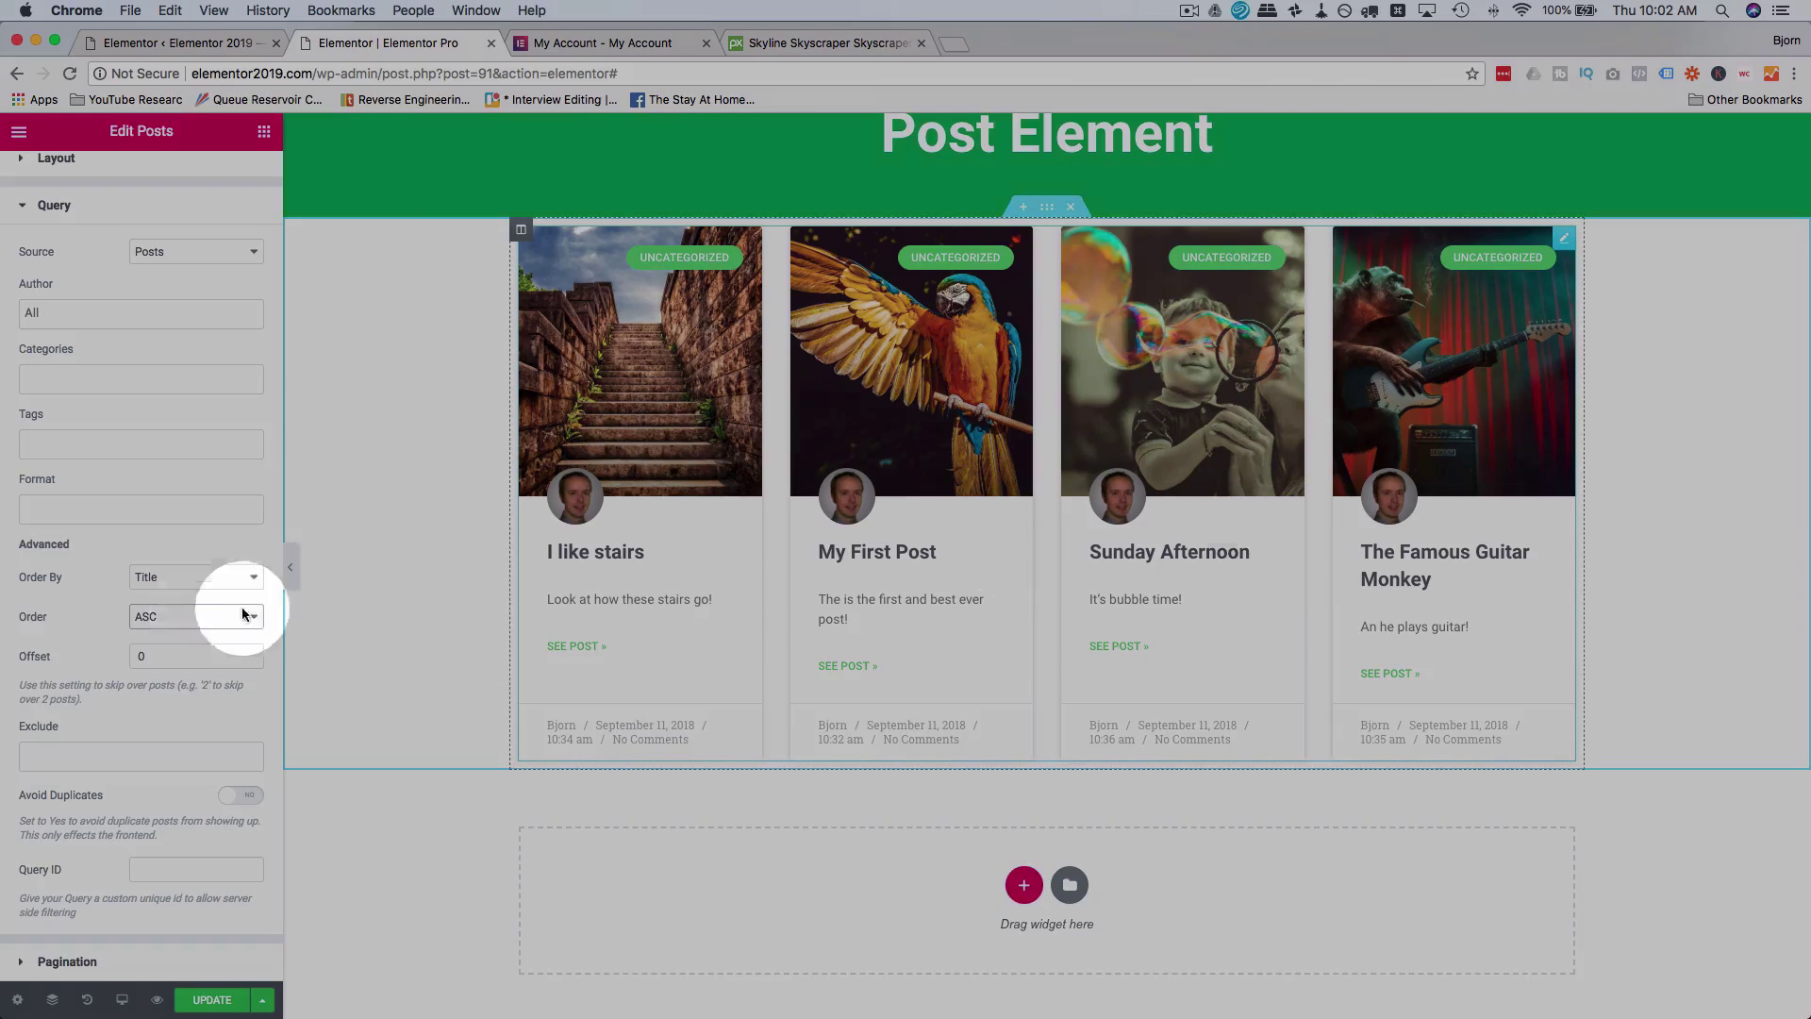
{"action": "left_click", "coordinate": [176, 630]}
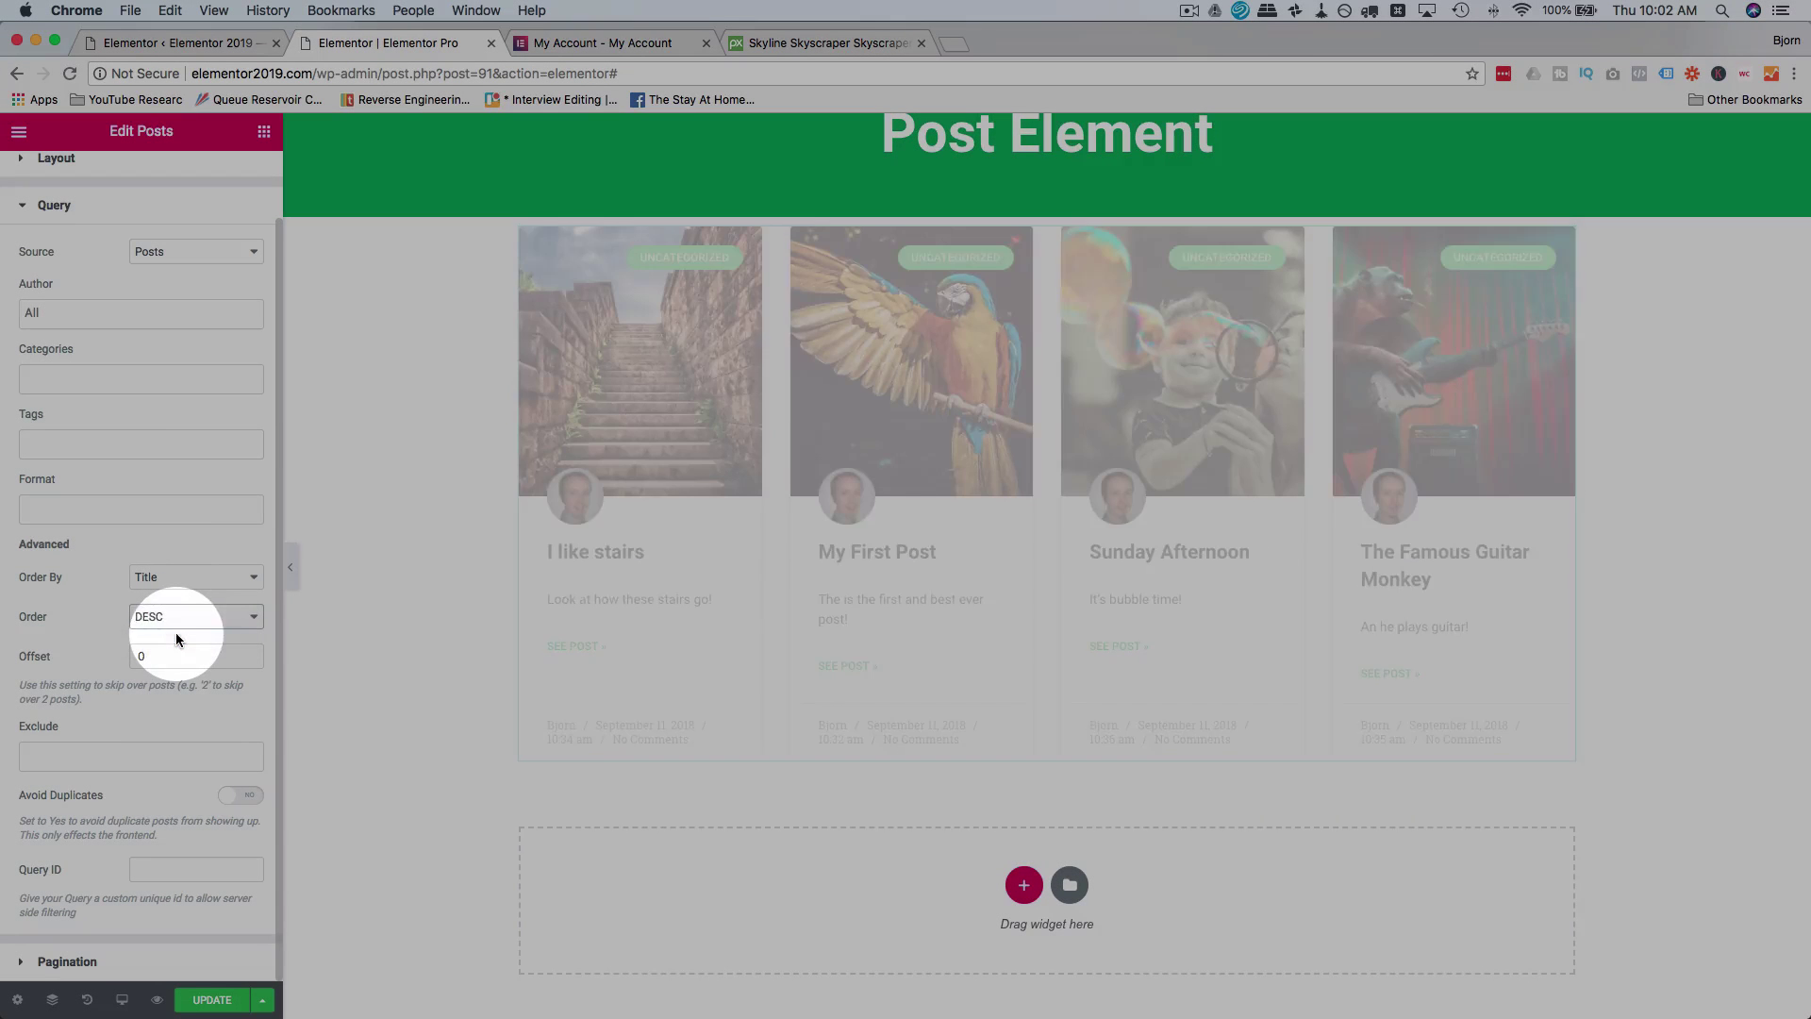
Try the Menu Order and Random sortings, and set the posts to order by Date with ASC order.
{"action": "left_click", "coordinate": [194, 586]}
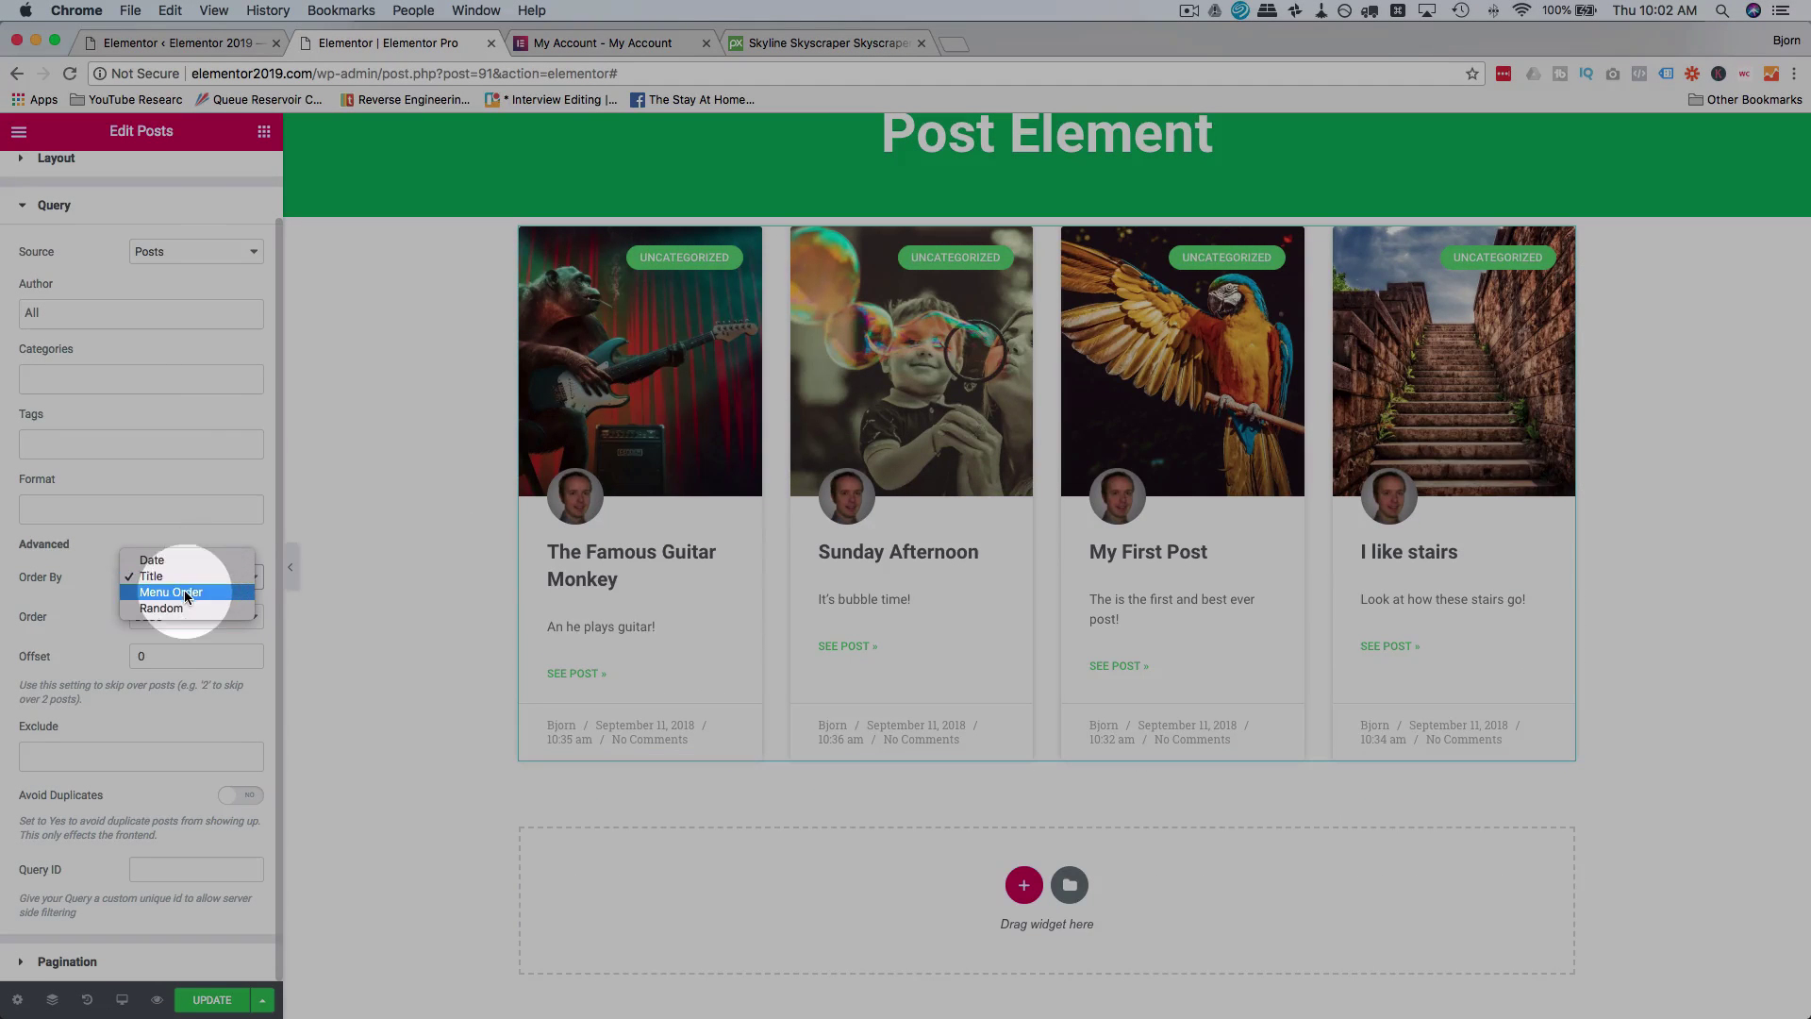
{"action": "left_click", "coordinate": [186, 598]}
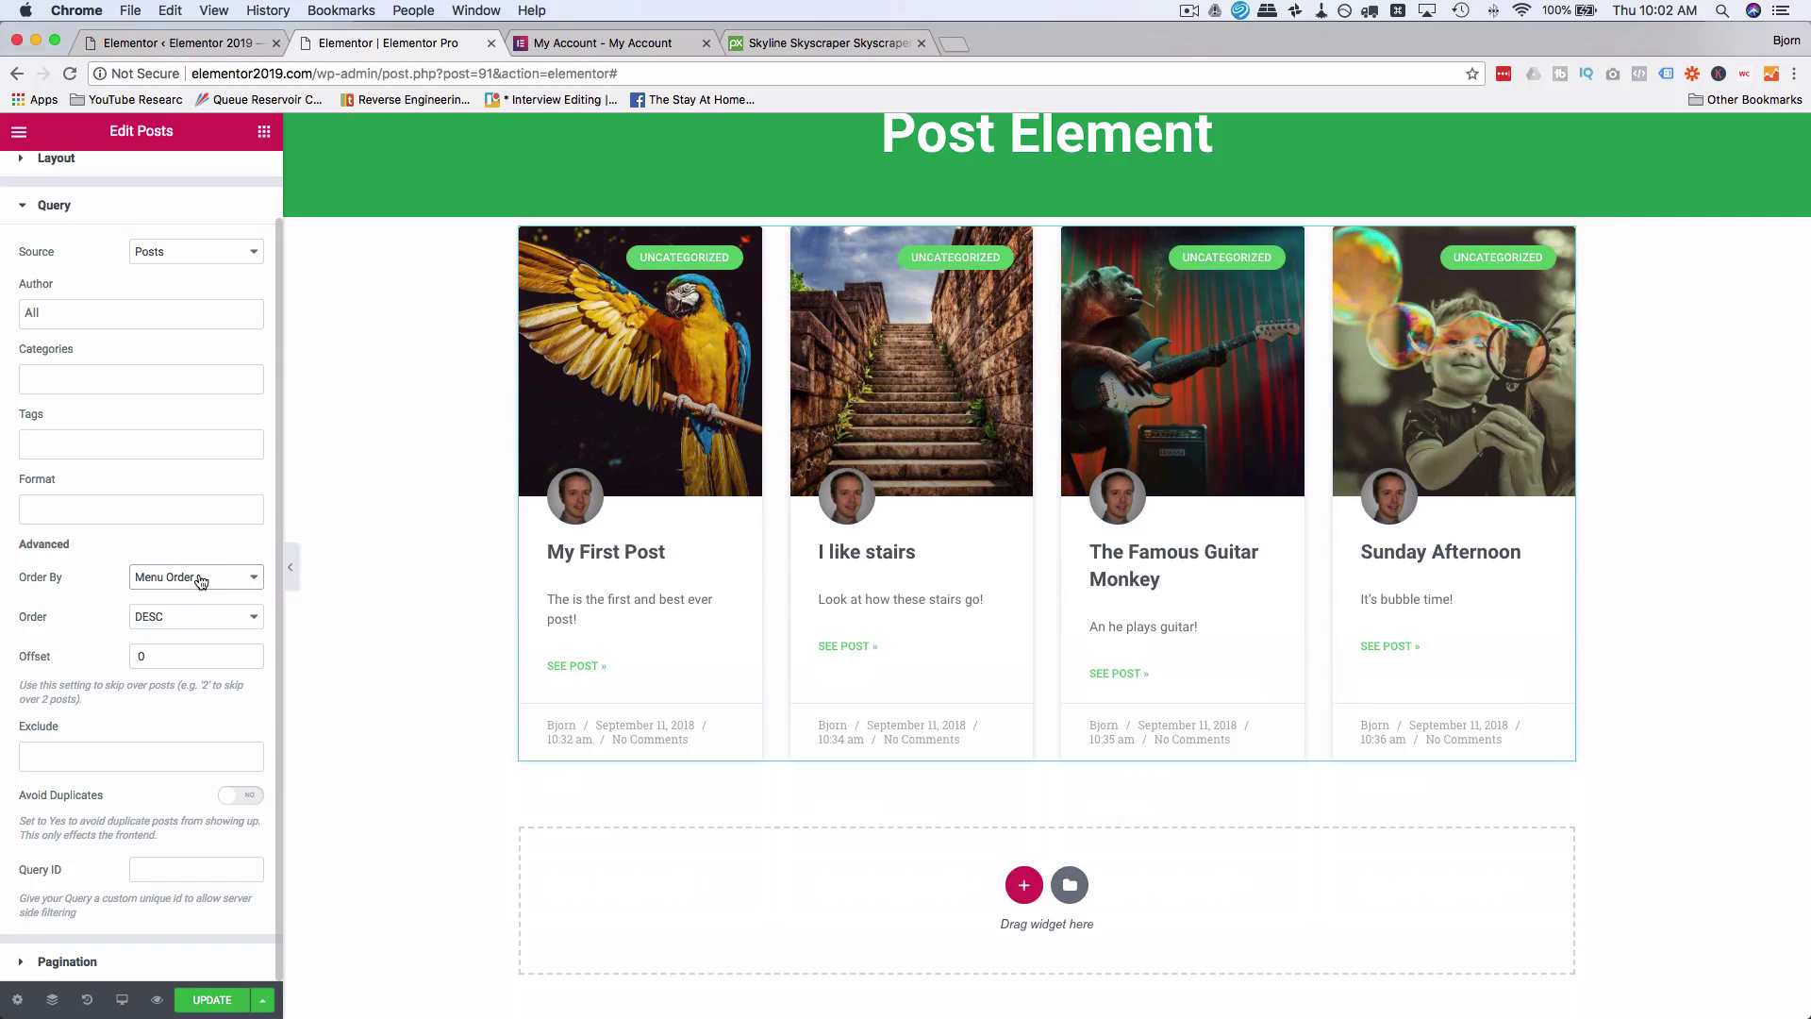
{"action": "left_click", "coordinate": [198, 577]}
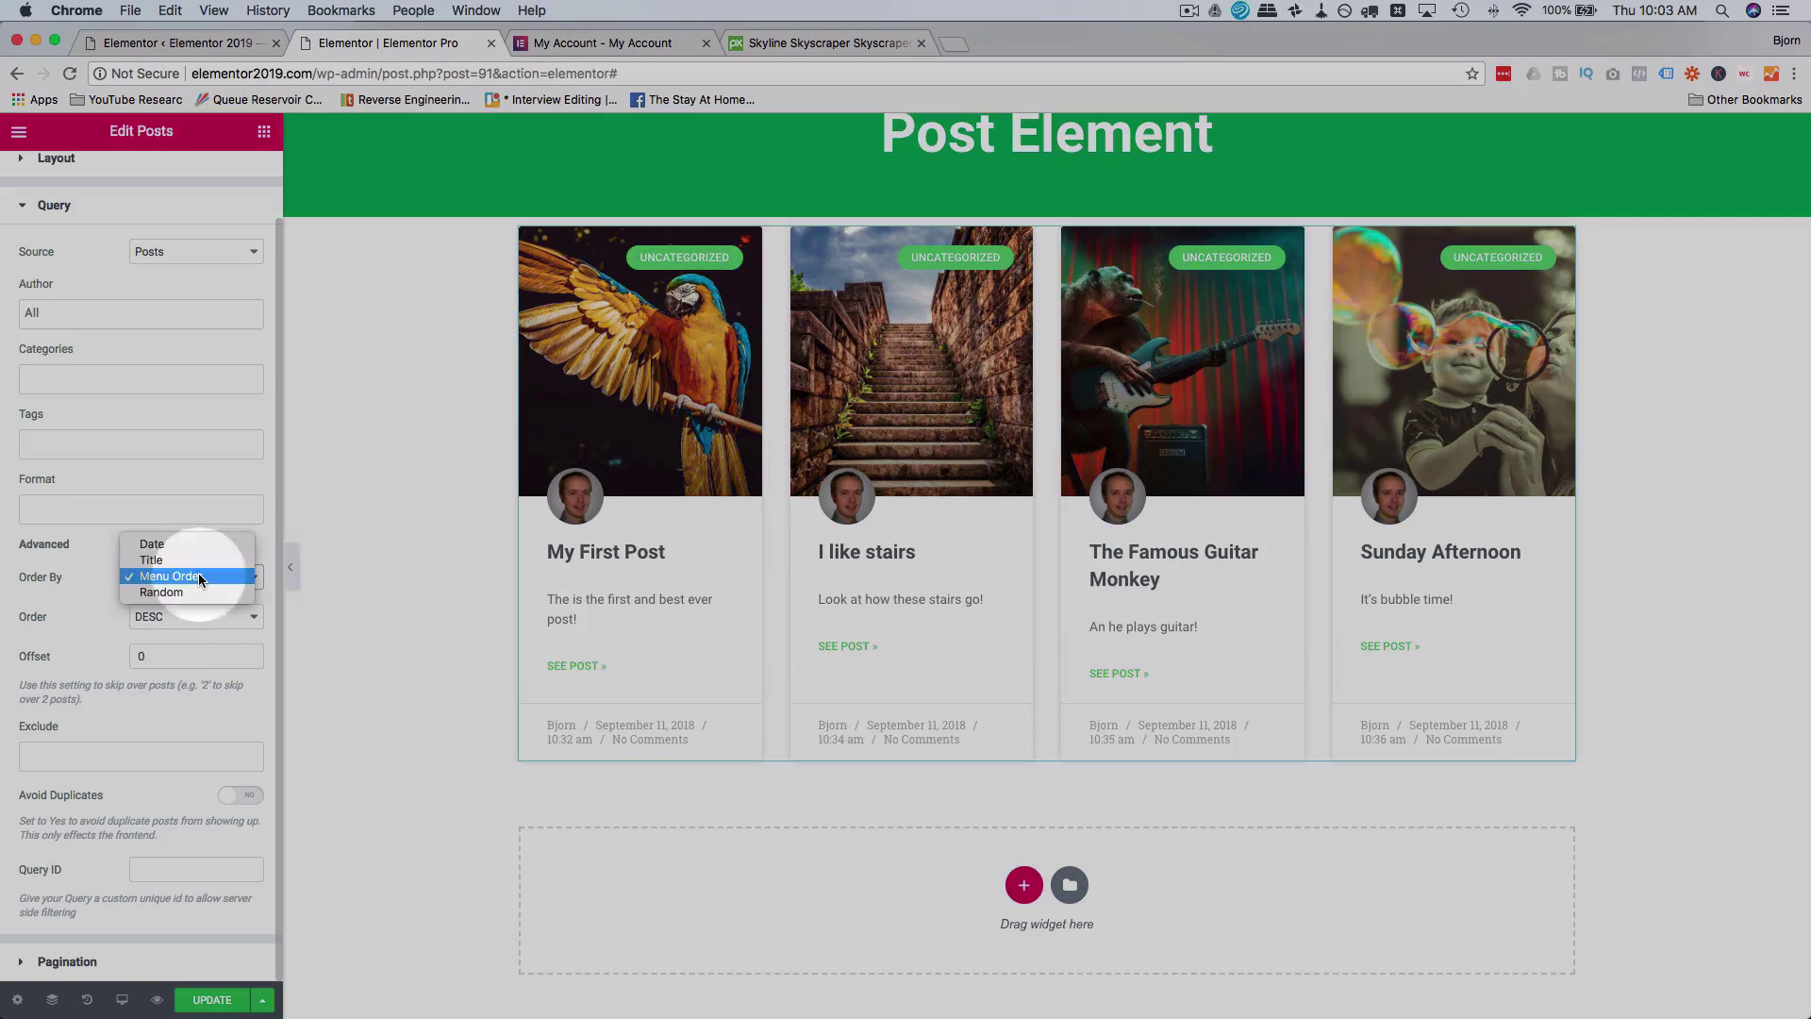
{"action": "left_click", "coordinate": [194, 592]}
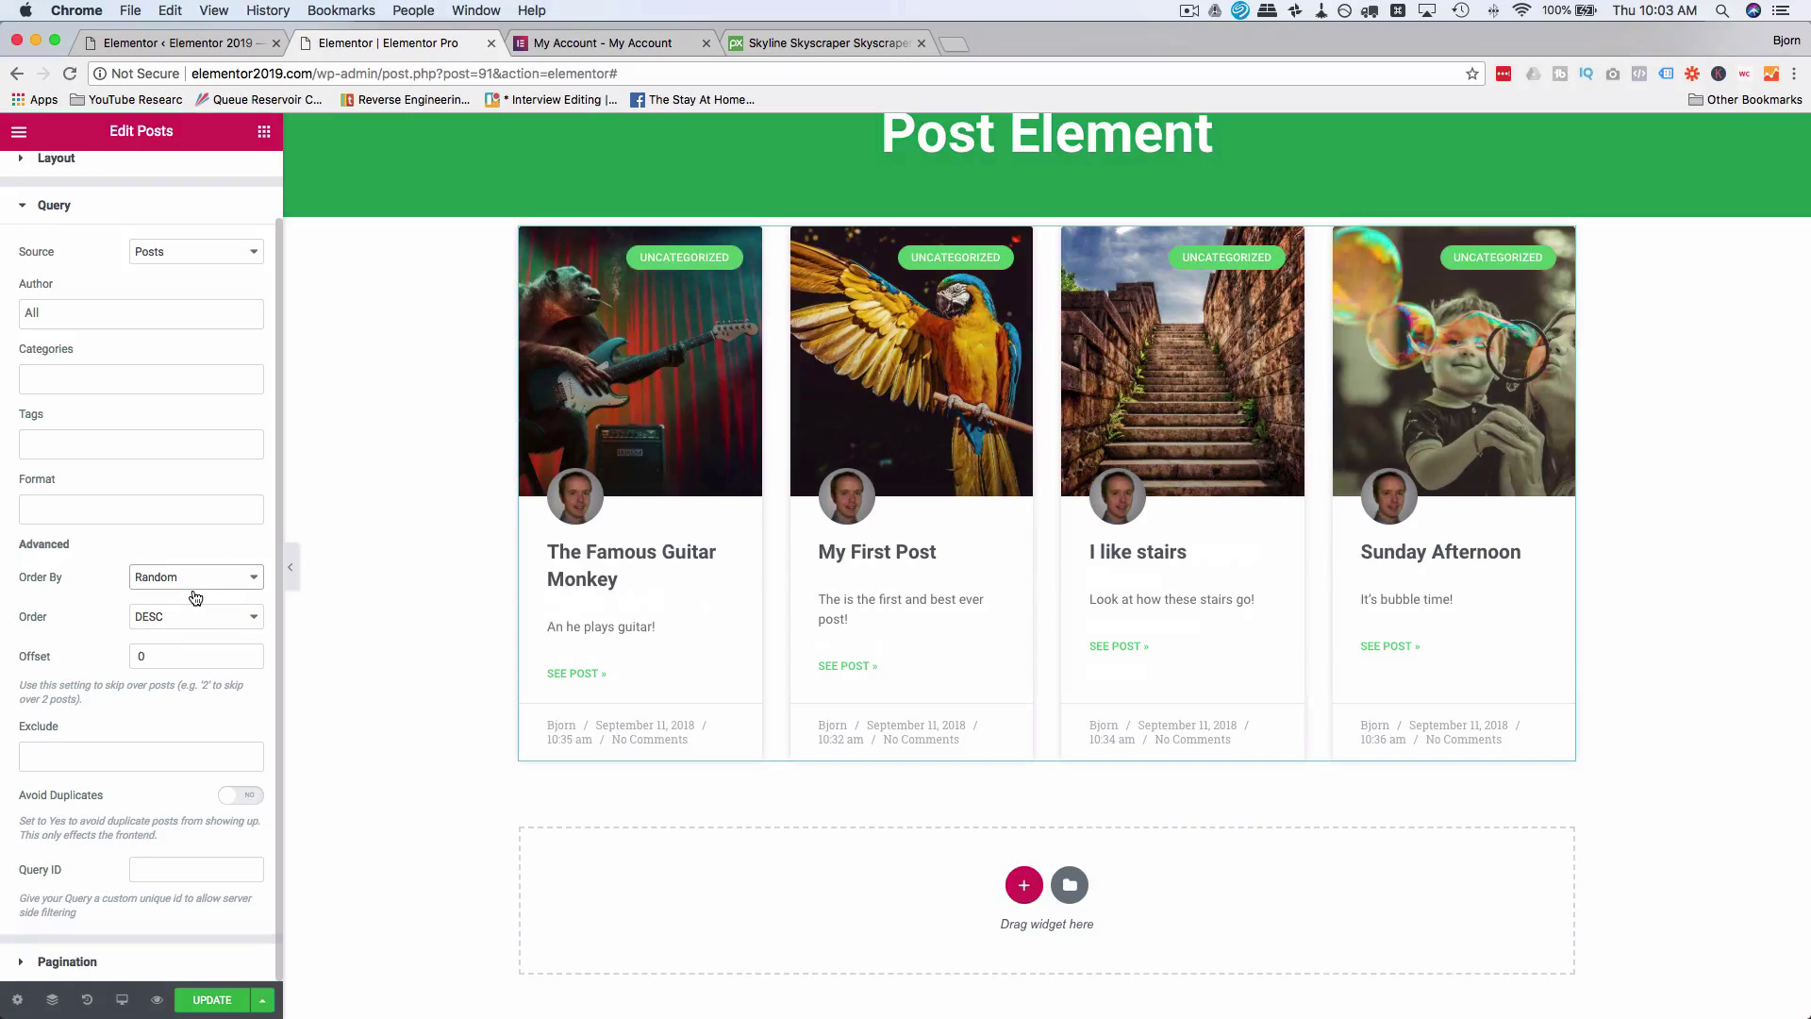
{"action": "left_click", "coordinate": [217, 578]}
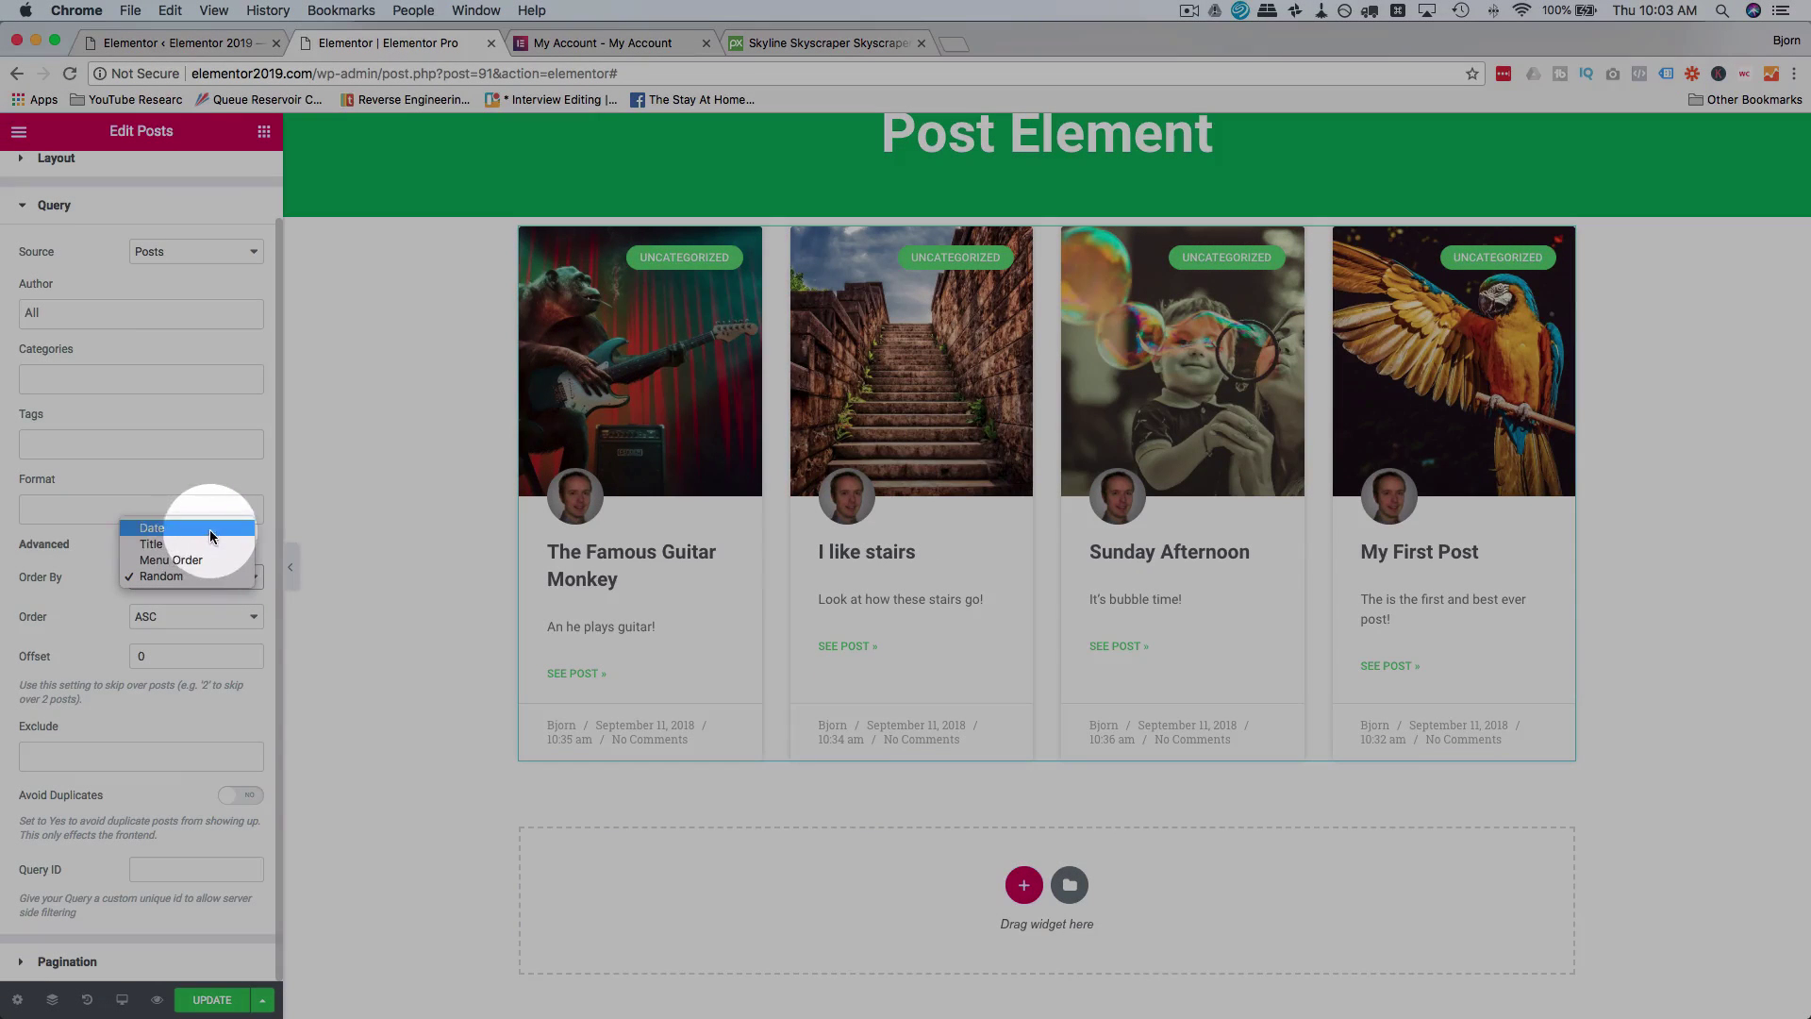
{"action": "left_click", "coordinate": [209, 530]}
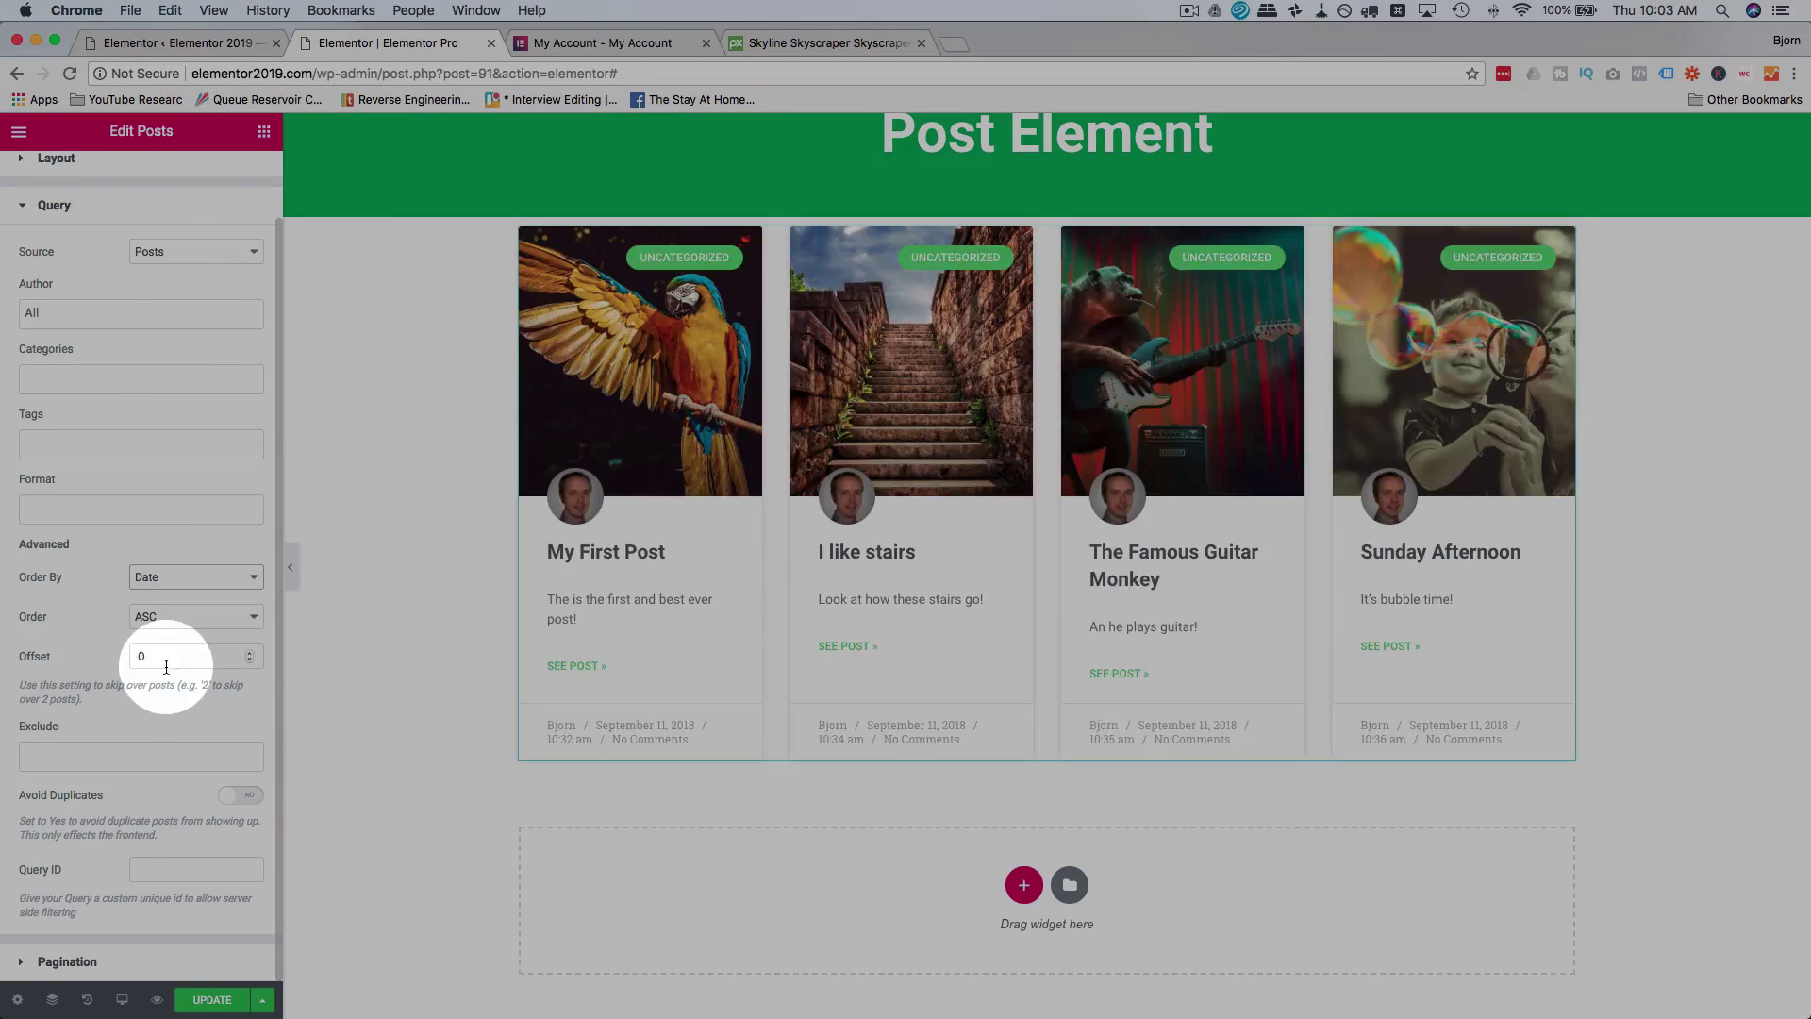
Set the post offset to 1, return it to 0 for comparison, and set it to 1 again.
{"action": "left_click", "coordinate": [195, 656]}
{"action": "left_click_drag", "start_coordinate": [195, 657], "coordinate": [124, 649]}
{"action": "type", "text": "1"}
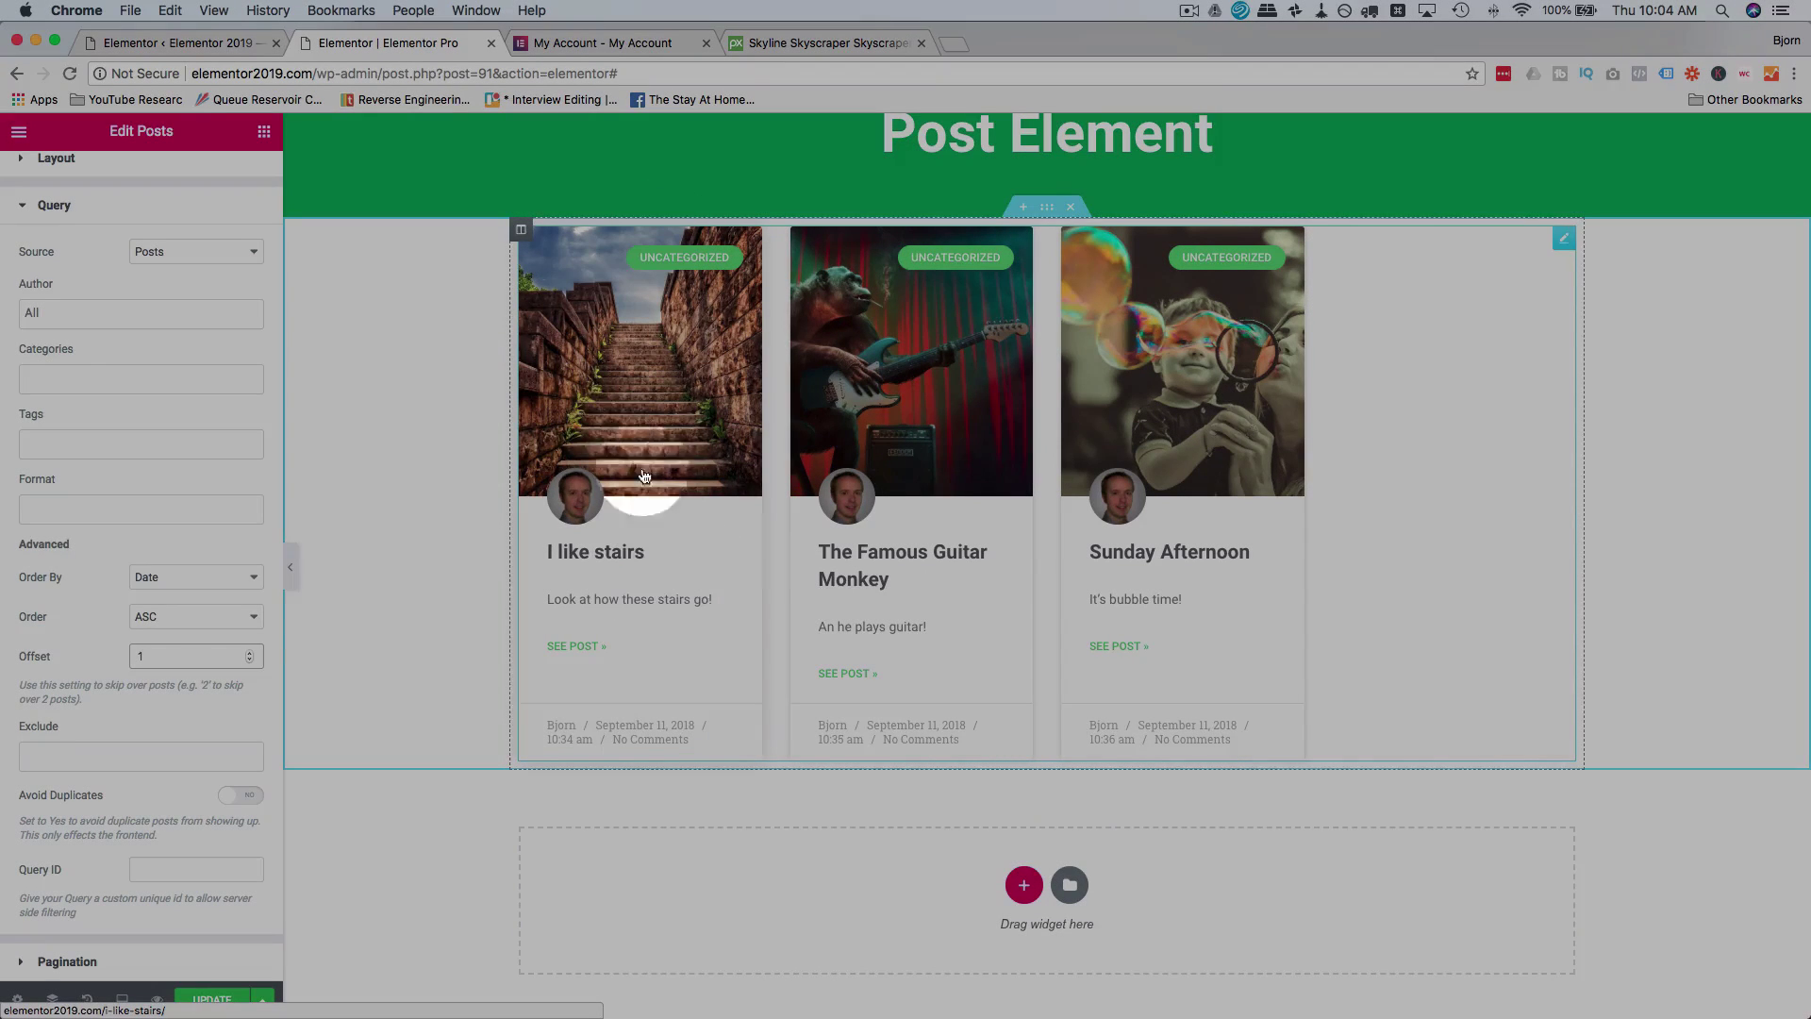
{"action": "key", "text": "BackSpace"}
{"action": "type", "text": "0"}
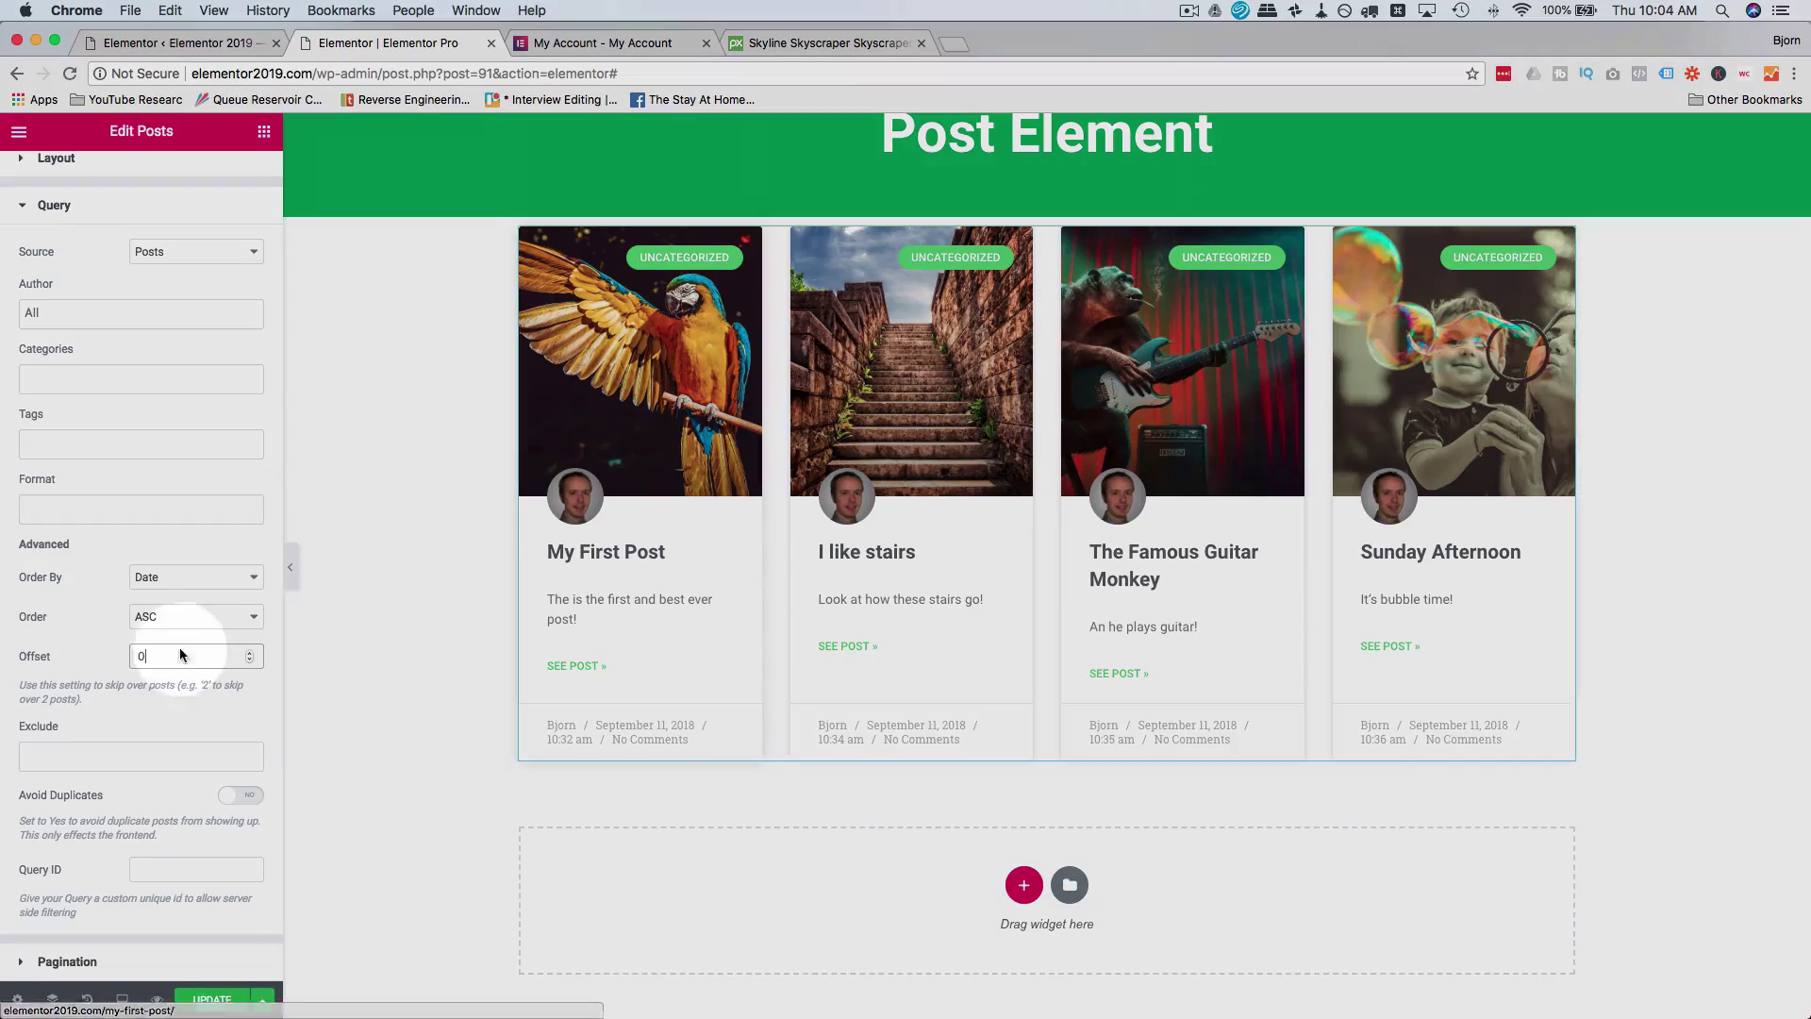
{"action": "key", "text": "BackSpace"}
{"action": "type", "text": "1"}
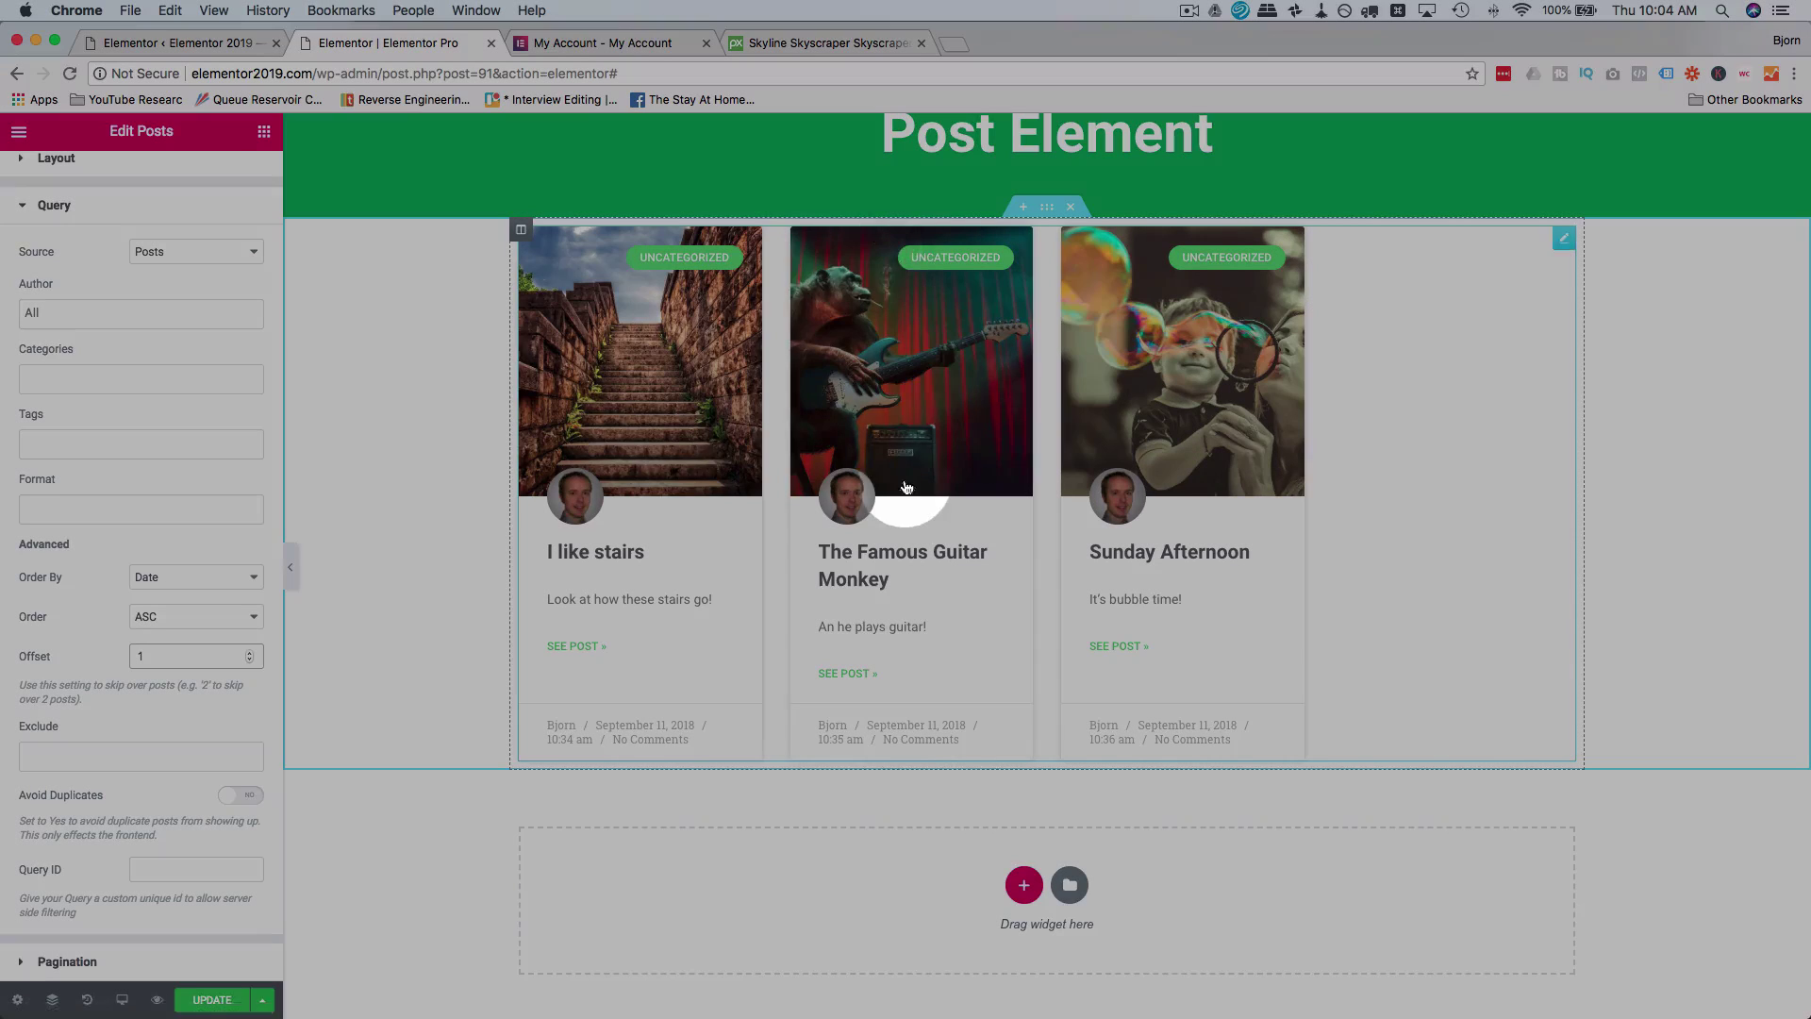
Set the Posts widget's layout to 3 columns.
{"action": "scroll", "coordinate": [140, 302], "scroll_direction": "up", "scroll_amount": 2}
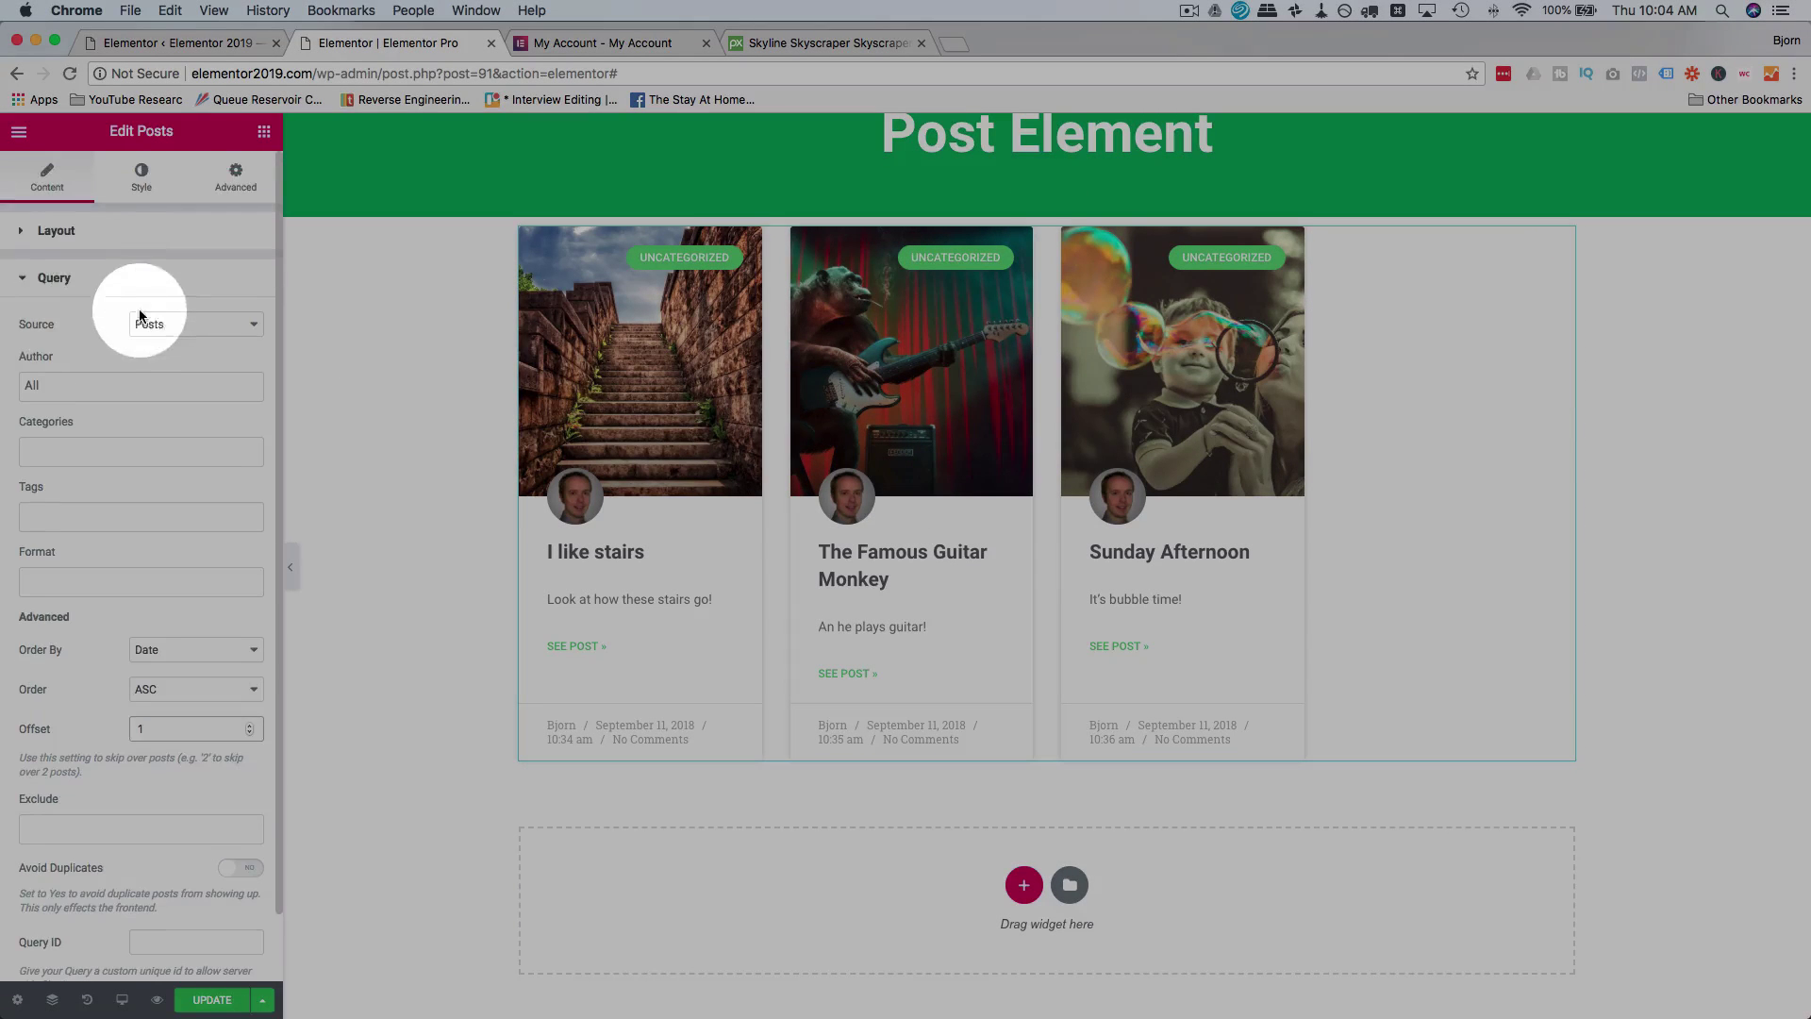
{"action": "left_click", "coordinate": [38, 231]}
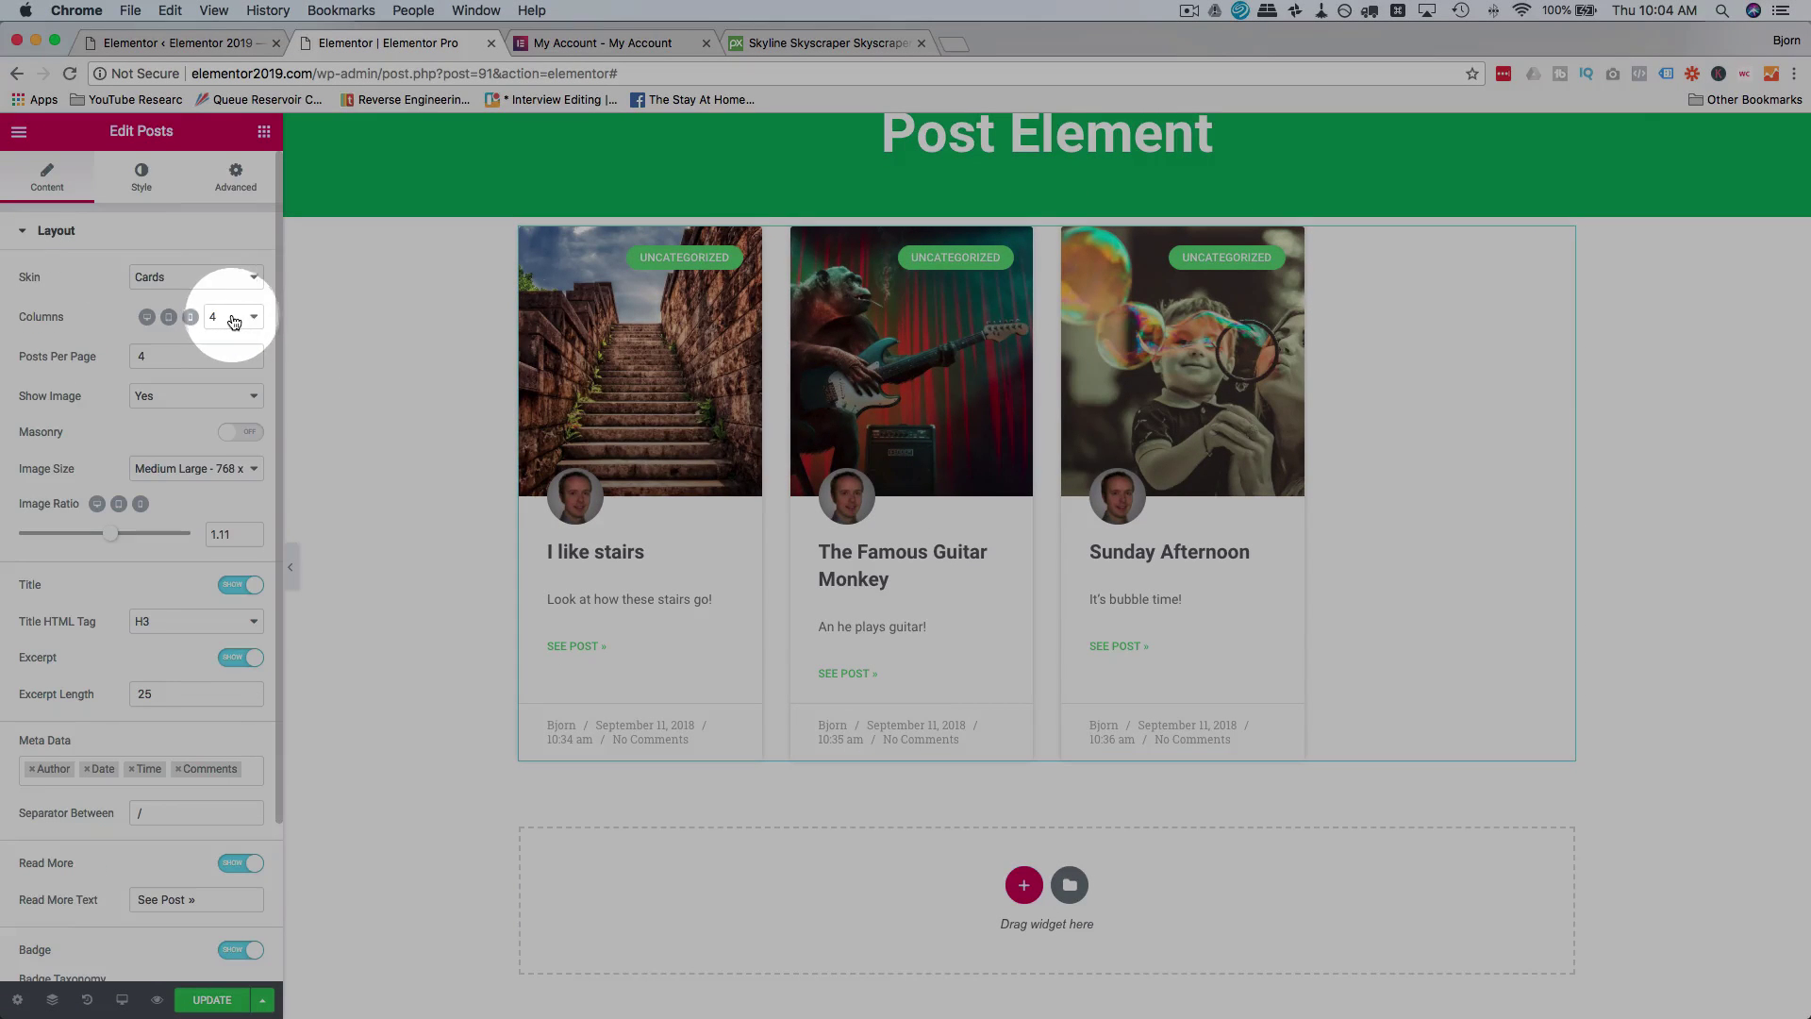
{"action": "left_click", "coordinate": [226, 316]}
{"action": "left_click", "coordinate": [226, 316]}
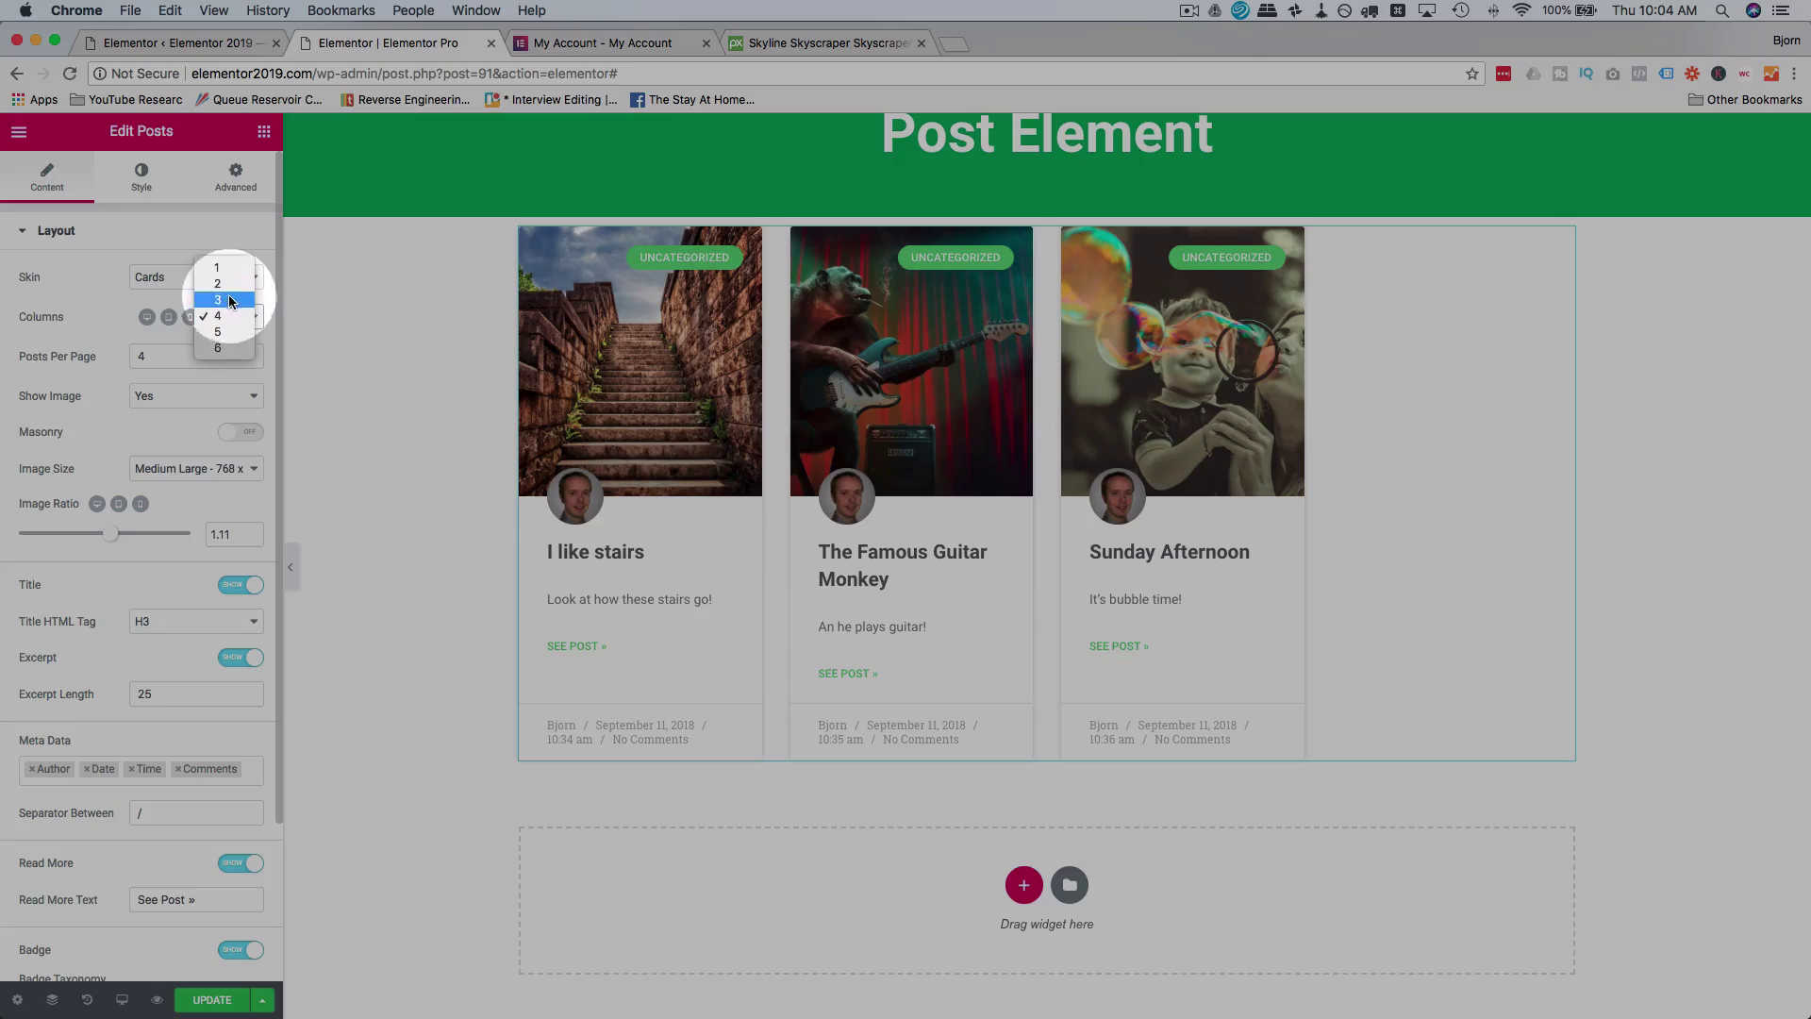
{"action": "left_click", "coordinate": [229, 300]}
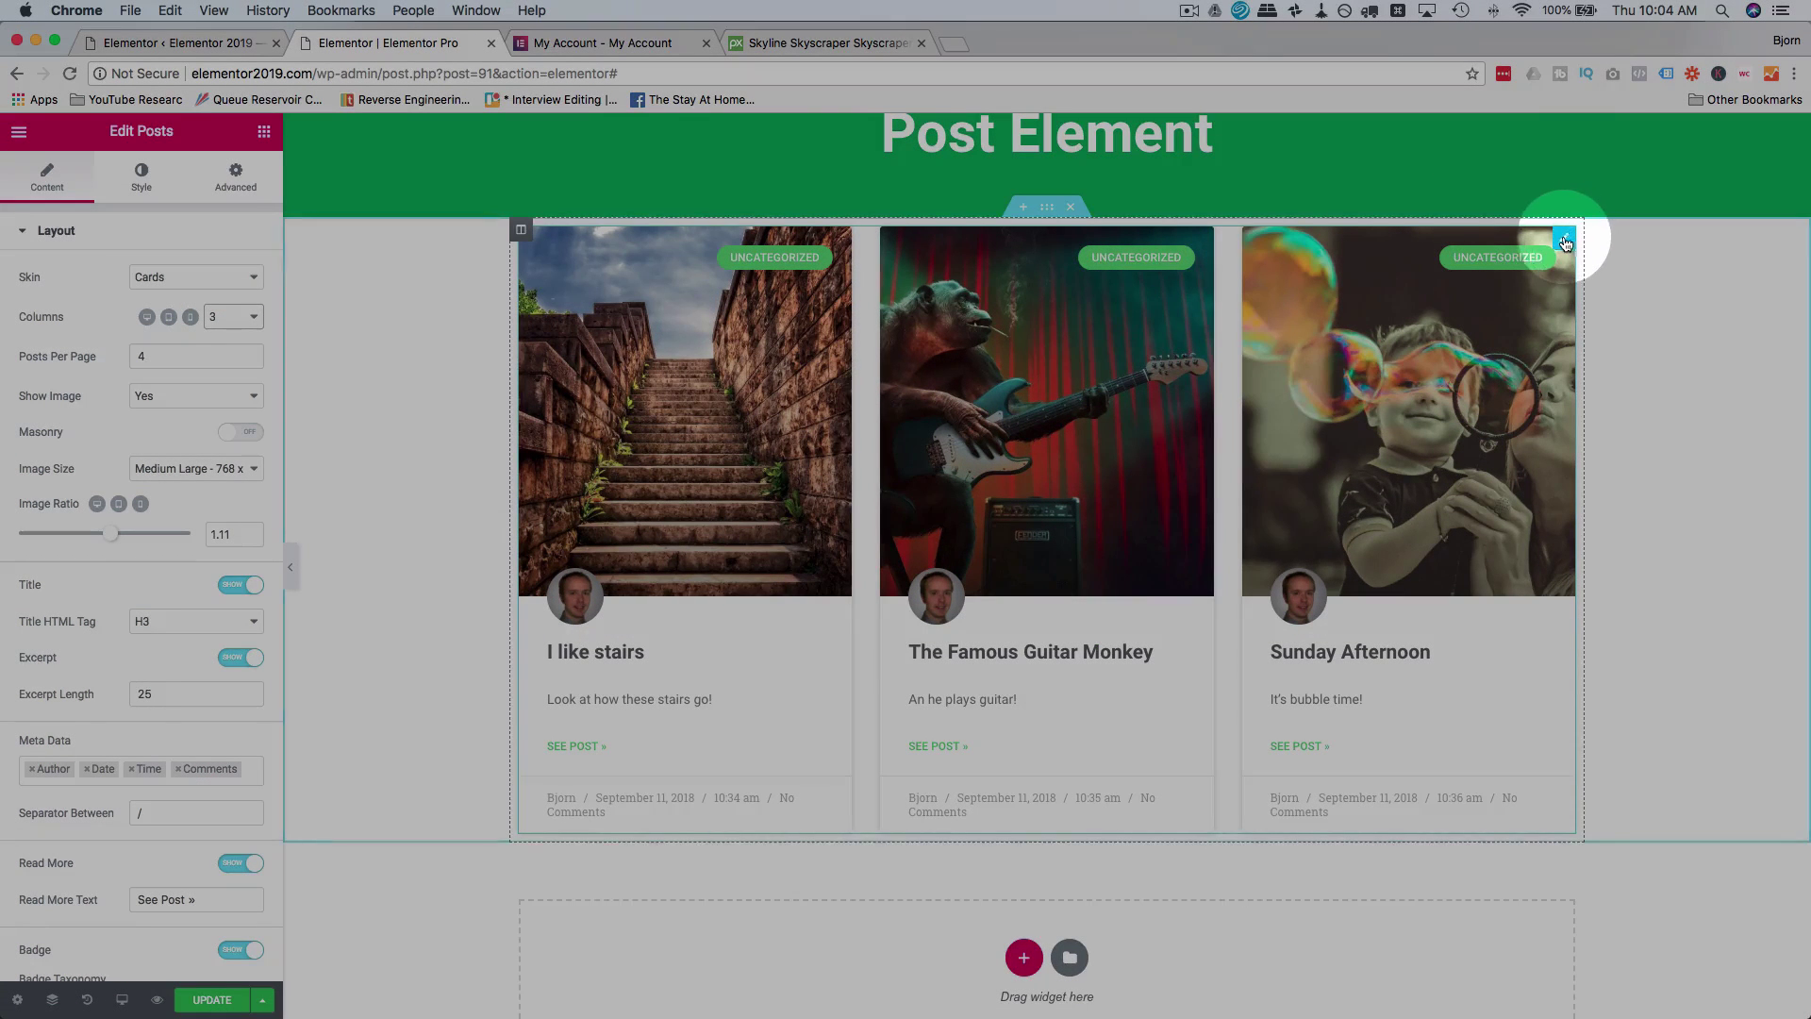
Duplicate the Posts widget and set the upper copy to 1 column with 1 post per page.
{"action": "right_click", "coordinate": [1563, 238]}
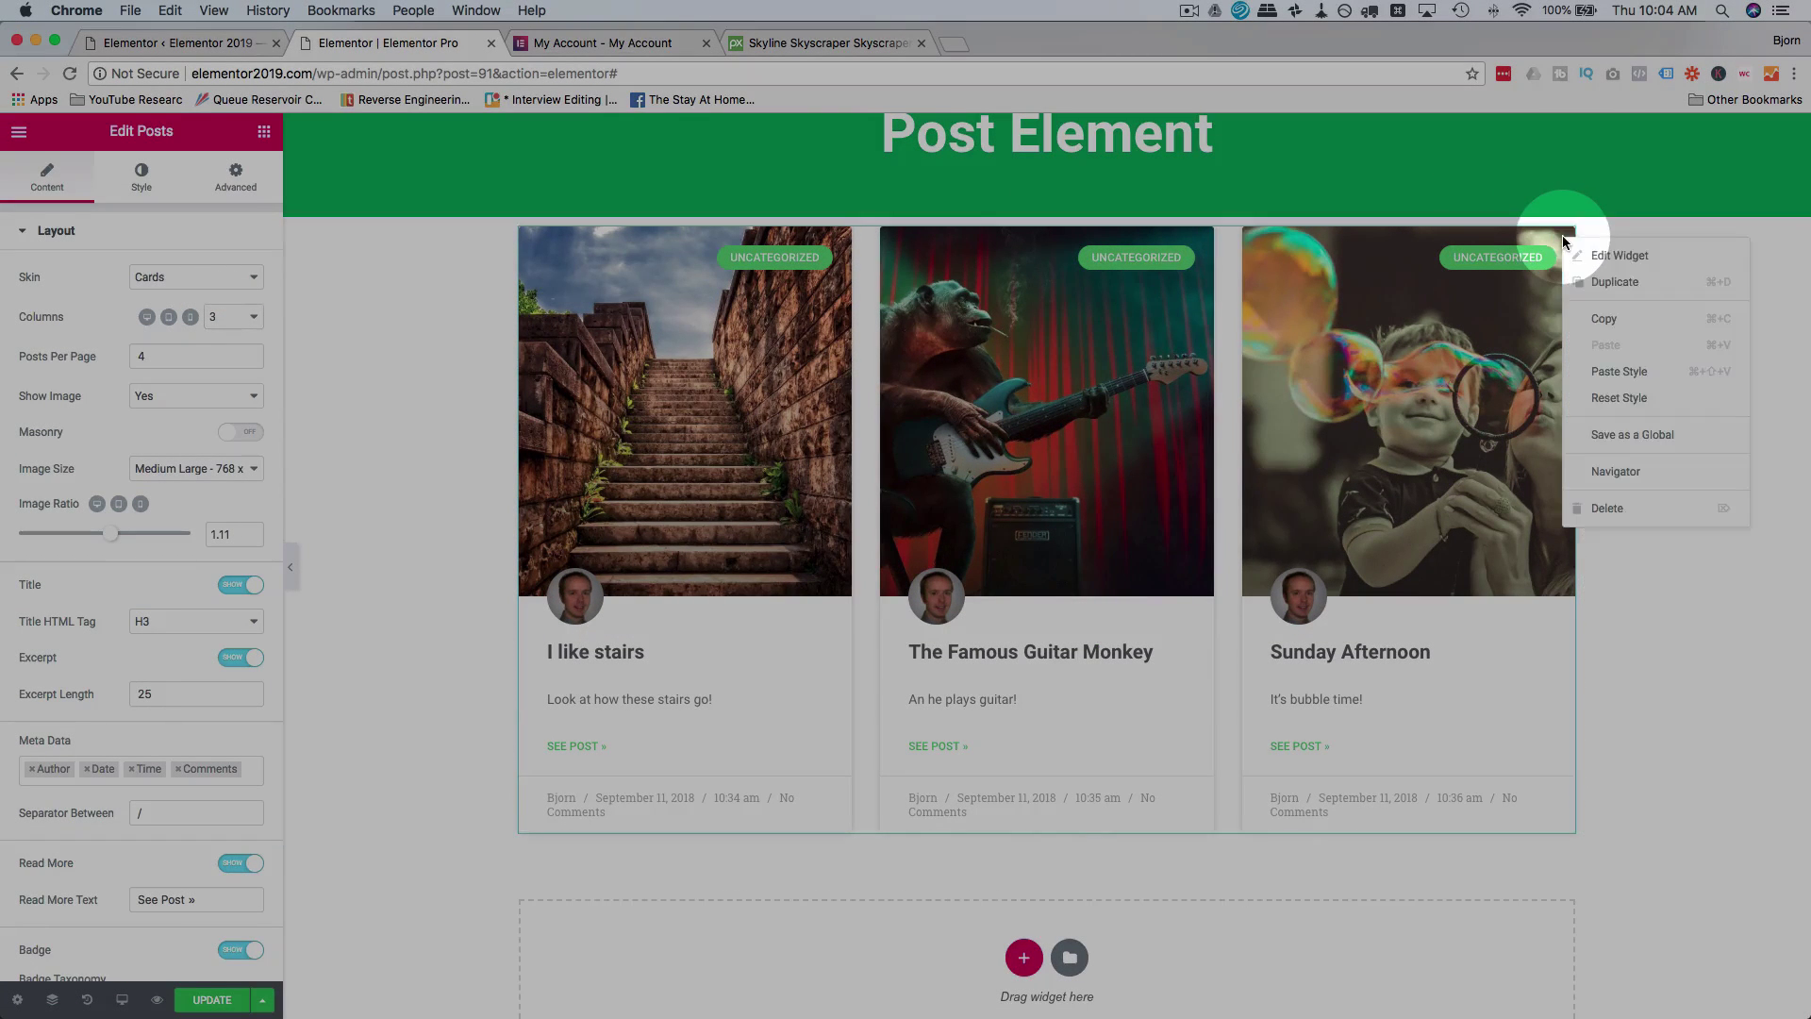
{"action": "left_click", "coordinate": [1622, 279]}
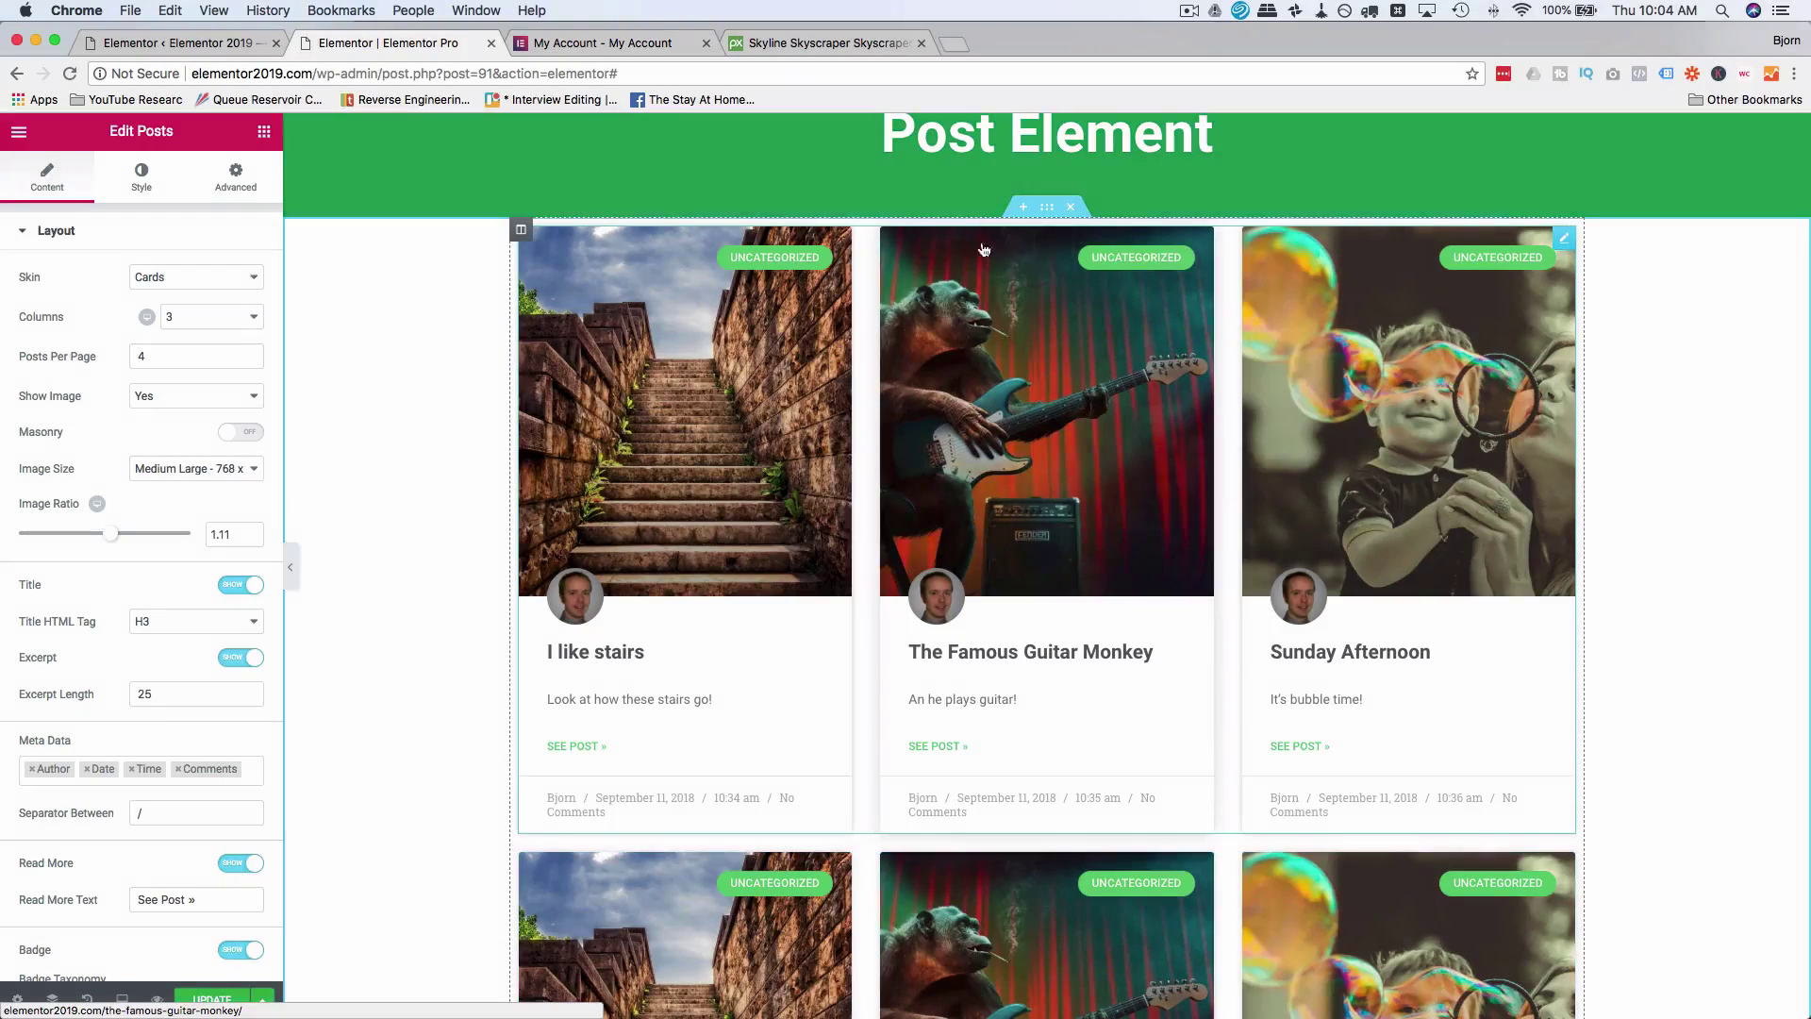
{"action": "left_click", "coordinate": [161, 319]}
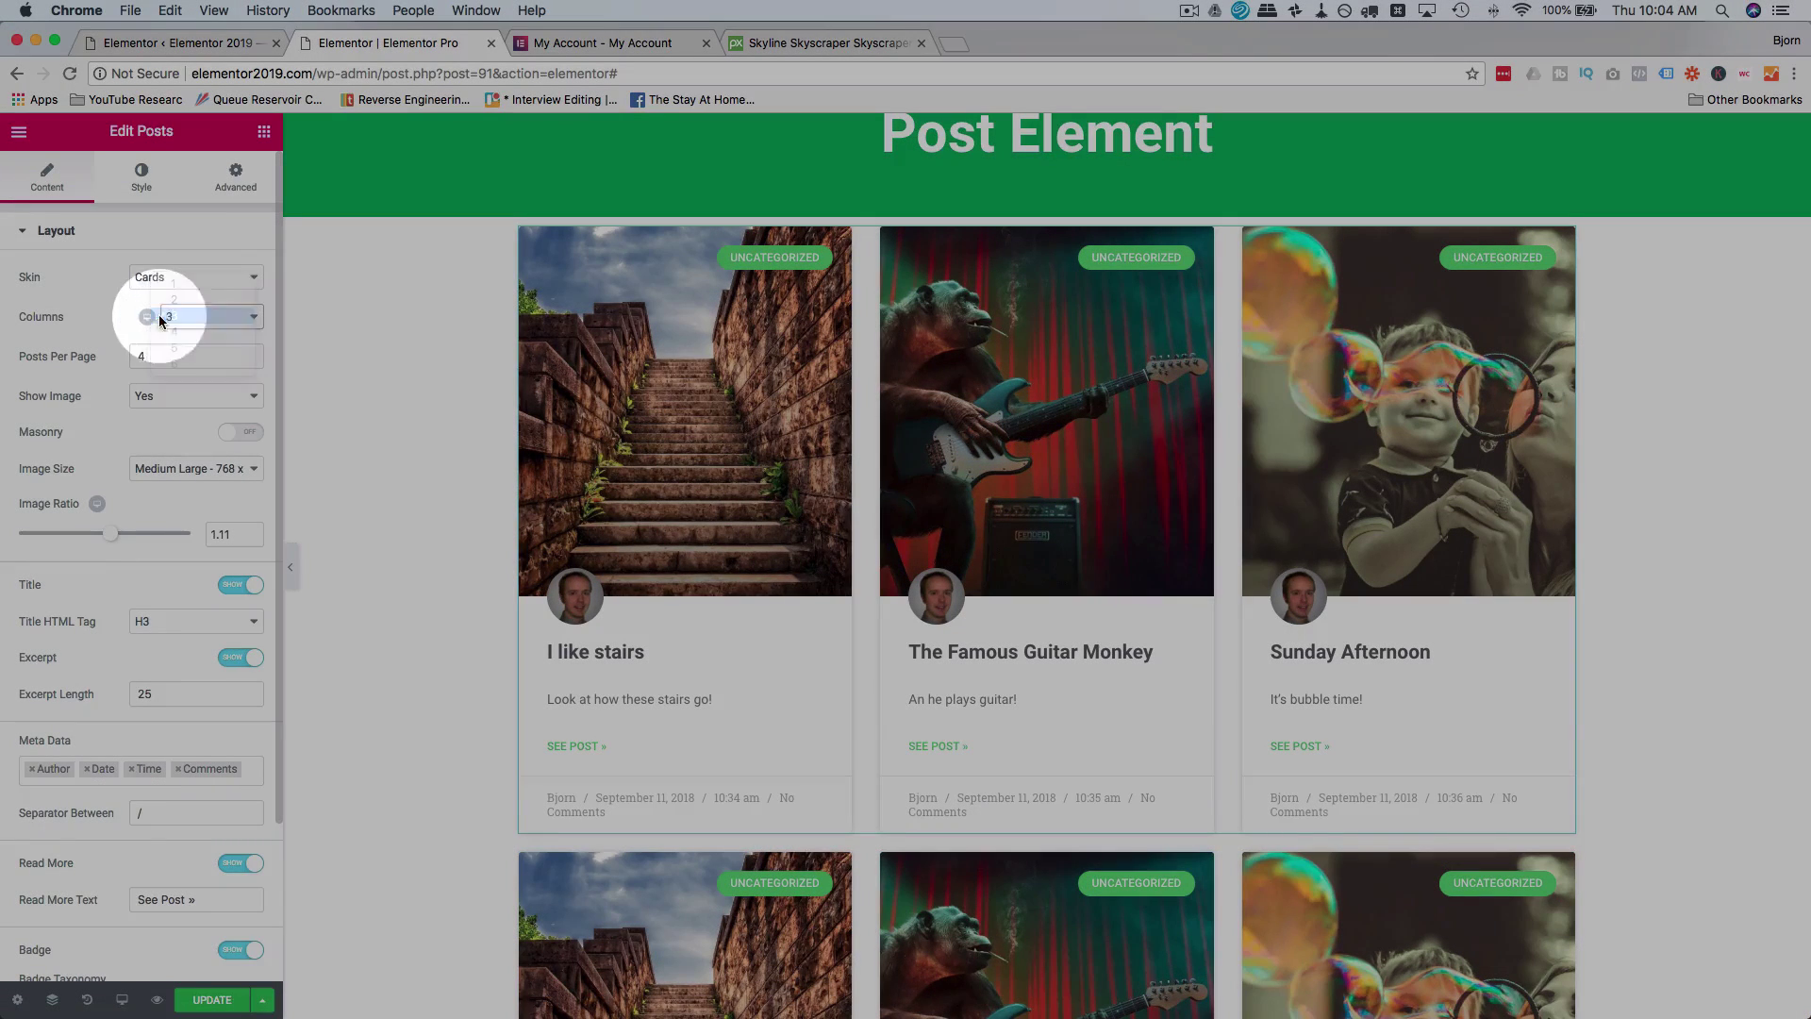
{"action": "left_click", "coordinate": [178, 275]}
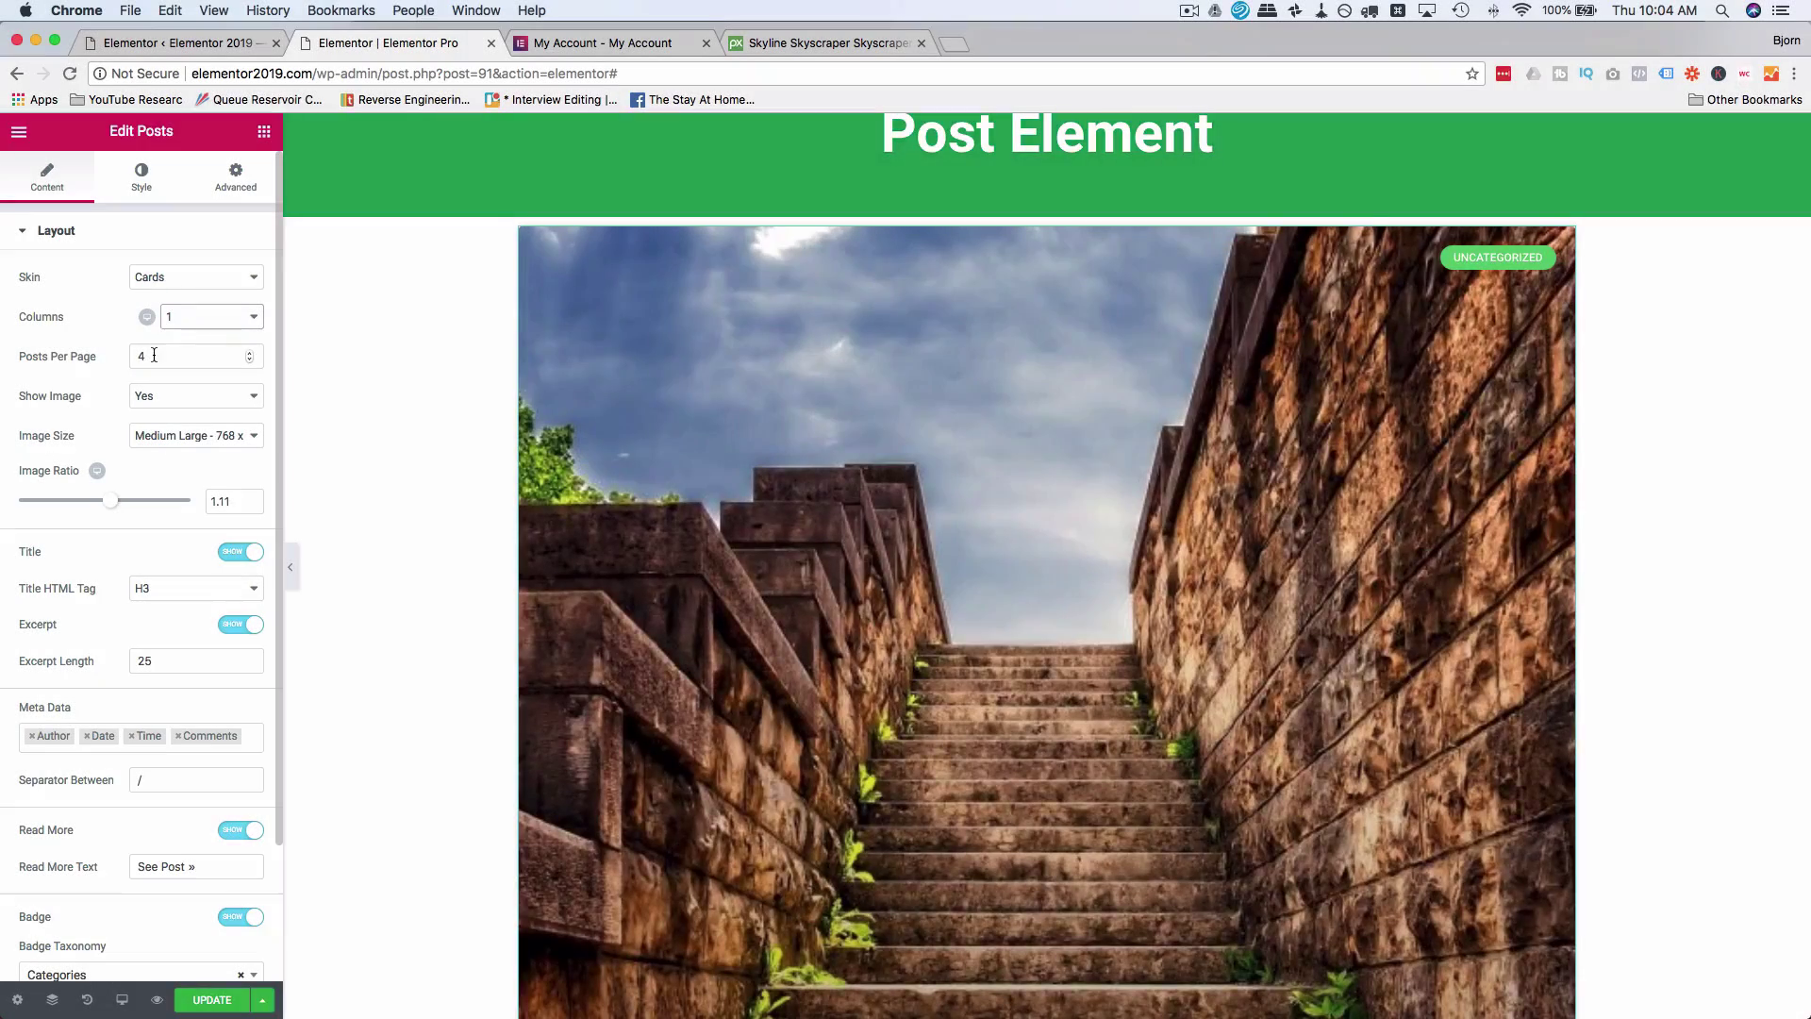
{"action": "double_click", "coordinate": [153, 355]}
{"action": "type", "text": "1"}
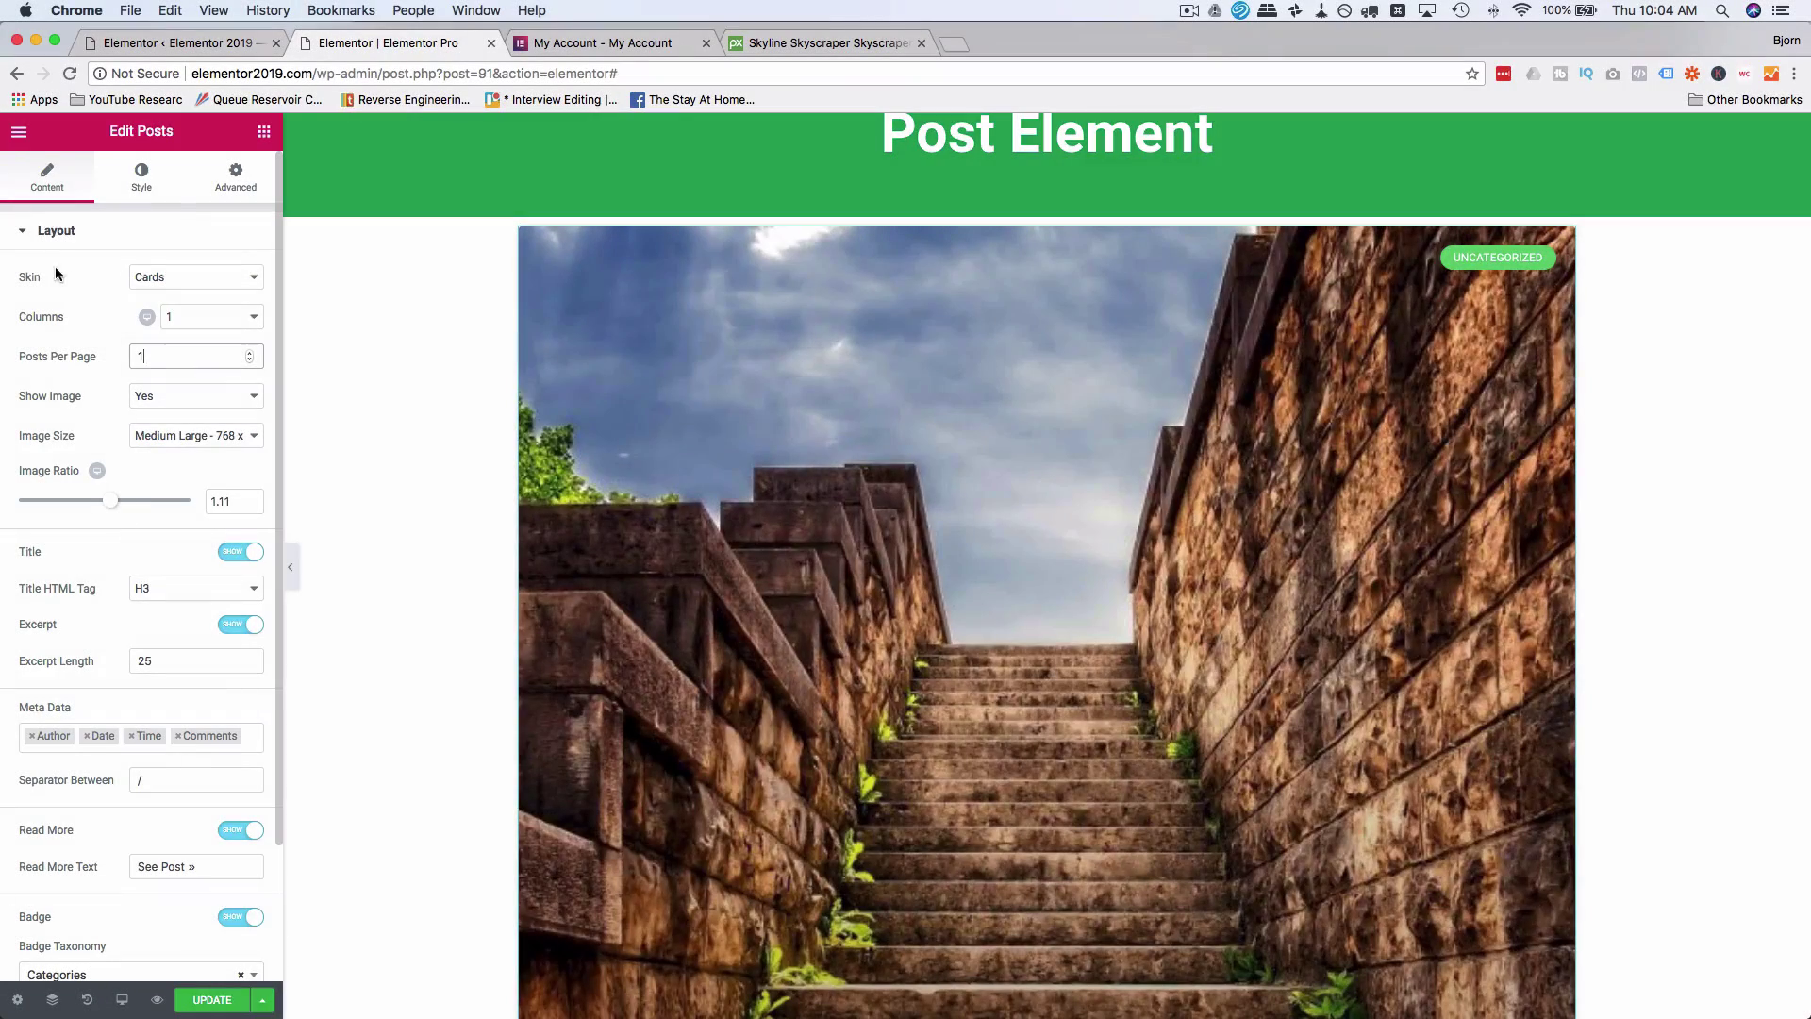
Set the upper Posts widget's query offset to 0 and reduce its image ratio to 0.38.
{"action": "left_click", "coordinate": [30, 230]}
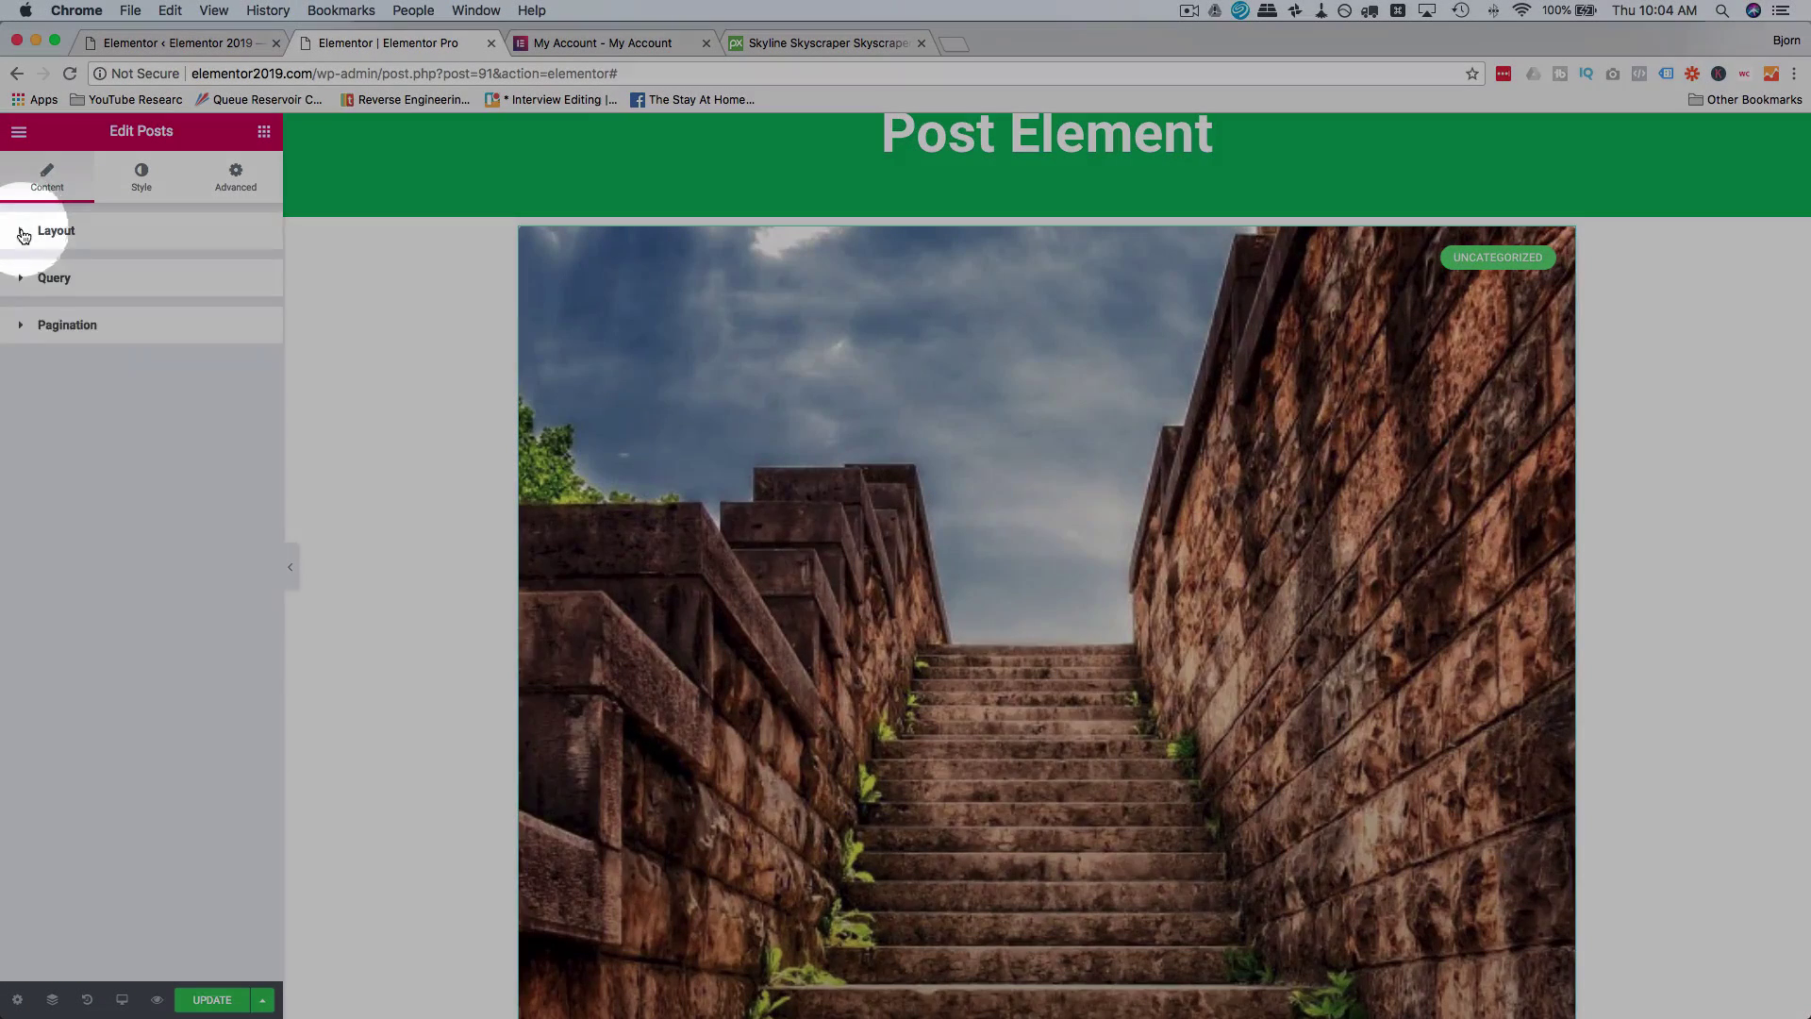
{"action": "left_click", "coordinate": [28, 283]}
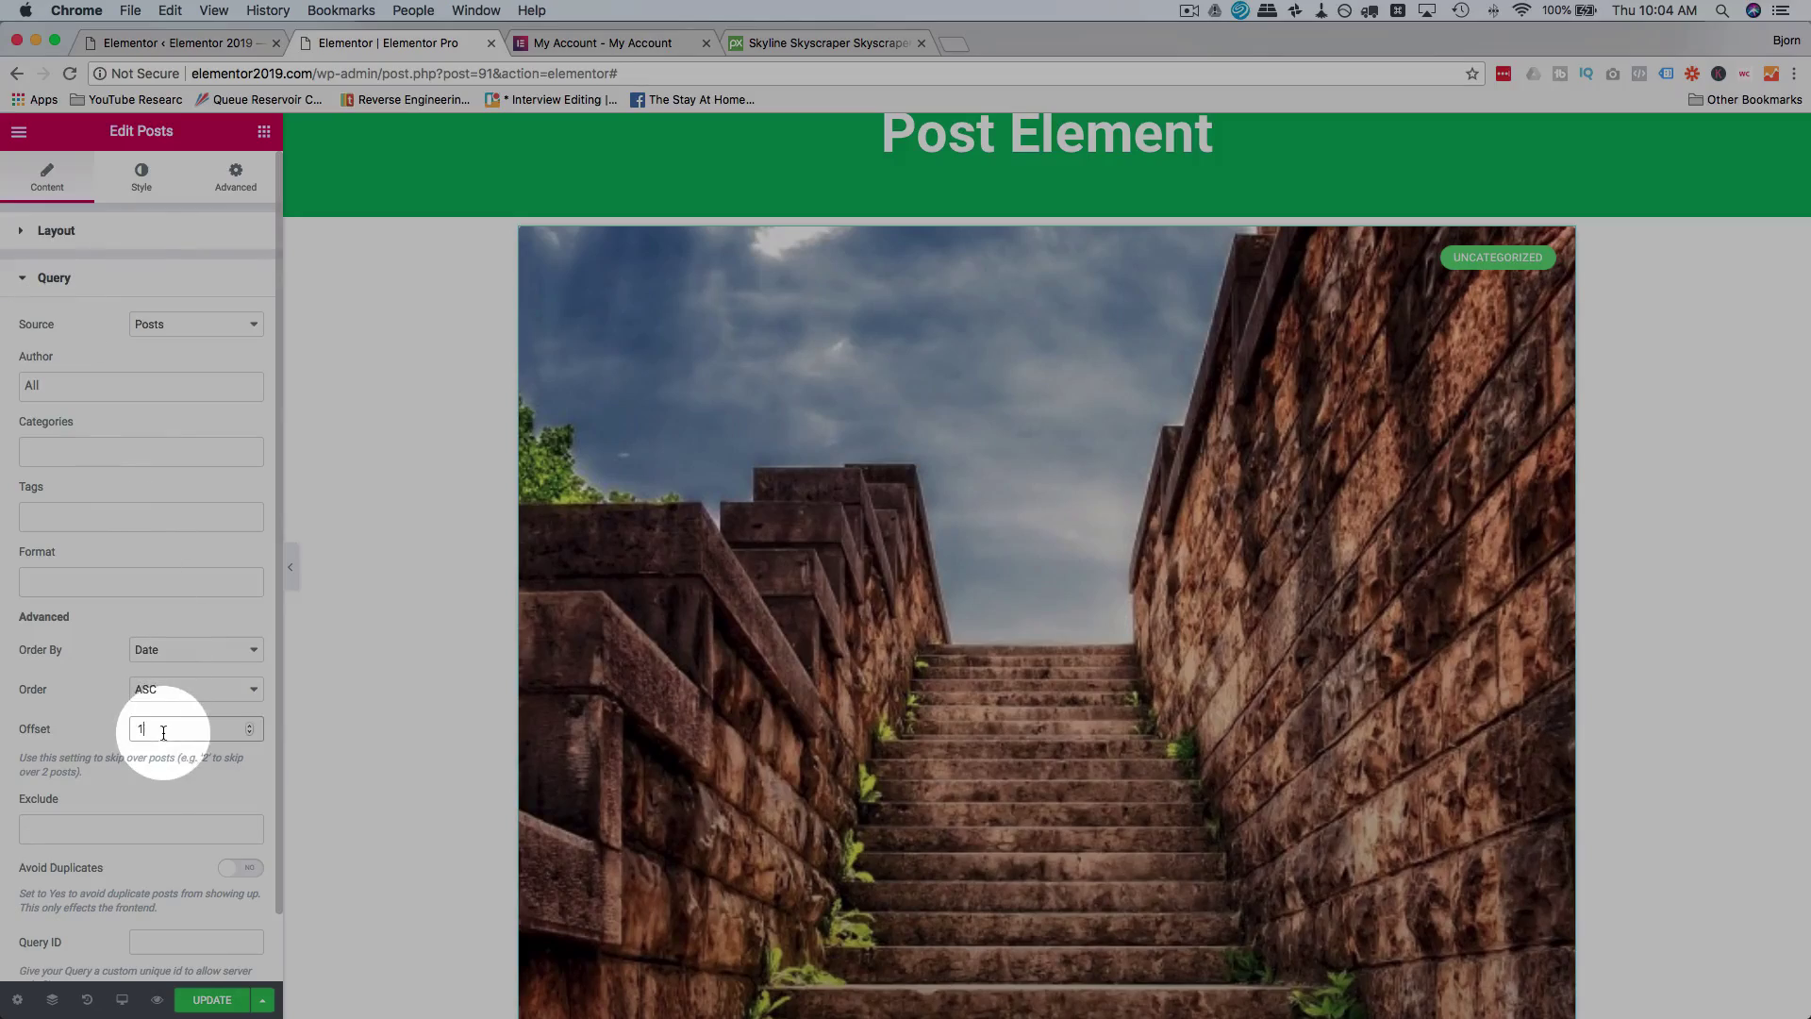
{"action": "type", "text": "0"}
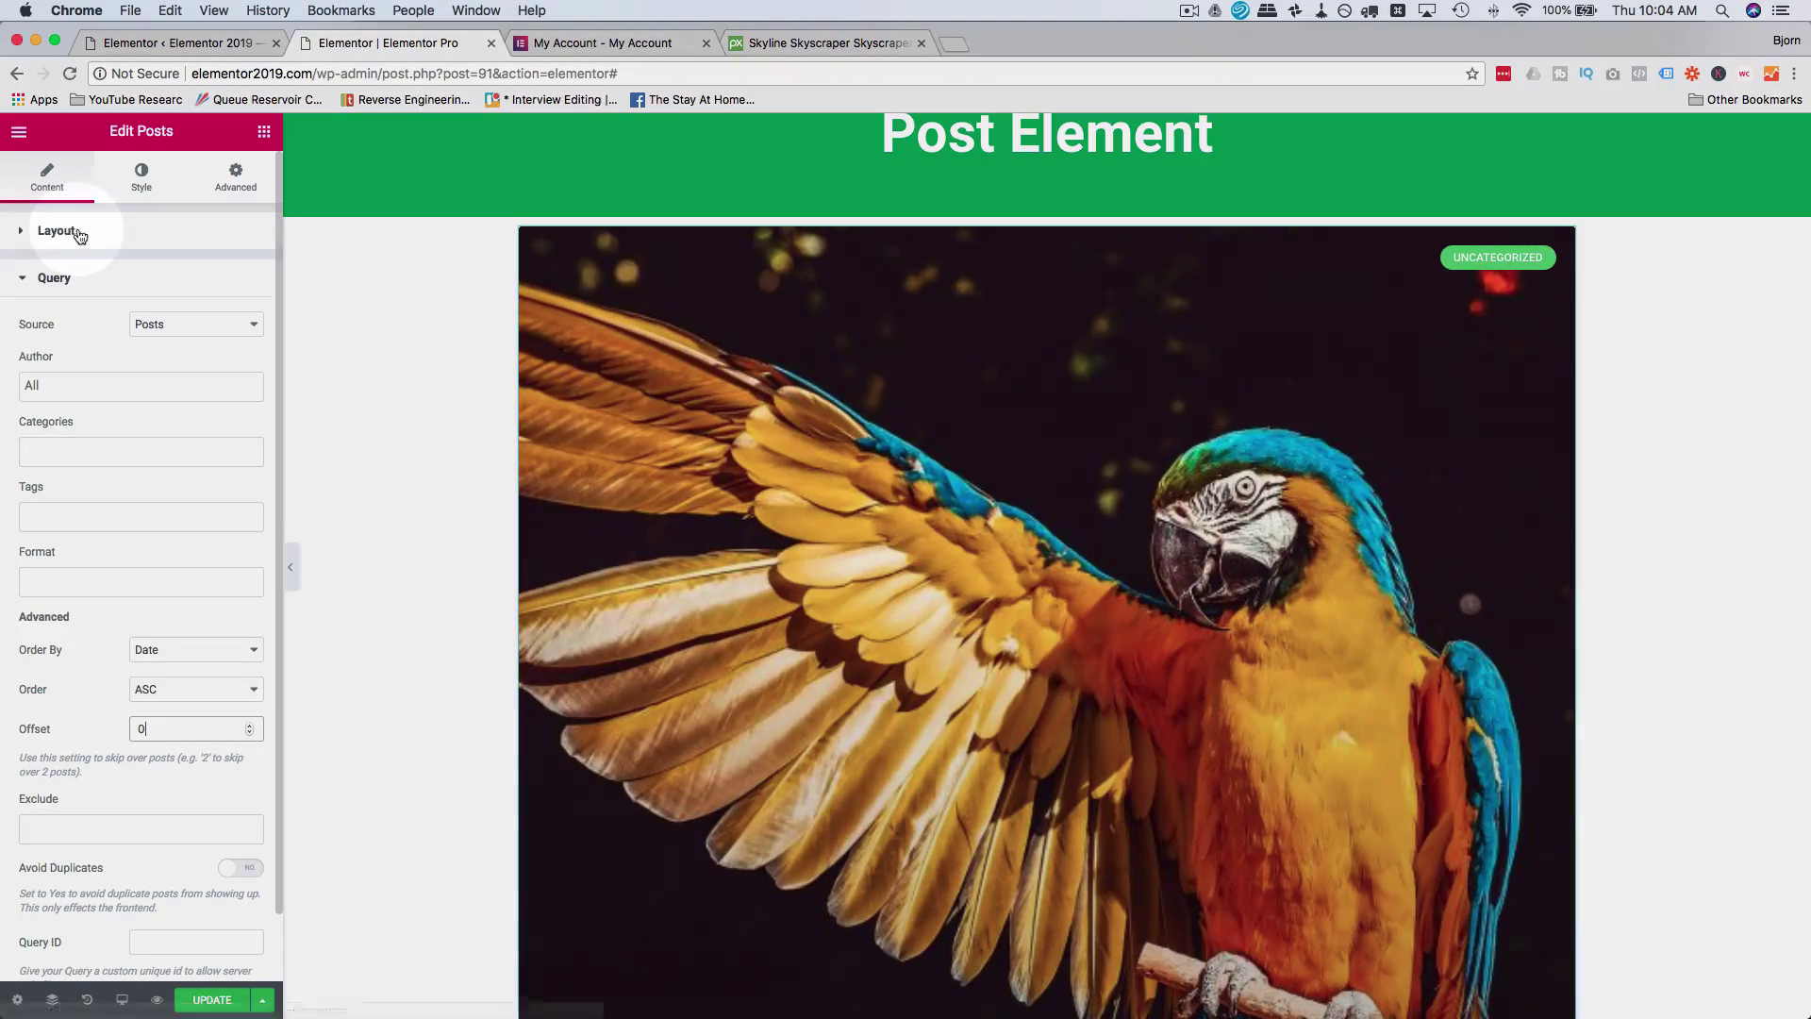
{"action": "left_click", "coordinate": [80, 235]}
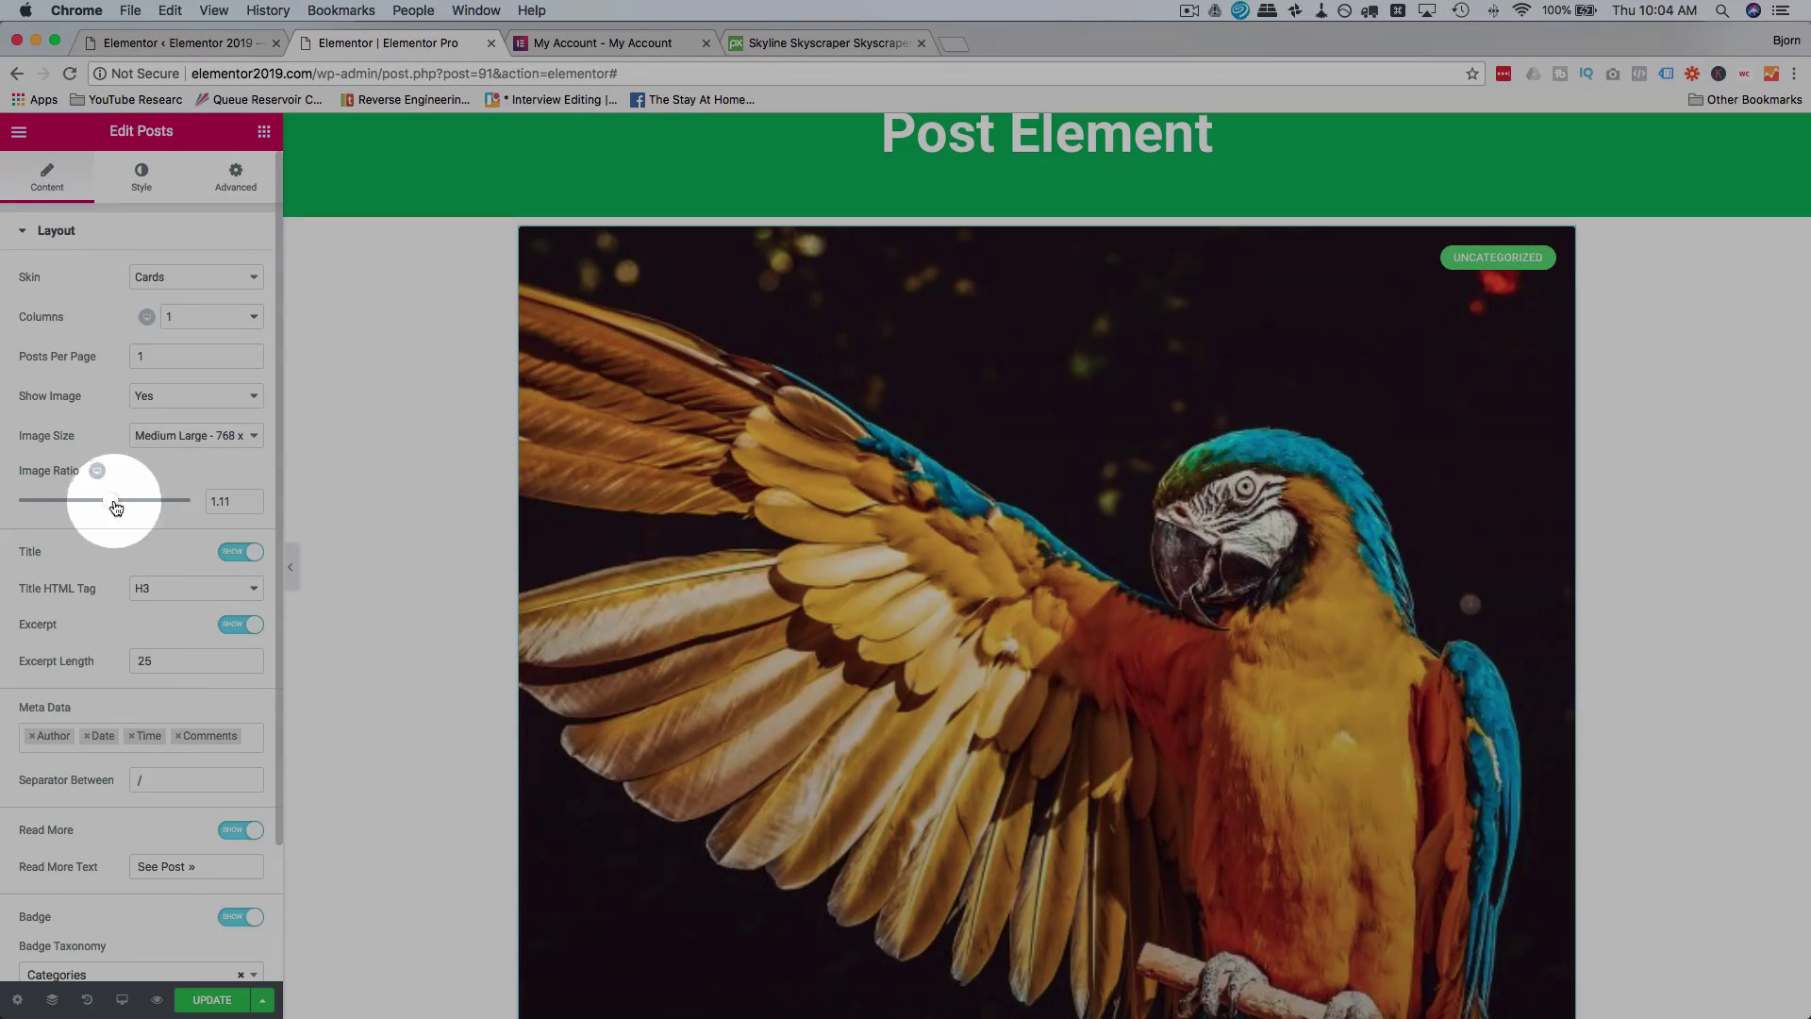
{"action": "left_click_drag", "start_coordinate": [101, 507], "coordinate": [44, 502]}
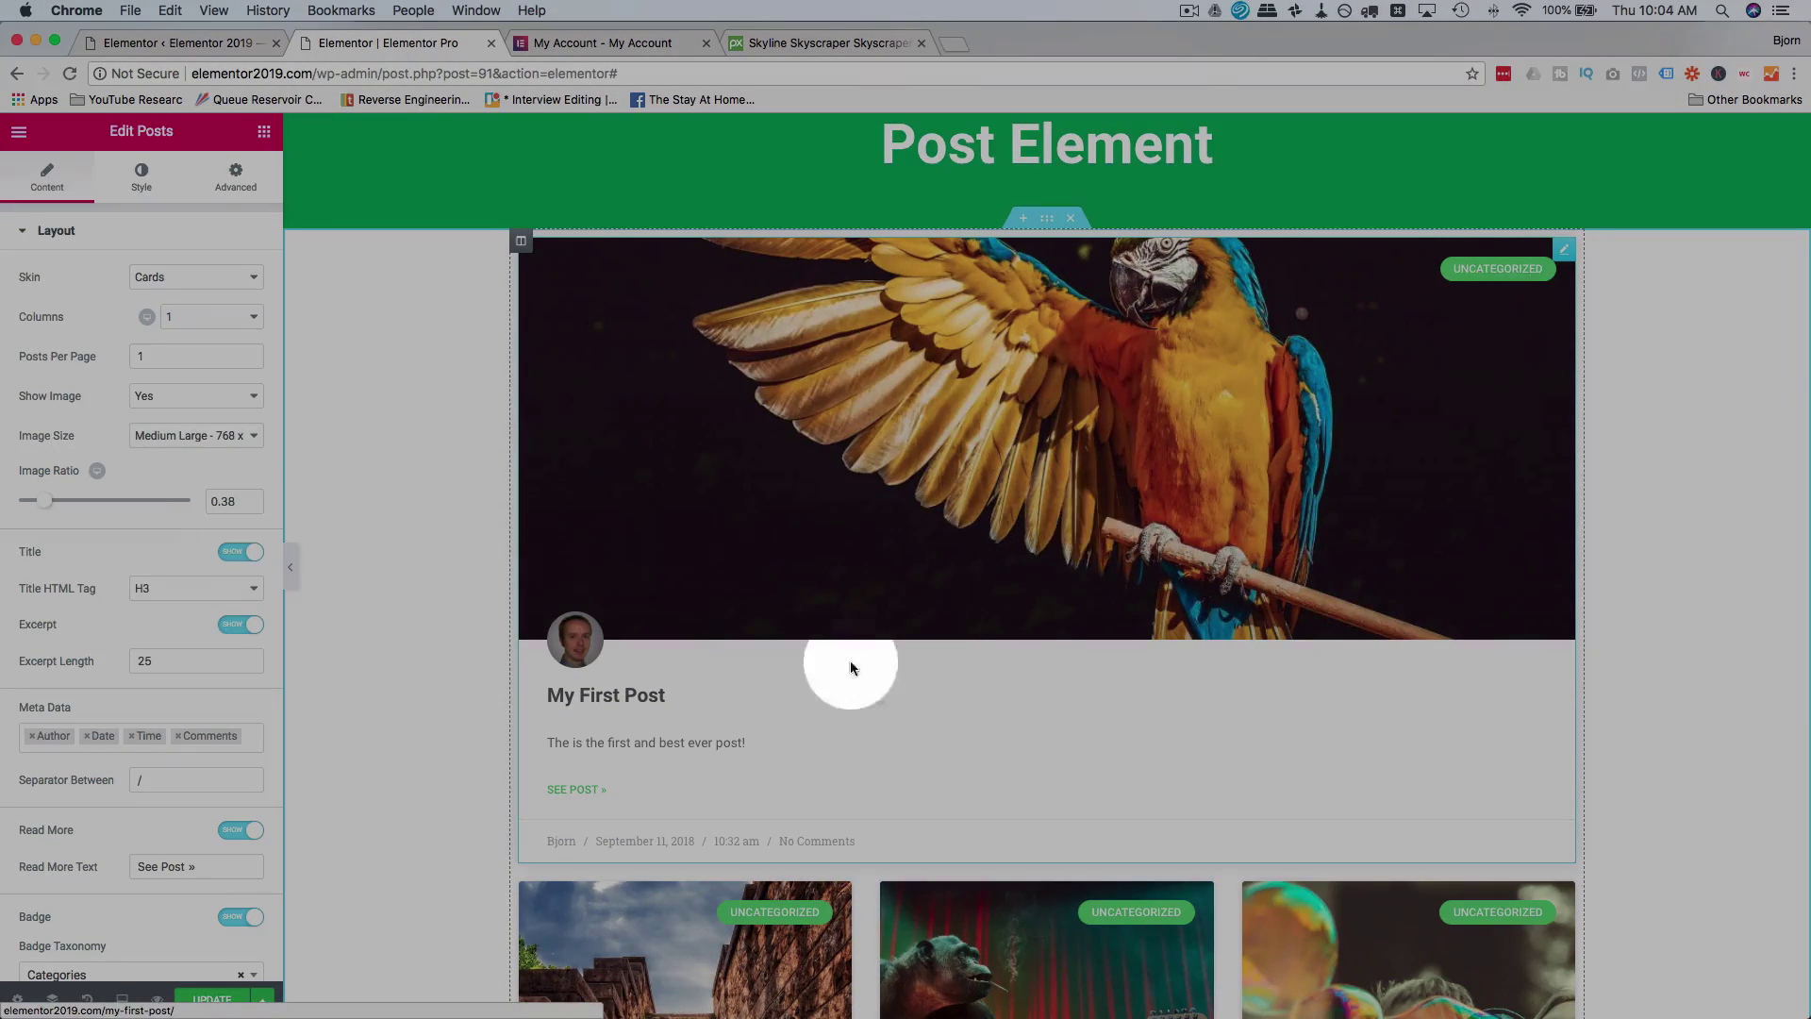
Review the page preview, comparing the large featured post with the three-column row of posts below it.
{"action": "scroll", "coordinate": [755, 670], "scroll_direction": "down", "scroll_amount": 1}
{"action": "scroll", "coordinate": [1073, 534], "scroll_direction": "down", "scroll_amount": 5}
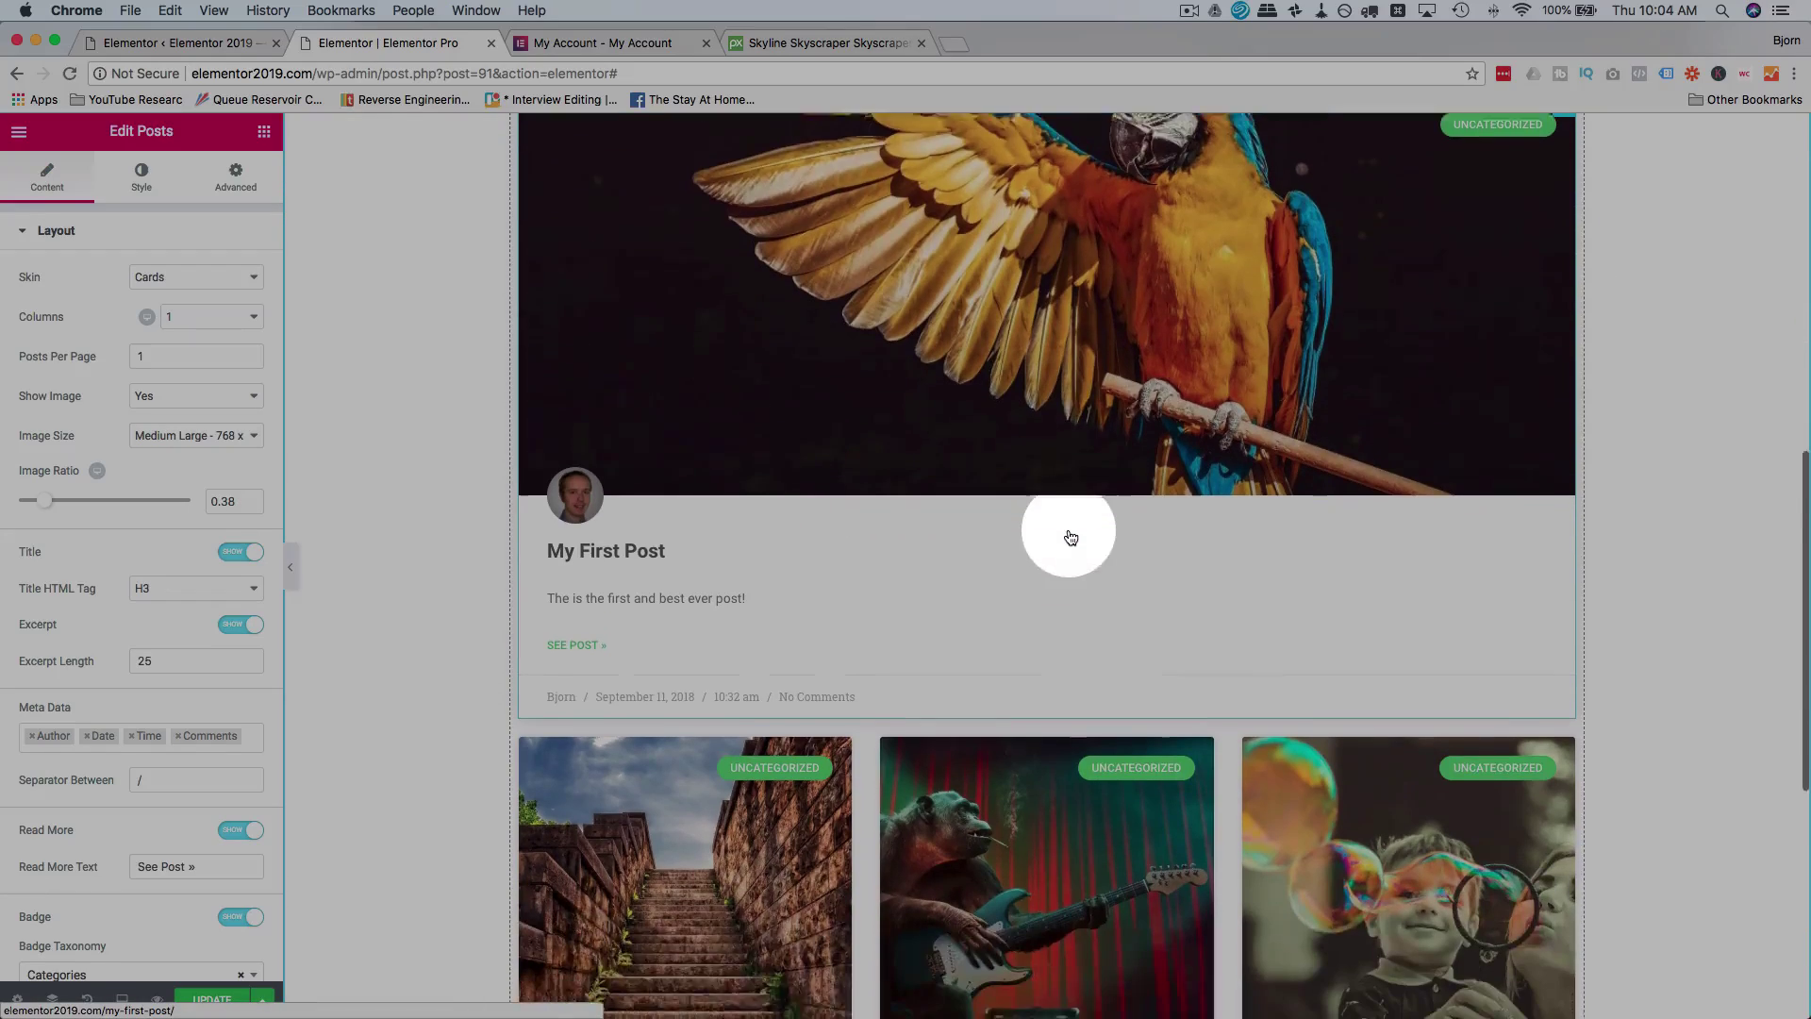
{"action": "scroll", "coordinate": [1071, 537], "scroll_direction": "down", "scroll_amount": 3}
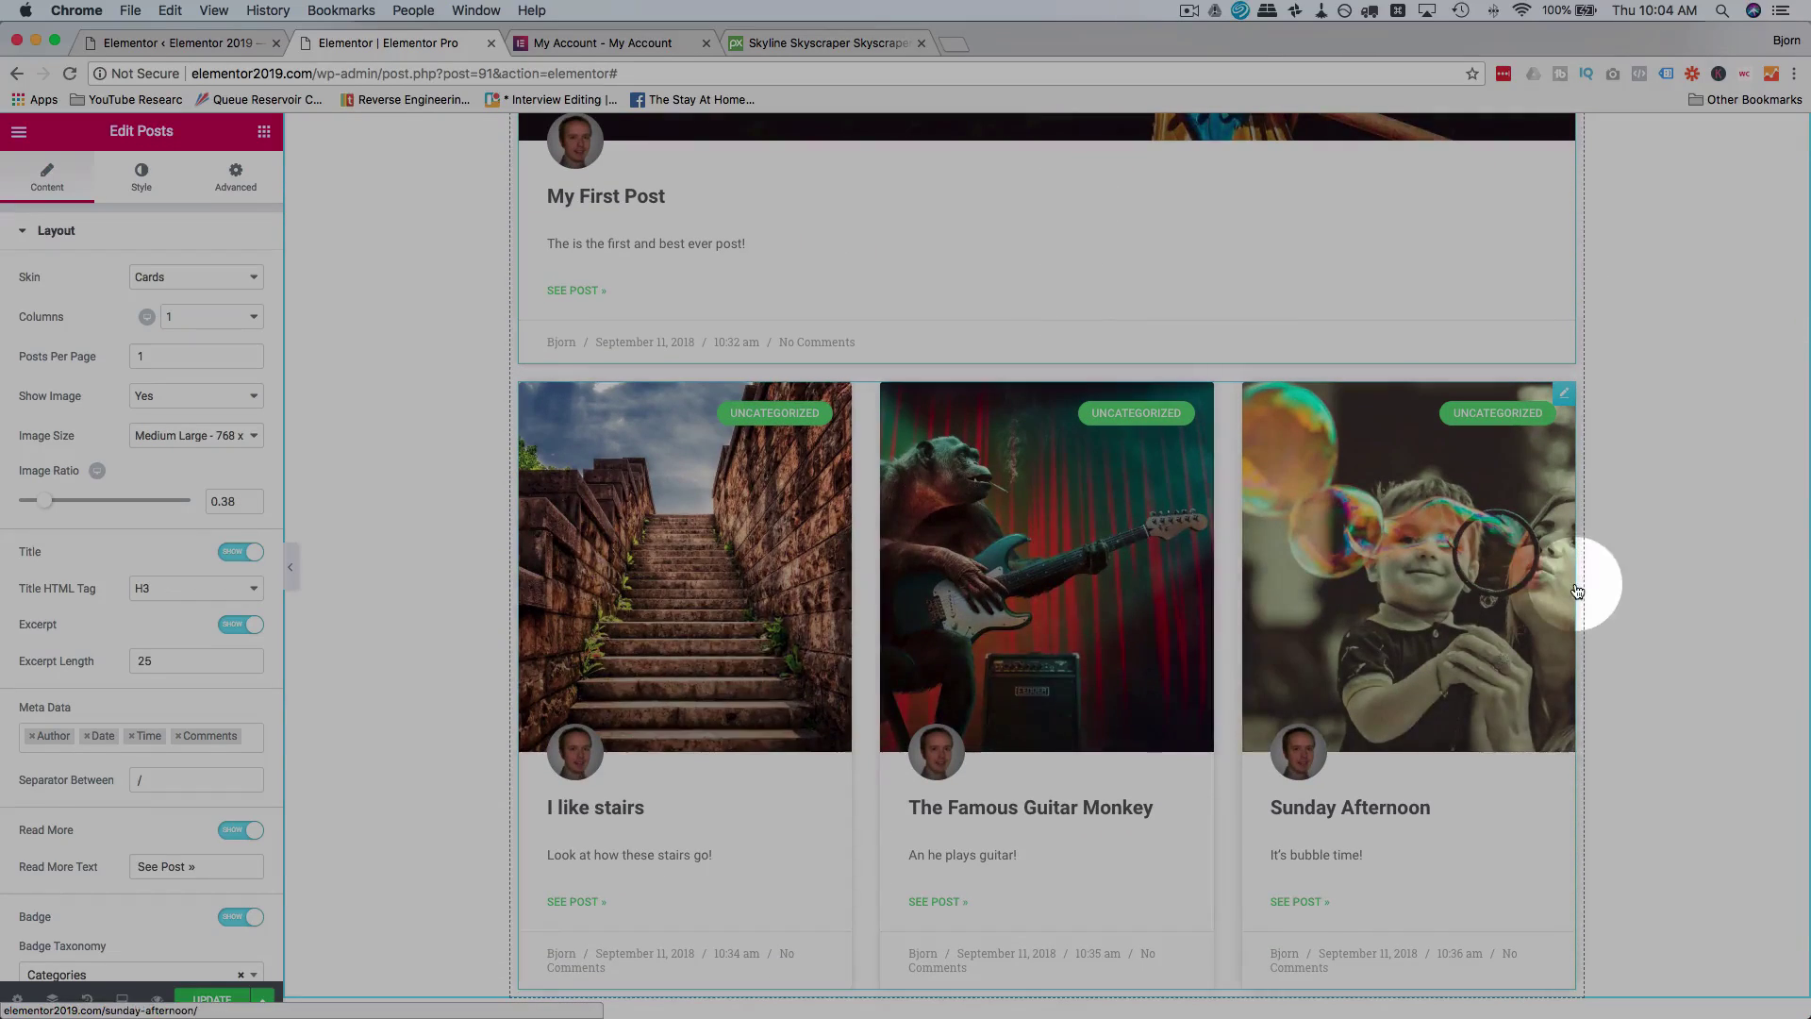
{"action": "scroll", "coordinate": [1138, 693], "scroll_direction": "up", "scroll_amount": 8}
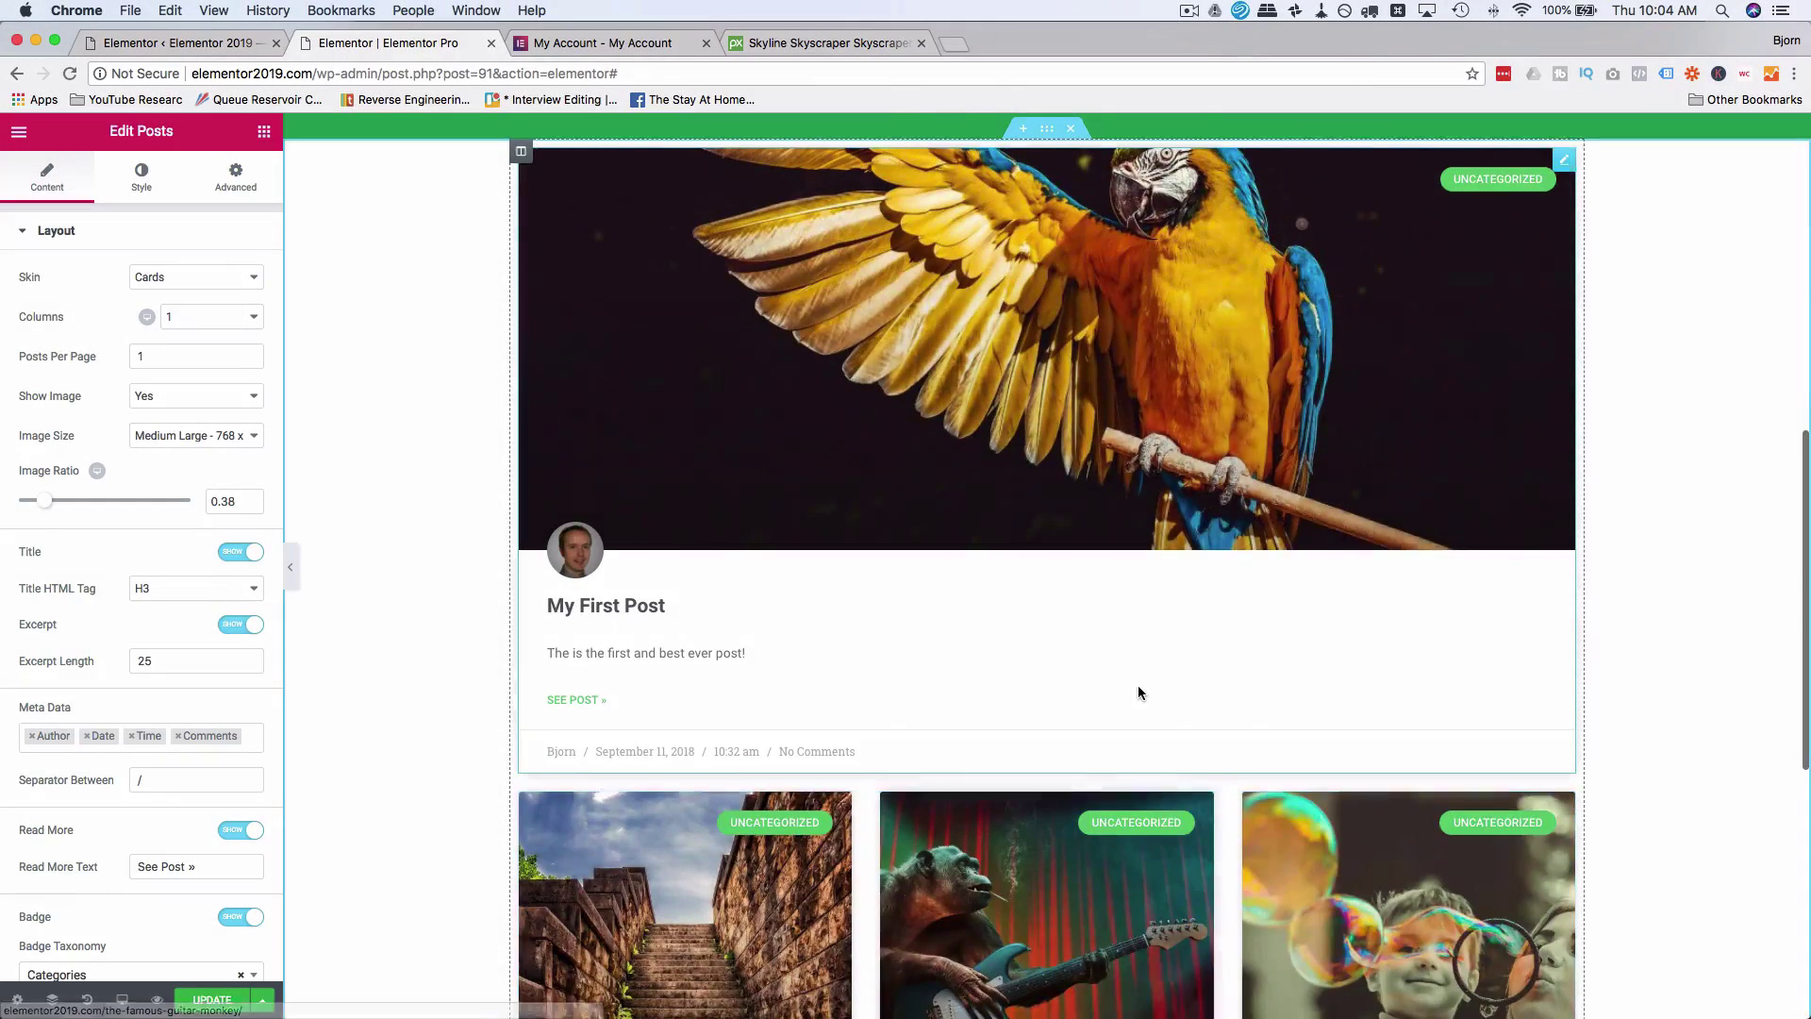
{"action": "scroll", "coordinate": [1137, 694], "scroll_direction": "down", "scroll_amount": 2}
{"action": "scroll", "coordinate": [887, 614], "scroll_direction": "down", "scroll_amount": 2}
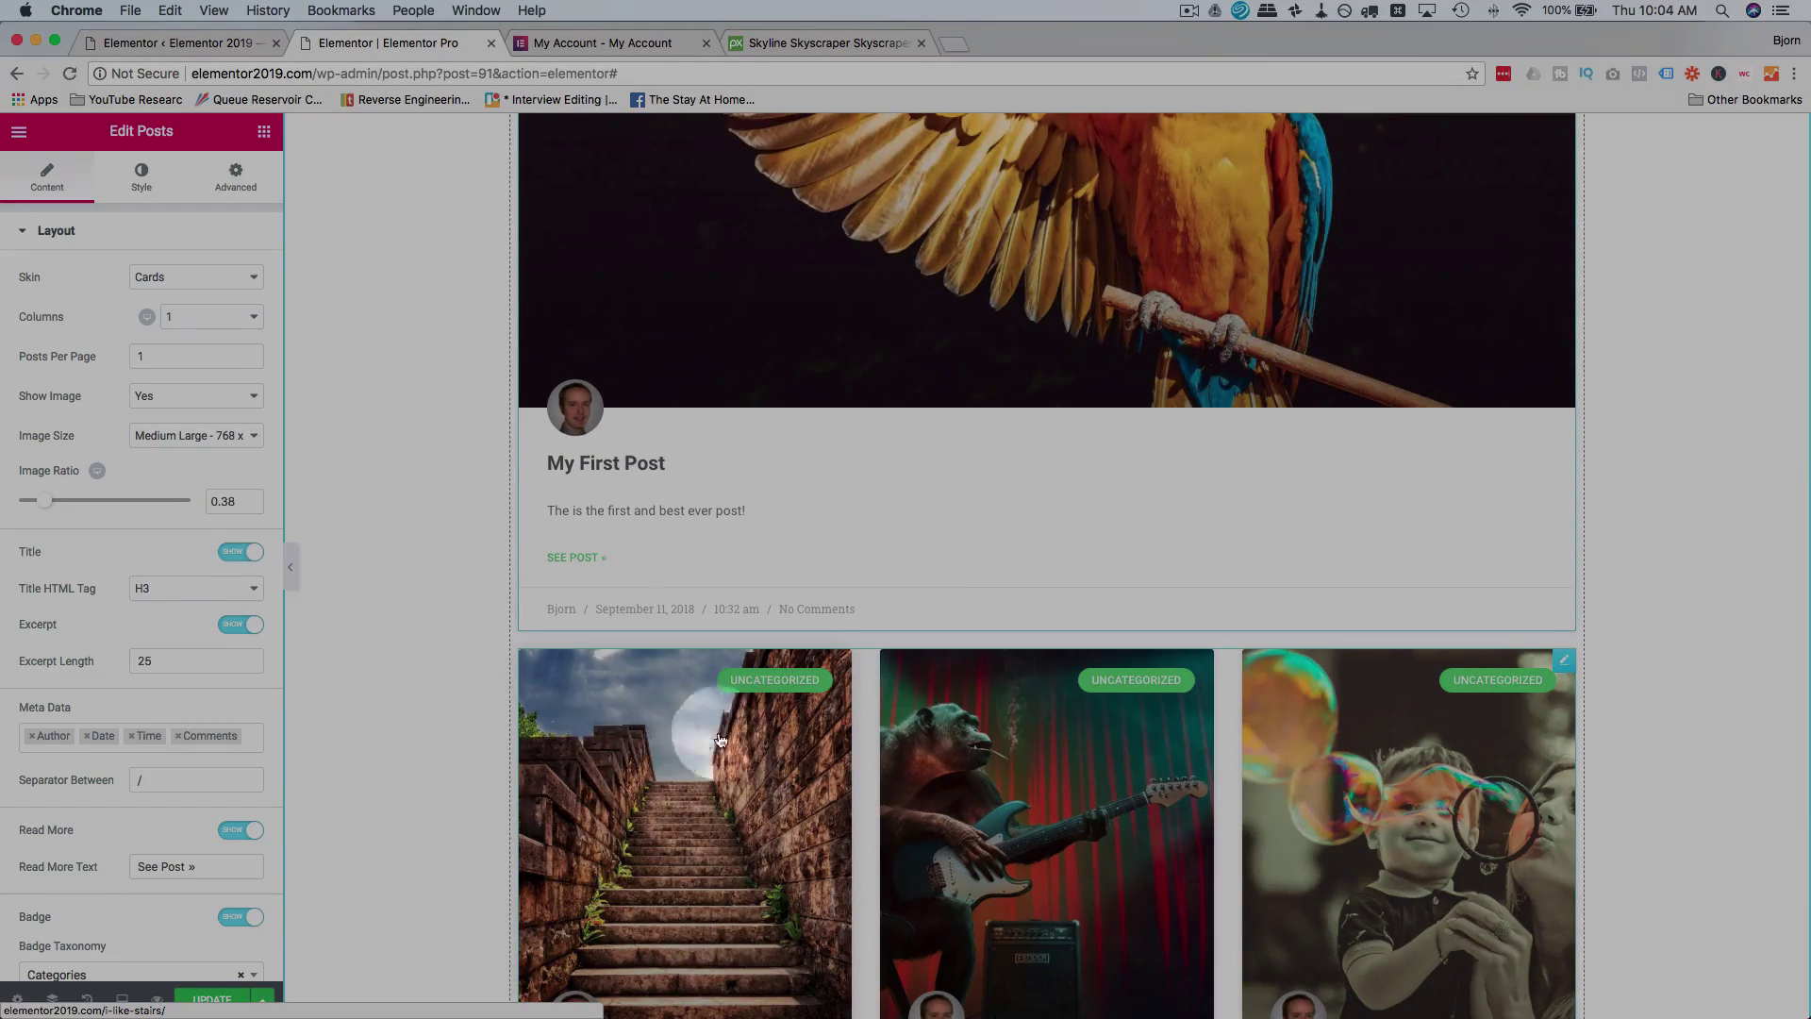
{"action": "scroll", "coordinate": [691, 867], "scroll_direction": "down", "scroll_amount": 1}
{"action": "scroll", "coordinate": [691, 867], "scroll_direction": "down", "scroll_amount": 1}
{"action": "scroll", "coordinate": [811, 693], "scroll_direction": "up", "scroll_amount": 3}
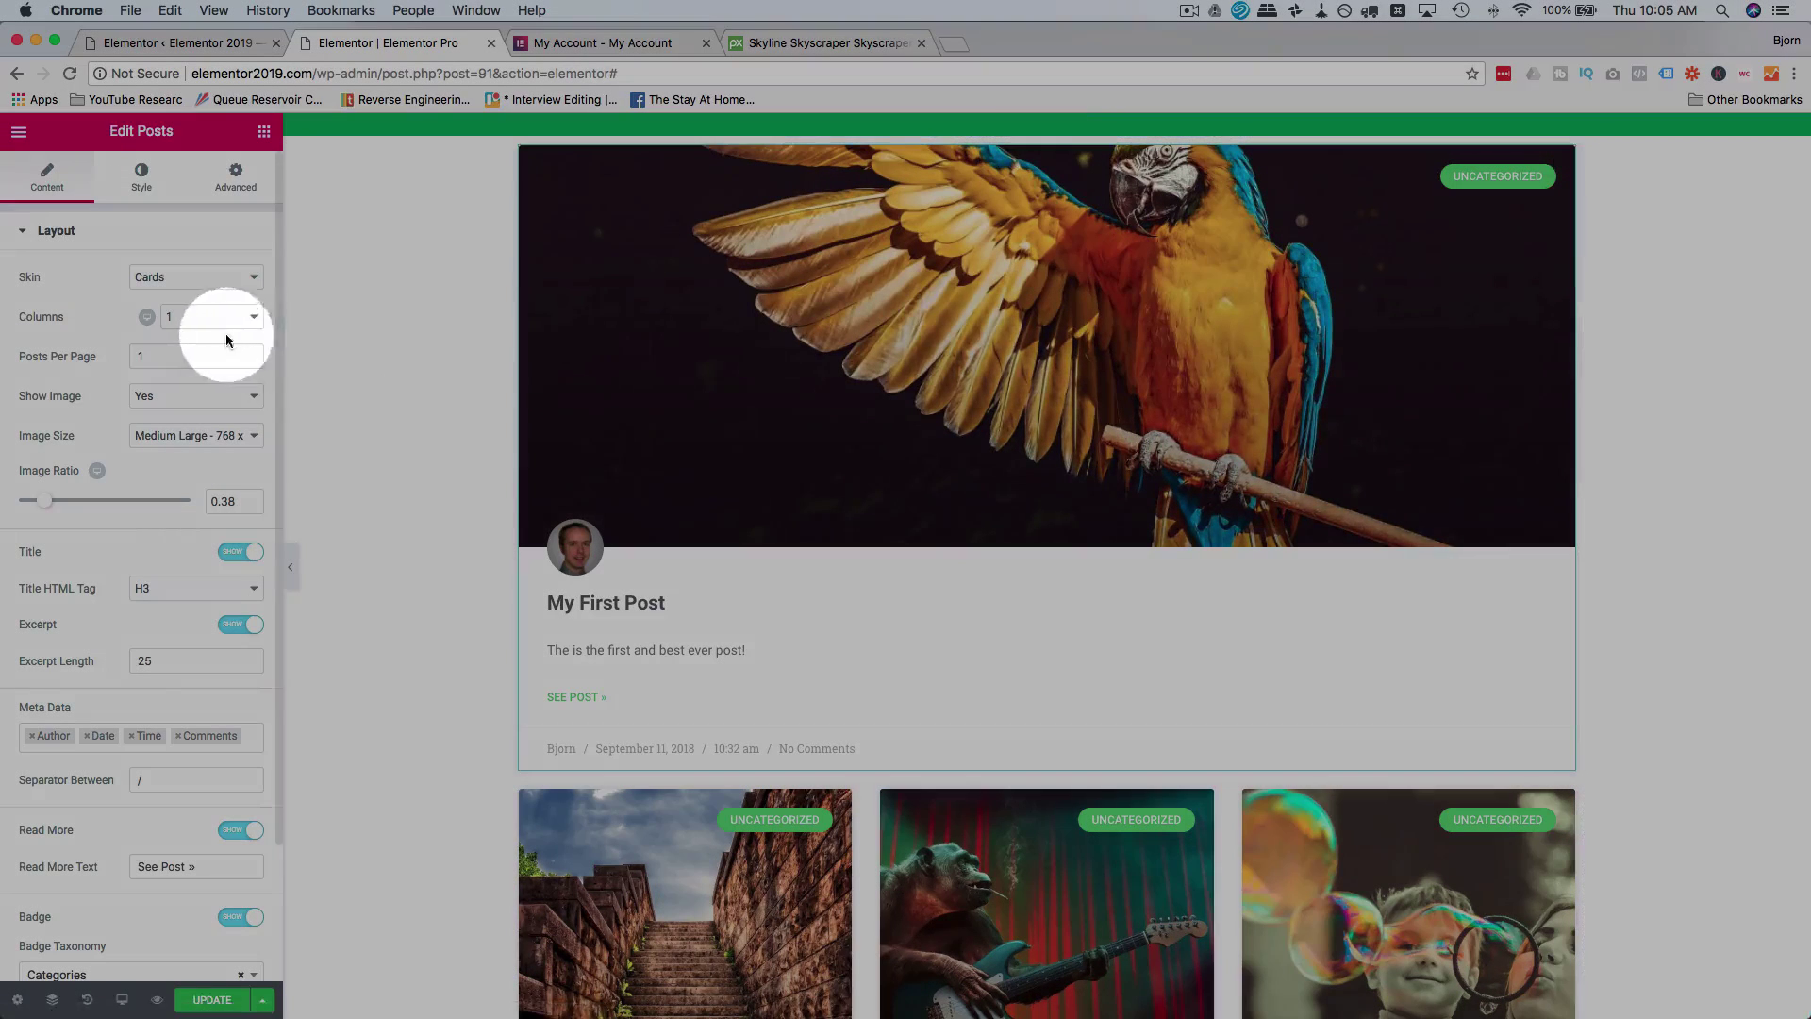
Try the upper Posts widget with 2 columns and 2 posts per page.
{"action": "left_click", "coordinate": [193, 317]}
{"action": "left_click", "coordinate": [191, 318]}
{"action": "left_click", "coordinate": [184, 332]}
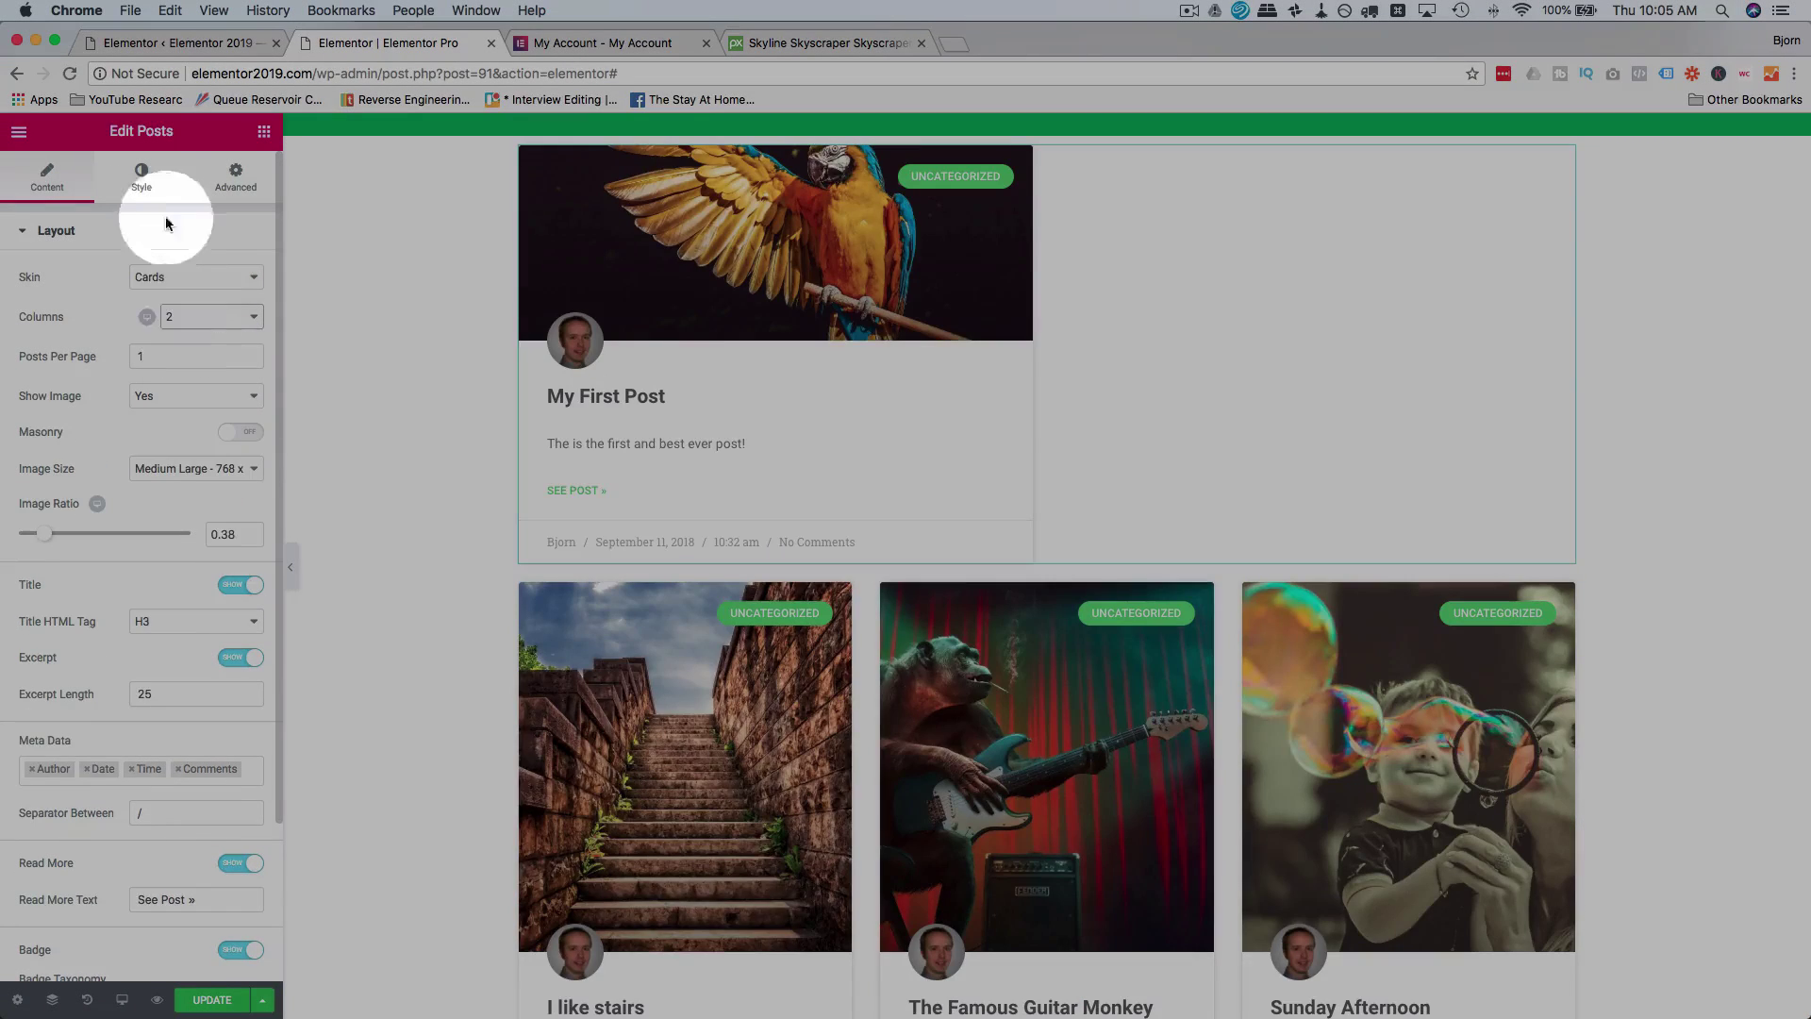
{"action": "double_click", "coordinate": [161, 356]}
{"action": "type", "text": "2"}
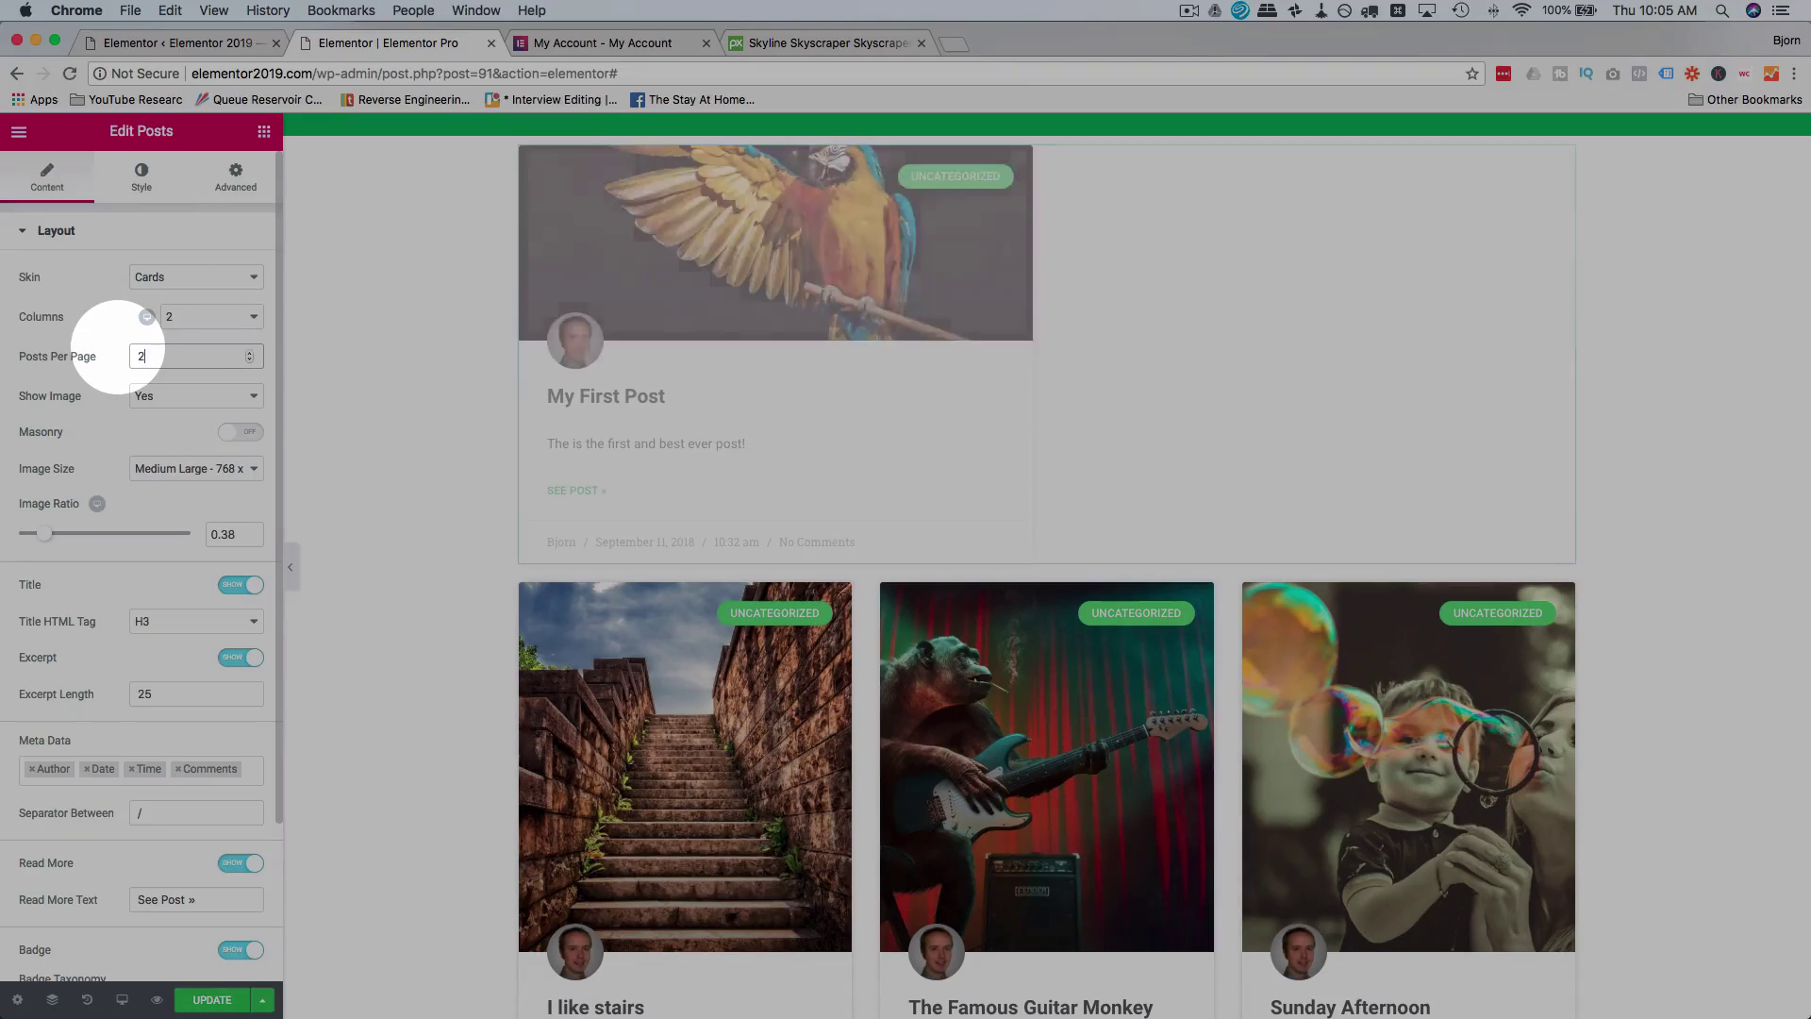
{"action": "left_click", "coordinate": [1069, 427]}
{"action": "scroll", "coordinate": [1060, 421], "scroll_direction": "up", "scroll_amount": 1}
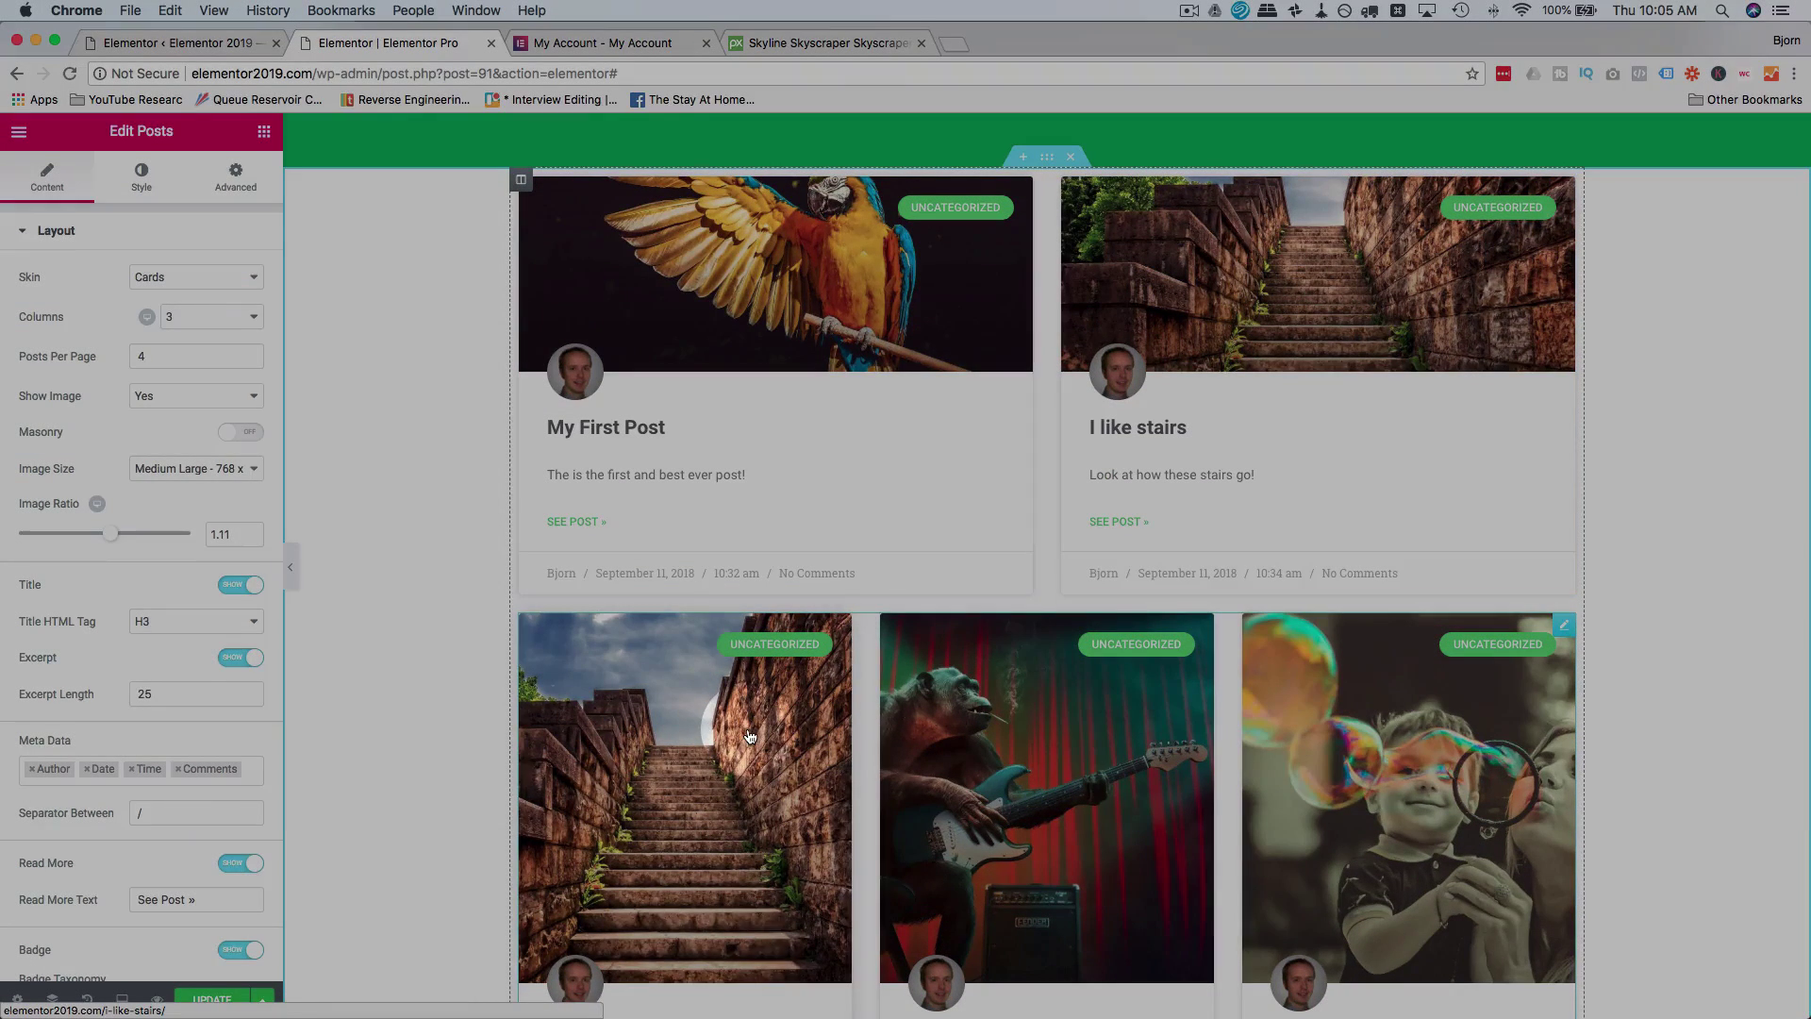
Try an offset of 2 on the lower Posts widget's query, and return it to 1.
{"action": "left_click", "coordinate": [408, 601]}
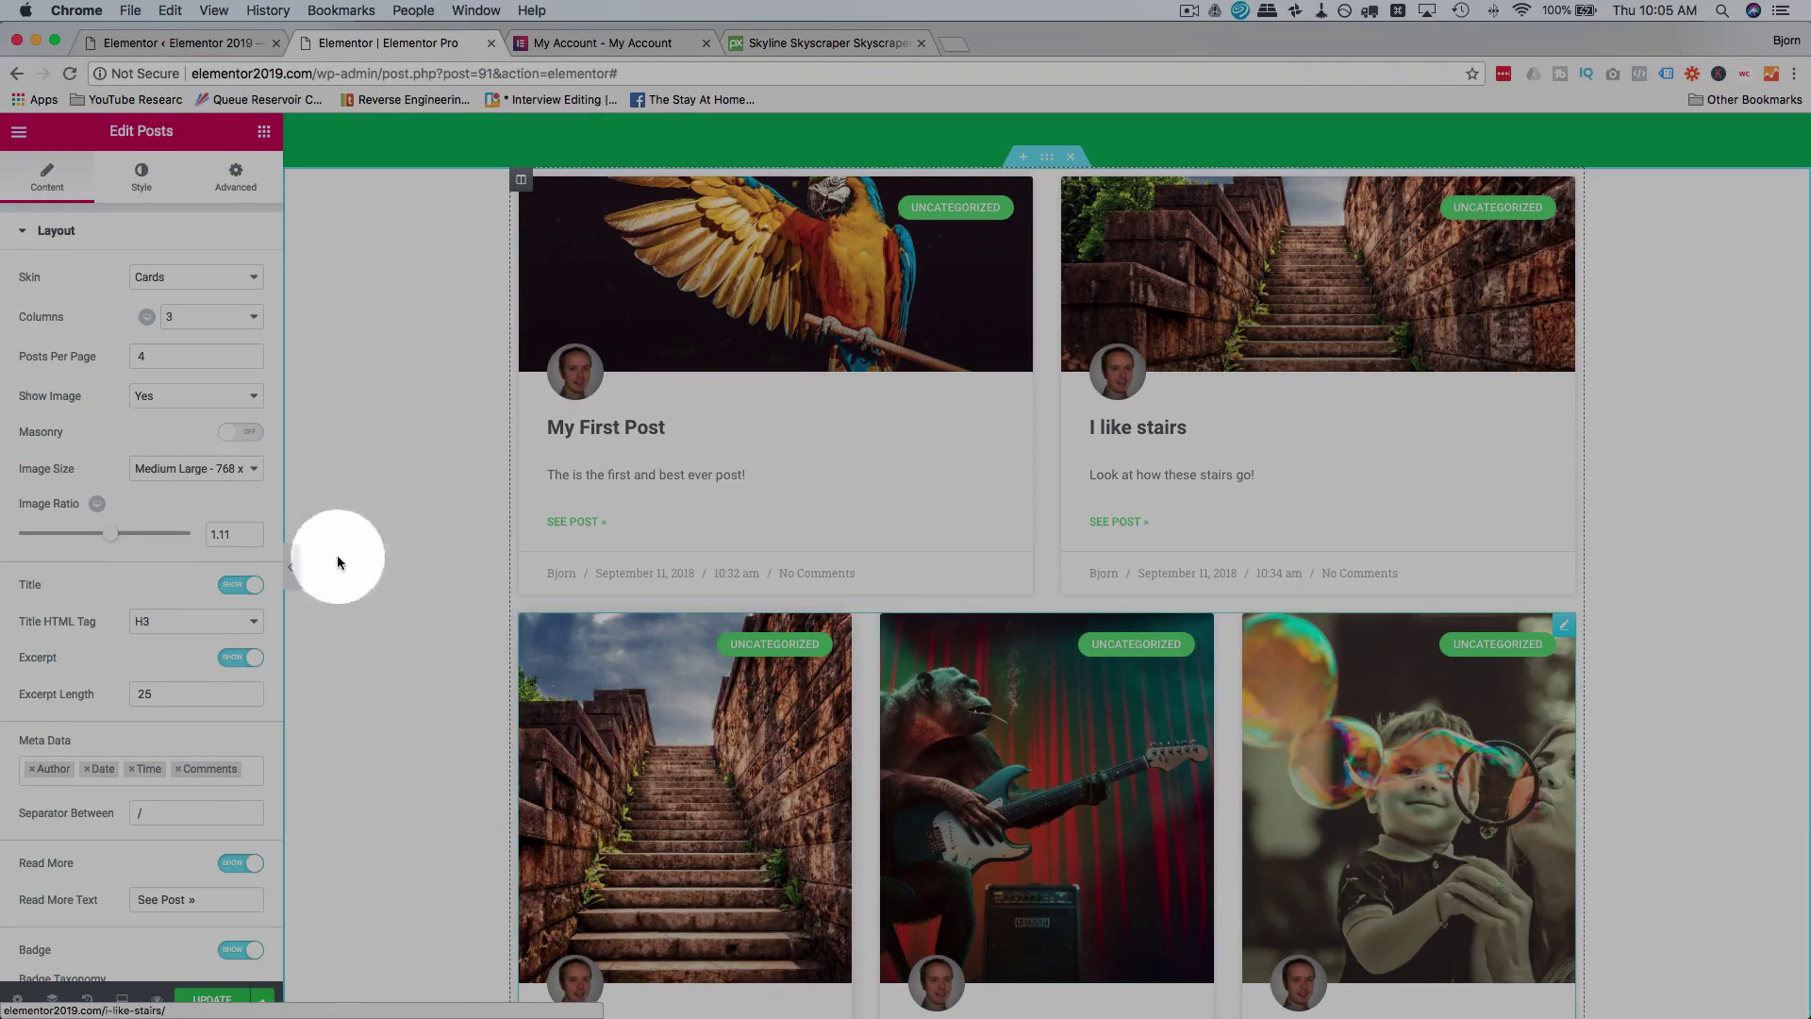
{"action": "left_click", "coordinate": [21, 242]}
{"action": "left_click", "coordinate": [26, 279]}
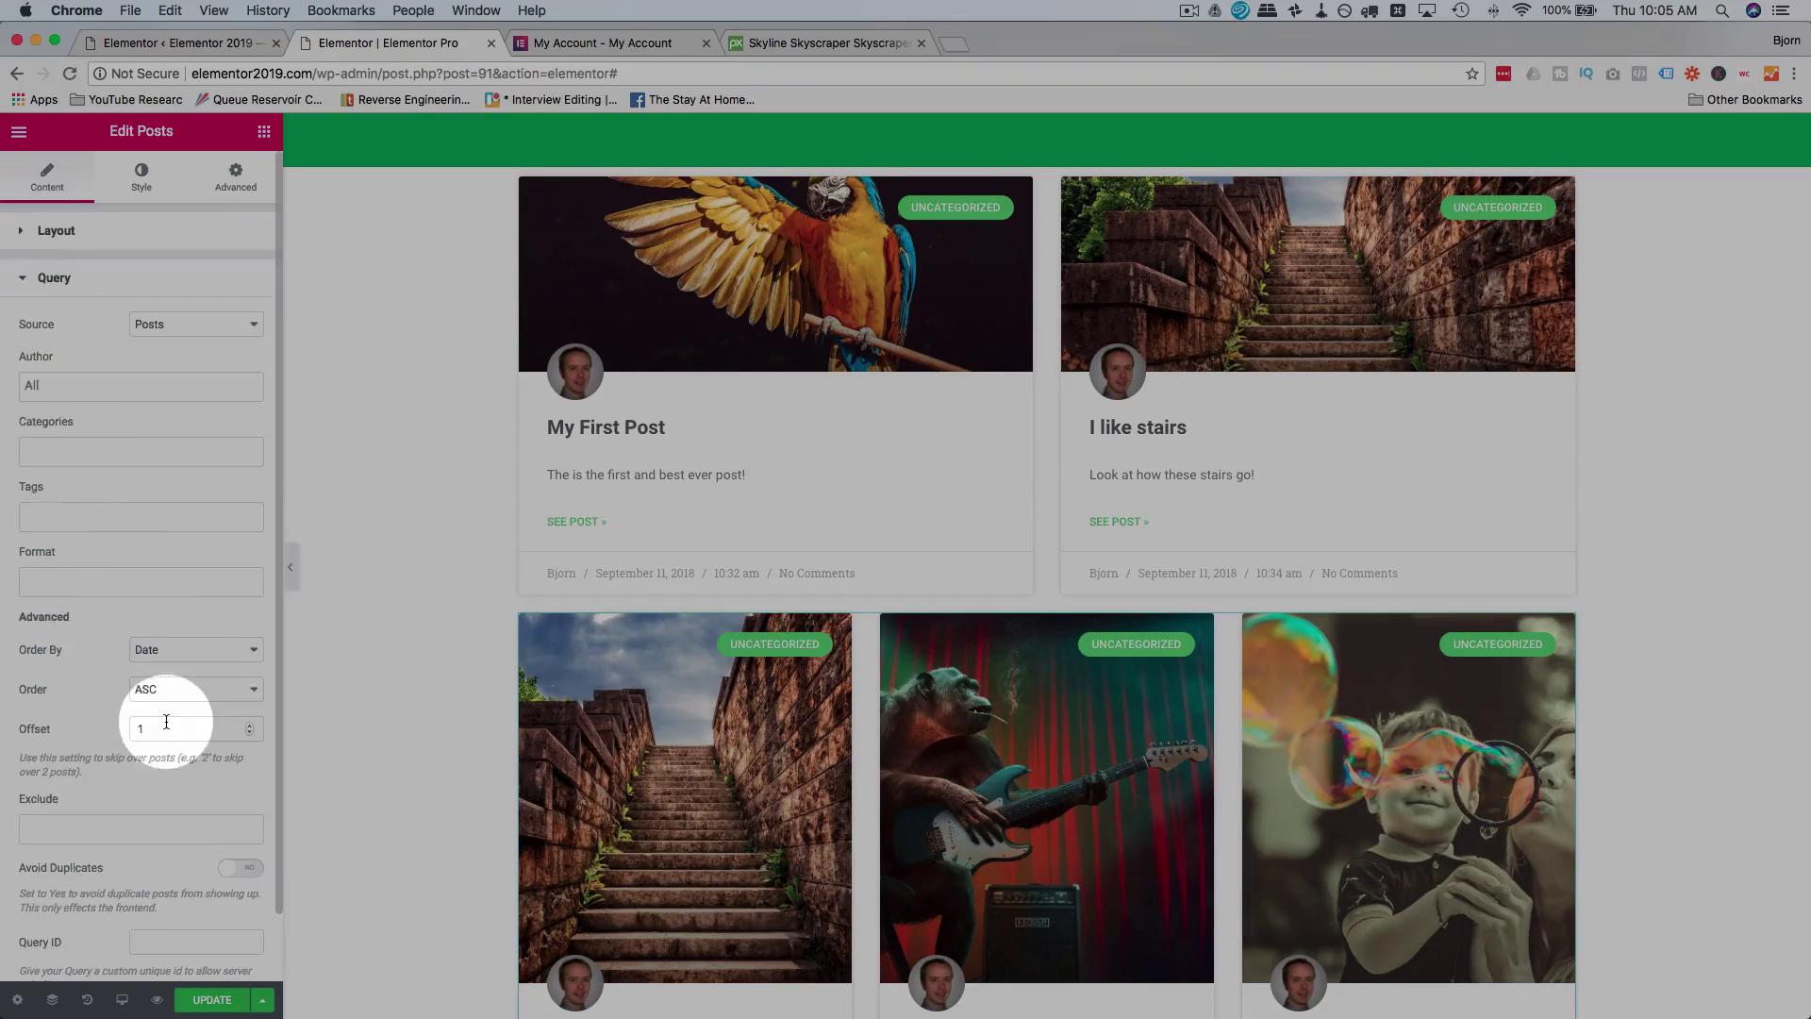
{"action": "key", "text": "Up"}
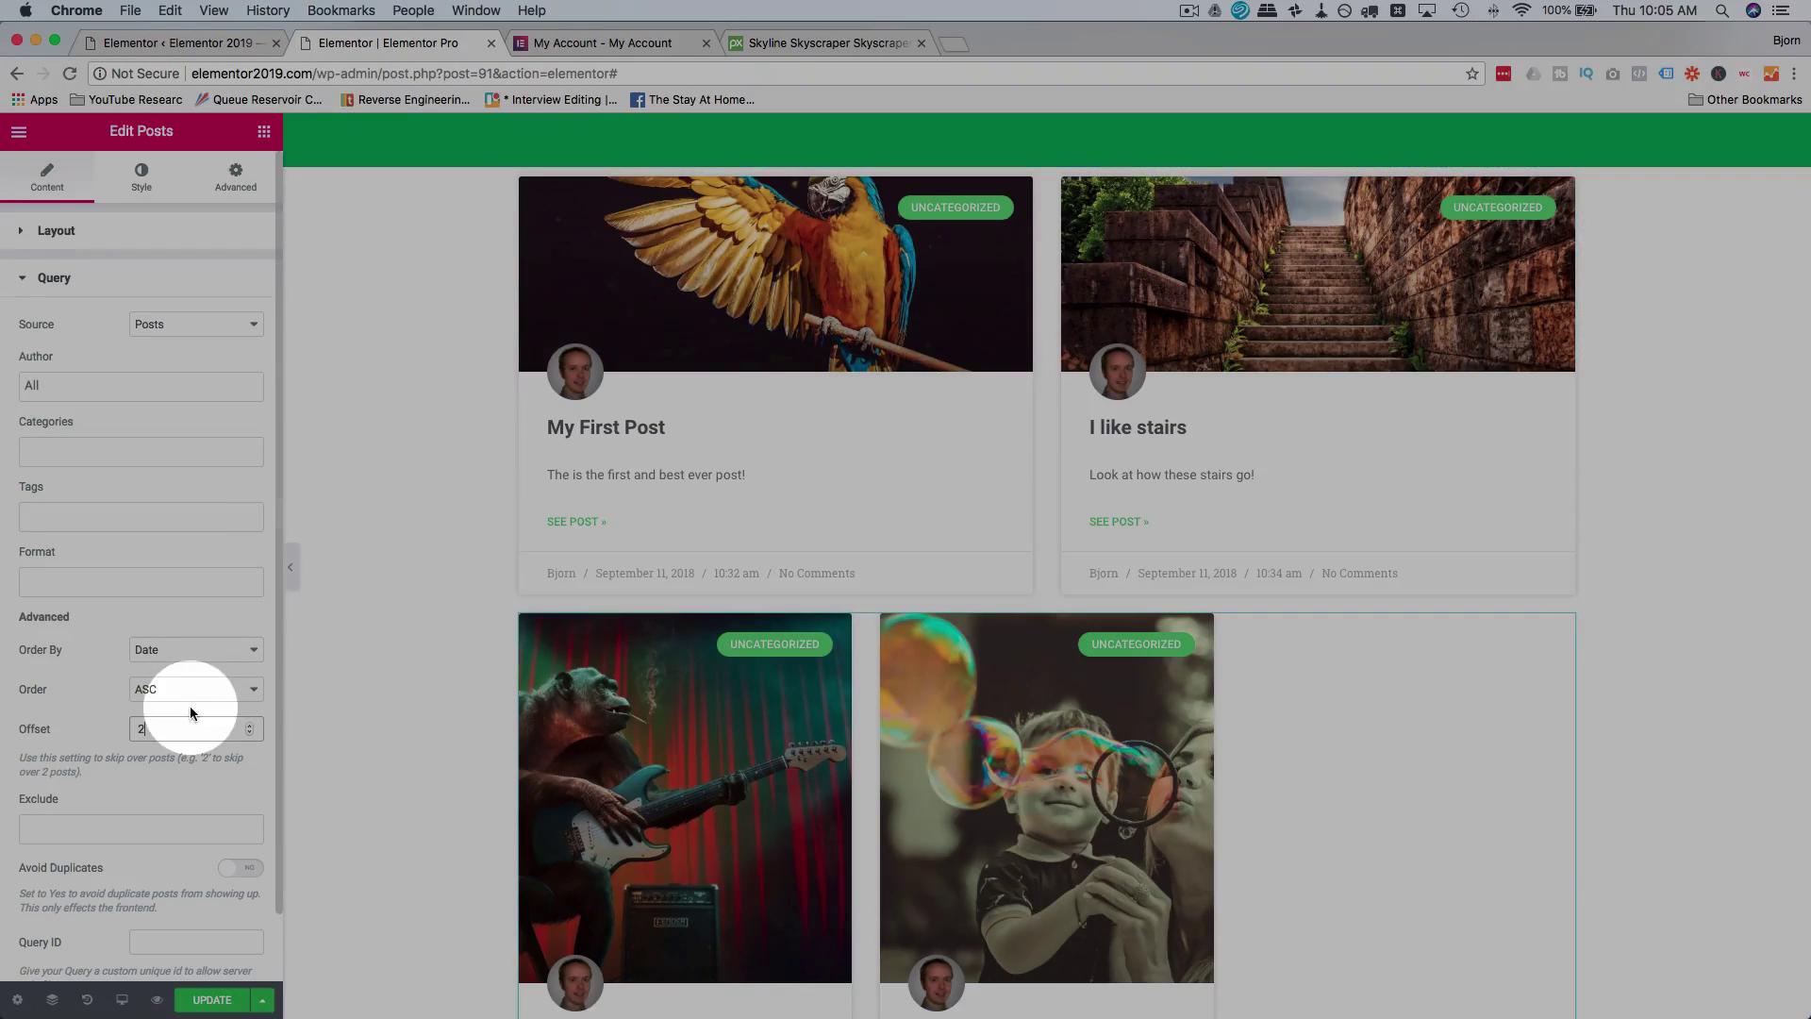
{"action": "scroll", "coordinate": [198, 709], "scroll_direction": "down", "scroll_amount": 1}
{"action": "key", "text": "BackSpace"}
{"action": "type", "text": "1"}
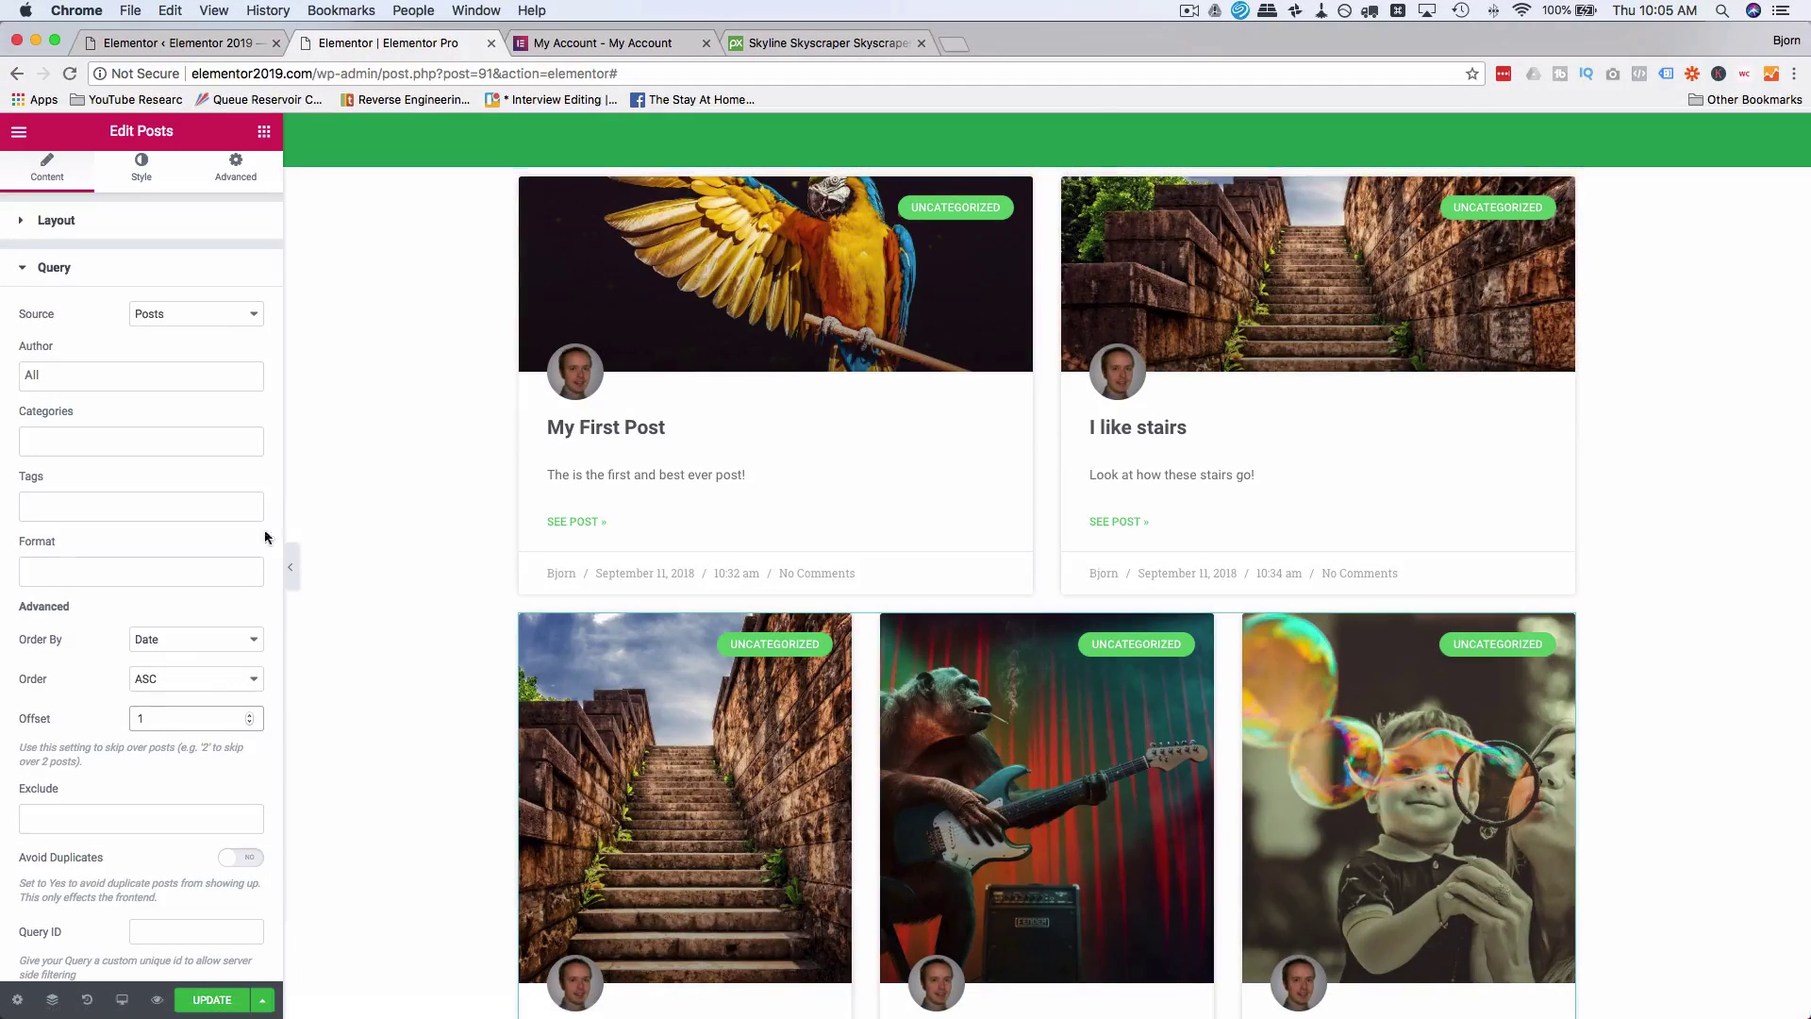
Set the upper Posts widget back to 1 column with 1 post per page.
{"action": "left_click", "coordinate": [666, 364]}
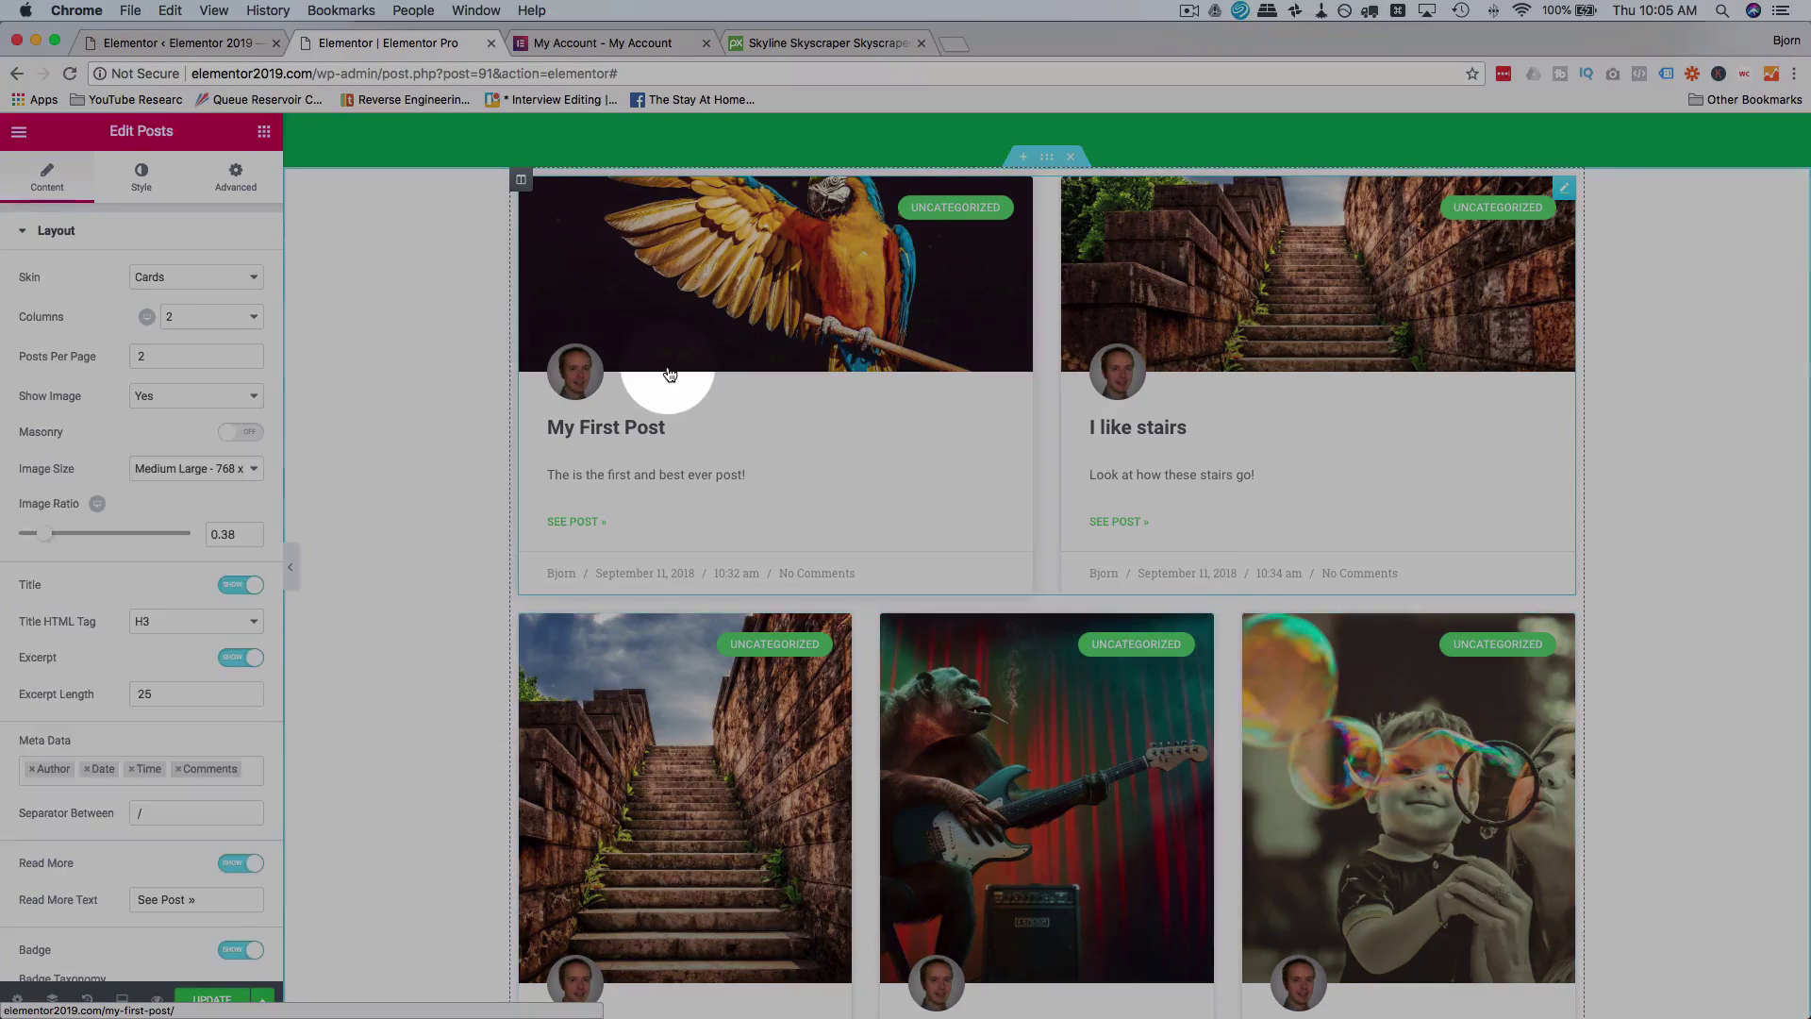
{"action": "left_click", "coordinate": [194, 332]}
{"action": "left_click", "coordinate": [177, 316]}
{"action": "left_click", "coordinate": [176, 316]}
{"action": "left_click", "coordinate": [175, 300]}
{"action": "left_click", "coordinate": [141, 356]}
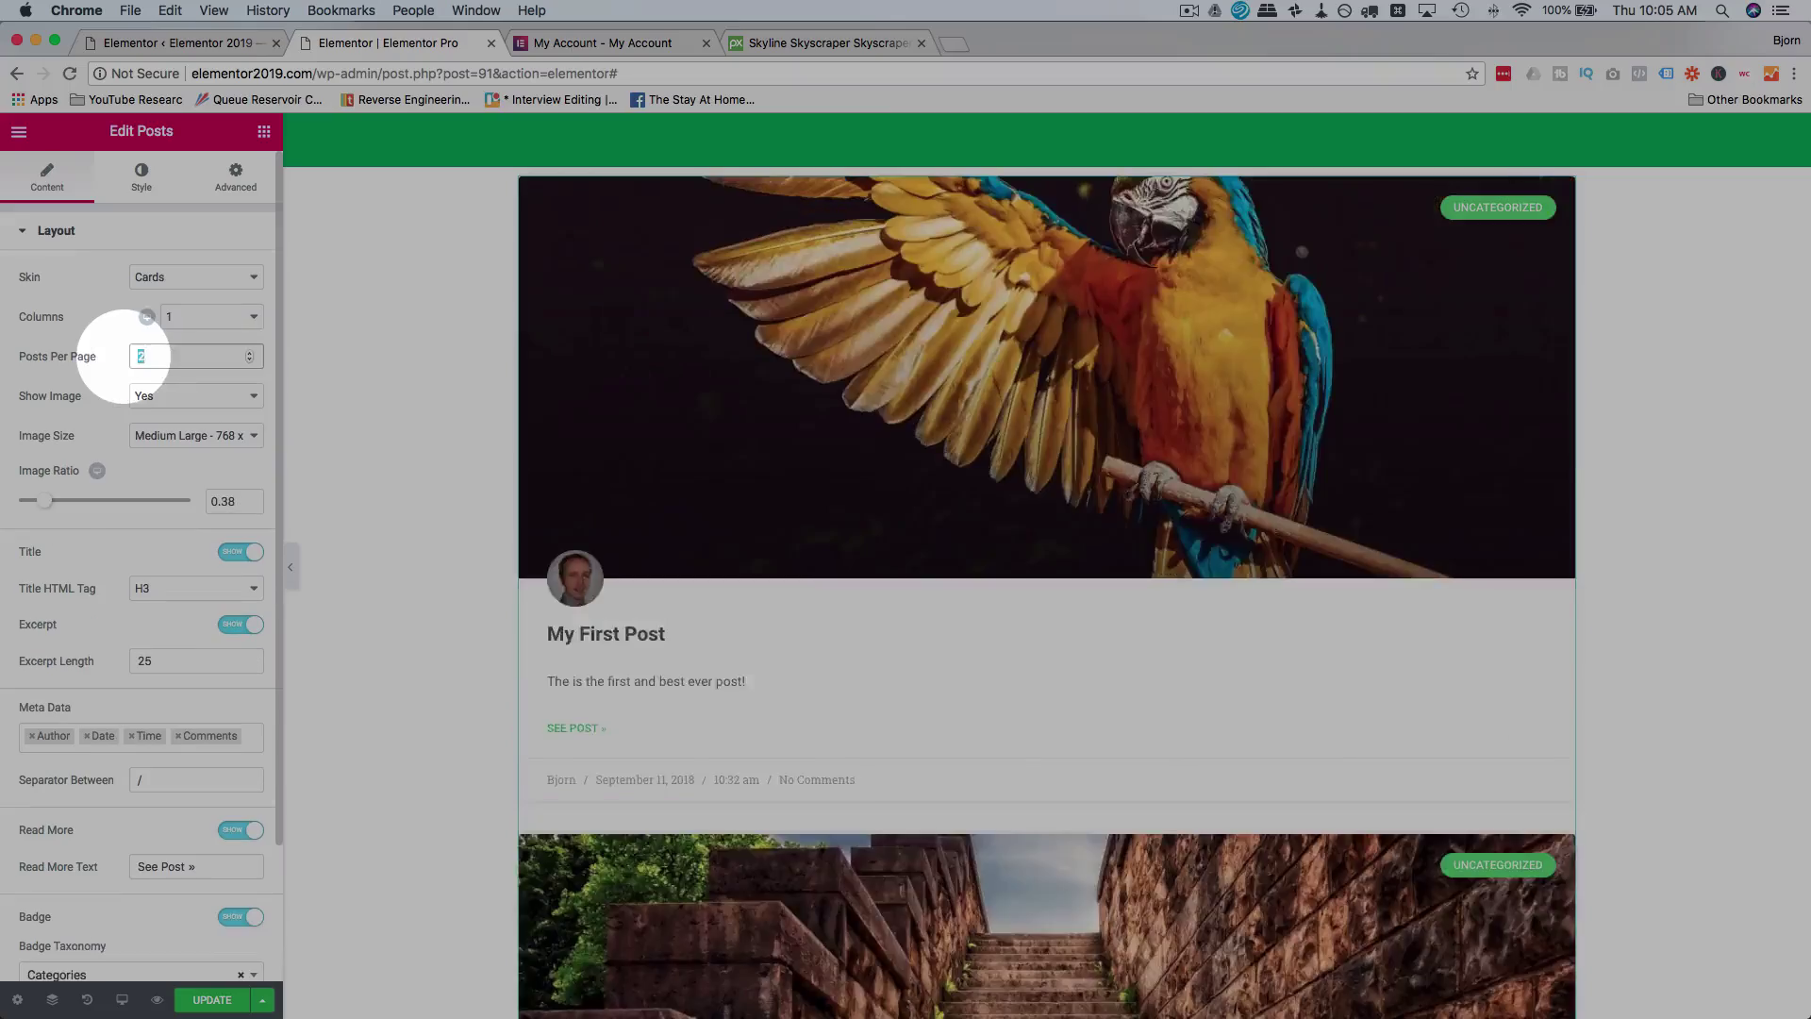
{"action": "key", "text": "BackSpace"}
{"action": "type", "text": "1"}
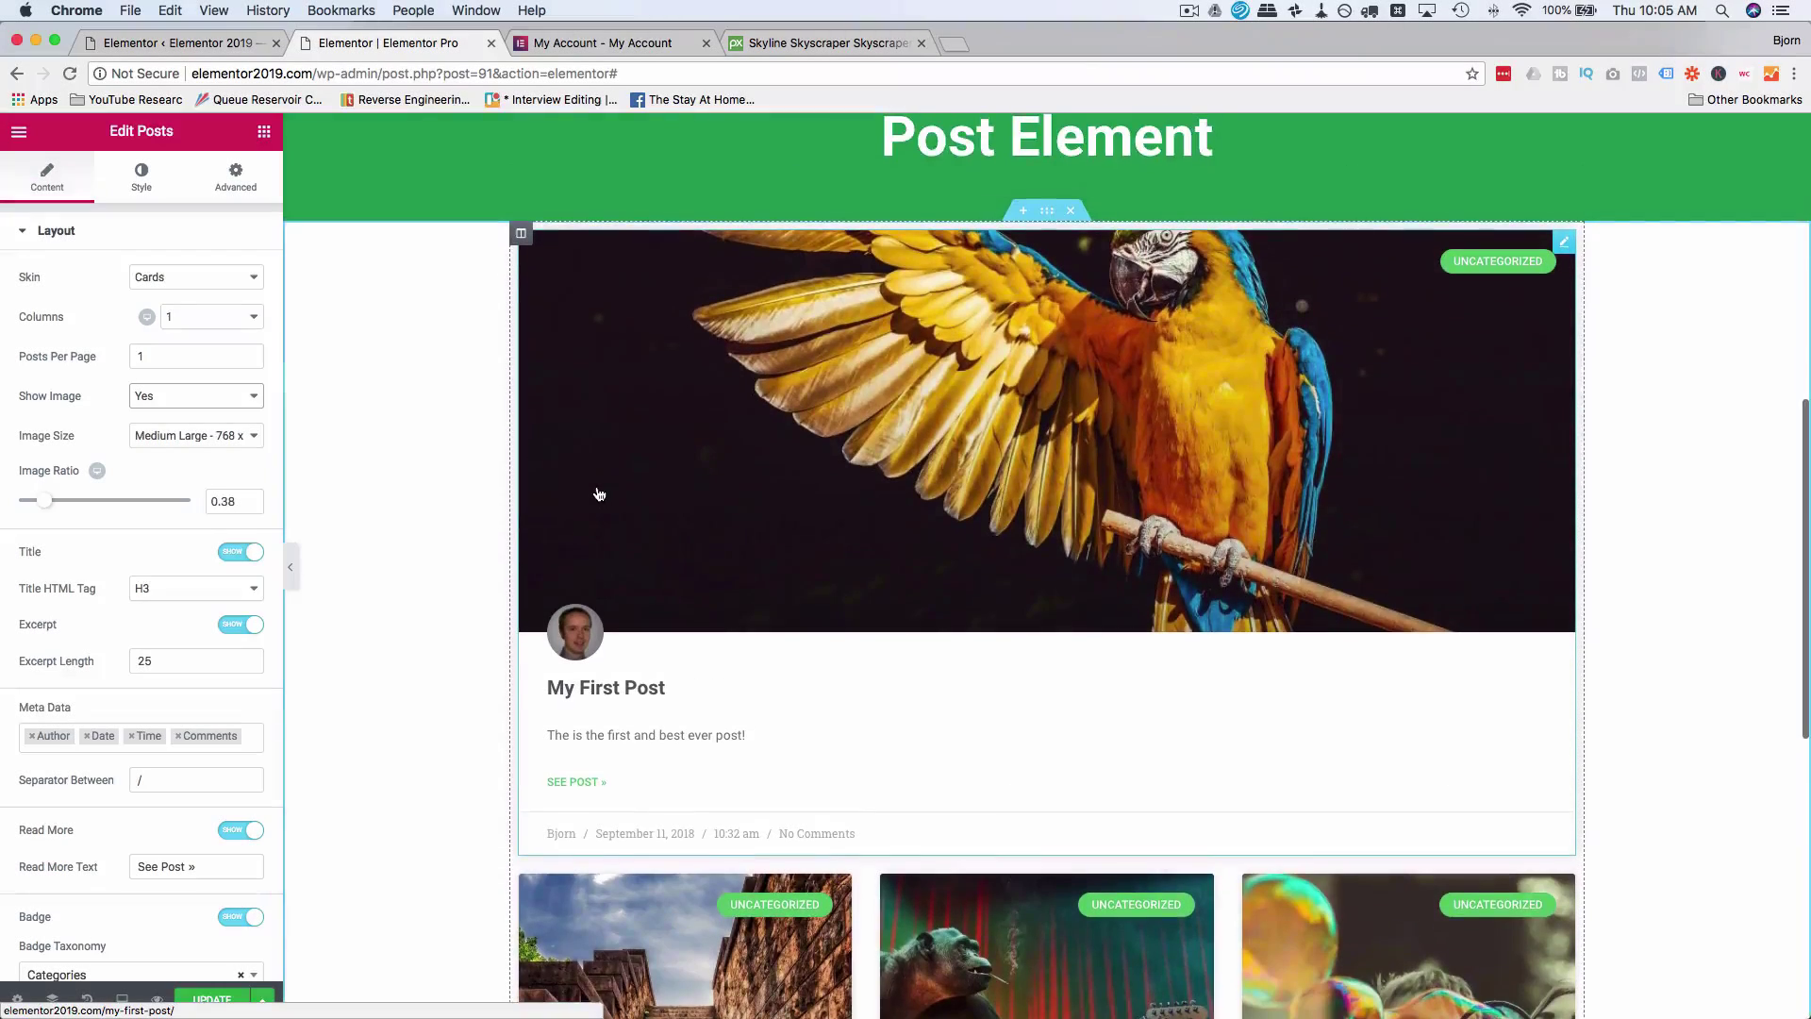
Examine the pagination types available for the upper Posts widget, leaving the choice at None.
{"action": "scroll", "coordinate": [868, 510], "scroll_direction": "down", "scroll_amount": 10}
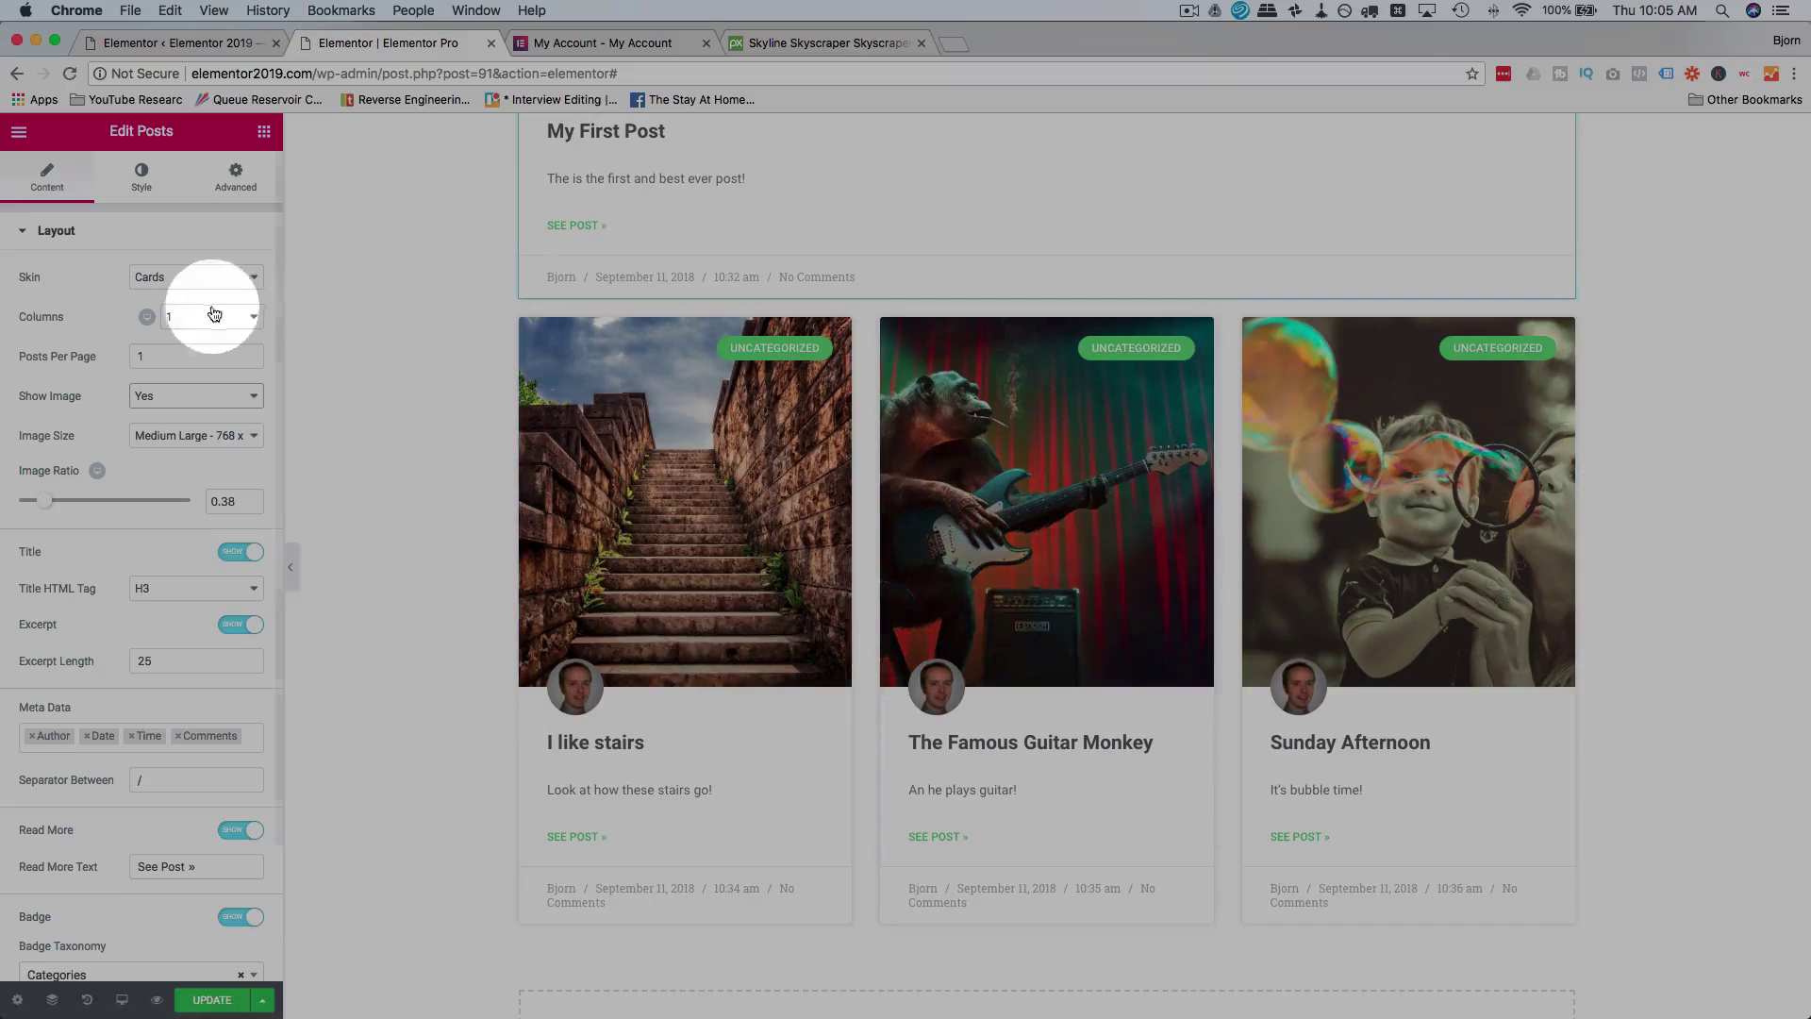
{"action": "scroll", "coordinate": [93, 302], "scroll_direction": "down", "scroll_amount": 3}
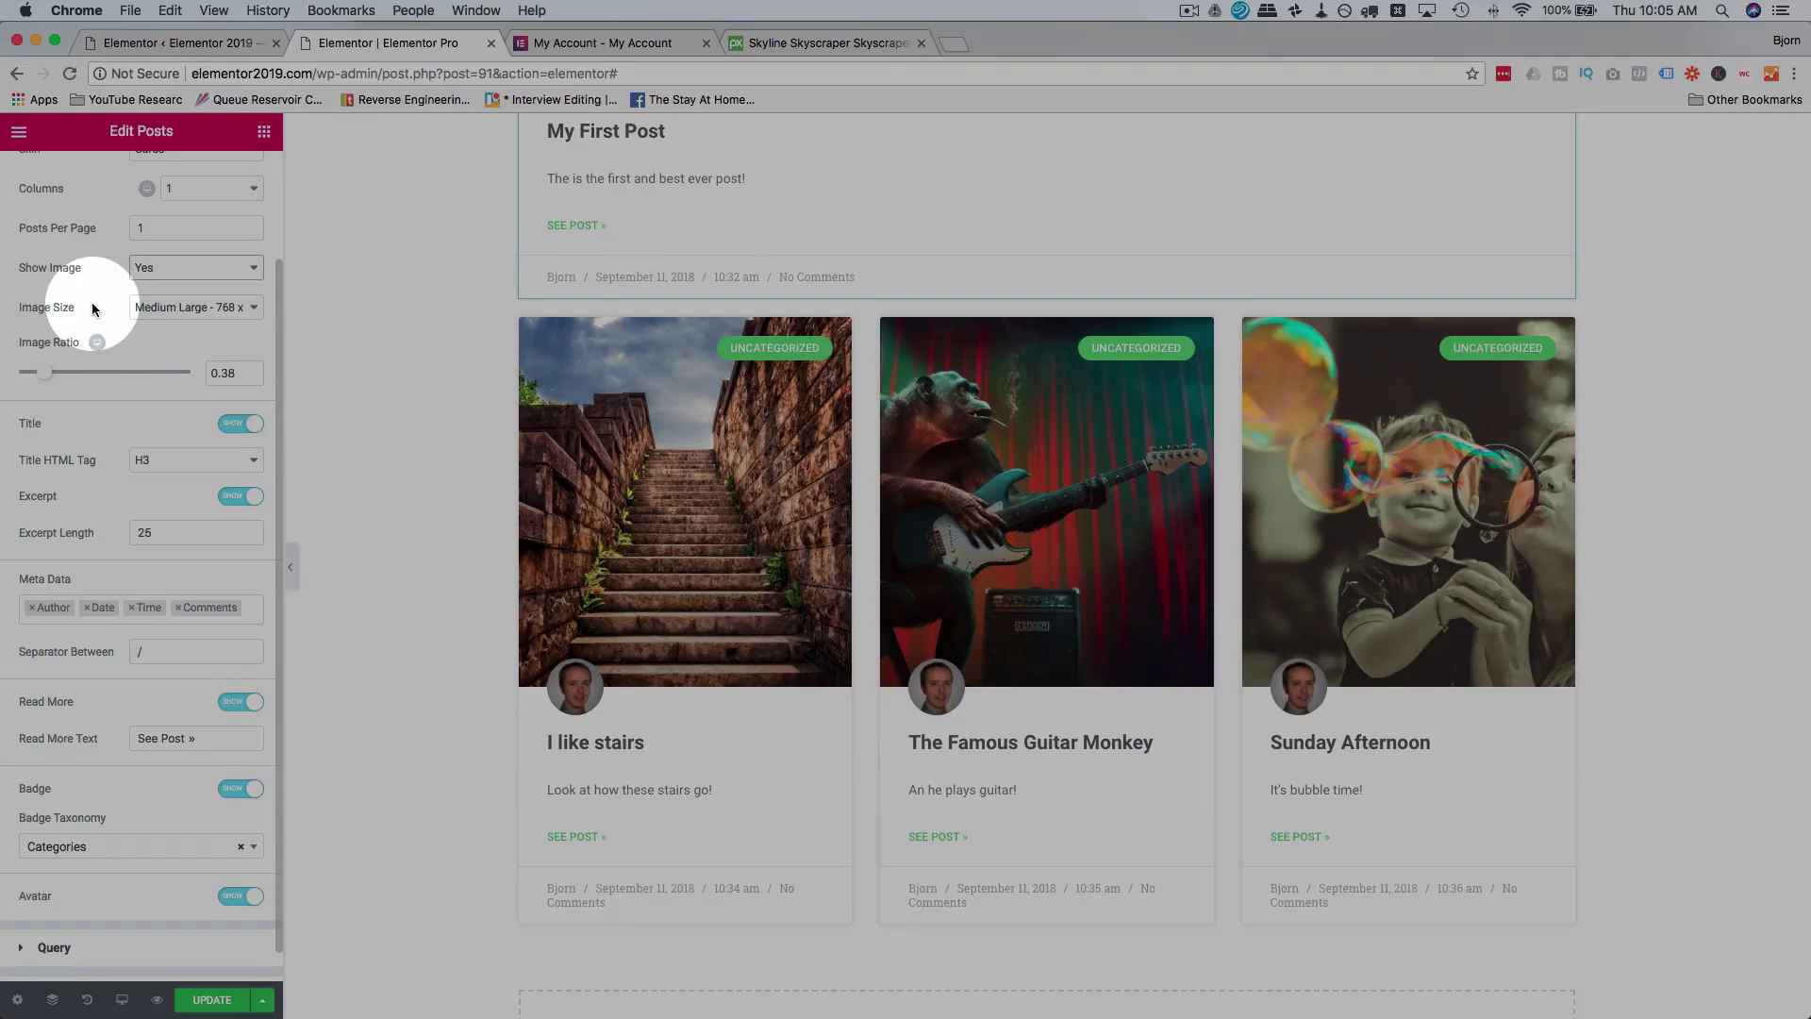
{"action": "scroll", "coordinate": [443, 588], "scroll_direction": "down", "scroll_amount": 1}
{"action": "scroll", "coordinate": [178, 683], "scroll_direction": "down", "scroll_amount": 1}
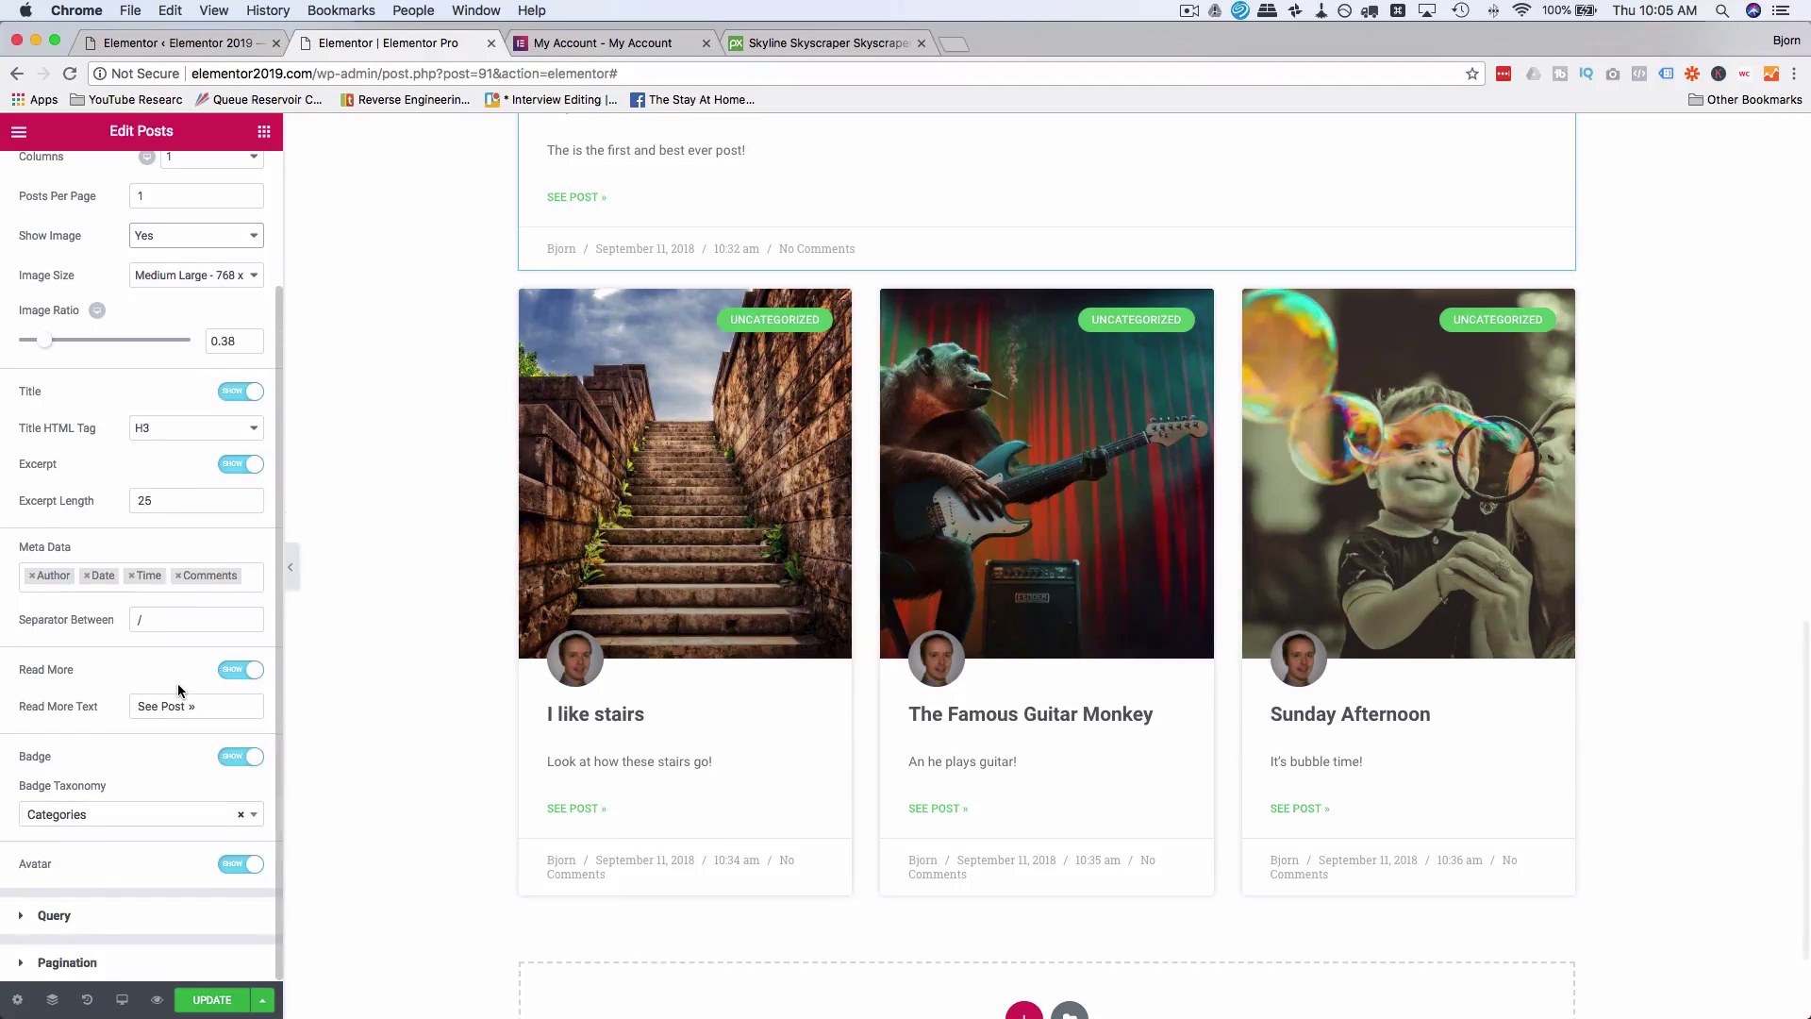
{"action": "left_click", "coordinate": [19, 965]}
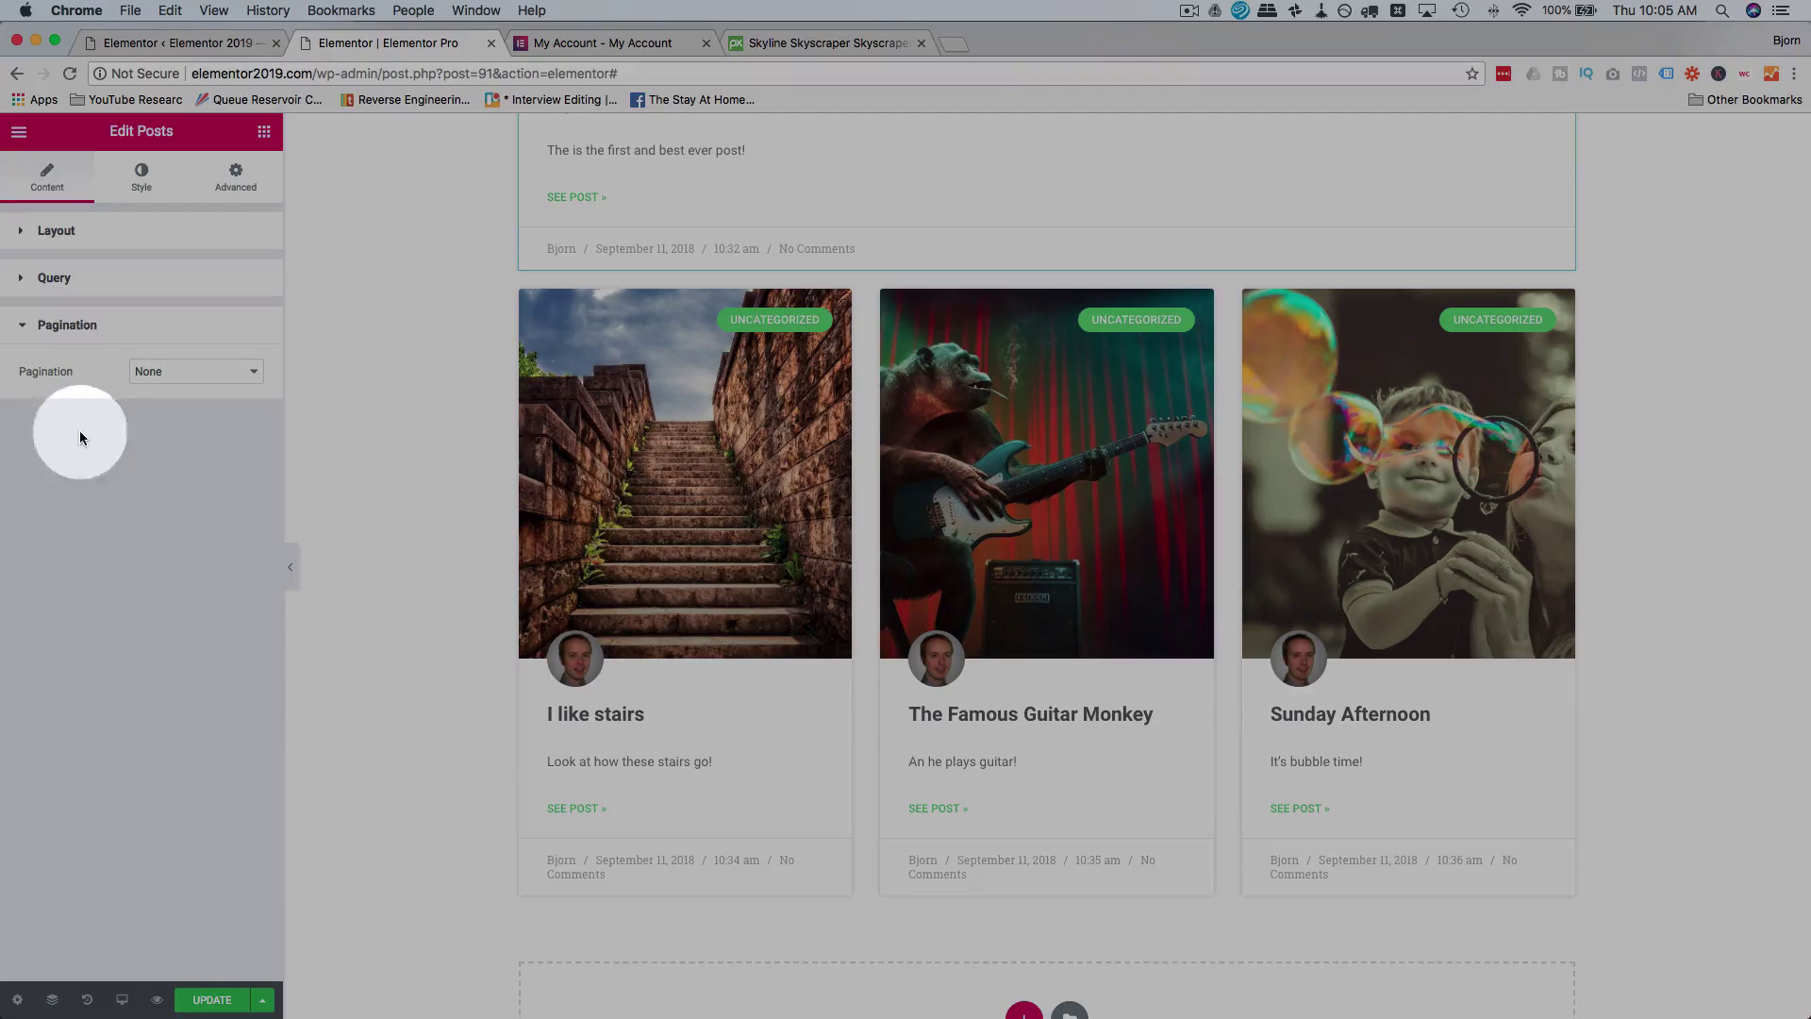
{"action": "left_click", "coordinate": [162, 370]}
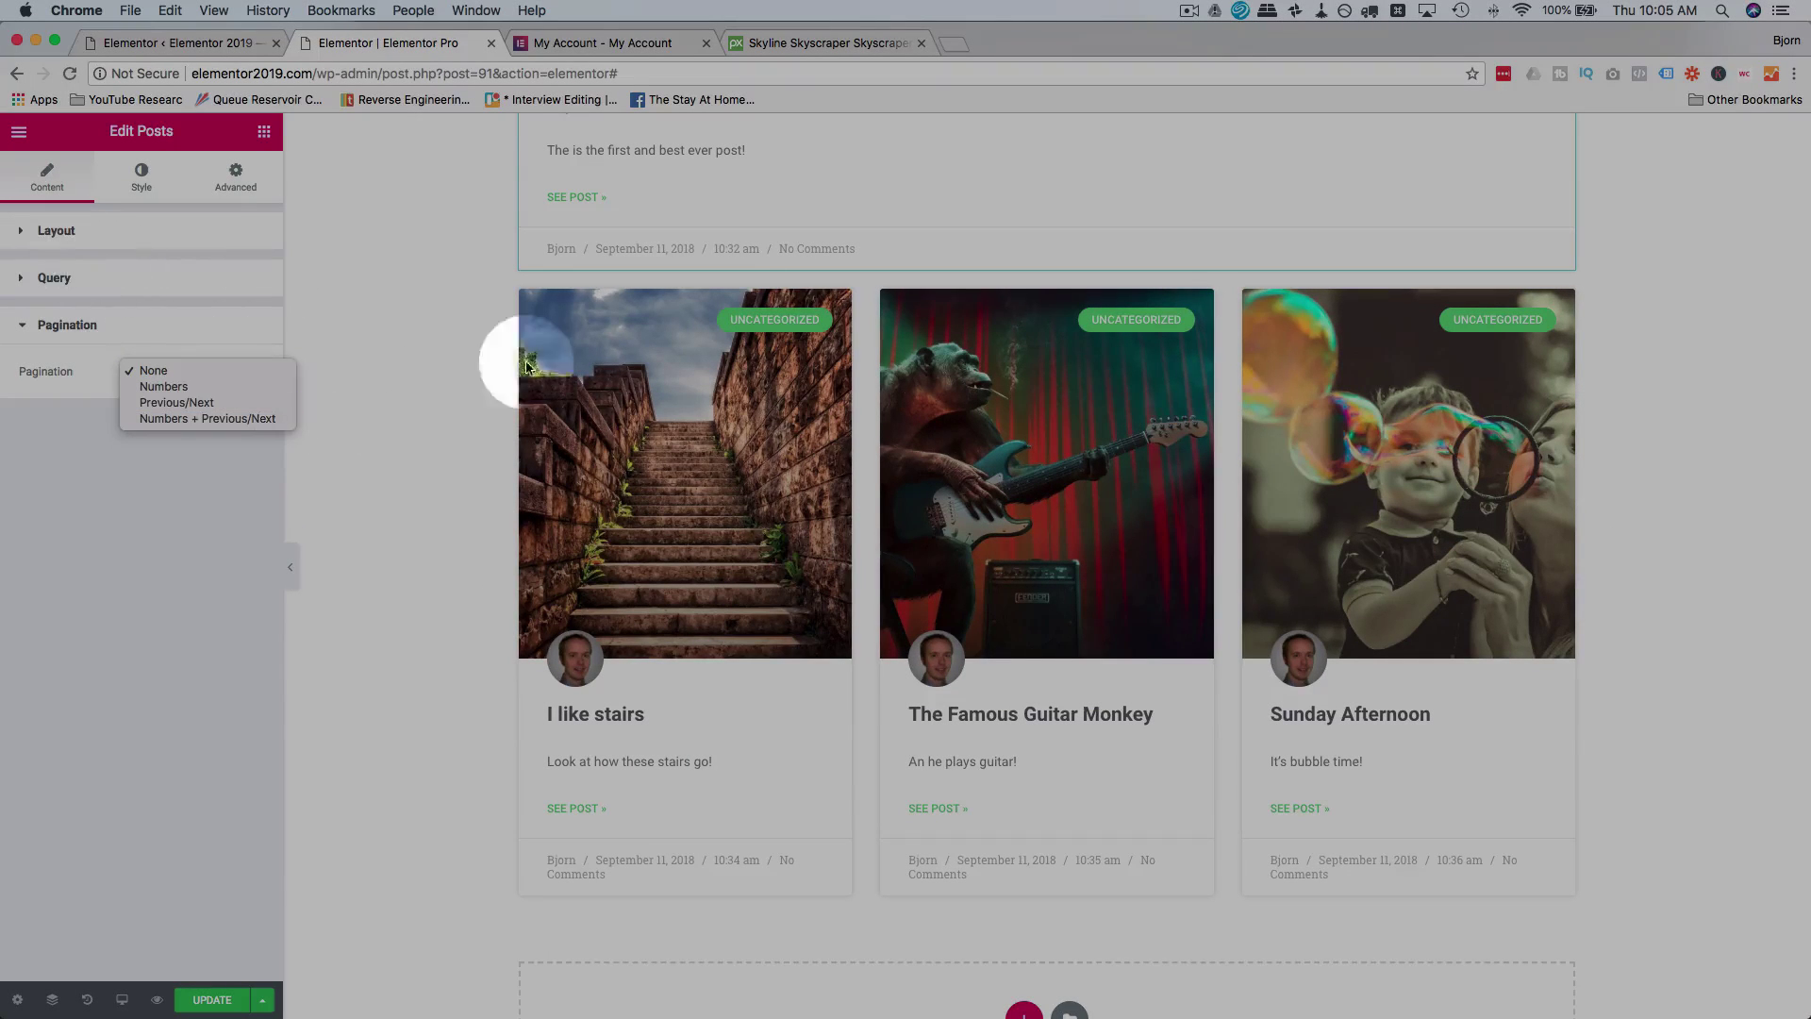
{"action": "left_click", "coordinate": [687, 434]}
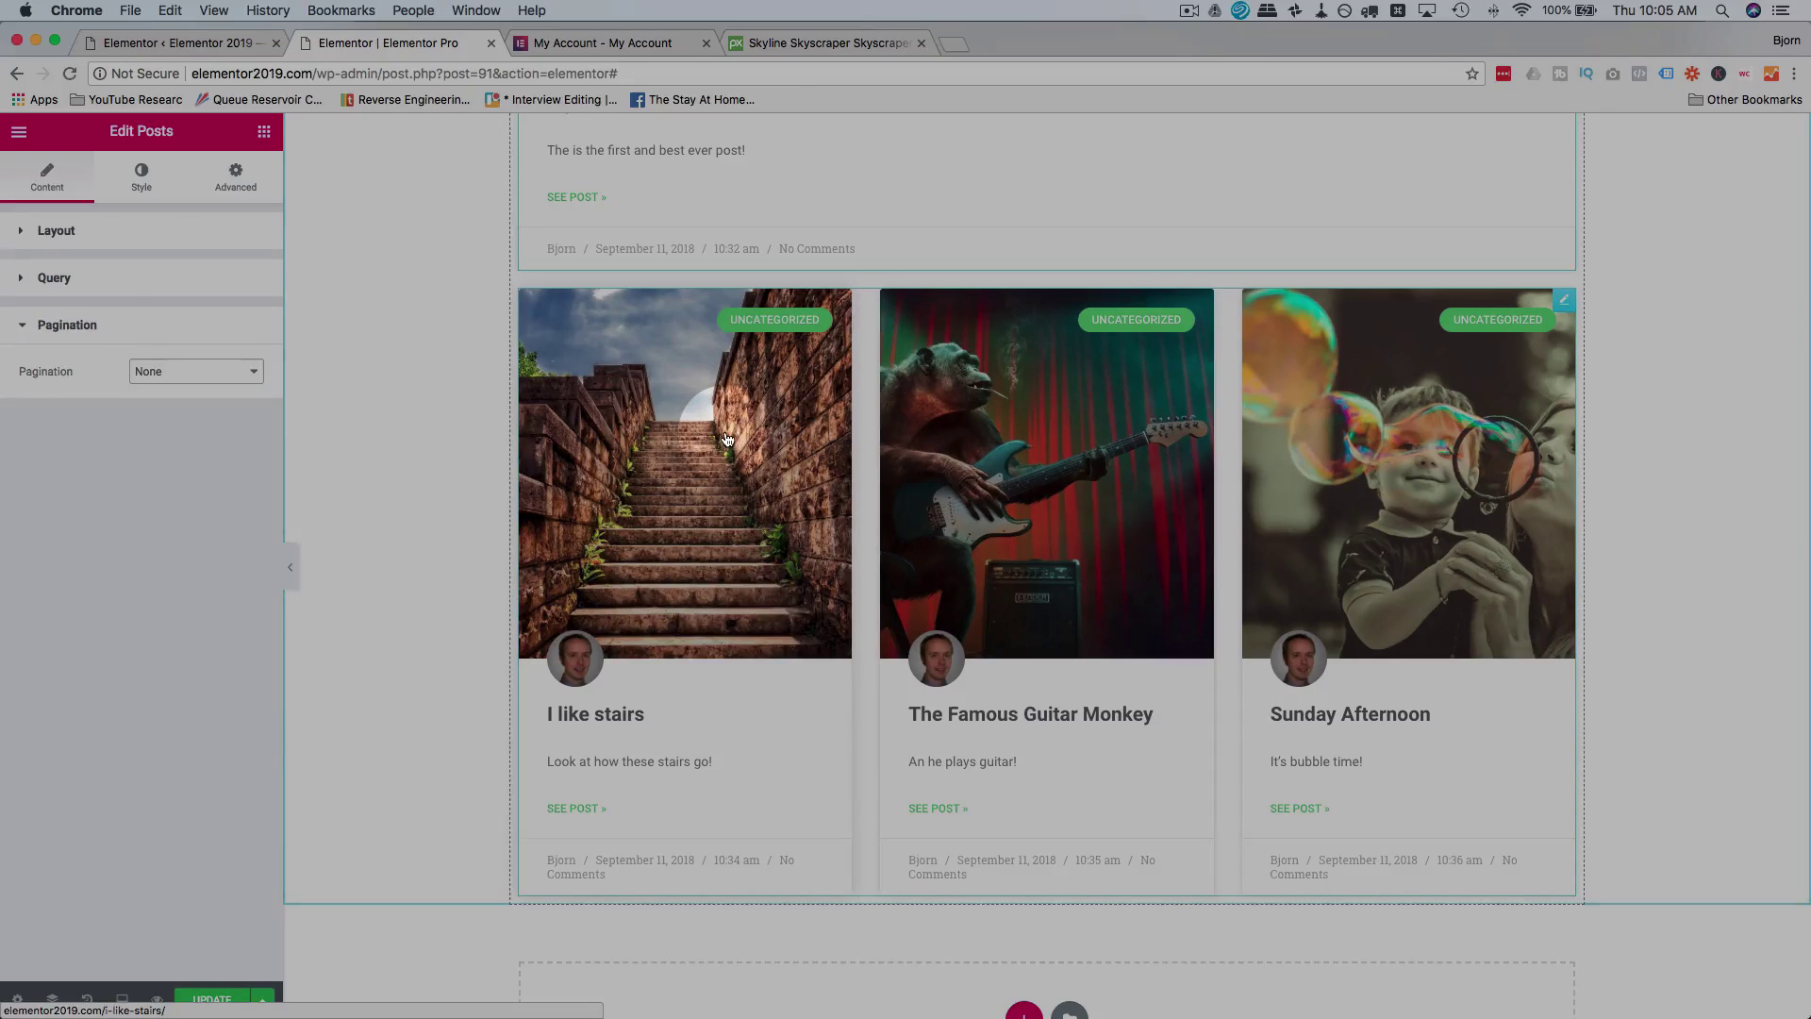
Set the lower Posts widget to 2 columns with 2 posts per page and an image ratio of 0.44.
{"action": "left_click", "coordinate": [142, 236]}
{"action": "left_click", "coordinate": [162, 317]}
{"action": "left_click", "coordinate": [179, 301]}
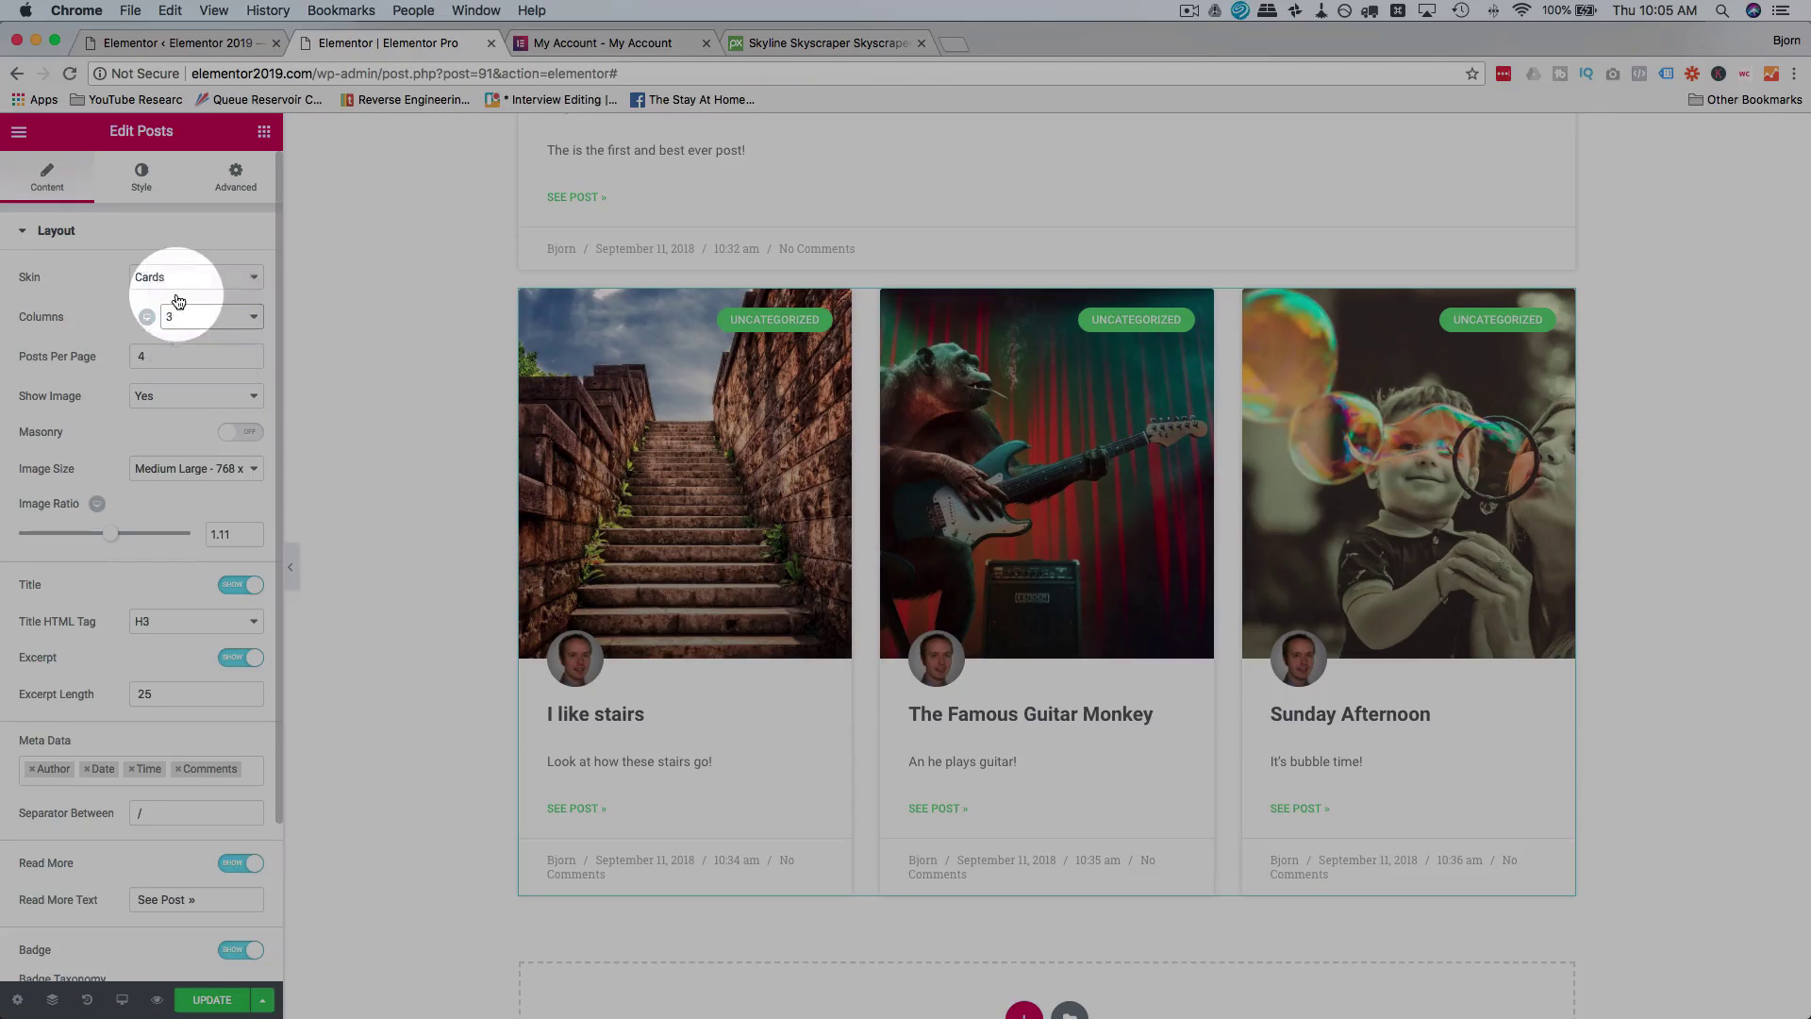
{"action": "left_click", "coordinate": [188, 300]}
{"action": "double_click", "coordinate": [141, 356]}
{"action": "type", "text": "2"}
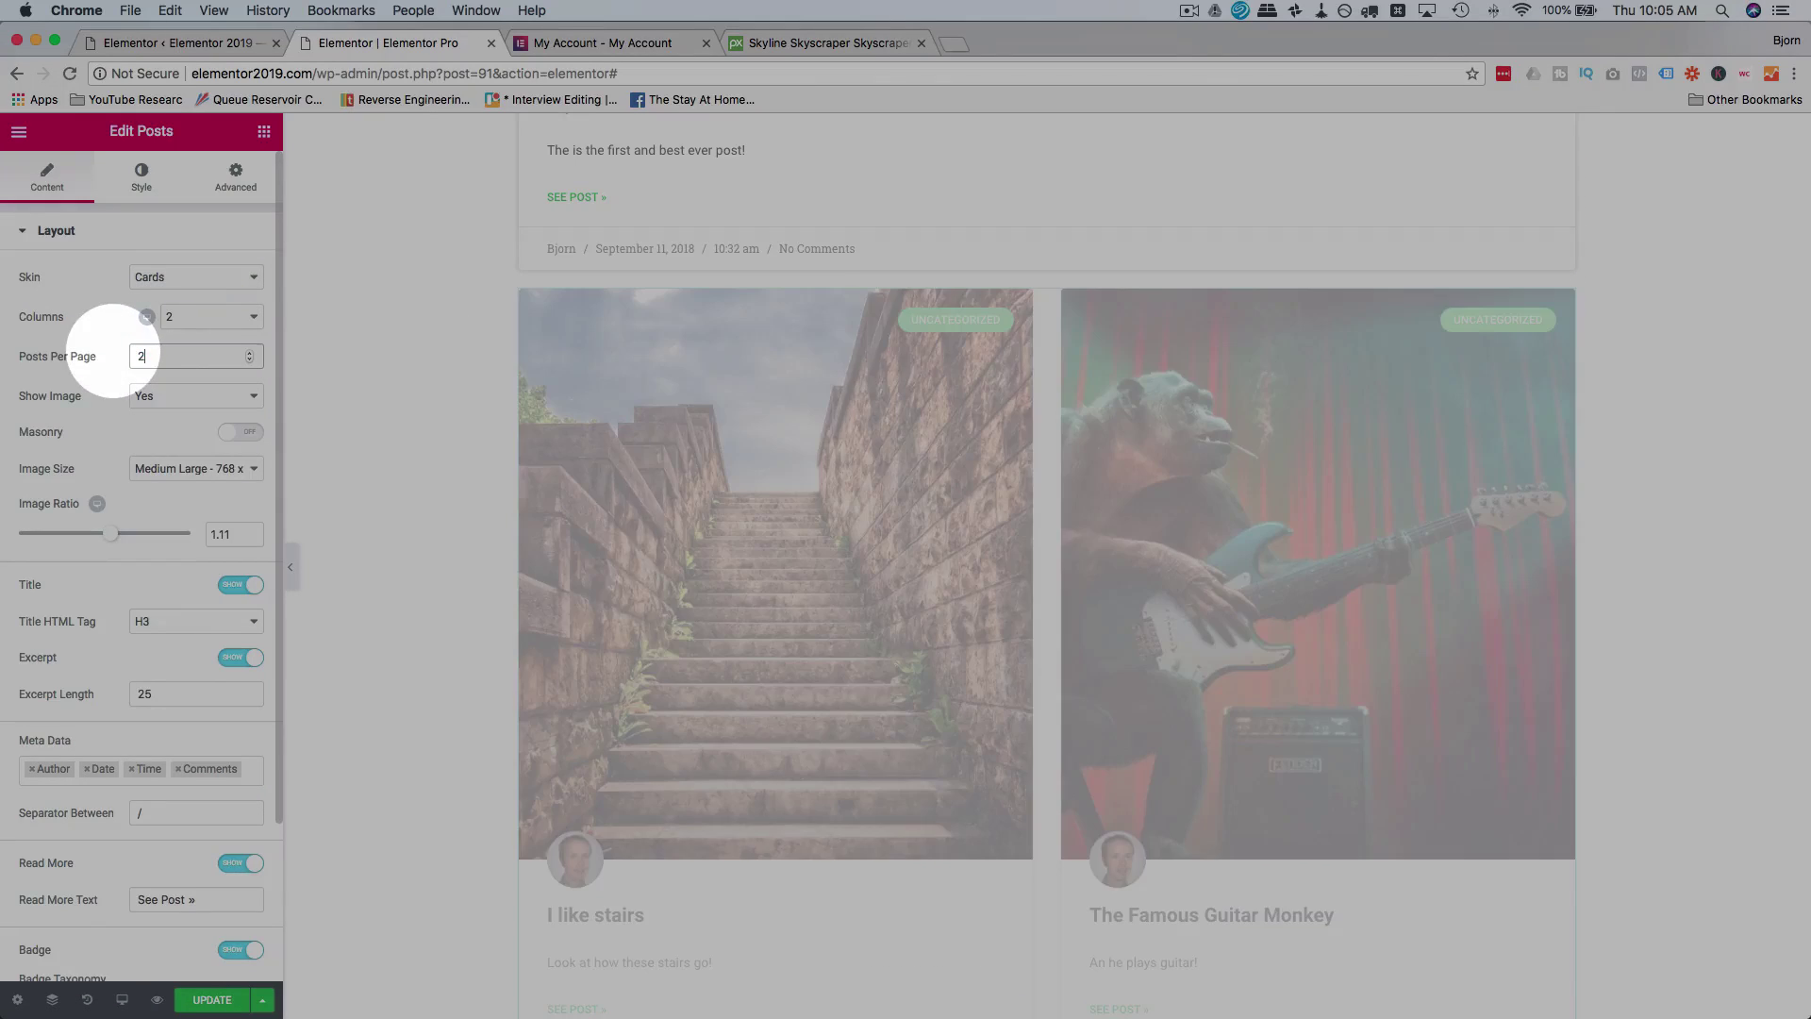
{"action": "scroll", "coordinate": [111, 415], "scroll_direction": "down", "scroll_amount": 3}
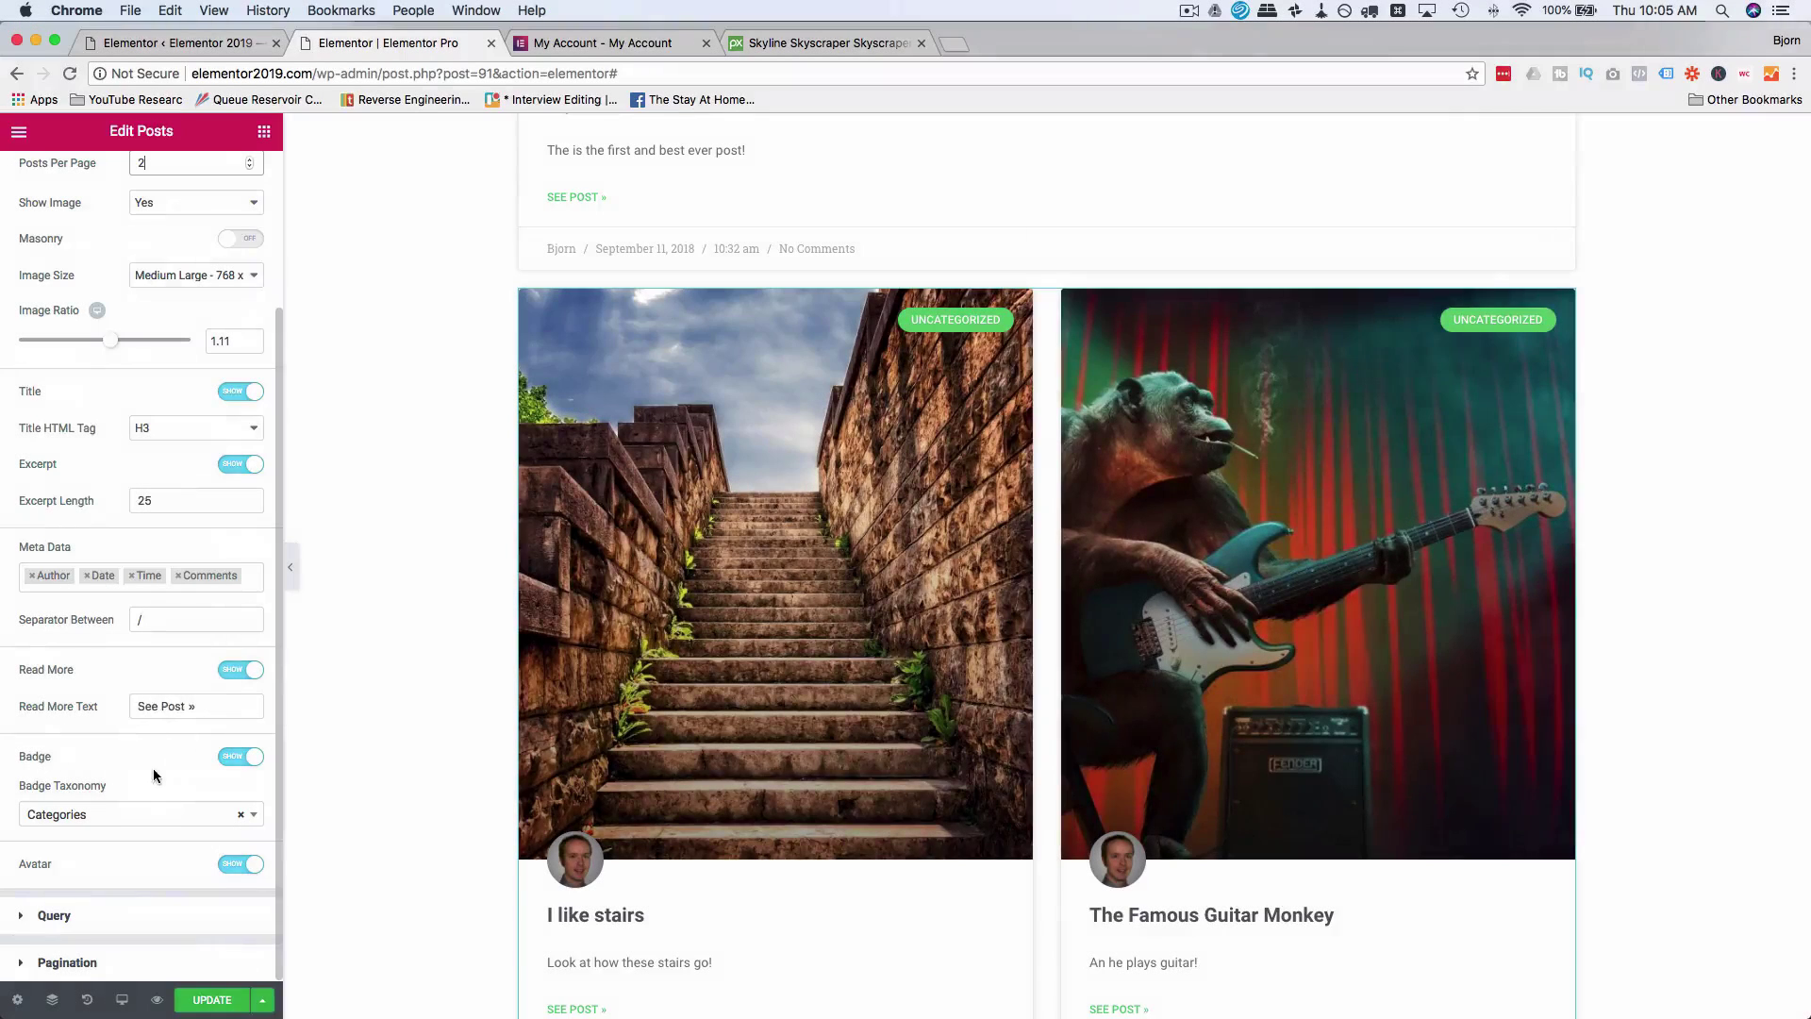
{"action": "left_click_drag", "start_coordinate": [110, 339], "coordinate": [49, 343]}
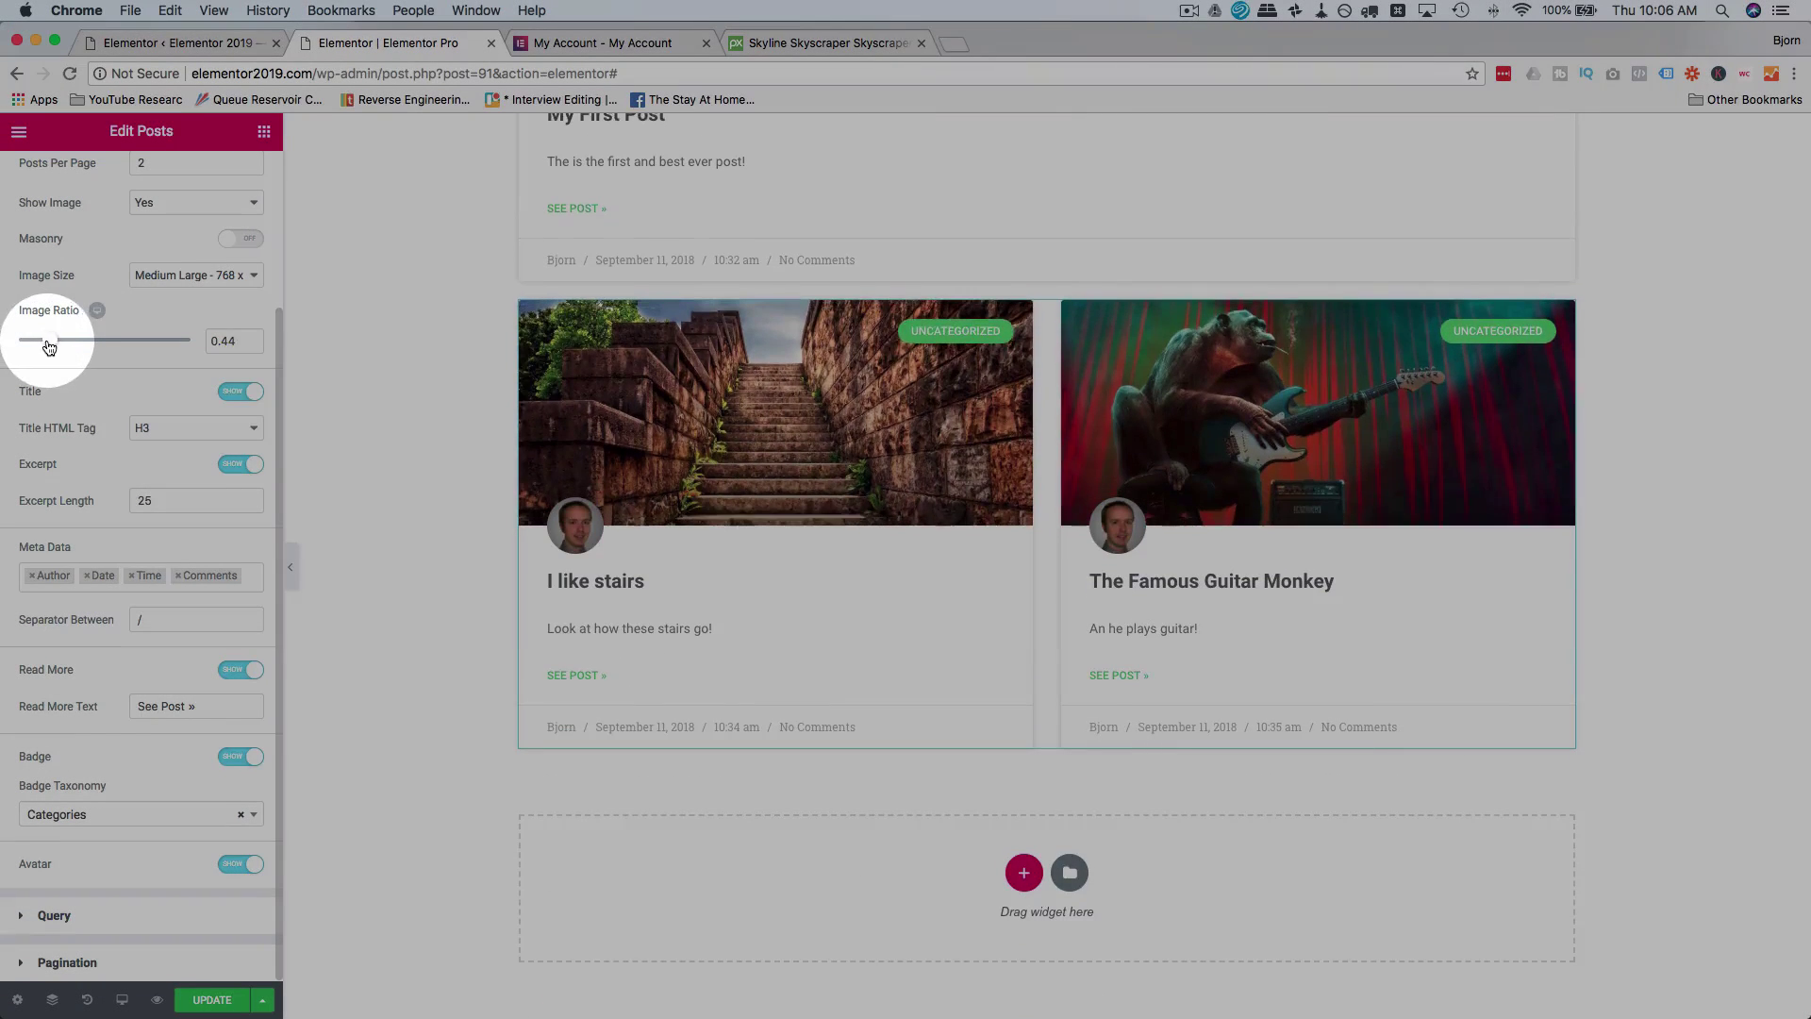
Try the Numbers and Previous/Next pagination types on the lower Posts widget, and set it to Numbers + Previous/Next.
{"action": "left_click", "coordinate": [66, 961]}
{"action": "left_click", "coordinate": [175, 370]}
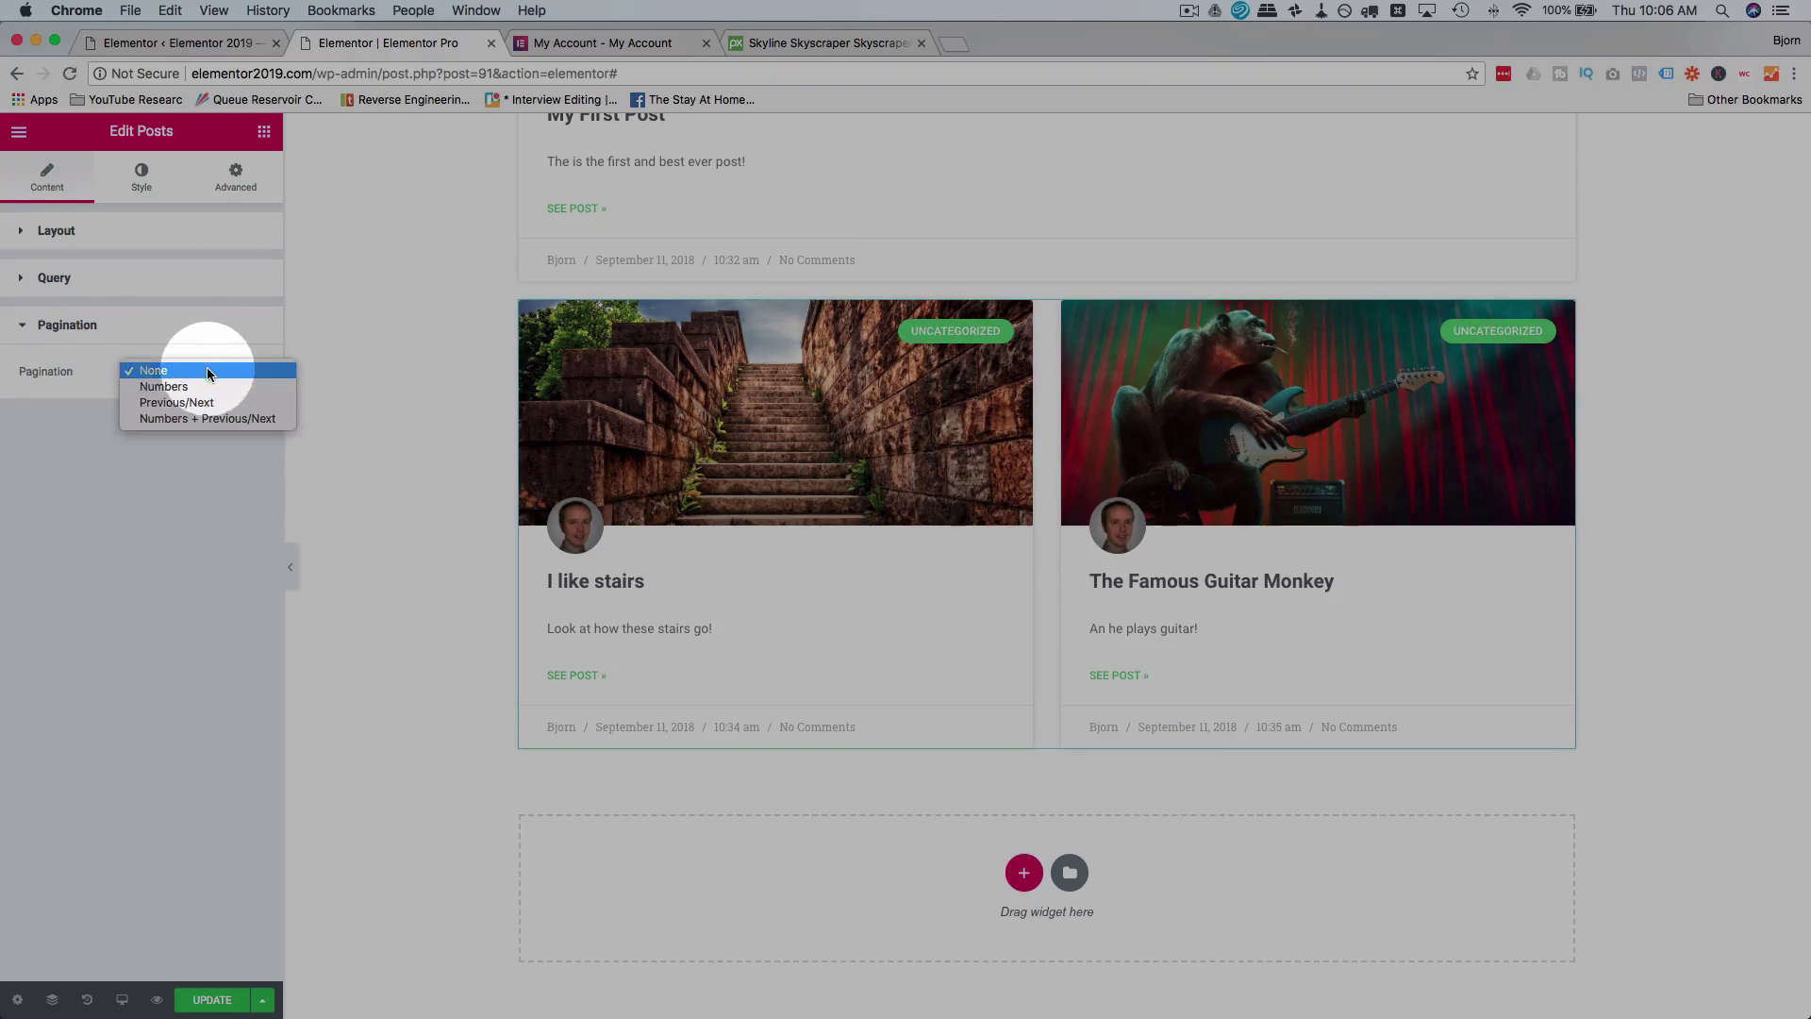
{"action": "left_click", "coordinate": [200, 387]}
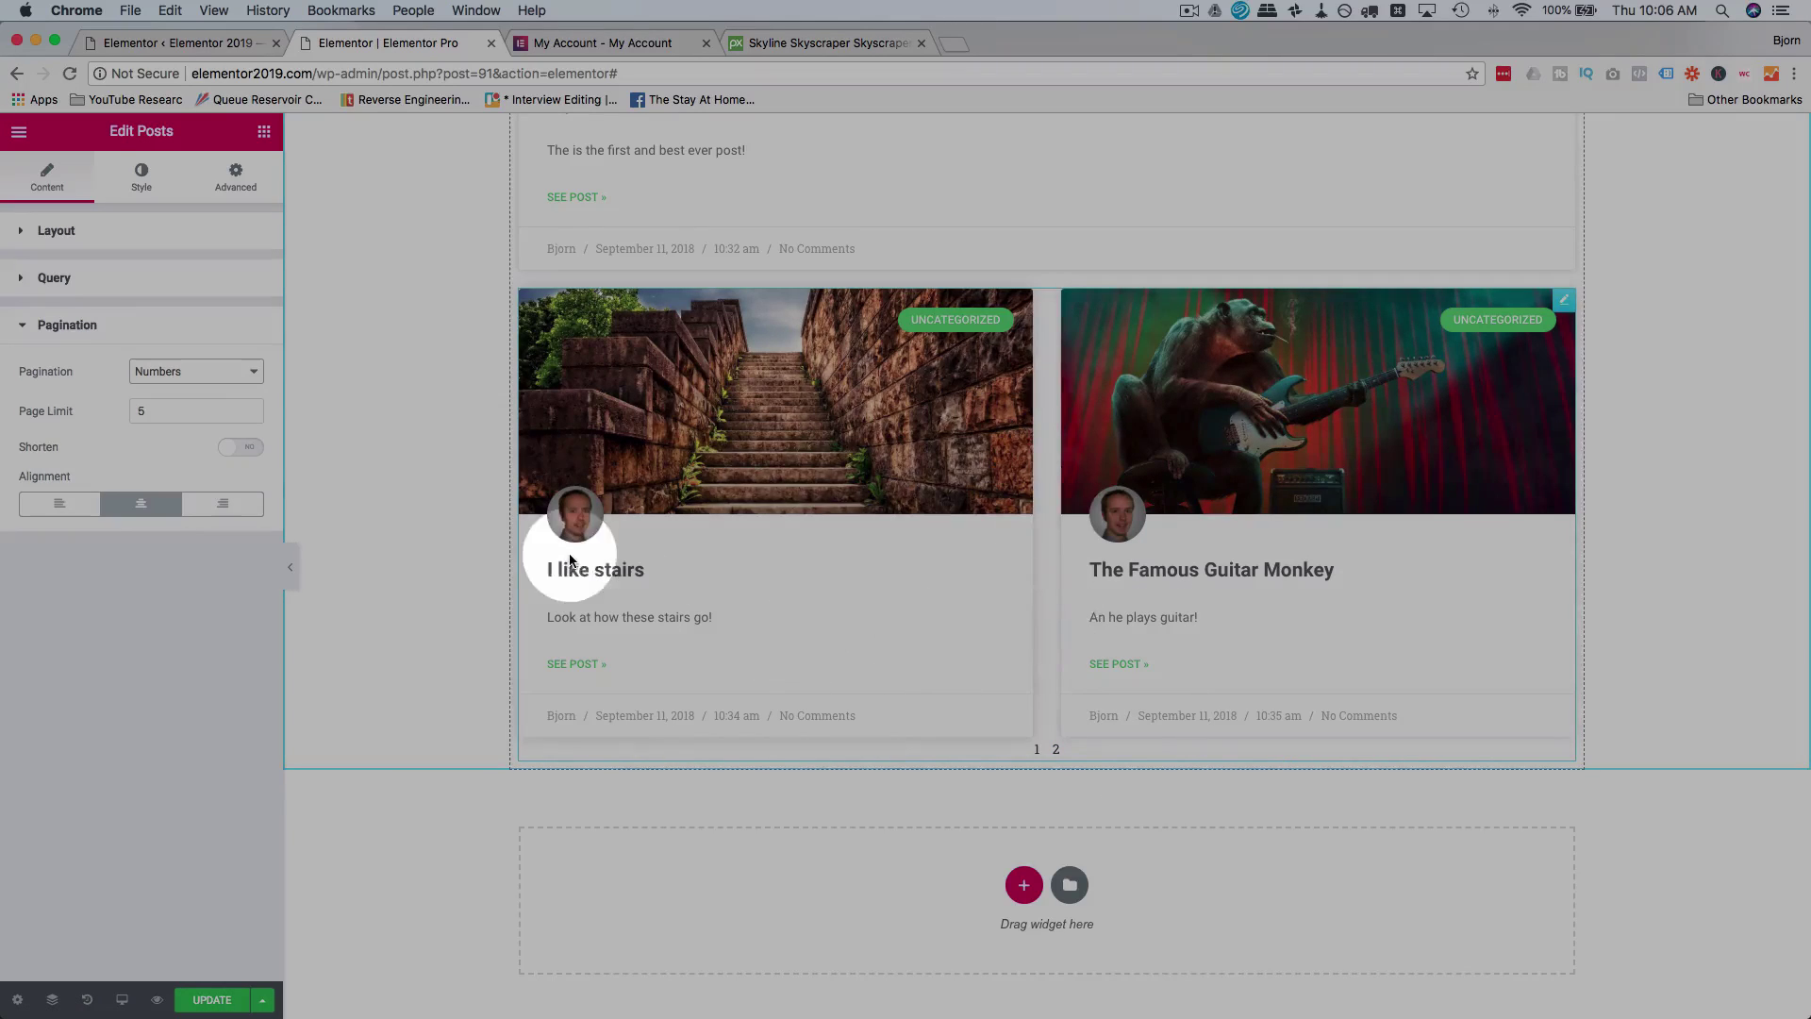
{"action": "left_click", "coordinate": [215, 382]}
{"action": "left_click", "coordinate": [229, 377]}
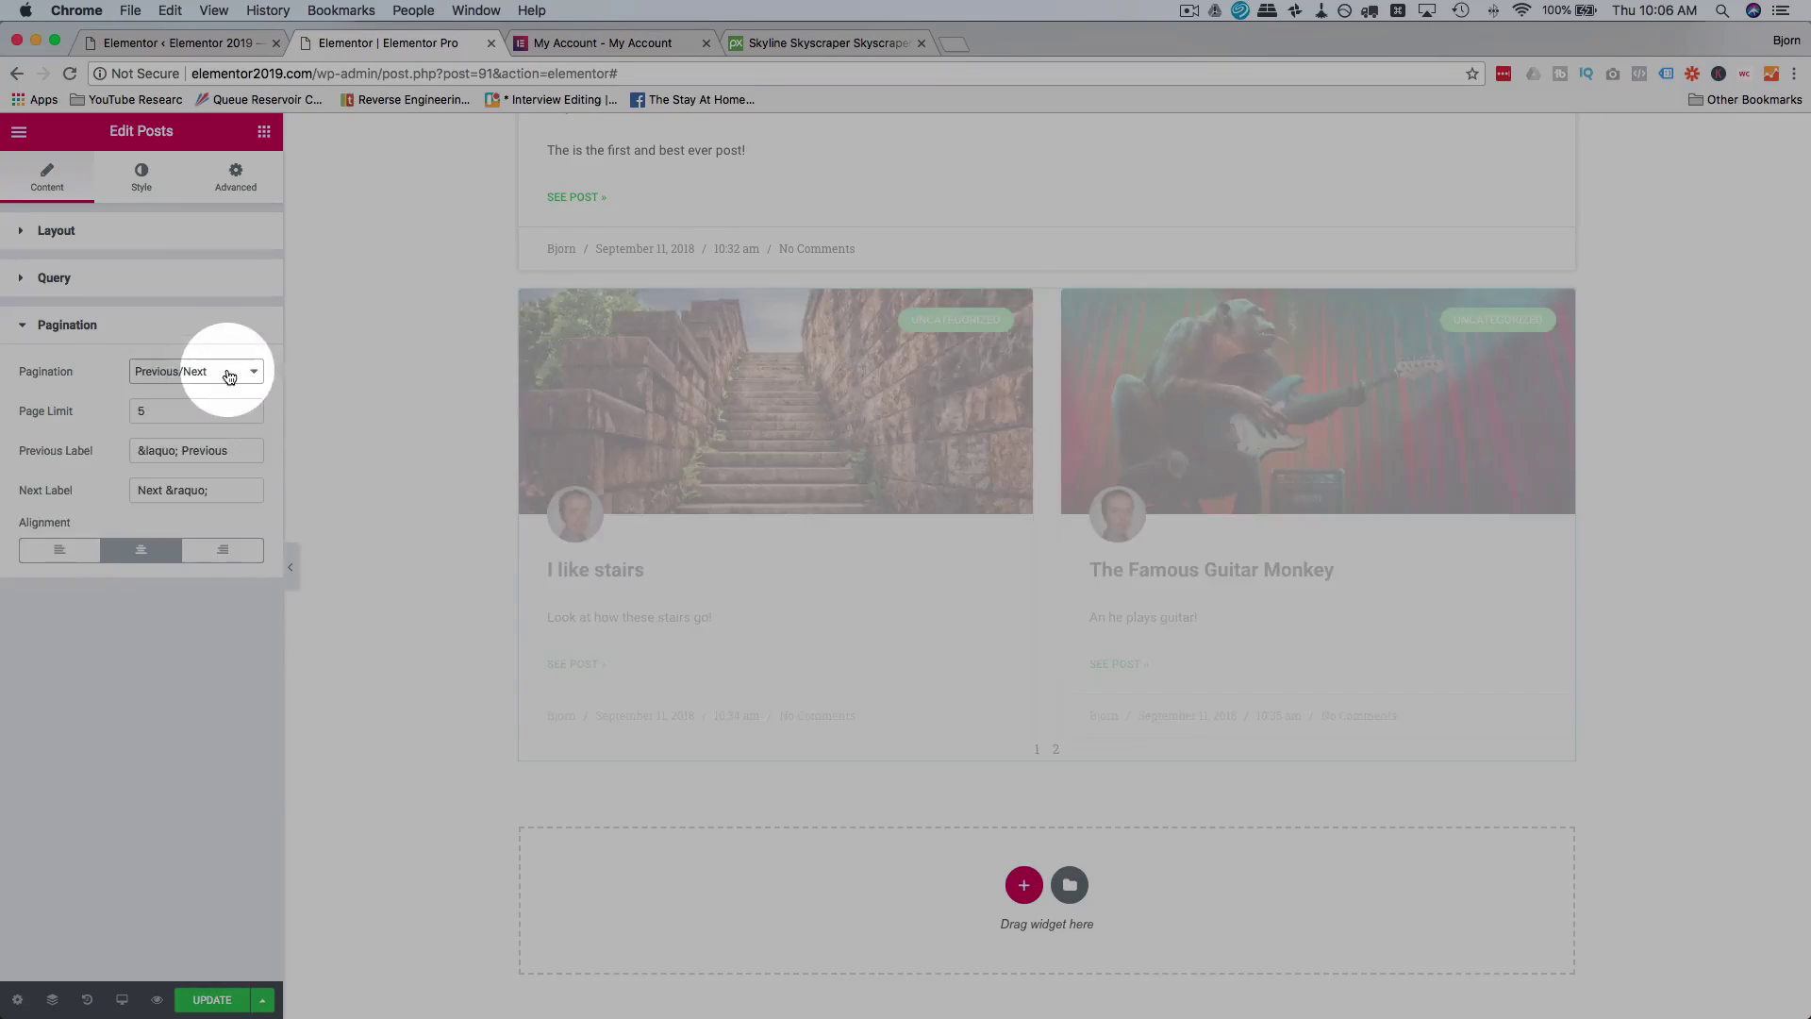
{"action": "left_click", "coordinate": [228, 377]}
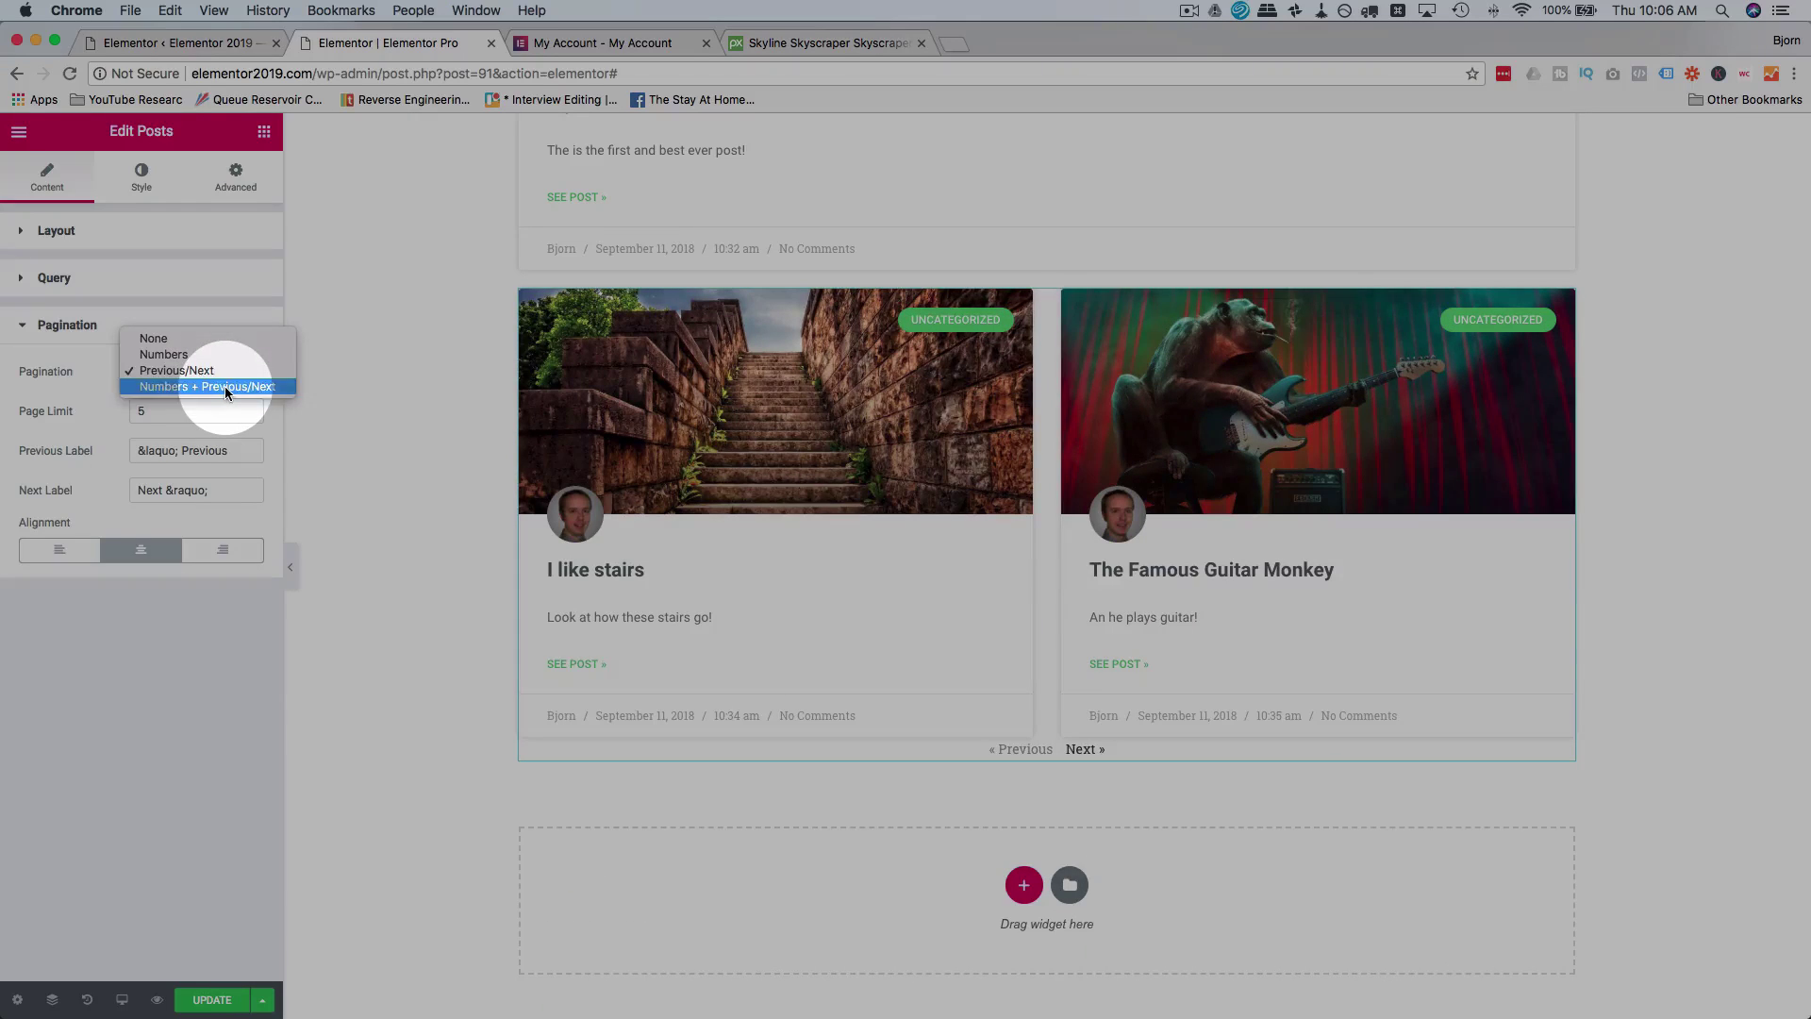
{"action": "left_click", "coordinate": [225, 386]}
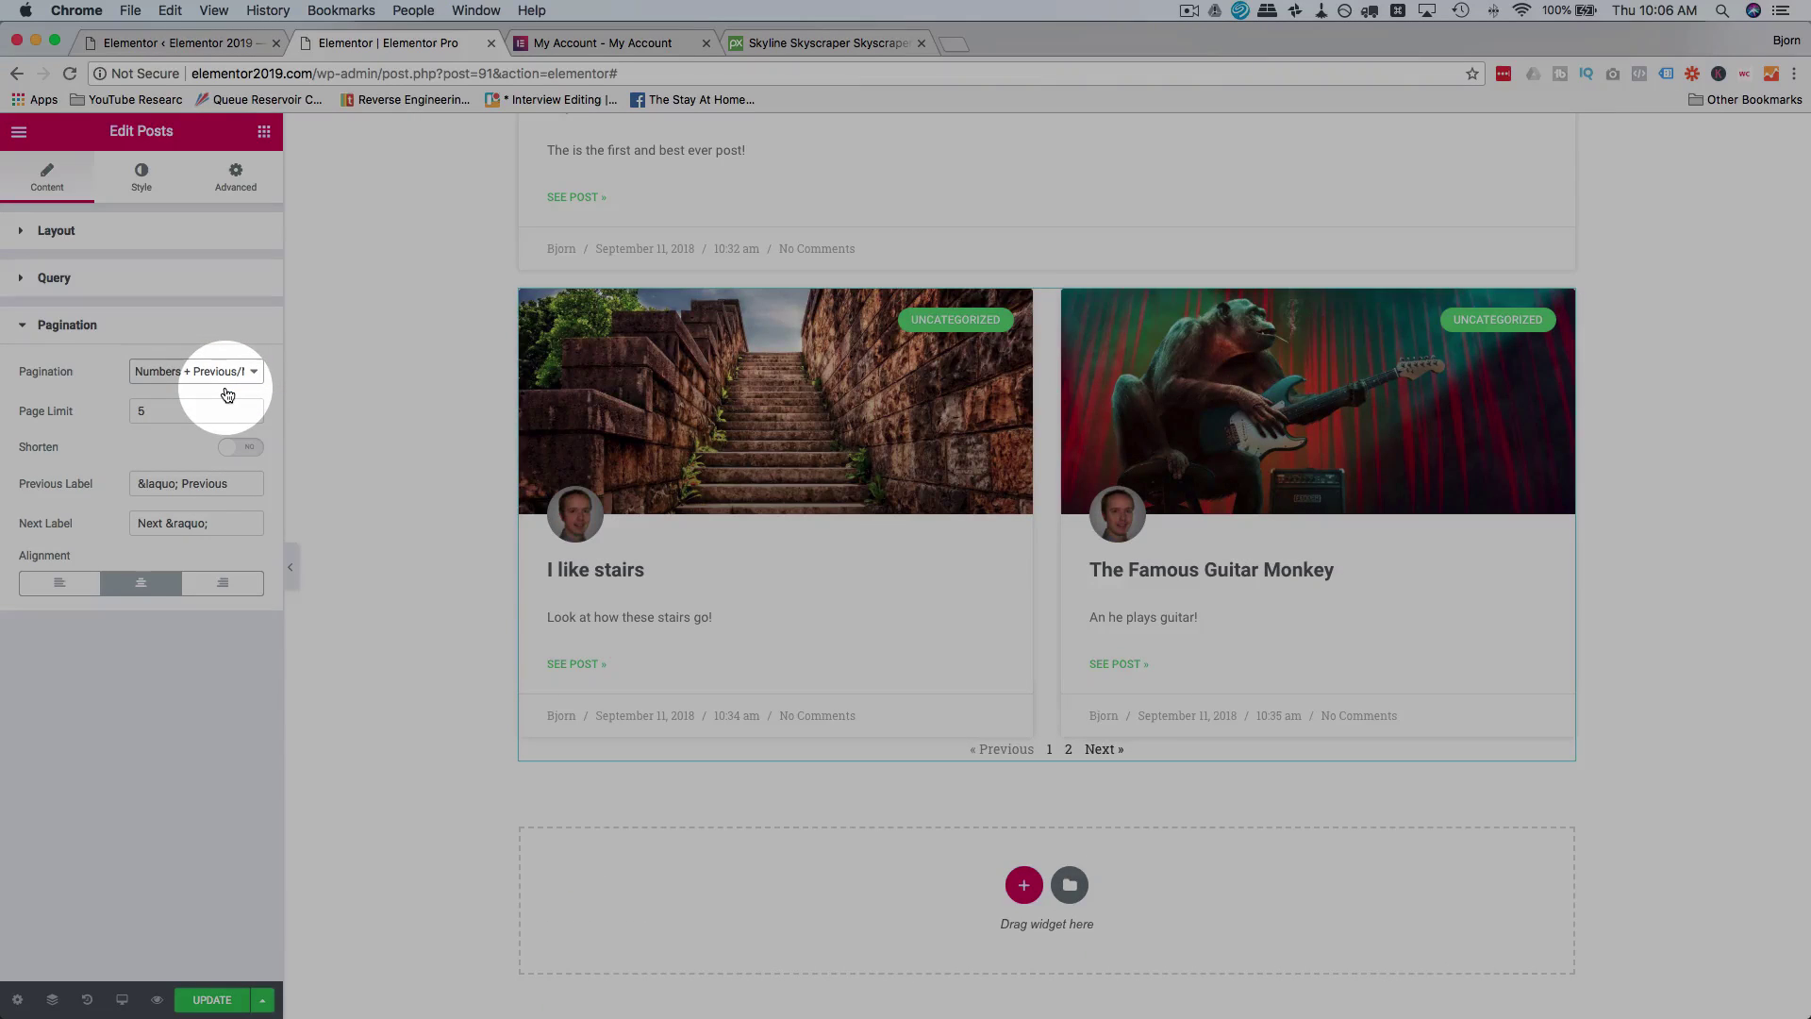
Set the lower Posts widget's pagination to None and open its query settings.
{"action": "scroll", "coordinate": [1132, 579], "scroll_direction": "up", "scroll_amount": 1}
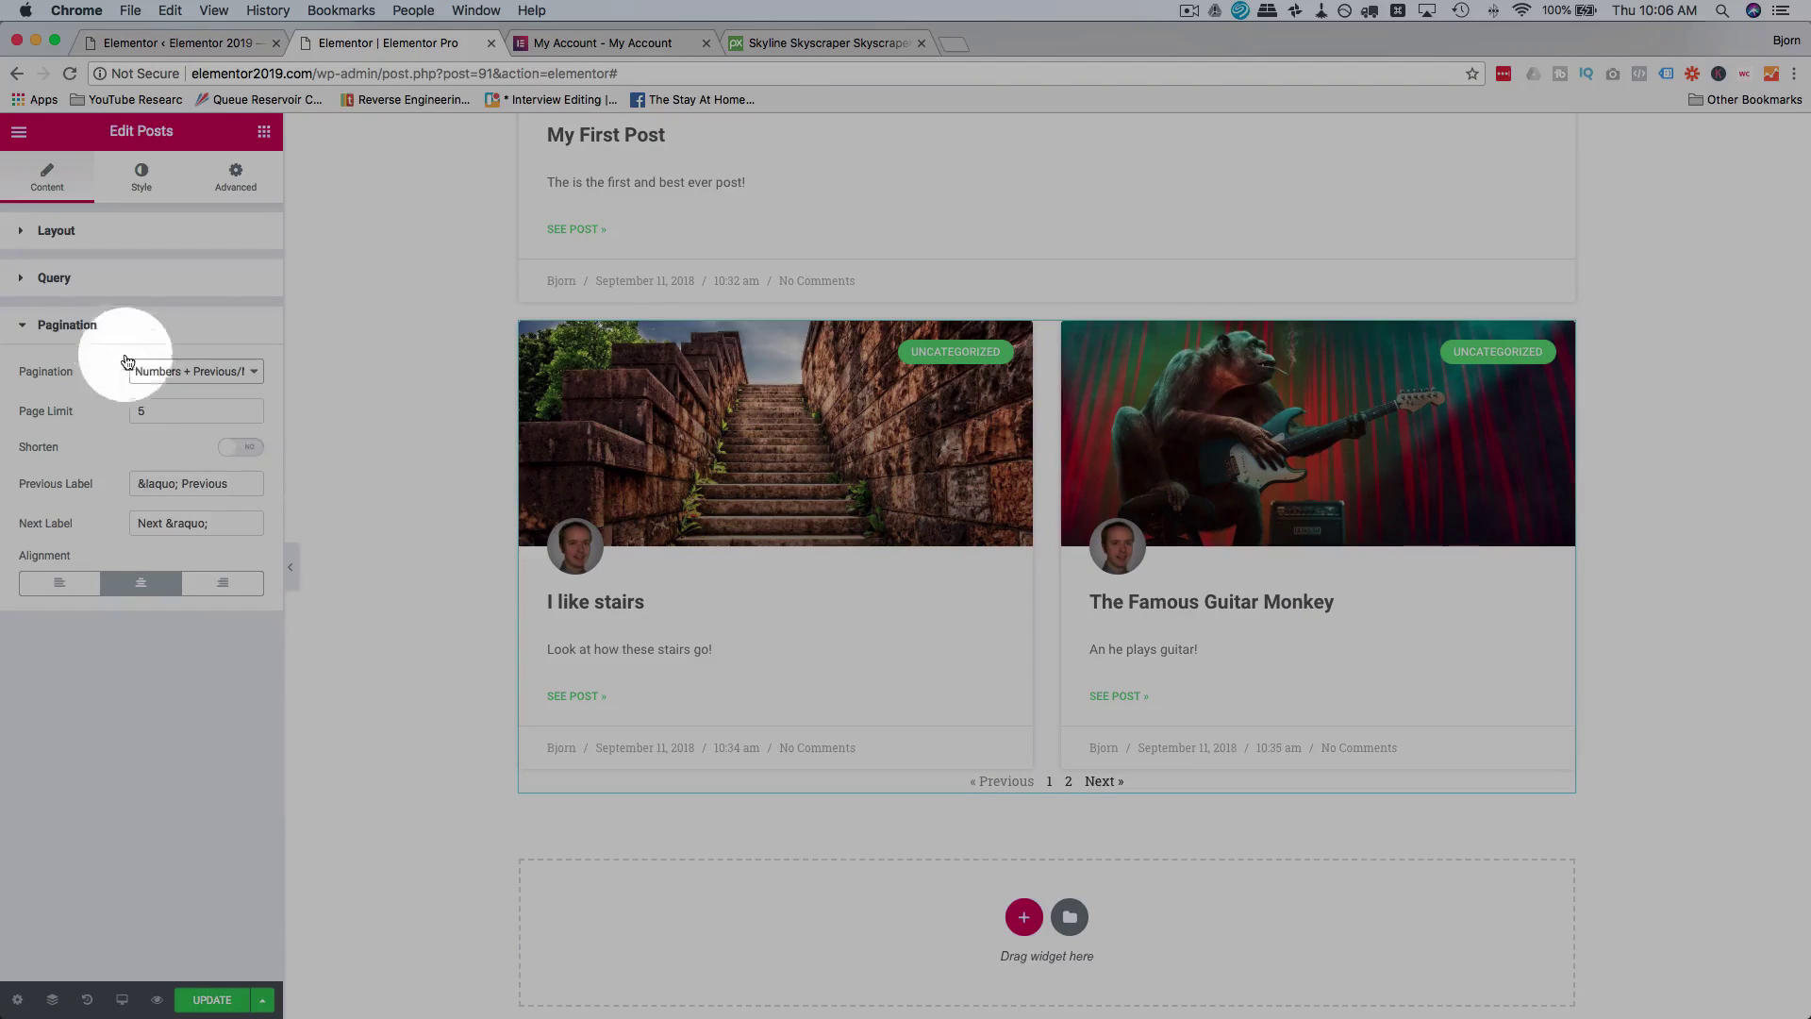
{"action": "left_click", "coordinate": [165, 323]}
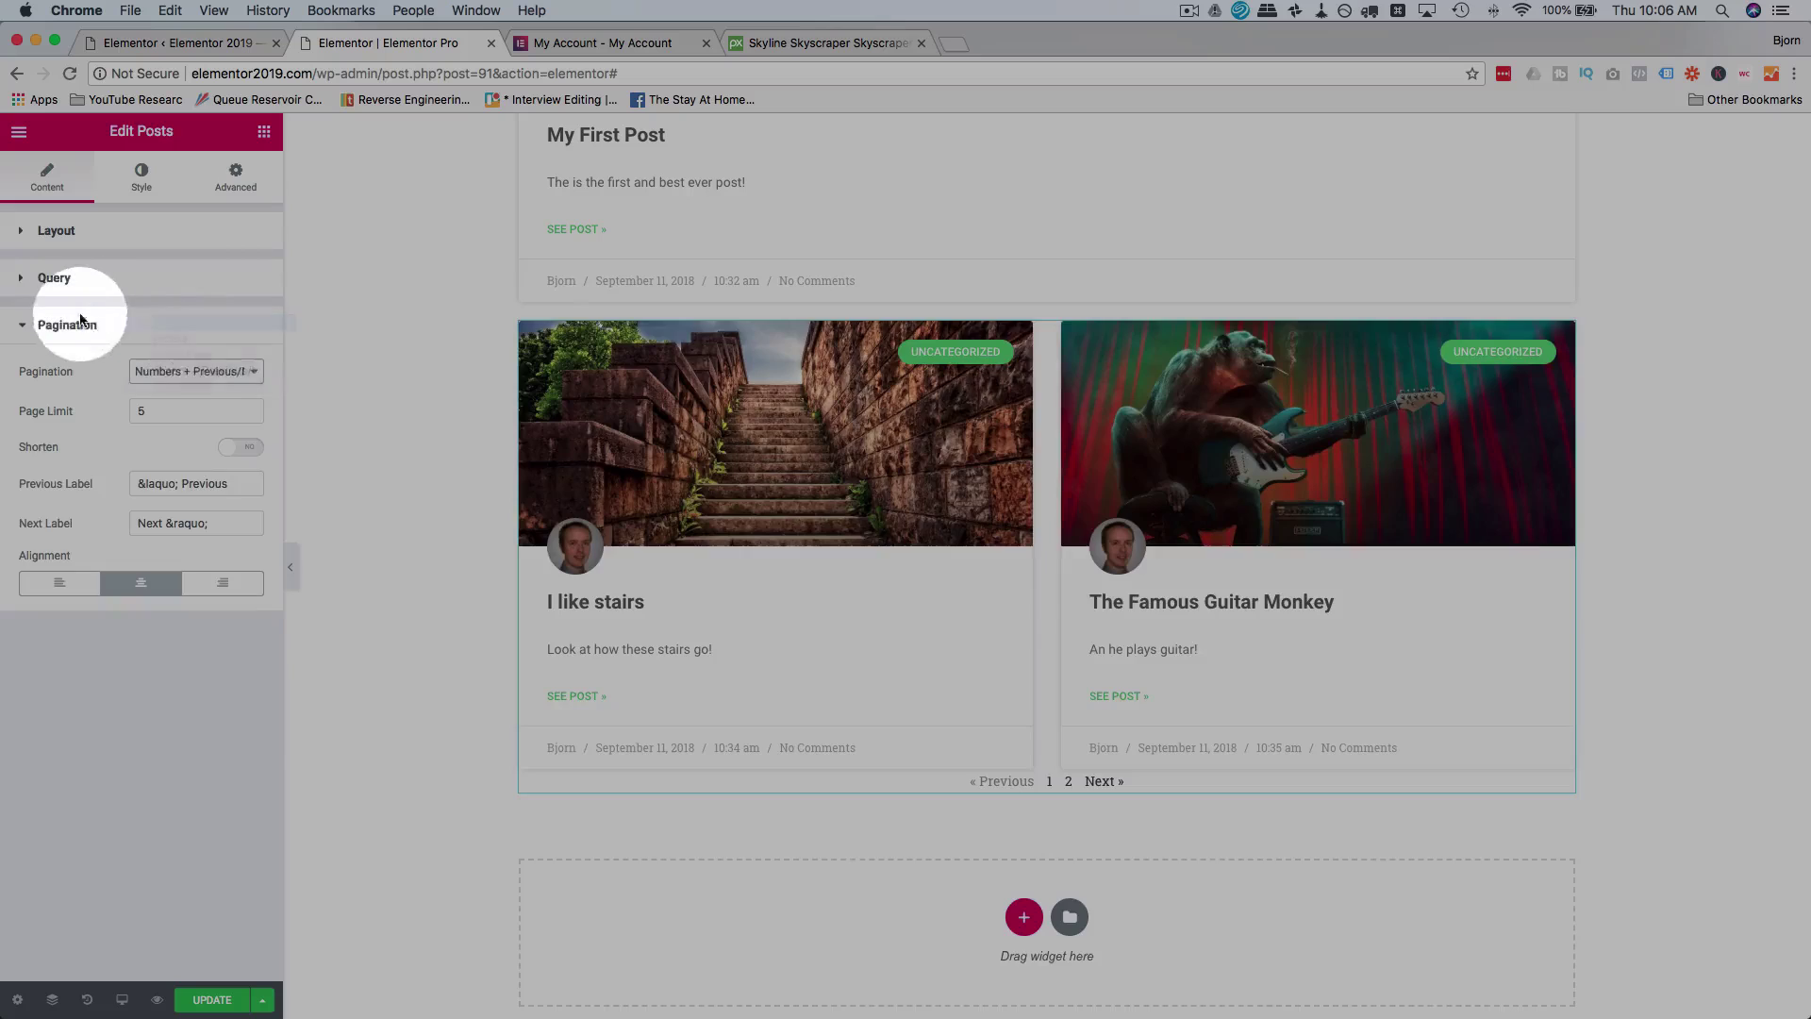
{"action": "left_click", "coordinate": [27, 278]}
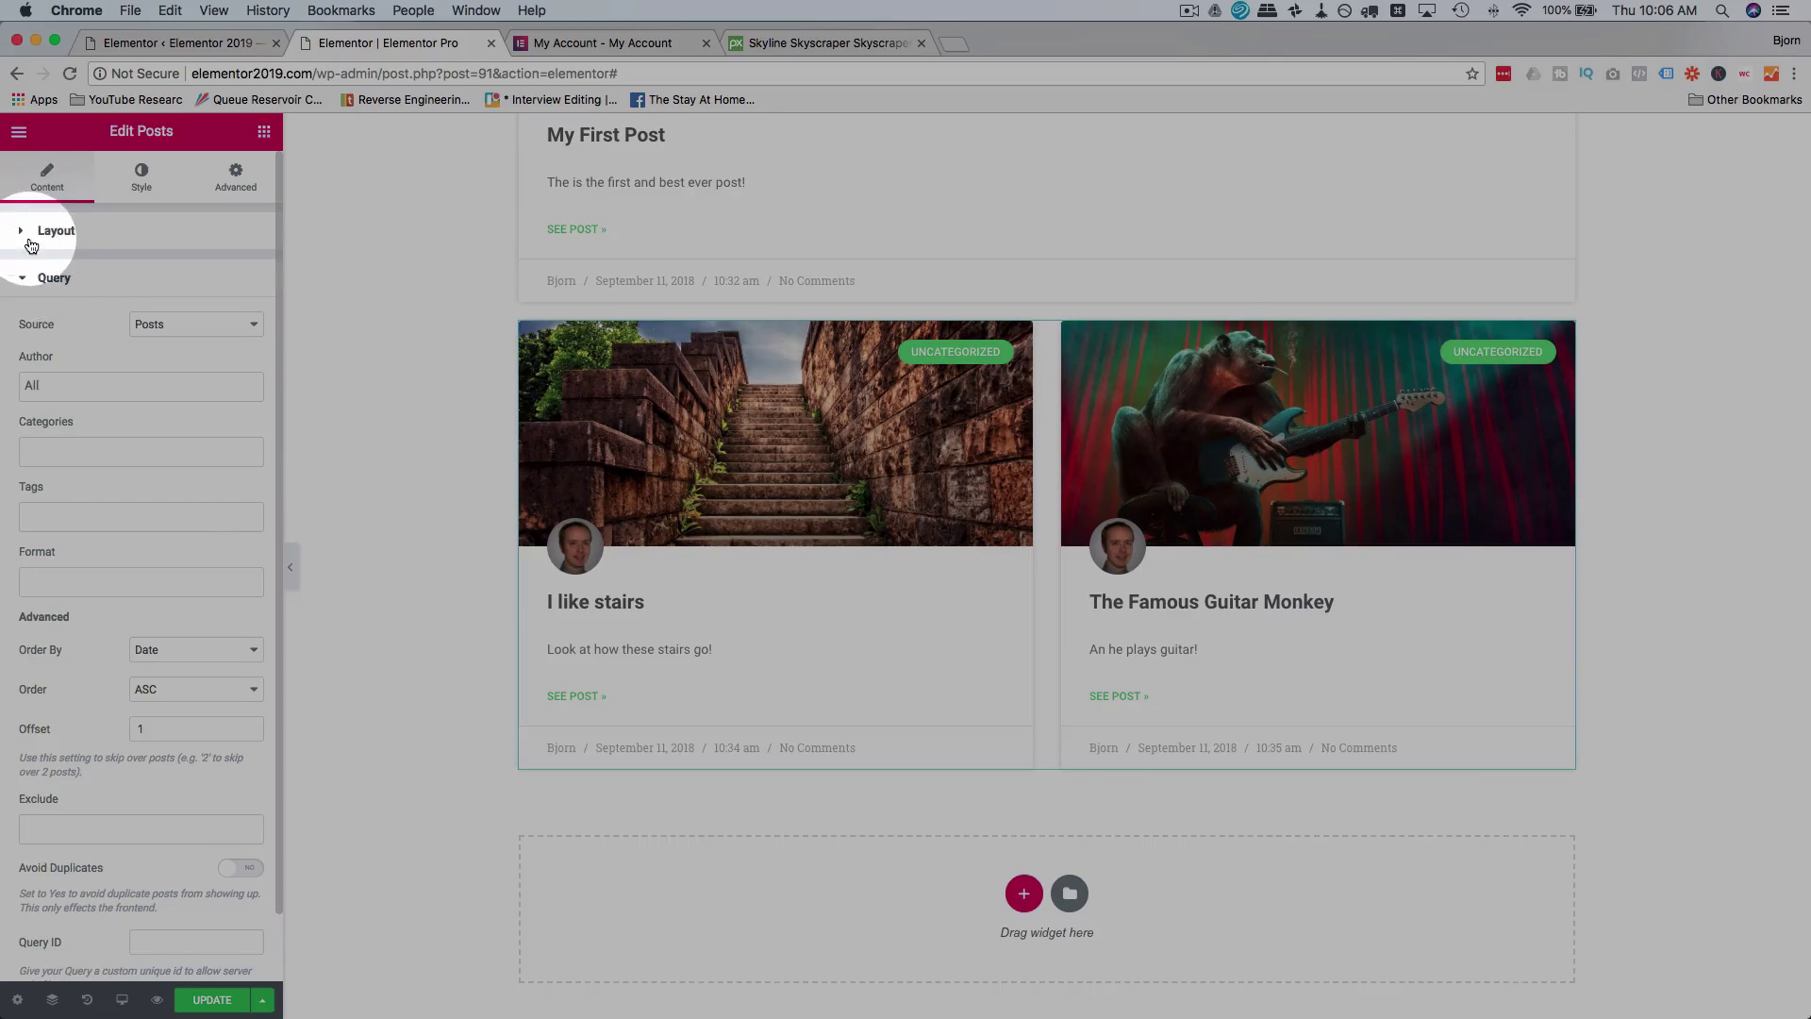
Set the lower Posts widget to 3 columns with 3 posts per page and an image ratio of 0.92.
{"action": "left_click", "coordinate": [30, 243]}
{"action": "left_click", "coordinate": [200, 330]}
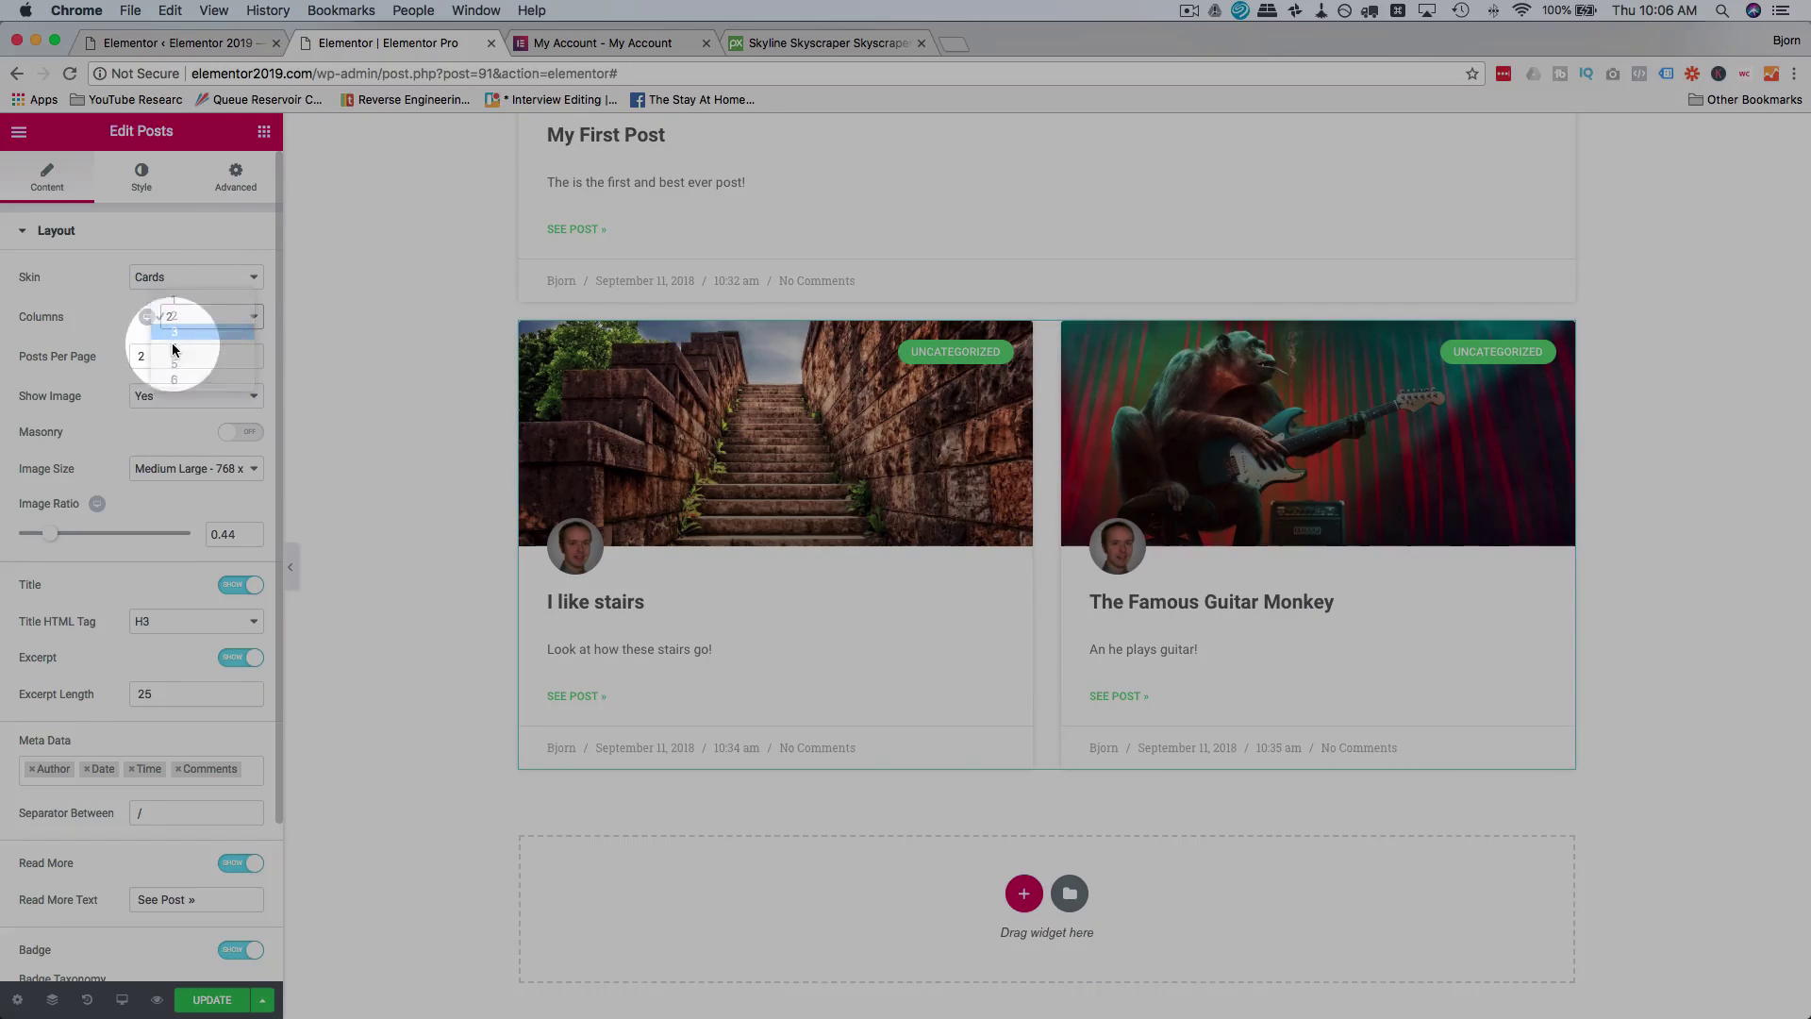
{"action": "key", "text": "BackSpace"}
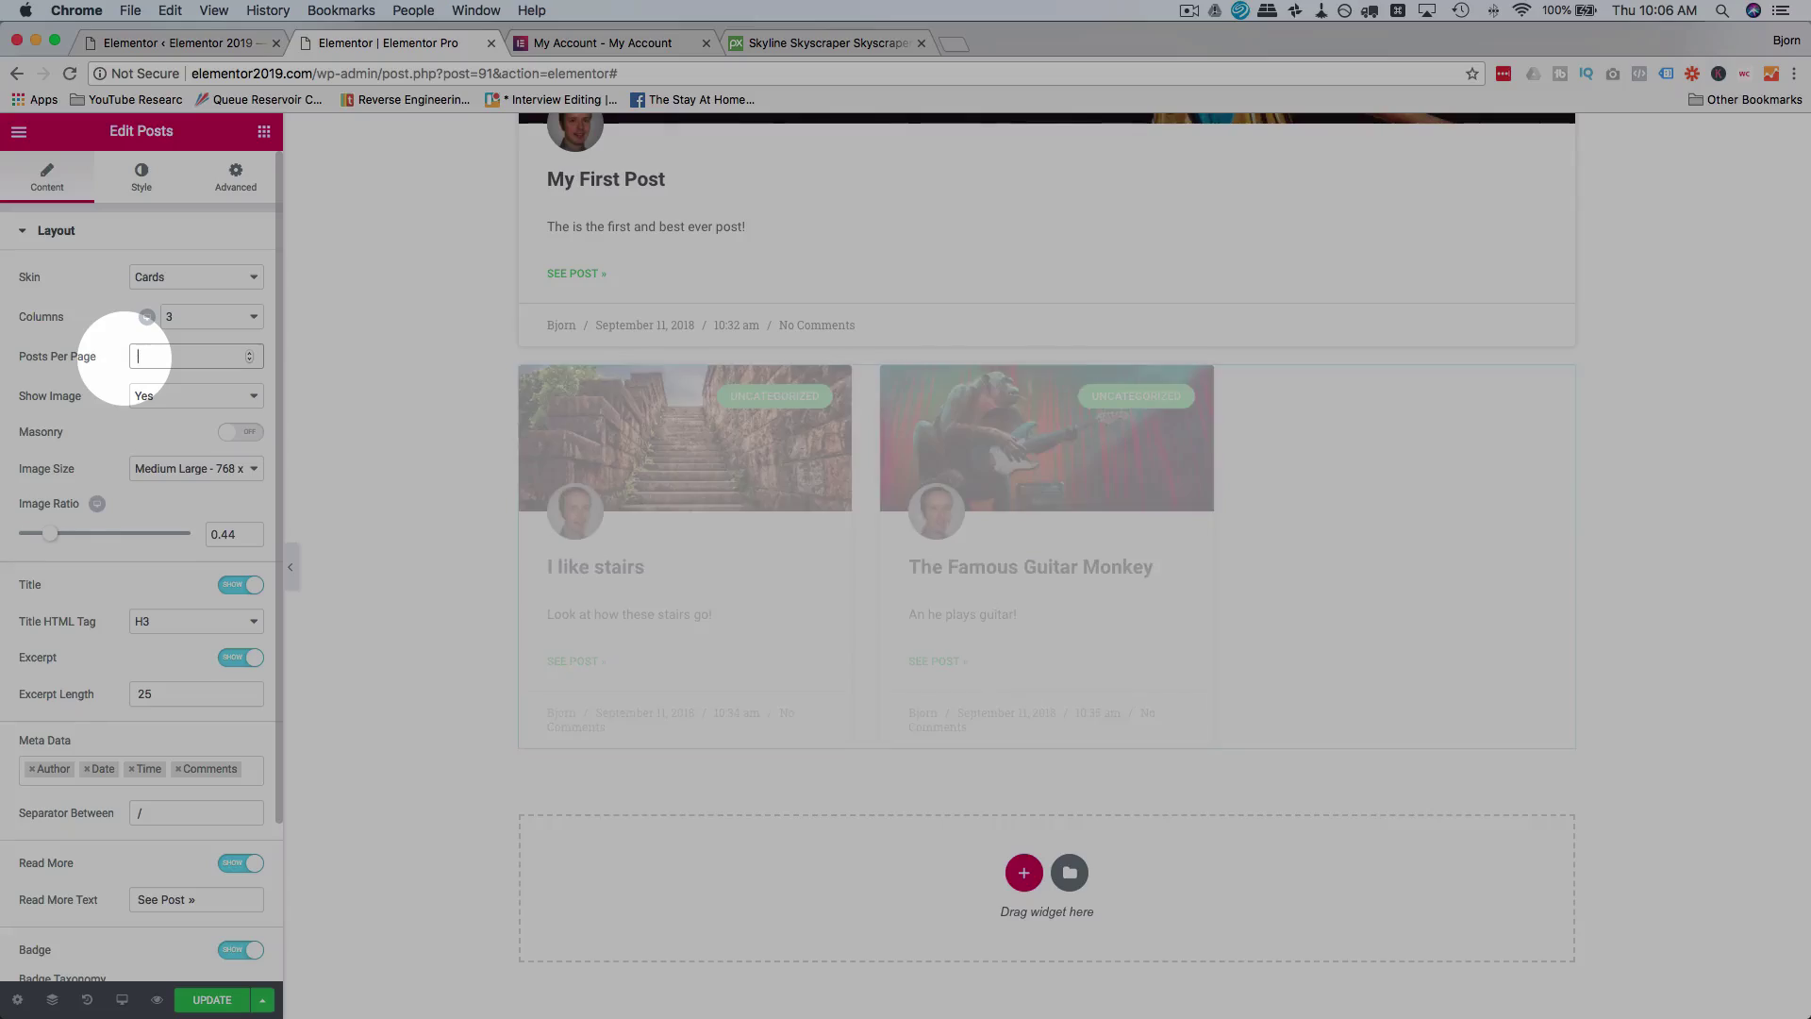
{"action": "left_click", "coordinate": [501, 384]}
{"action": "scroll", "coordinate": [354, 538], "scroll_direction": "up", "scroll_amount": 5}
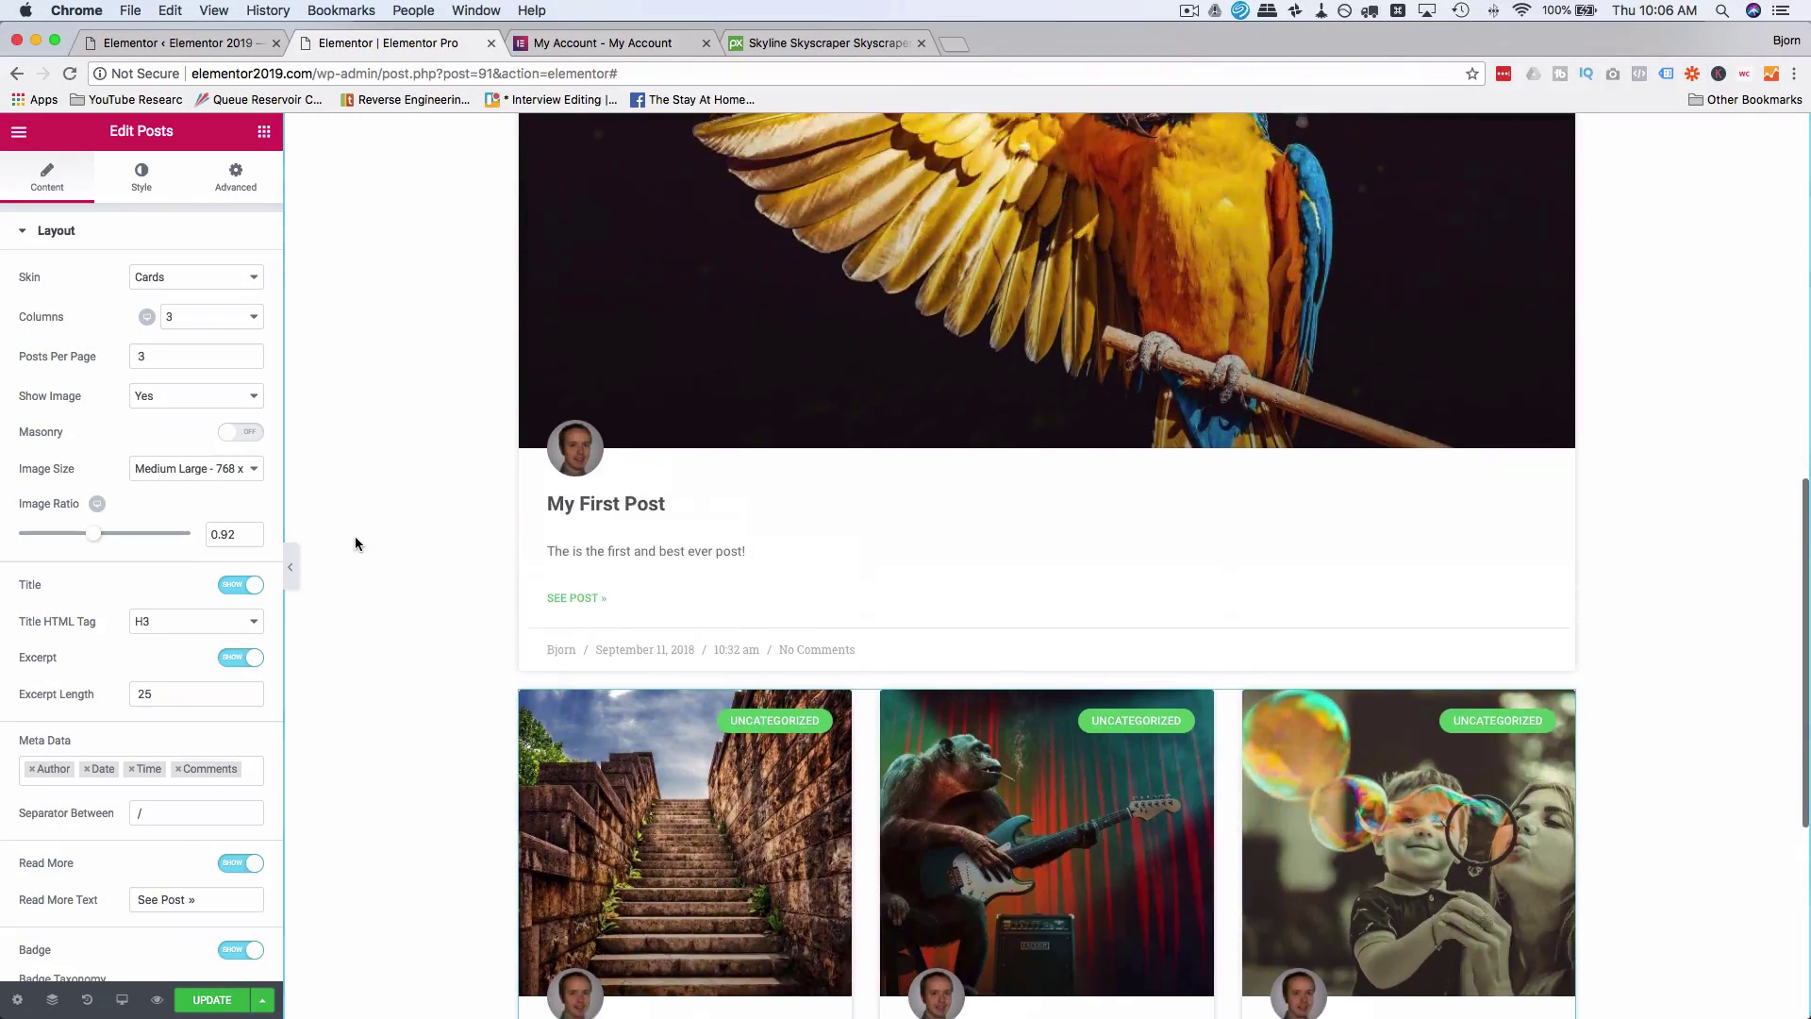
{"action": "scroll", "coordinate": [354, 538], "scroll_direction": "down", "scroll_amount": 3}
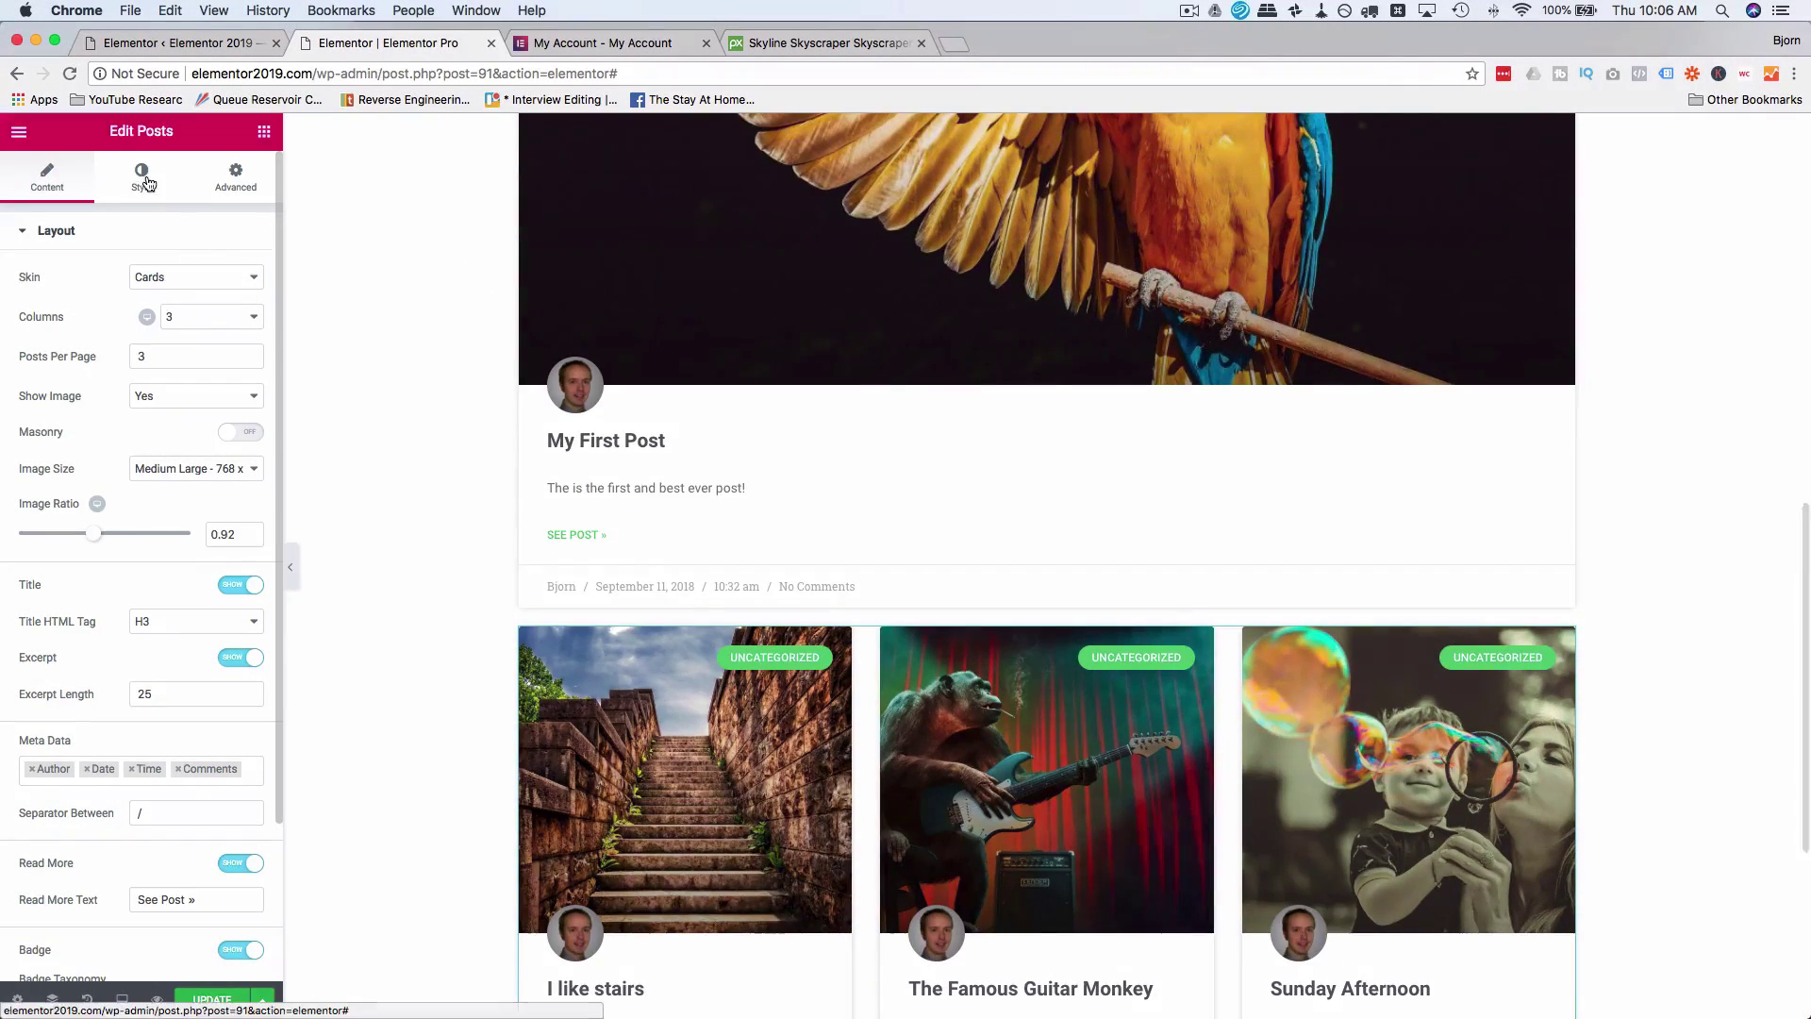
Set the lower Posts widget's columns gap to 28 and its rows gap to 16.
{"action": "left_click", "coordinate": [141, 177]}
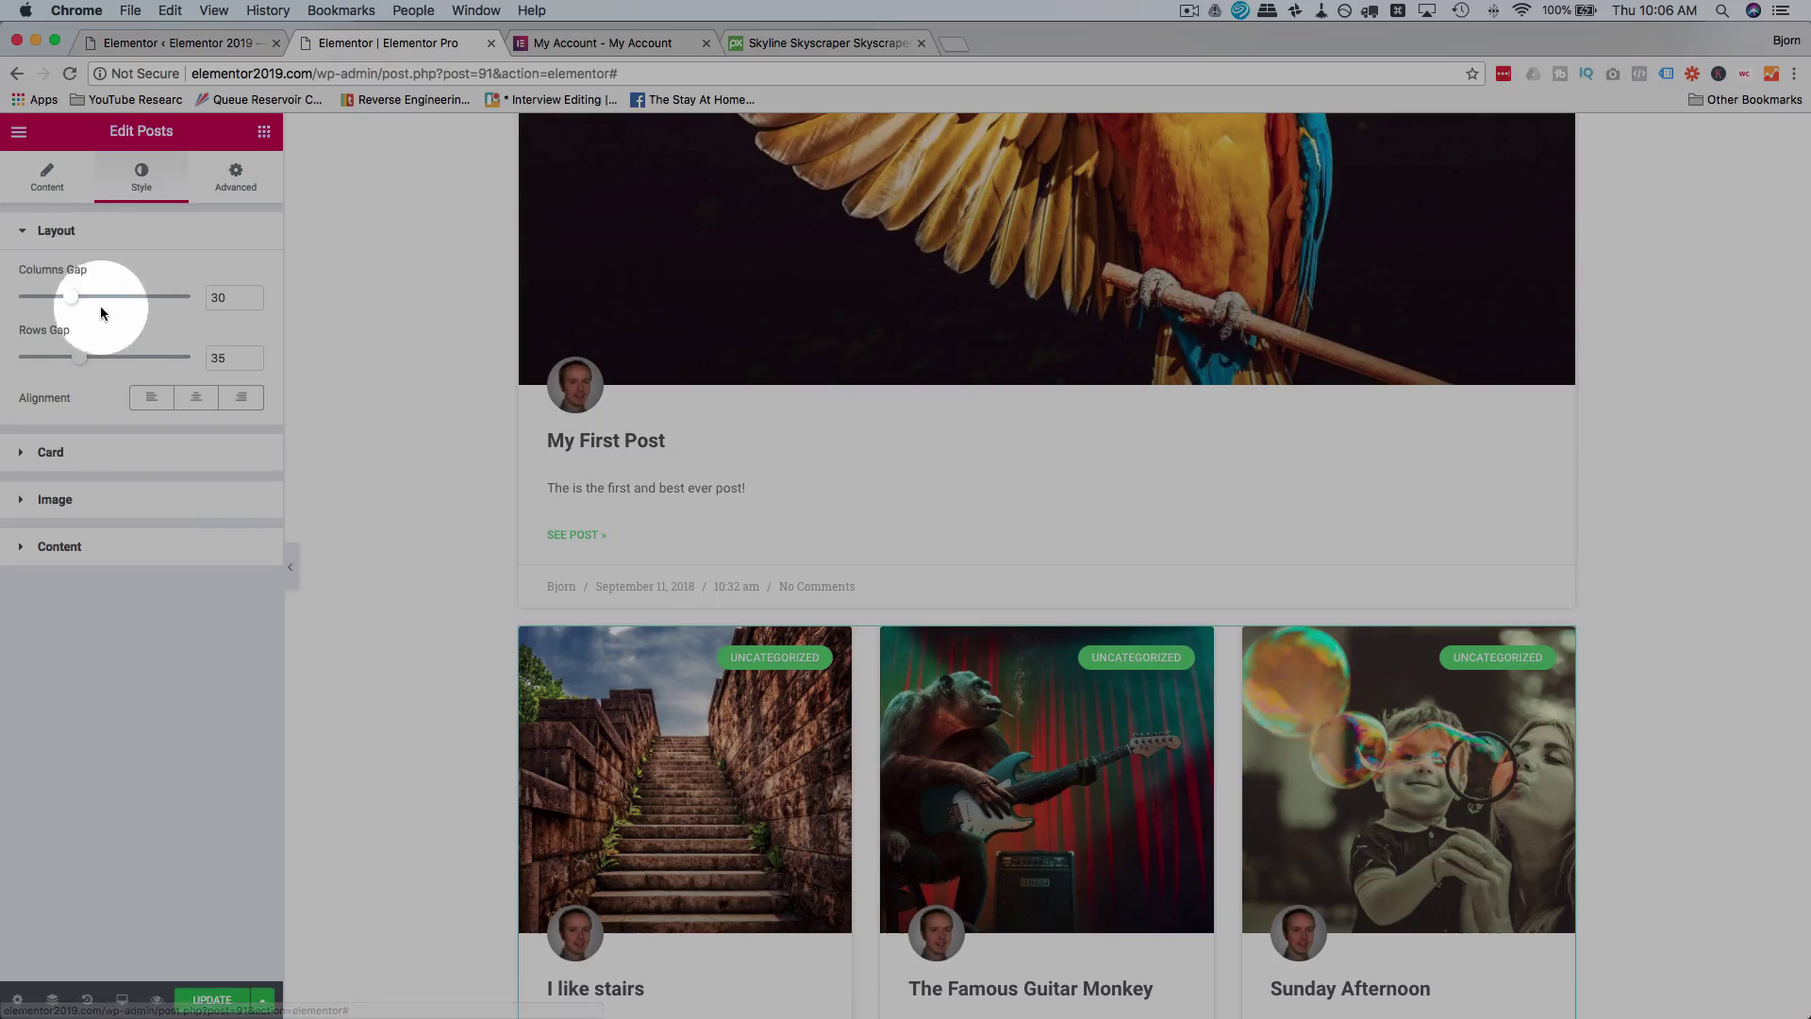
{"action": "mouse_move", "coordinate": [73, 304]}
{"action": "left_mouse_down"}
{"action": "mouse_move", "coordinate": [117, 303]}
{"action": "mouse_move", "coordinate": [73, 297]}
{"action": "left_mouse_up"}
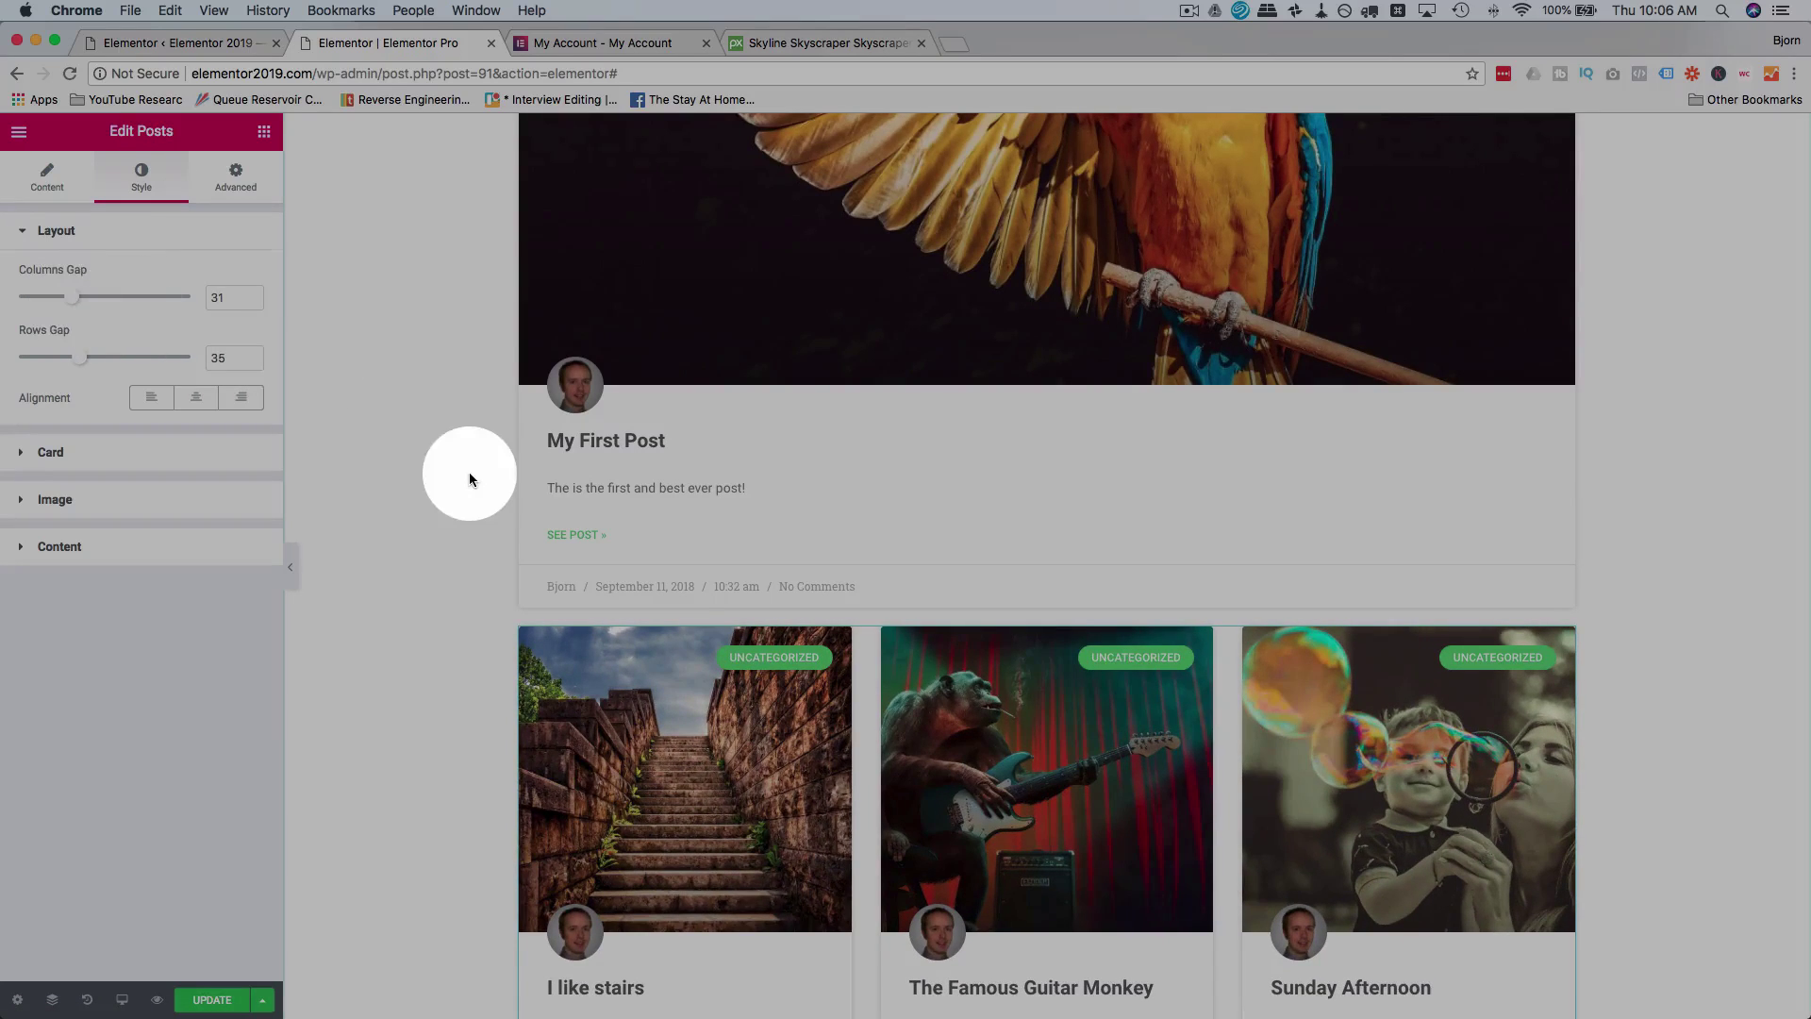
{"action": "scroll", "coordinate": [468, 472], "scroll_direction": "down", "scroll_amount": 3}
{"action": "scroll", "coordinate": [467, 471], "scroll_direction": "down", "scroll_amount": 1}
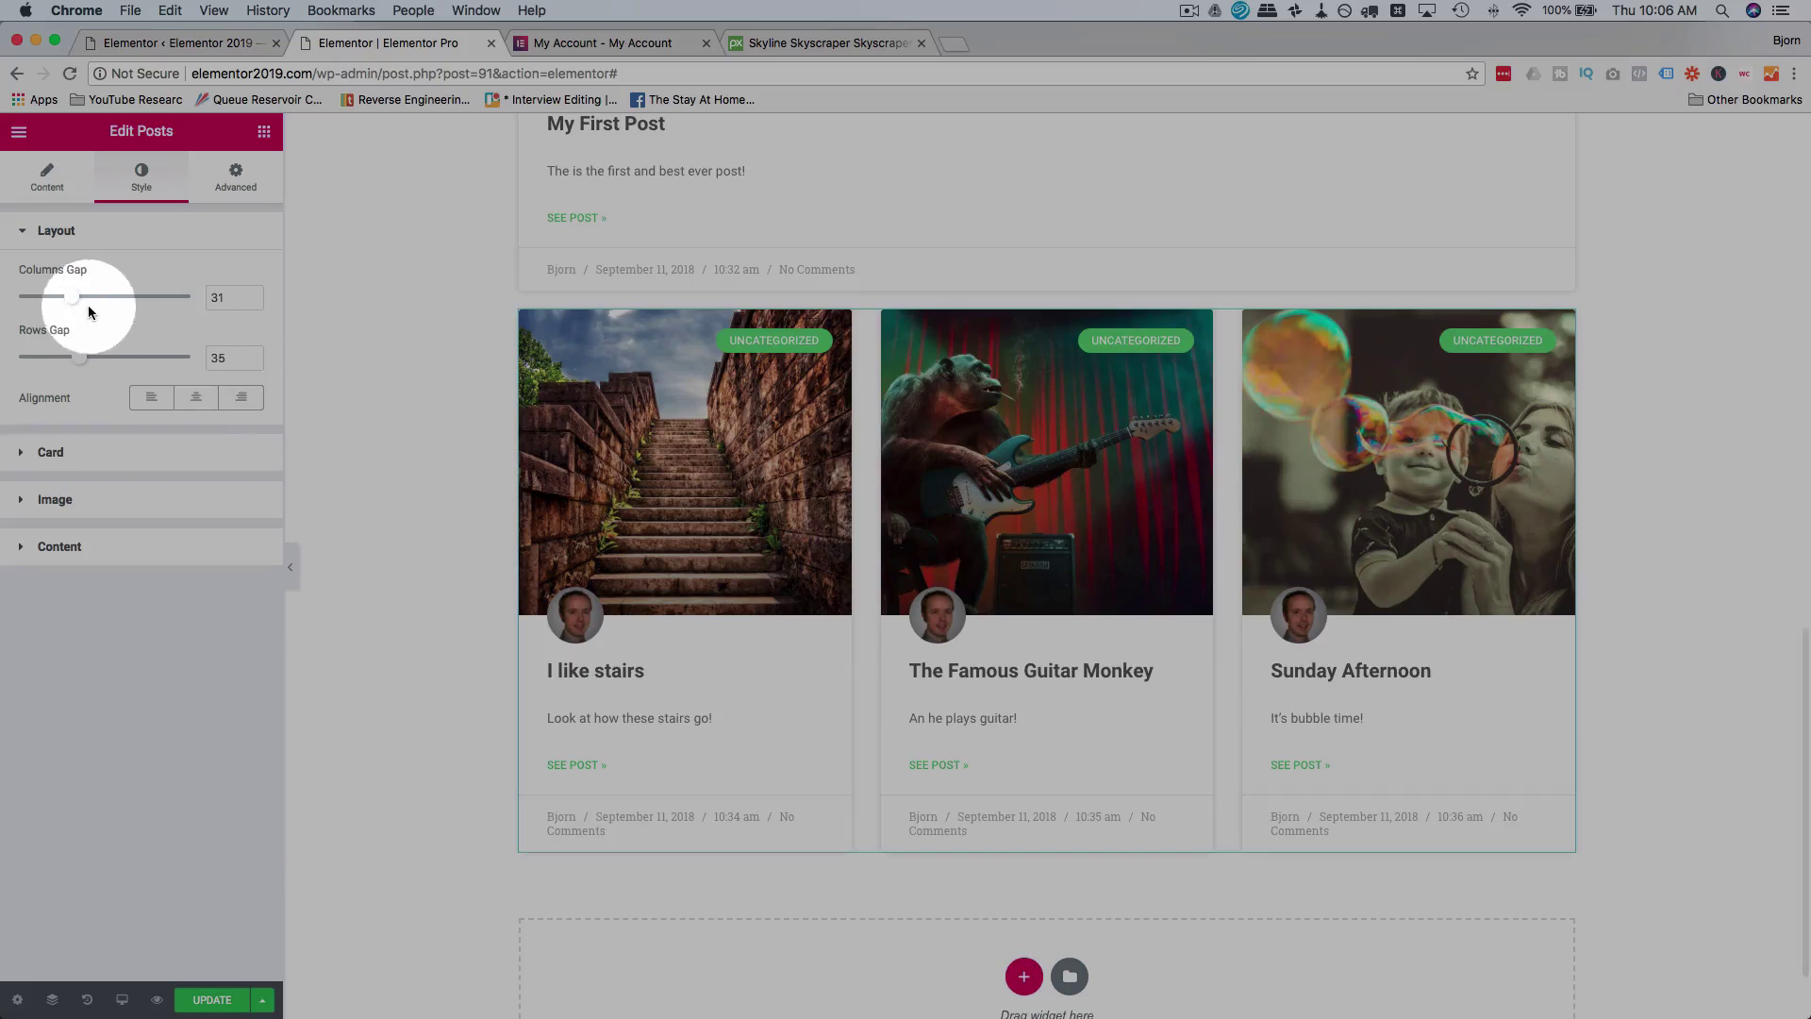
{"action": "mouse_move", "coordinate": [71, 303]}
{"action": "left_mouse_down"}
{"action": "mouse_move", "coordinate": [169, 298]}
{"action": "mouse_move", "coordinate": [2, 307]}
{"action": "mouse_move", "coordinate": [271, 294]}
{"action": "mouse_move", "coordinate": [52, 300]}
{"action": "mouse_move", "coordinate": [66, 308]}
{"action": "left_mouse_up"}
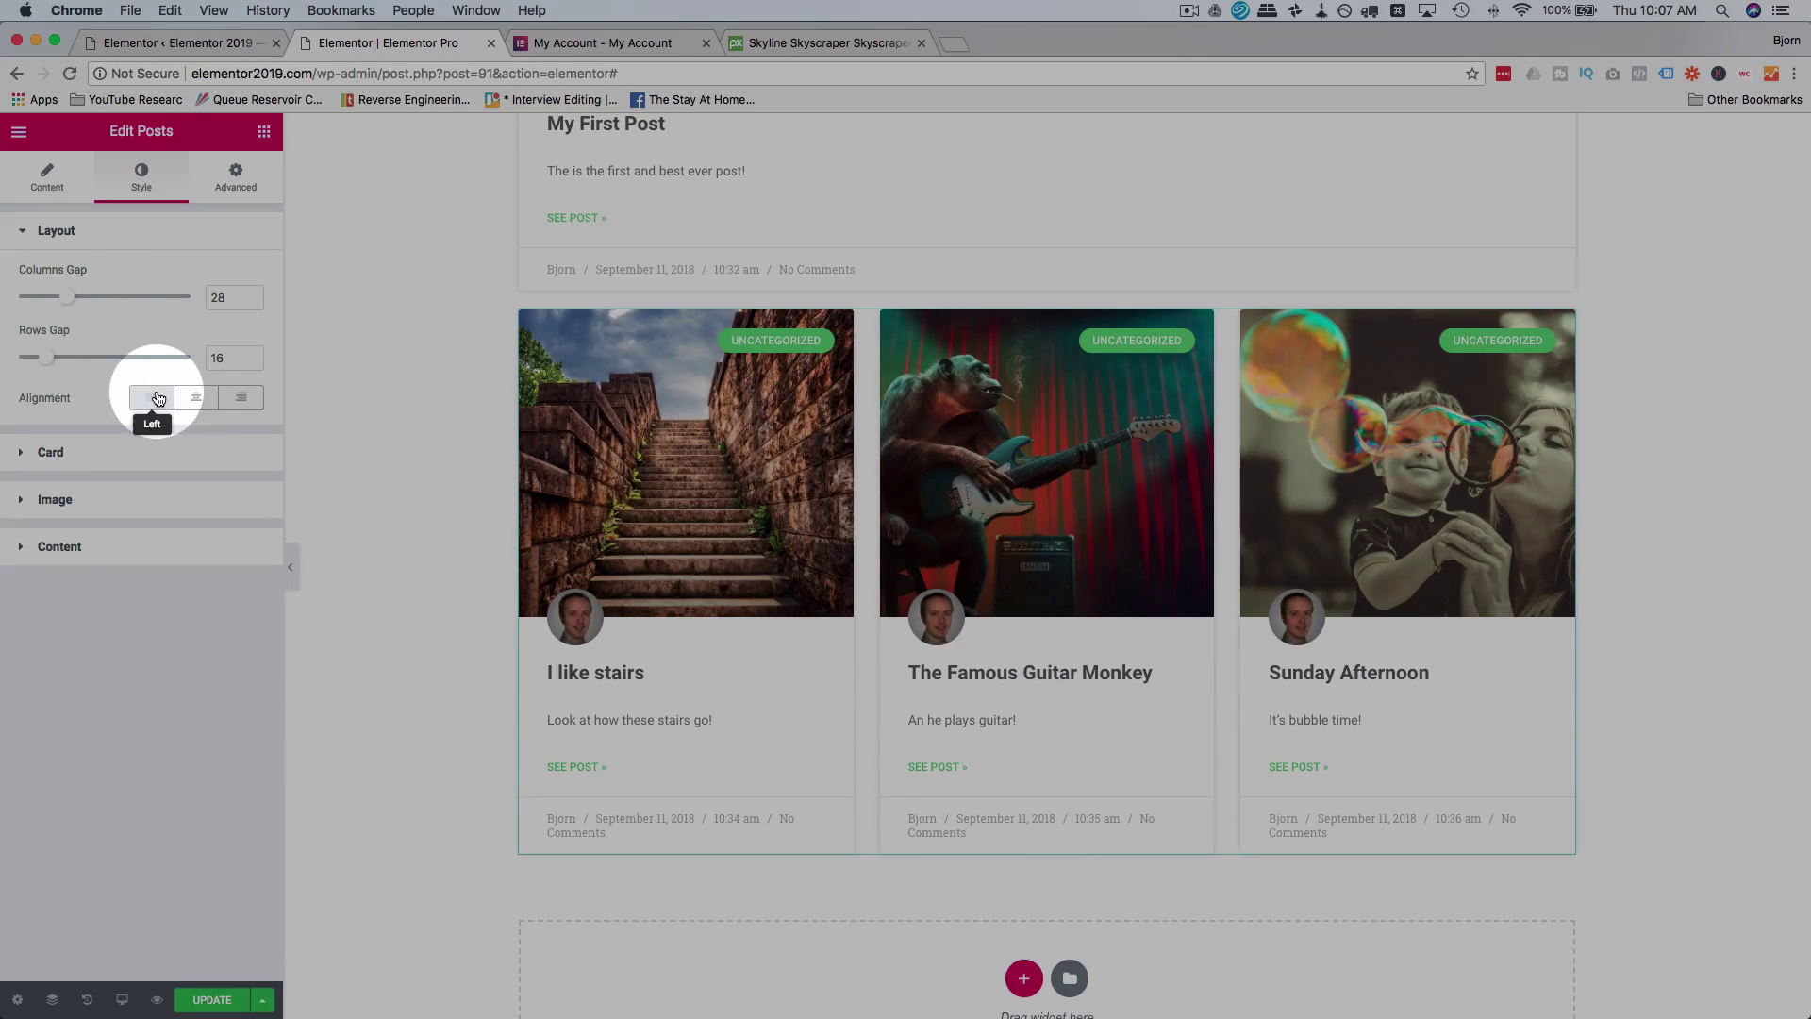
Try center and right alignment on the lower widget's posts, and set the alignment to Left.
{"action": "left_click", "coordinate": [186, 404]}
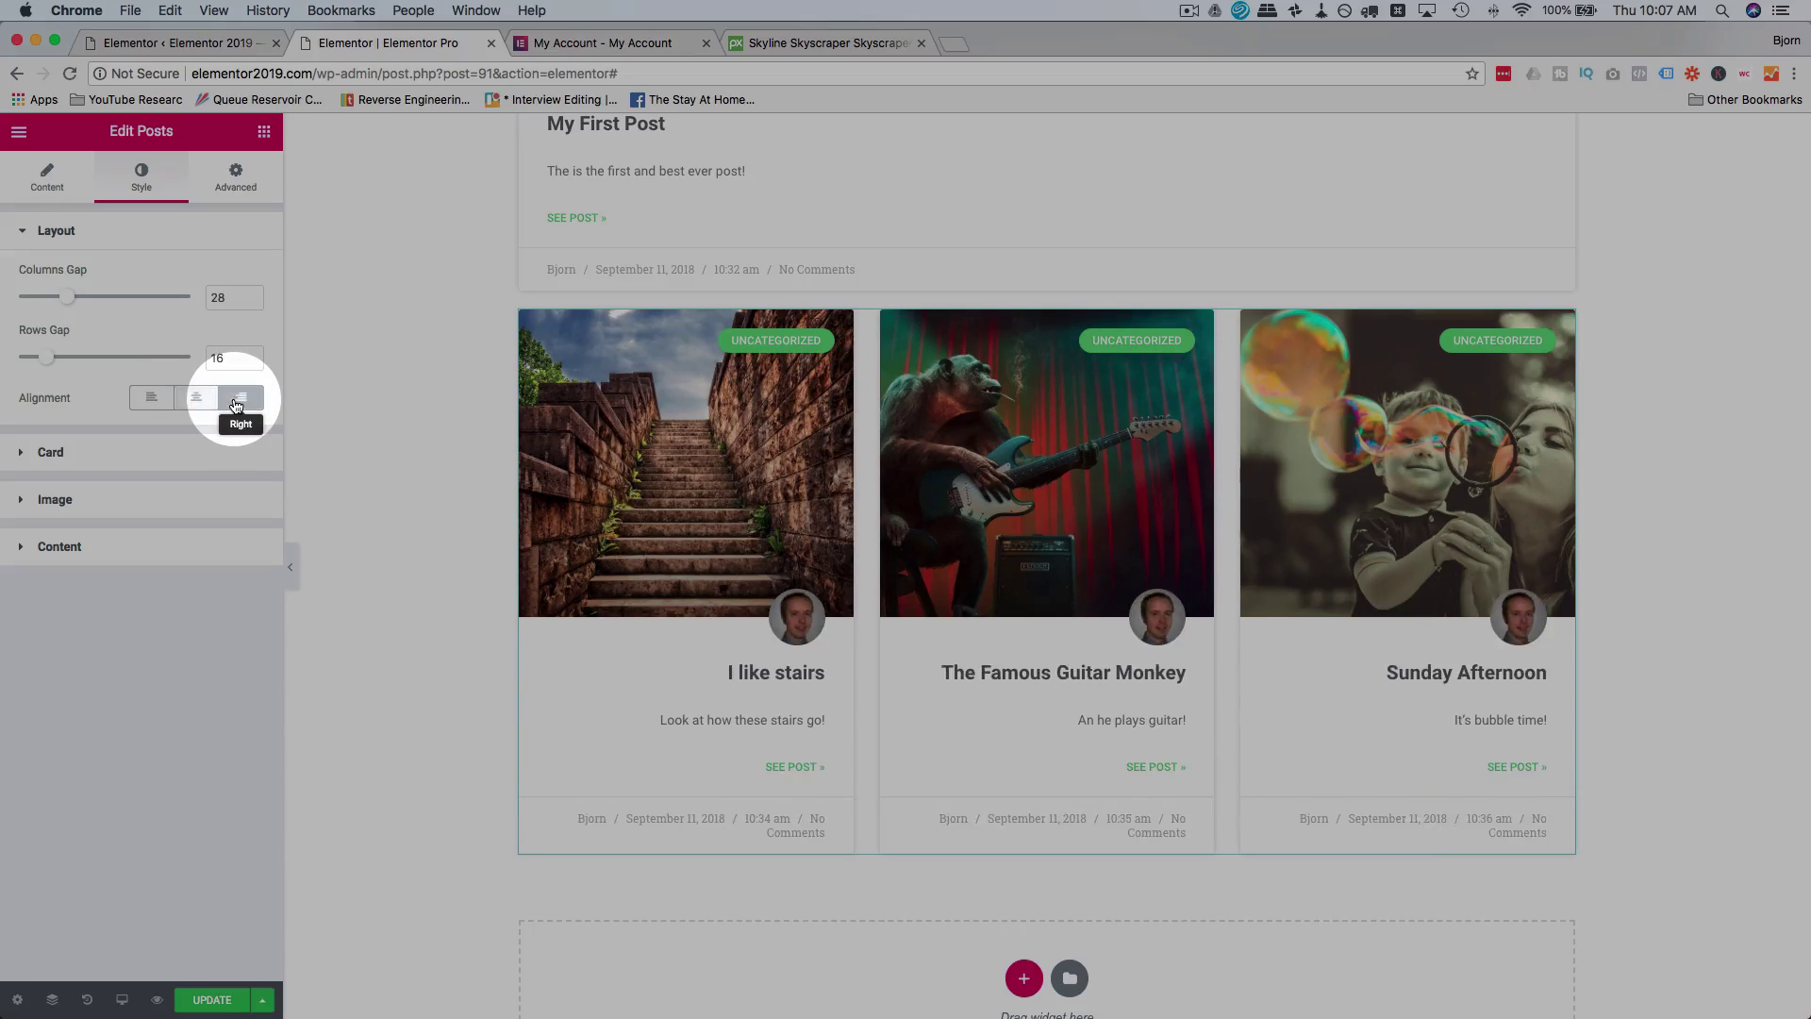
{"action": "left_click", "coordinate": [163, 406]}
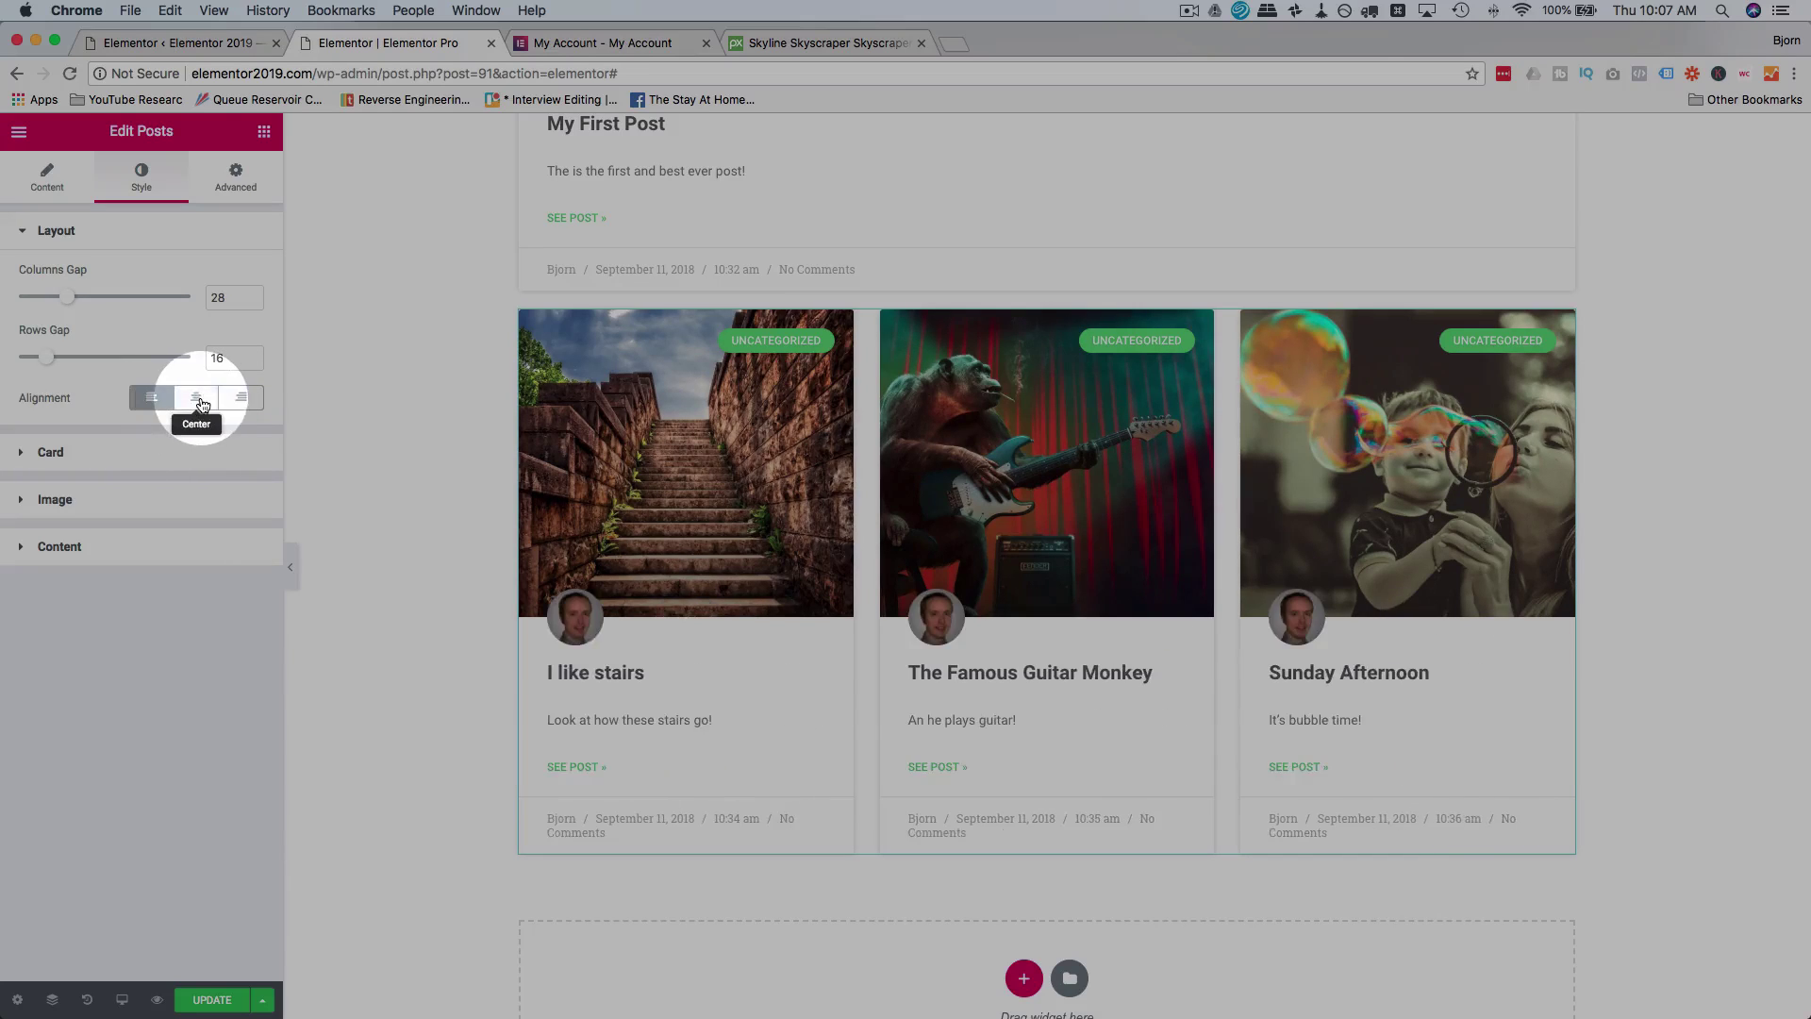
{"action": "left_click", "coordinate": [194, 400]}
{"action": "left_click", "coordinate": [240, 399]}
{"action": "left_click", "coordinate": [193, 404]}
{"action": "left_click", "coordinate": [152, 397]}
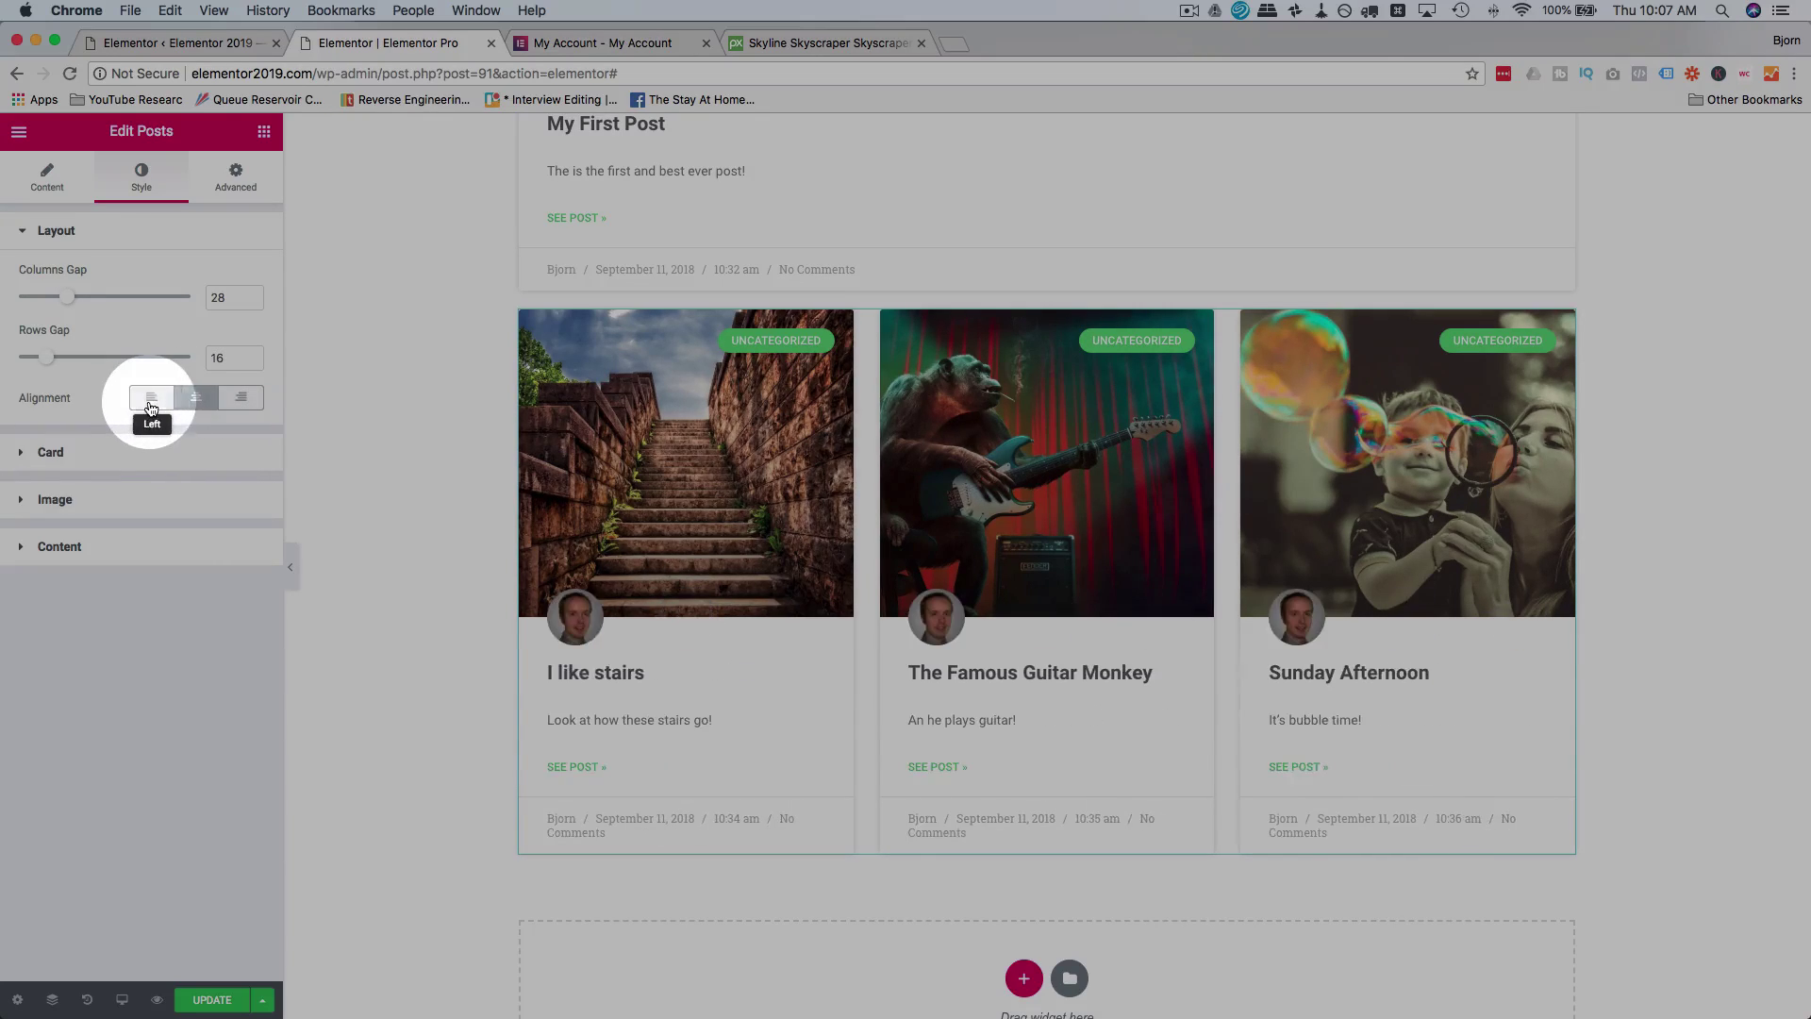
Set the background color of the lower widget's cards to light gray #E4E4E4.
{"action": "left_click", "coordinate": [24, 453]}
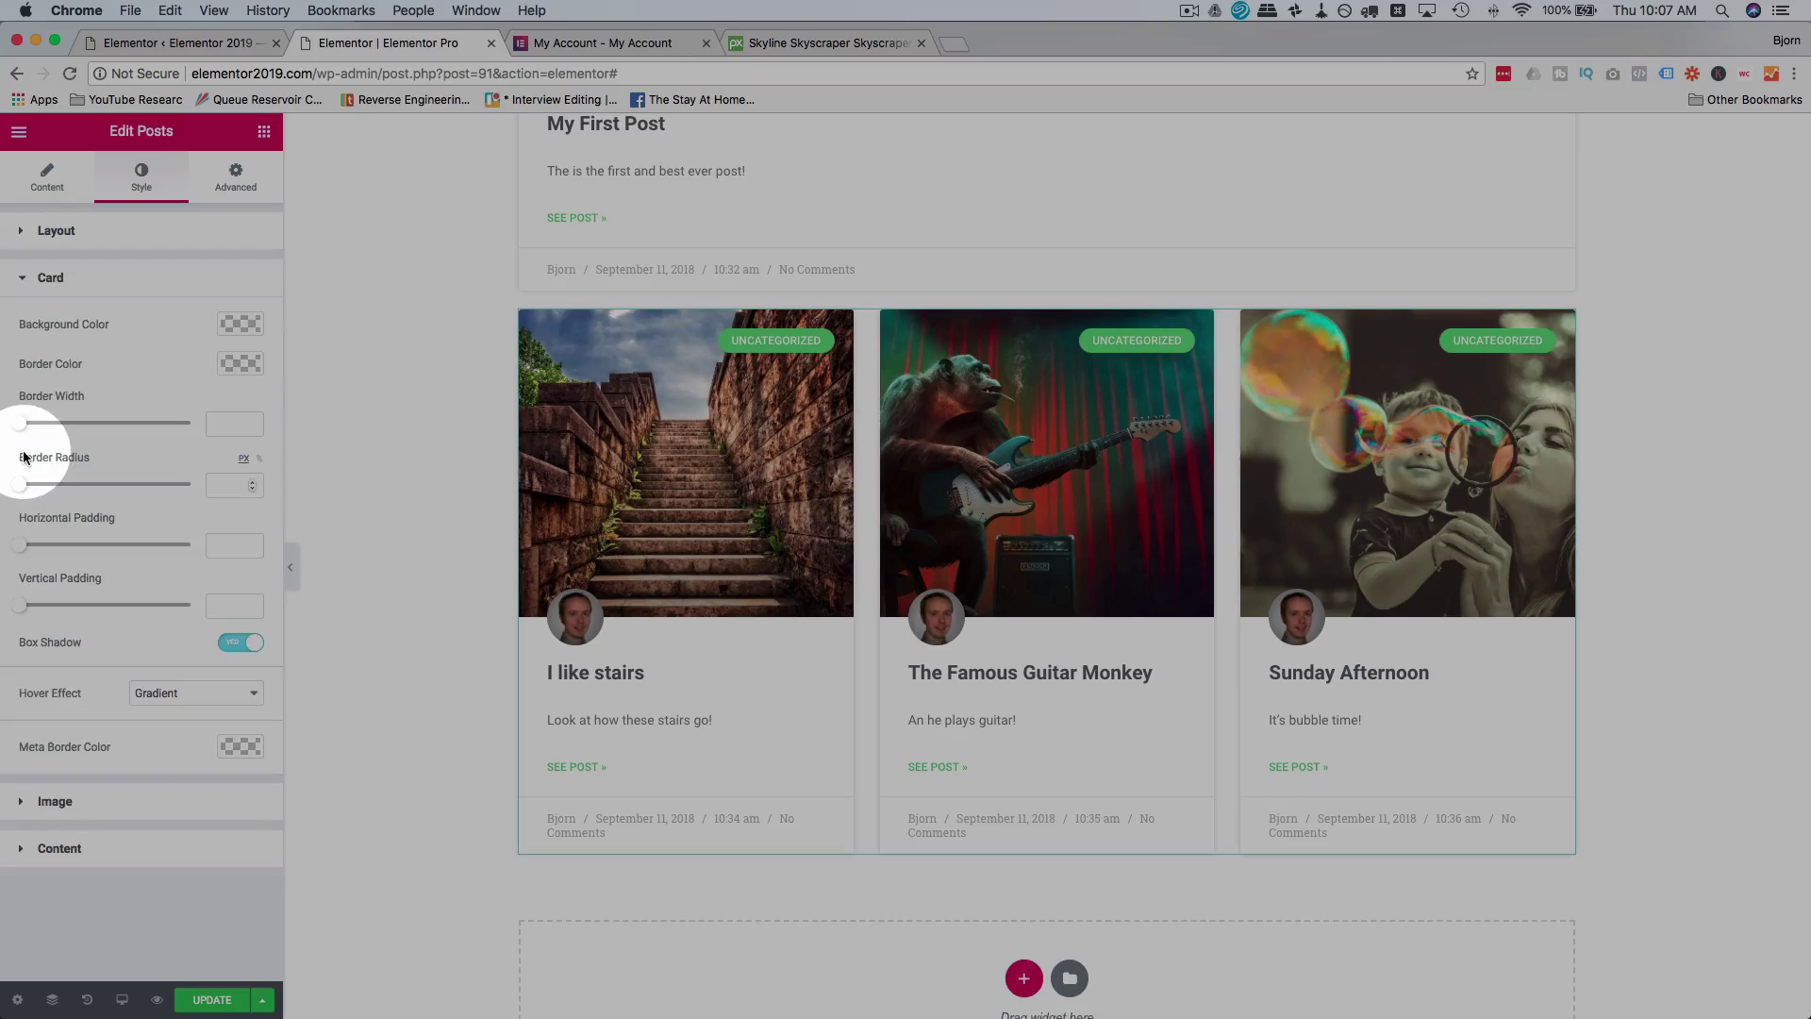
{"action": "left_click", "coordinate": [234, 326]}
{"action": "mouse_move", "coordinate": [162, 411]}
{"action": "left_mouse_down"}
{"action": "mouse_move", "coordinate": [43, 393]}
{"action": "mouse_move", "coordinate": [3, 353]}
{"action": "left_mouse_up"}
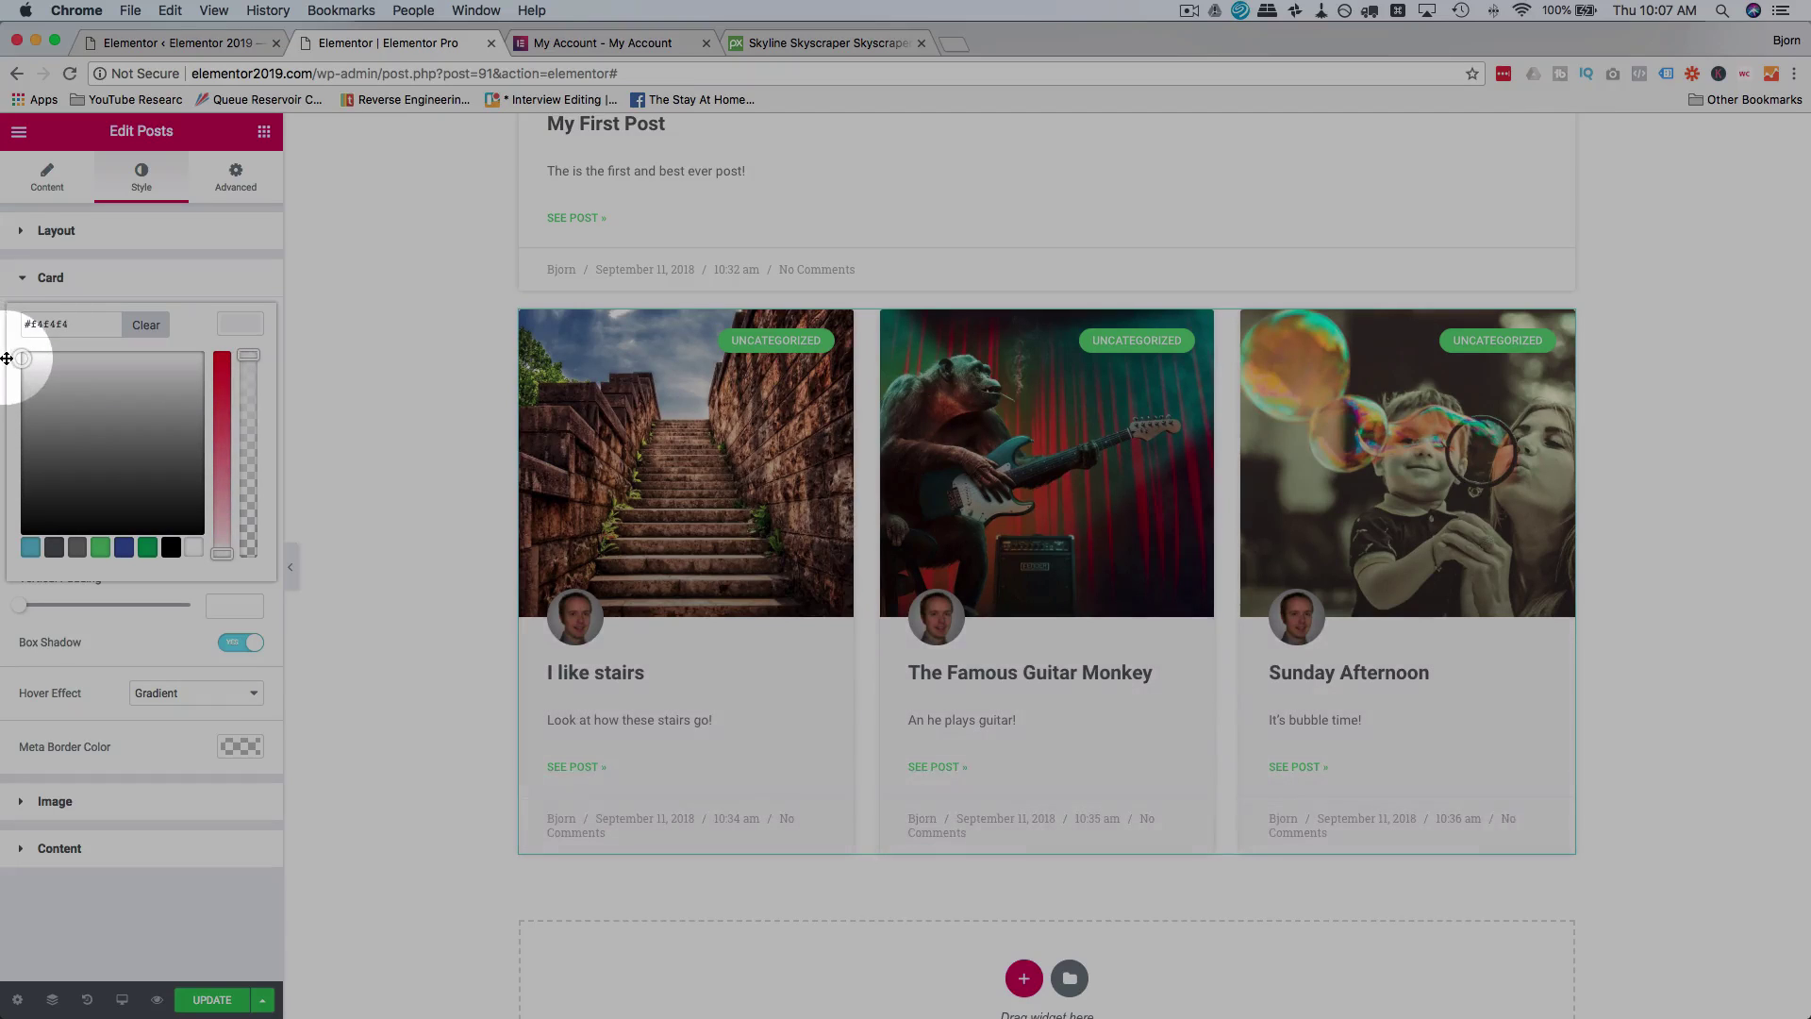
{"action": "left_click", "coordinate": [194, 283]}
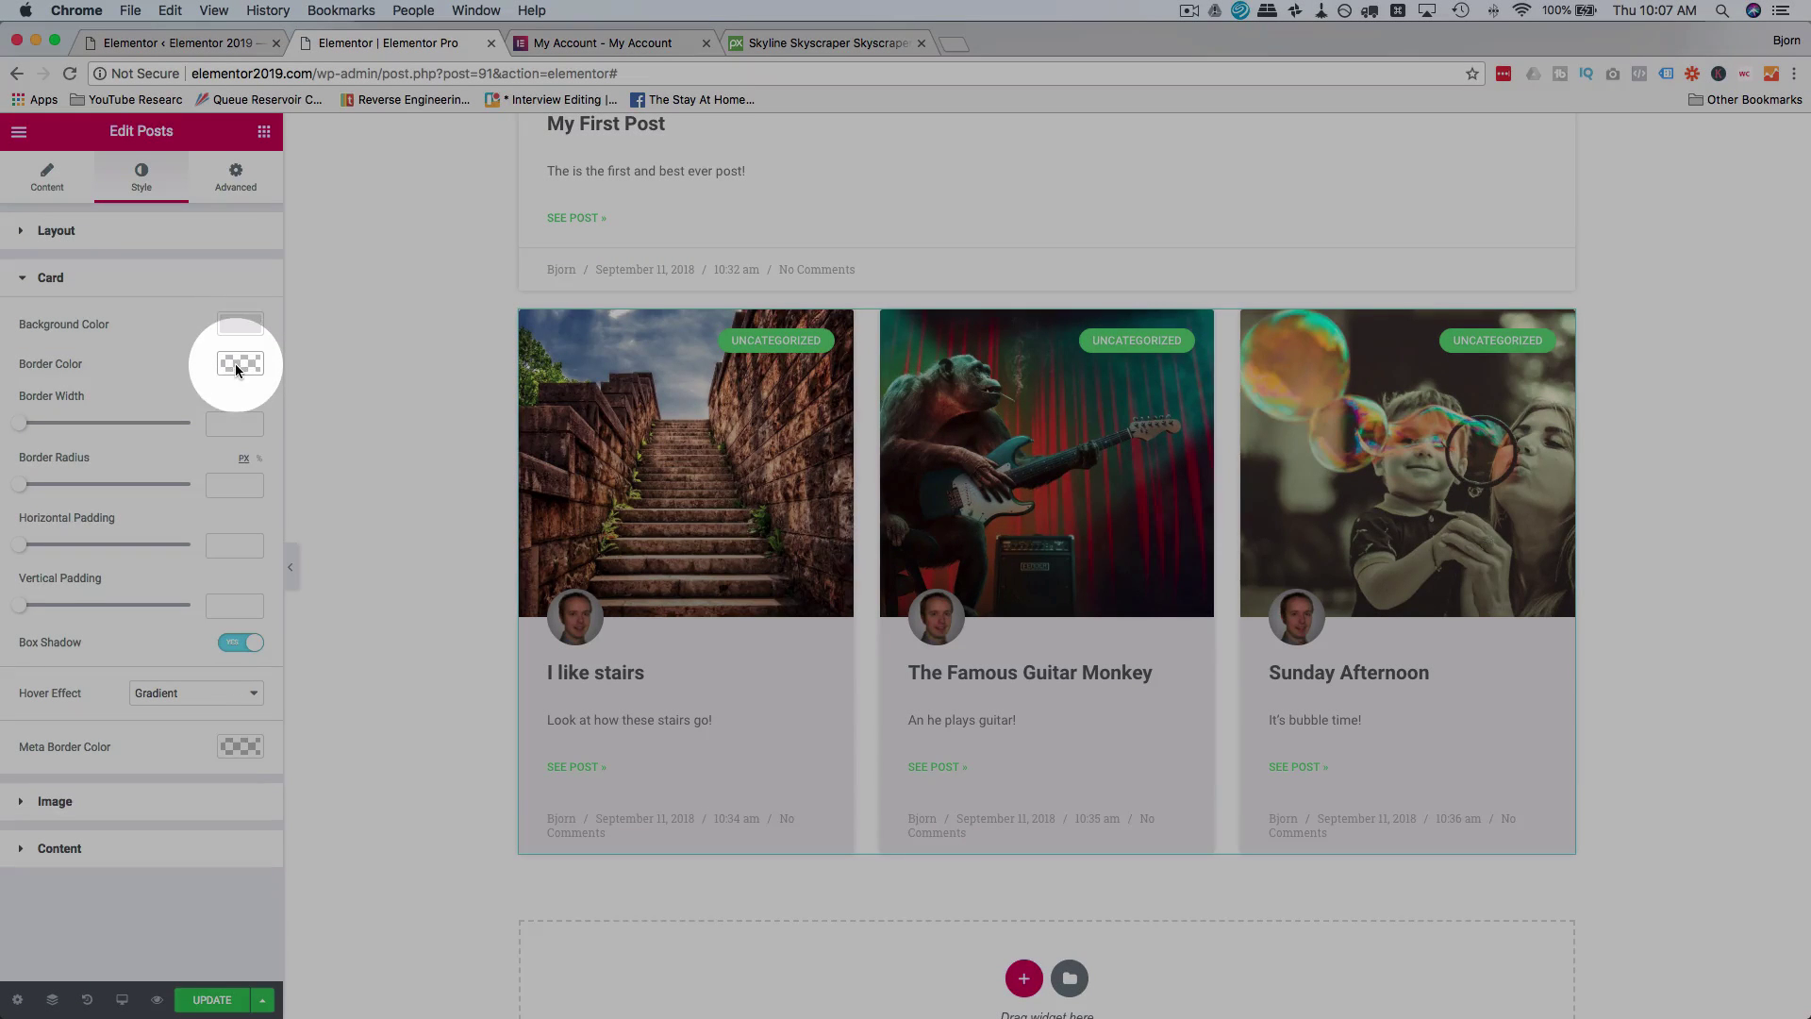
Give the lower widget's cards a near-black border with a width of 3 and a radius of 12.
{"action": "left_click", "coordinate": [235, 364]}
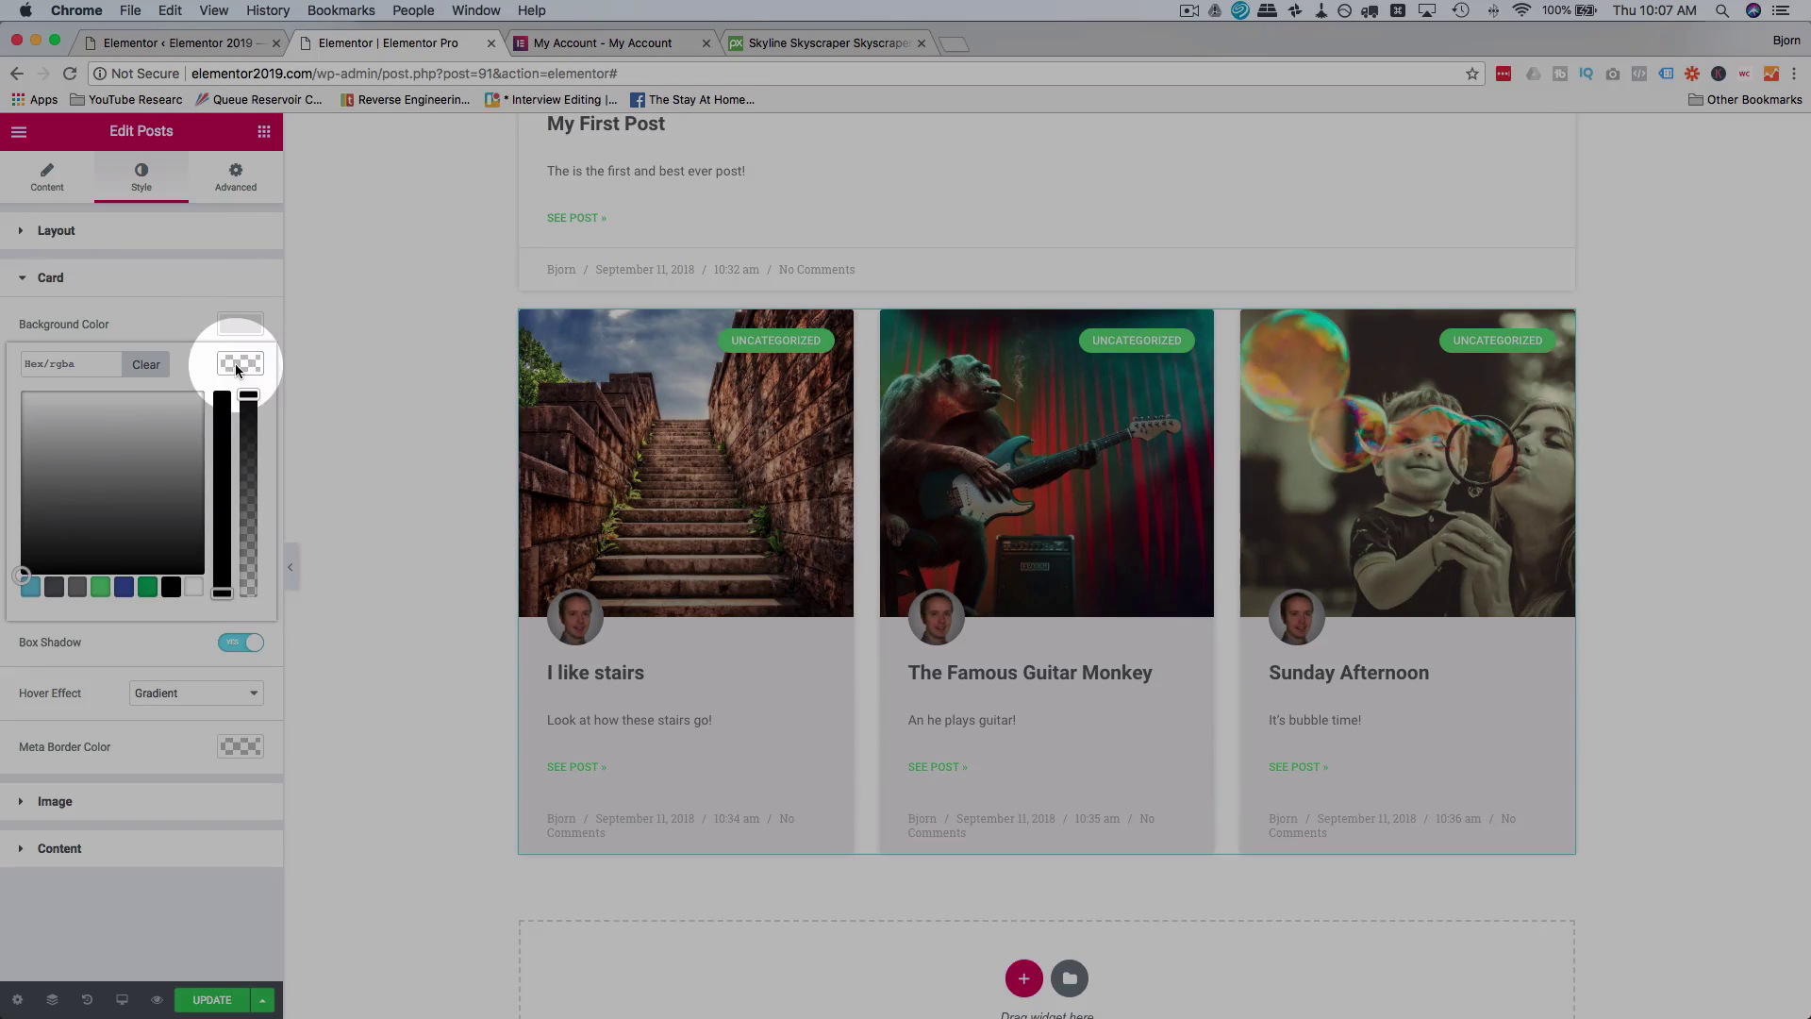
{"action": "left_click_drag", "start_coordinate": [185, 545], "coordinate": [29, 534]}
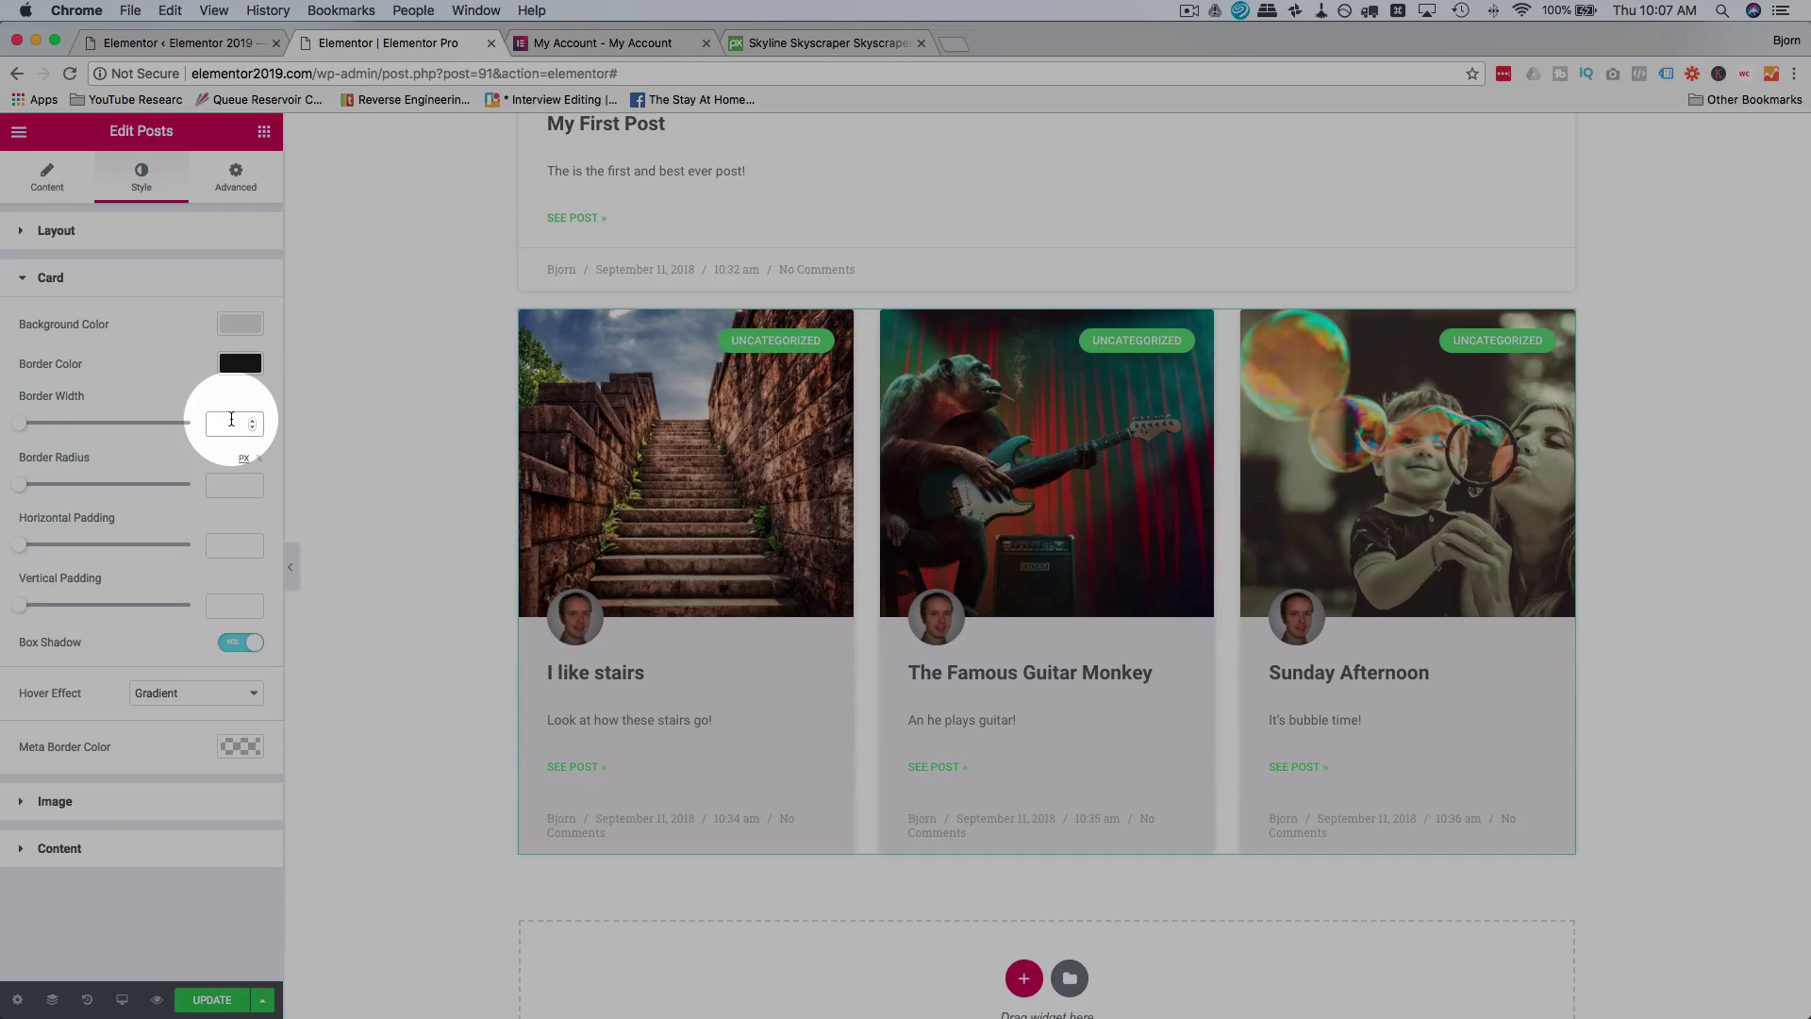
{"action": "type", "text": "3"}
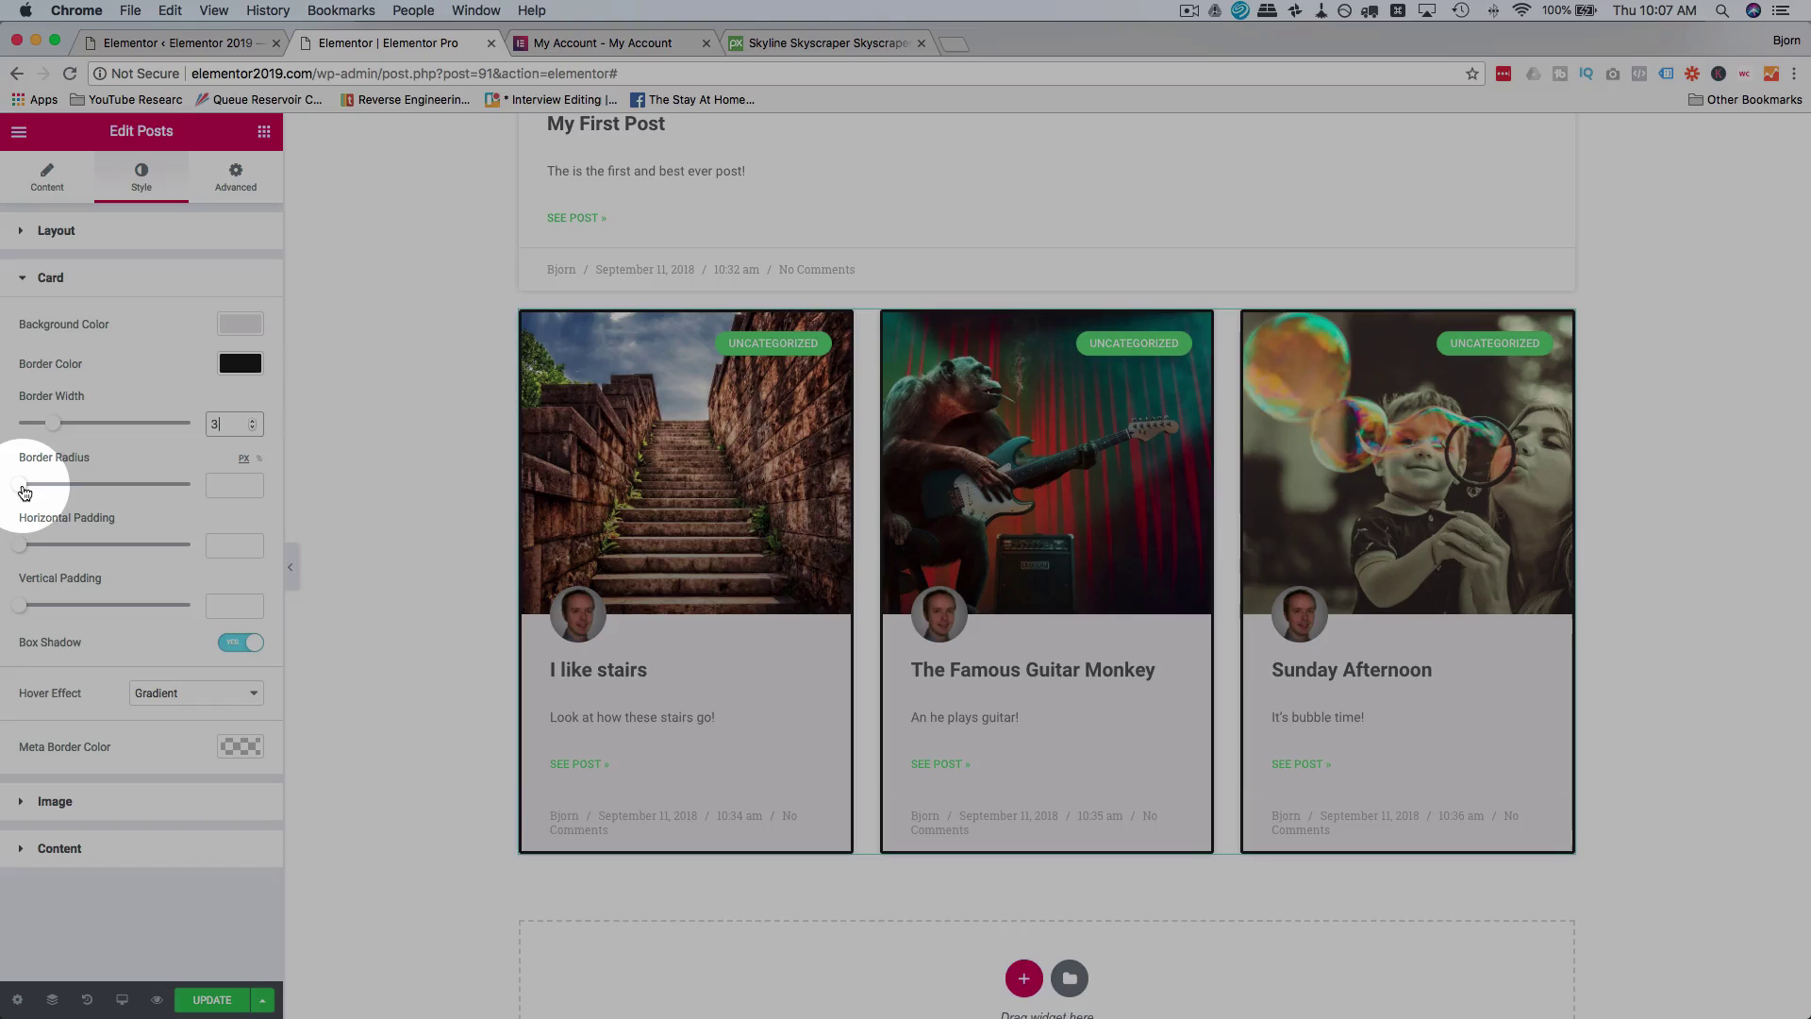
{"action": "mouse_move", "coordinate": [34, 487]}
{"action": "left_mouse_down"}
{"action": "mouse_move", "coordinate": [227, 485]}
{"action": "mouse_move", "coordinate": [34, 488]}
{"action": "left_mouse_up"}
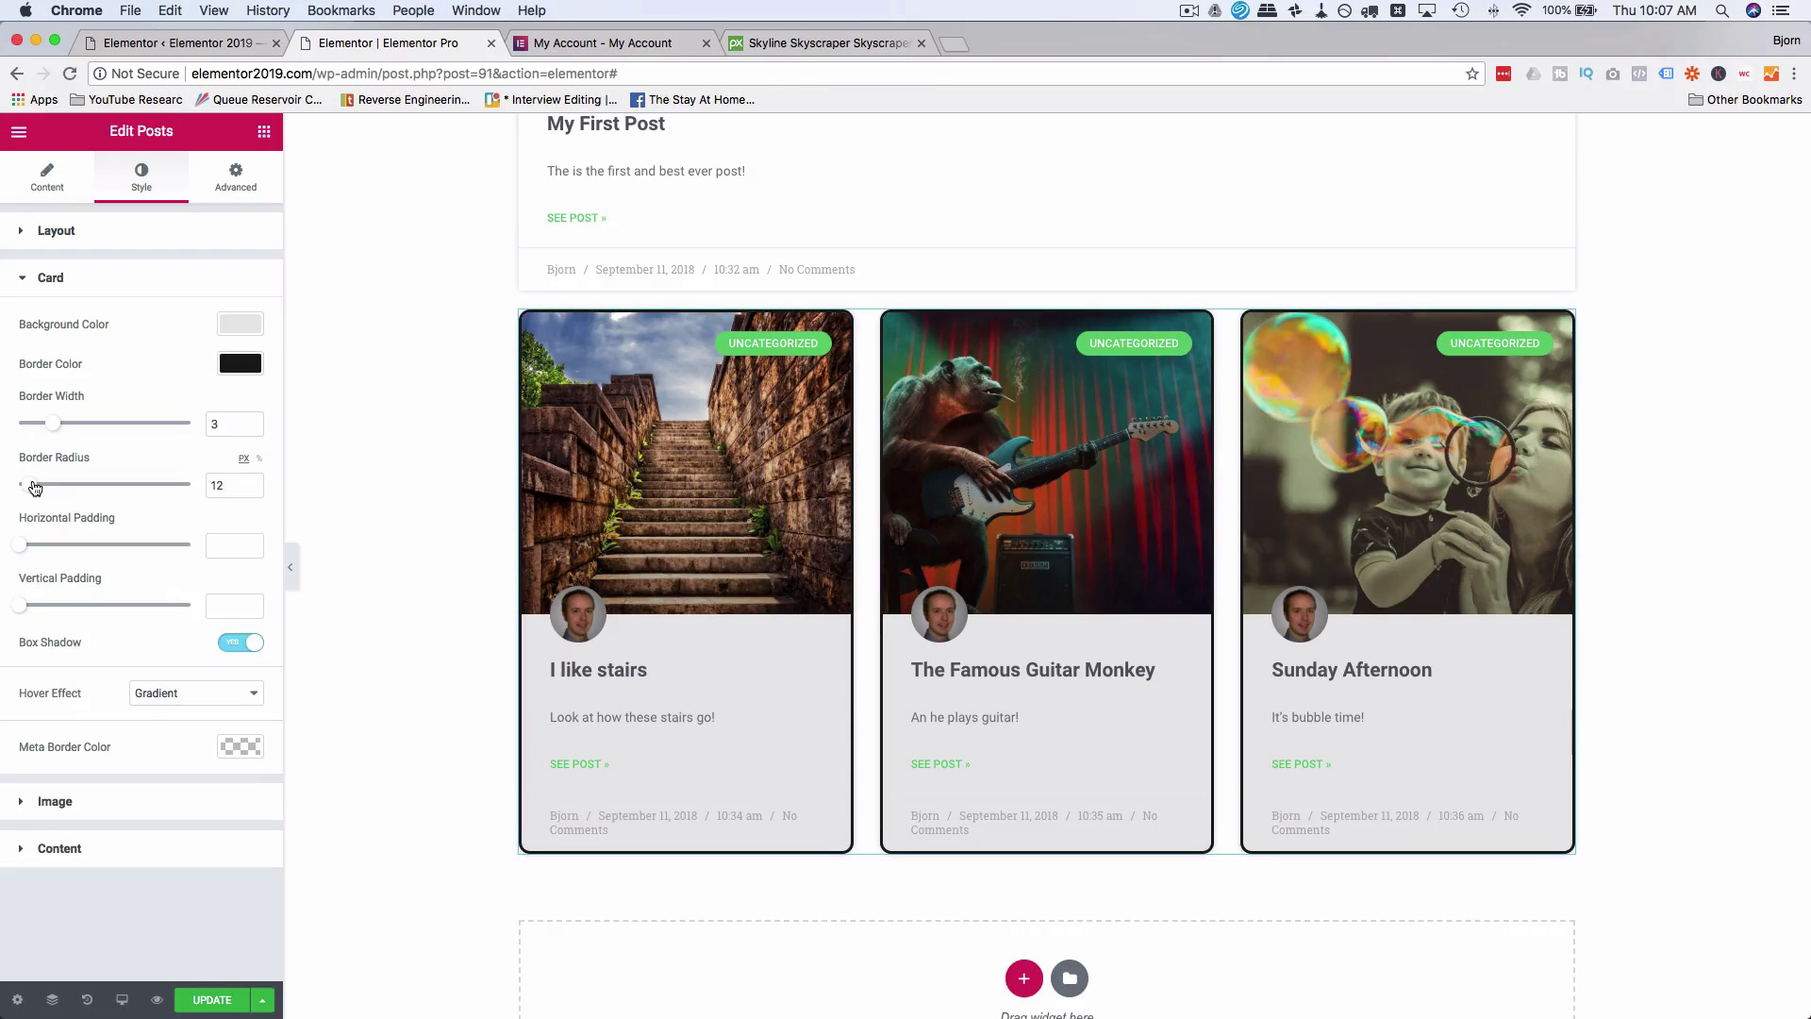
{"action": "scroll", "coordinate": [884, 552], "scroll_direction": "down", "scroll_amount": 2}
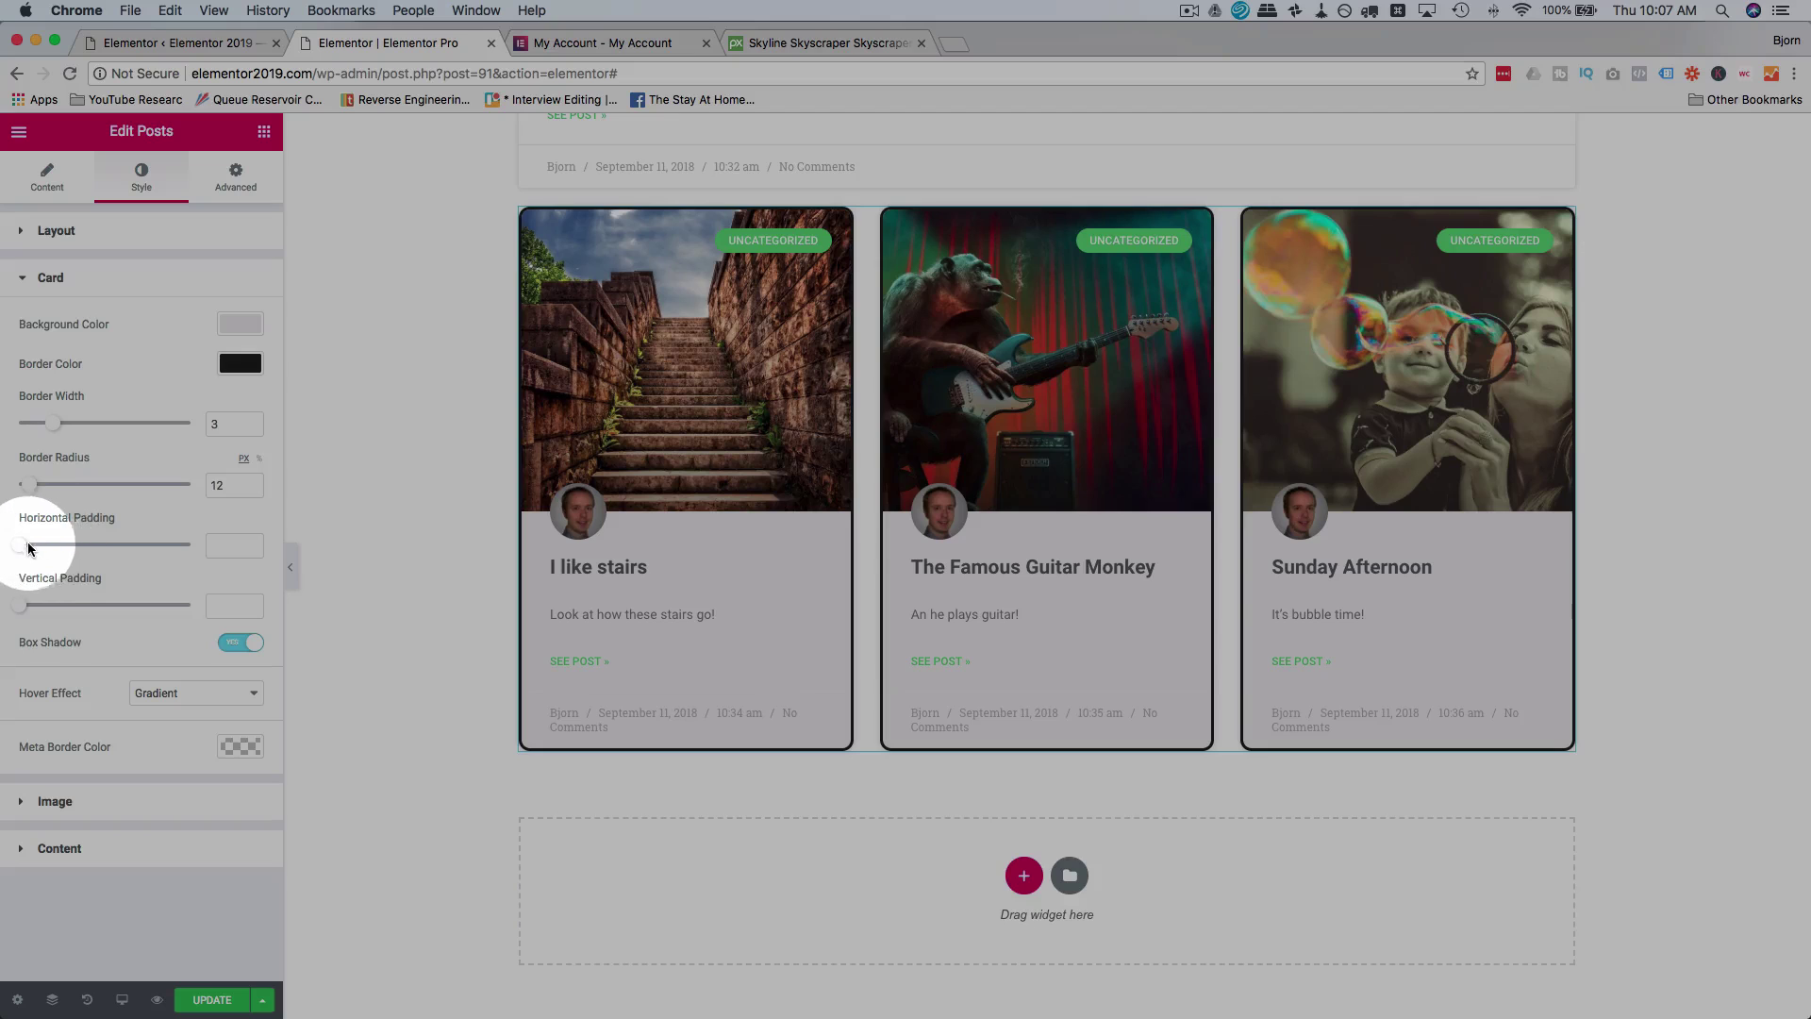
Try the cards' horizontal padding, a vertical padding of 38 and the box shadow option, restoring each setting.
{"action": "mouse_move", "coordinate": [25, 551]}
{"action": "left_mouse_down"}
{"action": "mouse_move", "coordinate": [208, 549]}
{"action": "mouse_move", "coordinate": [8, 552]}
{"action": "left_mouse_up"}
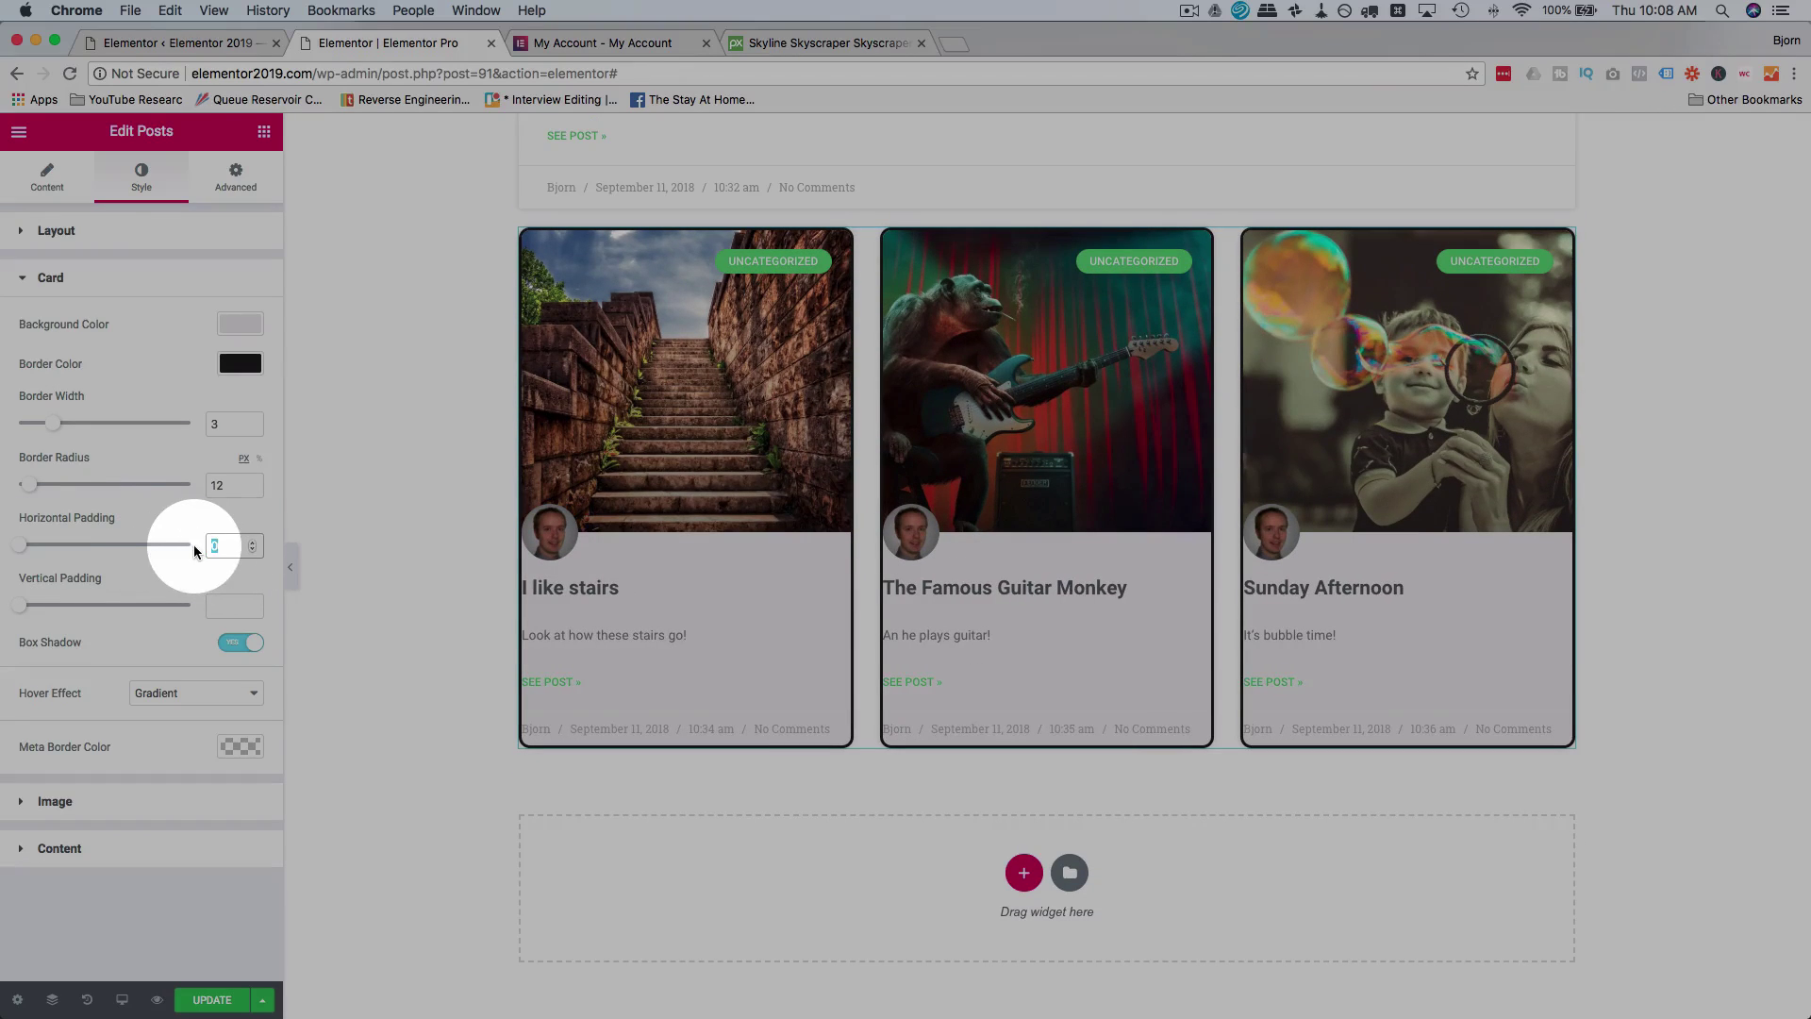
{"action": "key", "text": "BackSpace"}
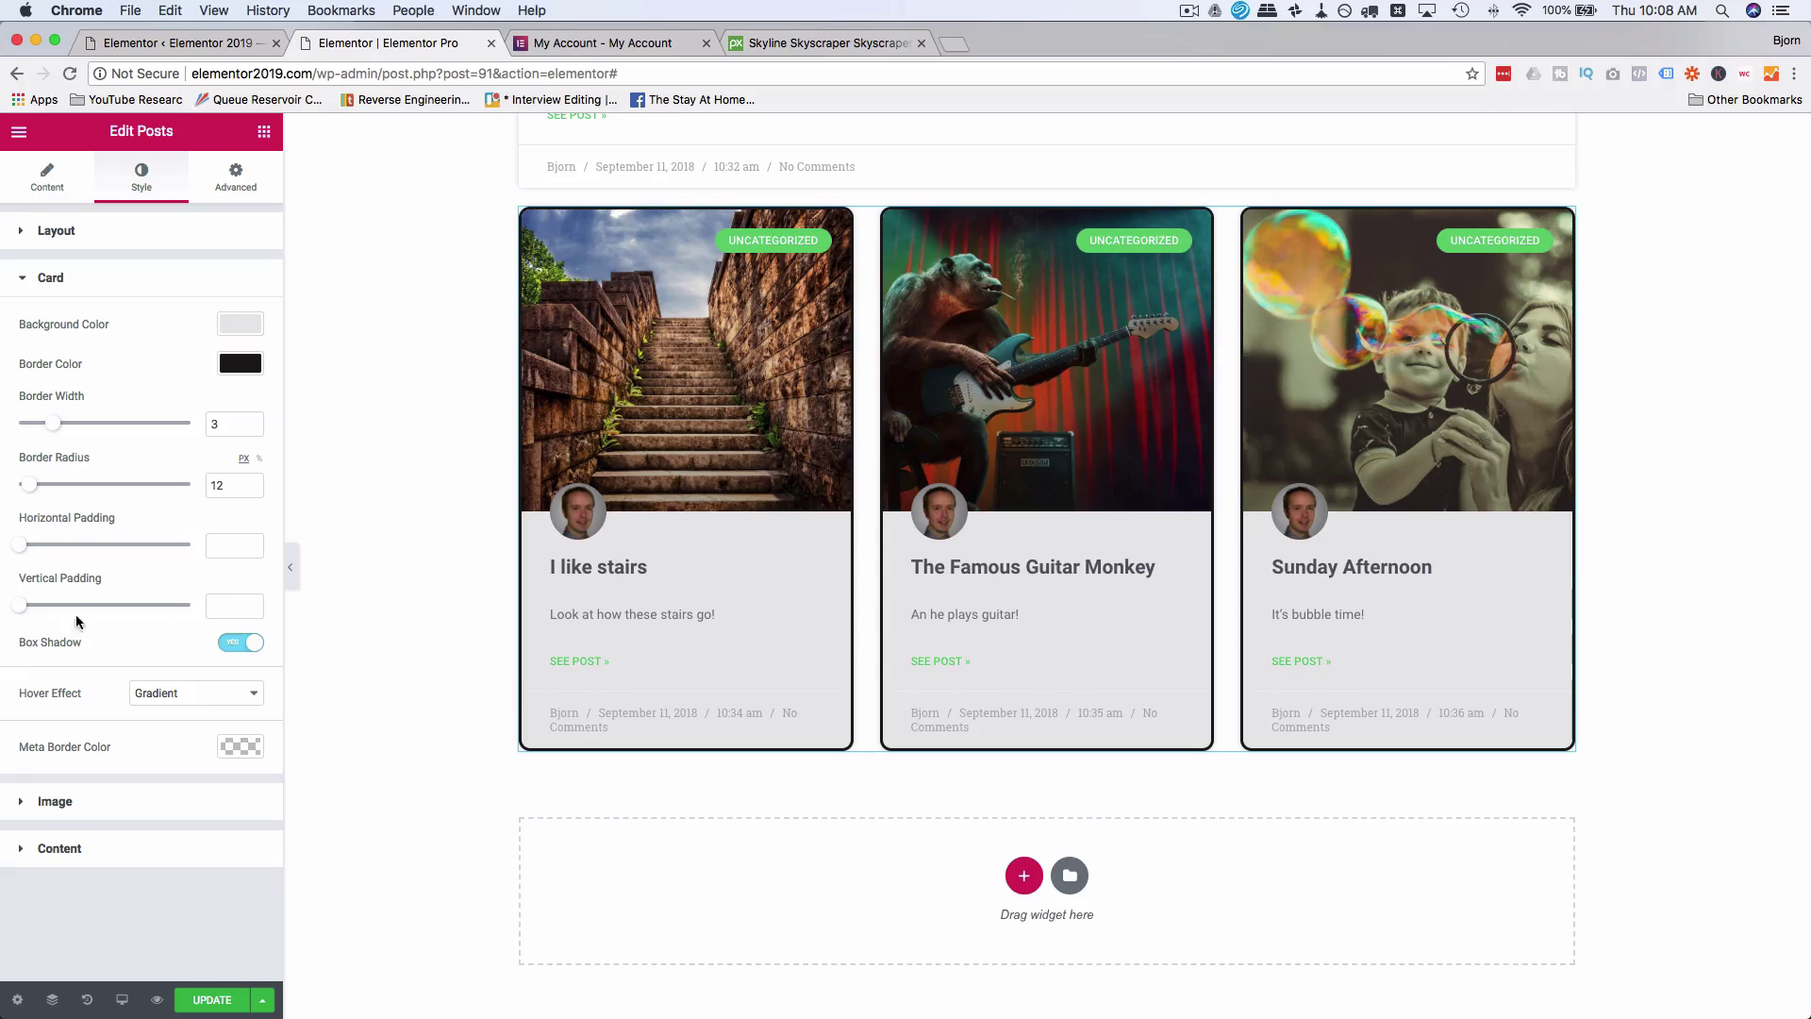
{"action": "left_click_drag", "start_coordinate": [23, 606], "coordinate": [153, 600]}
{"action": "left_click", "coordinate": [593, 227]}
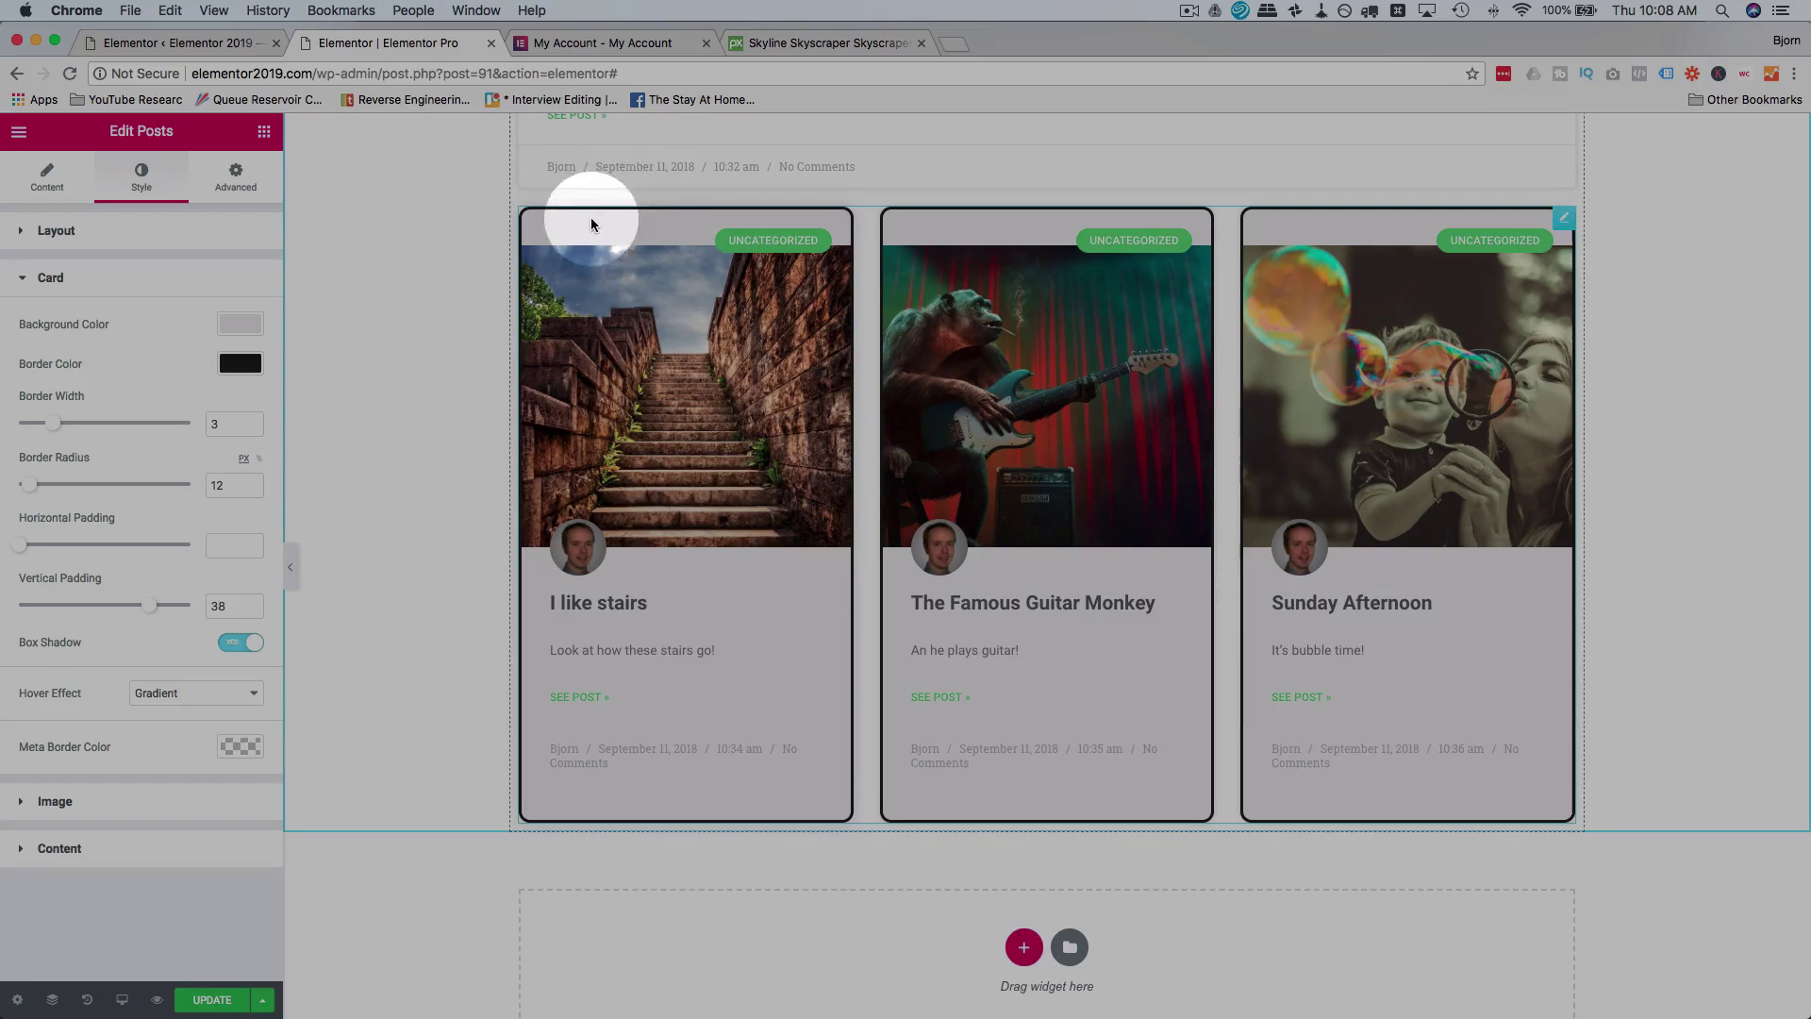
{"action": "left_click", "coordinate": [148, 603]}
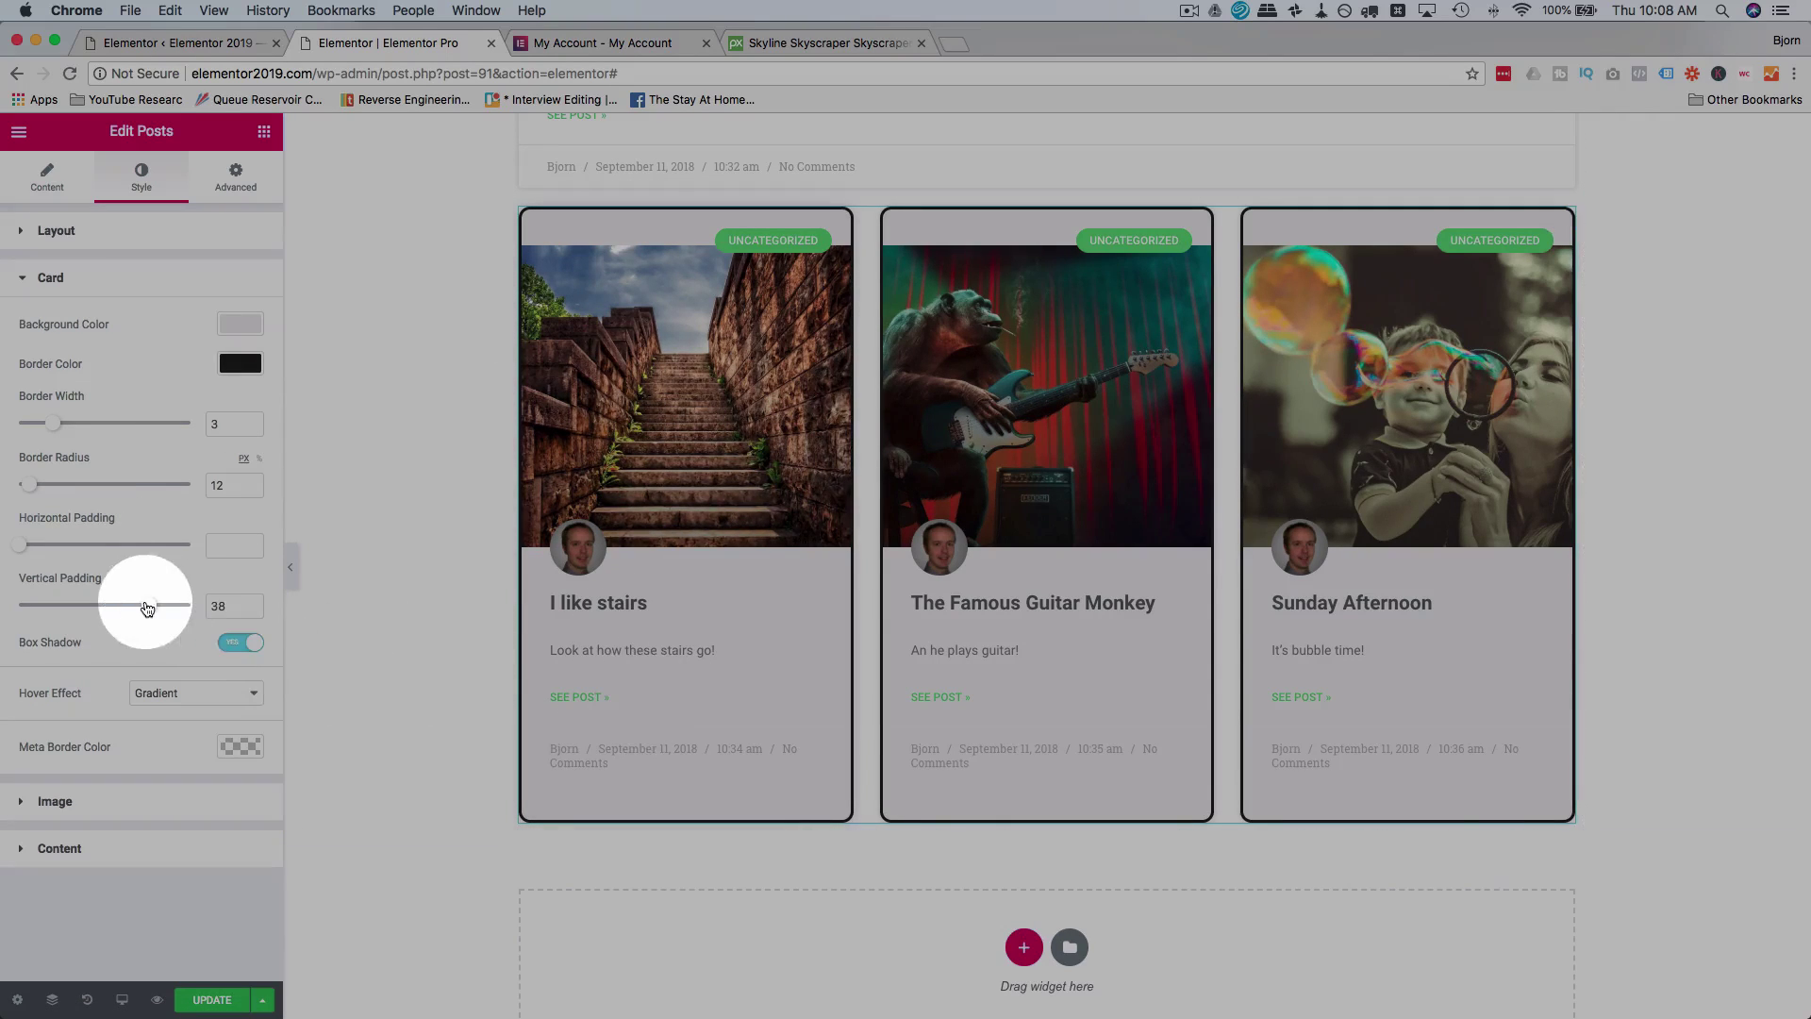
{"action": "left_click_drag", "start_coordinate": [120, 608], "coordinate": [19, 605]}
{"action": "left_click", "coordinate": [240, 644]}
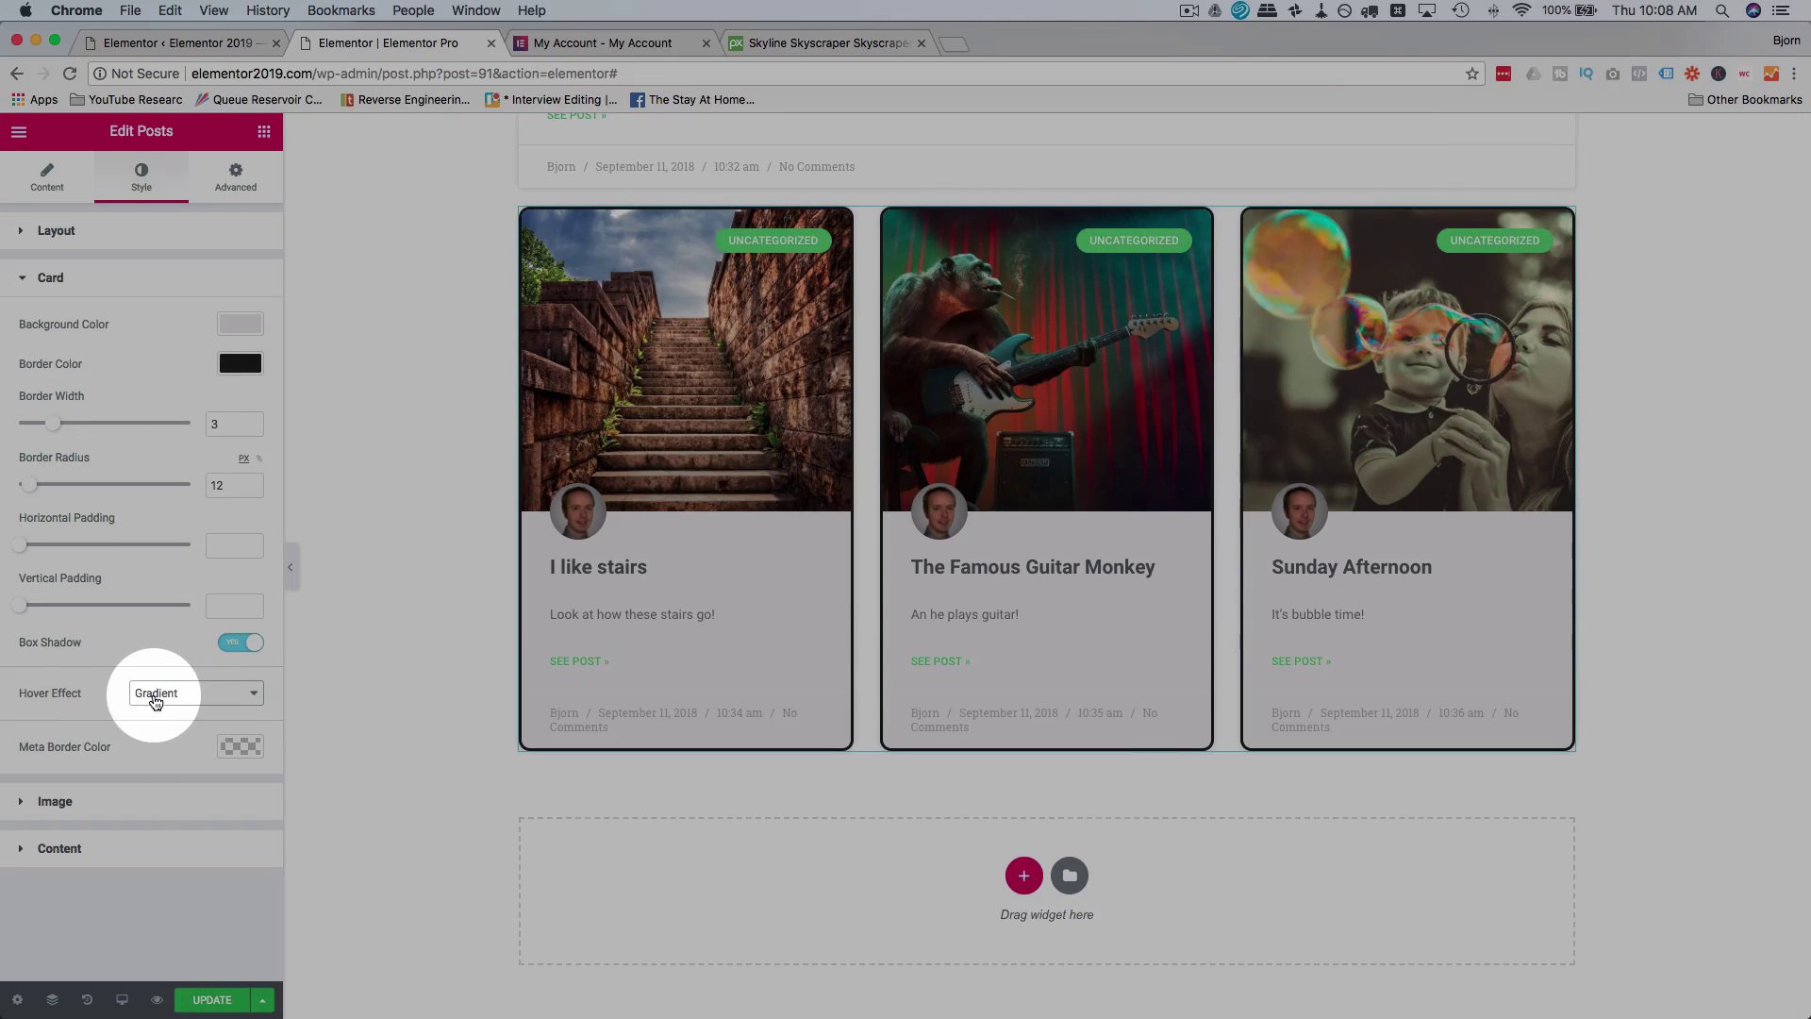
Try green #23A455 as the cards' meta border color, and set it to a light gray.
{"action": "left_click", "coordinate": [243, 746]}
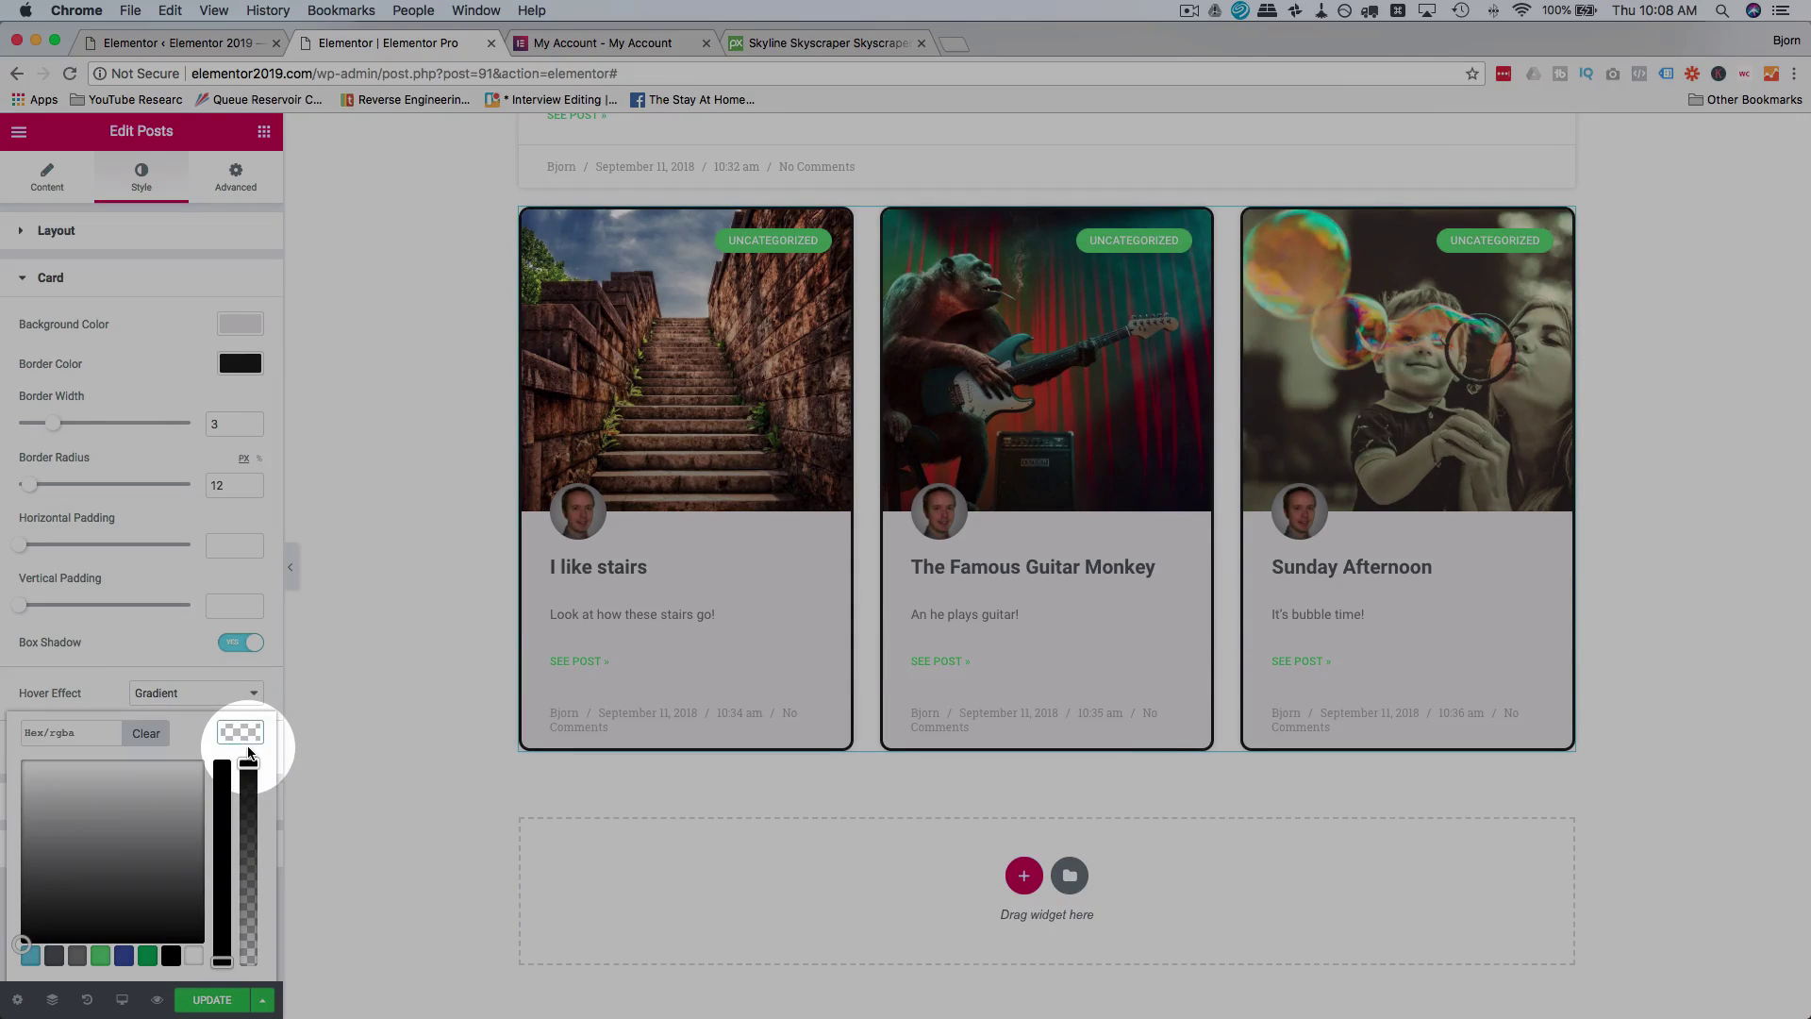
{"action": "left_click", "coordinate": [145, 961]}
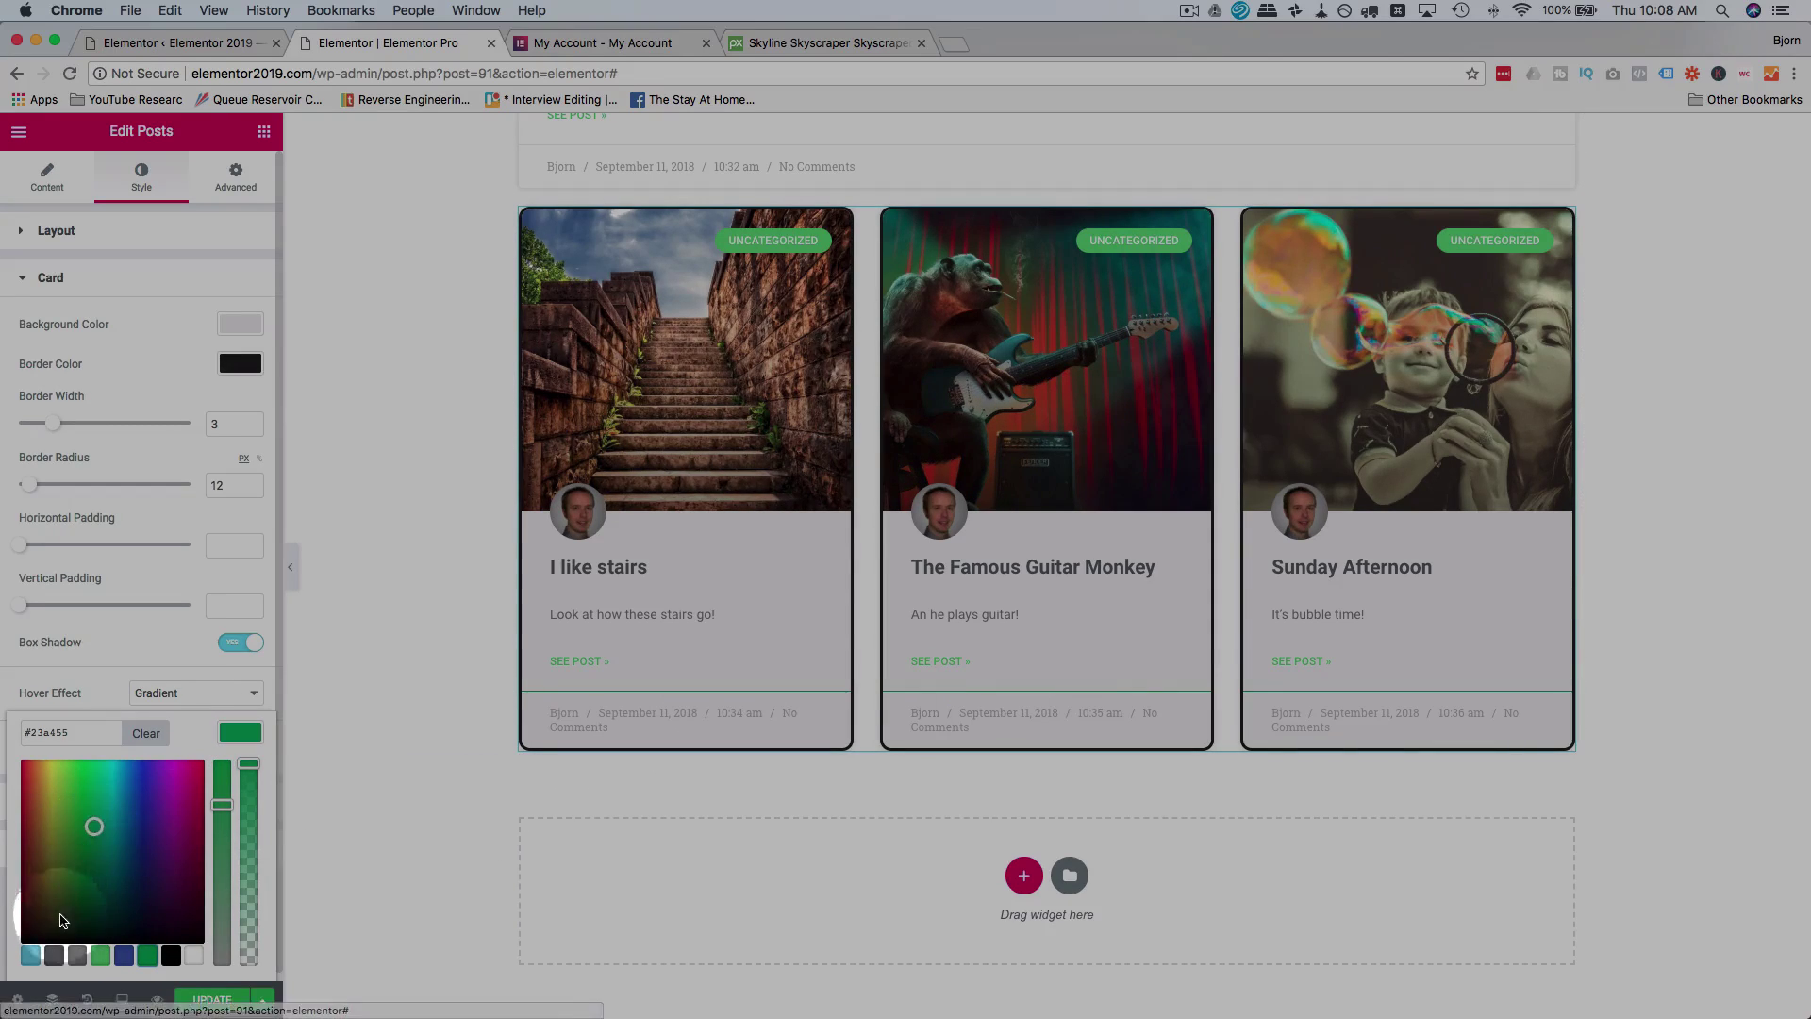
{"action": "left_click", "coordinate": [76, 955]}
{"action": "left_click_drag", "start_coordinate": [34, 831], "coordinate": [19, 809]}
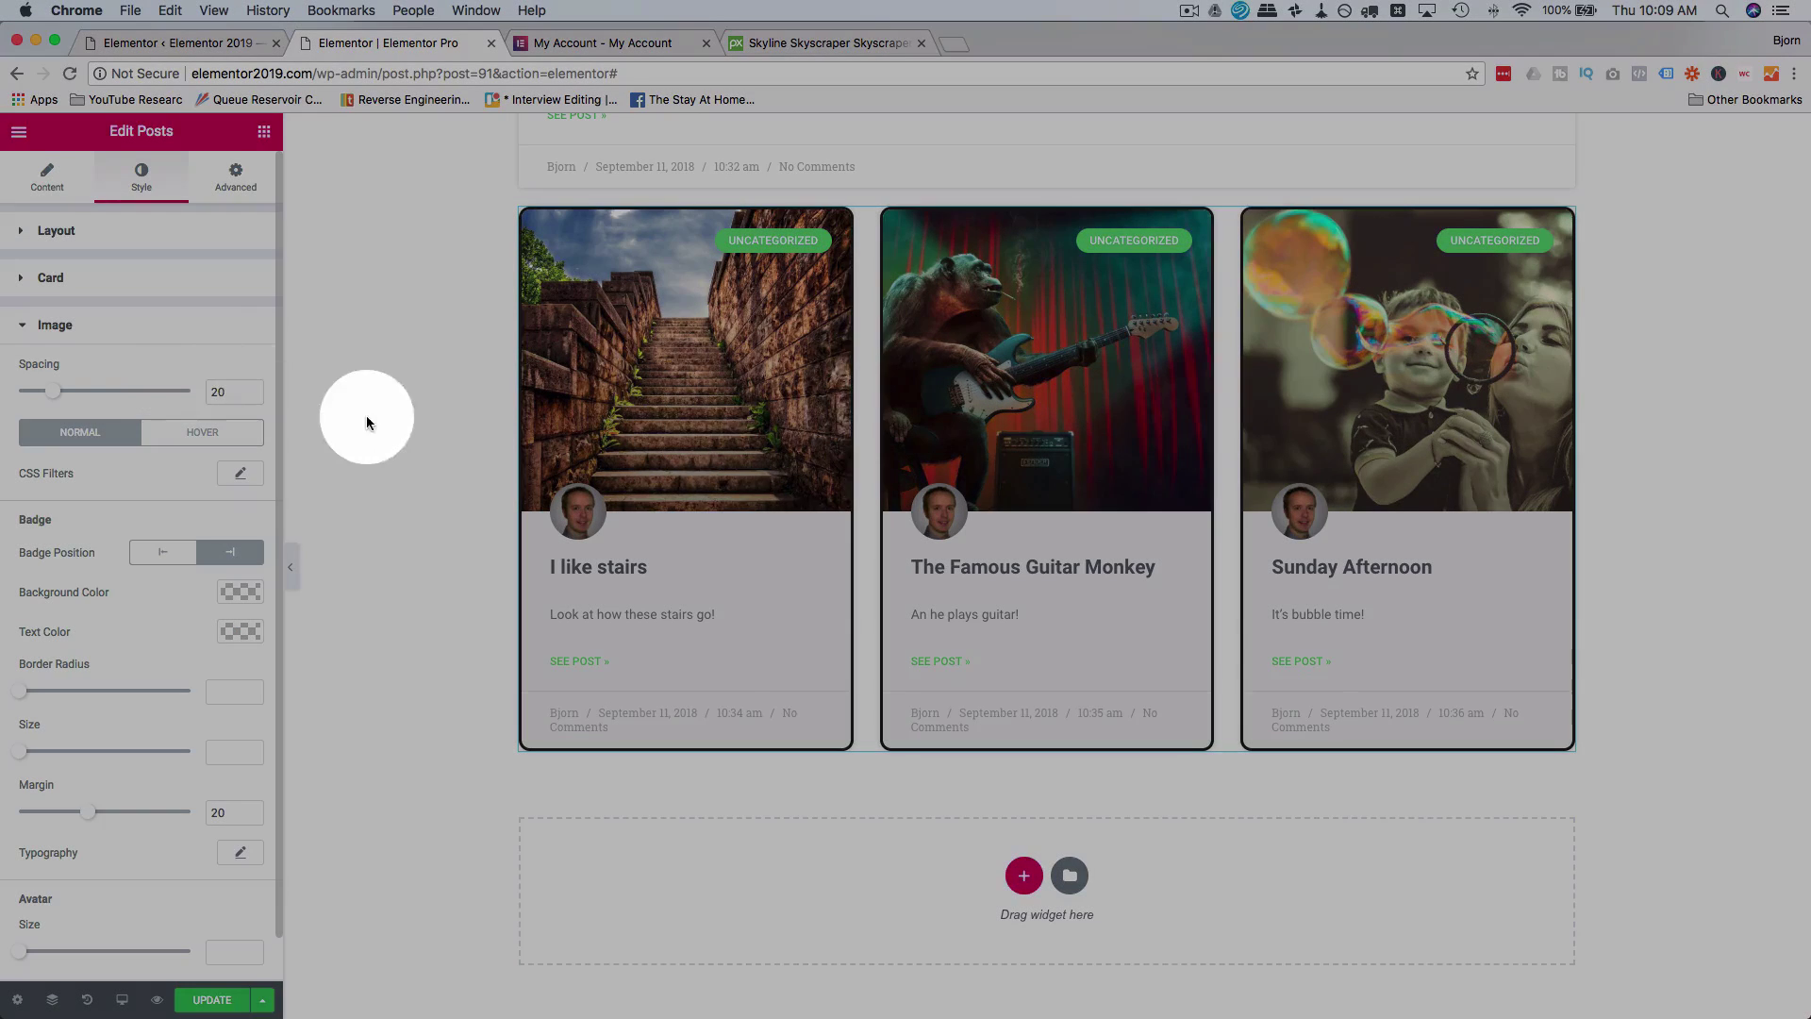
Set the image spacing to 19 and apply a blur of 6.5 to the post images' normal state.
{"action": "mouse_move", "coordinate": [56, 395]}
{"action": "left_mouse_down"}
{"action": "mouse_move", "coordinate": [109, 392]}
{"action": "mouse_move", "coordinate": [2, 398]}
{"action": "mouse_move", "coordinate": [202, 387]}
{"action": "mouse_move", "coordinate": [52, 391]}
{"action": "left_mouse_up"}
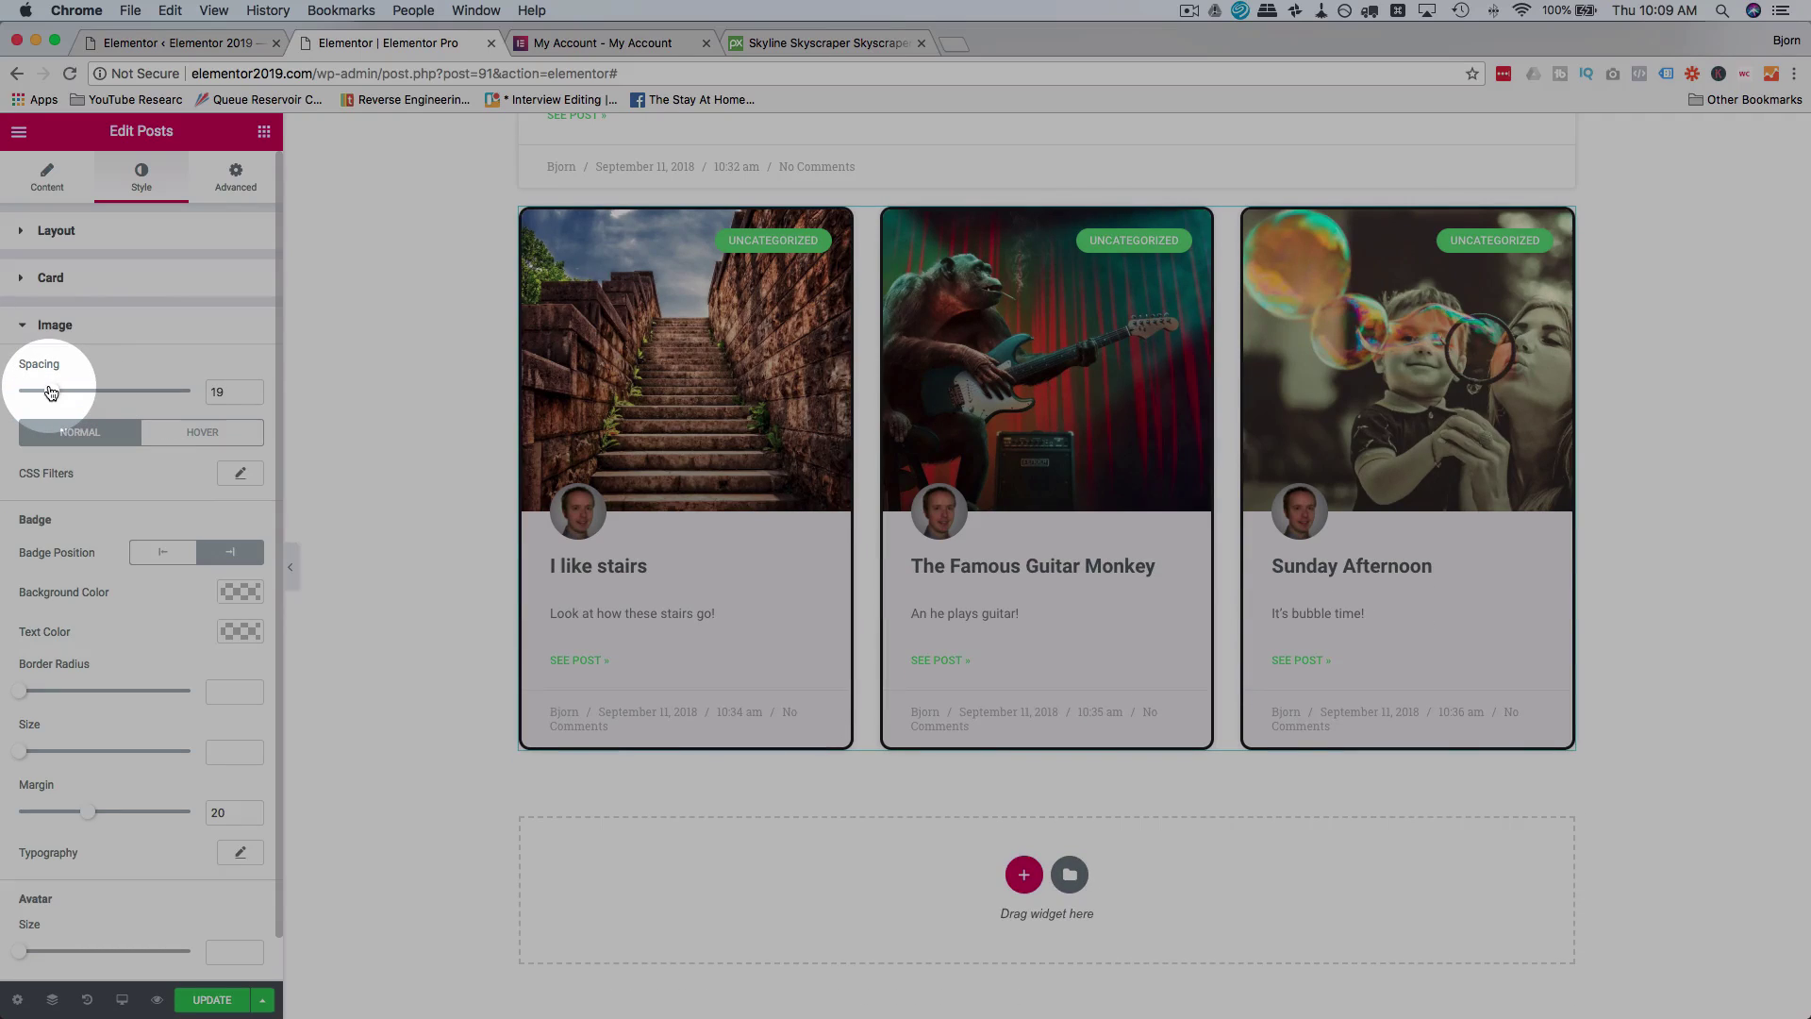
{"action": "left_click", "coordinate": [237, 475]}
{"action": "left_click_drag", "start_coordinate": [34, 534], "coordinate": [137, 540]}
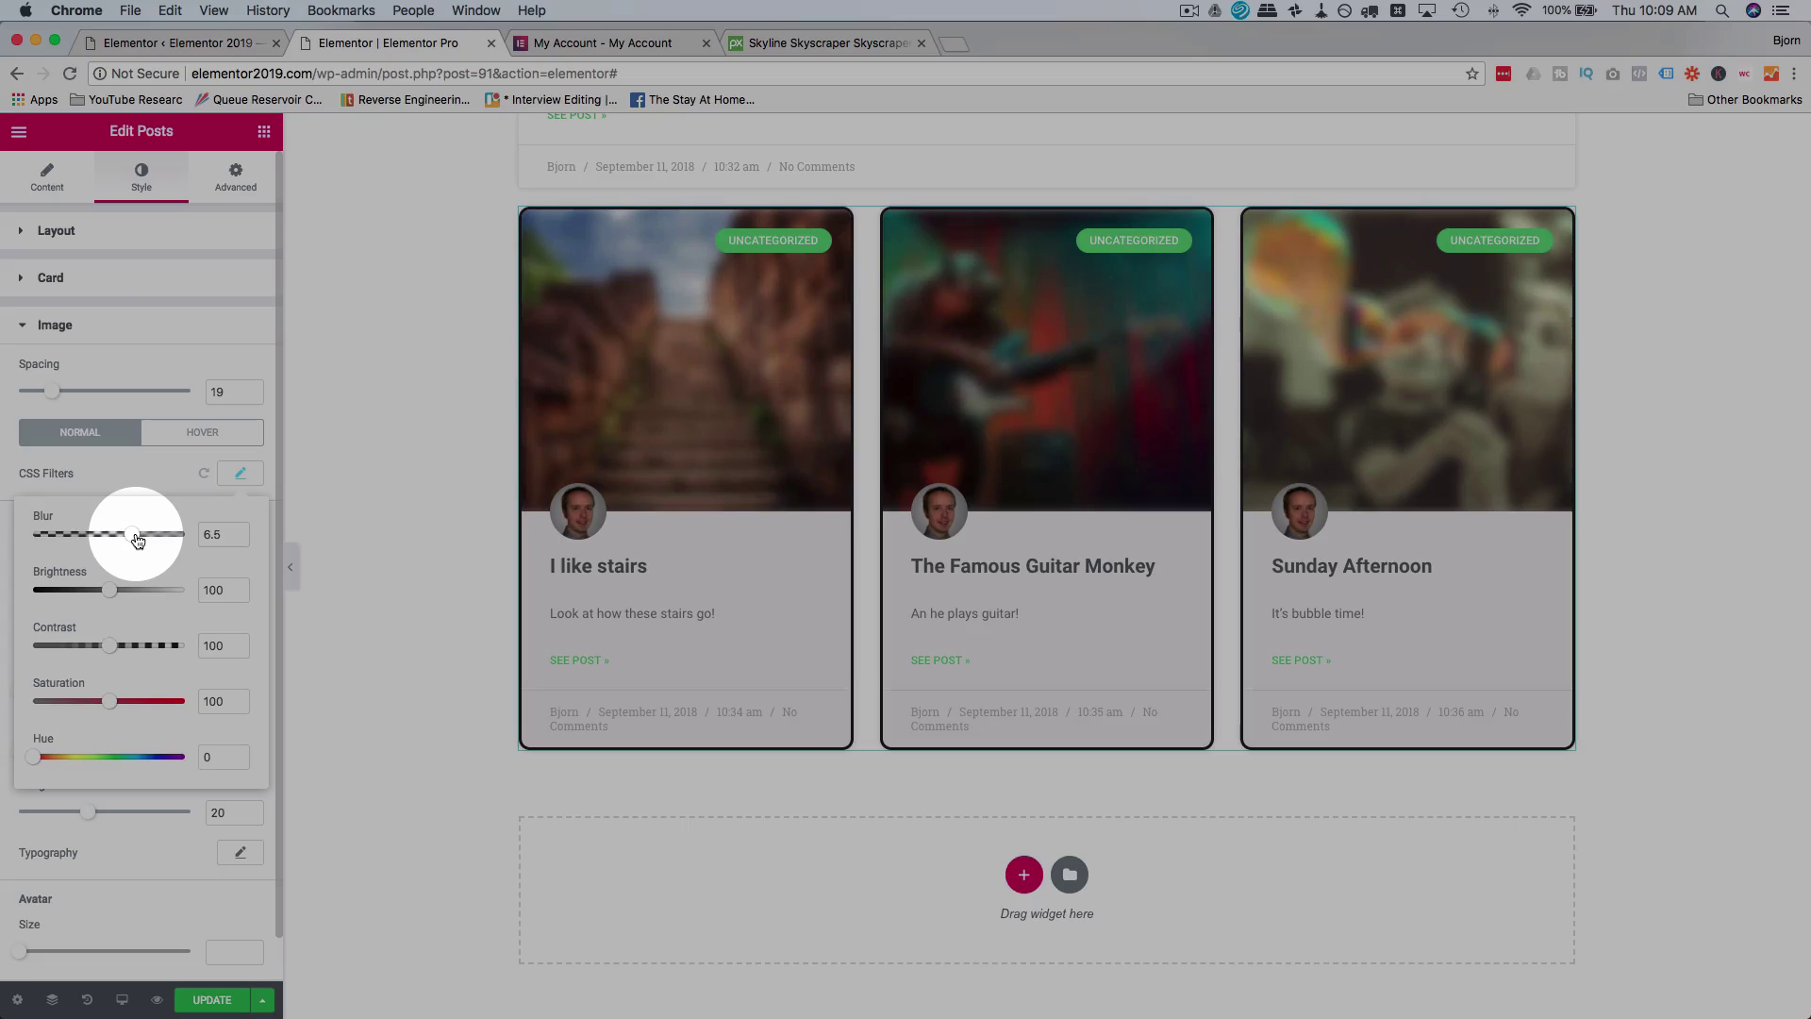
{"action": "left_click", "coordinate": [150, 475]}
Set the blur filter of the post images' hover state to 0.
{"action": "left_click", "coordinate": [193, 444]}
{"action": "left_click", "coordinate": [230, 479]}
{"action": "left_click", "coordinate": [42, 535]}
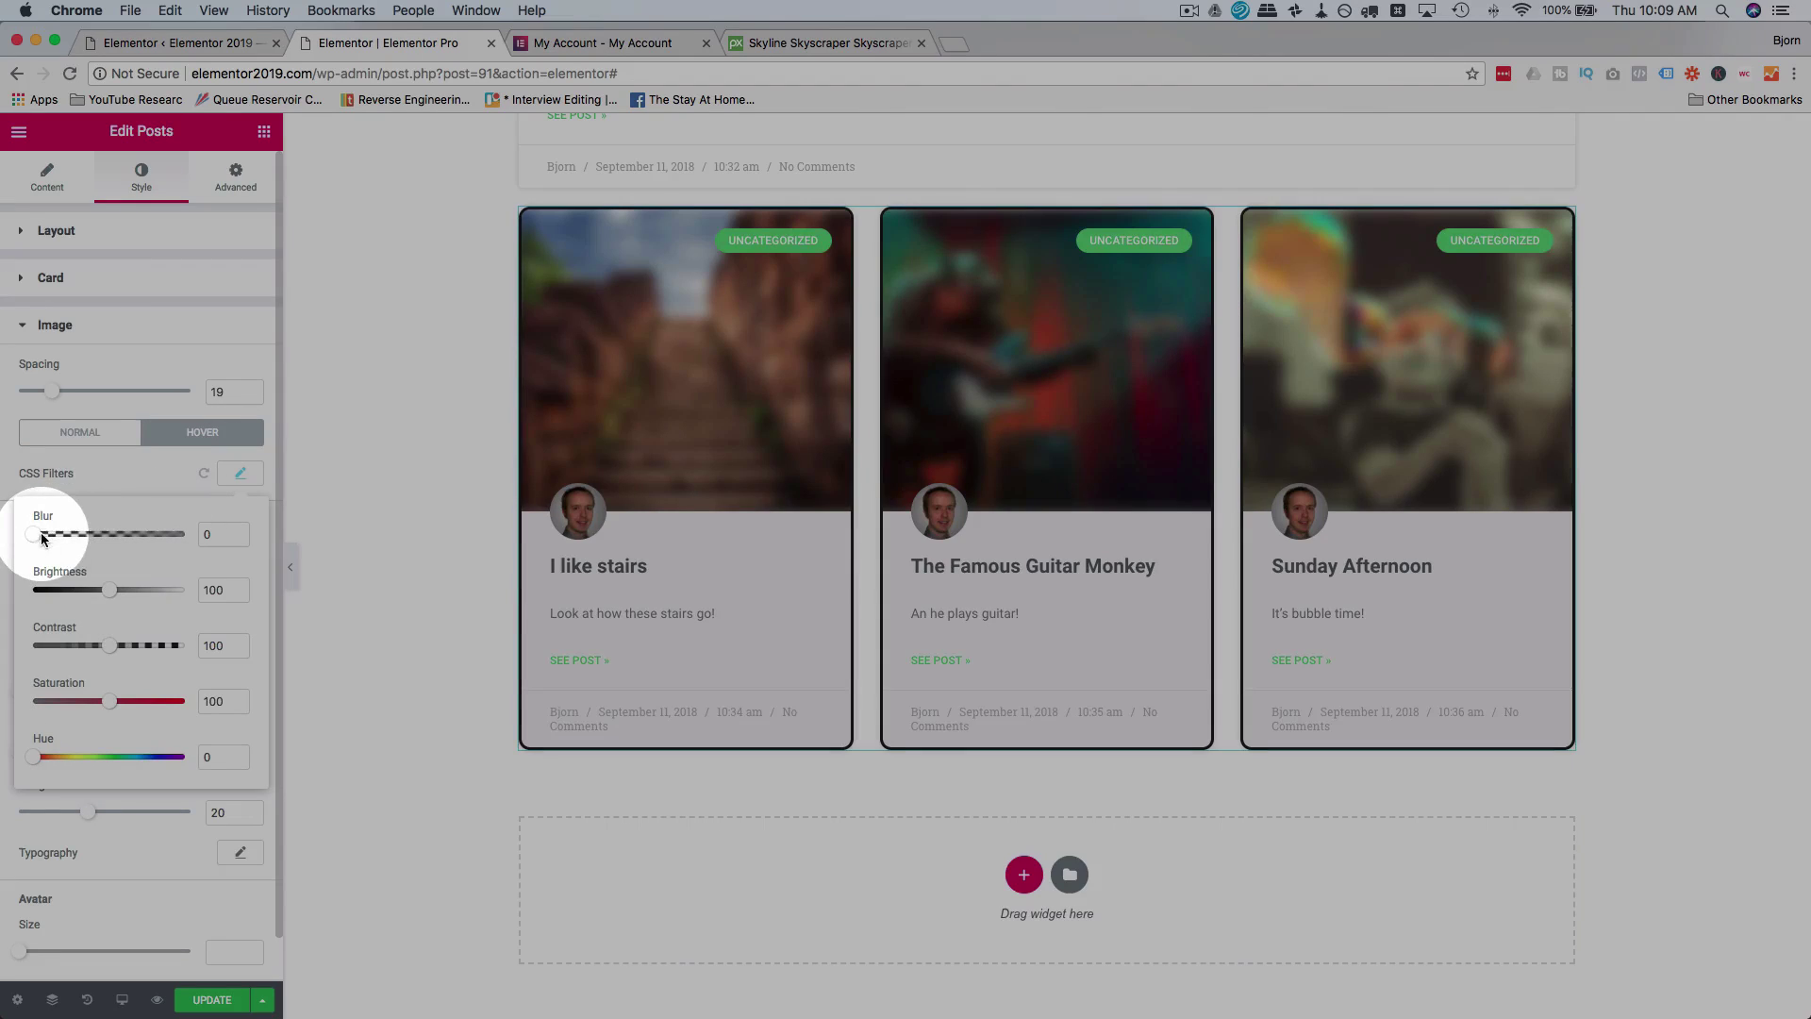
{"action": "left_click", "coordinate": [116, 479]}
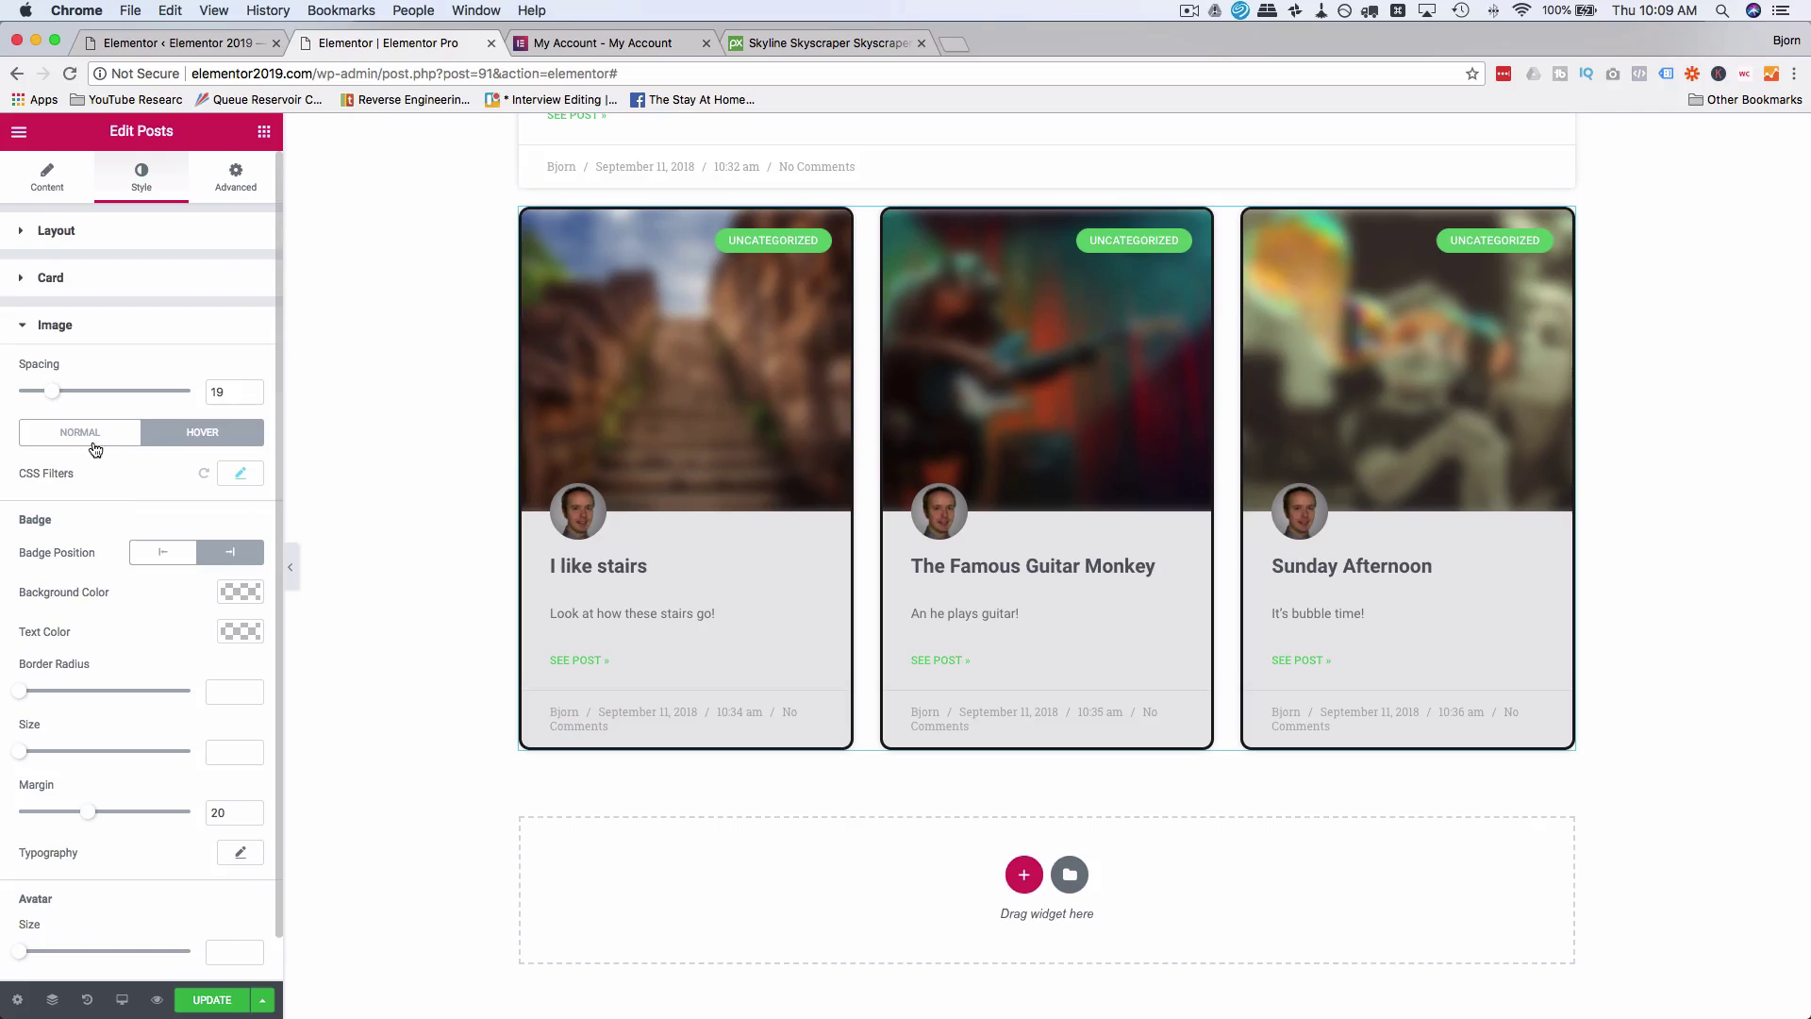
Remove the blur from the post images' normal state by setting its CSS blur filter to 0.
{"action": "left_click", "coordinate": [95, 441]}
{"action": "left_click", "coordinate": [189, 432]}
{"action": "left_click", "coordinate": [89, 432]}
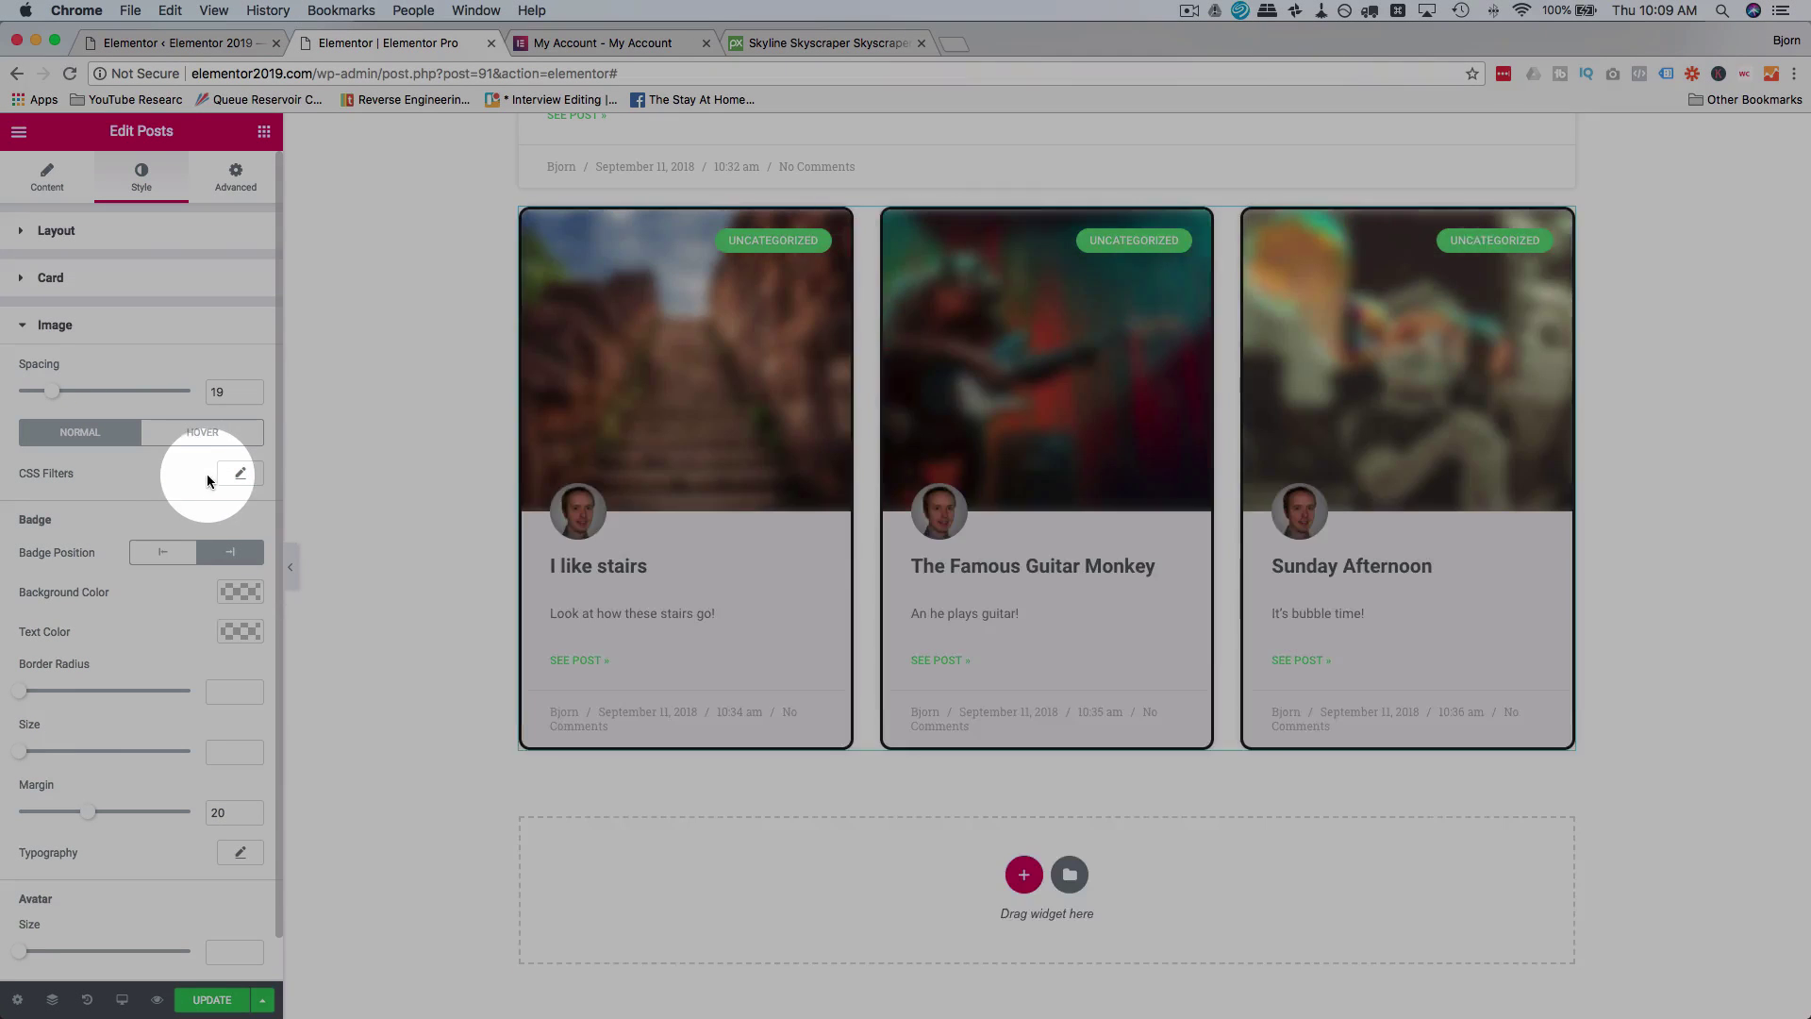
{"action": "left_click", "coordinate": [238, 472]}
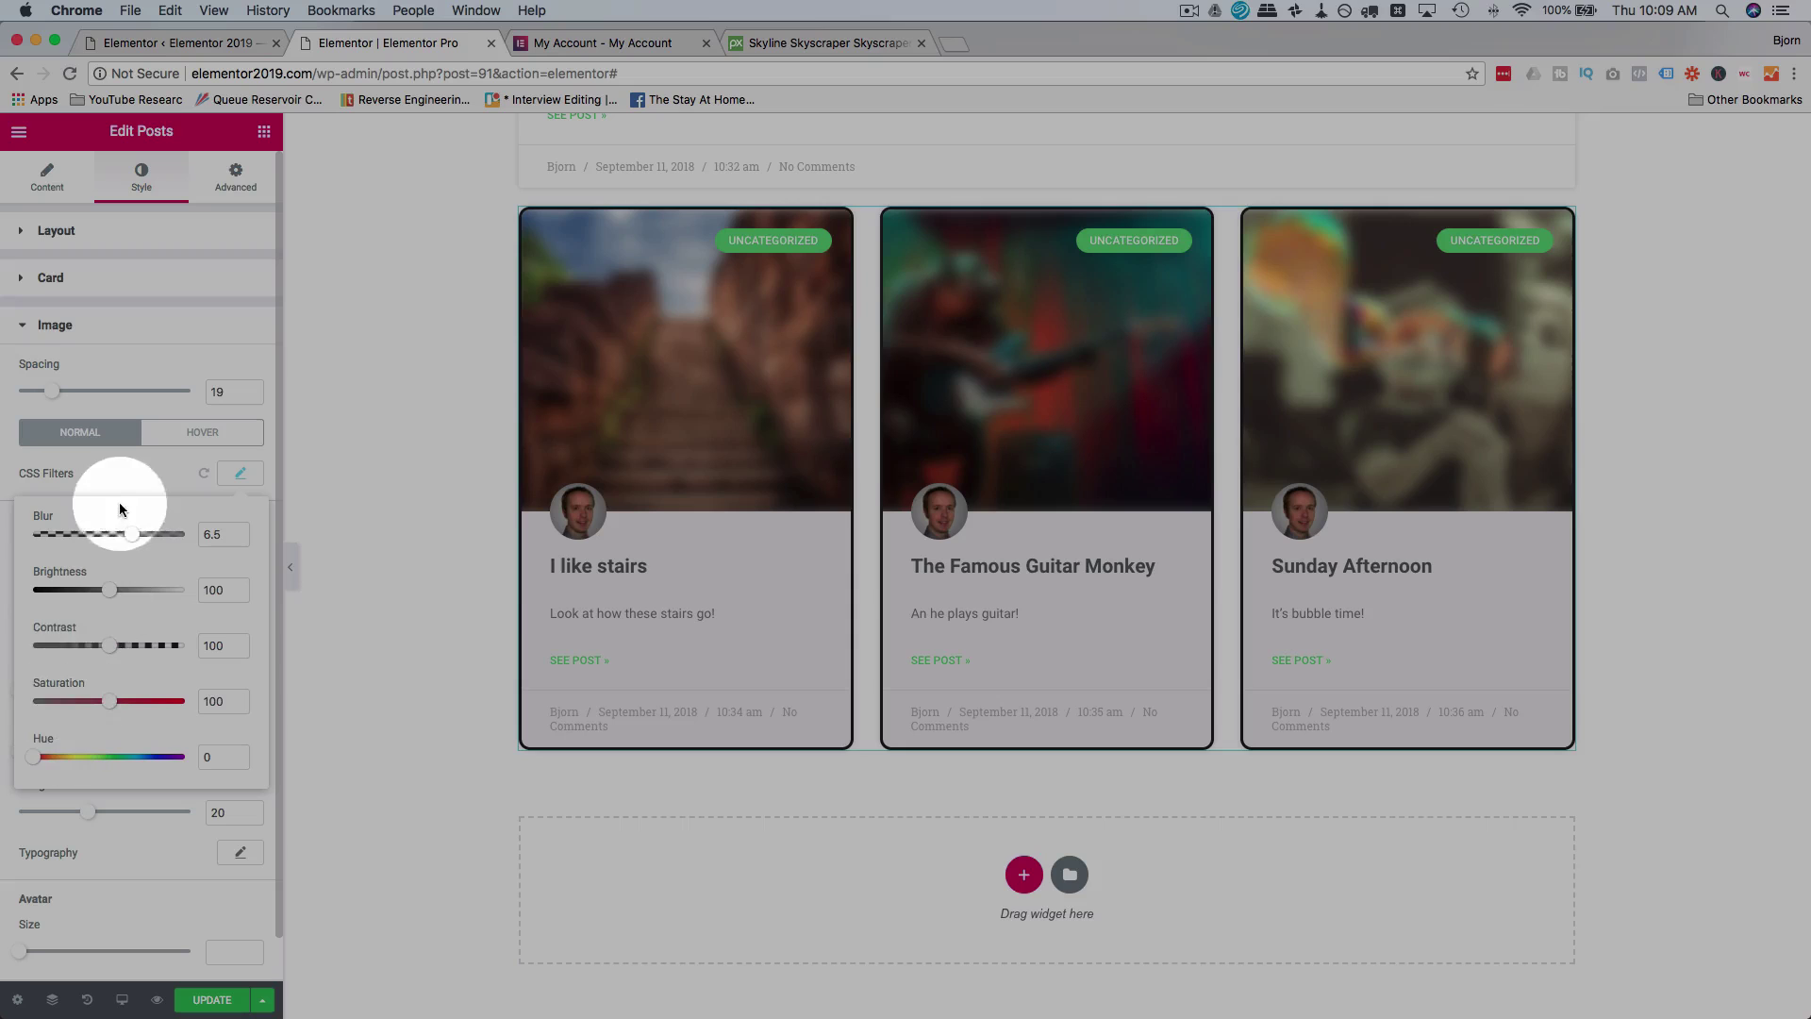
{"action": "left_click", "coordinate": [111, 439]}
{"action": "left_click", "coordinate": [238, 473]}
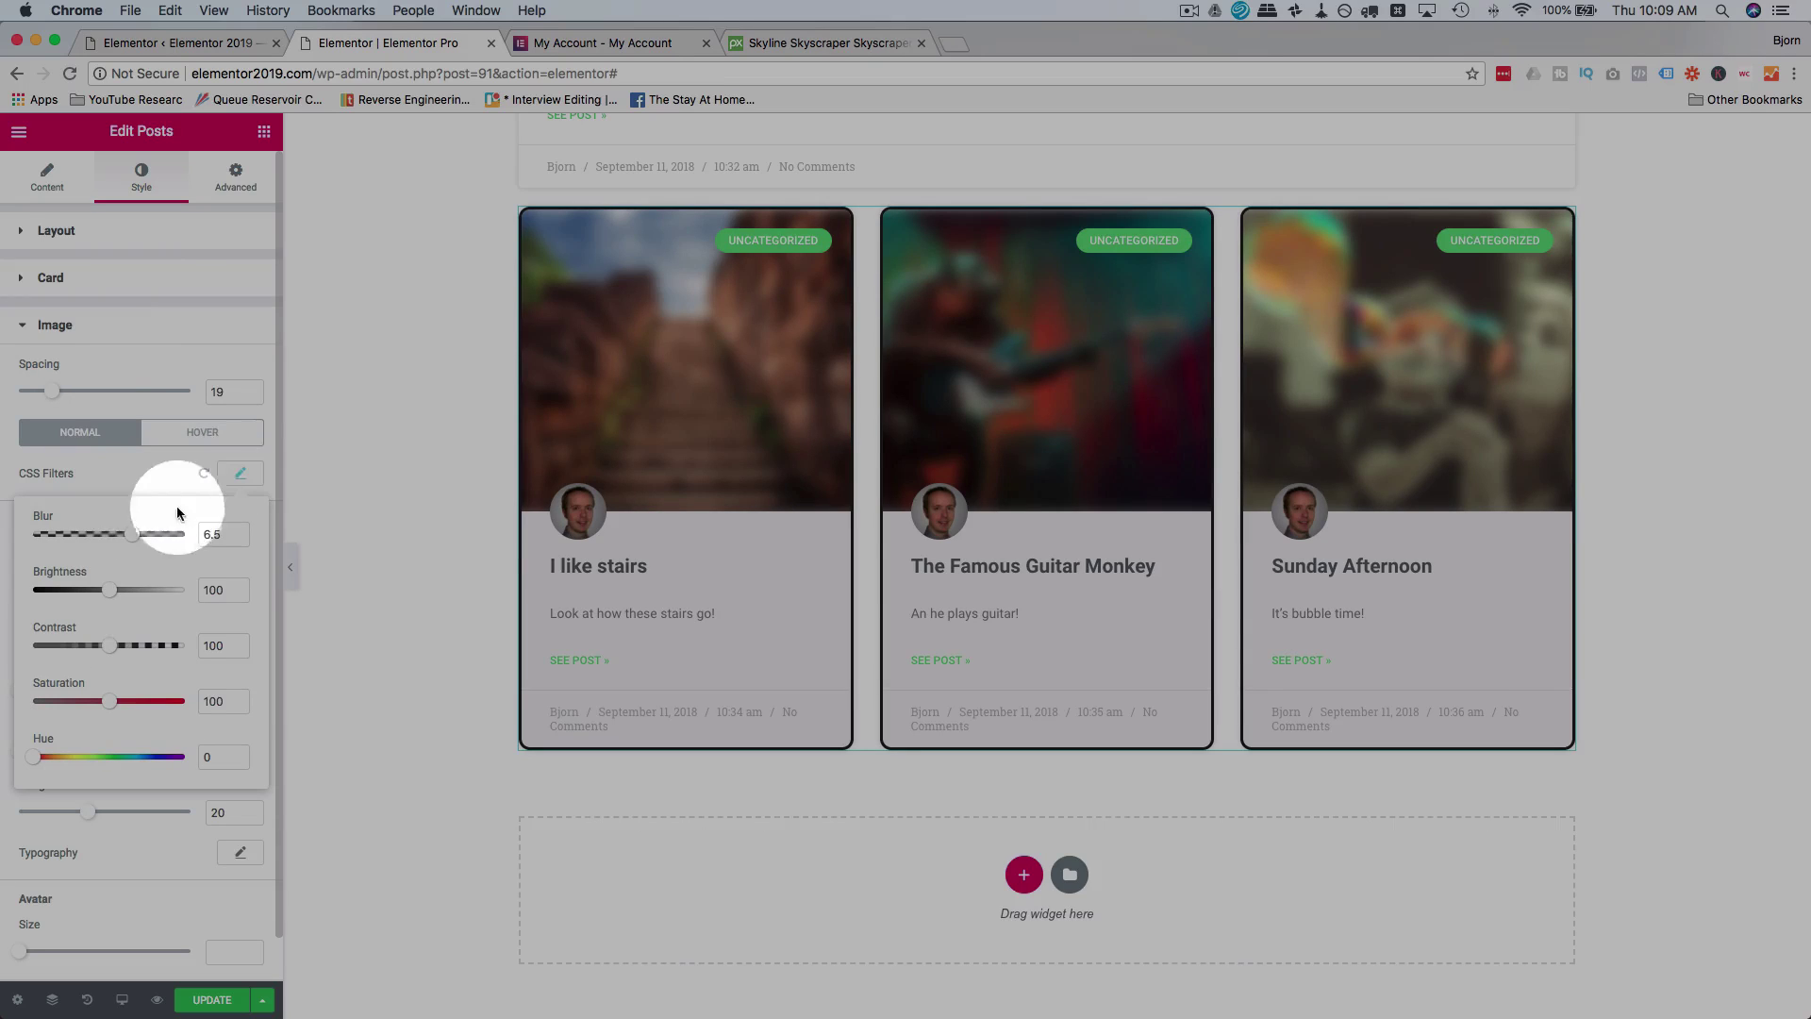
{"action": "left_click_drag", "start_coordinate": [137, 538], "coordinate": [16, 534]}
{"action": "left_click", "coordinate": [132, 460]}
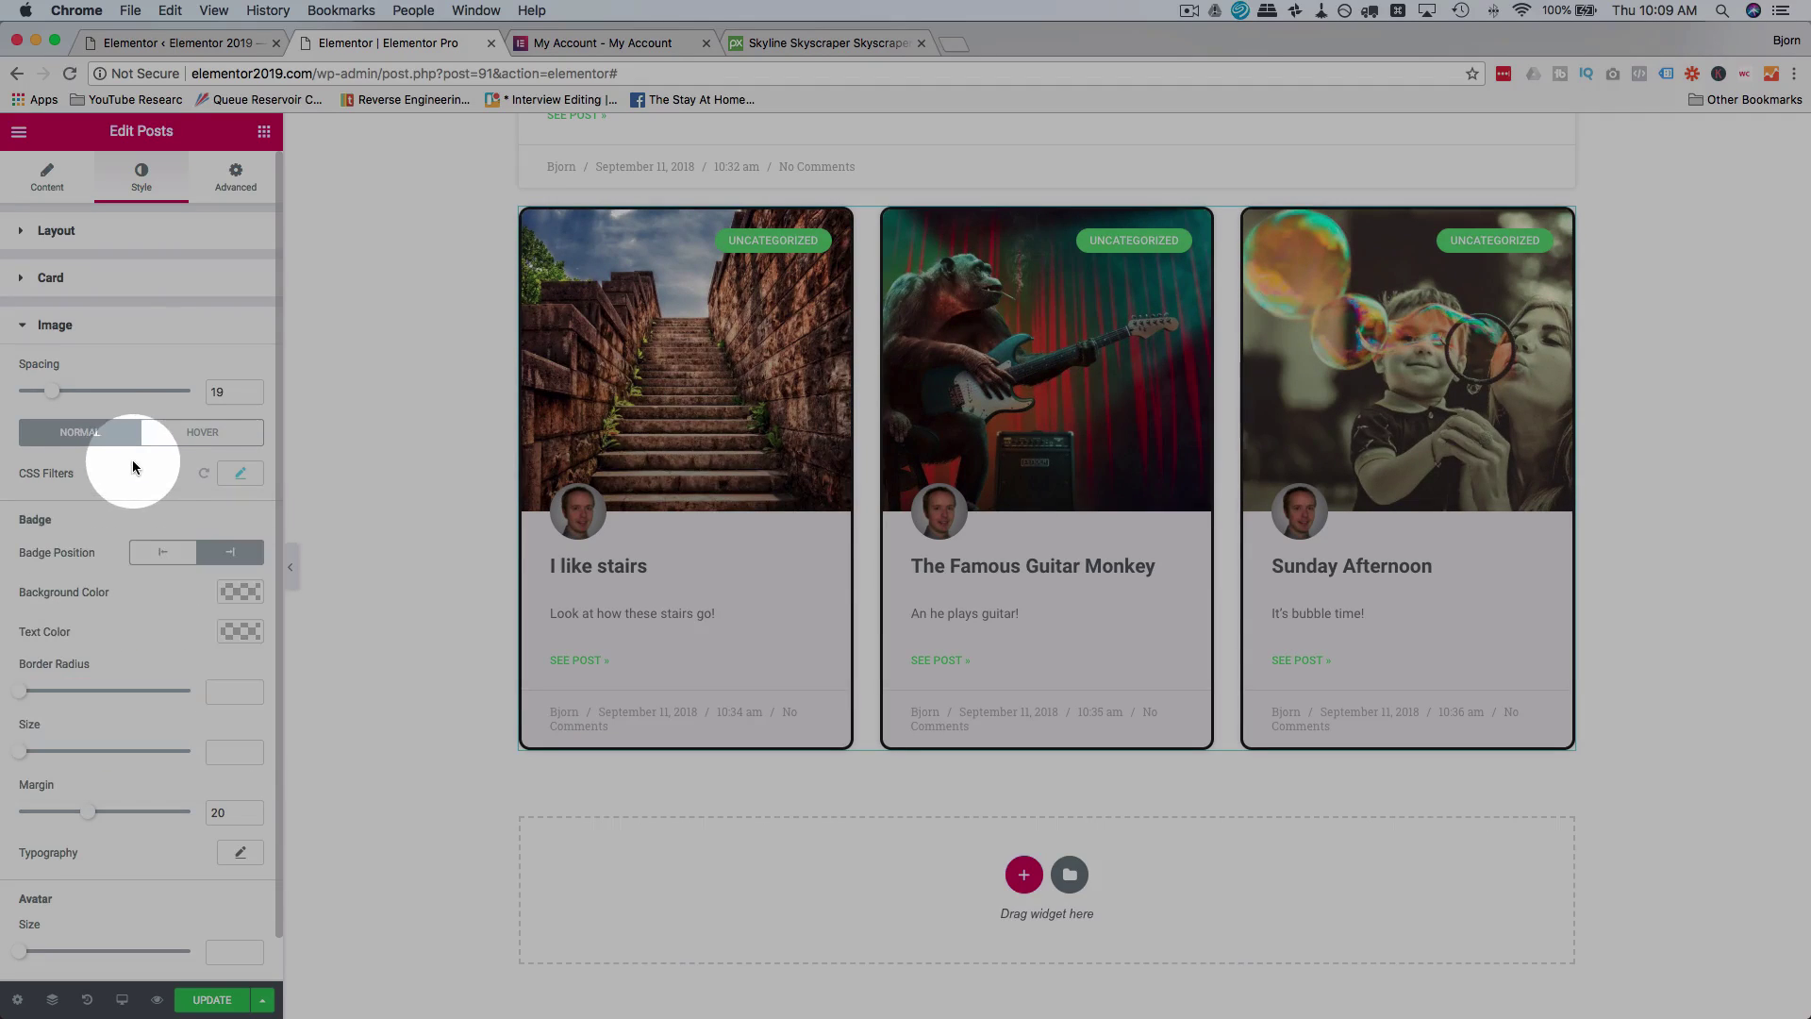
Apply a moderate CSS blur filter to the post images' hover state.
{"action": "left_click", "coordinate": [195, 439]}
{"action": "left_click", "coordinate": [238, 472]}
{"action": "left_click_drag", "start_coordinate": [29, 534], "coordinate": [92, 536]}
{"action": "left_click", "coordinate": [133, 471]}
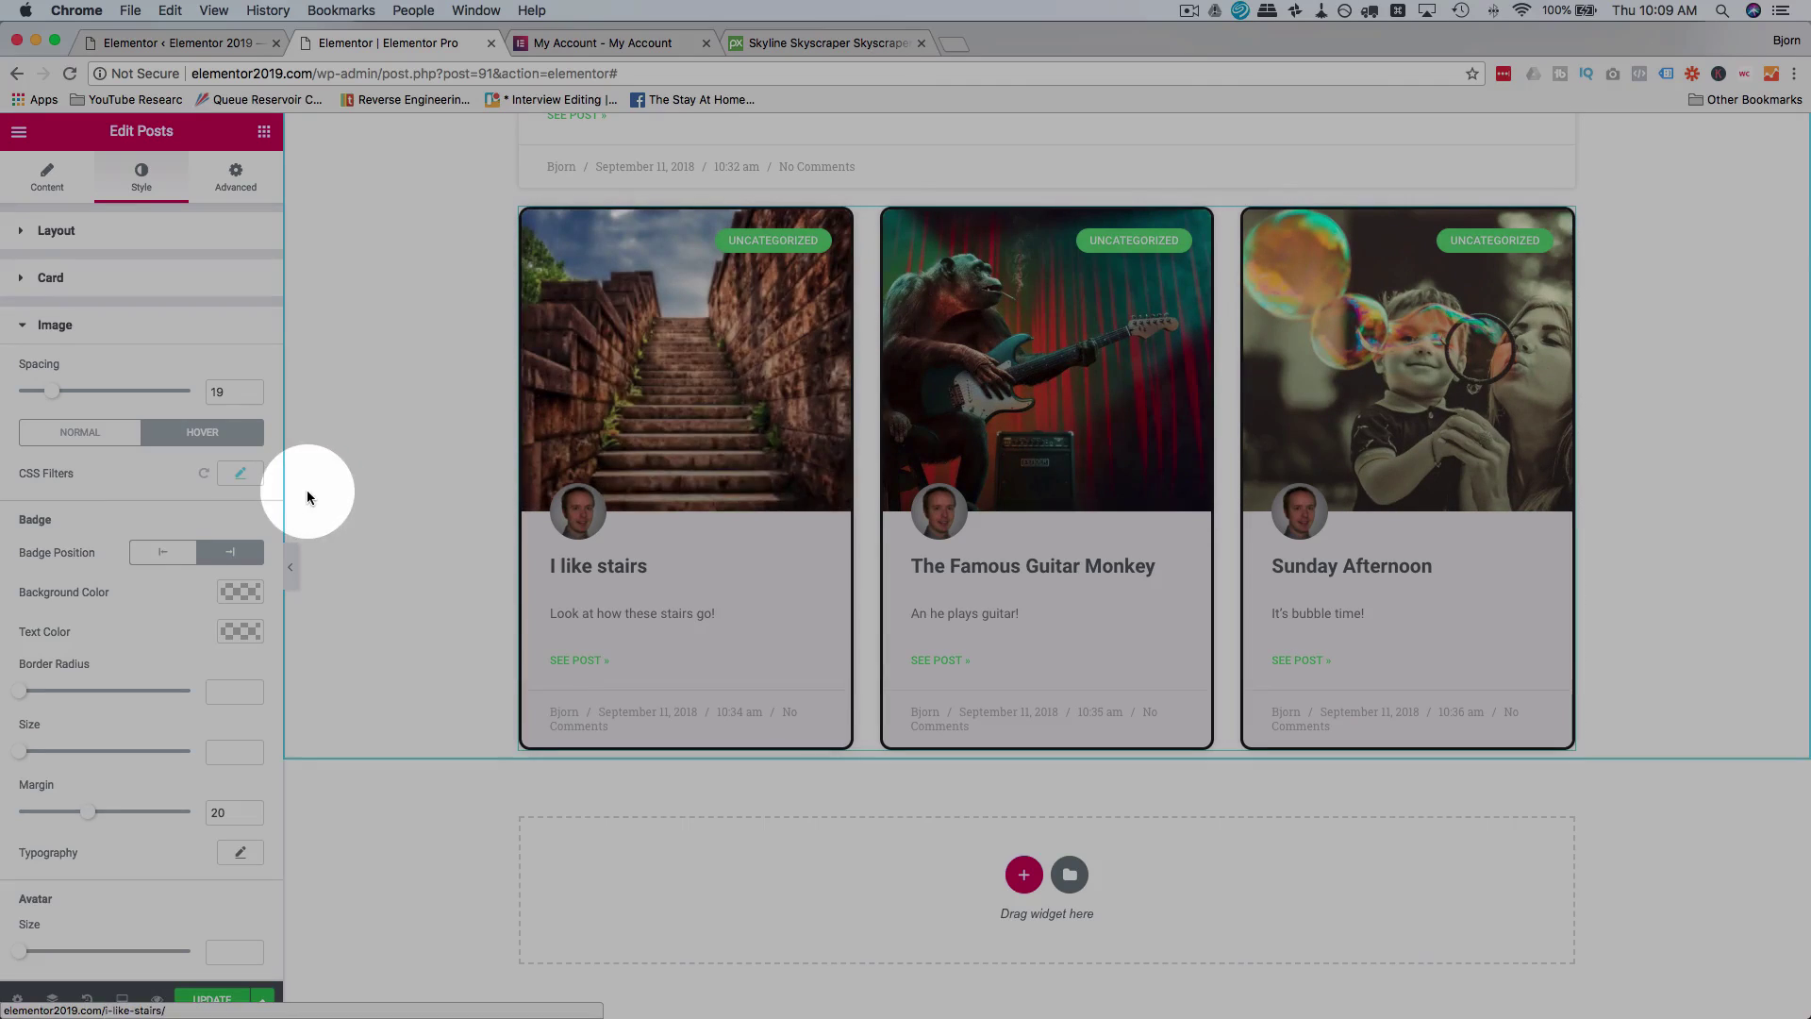
Try the left badge position on the post images and restore the right position.
{"action": "scroll", "coordinate": [64, 551], "scroll_direction": "down", "scroll_amount": 1}
{"action": "left_click", "coordinate": [161, 507]}
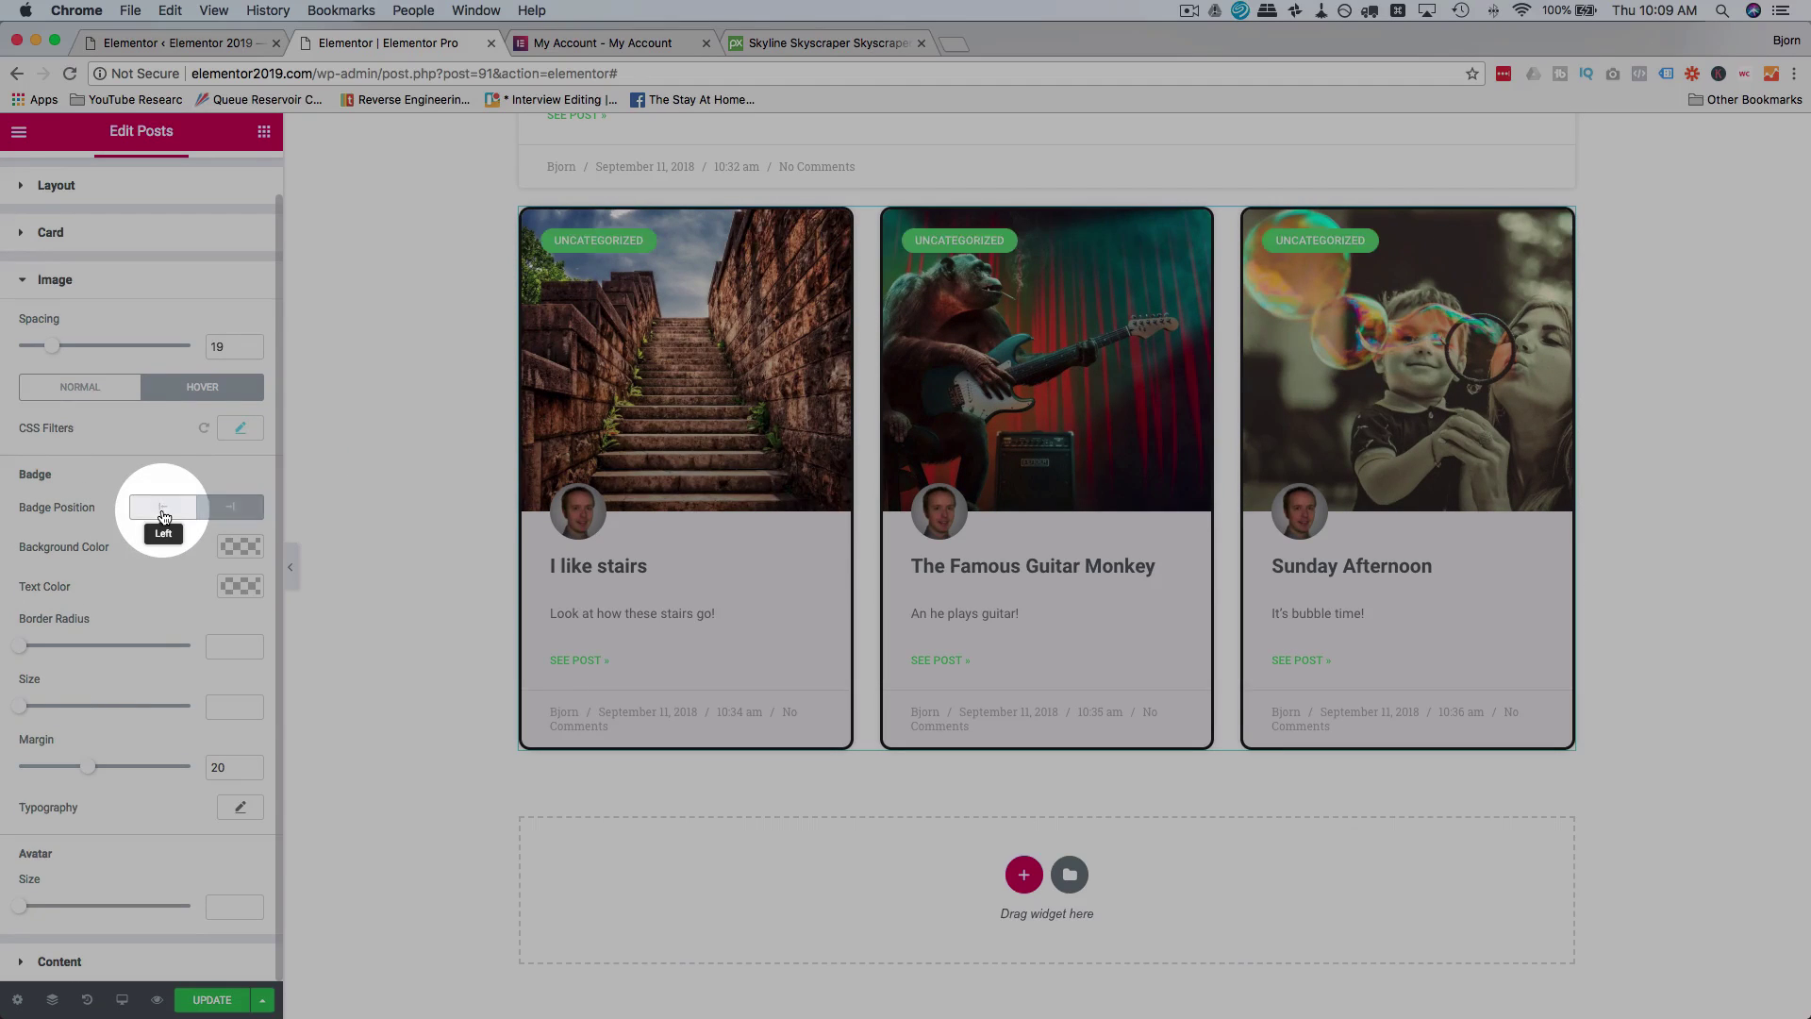
{"action": "left_click", "coordinate": [231, 507]}
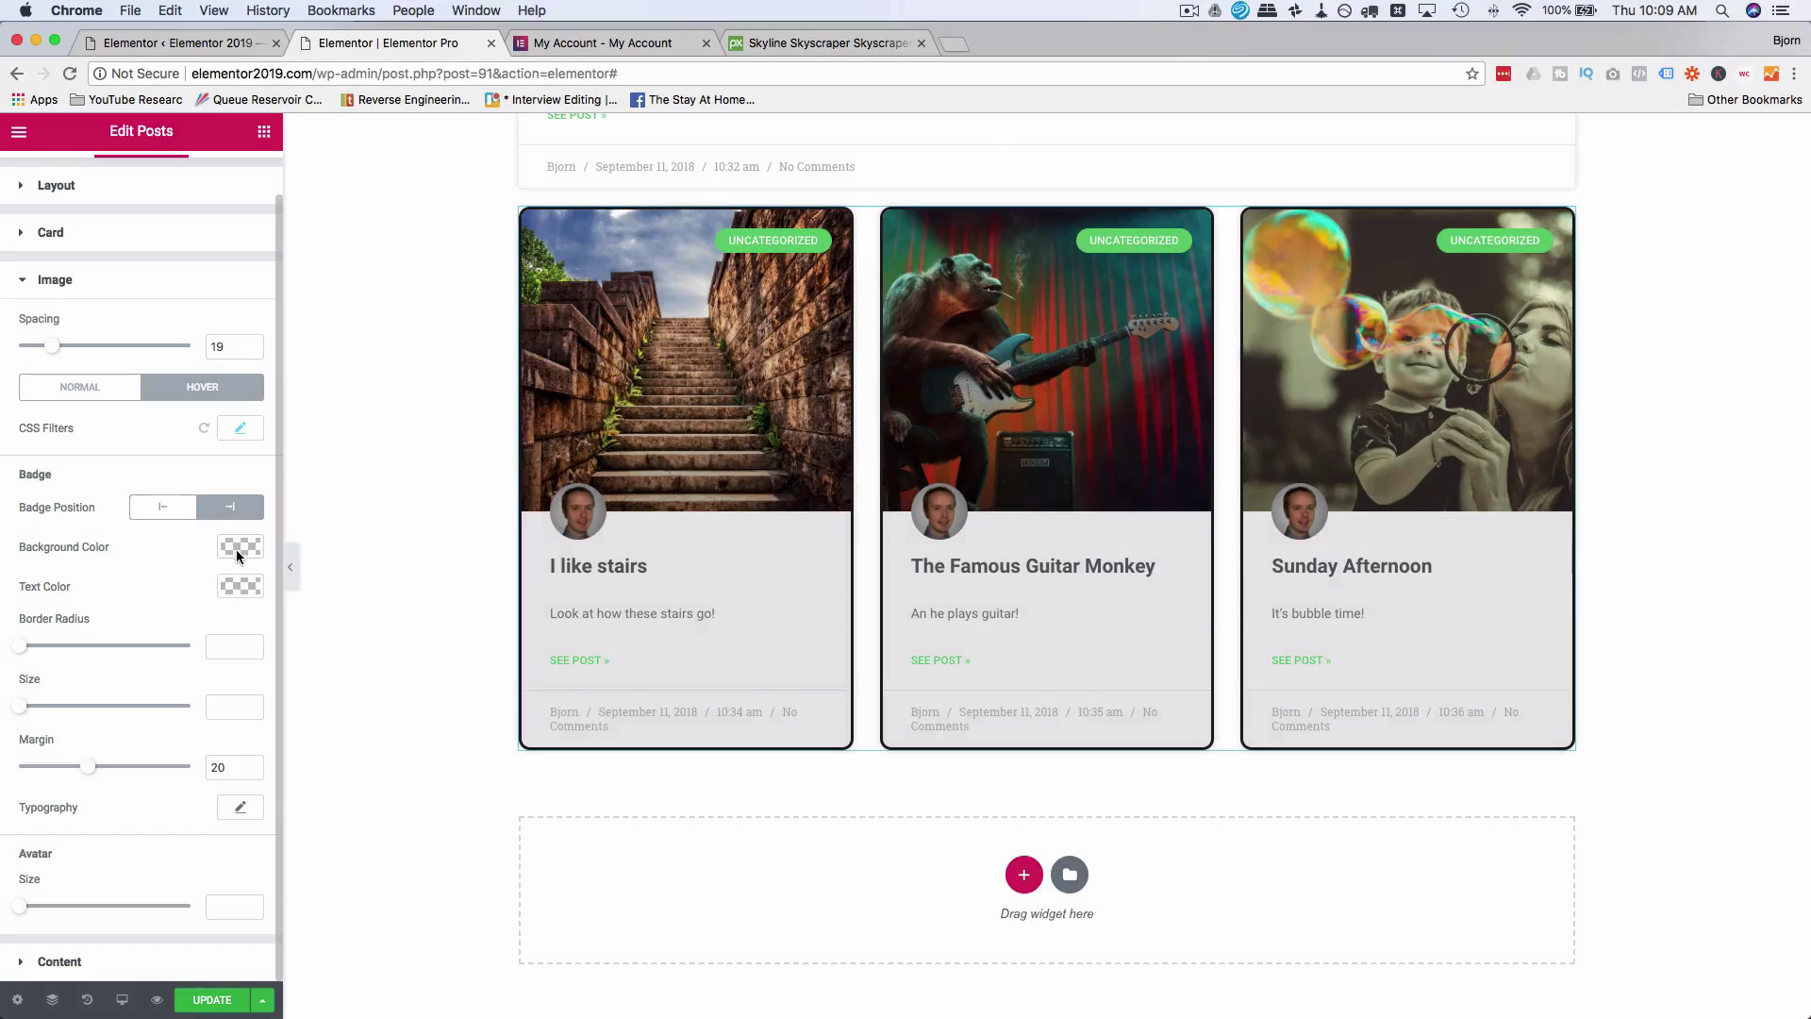
Set the category badge's background color to yellow, about #f7e259.
{"action": "left_click", "coordinate": [239, 546]}
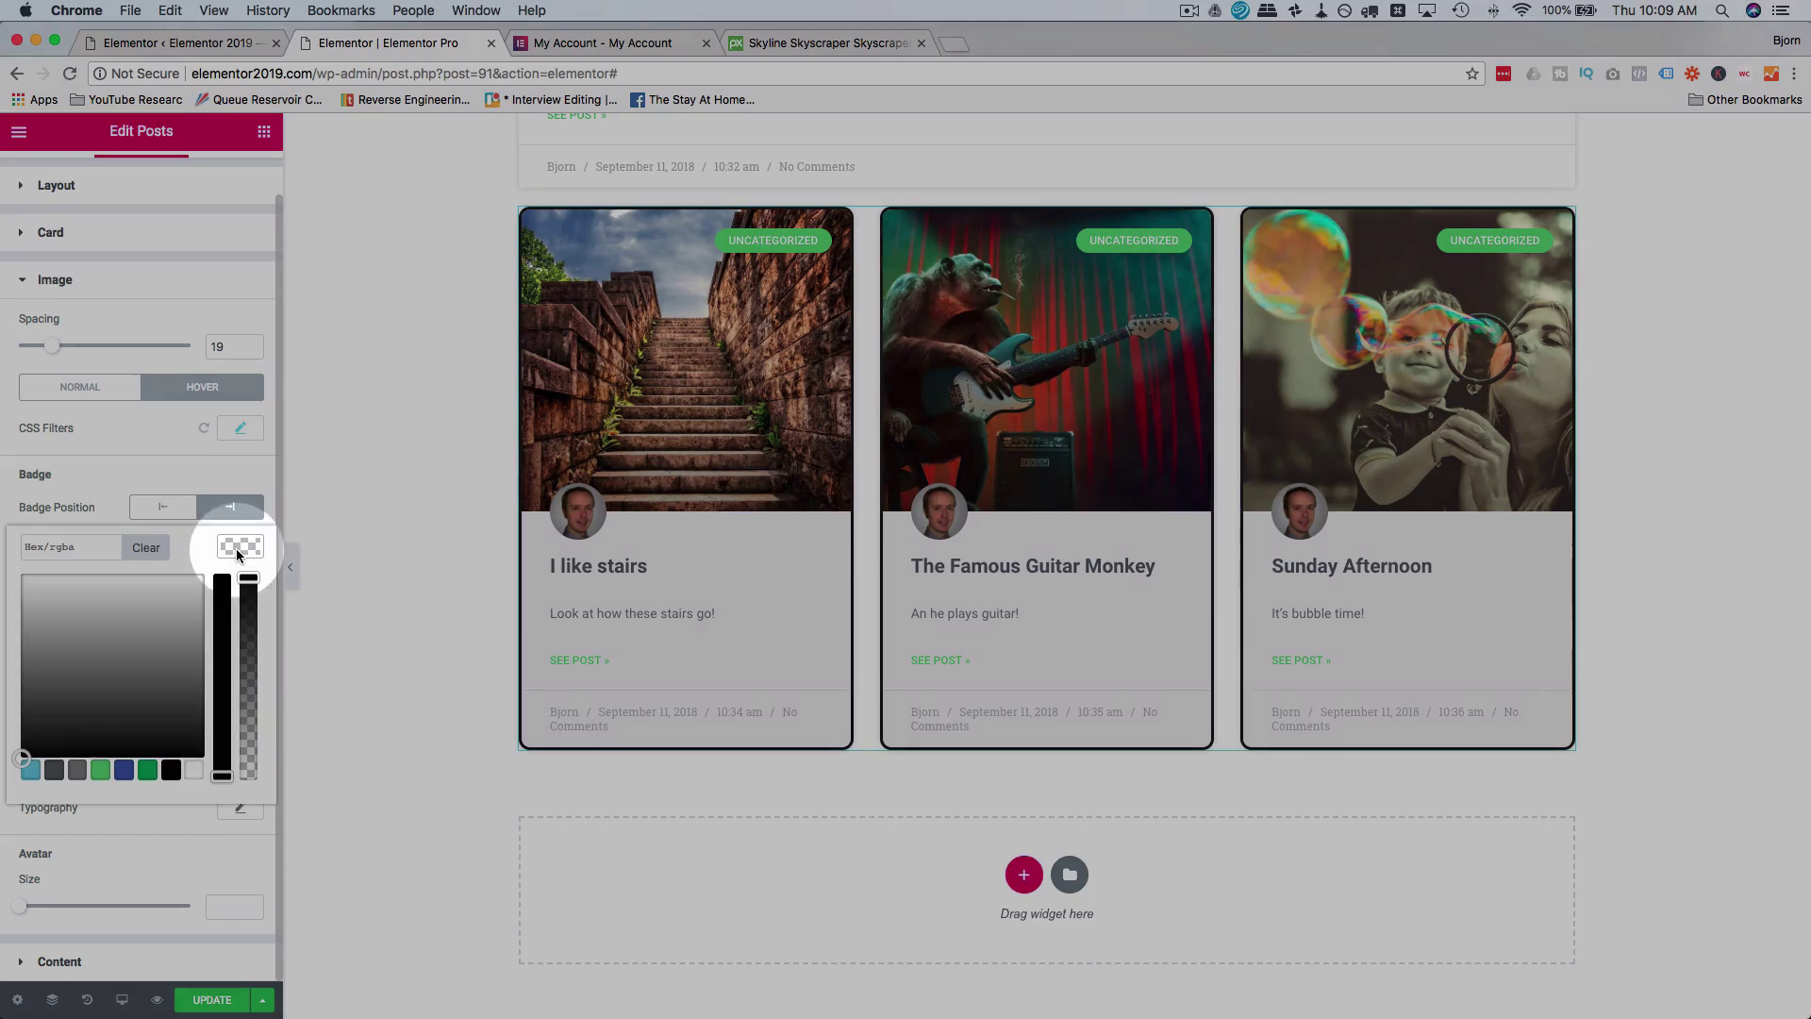
{"action": "left_click", "coordinate": [123, 771]}
{"action": "left_click_drag", "start_coordinate": [62, 604], "coordinate": [54, 582]}
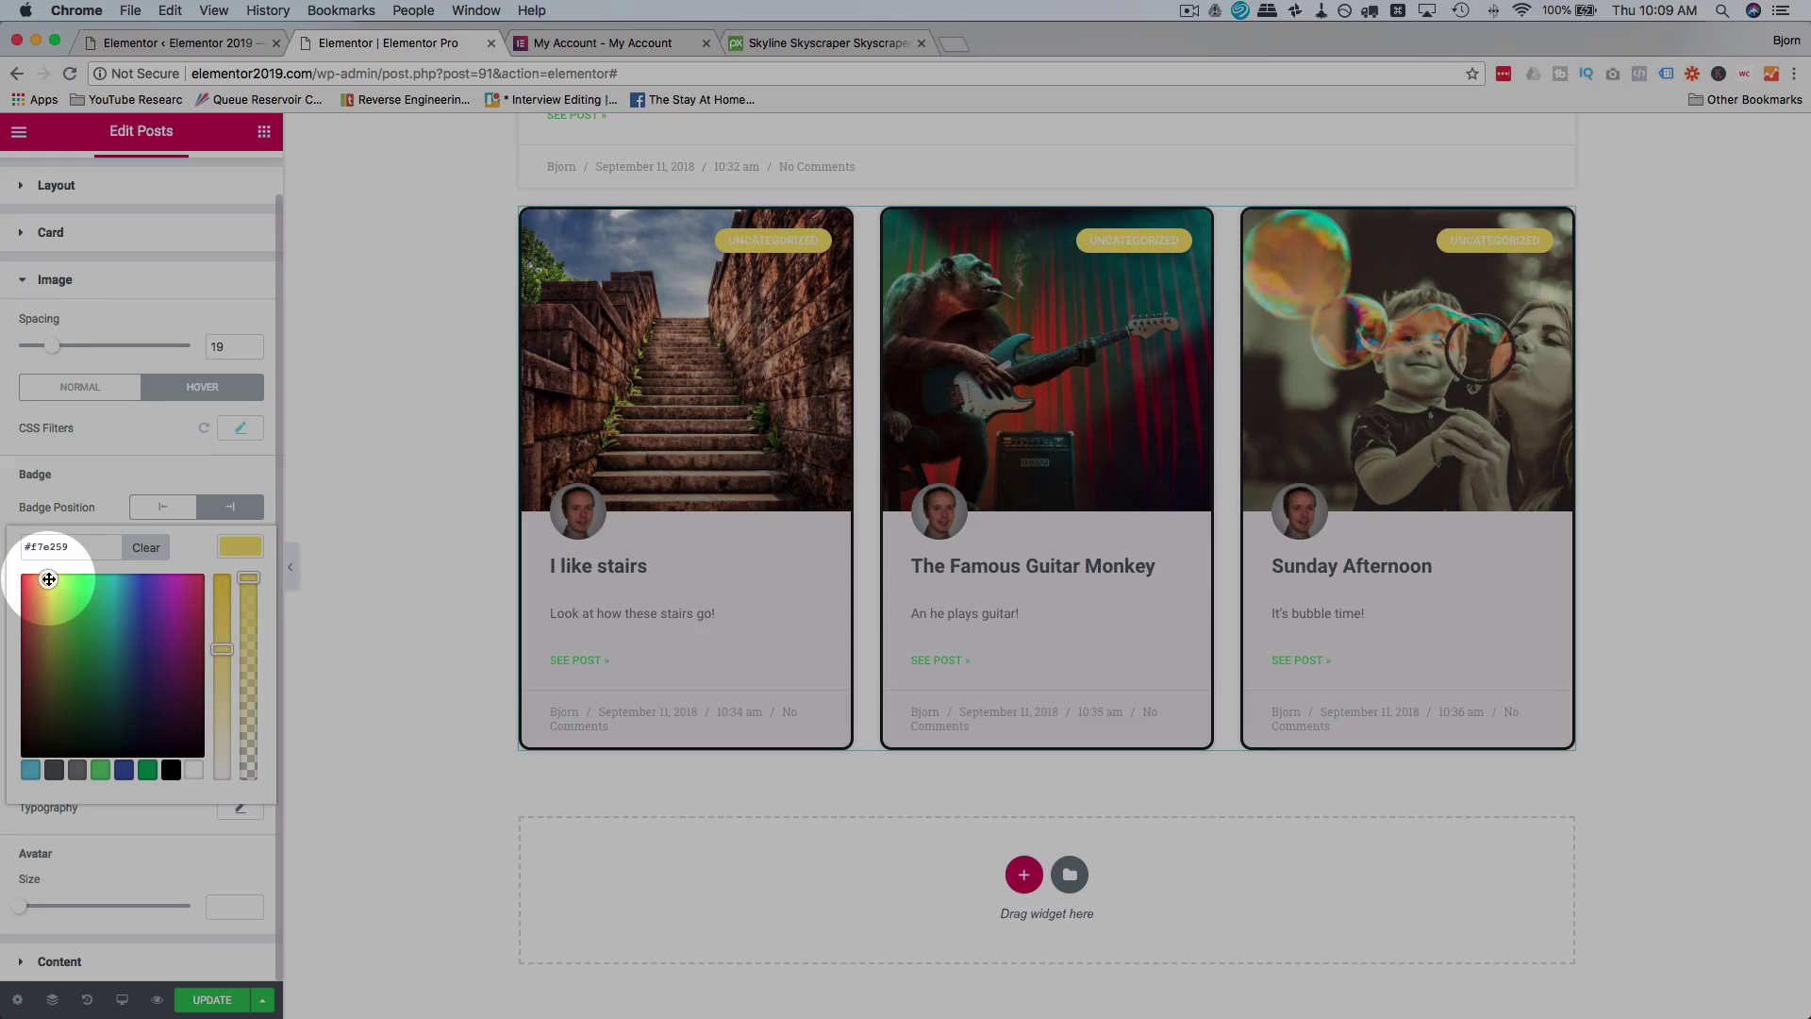
{"action": "left_click", "coordinate": [182, 462]}
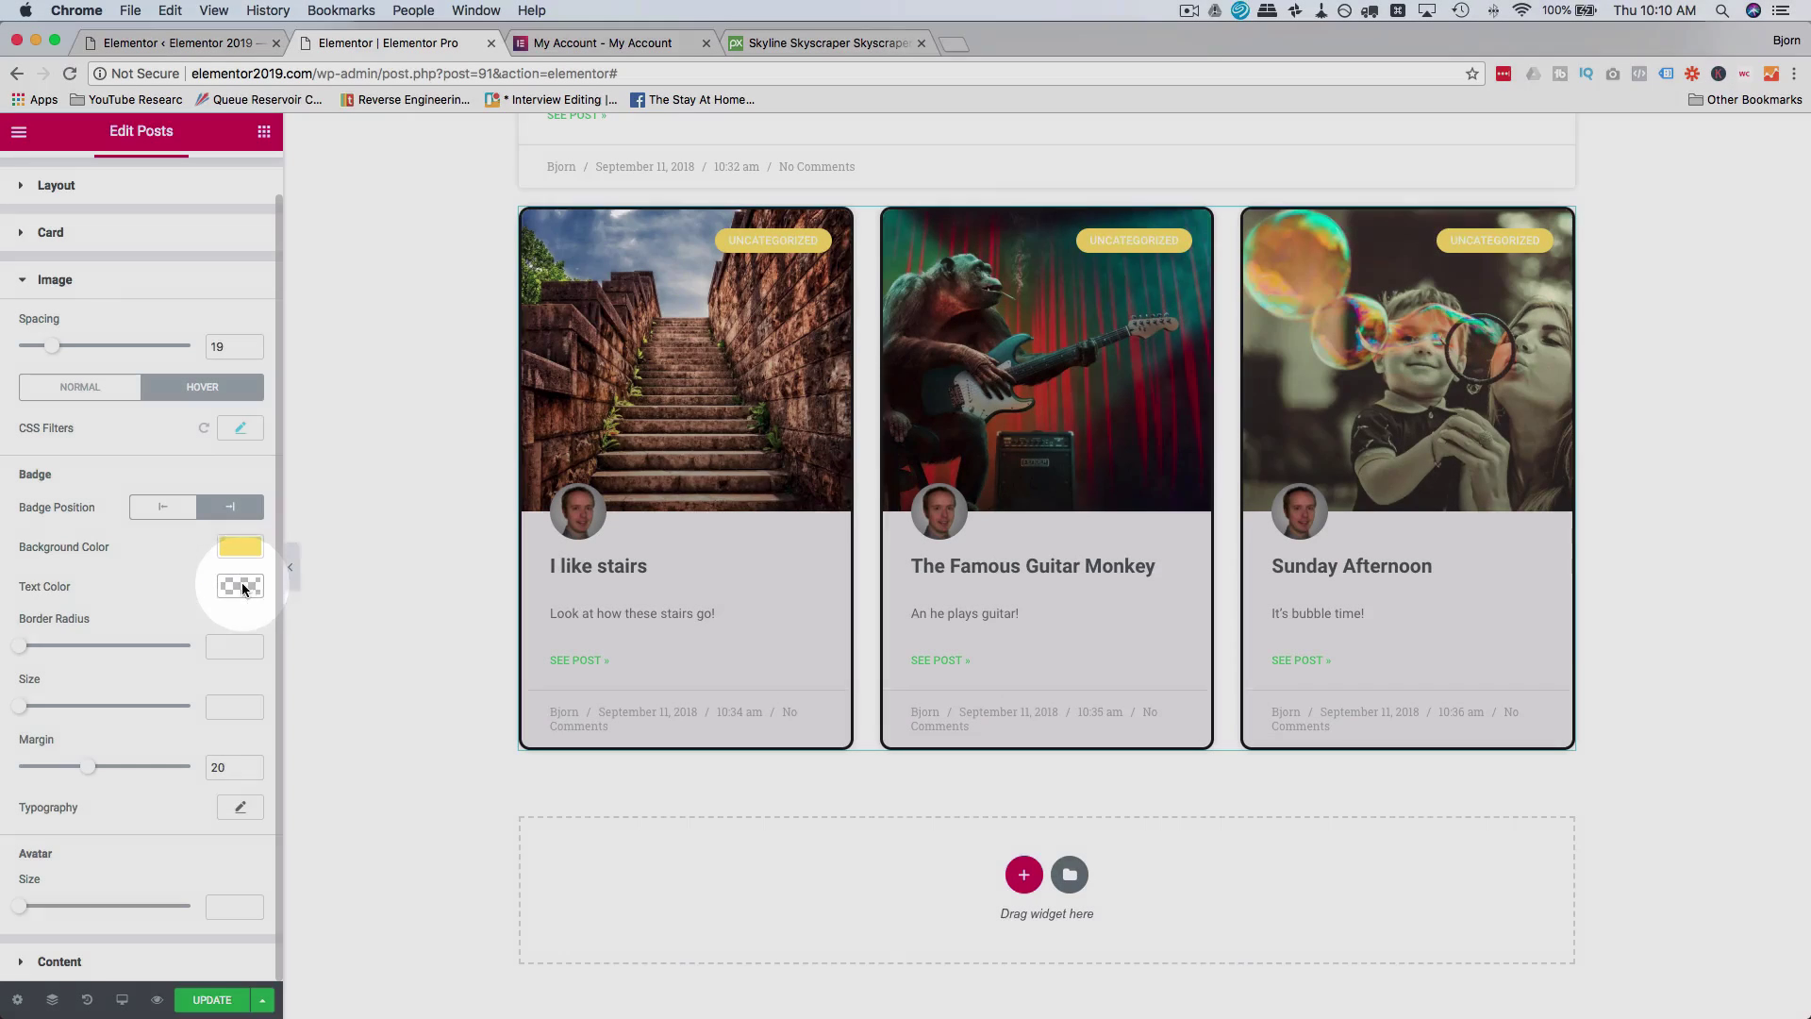
Set the category badge's text color to dark gray, about #3d3d3d.
{"action": "left_click", "coordinate": [242, 587]}
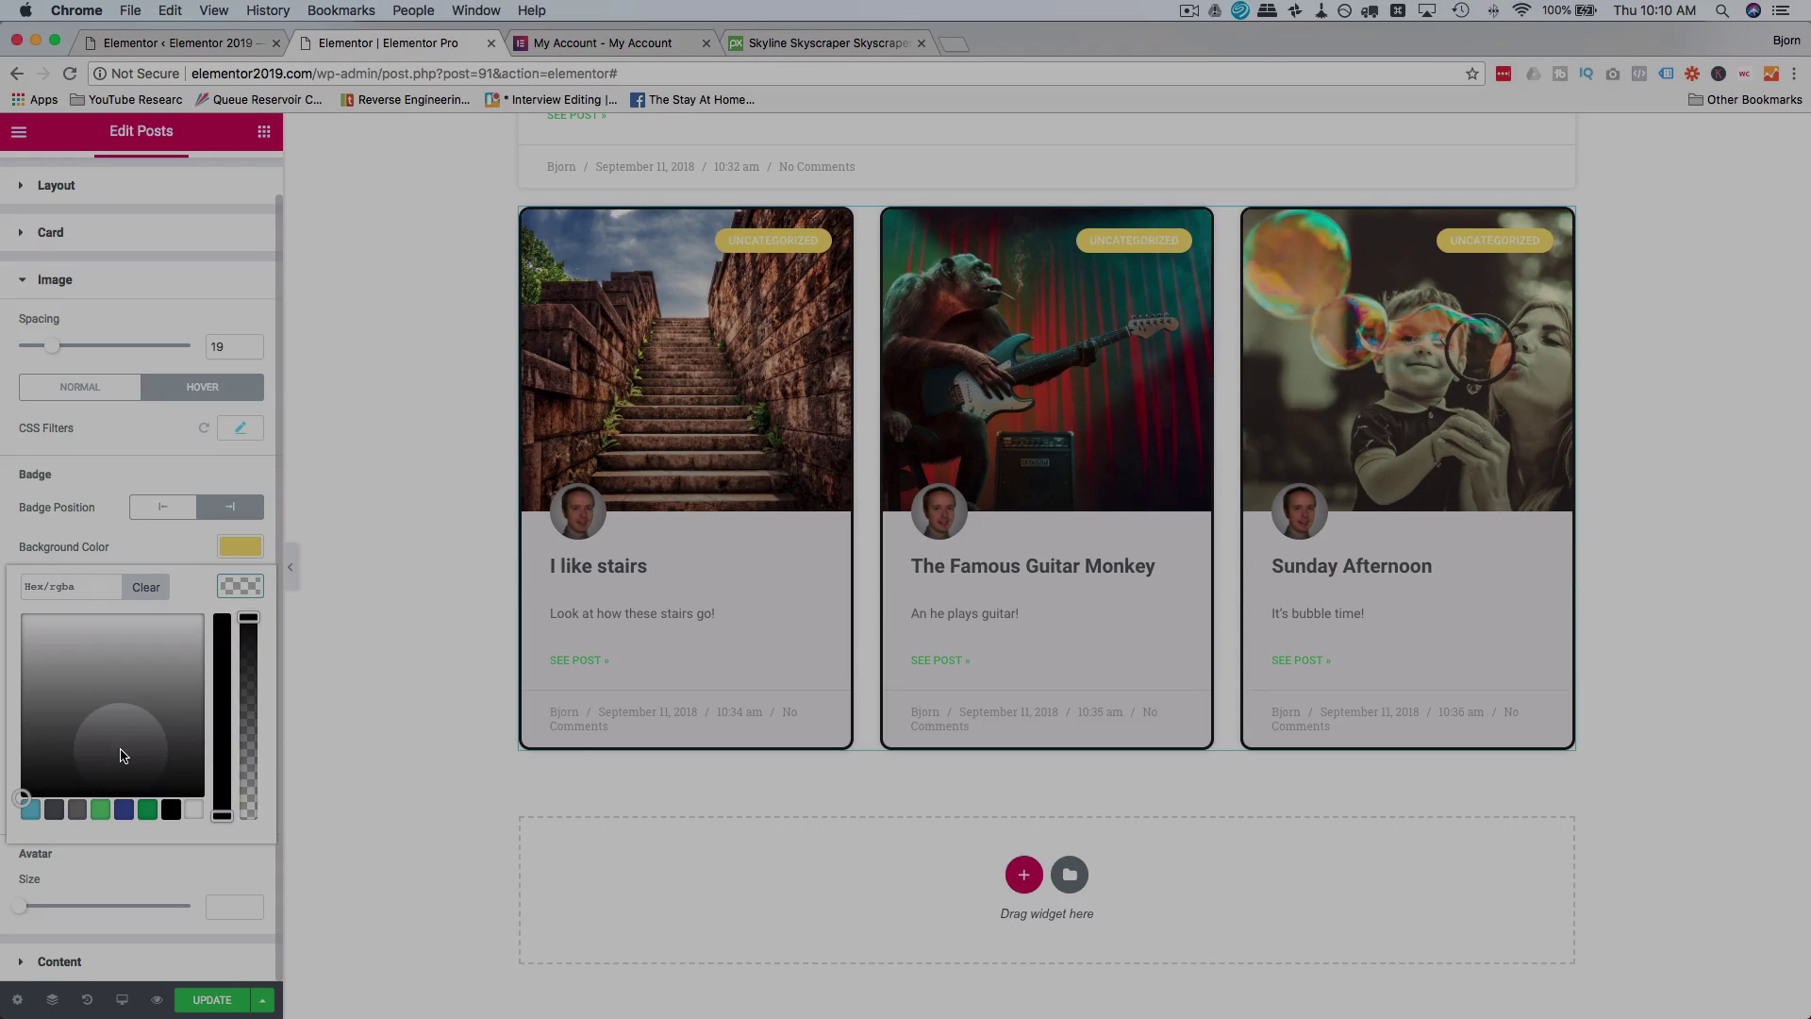
{"action": "left_click", "coordinate": [121, 750]}
{"action": "left_click_drag", "start_coordinate": [80, 759], "coordinate": [23, 759]}
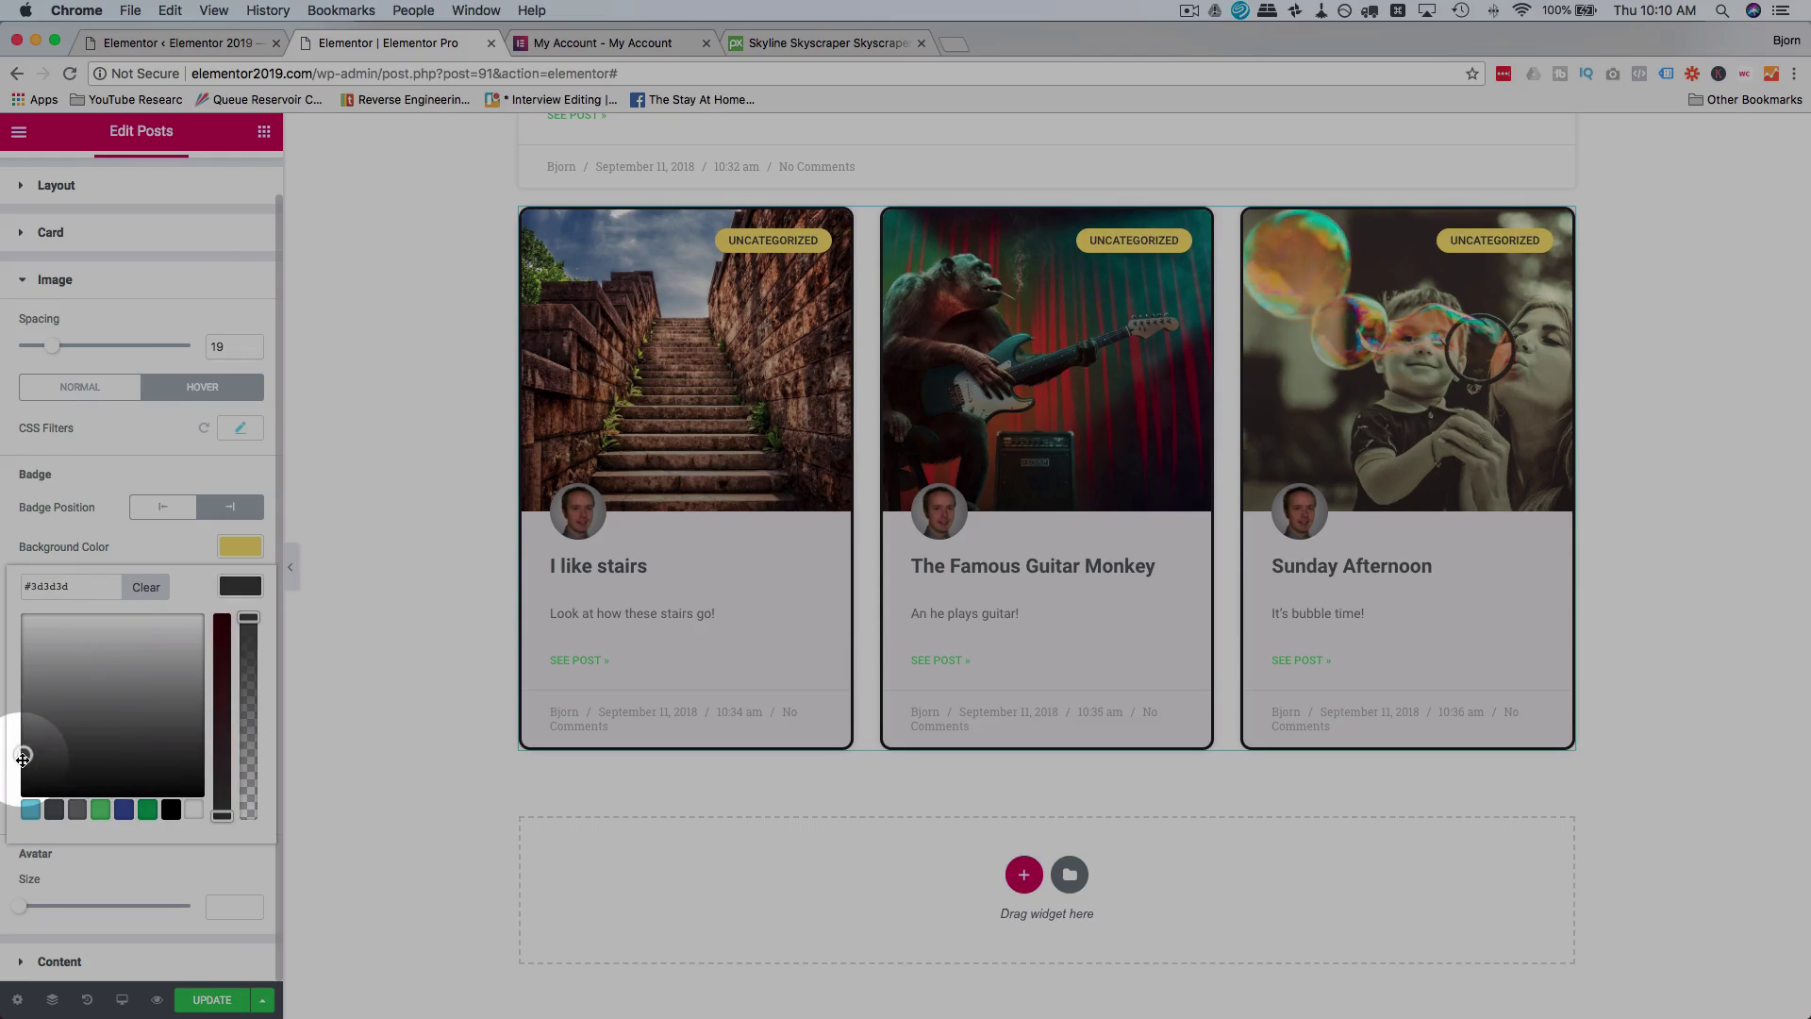
{"action": "left_click", "coordinate": [130, 475]}
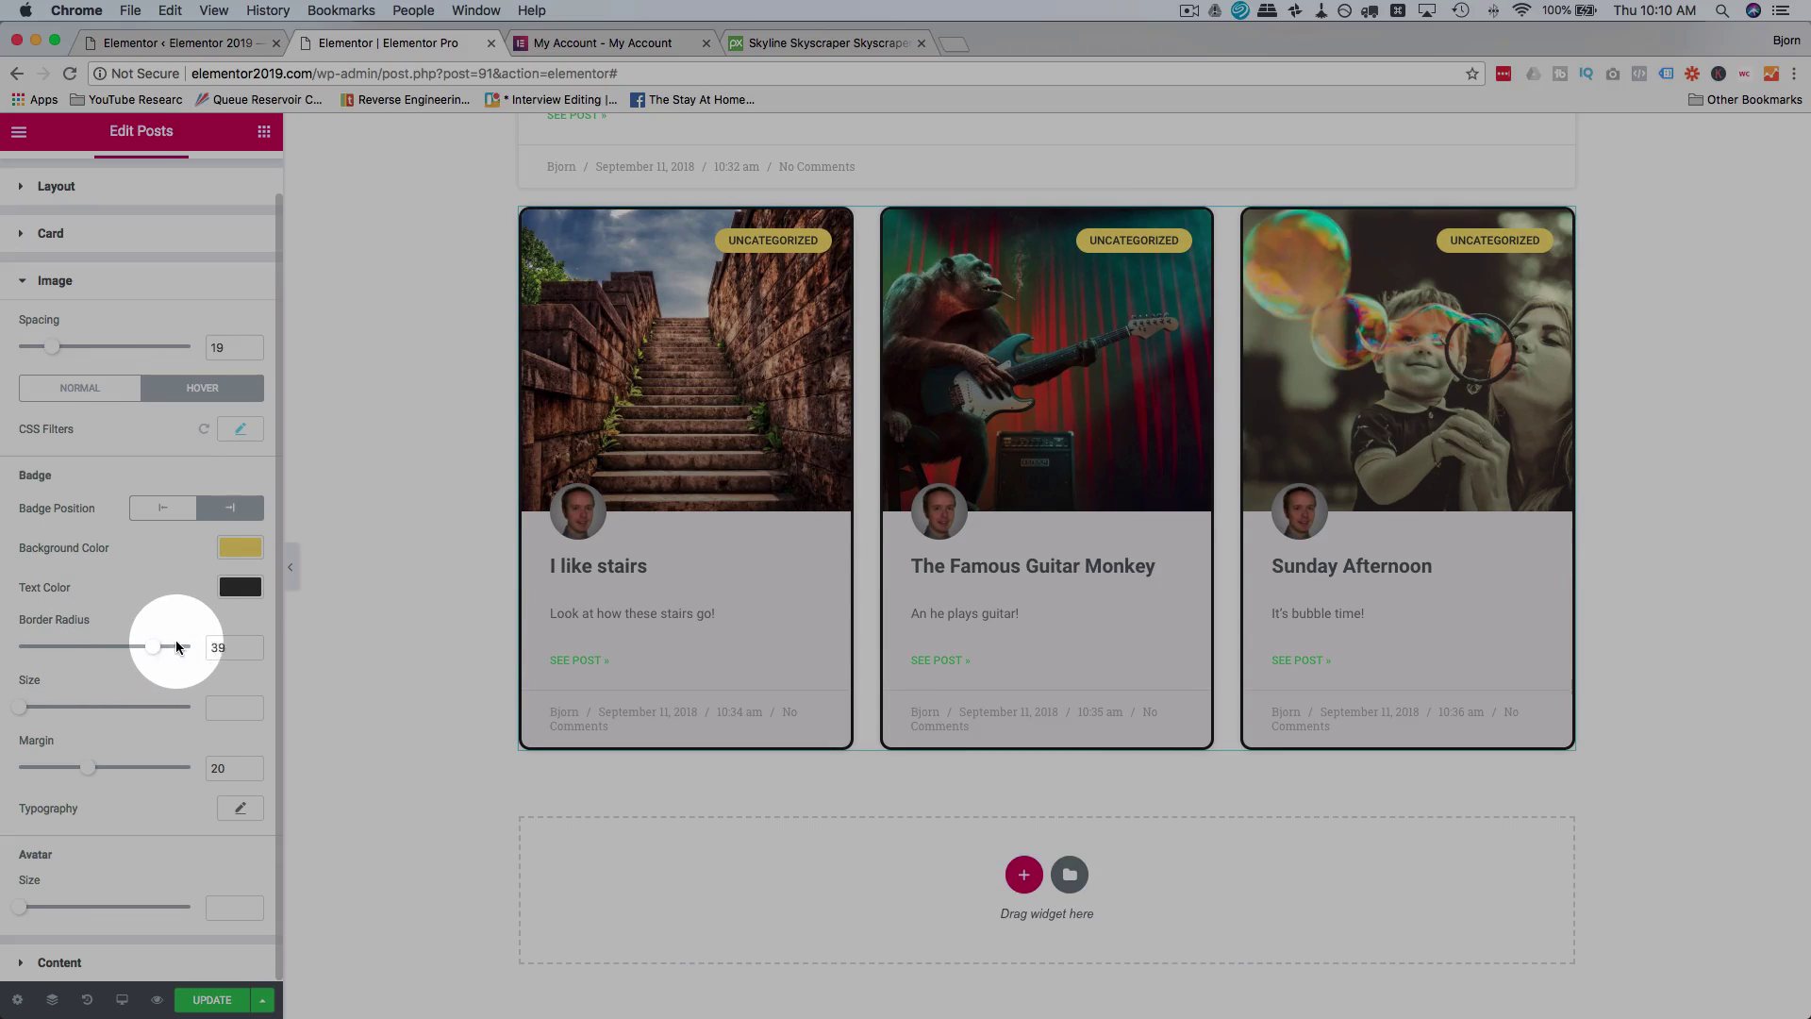
Set the badge's border radius to 5, size to 15 and margin to 13, and the avatar size to 45.
{"action": "left_click_drag", "start_coordinate": [193, 646], "coordinate": [31, 653]}
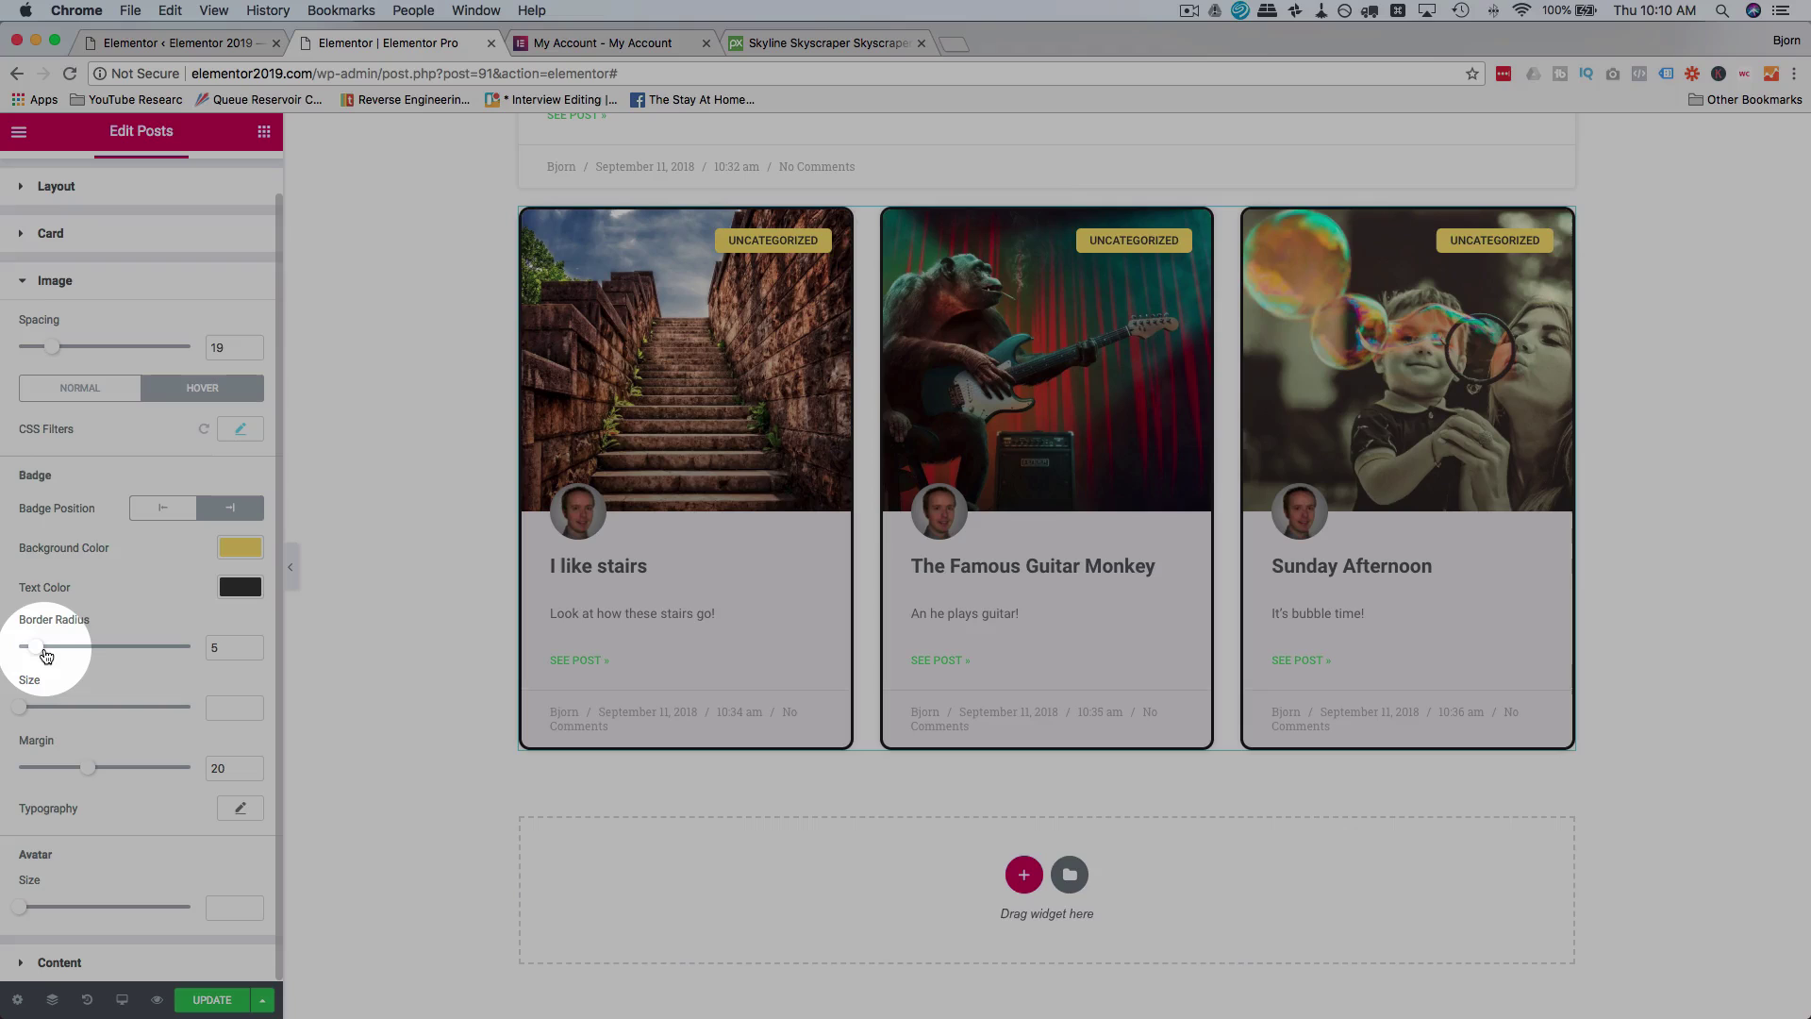
{"action": "mouse_move", "coordinate": [21, 722]}
{"action": "left_mouse_down"}
{"action": "mouse_move", "coordinate": [58, 718]}
{"action": "mouse_move", "coordinate": [61, 769]}
{"action": "mouse_move", "coordinate": [141, 769]}
{"action": "mouse_move", "coordinate": [4, 787]}
{"action": "mouse_move", "coordinate": [63, 768]}
{"action": "left_mouse_up"}
{"action": "left_click", "coordinate": [241, 809]}
{"action": "scroll", "coordinate": [183, 835], "scroll_direction": "down", "scroll_amount": 3}
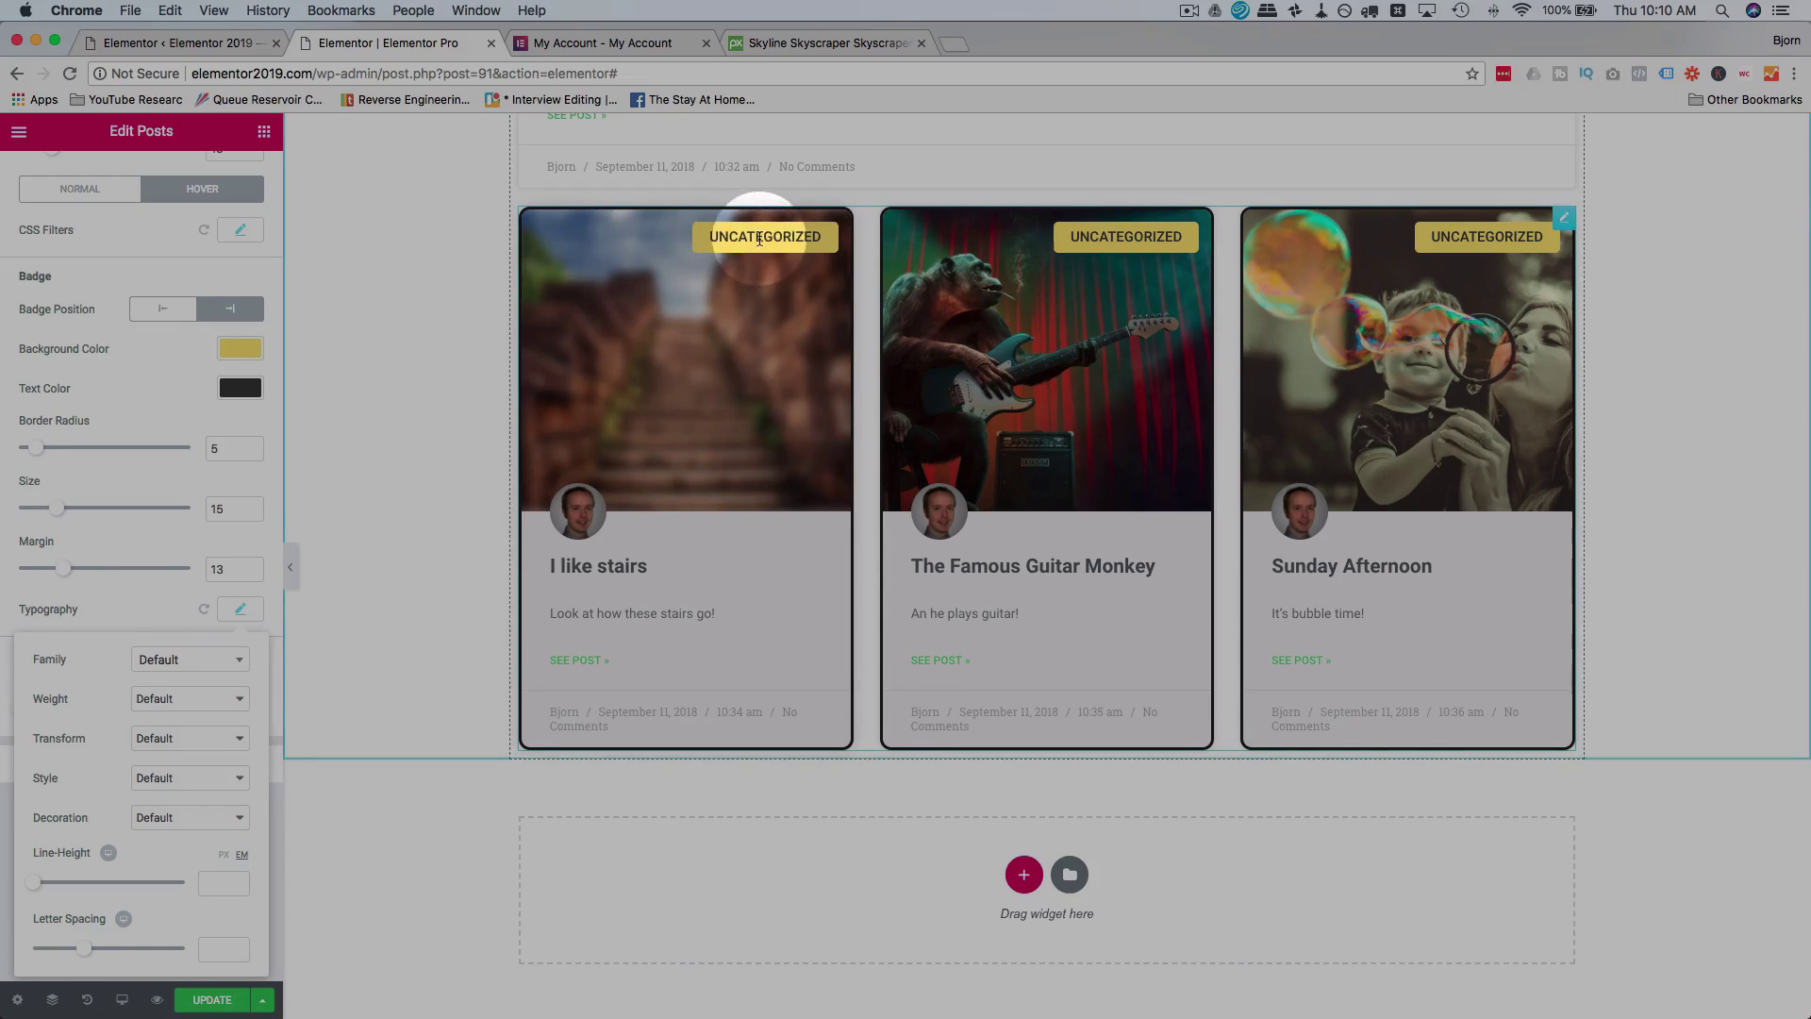
{"action": "left_click", "coordinate": [128, 609]}
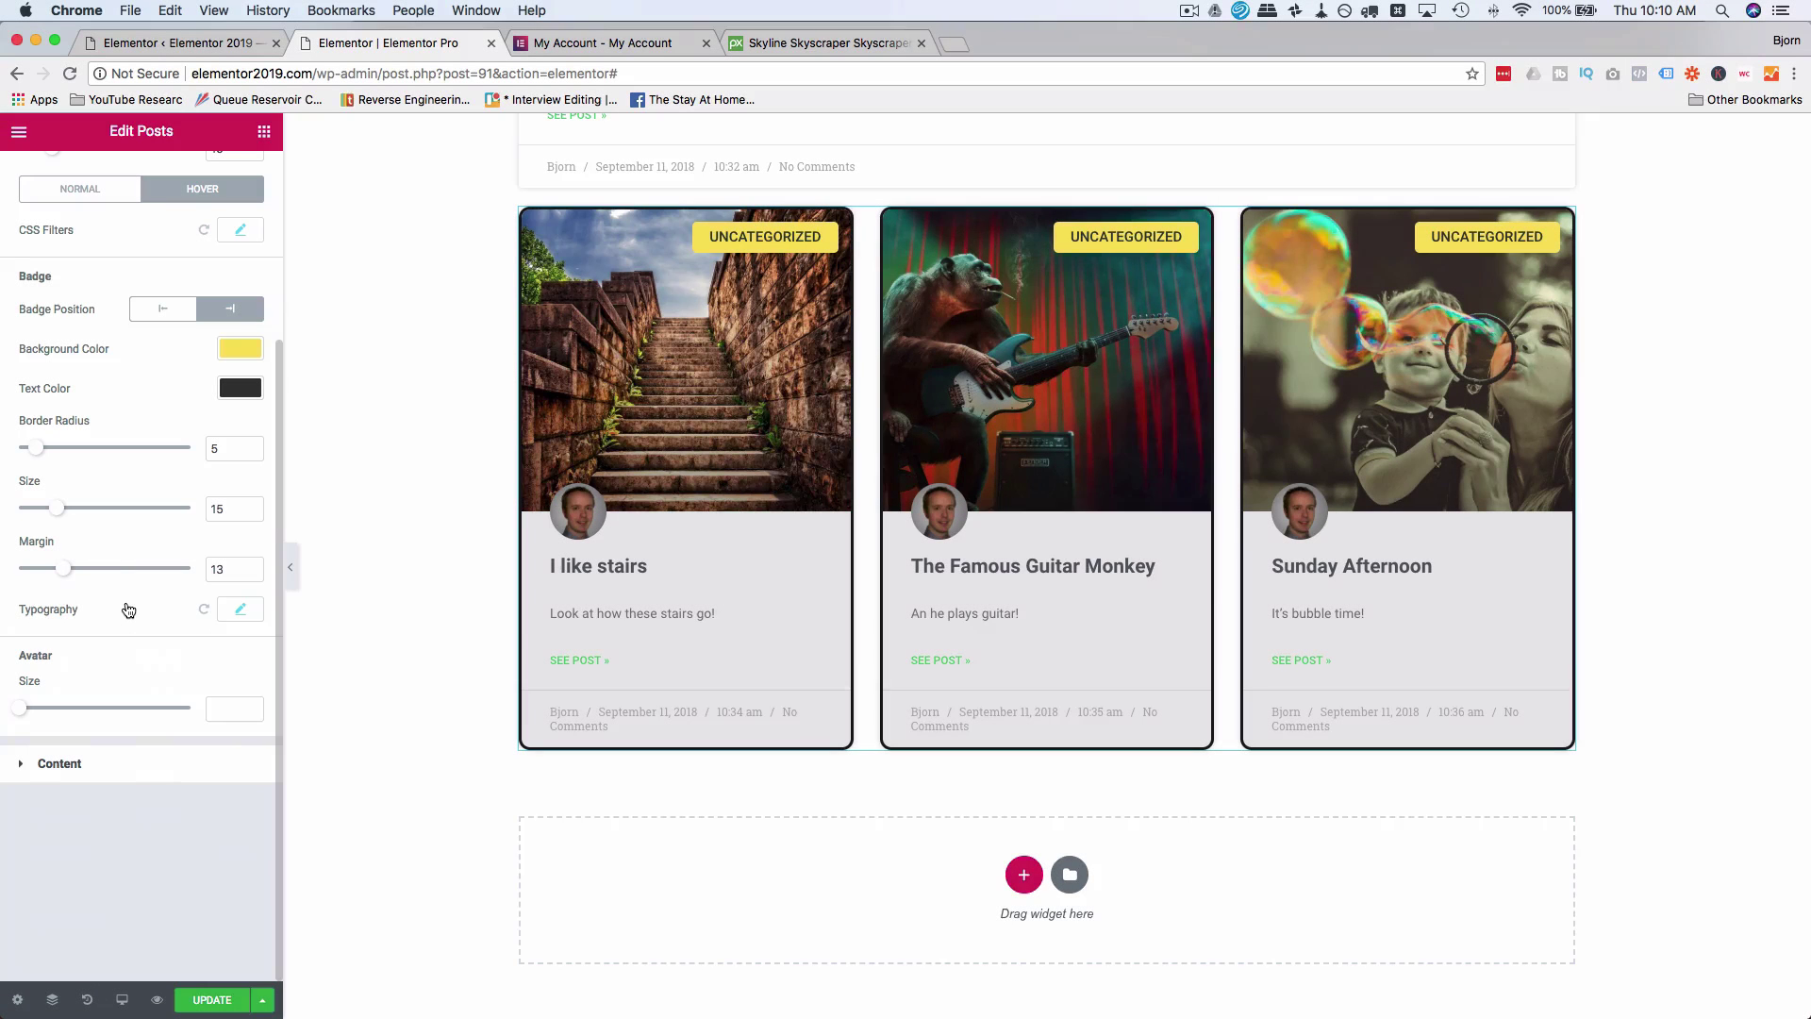
{"action": "left_click_drag", "start_coordinate": [21, 717], "coordinate": [81, 905]}
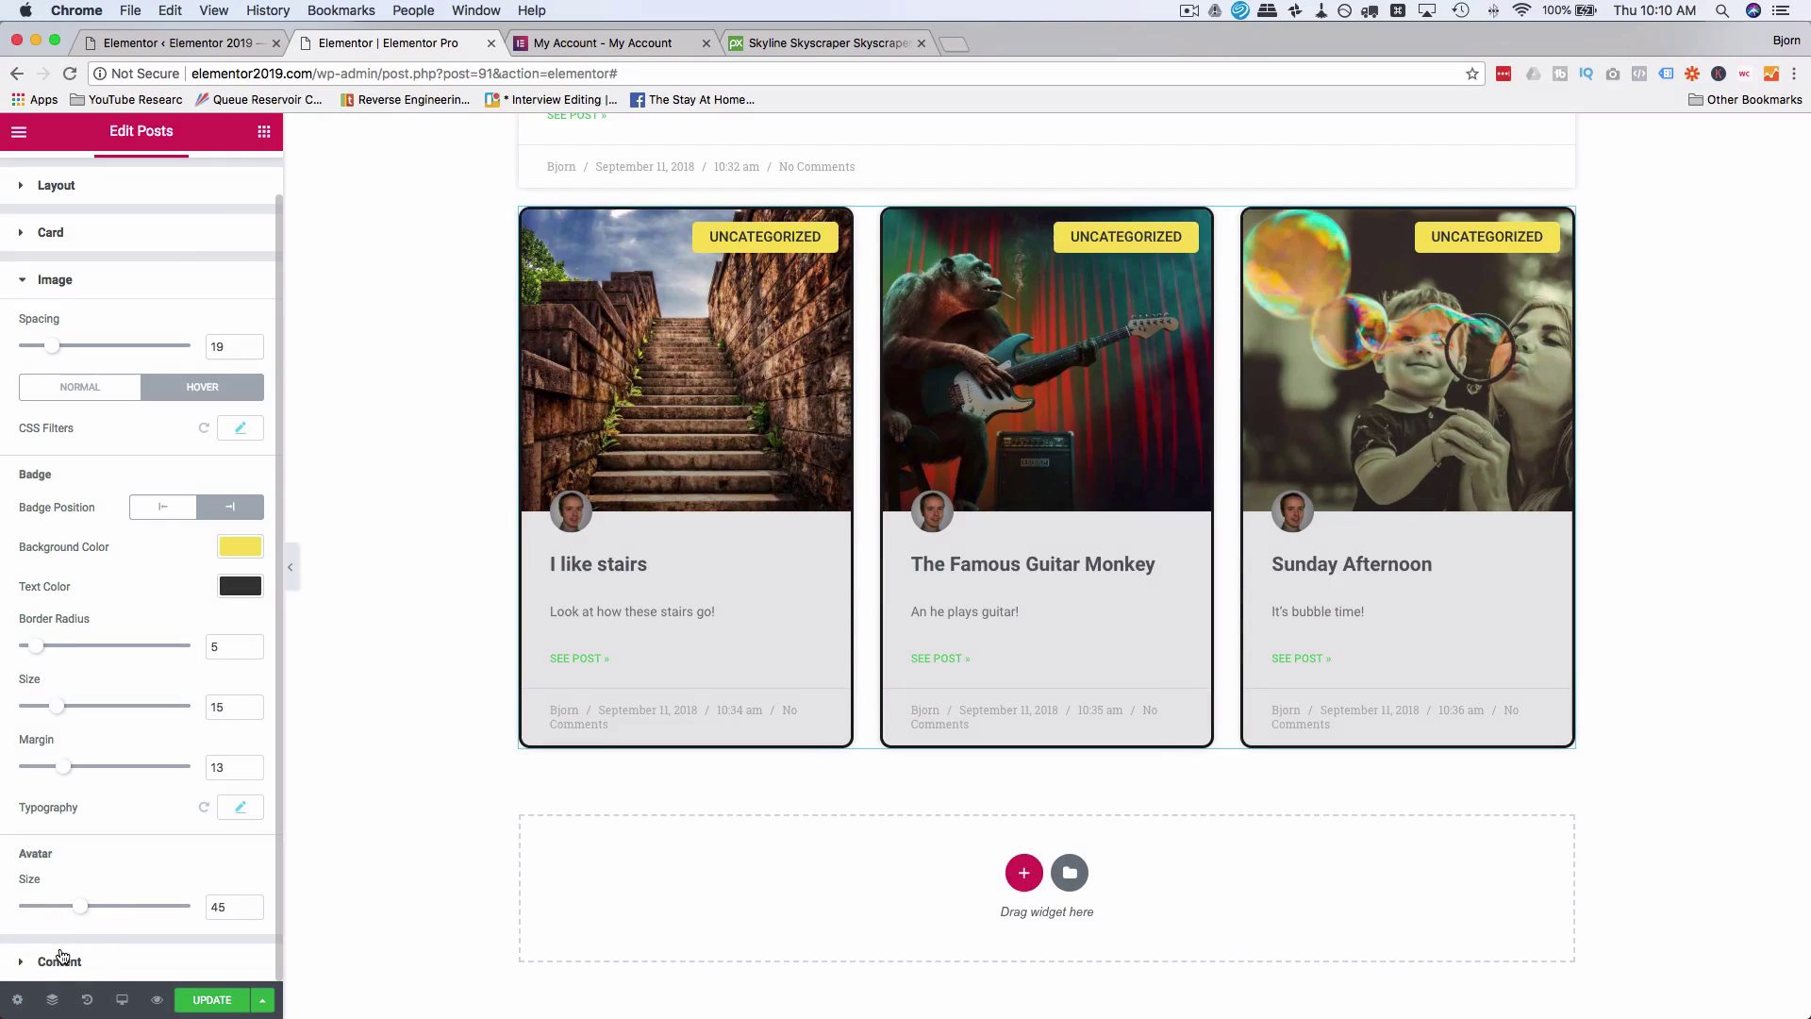
Try green #23a455 as the post title color and clear it again.
{"action": "left_click", "coordinate": [59, 961]}
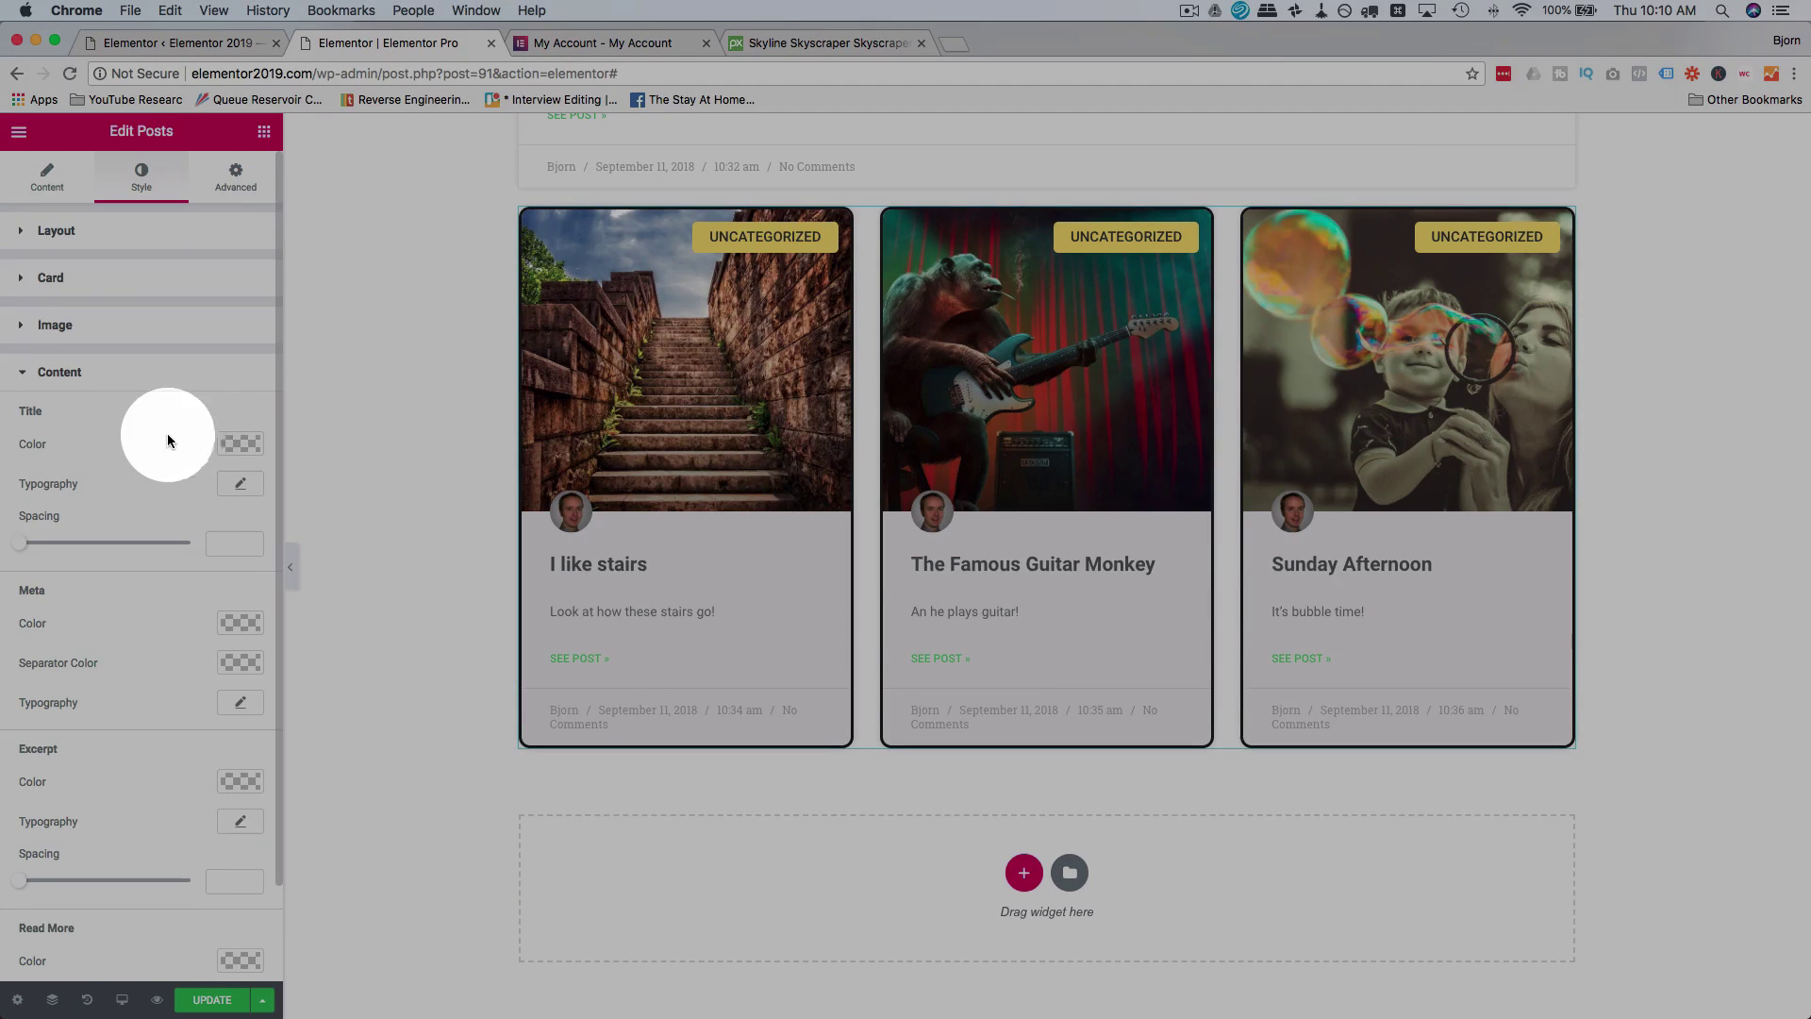
{"action": "left_click", "coordinate": [243, 443]}
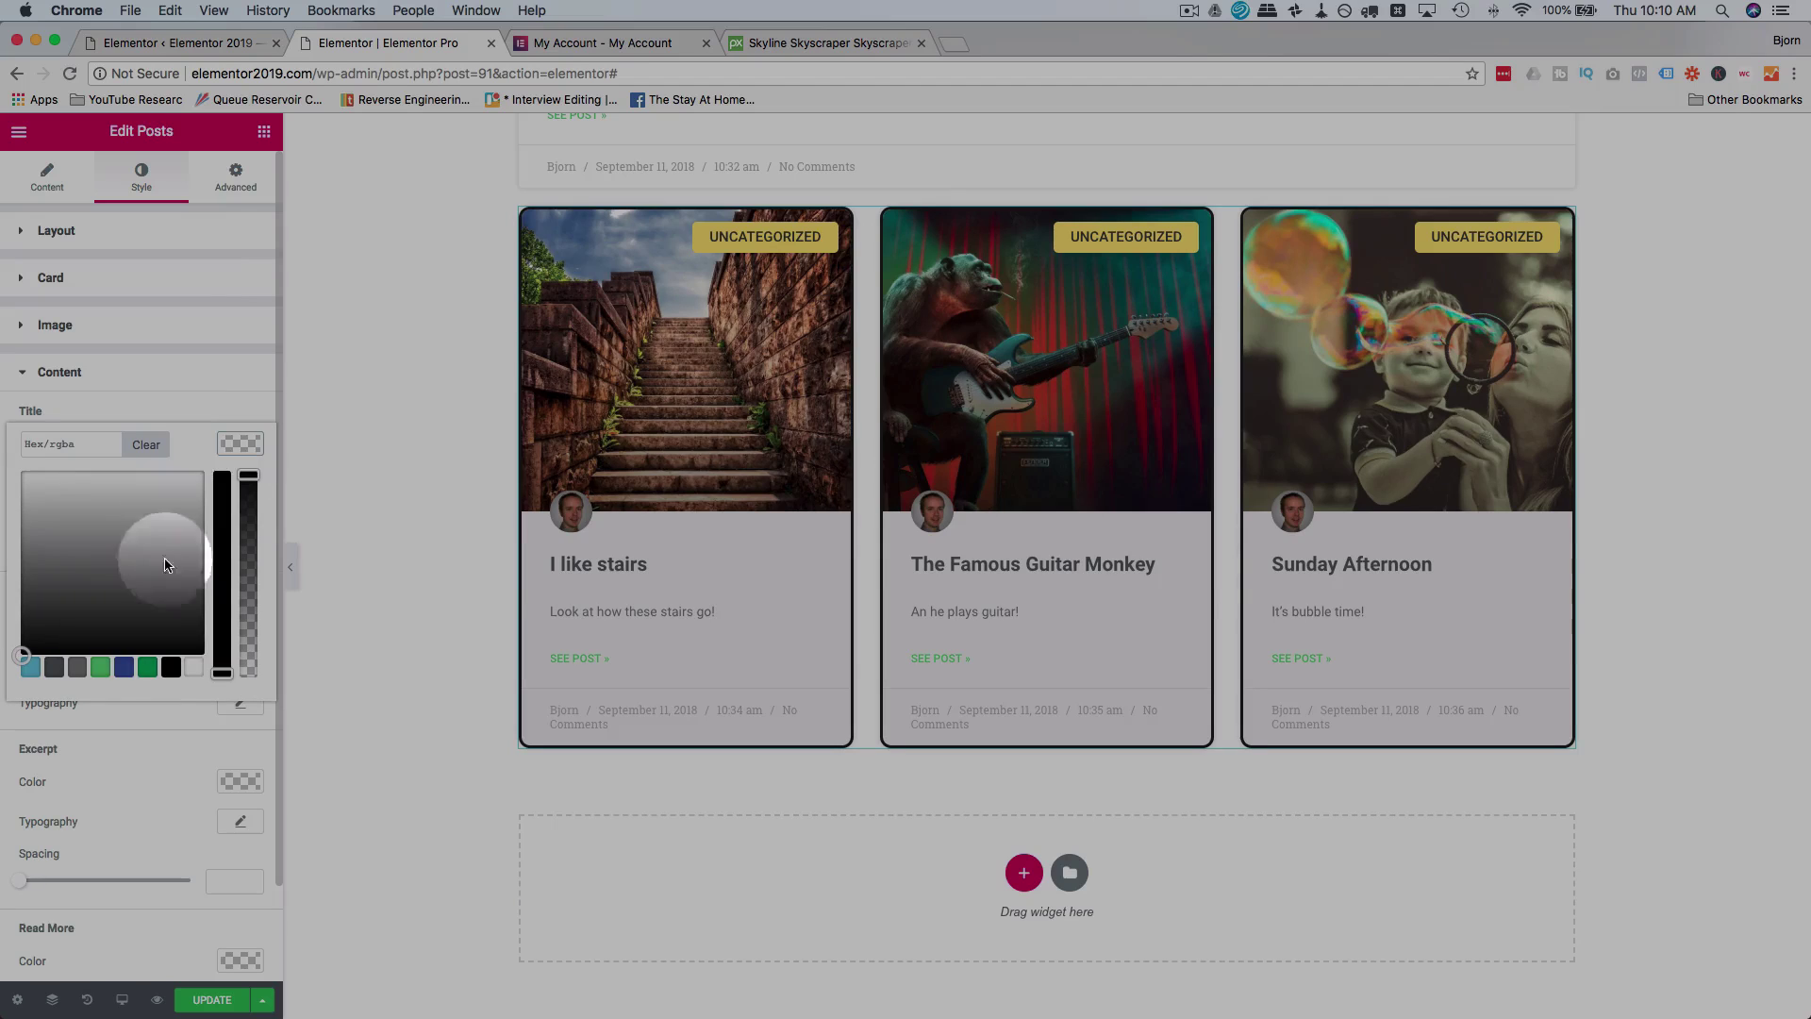
{"action": "left_click", "coordinate": [148, 669]}
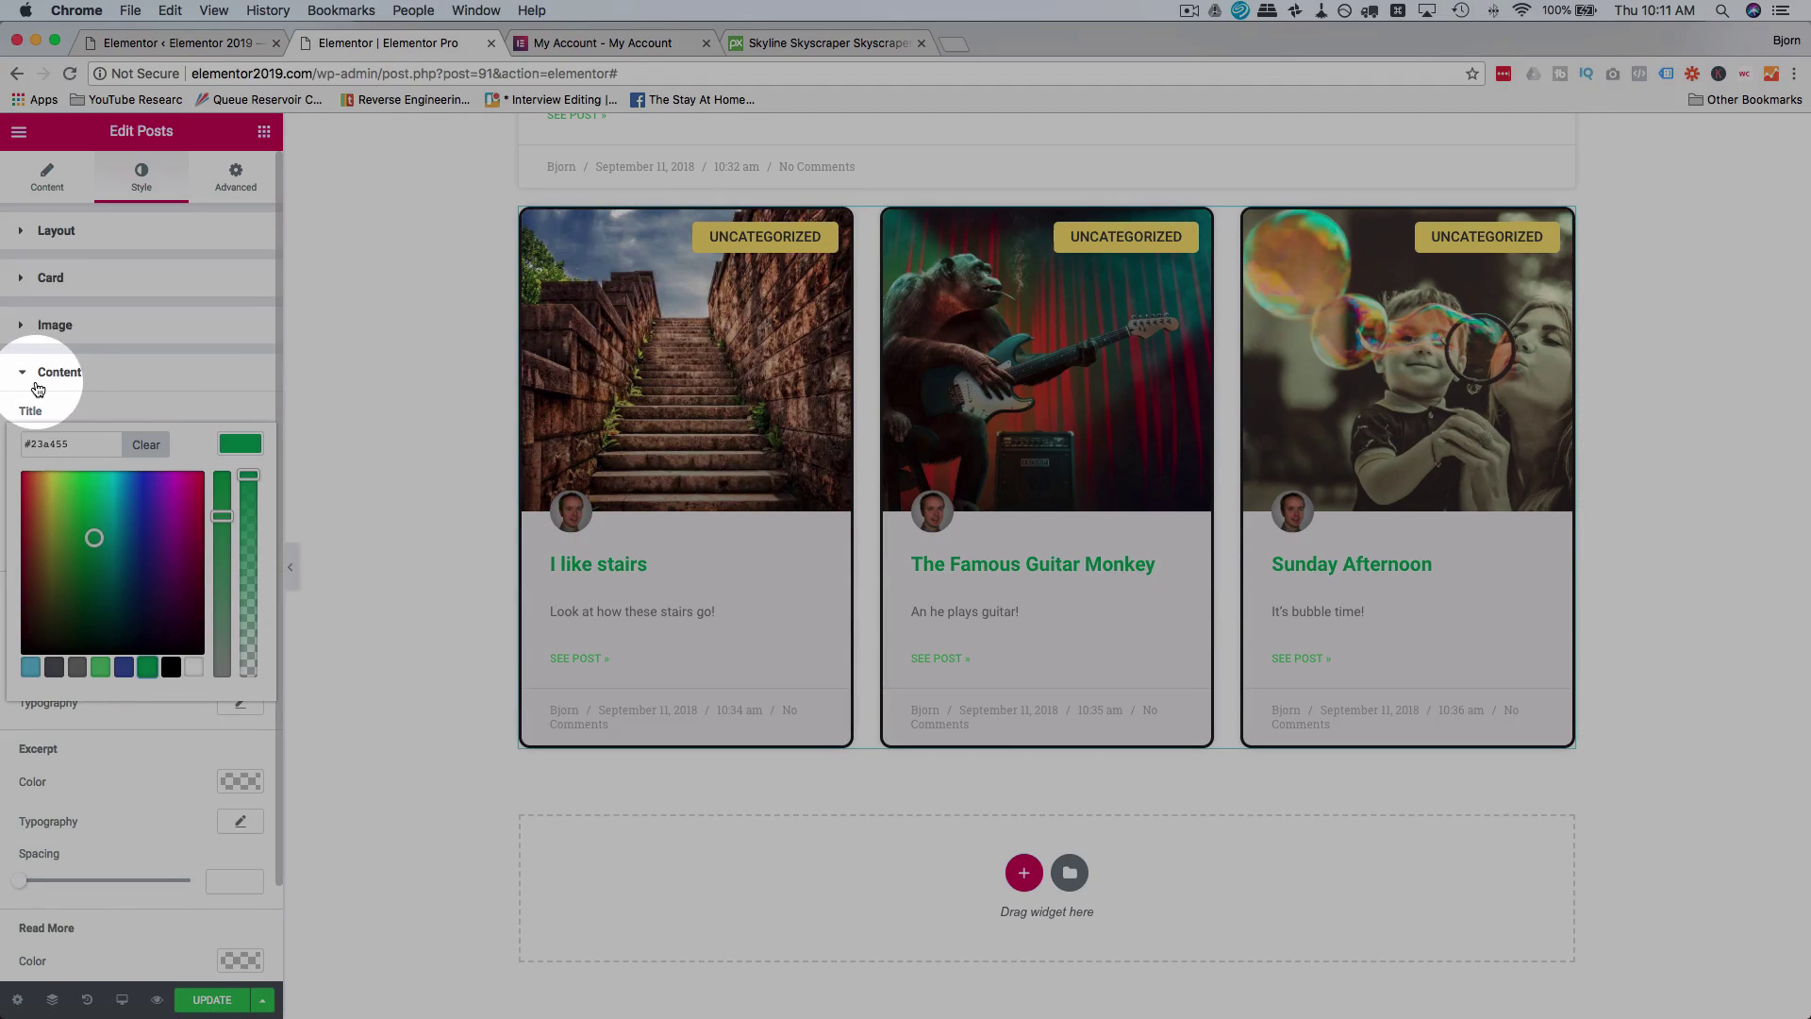
{"action": "left_click", "coordinate": [140, 444]}
{"action": "left_click", "coordinate": [193, 389]}
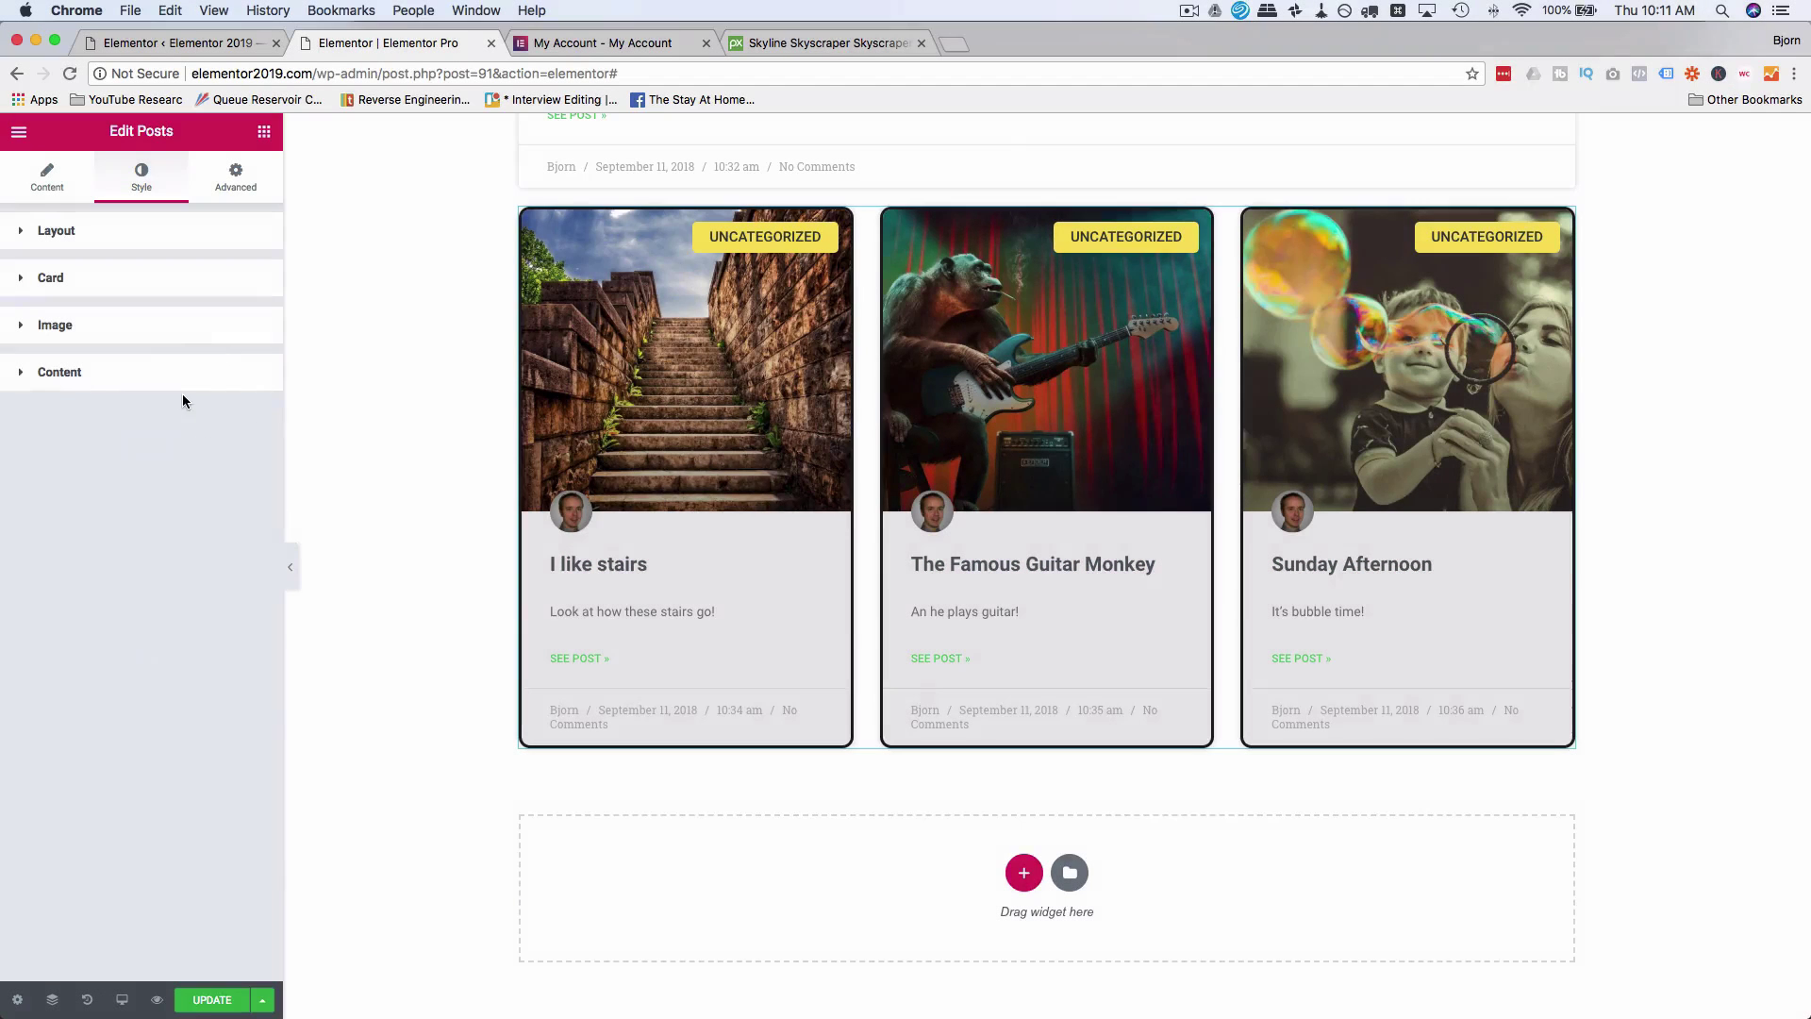
Set the spacing of the post titles to 19 in the content styling.
{"action": "left_click", "coordinate": [113, 378]}
{"action": "scroll", "coordinate": [179, 443], "scroll_direction": "down", "scroll_amount": 2}
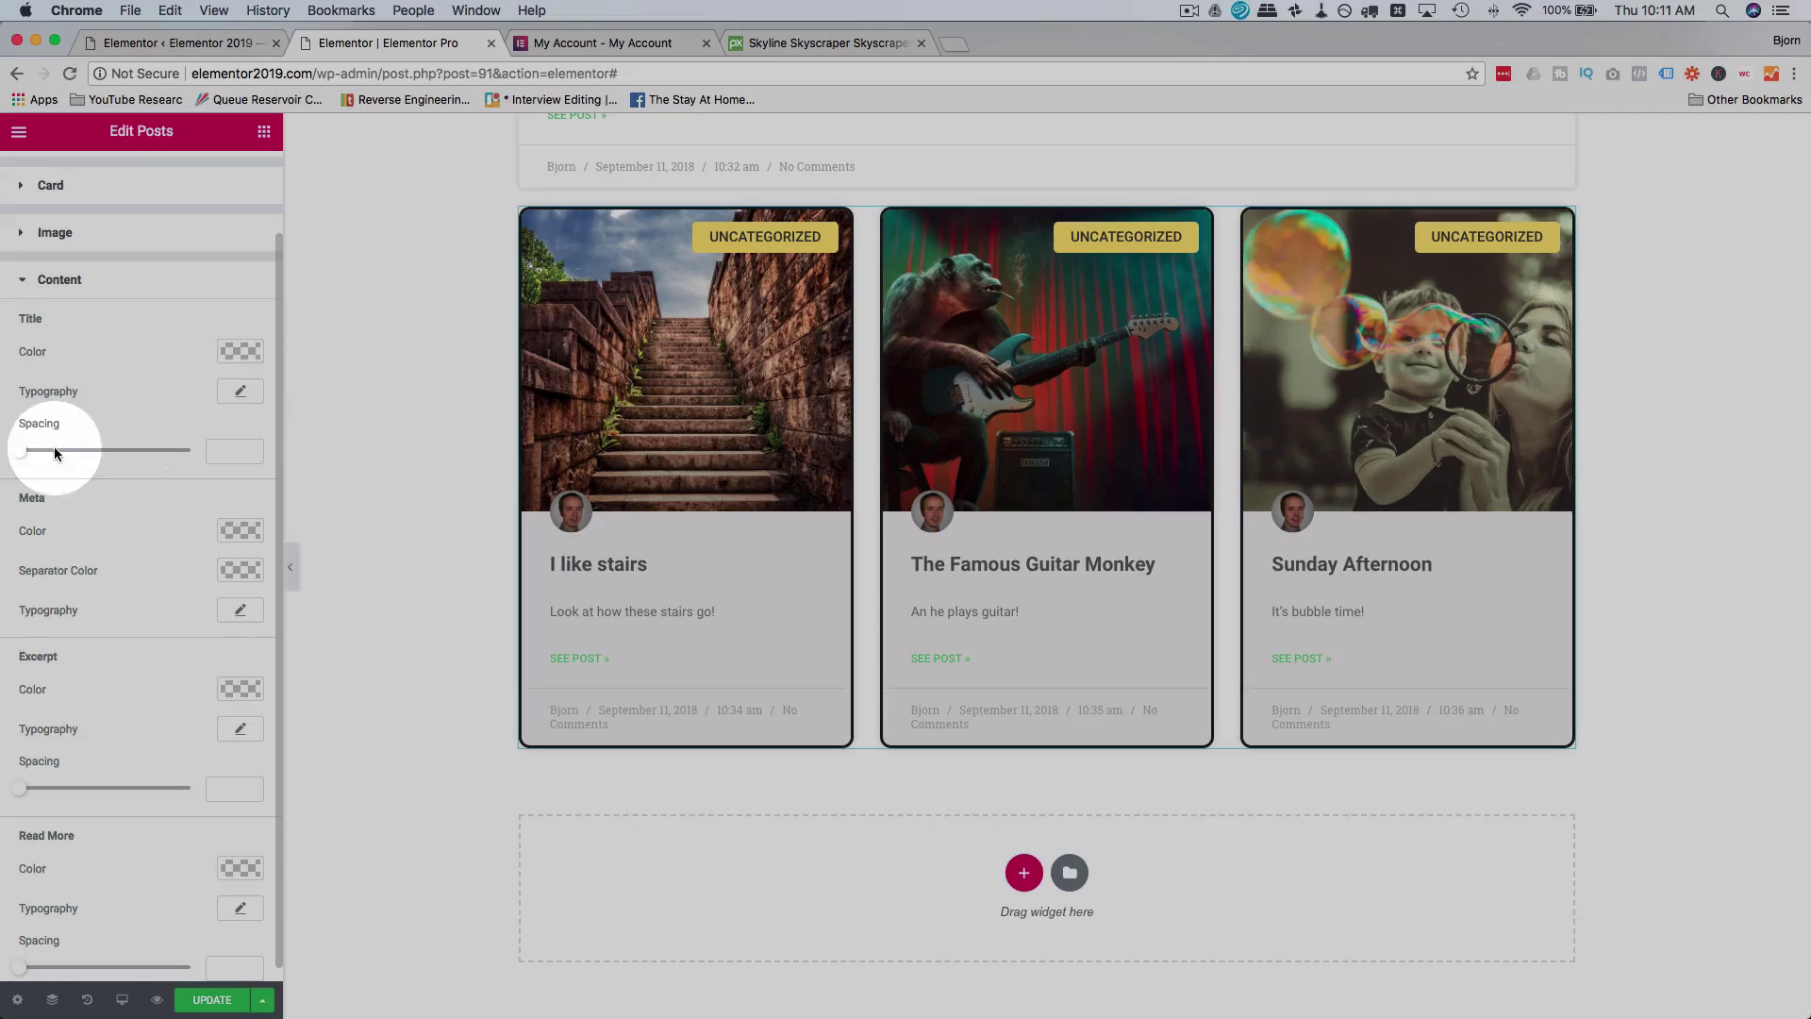
{"action": "mouse_move", "coordinate": [18, 449]}
{"action": "left_mouse_down"}
{"action": "mouse_move", "coordinate": [71, 452]}
{"action": "mouse_move", "coordinate": [53, 455]}
{"action": "left_mouse_up"}
Set the color of the post meta text to dark gray #54595f.
{"action": "scroll", "coordinate": [122, 479], "scroll_direction": "down", "scroll_amount": 1}
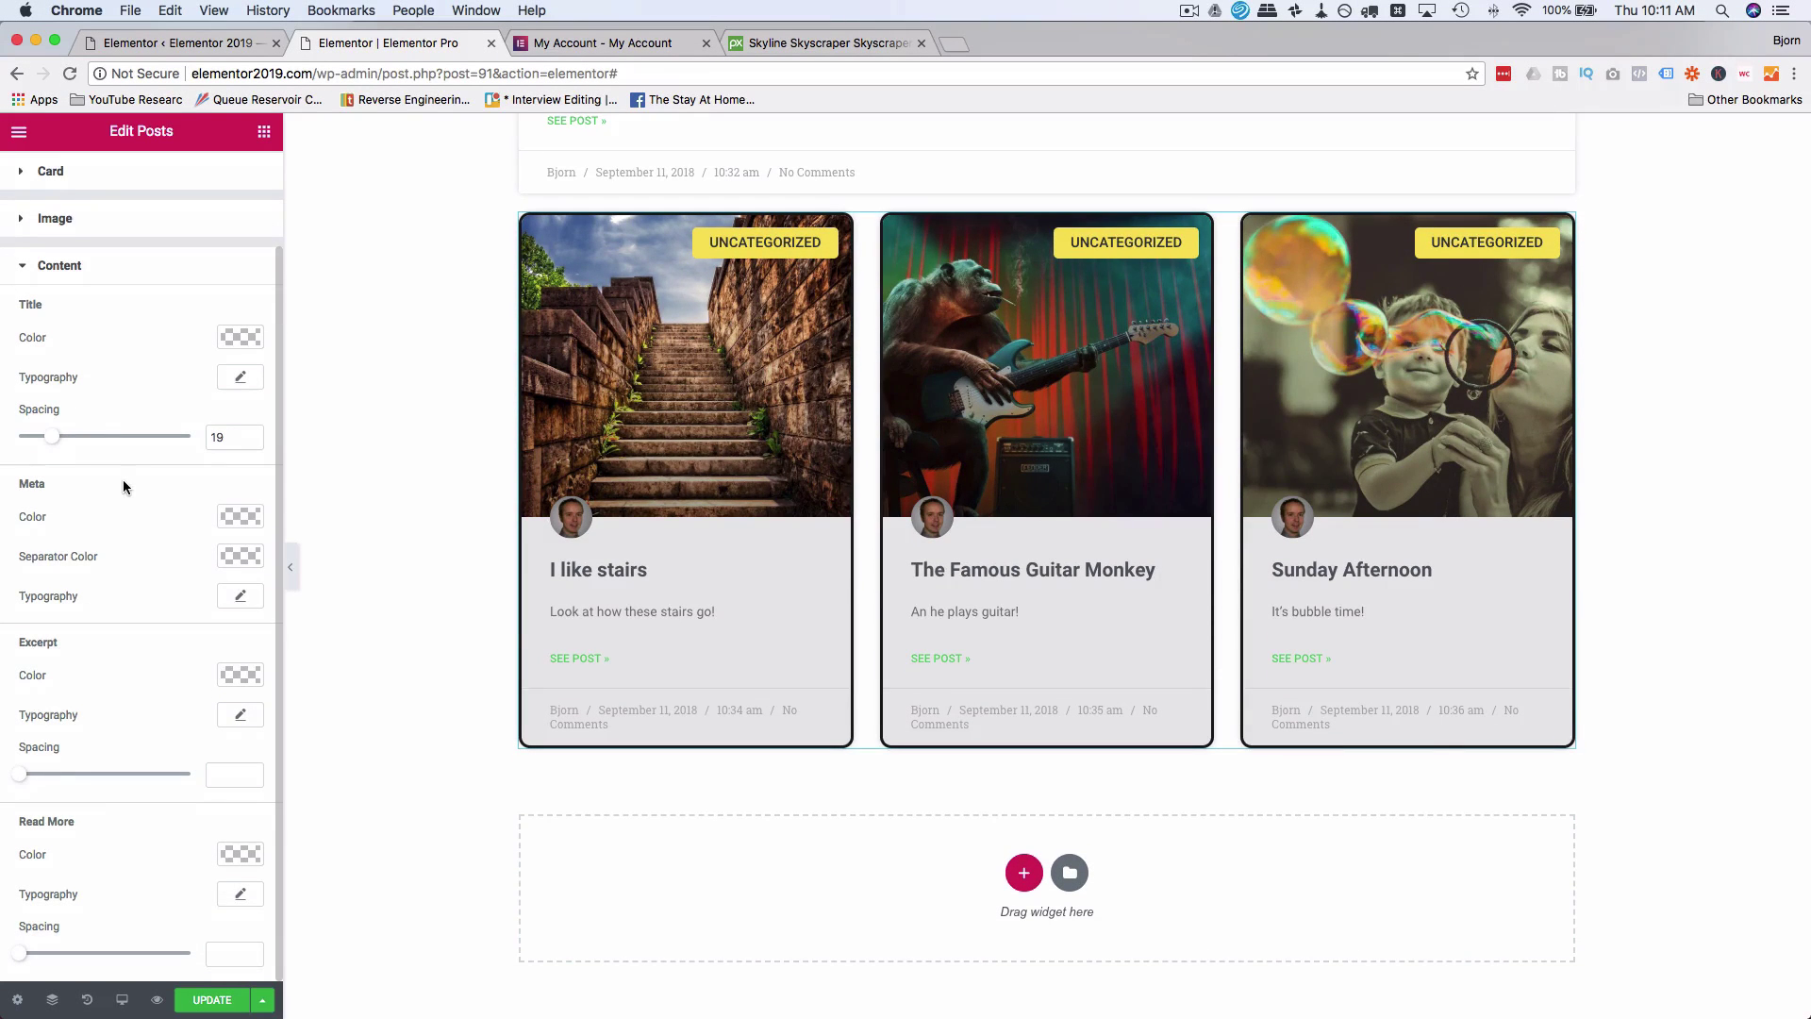
{"action": "left_click_drag", "start_coordinate": [608, 685], "coordinate": [627, 730]}
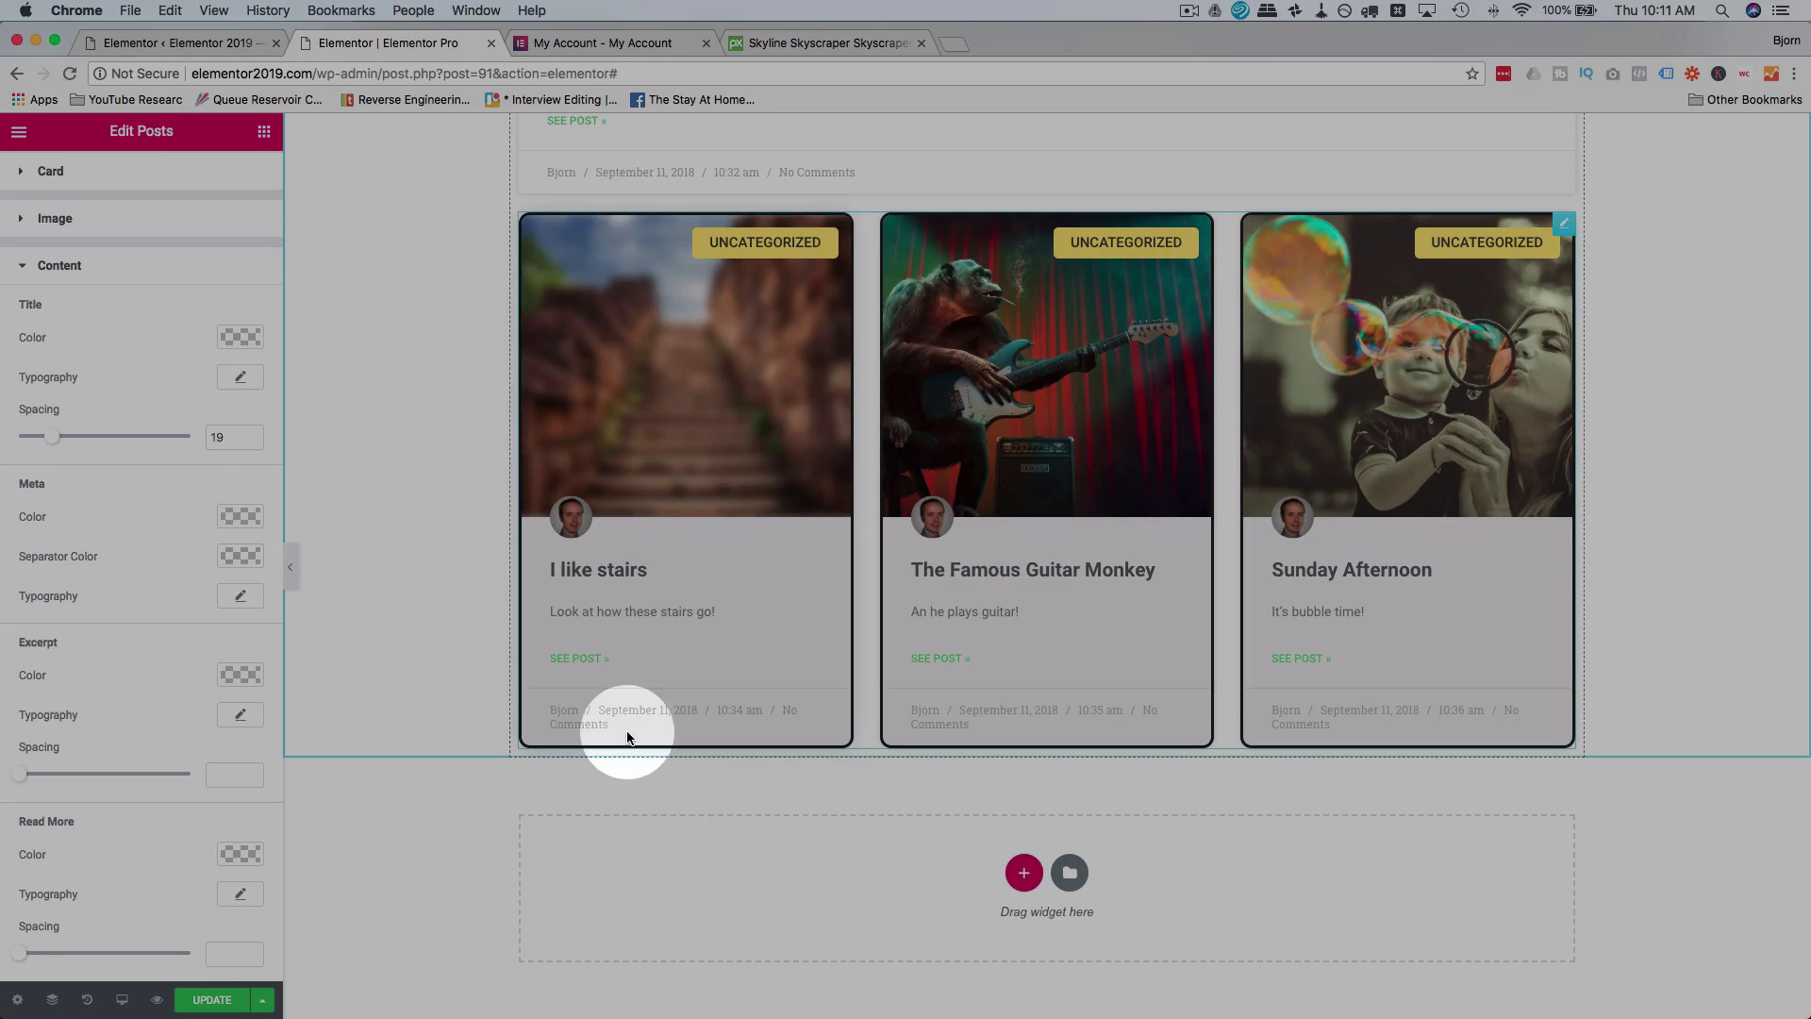
{"action": "left_click", "coordinate": [241, 518]}
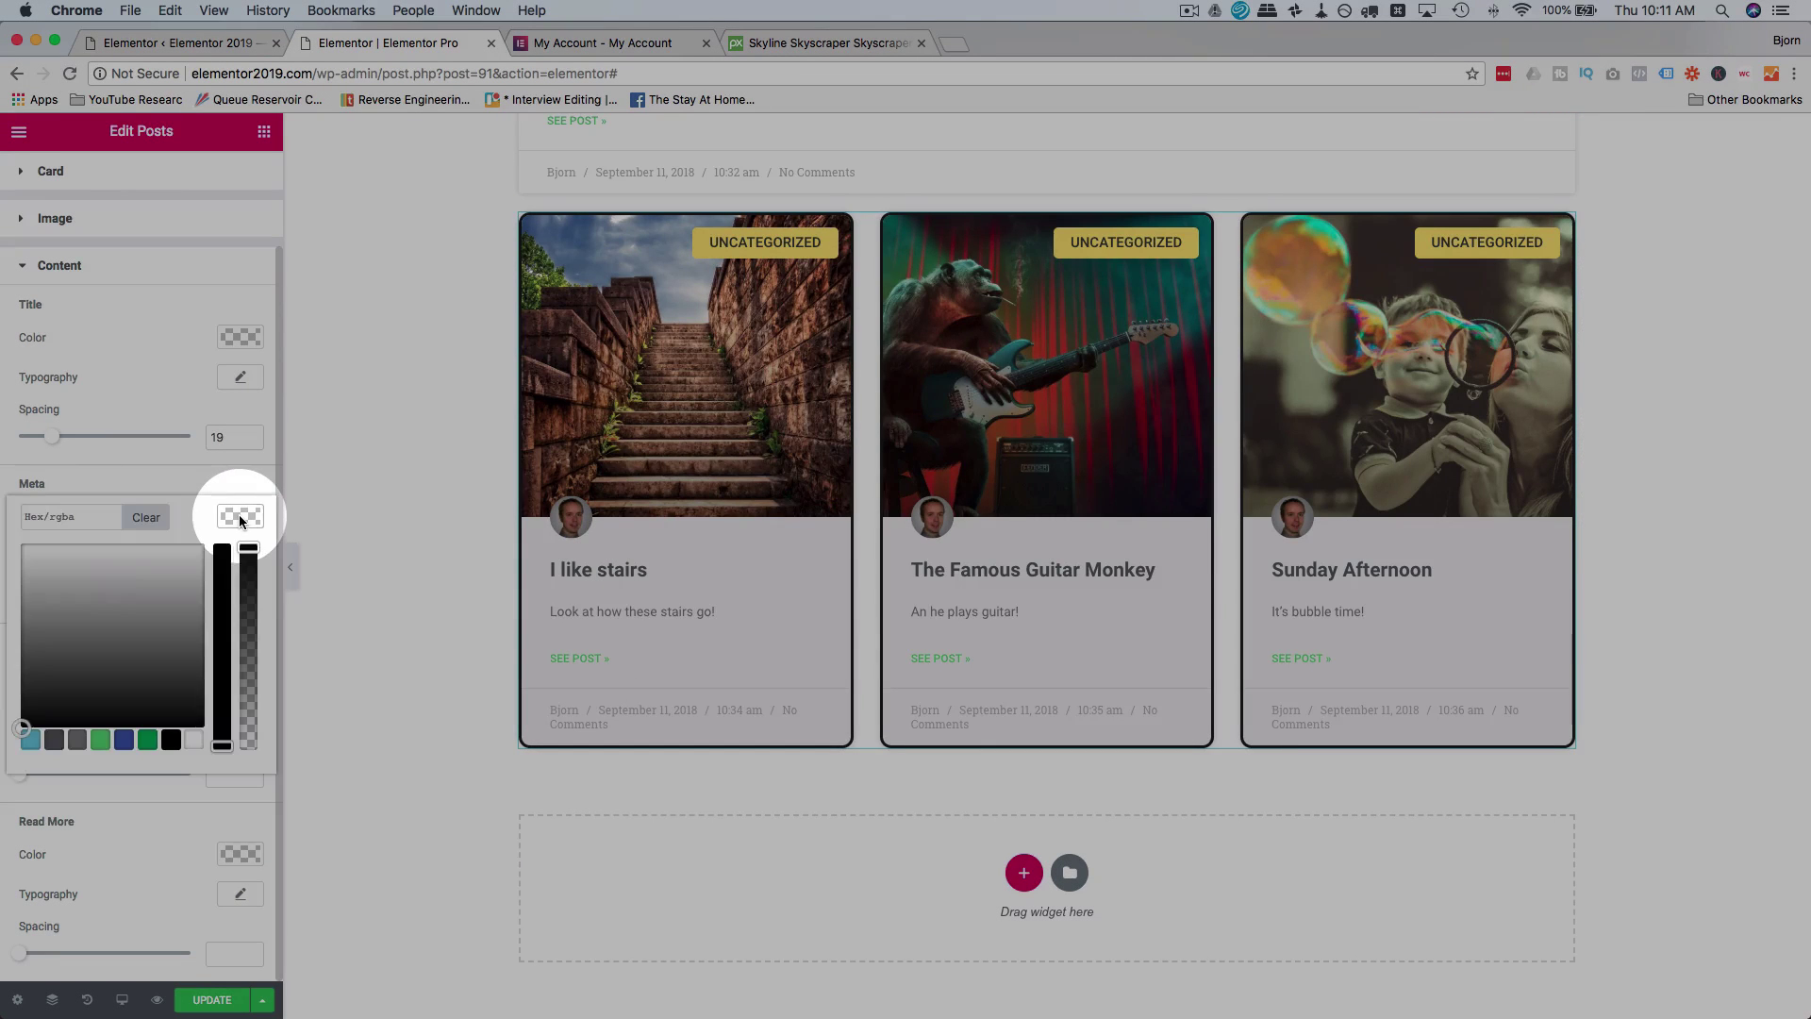
{"action": "left_click", "coordinate": [54, 740]}
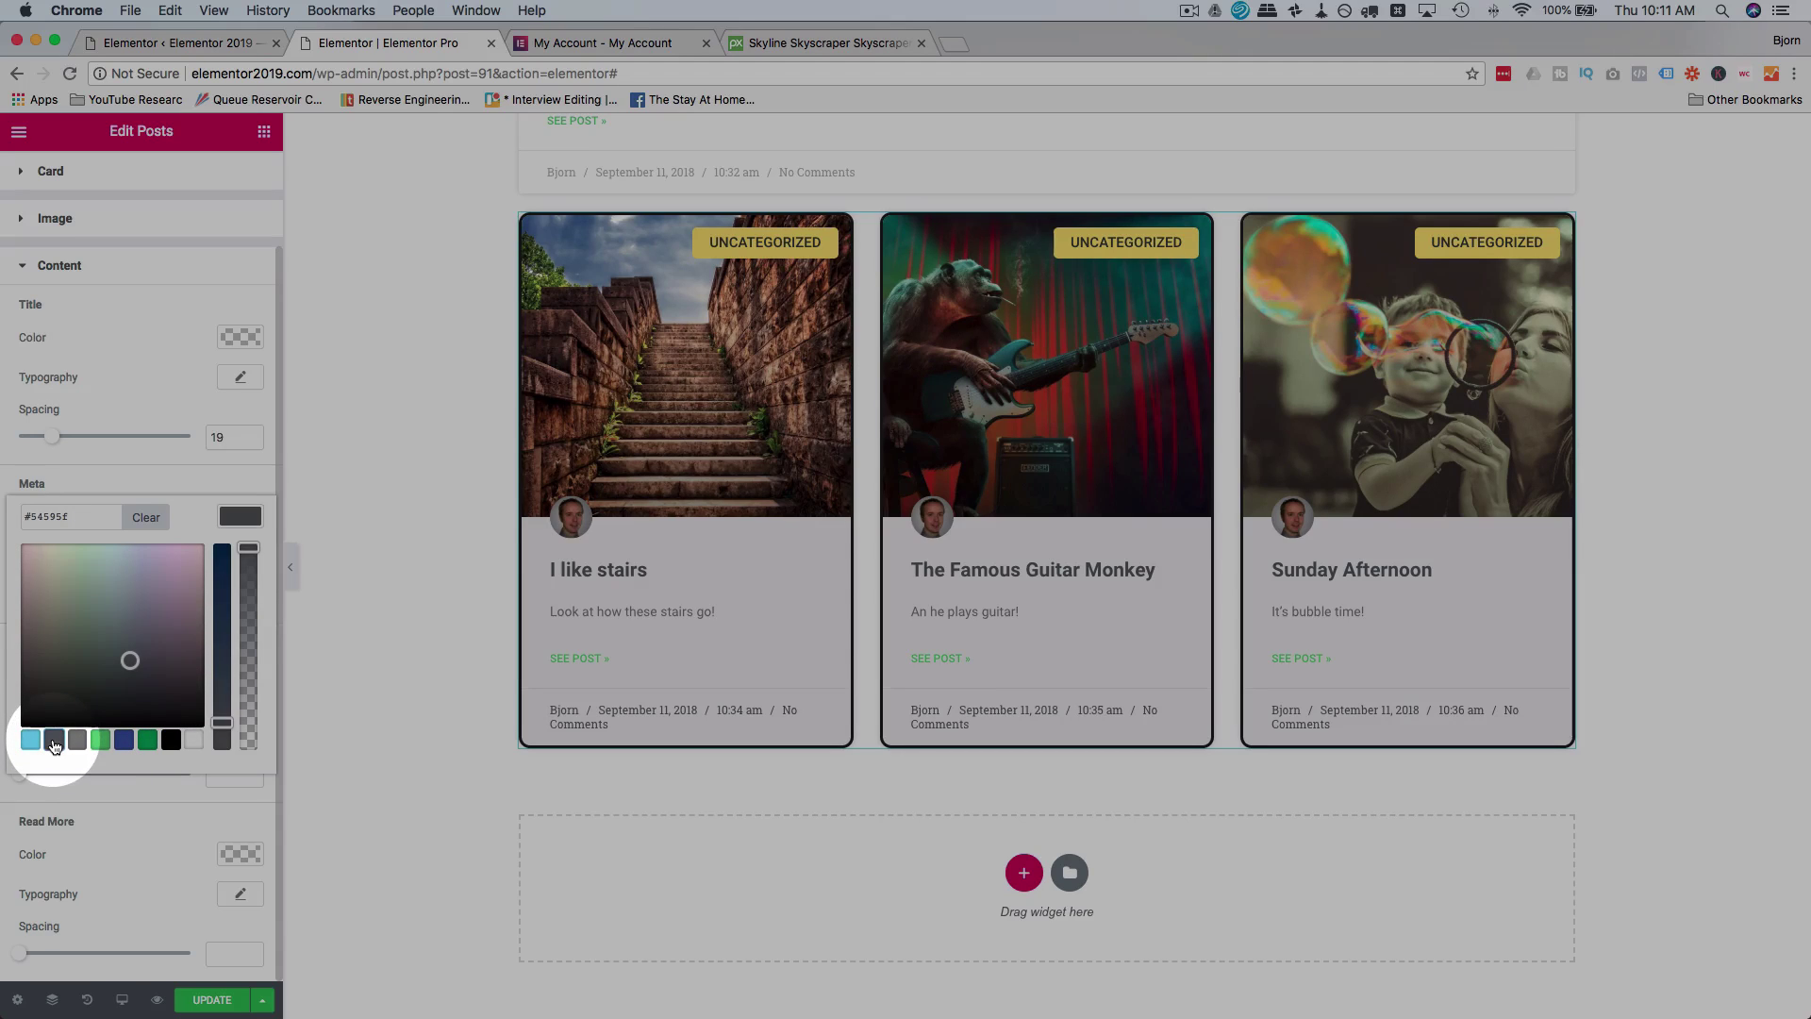
{"action": "left_click", "coordinate": [239, 491]}
{"action": "left_click", "coordinate": [244, 484]}
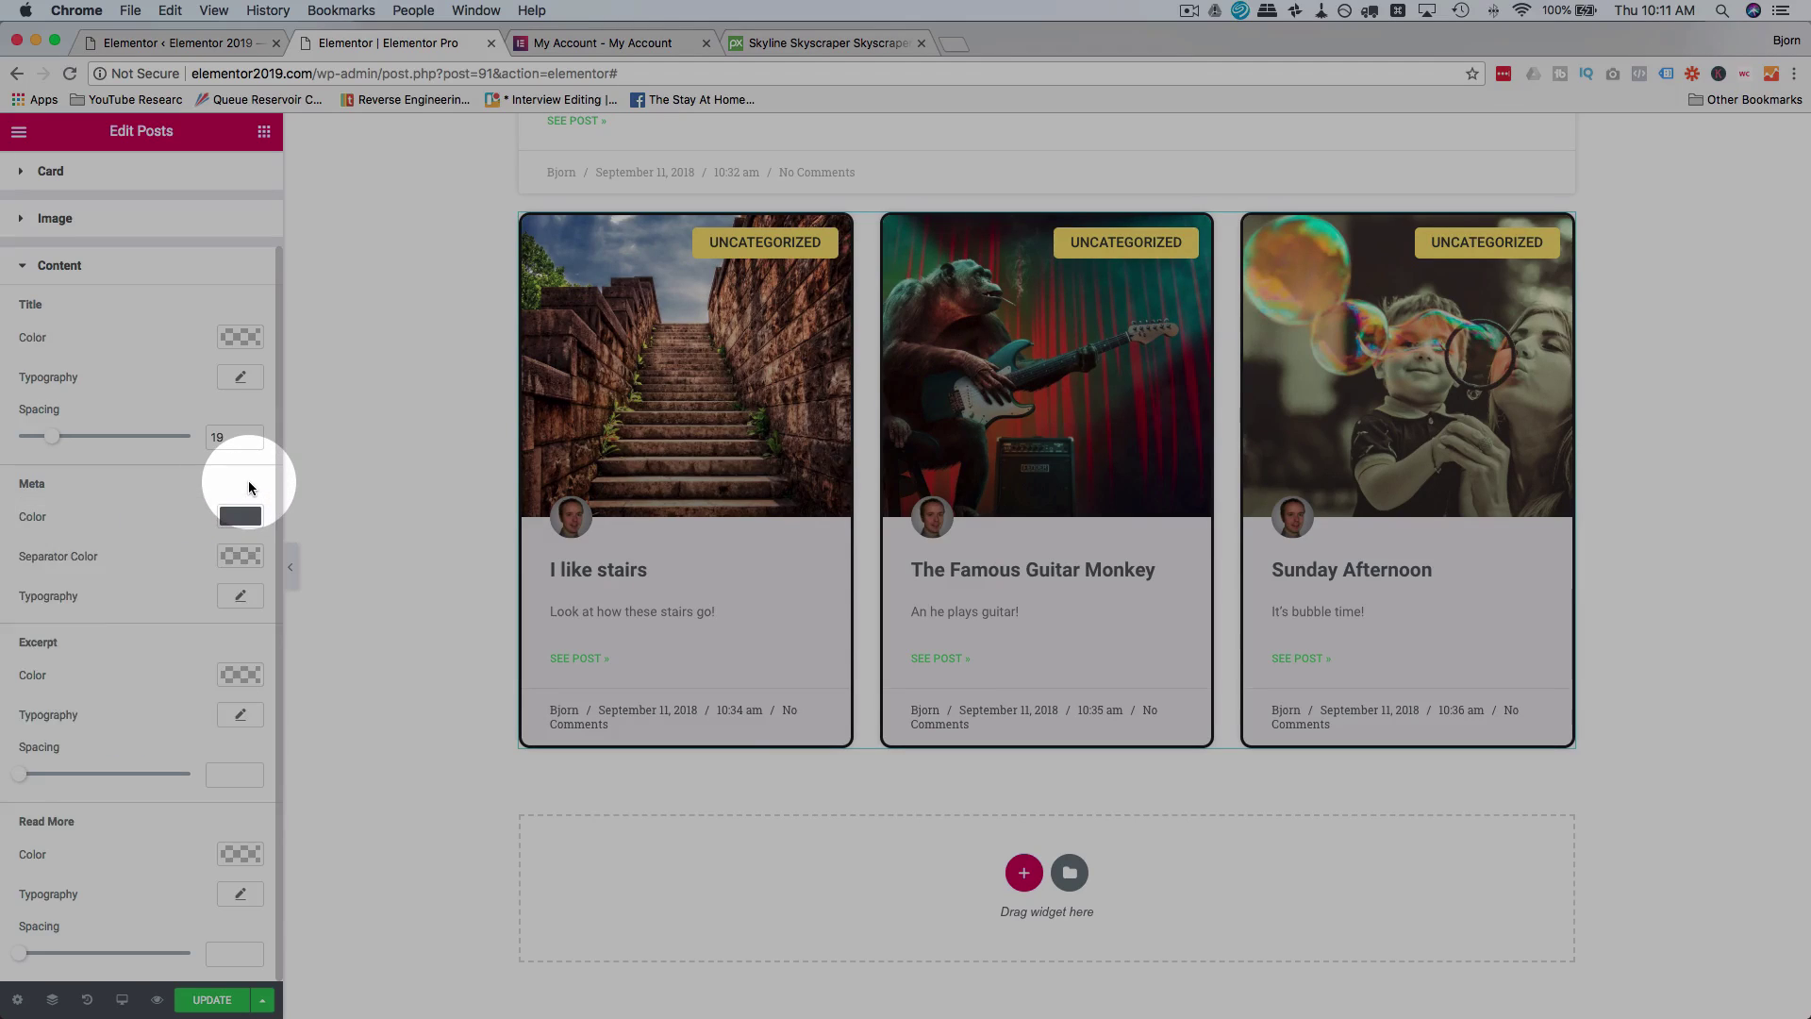
Set the font family of the post meta text to Open Sans.
{"action": "left_click", "coordinate": [241, 595]}
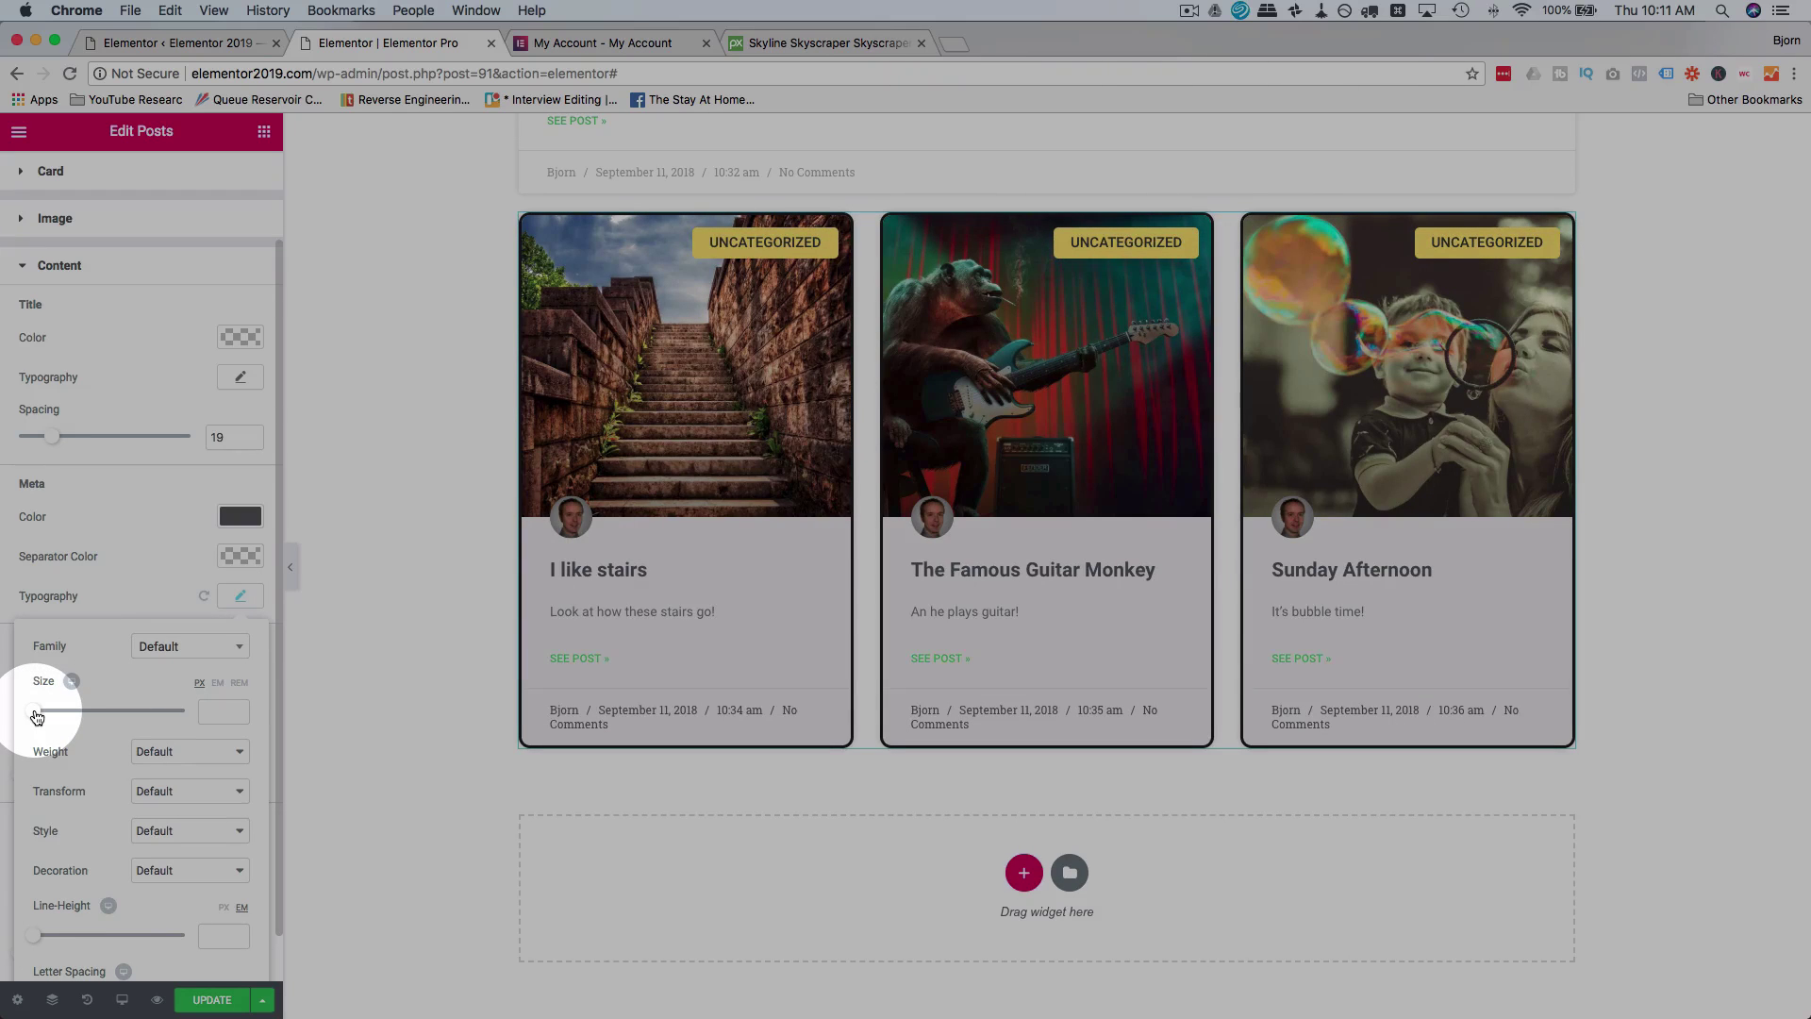
{"action": "left_click", "coordinate": [154, 666]}
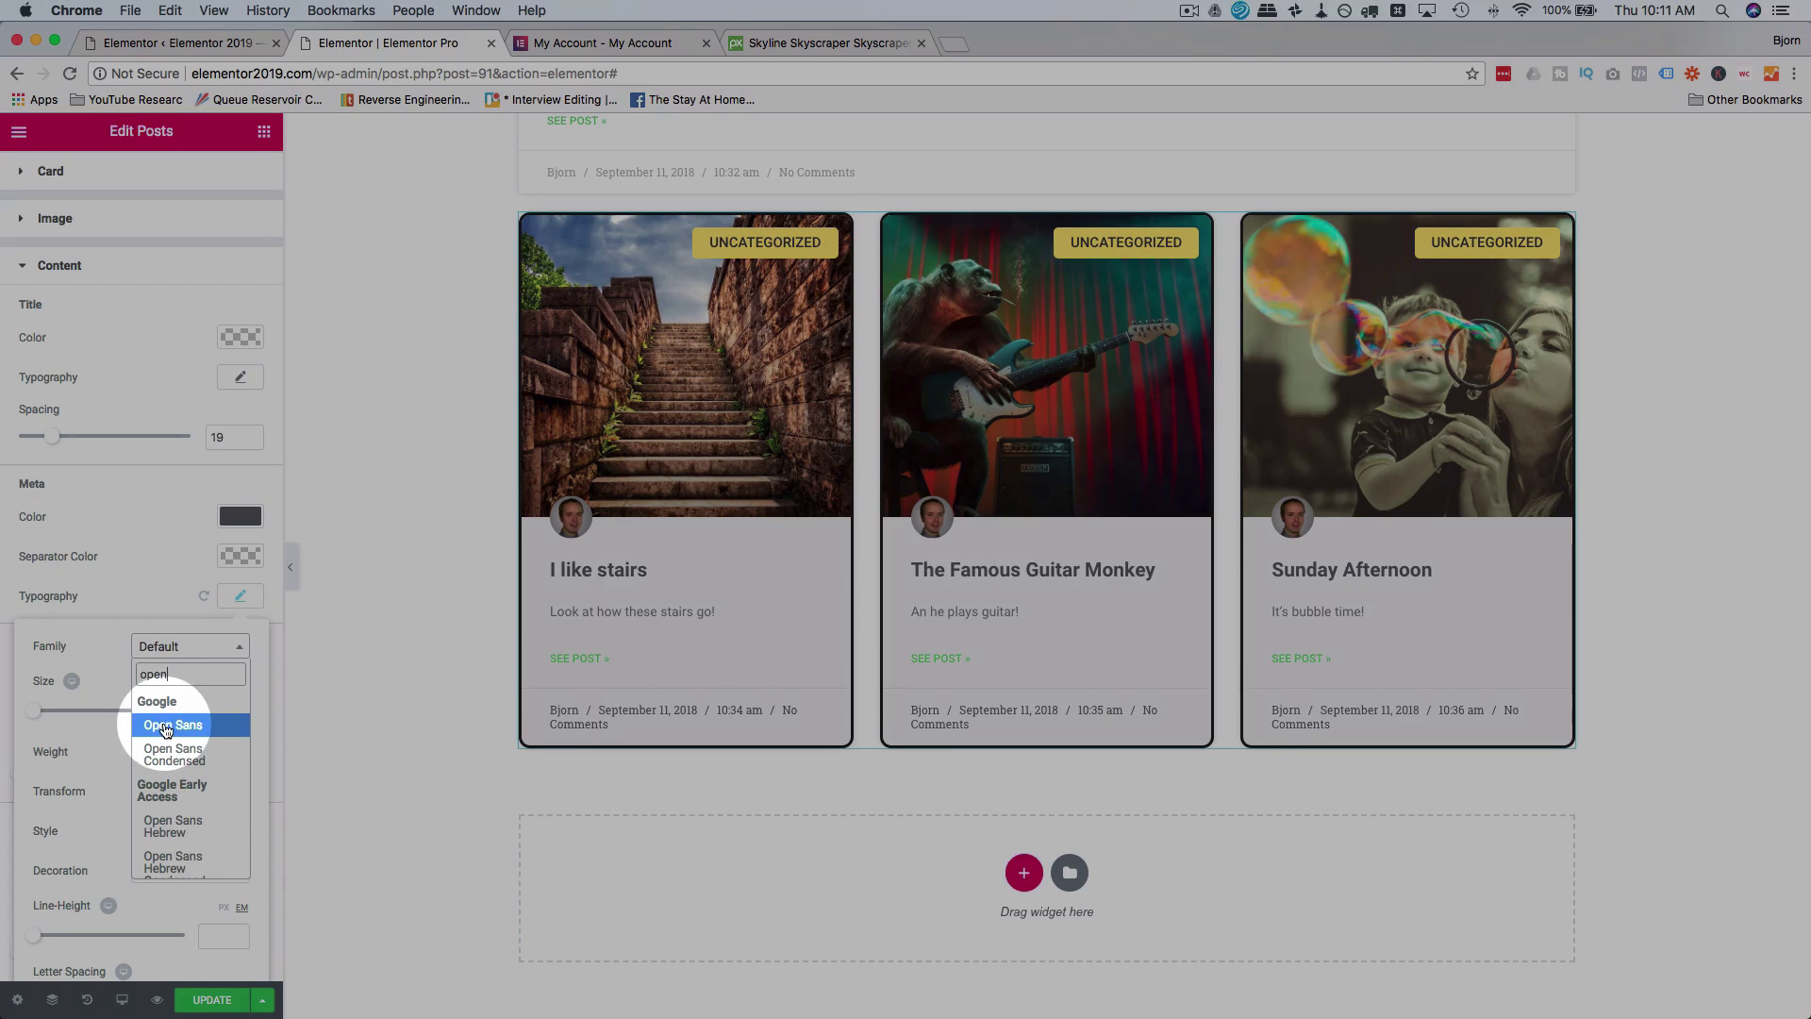
{"action": "left_click", "coordinate": [162, 723]}
{"action": "left_click", "coordinate": [174, 600]}
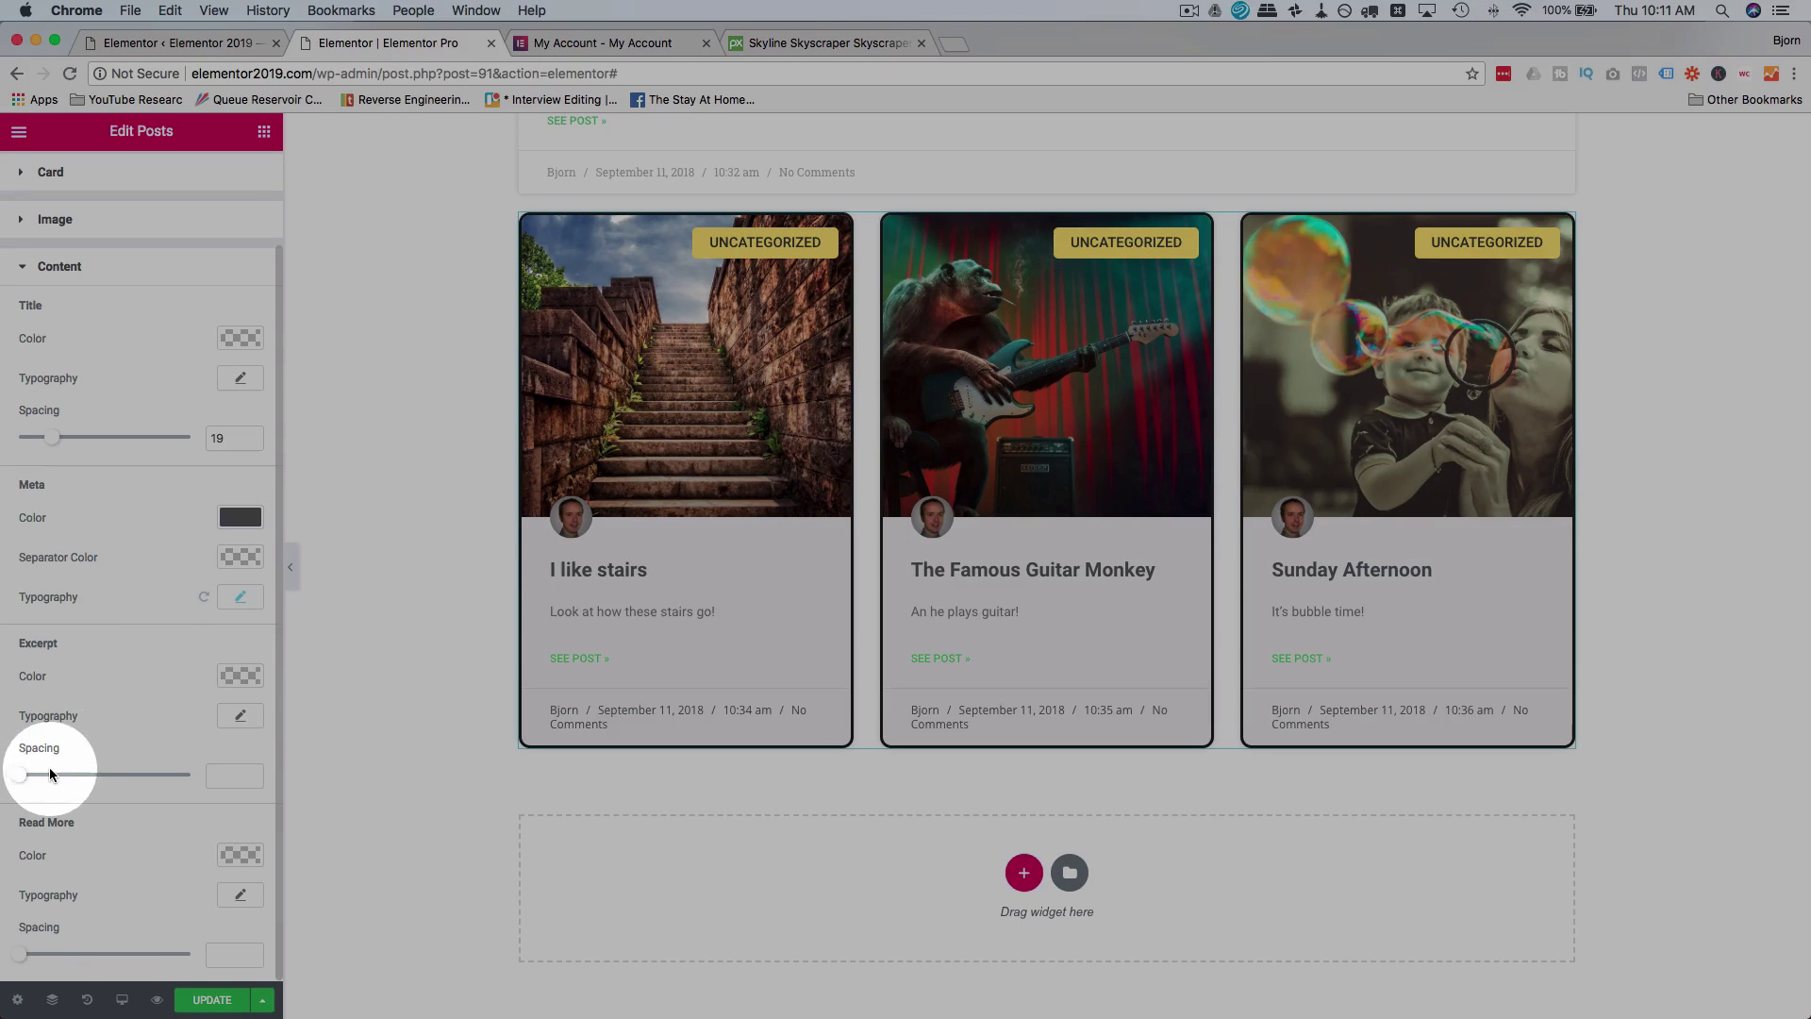
Set the excerpt spacing to 20 and the Read More spacing to 25.
{"action": "left_click_drag", "start_coordinate": [25, 783], "coordinate": [58, 780]}
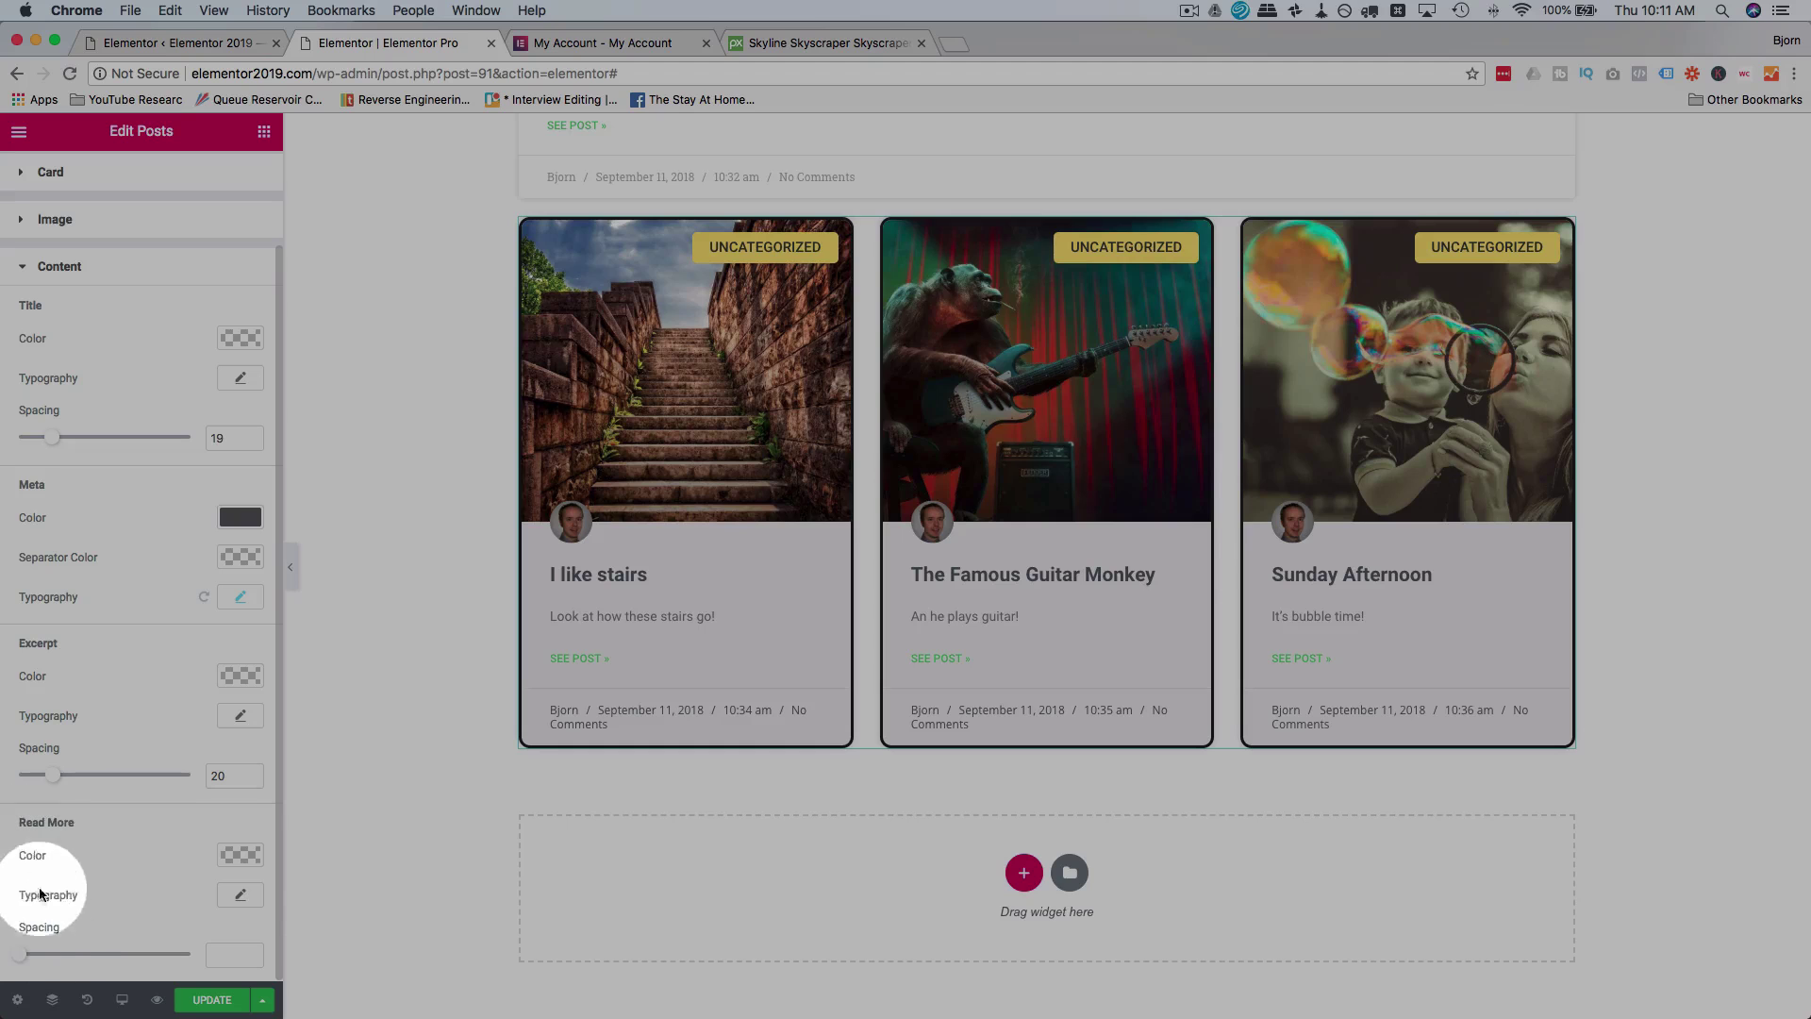
{"action": "left_click_drag", "start_coordinate": [30, 959], "coordinate": [62, 954]}
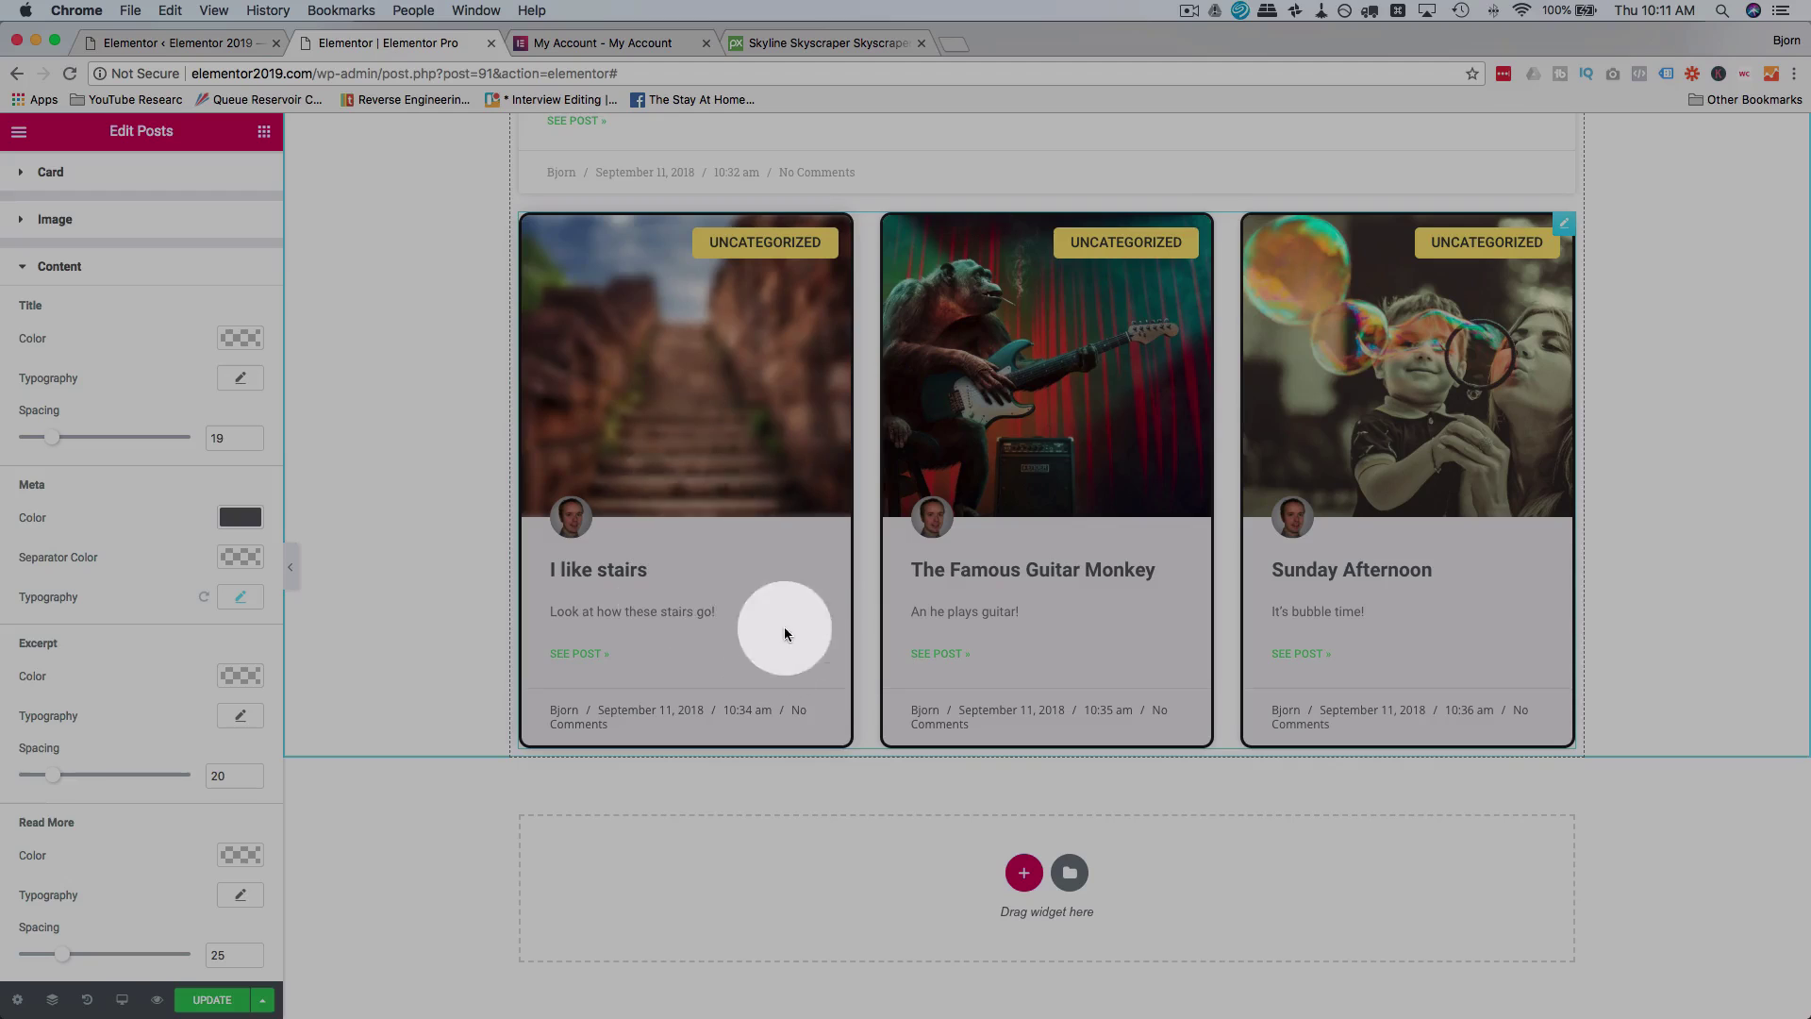
Set the cards' border width and border radius to 0.
{"action": "left_click", "coordinate": [116, 220]}
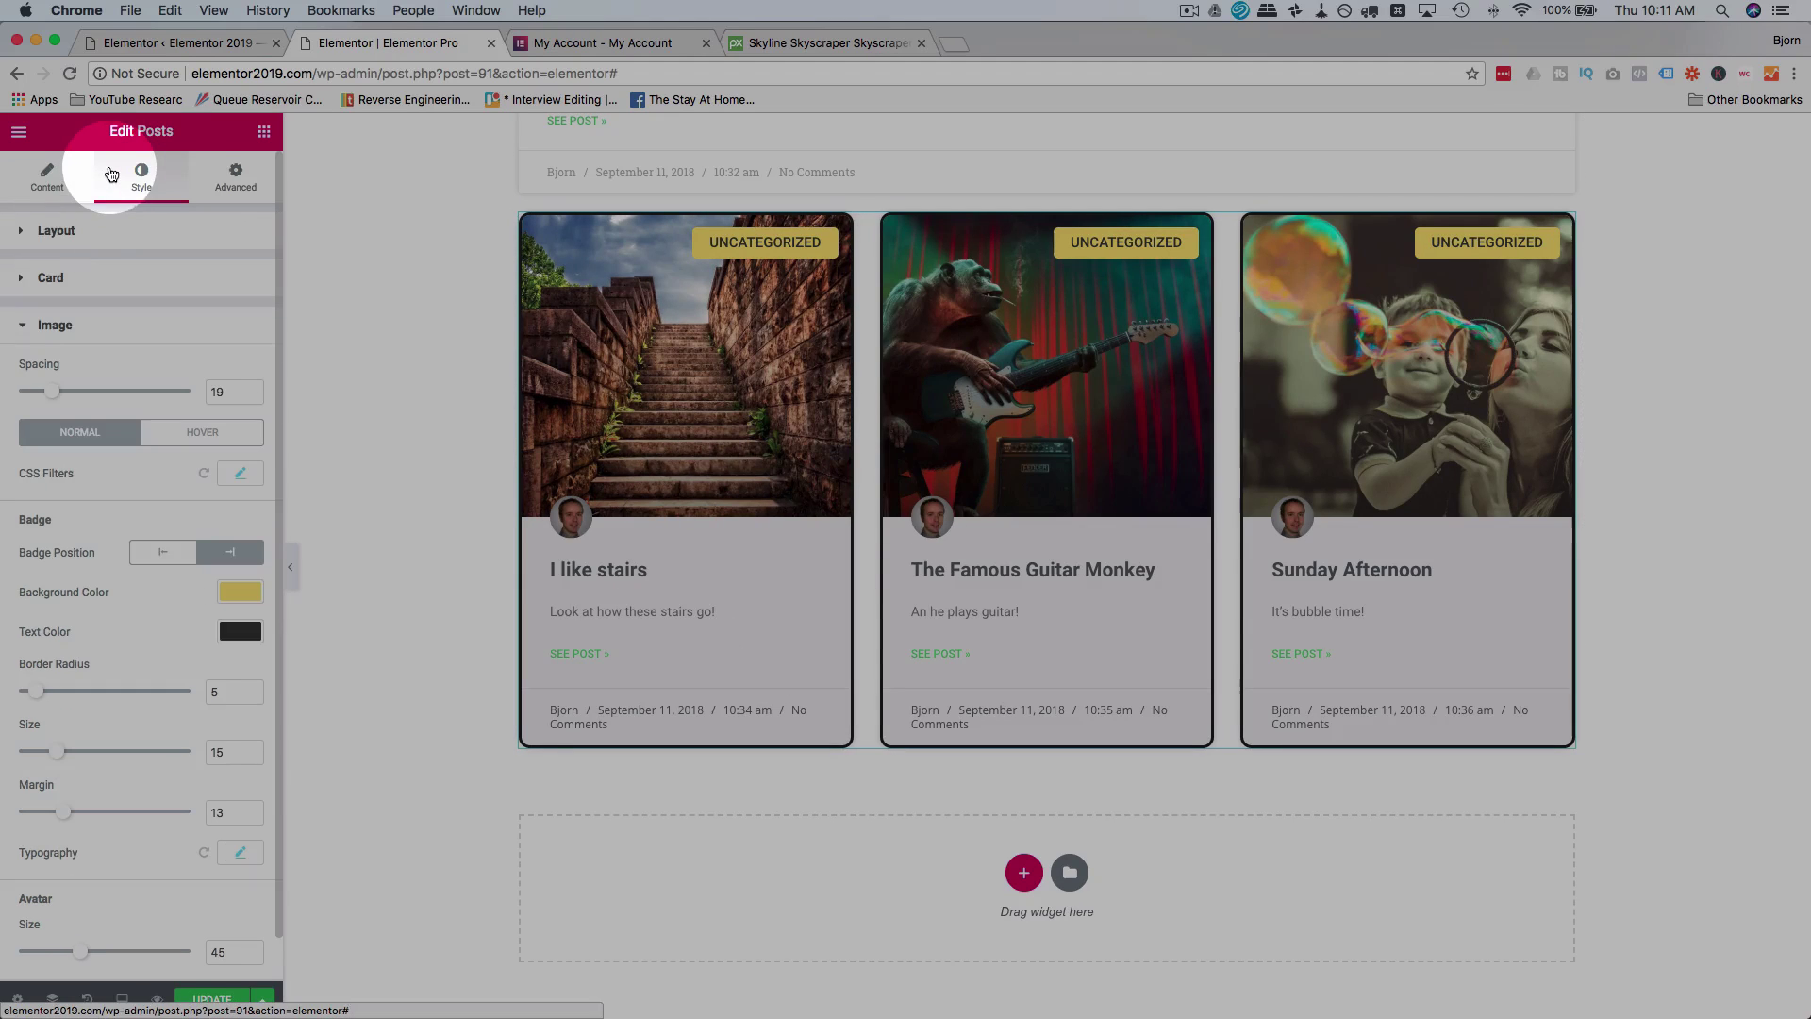
{"action": "left_click", "coordinate": [72, 275]}
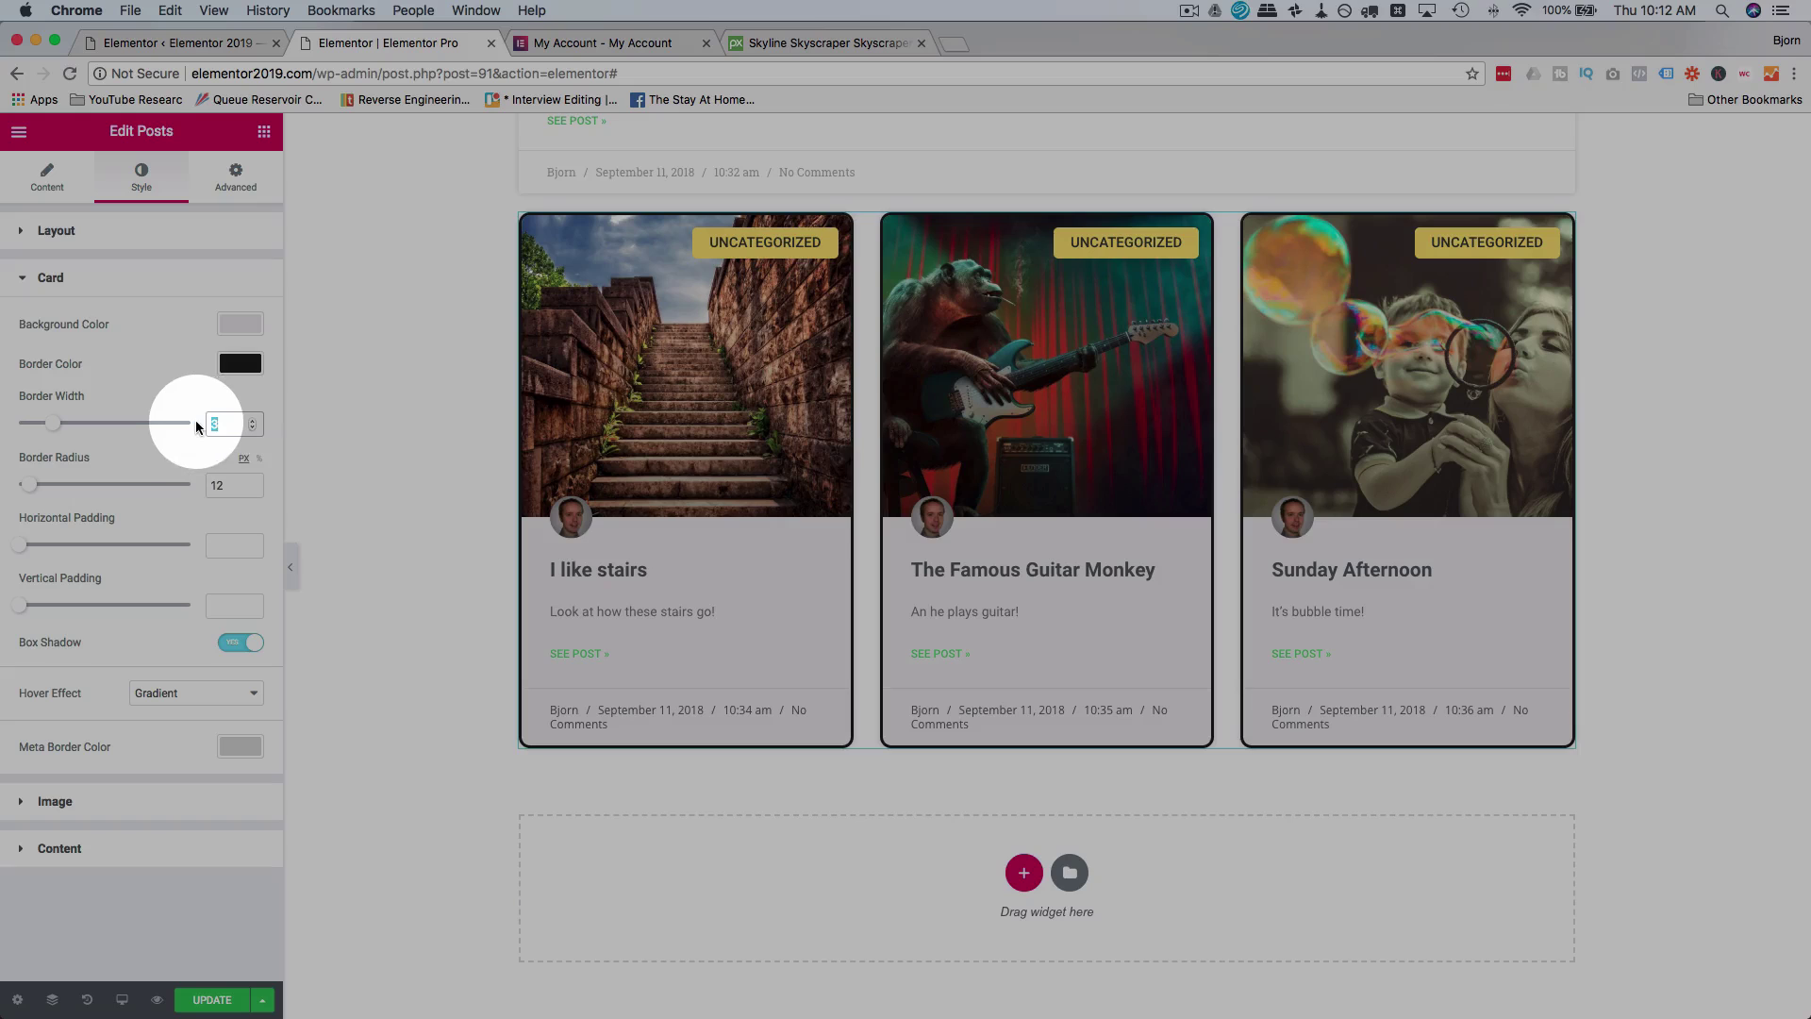
{"action": "type", "text": "0"}
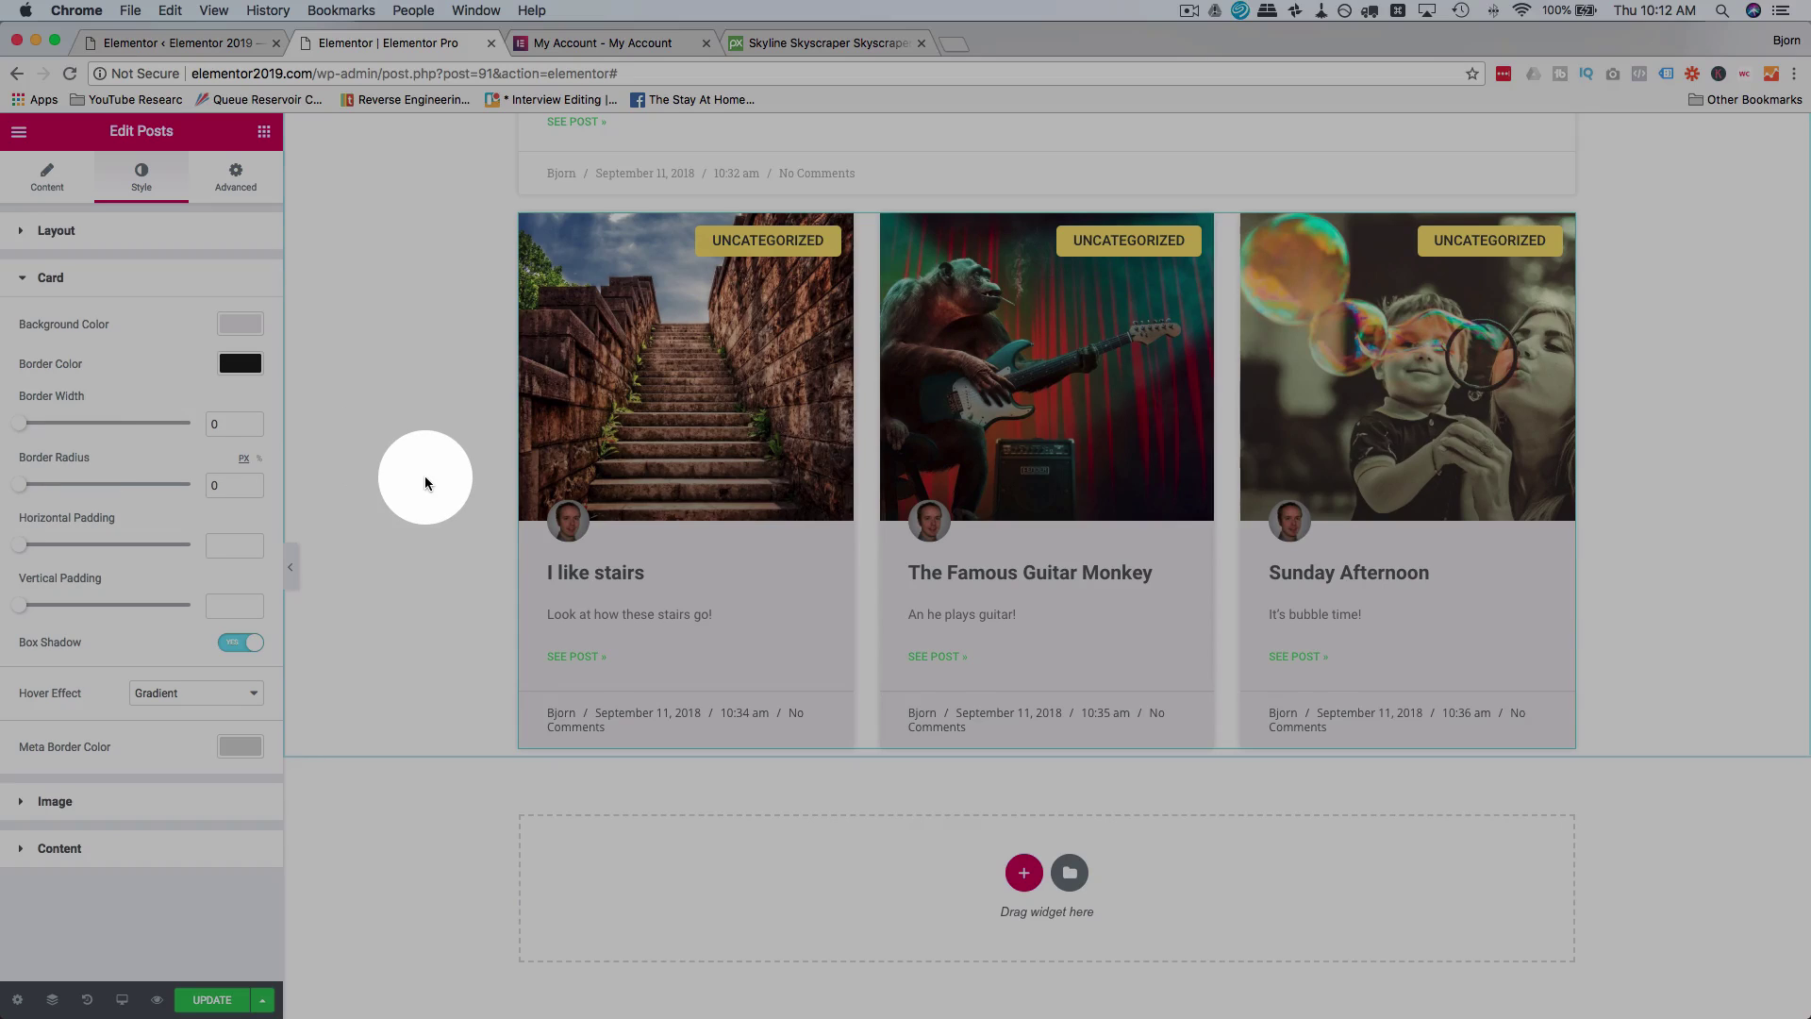
Copy the three-post widget and paste its style onto the featured post widget above it.
{"action": "scroll", "coordinate": [424, 477], "scroll_direction": "up", "scroll_amount": 3}
{"action": "scroll", "coordinate": [424, 477], "scroll_direction": "down", "scroll_amount": 3}
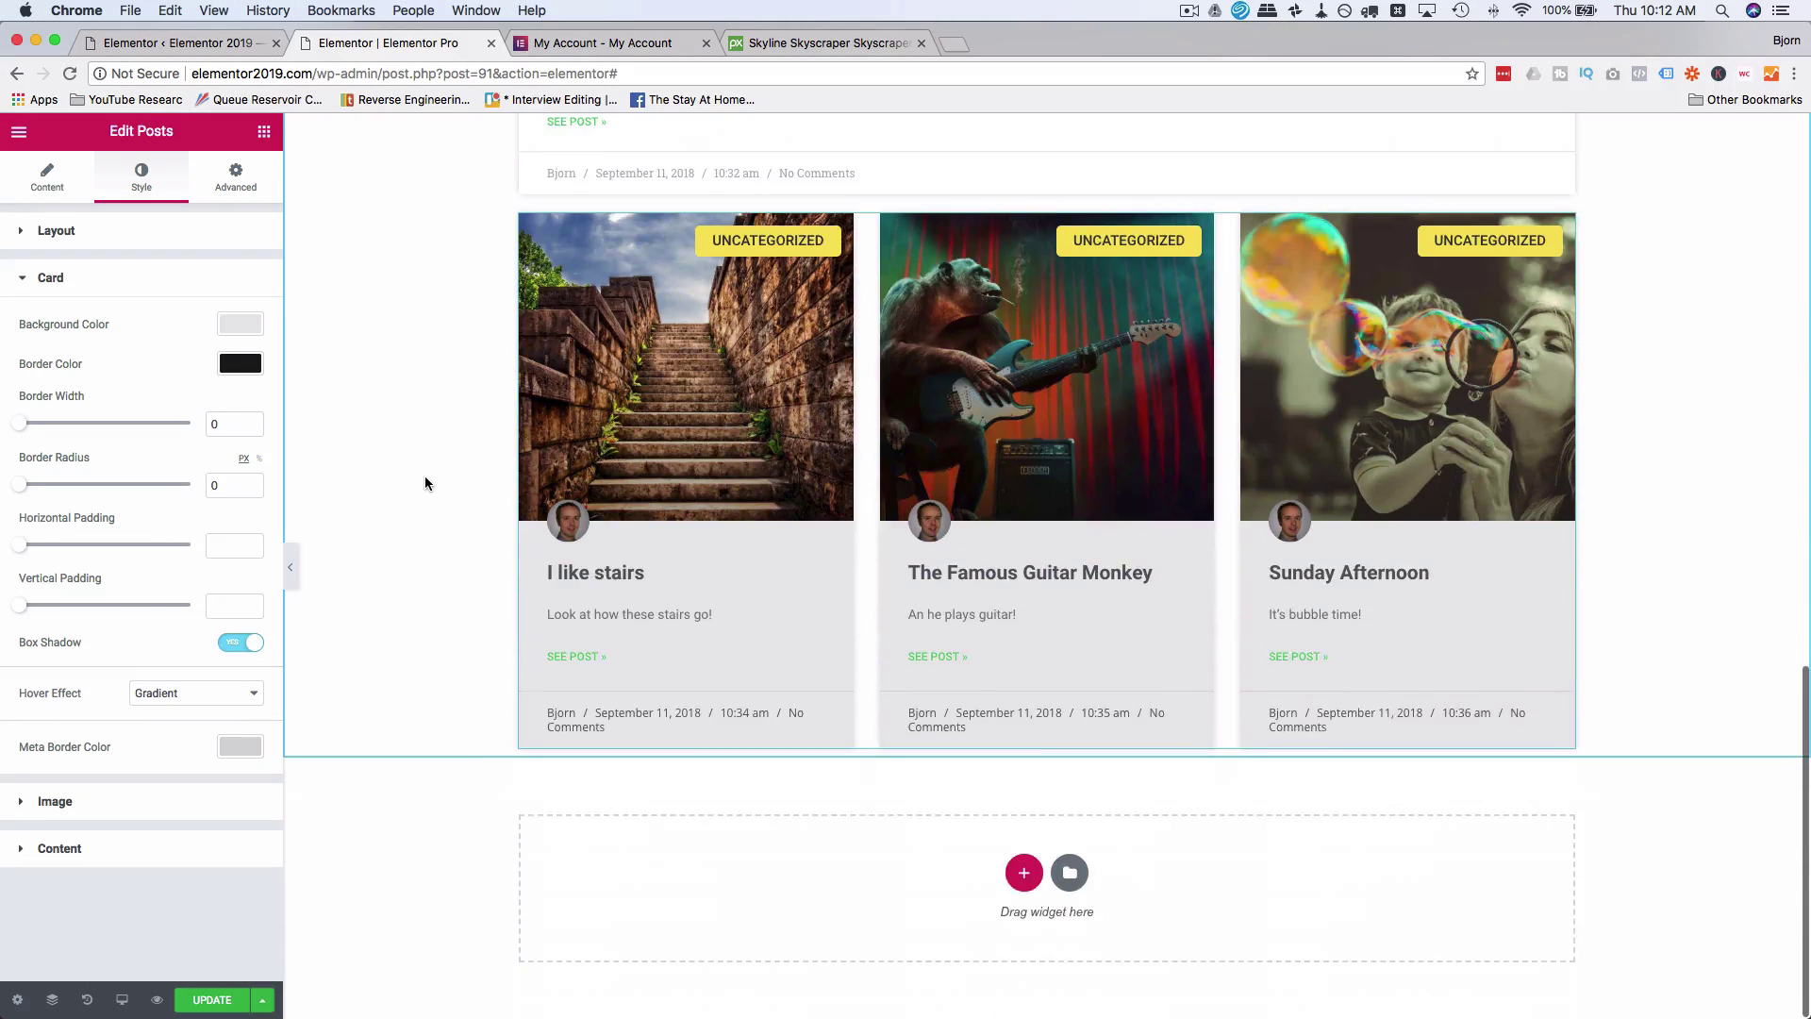
{"action": "scroll", "coordinate": [424, 483], "scroll_direction": "up", "scroll_amount": 6}
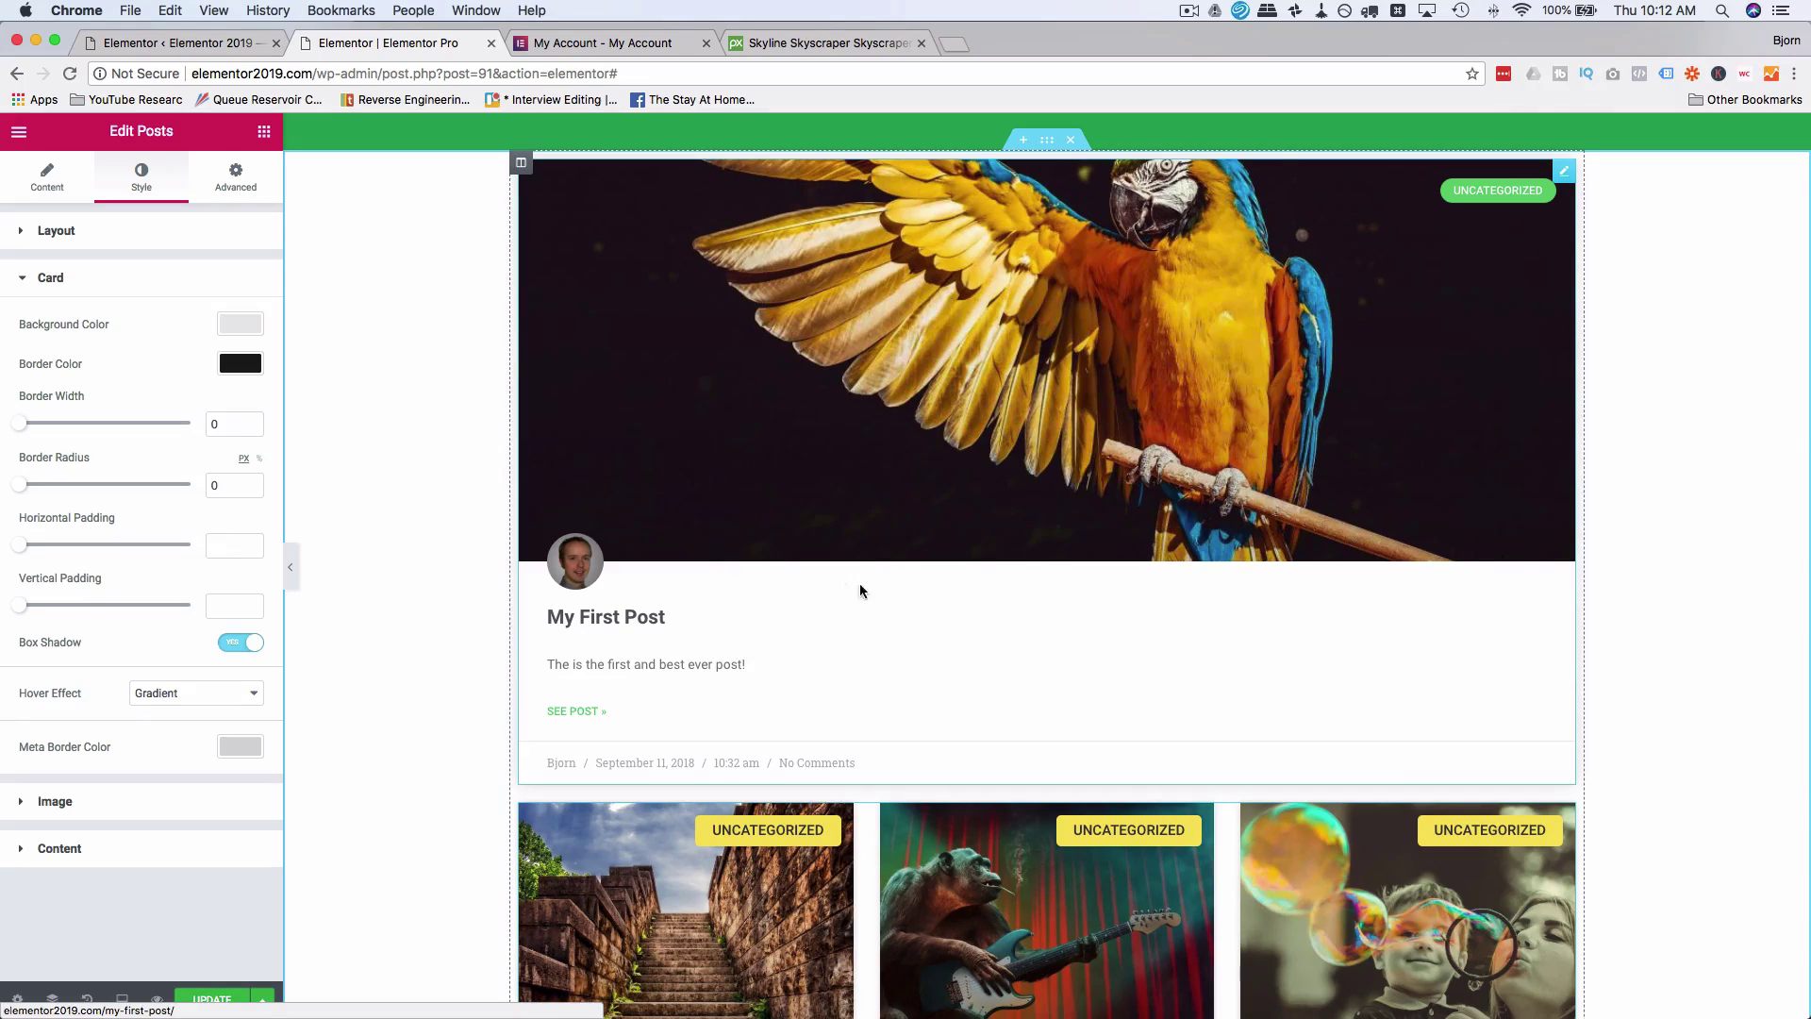
{"action": "scroll", "coordinate": [376, 615], "scroll_direction": "down", "scroll_amount": 5}
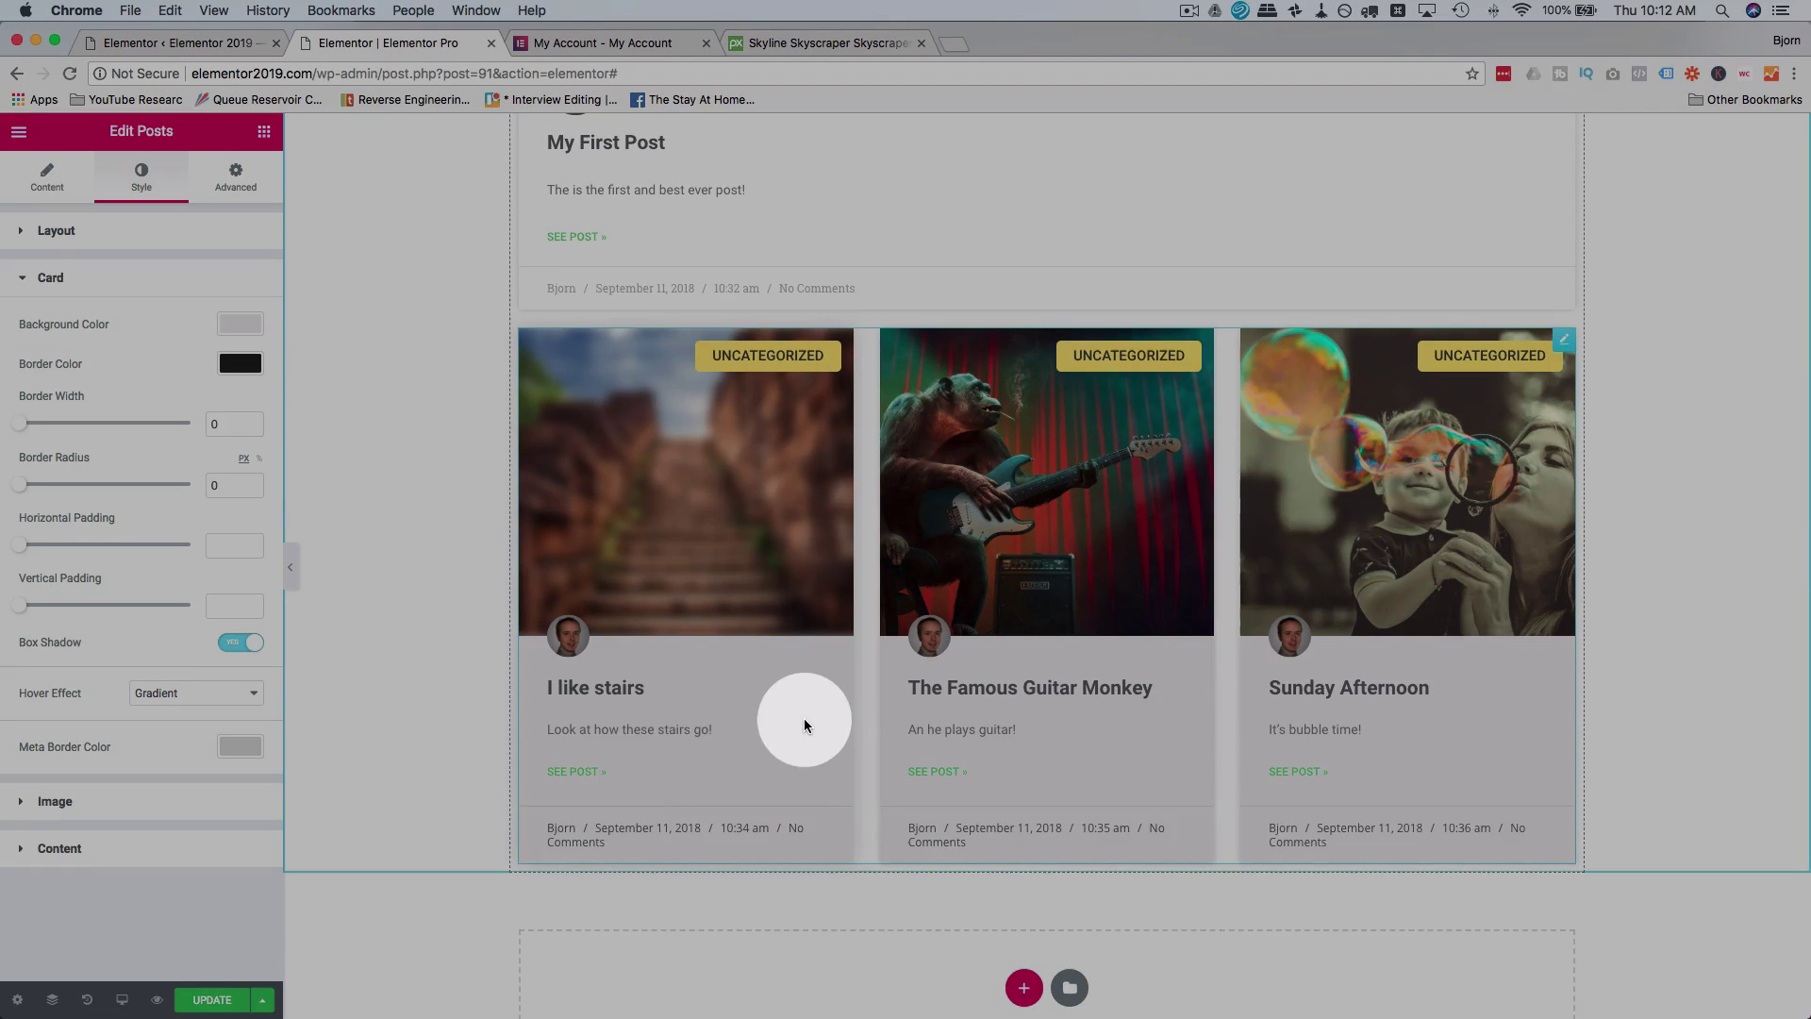
{"action": "scroll", "coordinate": [427, 557], "scroll_direction": "up", "scroll_amount": 2}
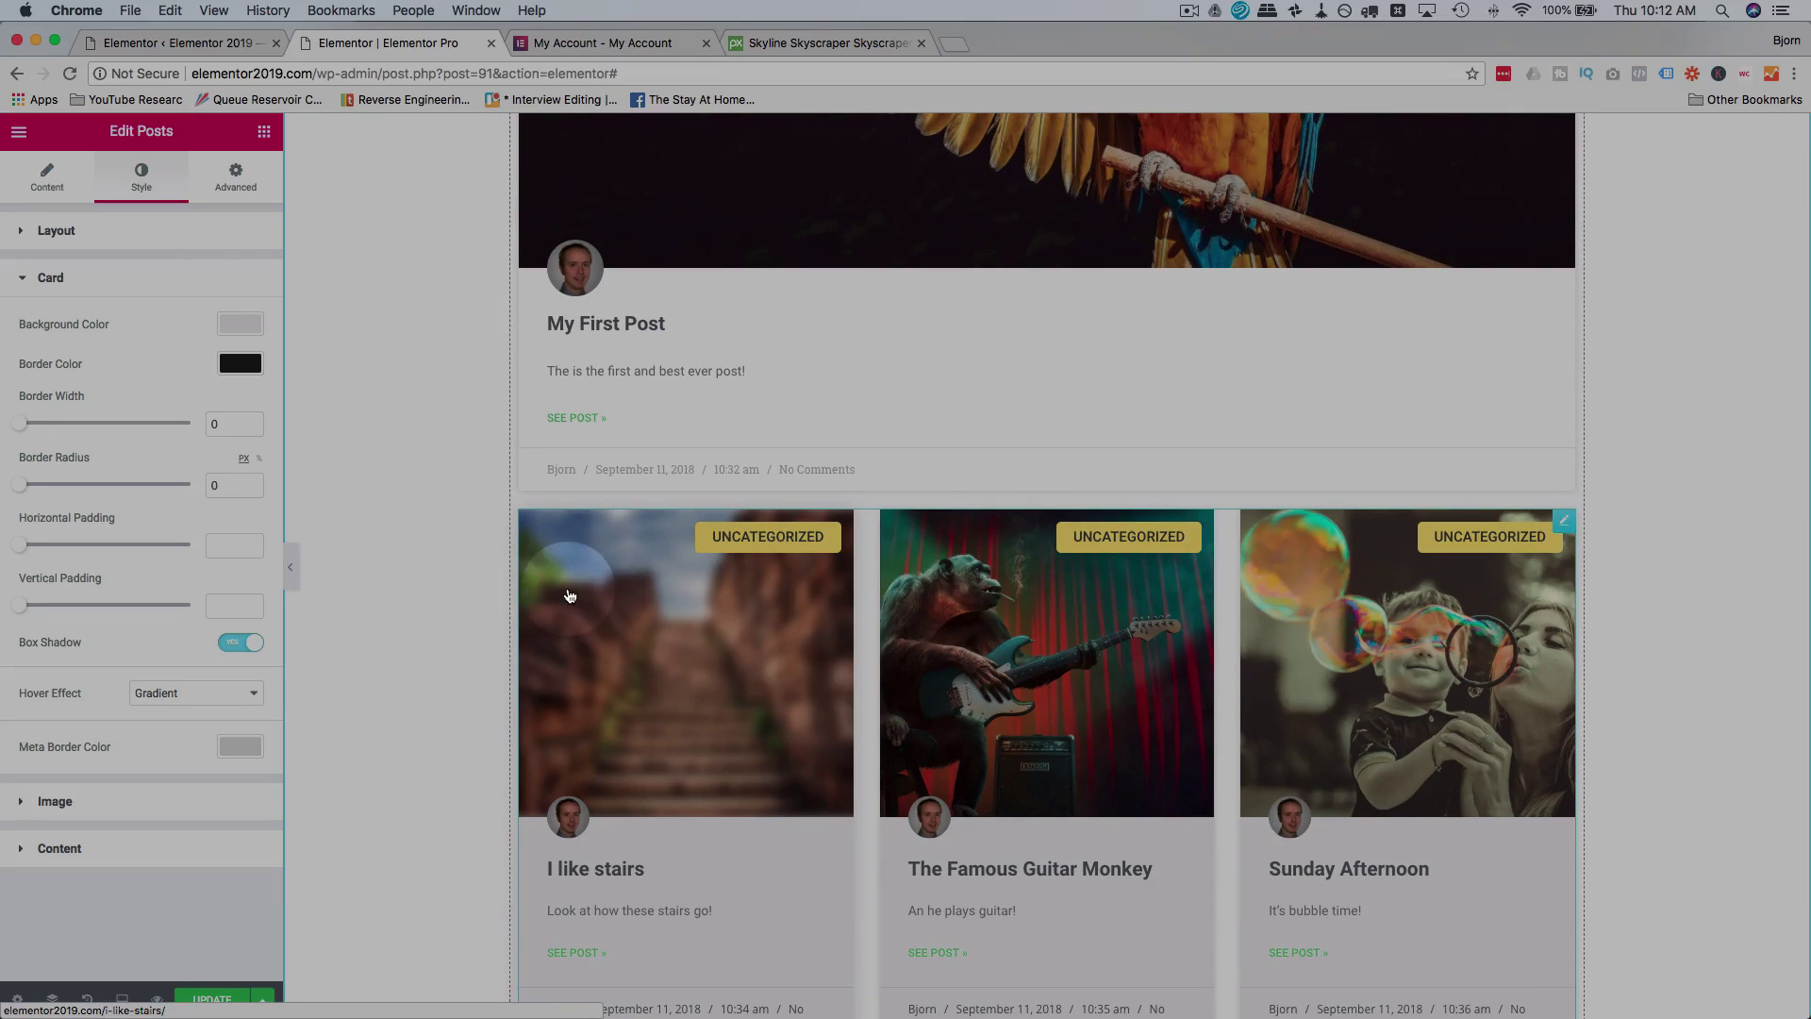
{"action": "right_click", "coordinate": [928, 544]}
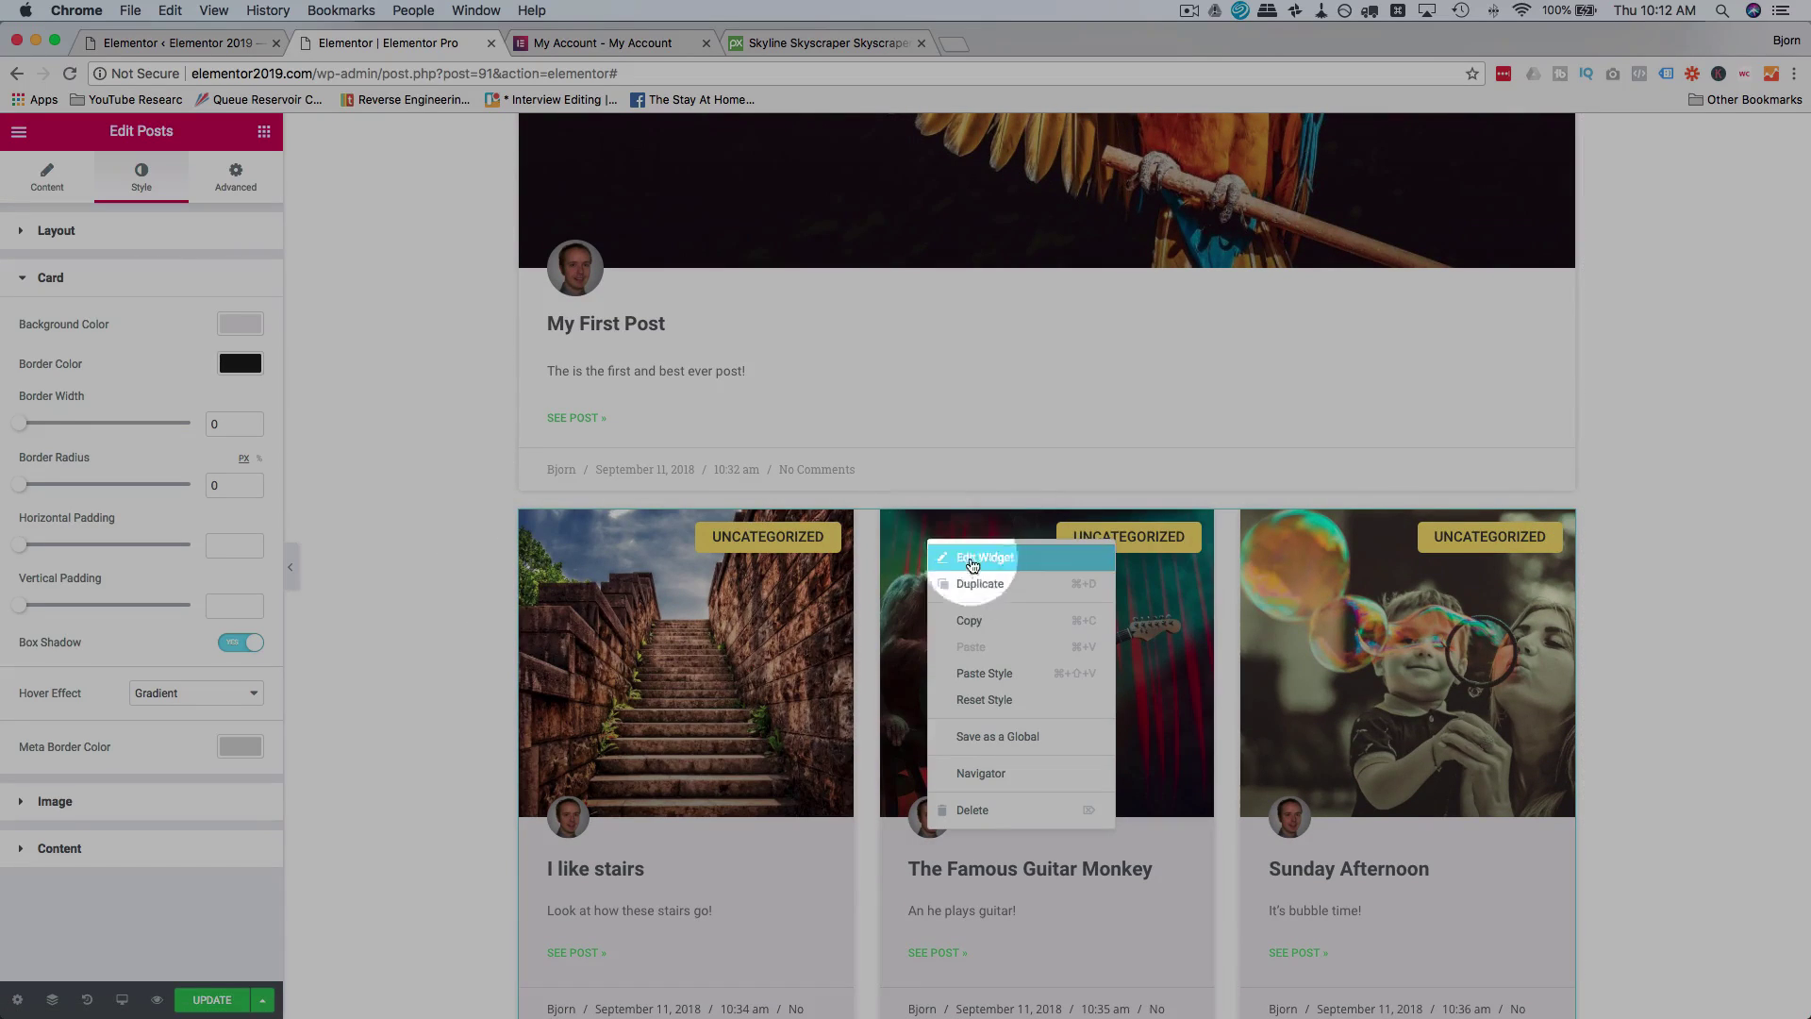
{"action": "left_click", "coordinate": [970, 620]}
{"action": "scroll", "coordinate": [975, 624], "scroll_direction": "up", "scroll_amount": 3}
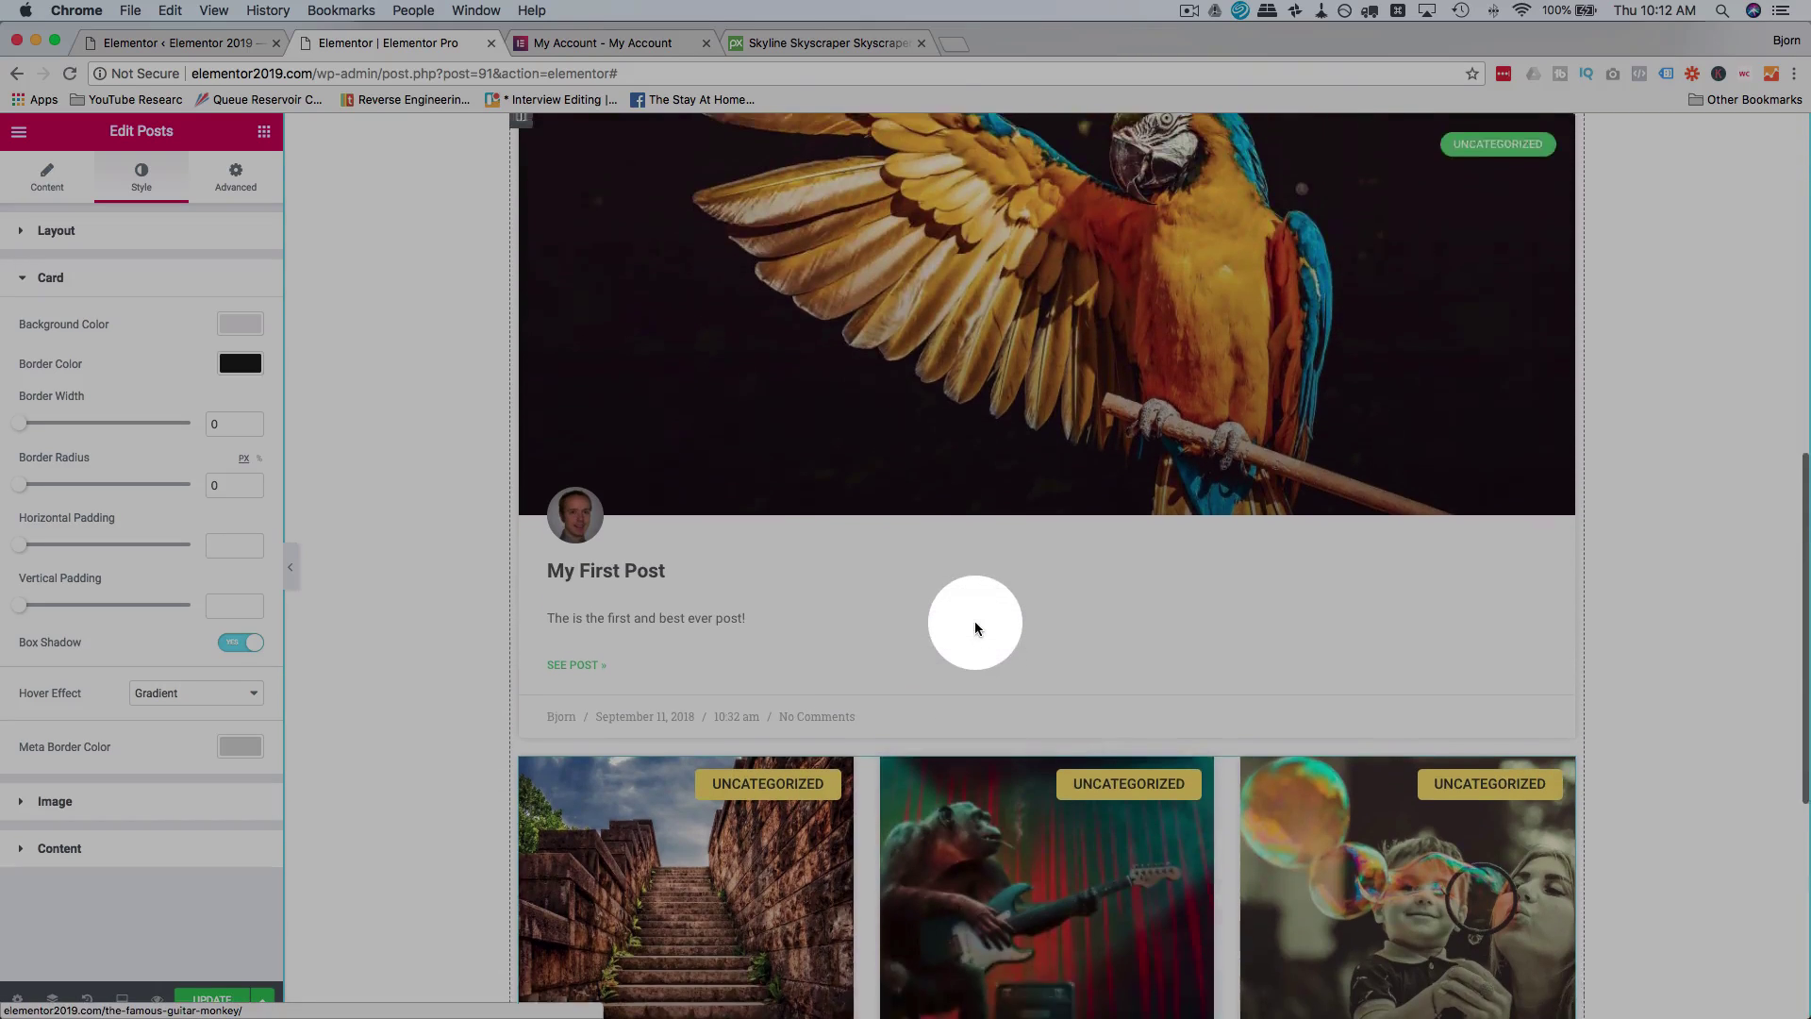
{"action": "scroll", "coordinate": [975, 625], "scroll_direction": "up", "scroll_amount": 1}
{"action": "right_click", "coordinate": [1005, 276]}
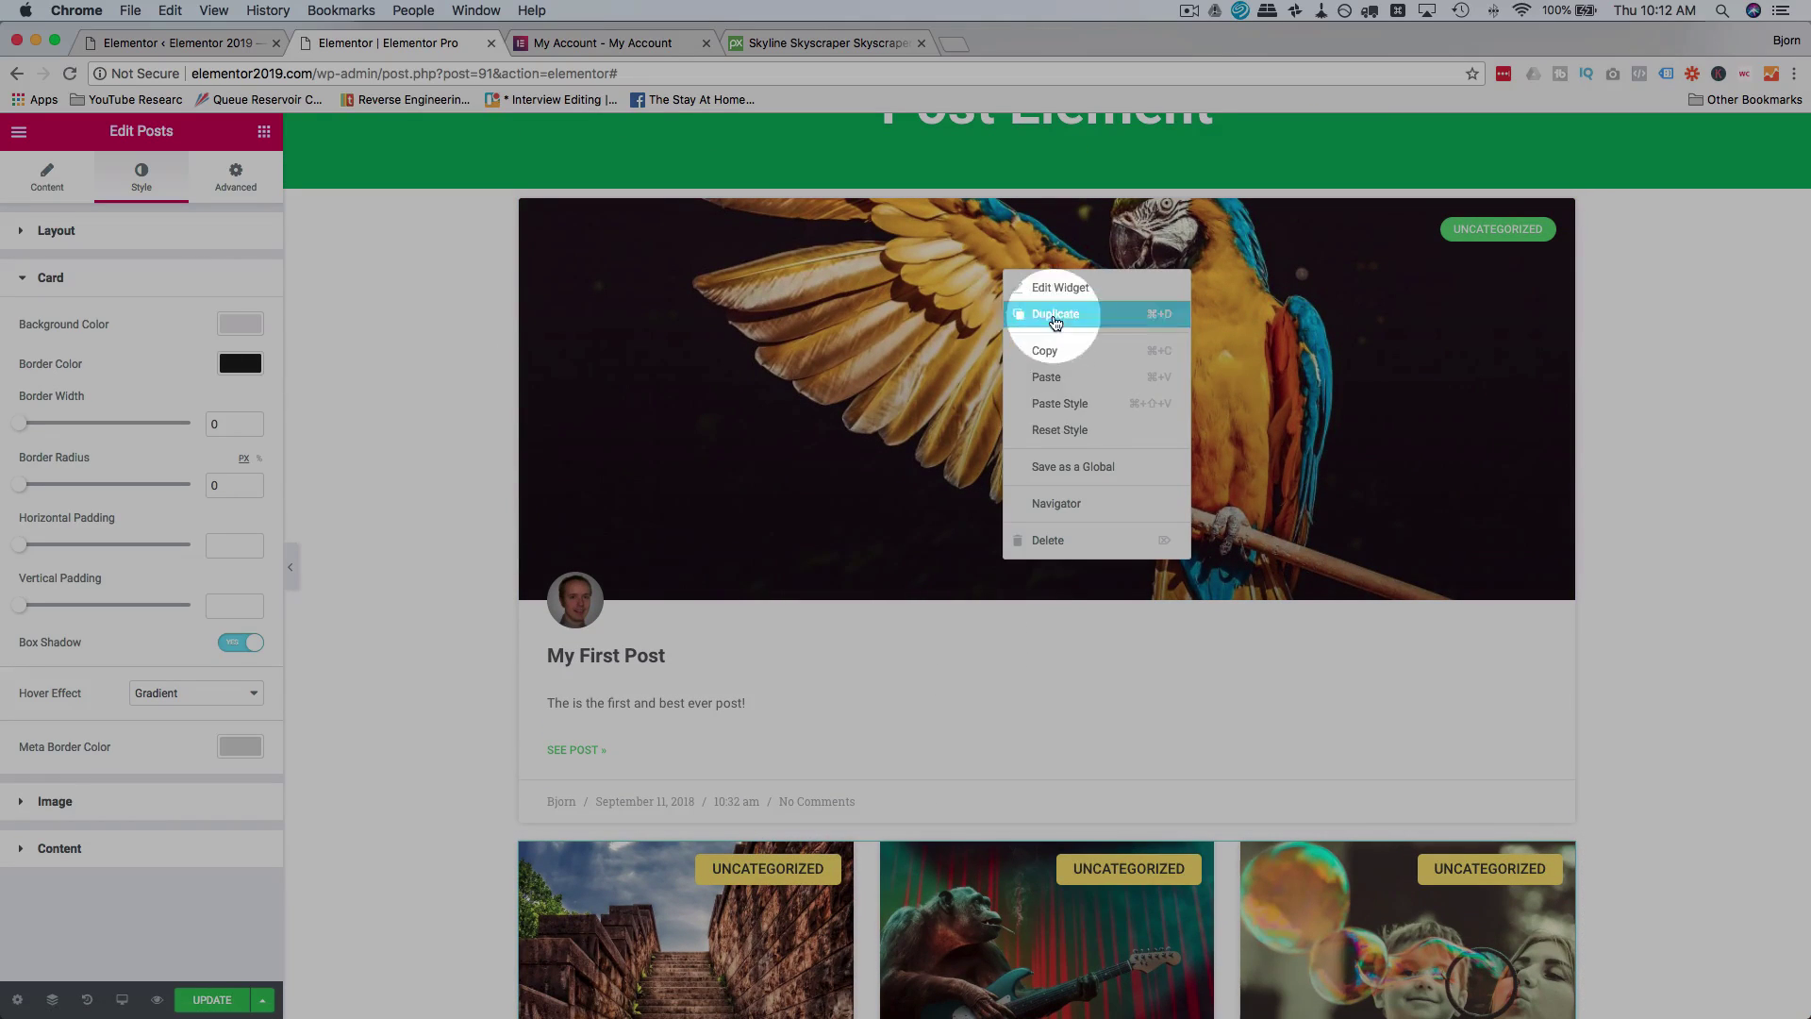
{"action": "left_click", "coordinate": [1063, 405]}
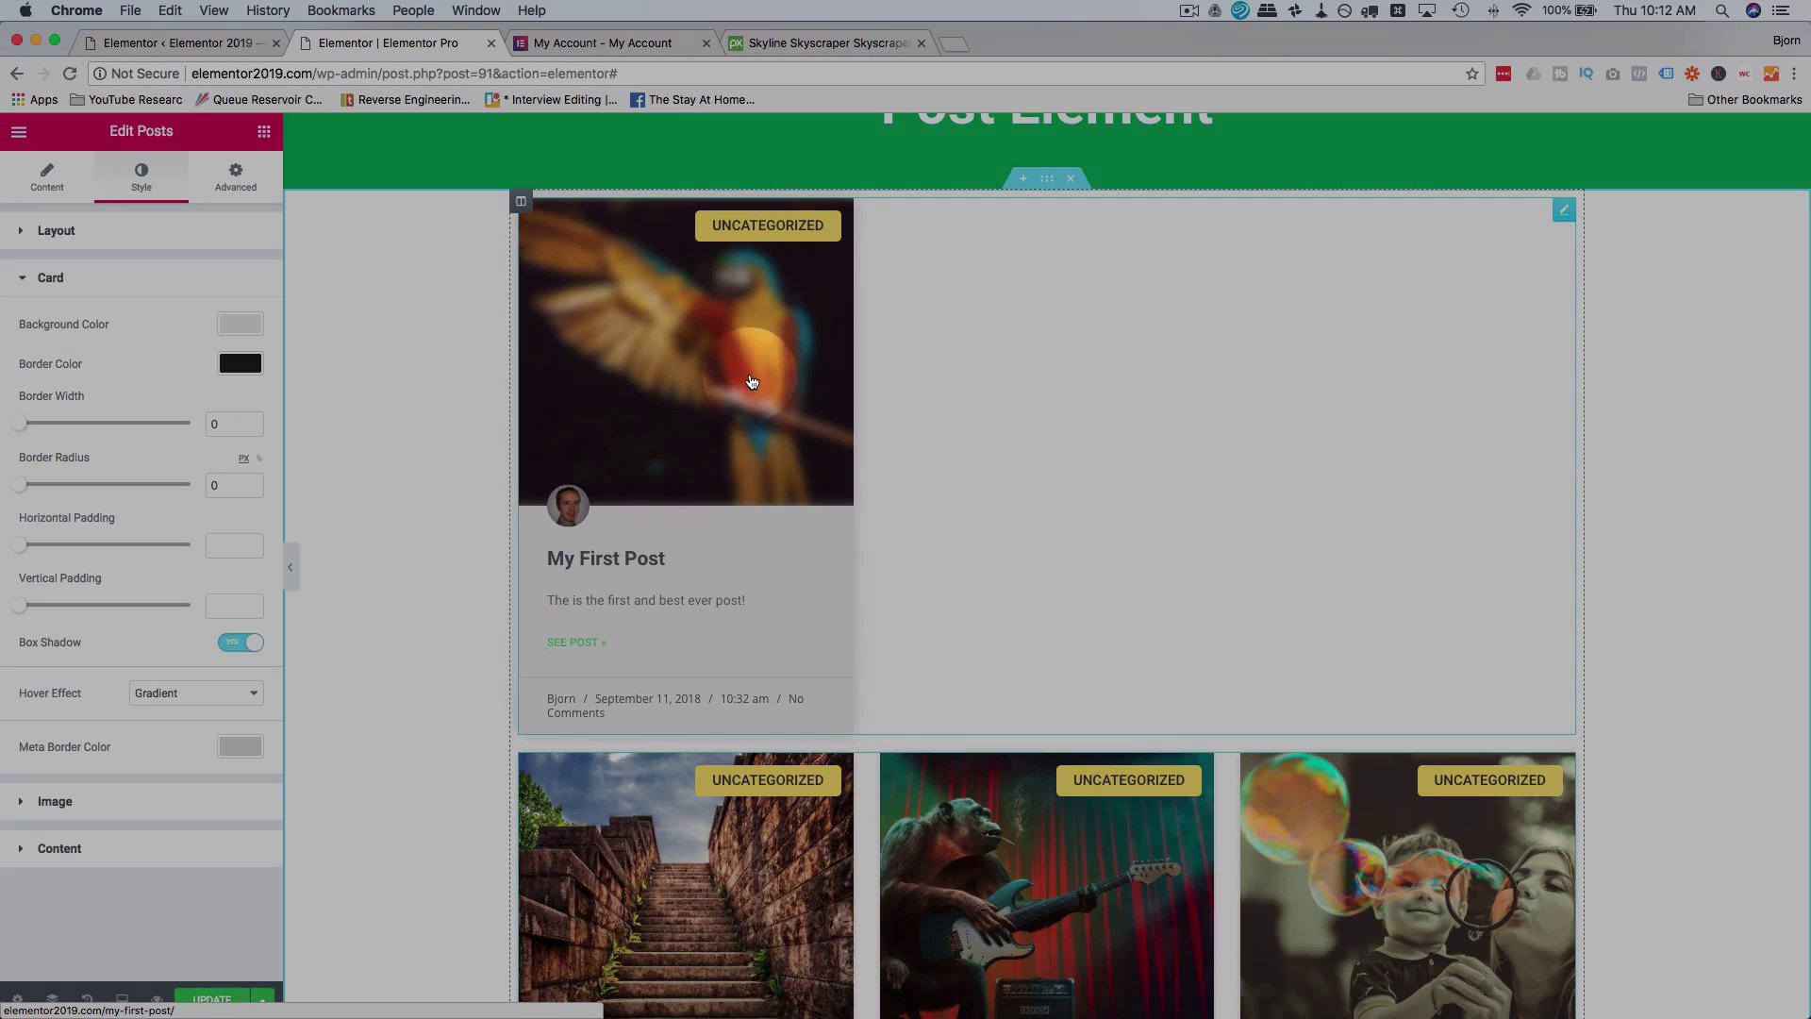
Set the featured post widget to 1 column with an image ratio of 0.39.
{"action": "left_click", "coordinate": [939, 547]}
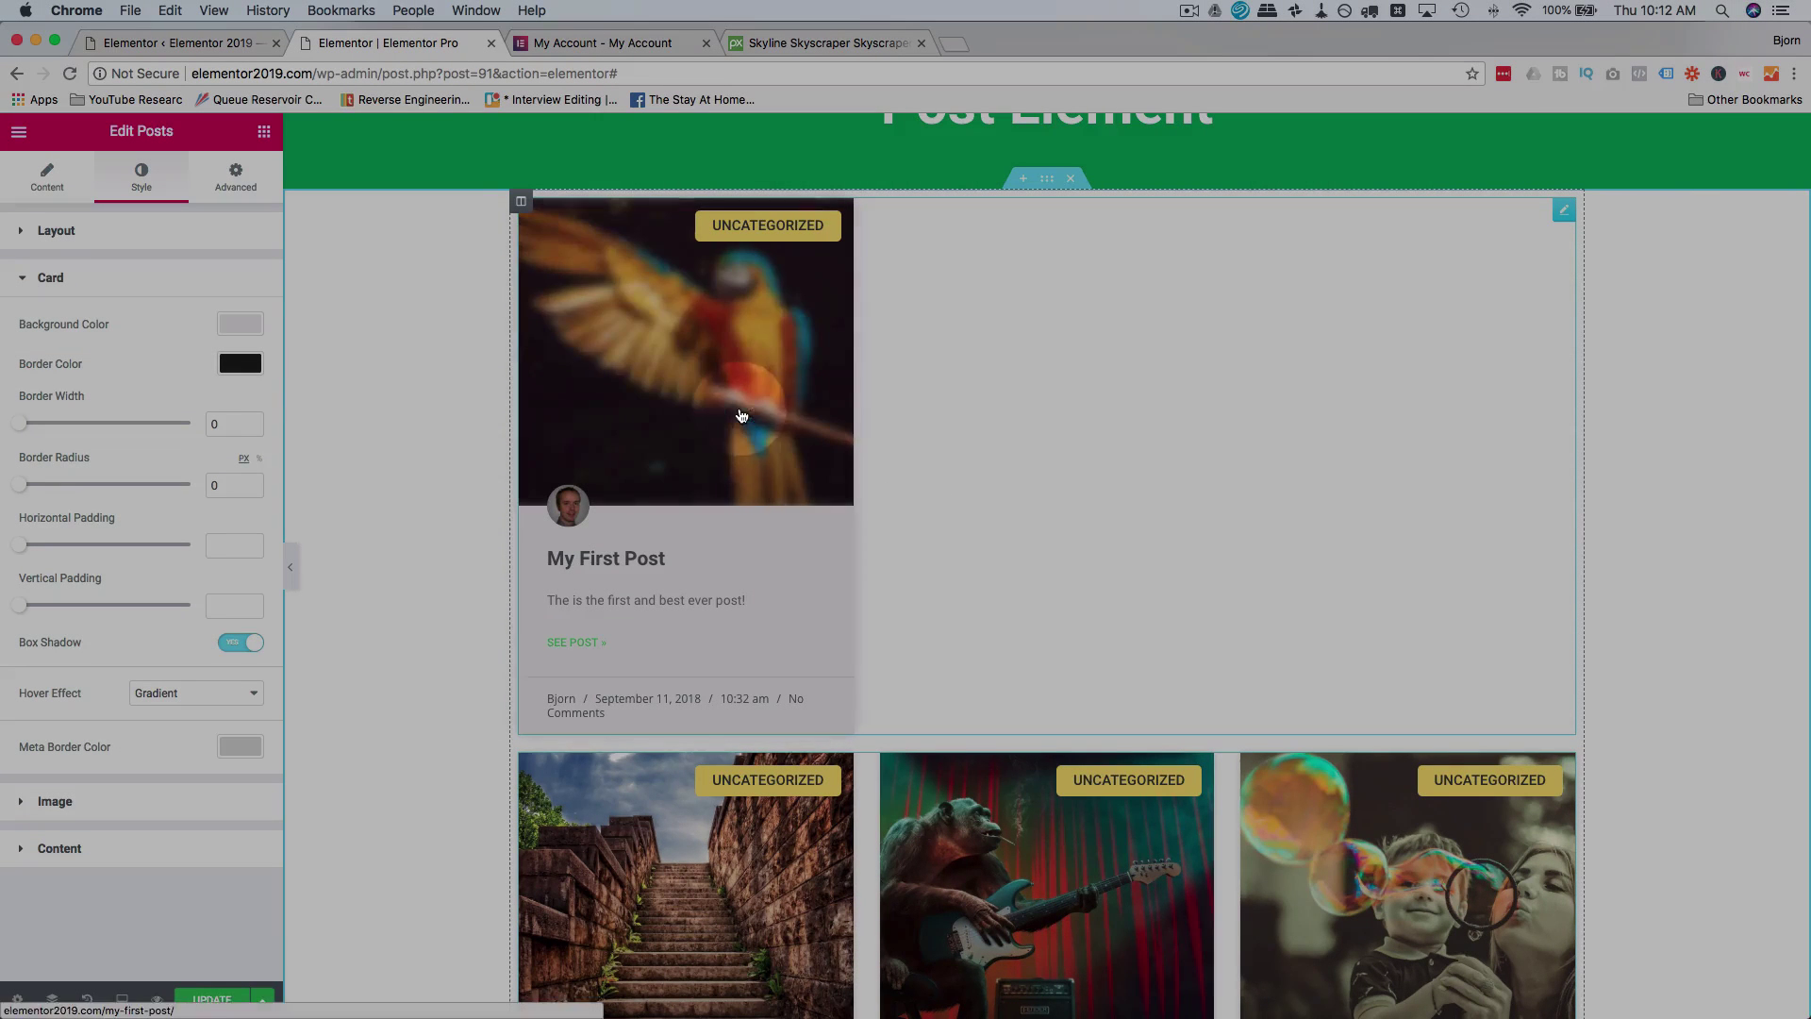
{"action": "left_click", "coordinate": [974, 574]}
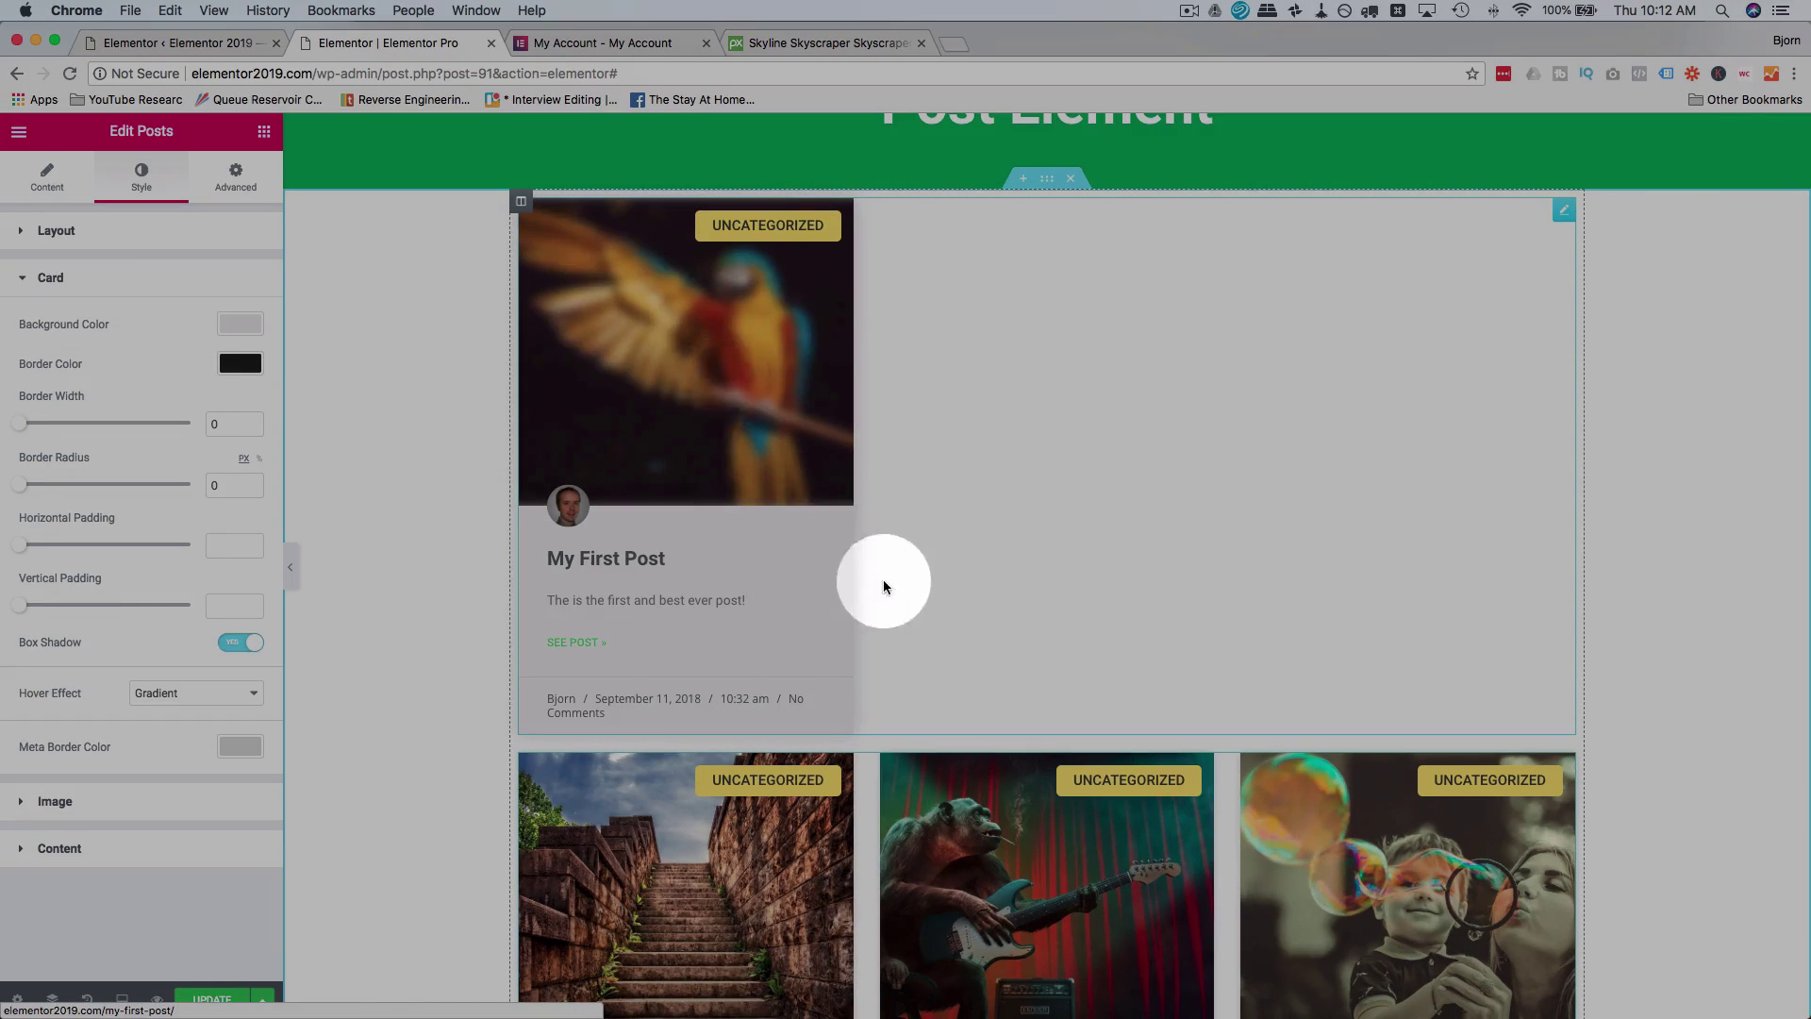
{"action": "left_click", "coordinate": [789, 573]}
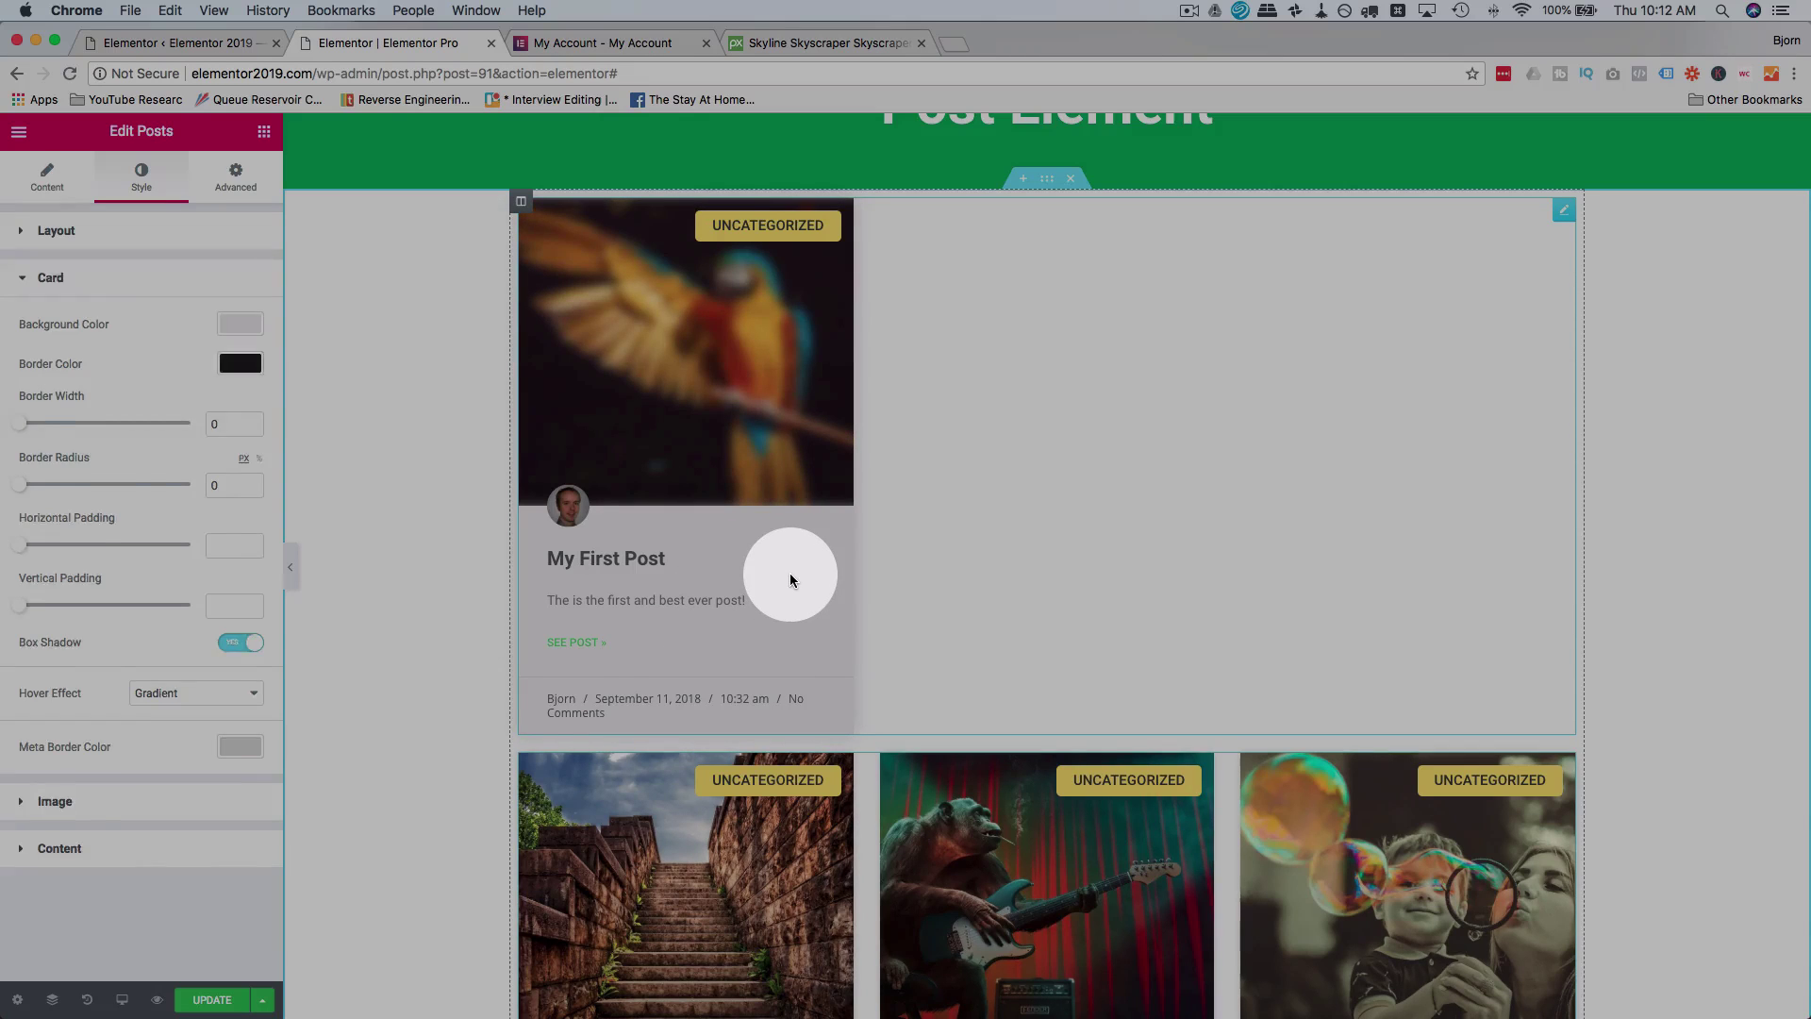
{"action": "left_click", "coordinate": [268, 355]}
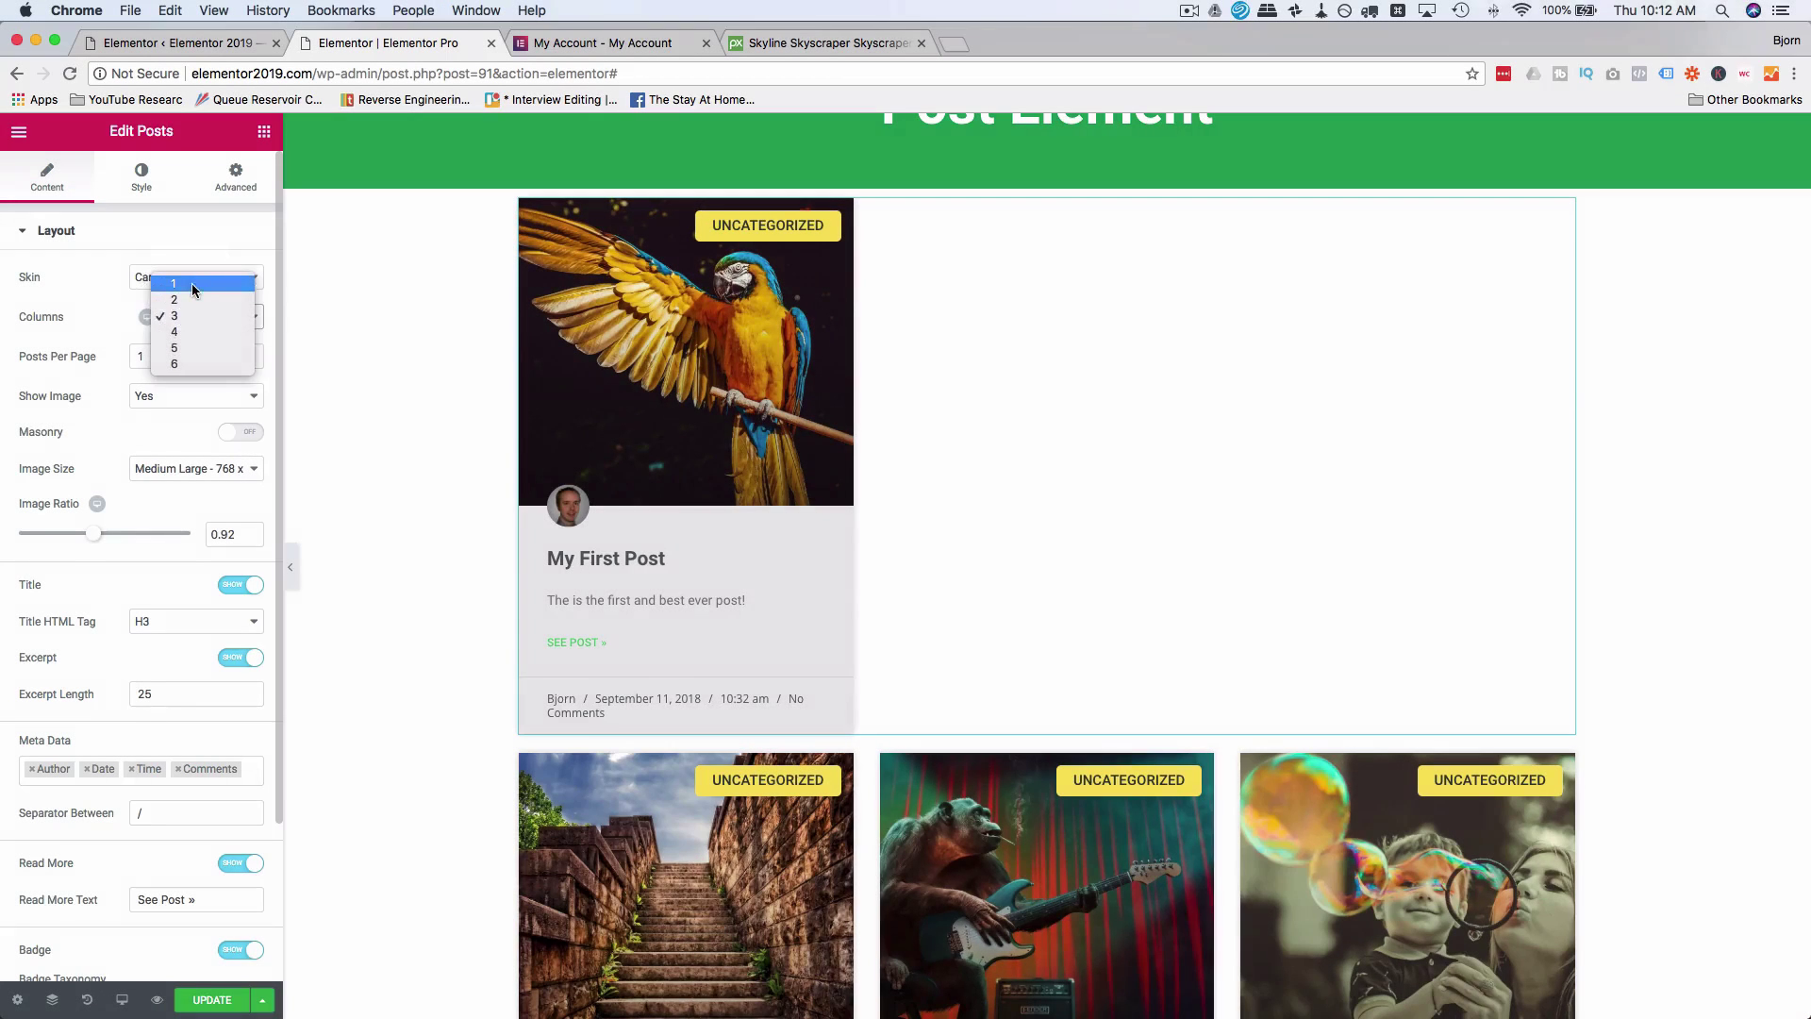
{"action": "left_click", "coordinate": [191, 283]}
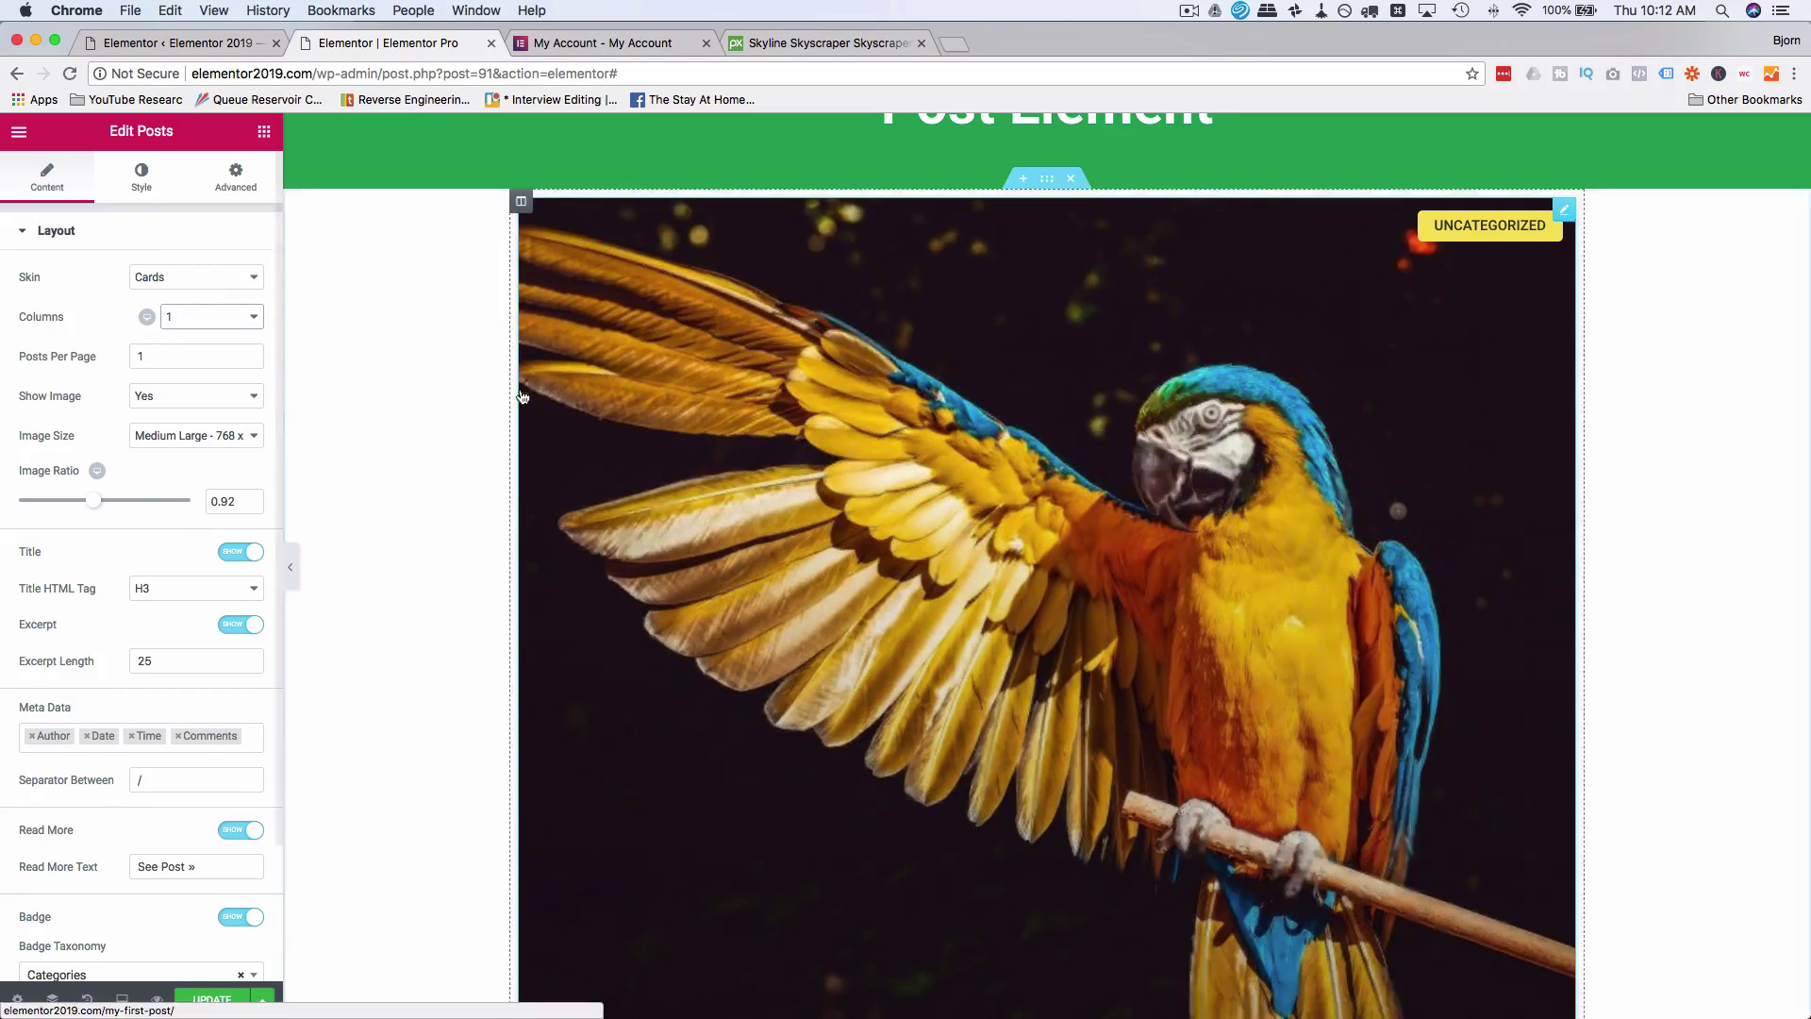
{"action": "left_click_drag", "start_coordinate": [93, 500], "coordinate": [47, 500]}
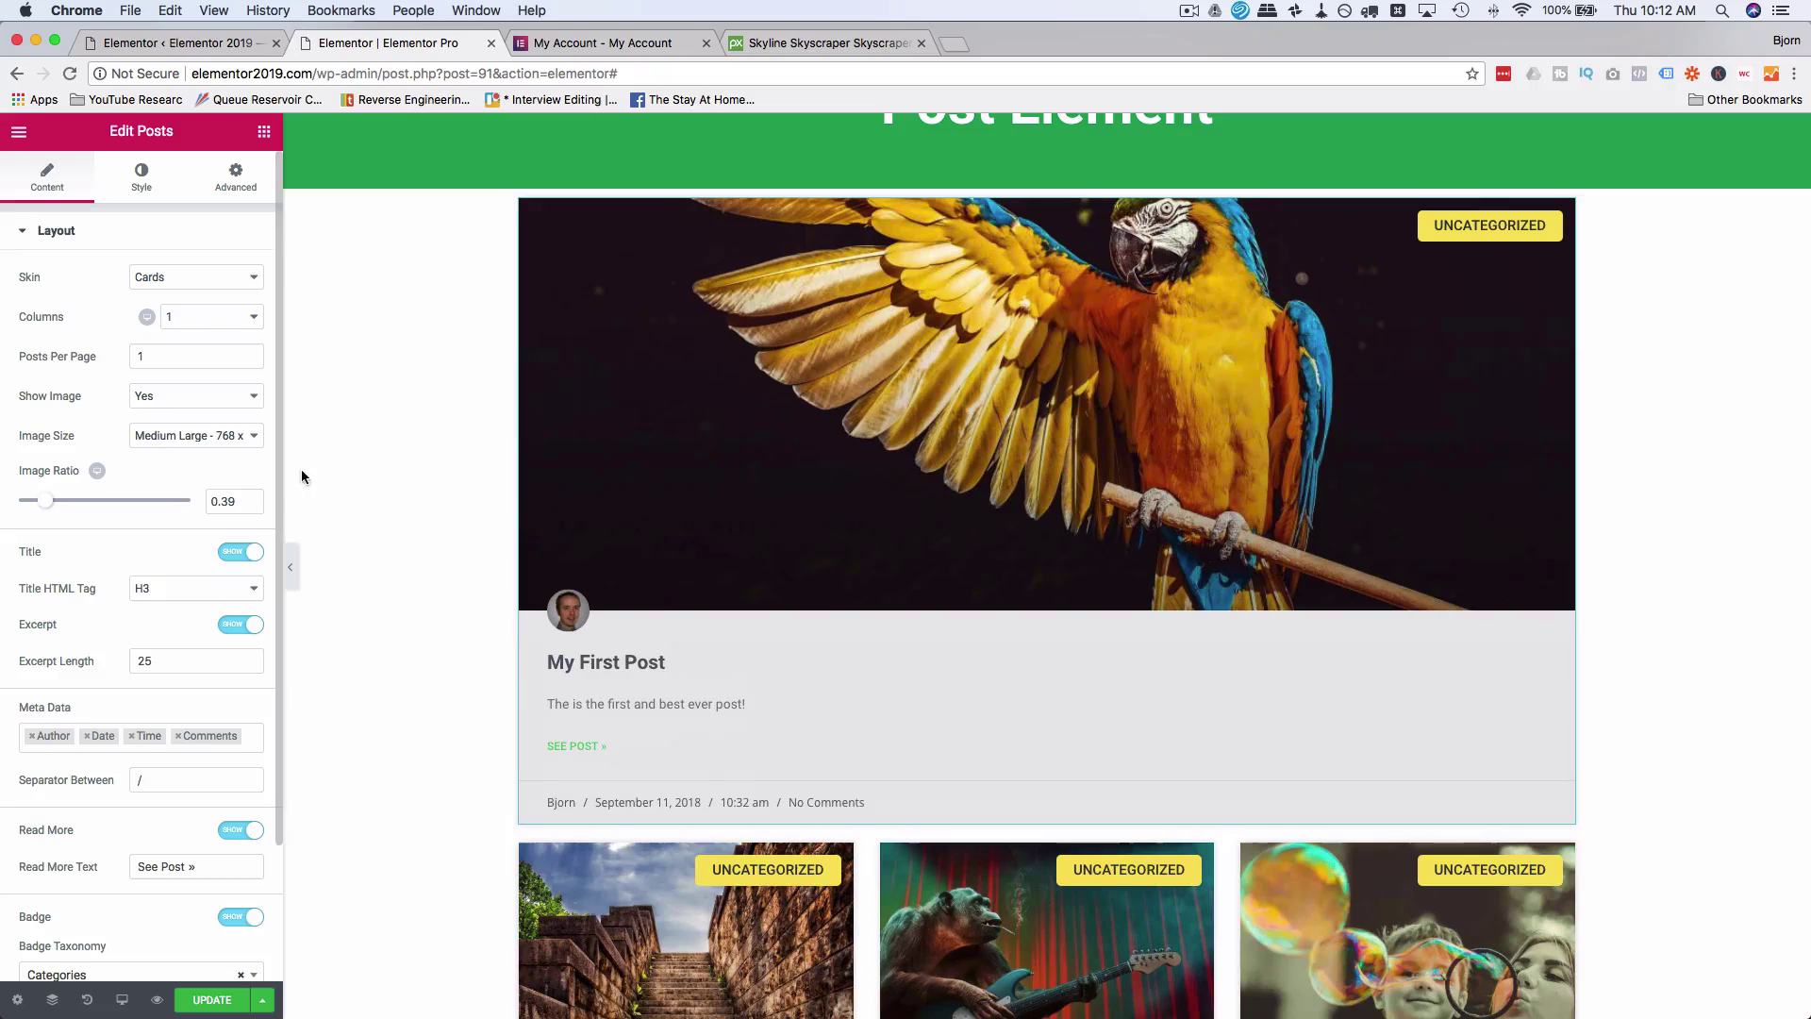
{"action": "scroll", "coordinate": [375, 481], "scroll_direction": "down", "scroll_amount": 3}
{"action": "left_click", "coordinate": [375, 481]}
{"action": "scroll", "coordinate": [375, 481], "scroll_direction": "down", "scroll_amount": 5}
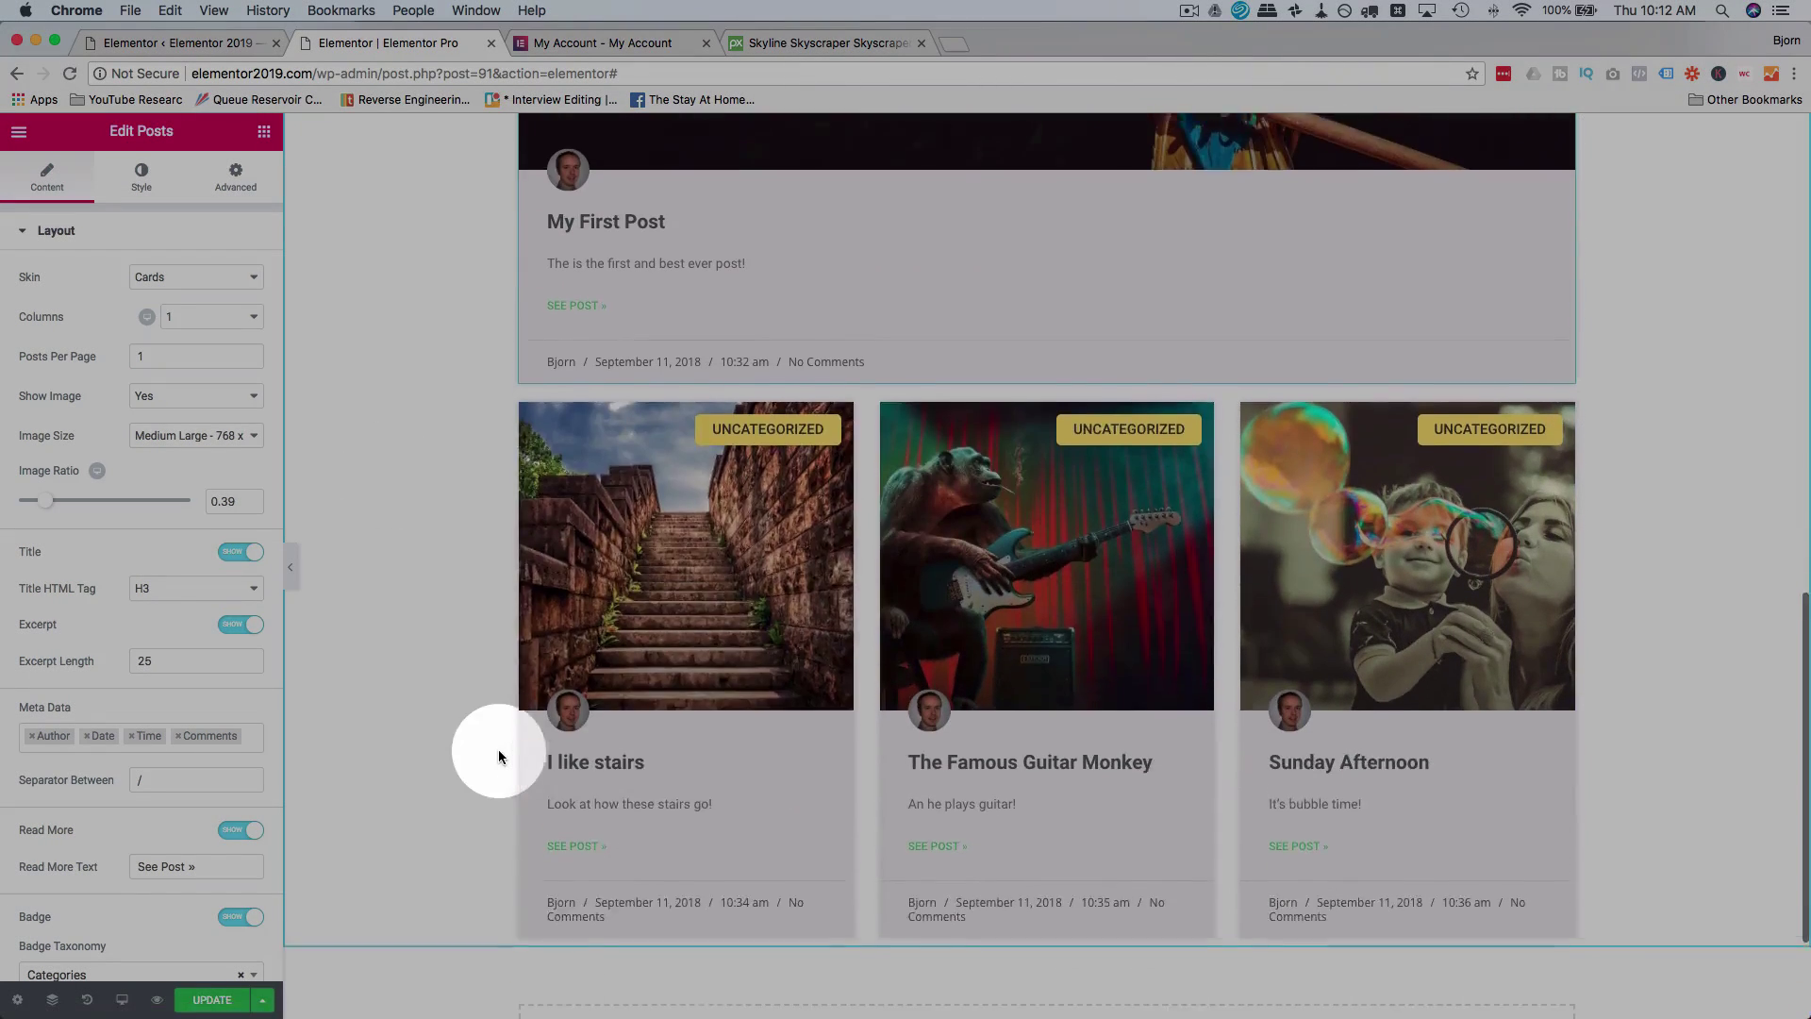
{"action": "scroll", "coordinate": [825, 791], "scroll_direction": "up", "scroll_amount": 8}
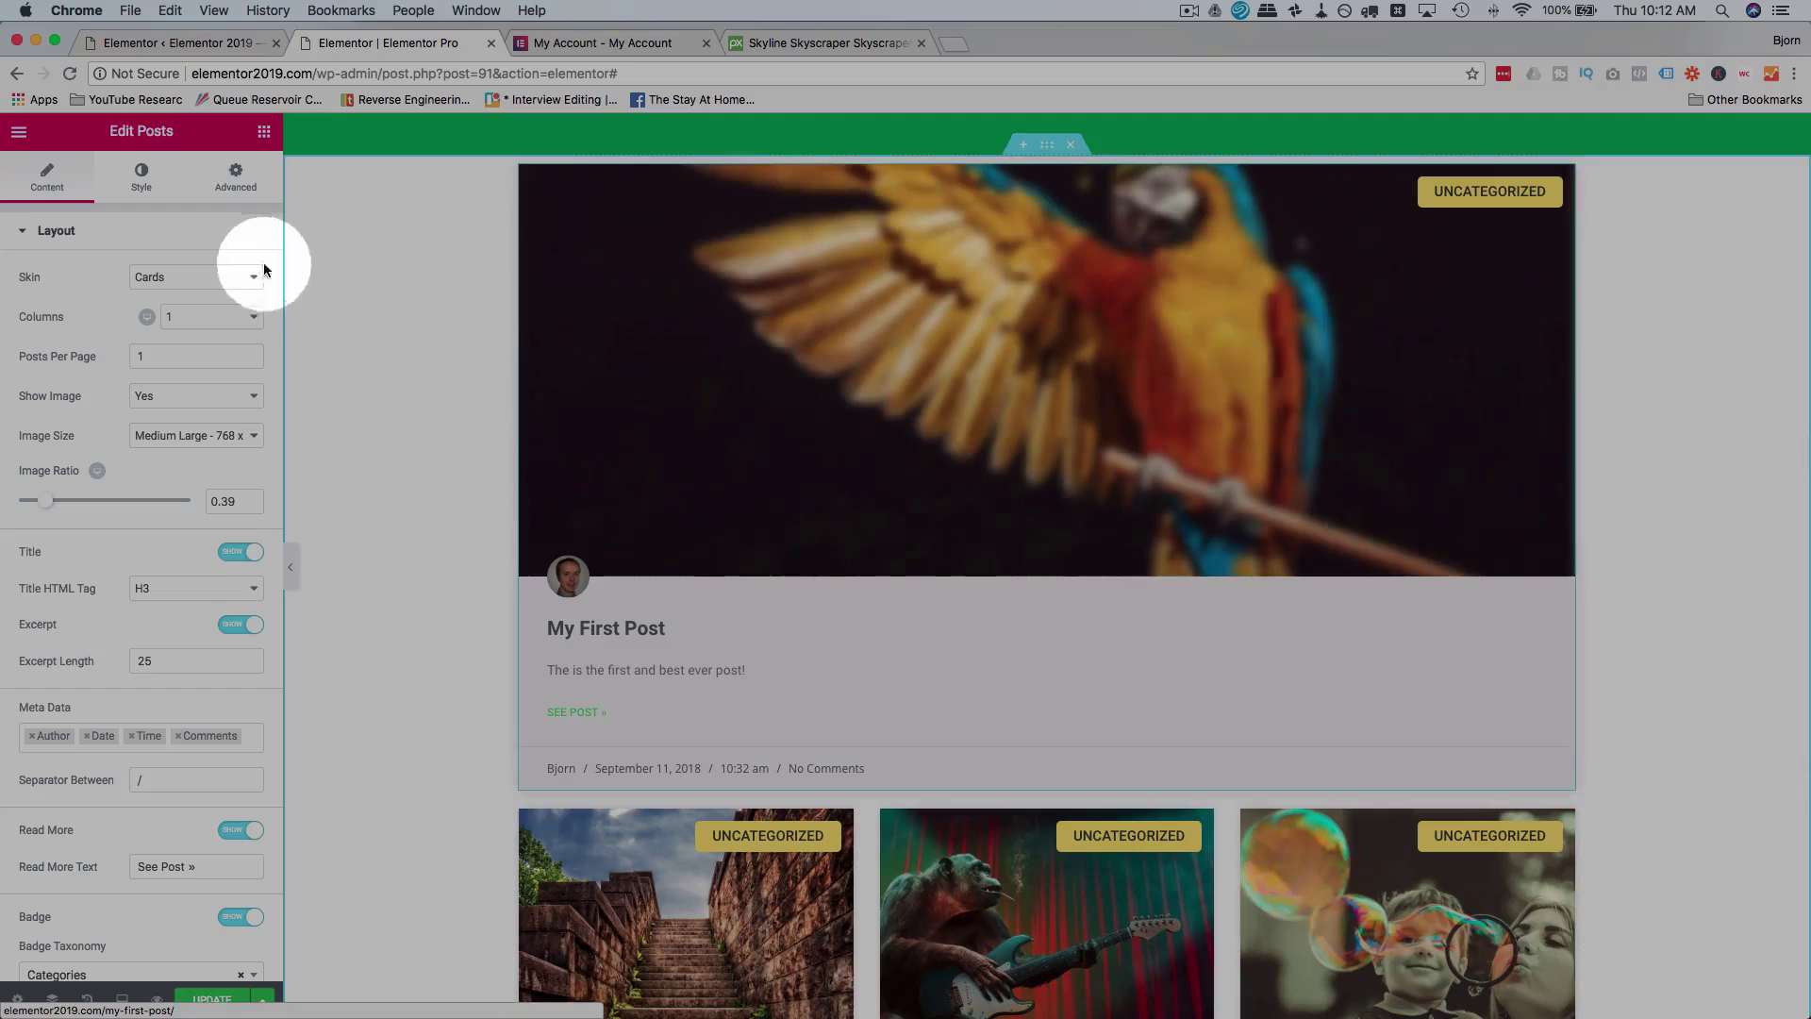
Try the sticky scrolling effect set to Top on the featured post widget, and remove it again.
{"action": "left_click", "coordinate": [237, 176]}
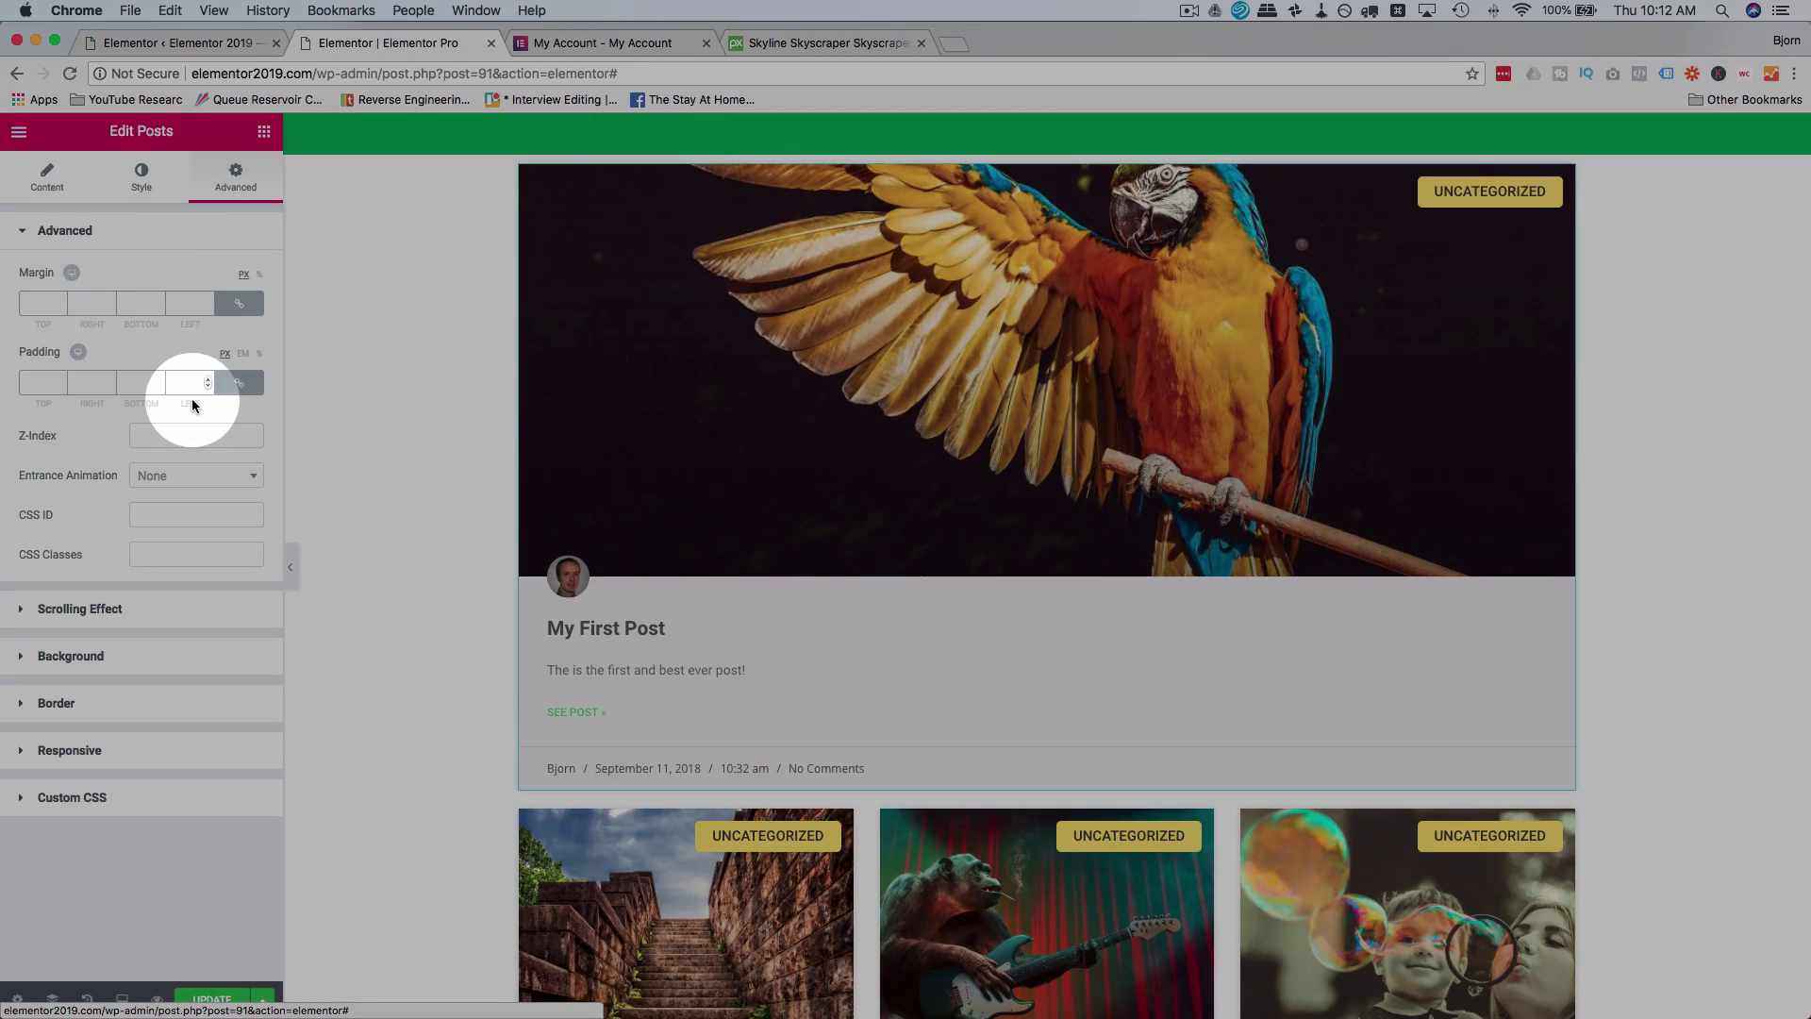
{"action": "left_click", "coordinate": [19, 615]}
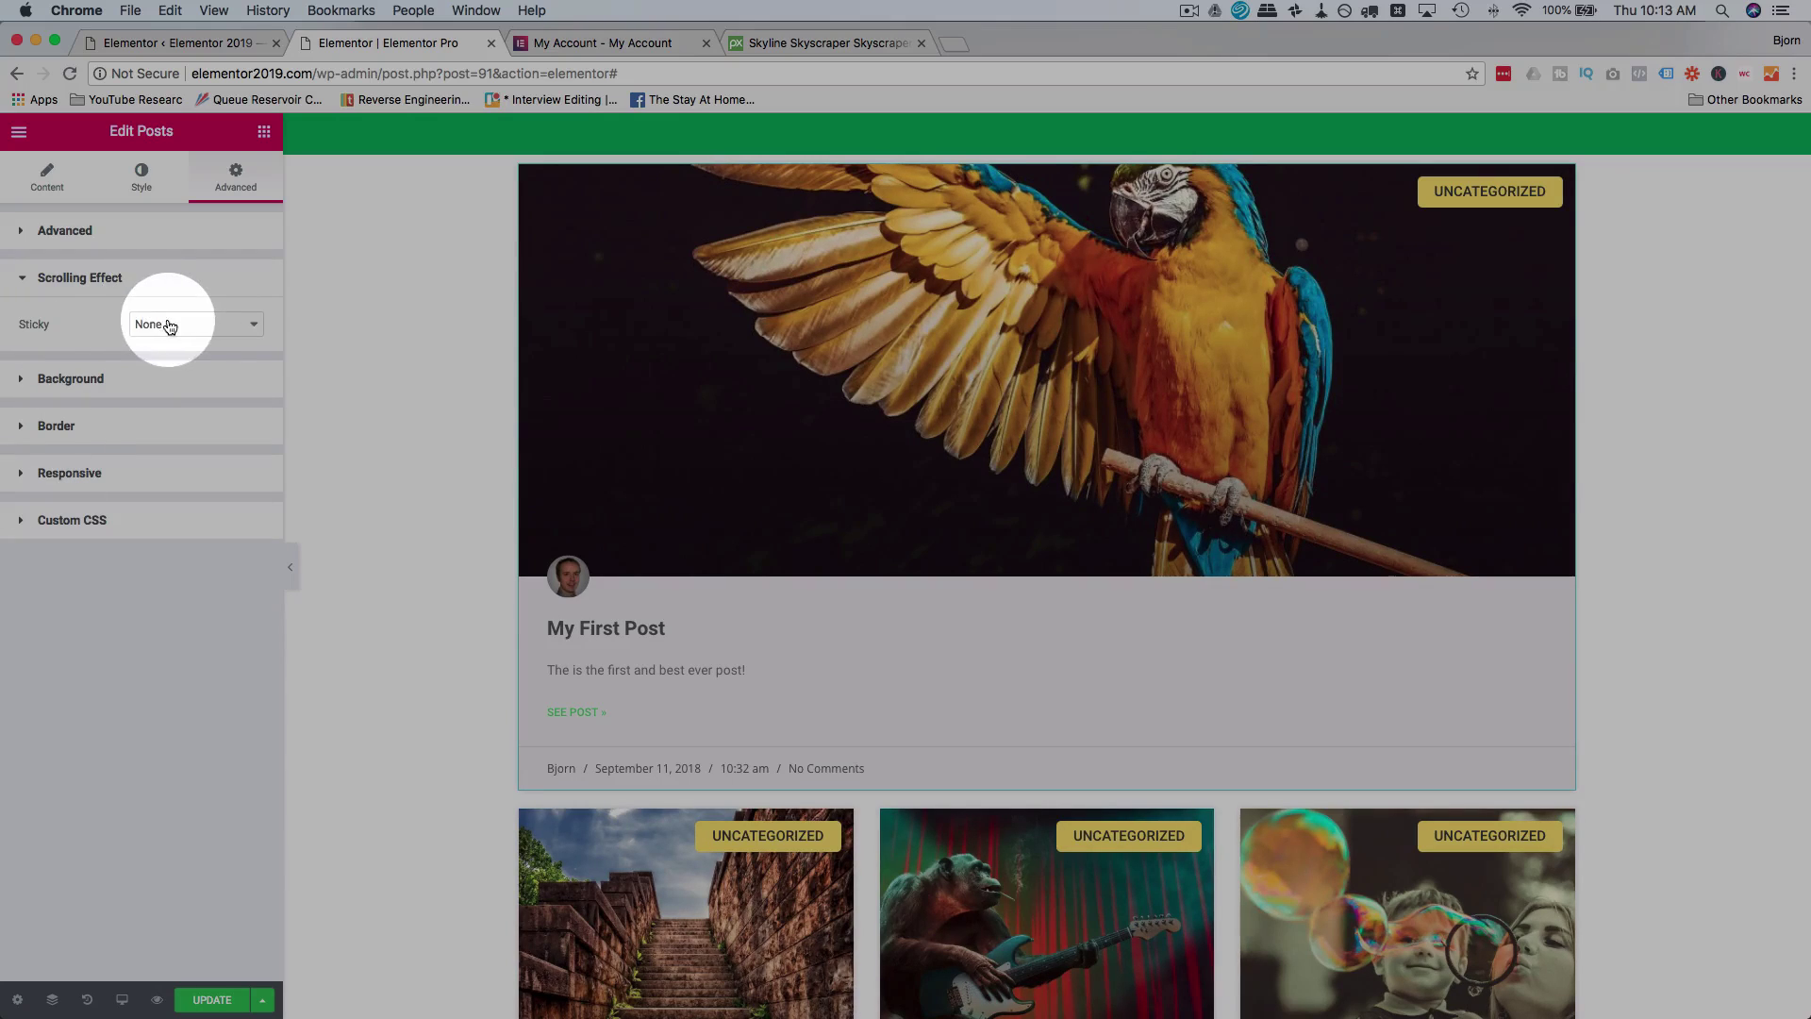
{"action": "left_click", "coordinate": [461, 364]}
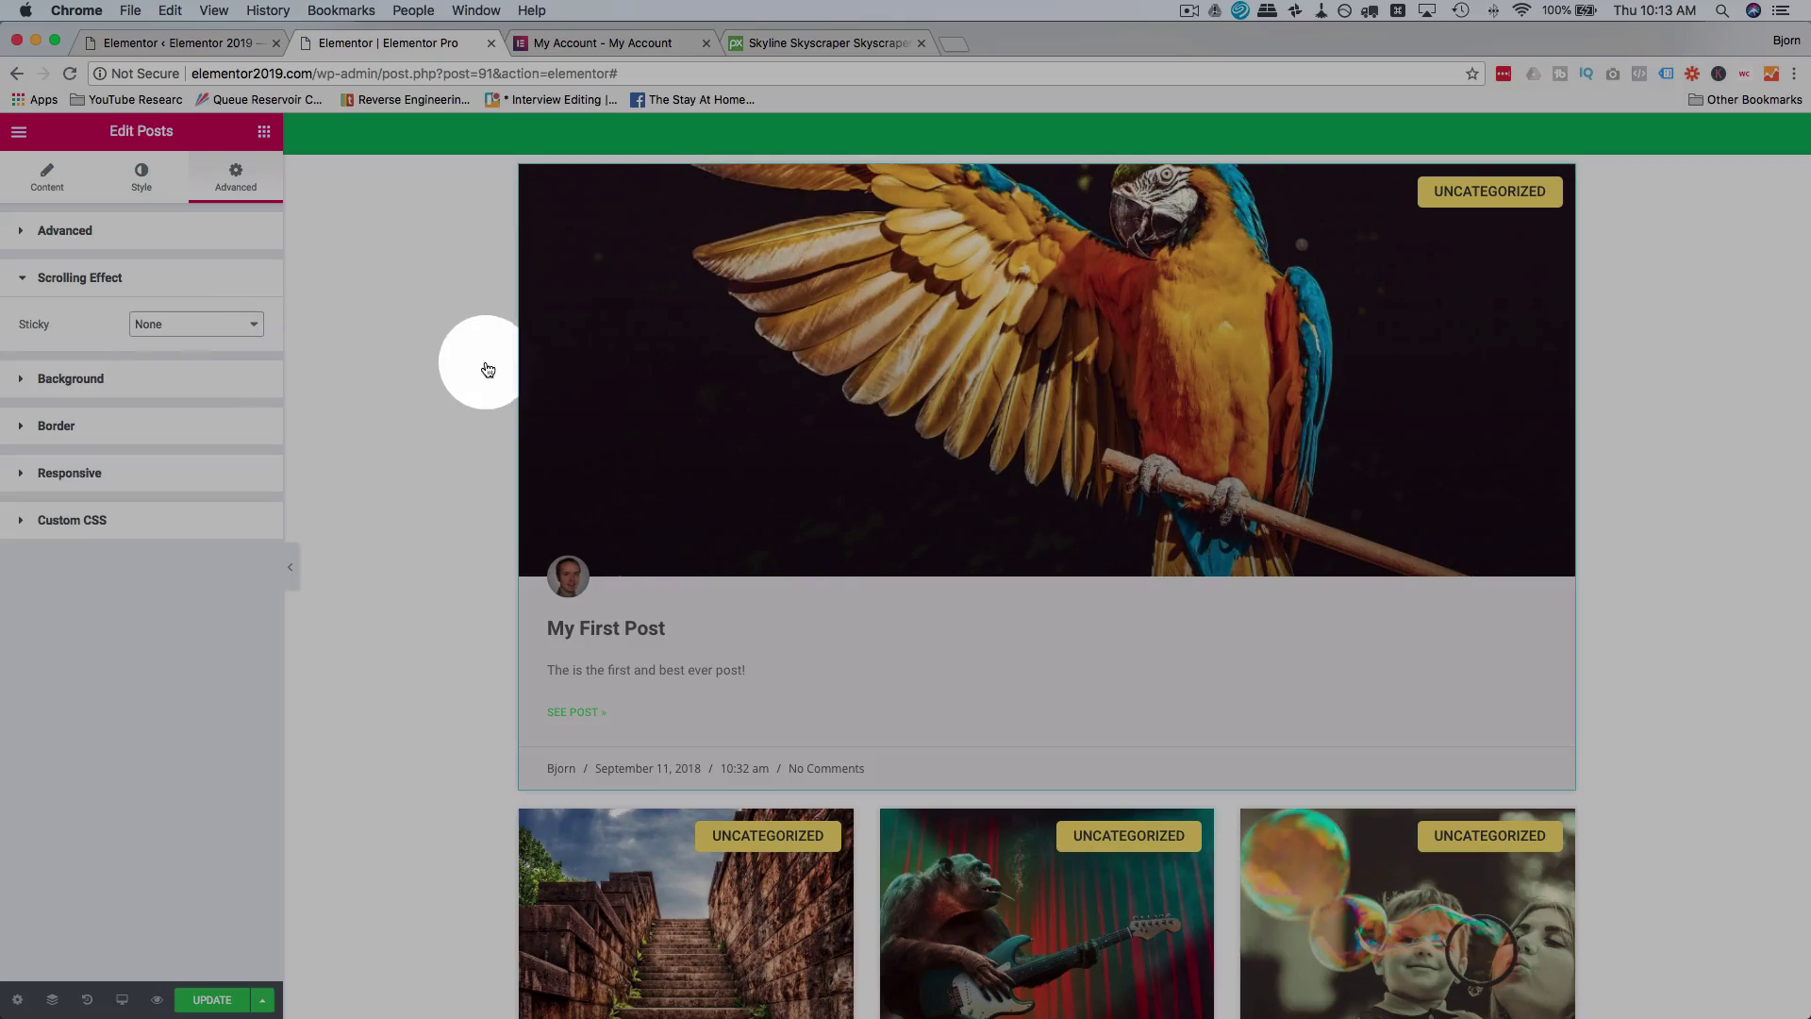
{"action": "key", "text": "Down"}
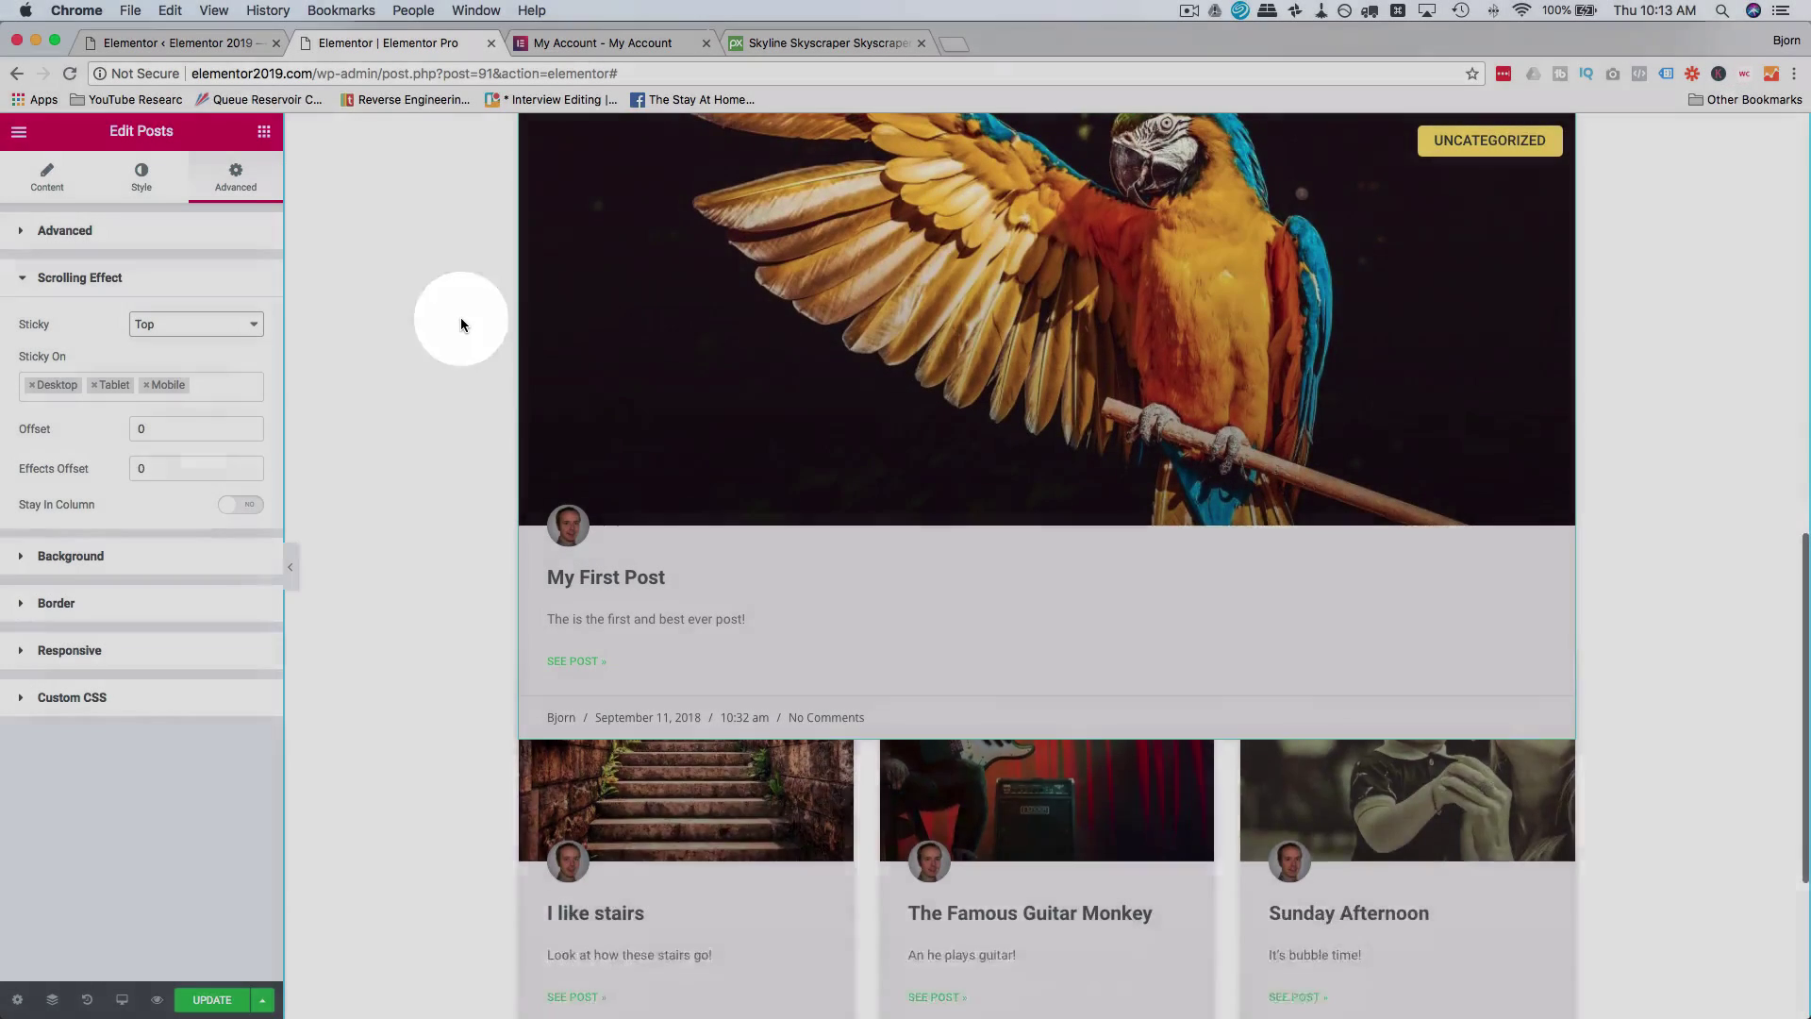
{"action": "left_click", "coordinate": [460, 324]}
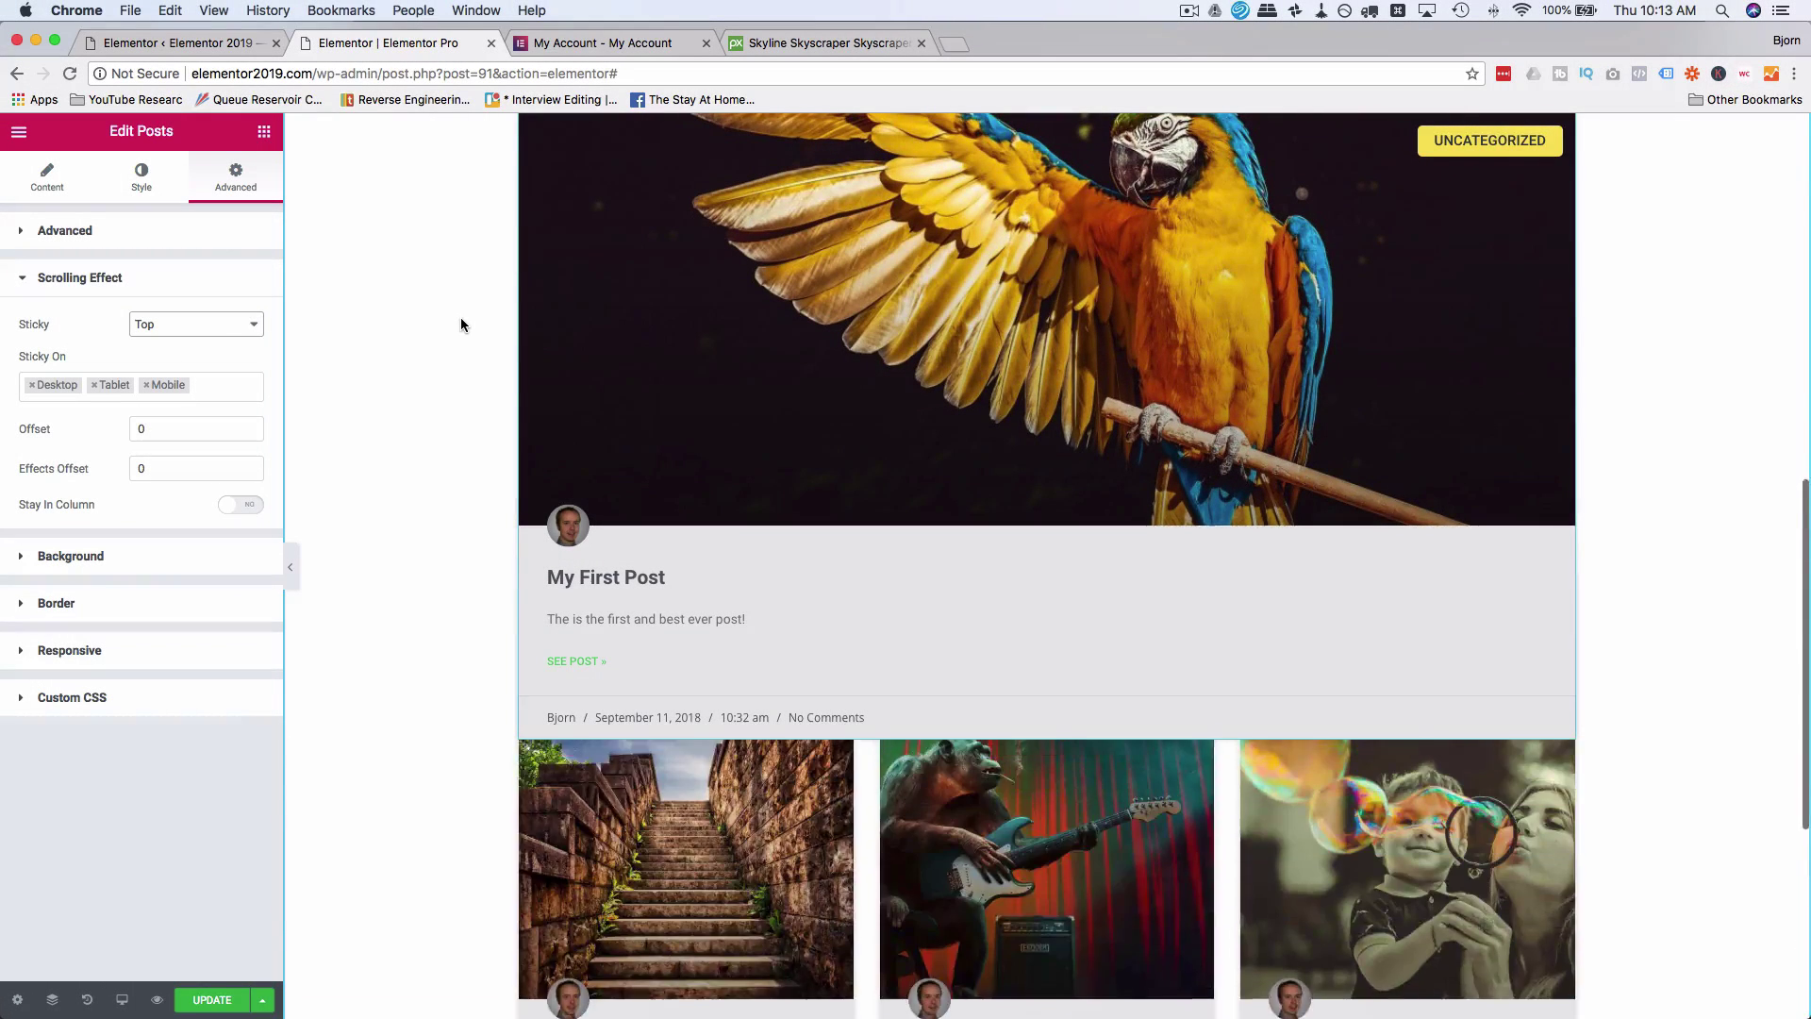
{"action": "scroll", "coordinate": [461, 323], "scroll_direction": "down", "scroll_amount": 3}
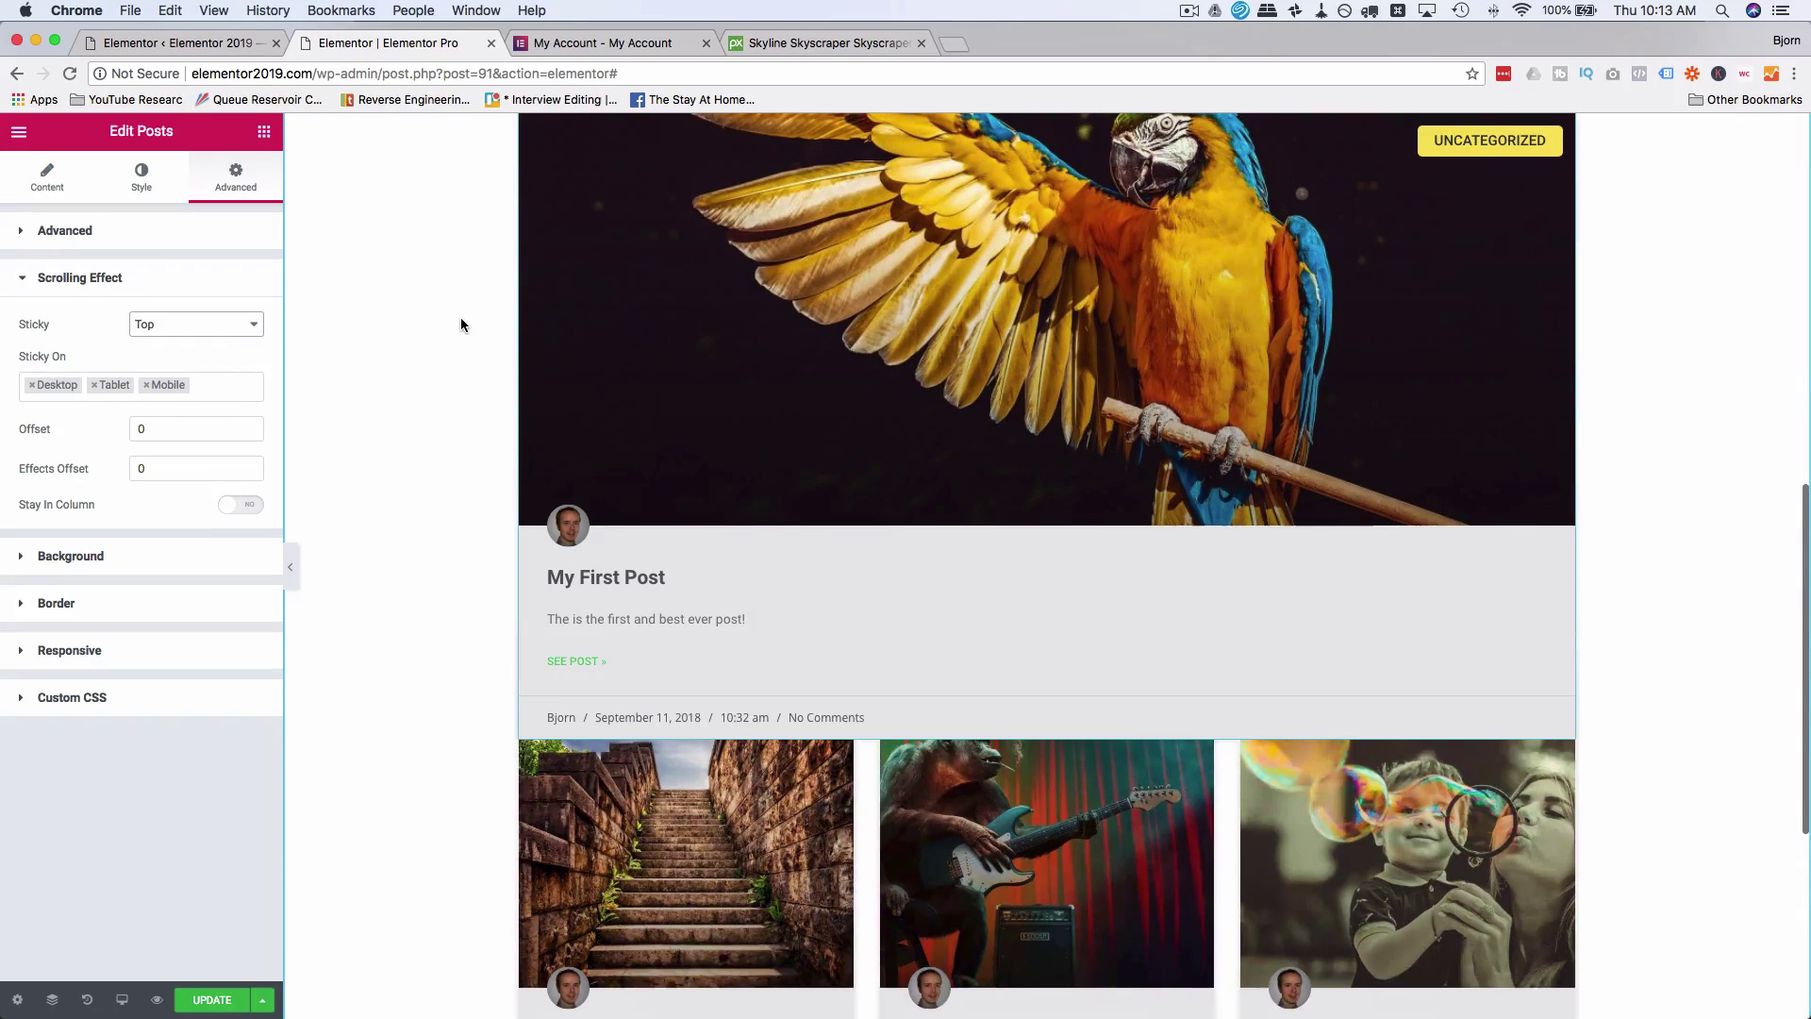
{"action": "left_click", "coordinate": [235, 332]}
{"action": "left_click", "coordinate": [184, 309]}
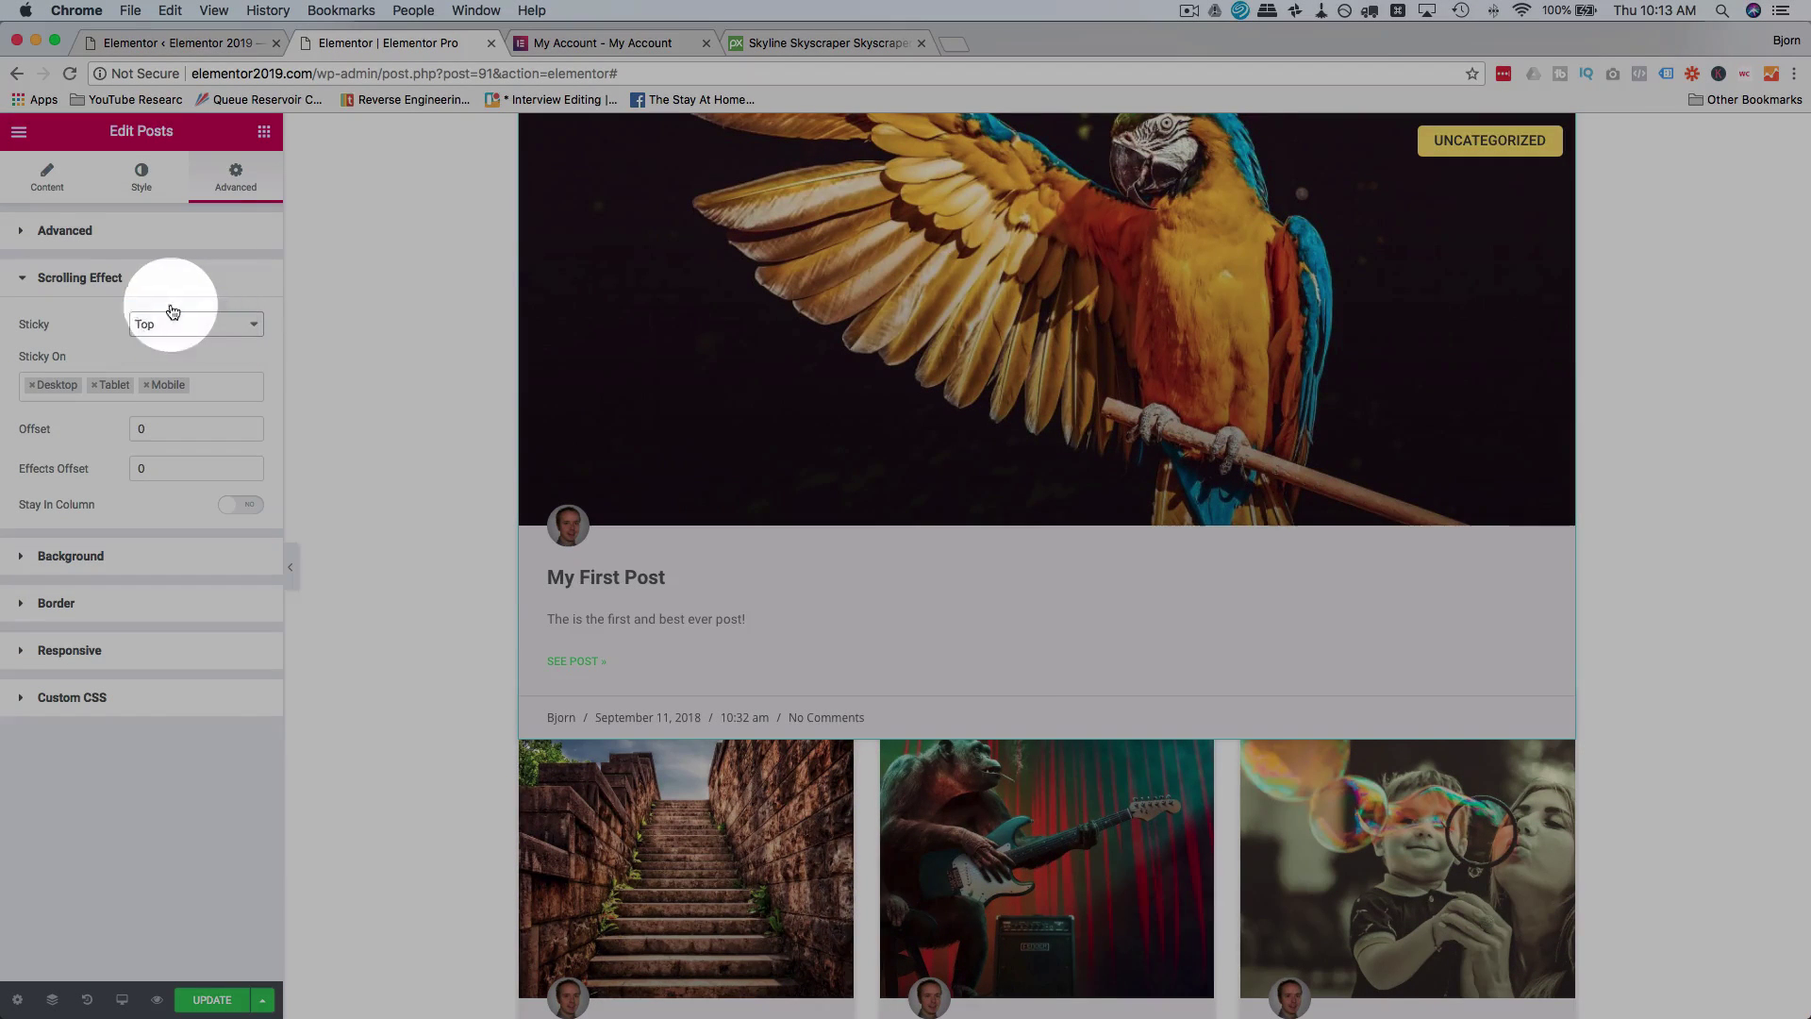
Look through the background, border and responsive settings of the featured post widget.
{"action": "left_click", "coordinate": [23, 282]}
{"action": "left_click", "coordinate": [18, 330]}
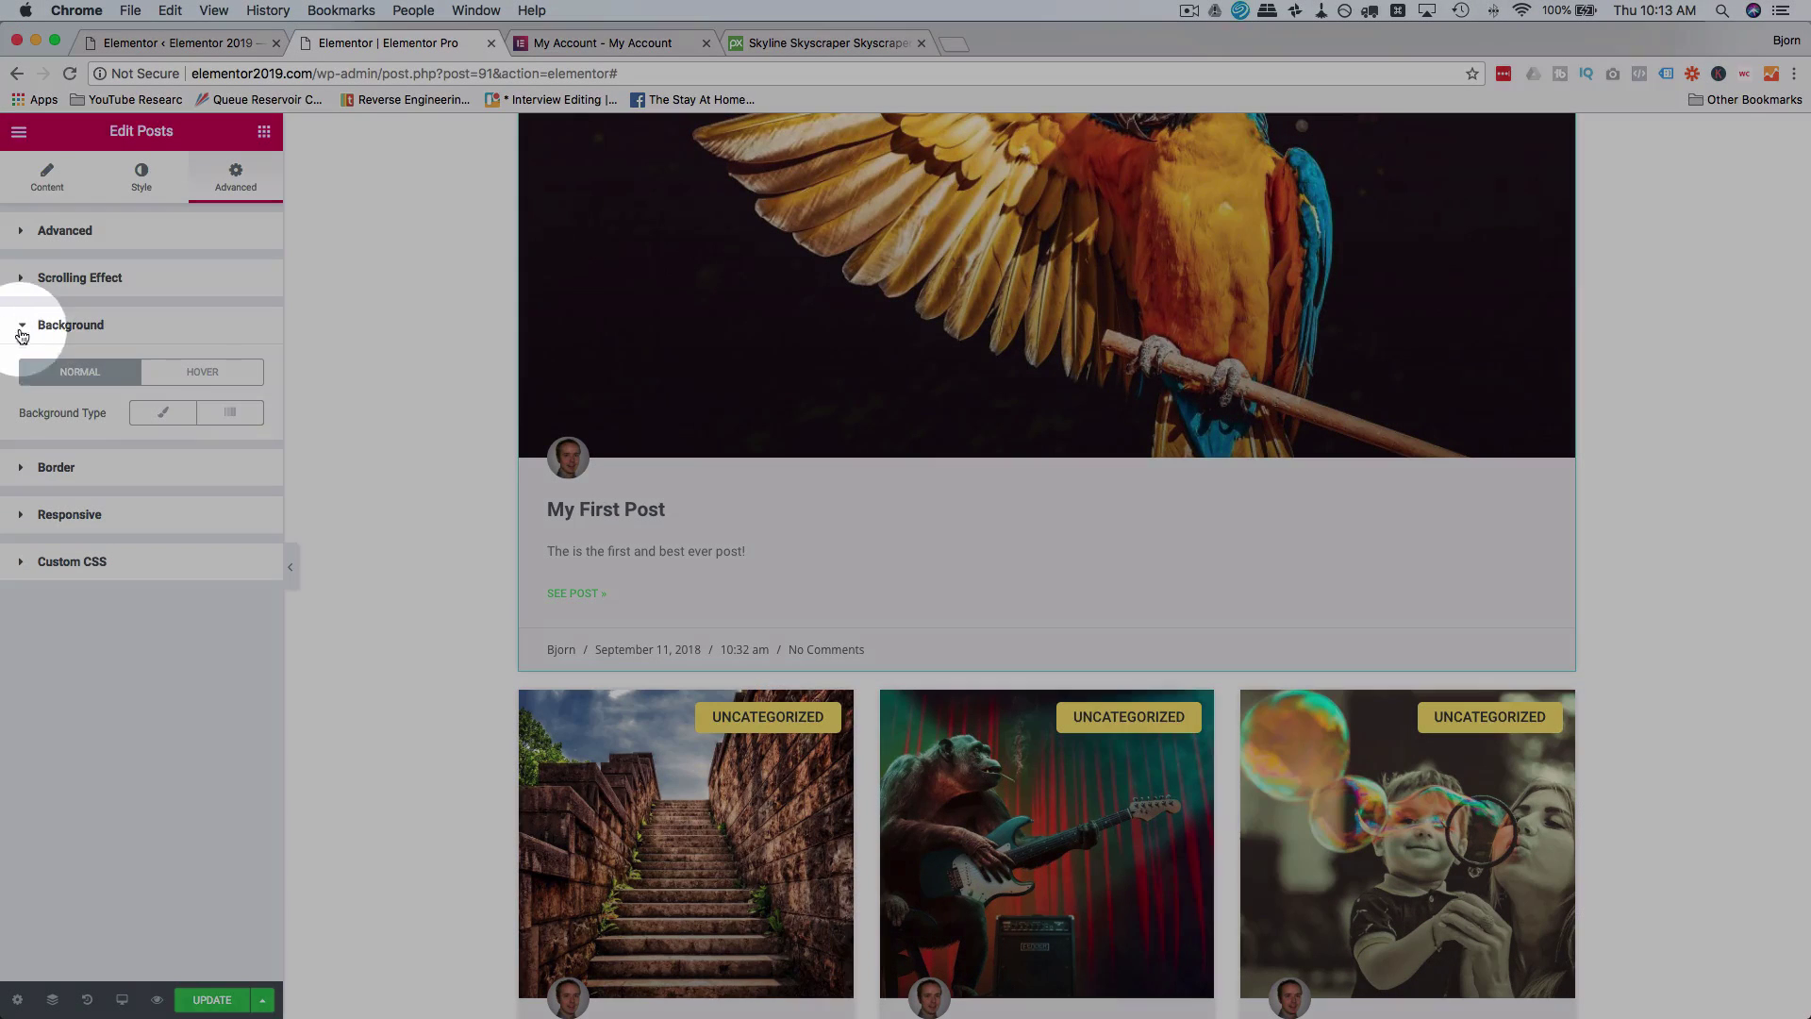
{"action": "left_click", "coordinate": [22, 332]}
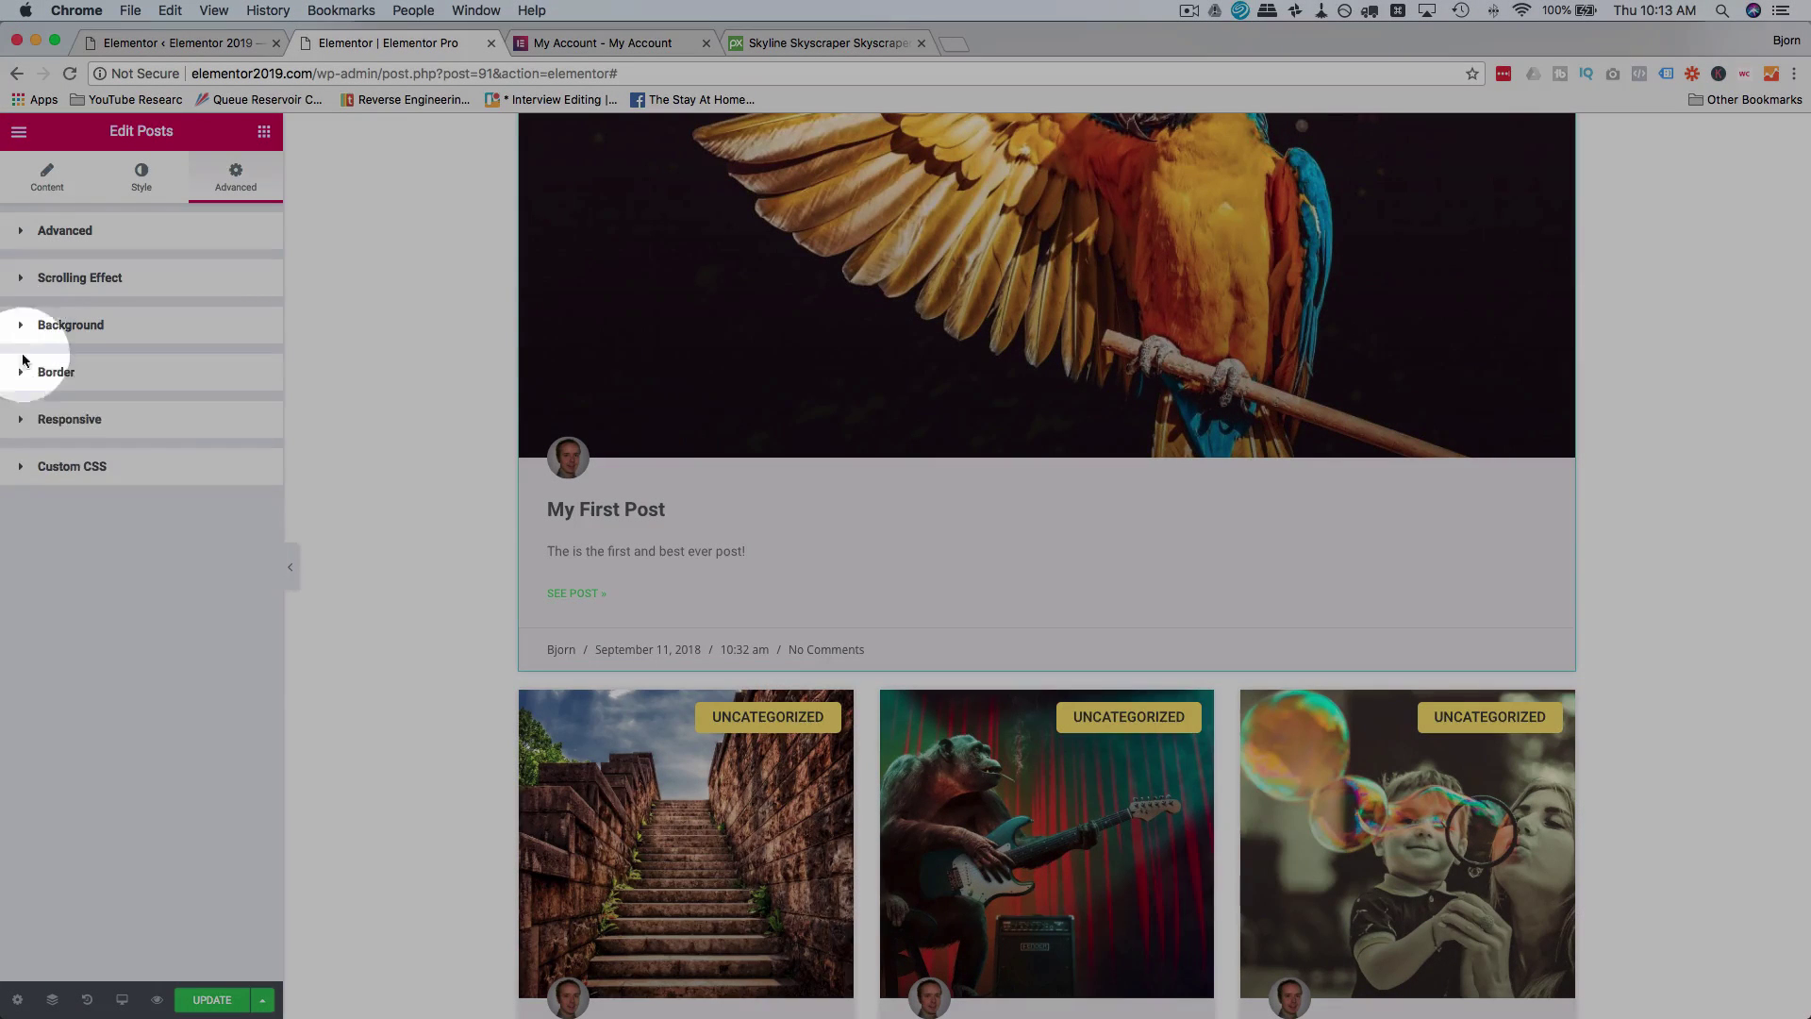
{"action": "left_click", "coordinate": [24, 375]}
{"action": "left_click", "coordinate": [26, 373]}
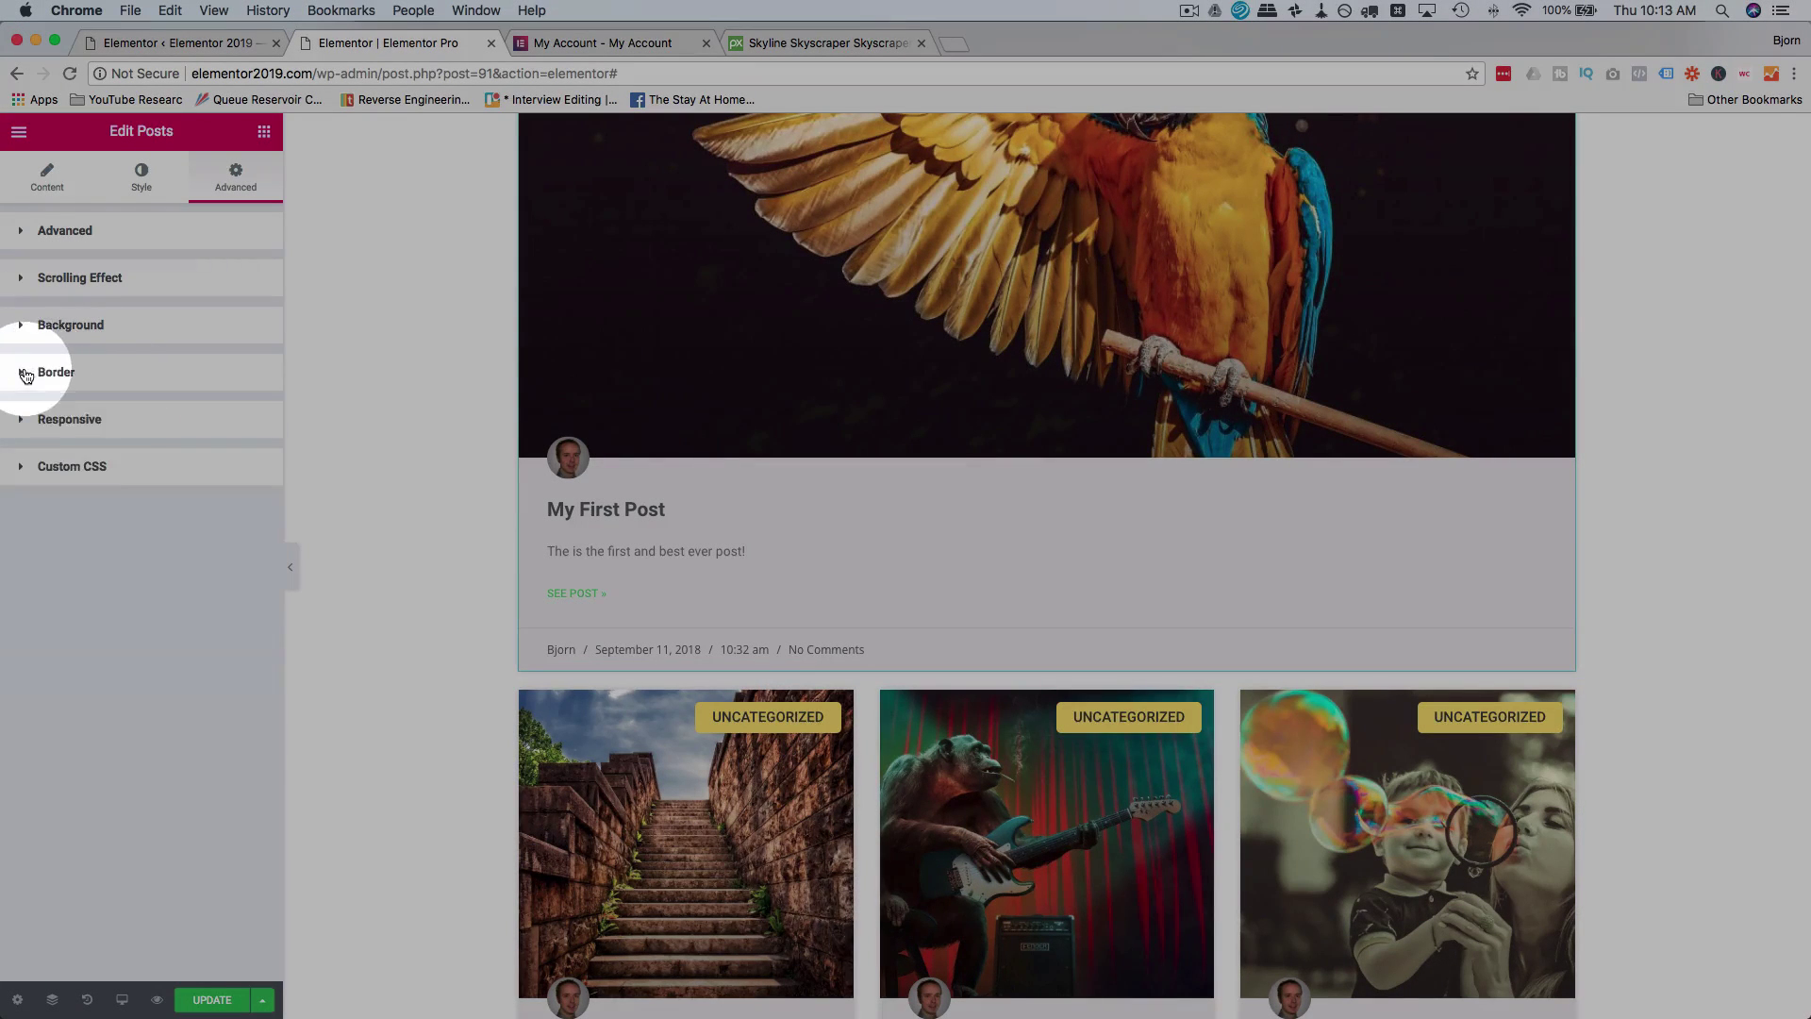
{"action": "left_click", "coordinate": [25, 424]}
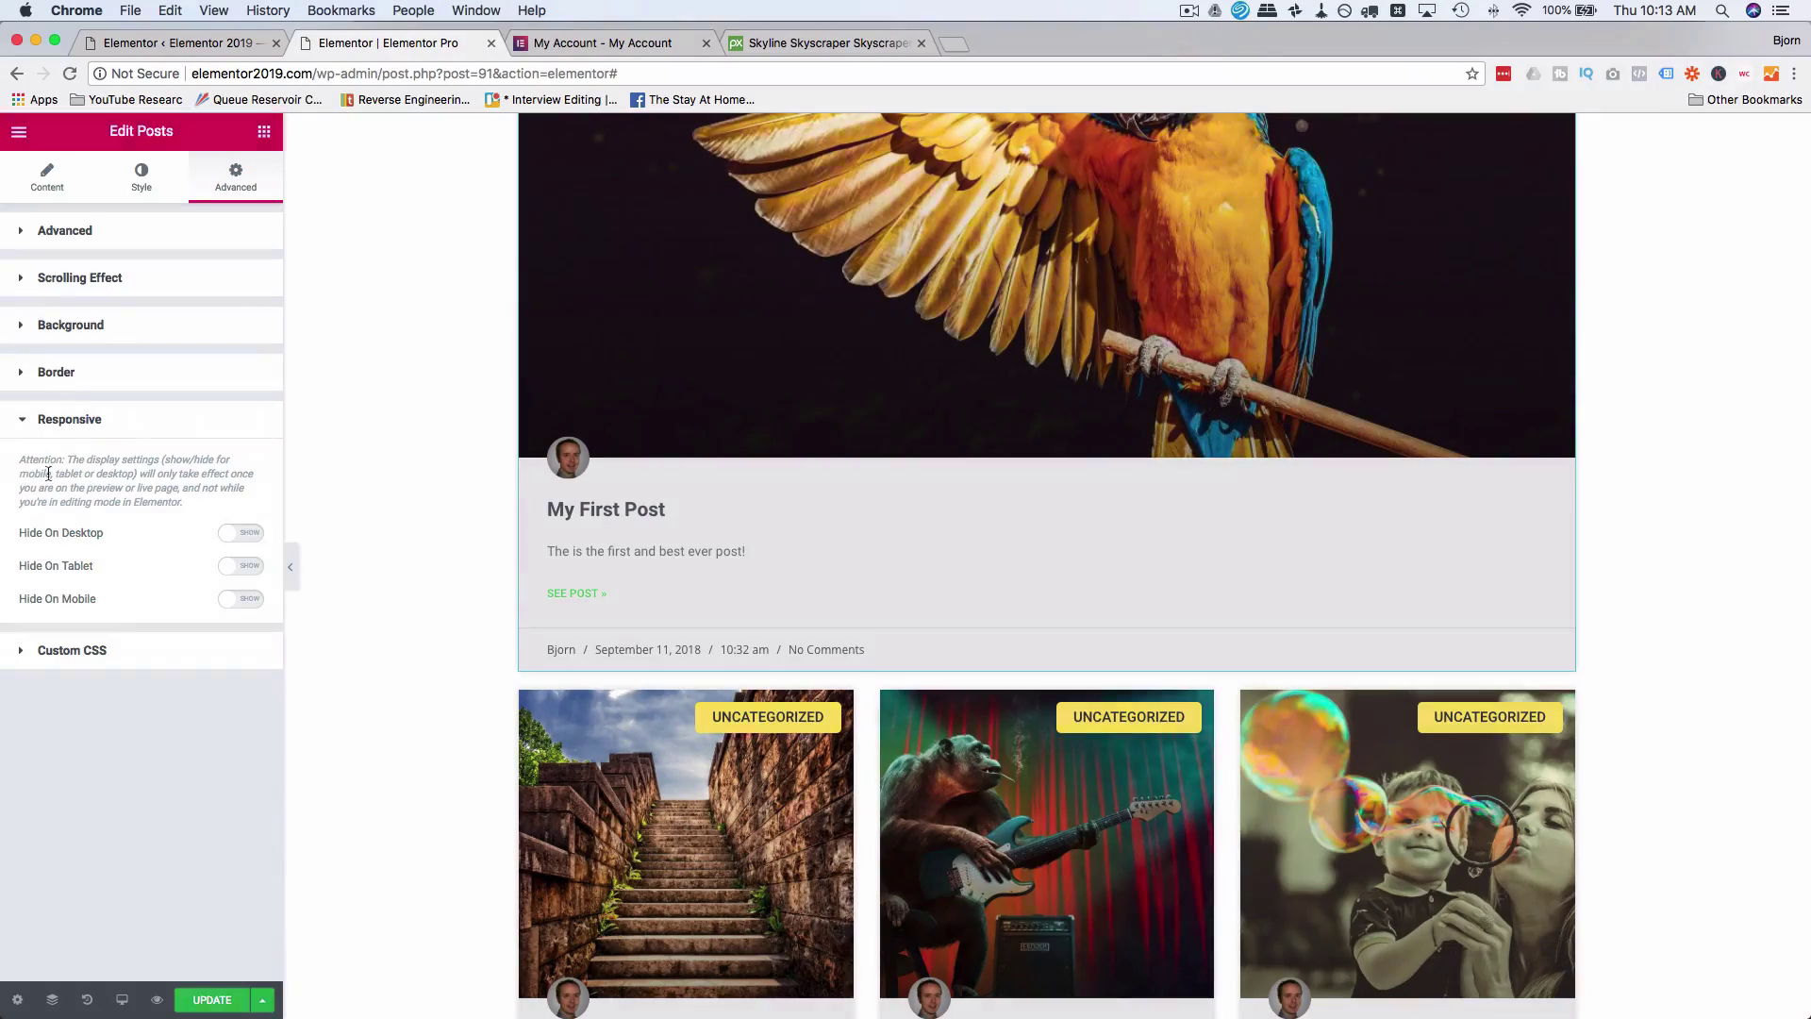
{"action": "left_click", "coordinate": [24, 423]}
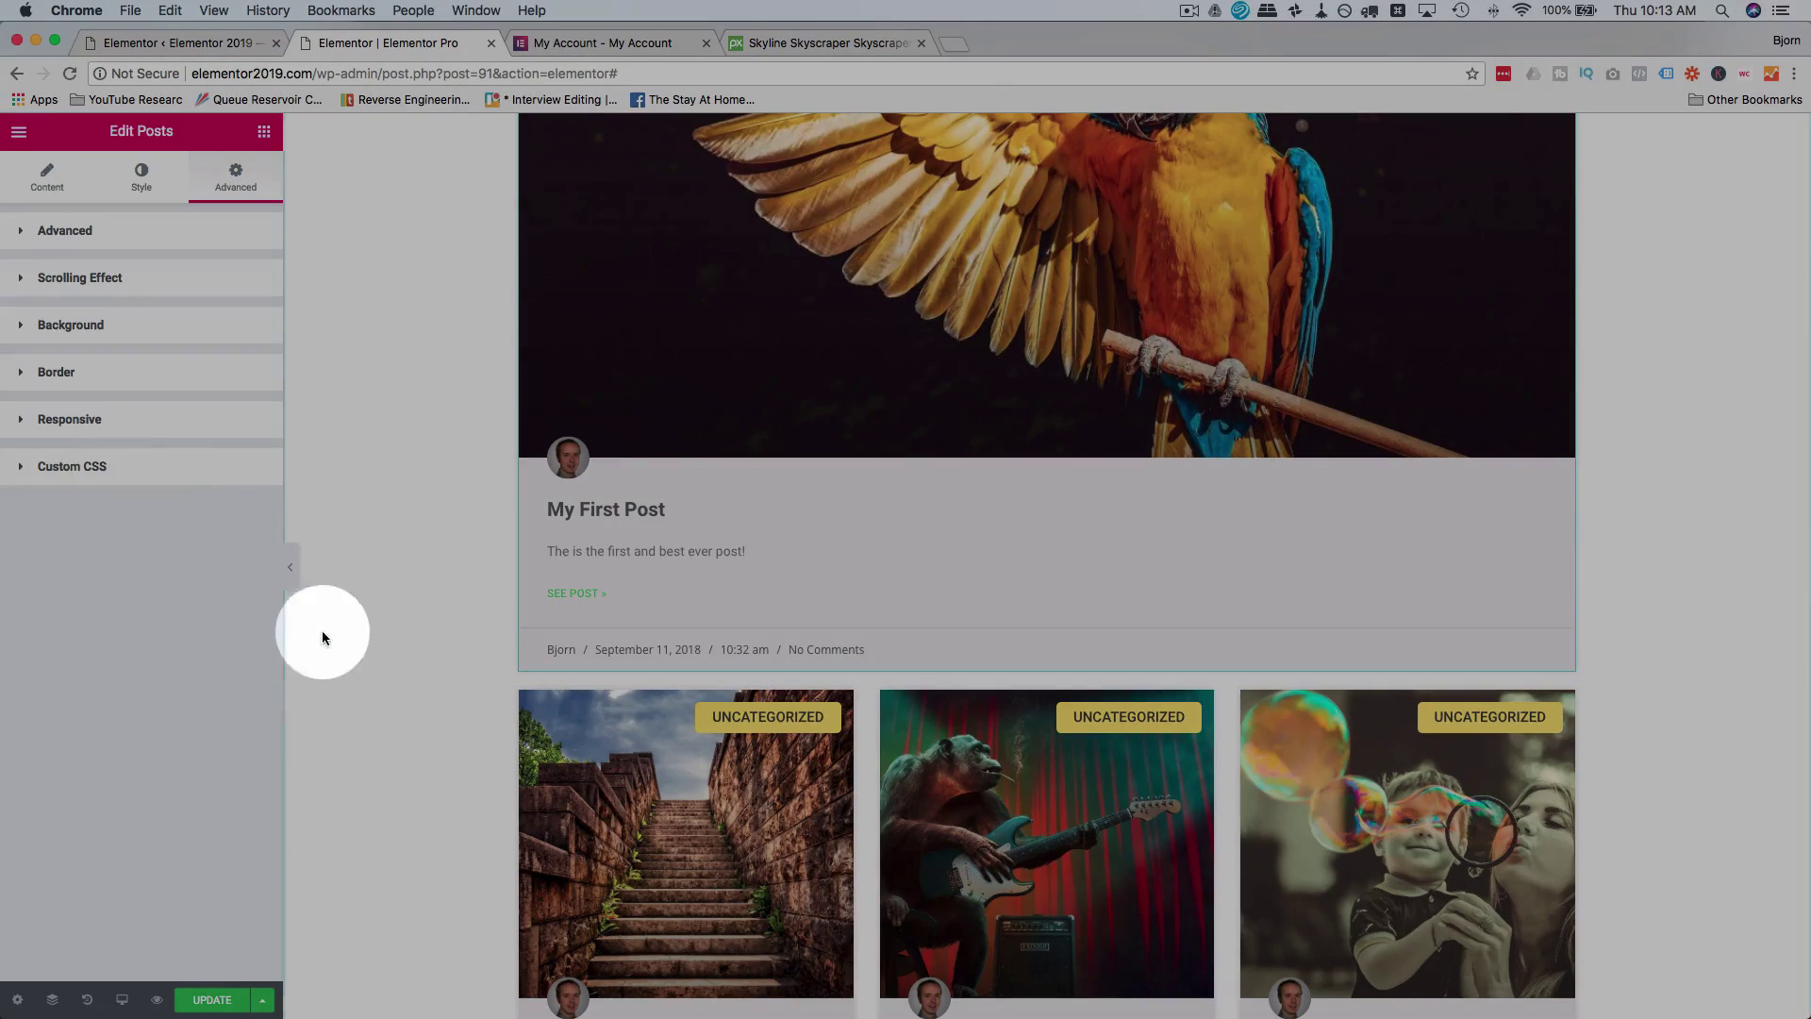
In the 768px tablet preview, set the featured post widget to 1 column with an image ratio of 0.42.
{"action": "scroll", "coordinate": [467, 623], "scroll_direction": "up", "scroll_amount": 3}
{"action": "left_click", "coordinate": [120, 1000]}
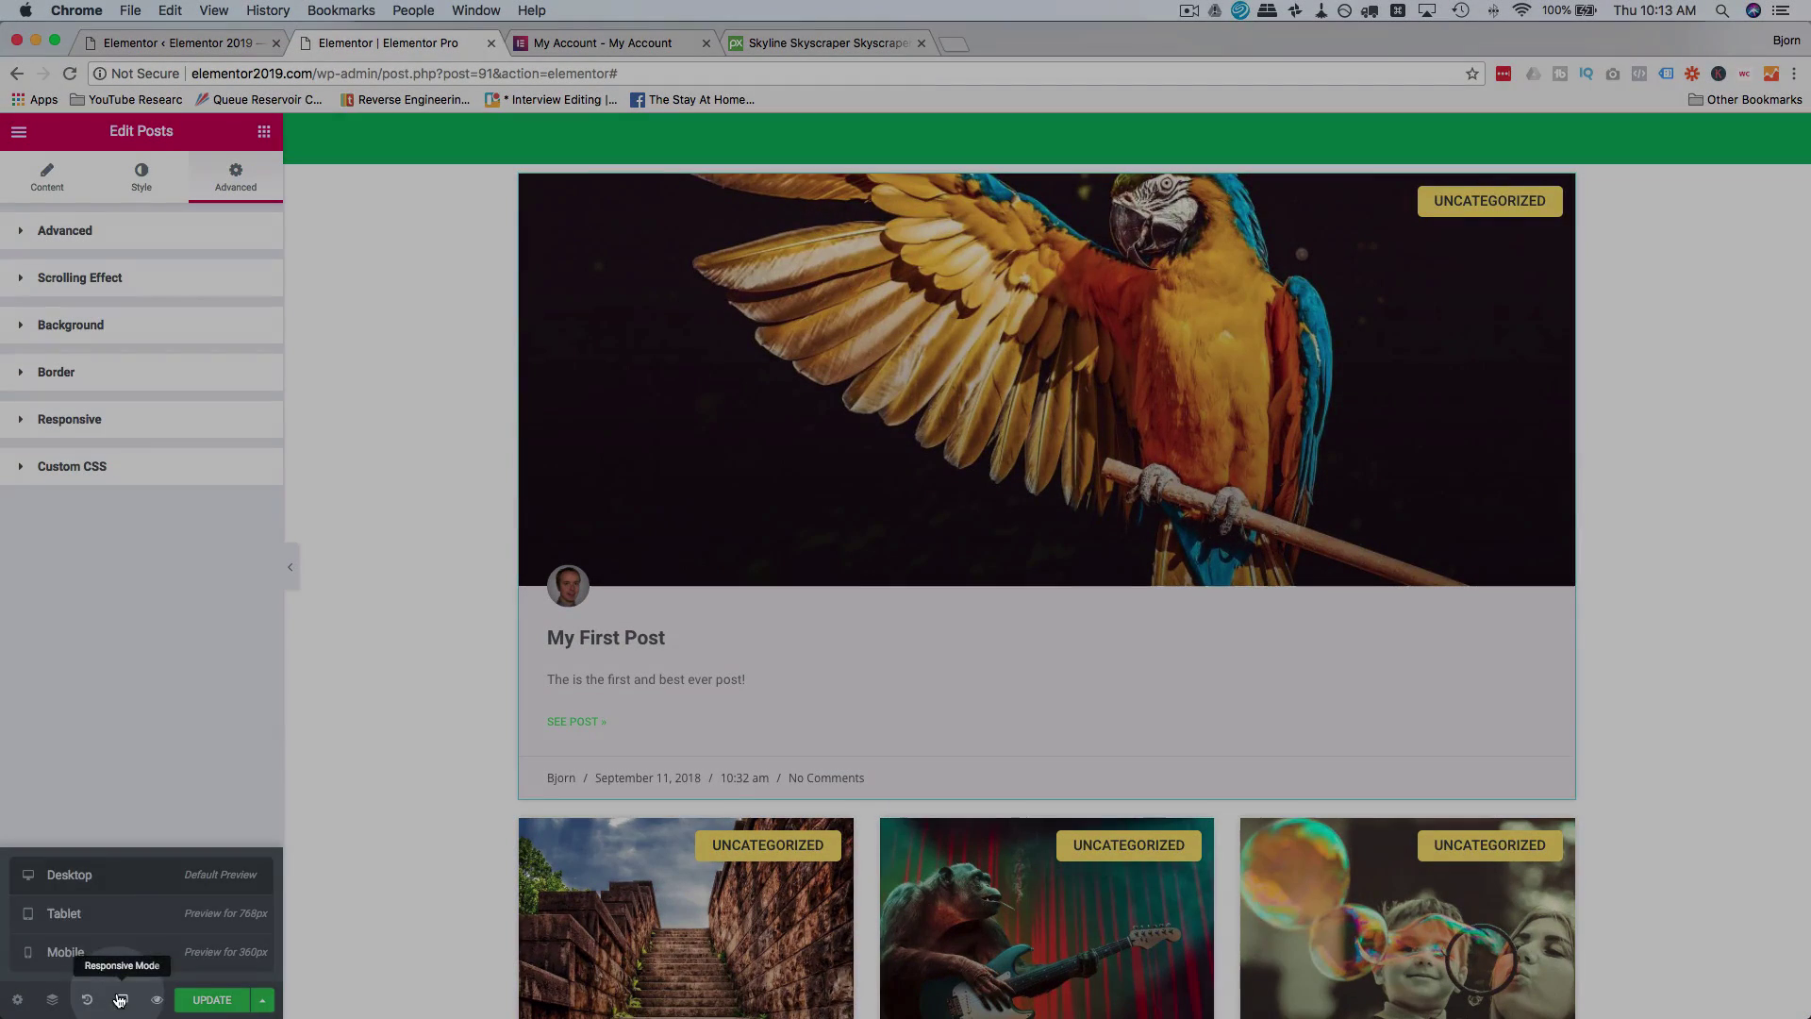
{"action": "left_click", "coordinate": [96, 922]}
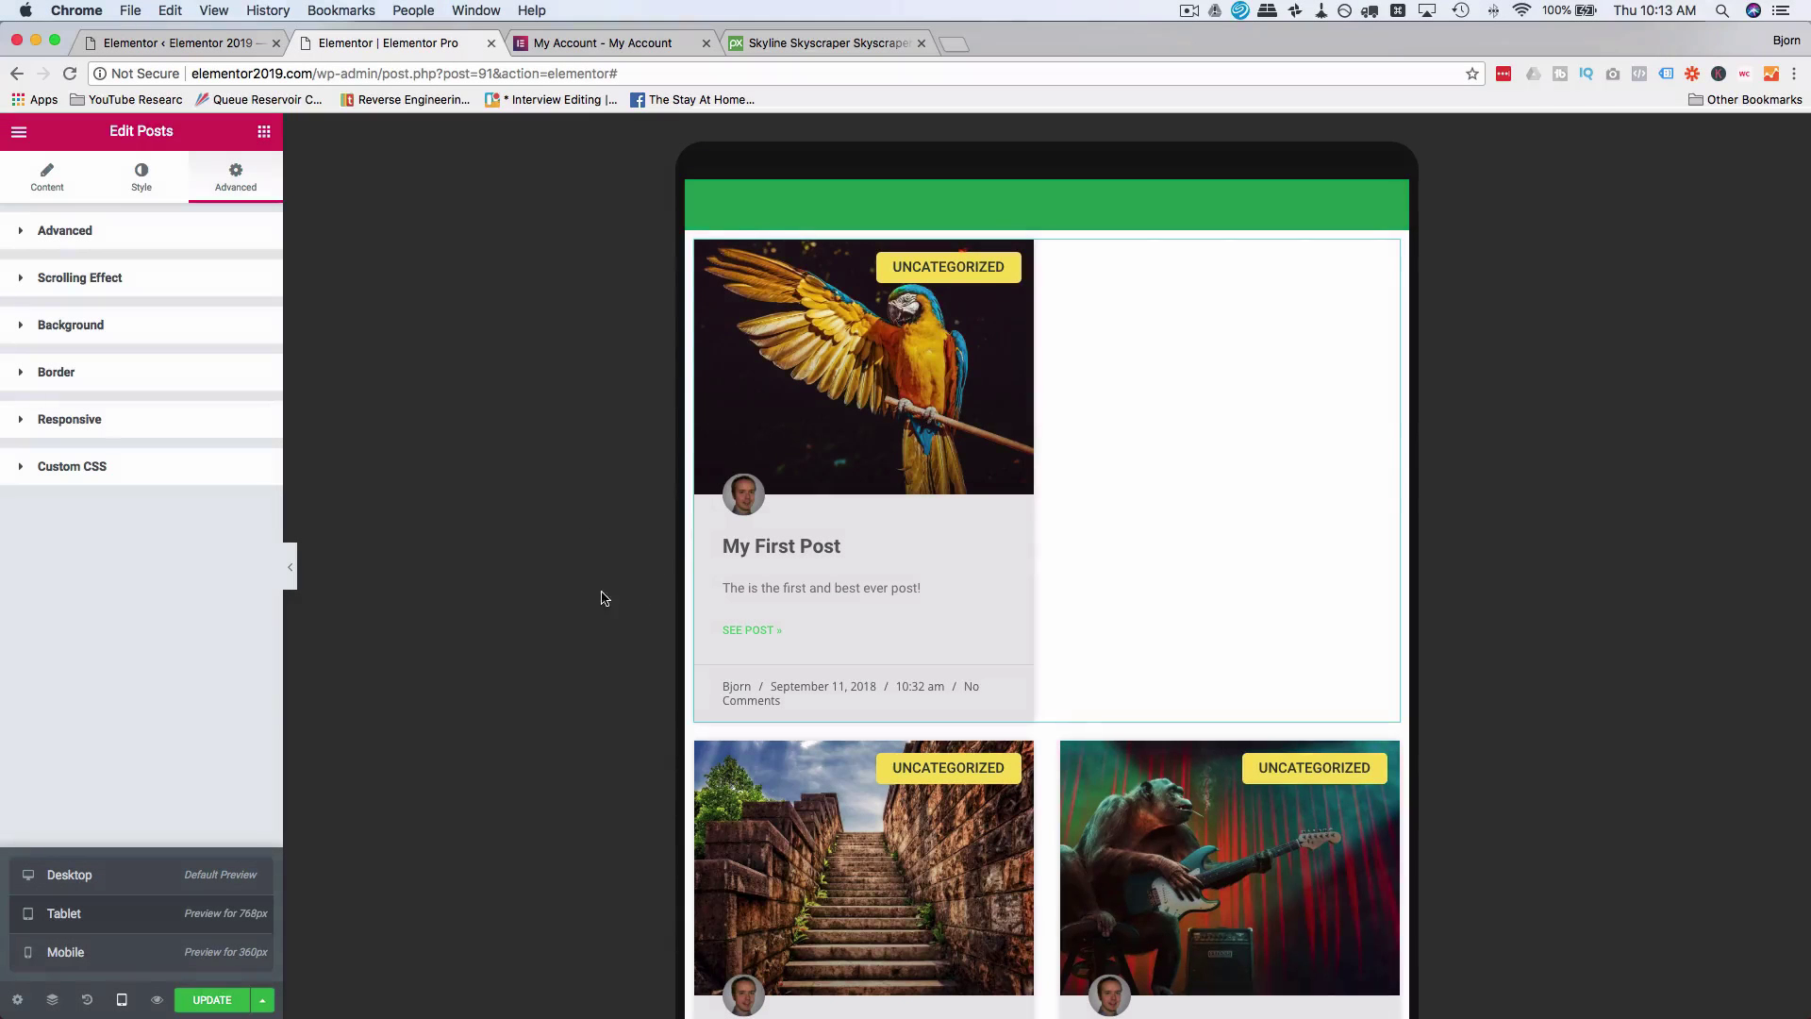
{"action": "left_click", "coordinate": [904, 419]}
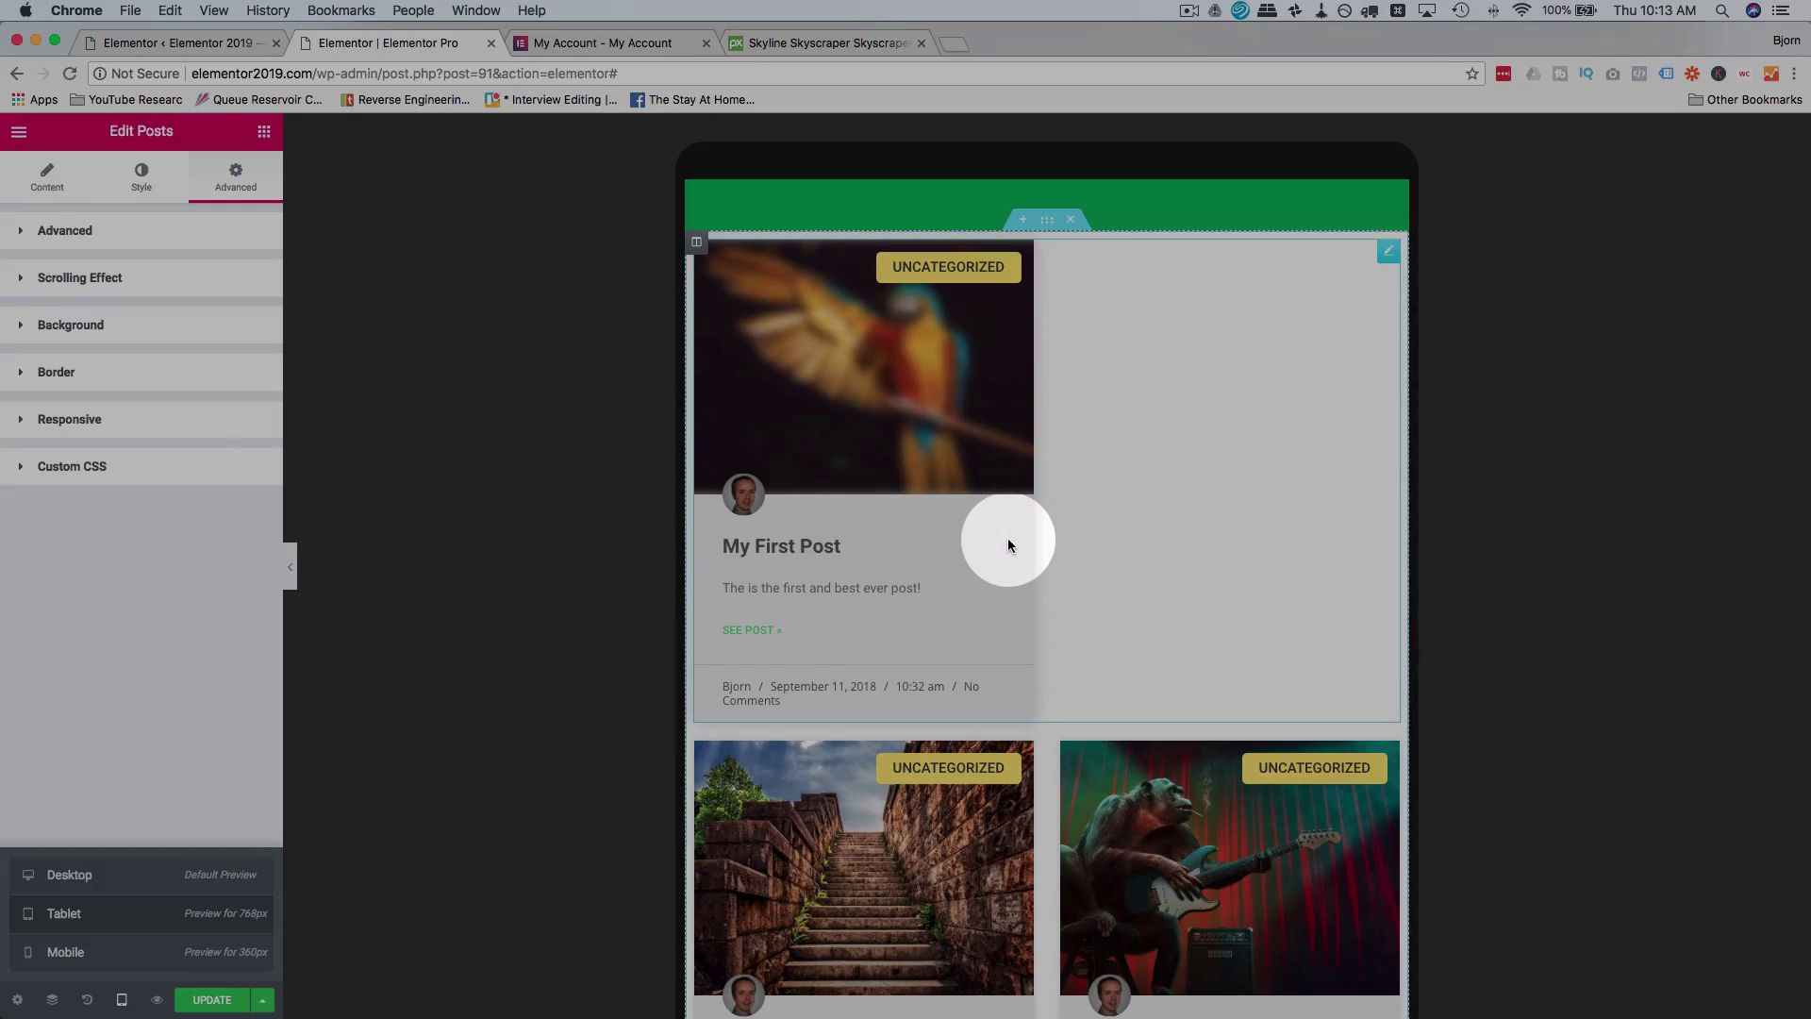
{"action": "left_click", "coordinate": [47, 179]}
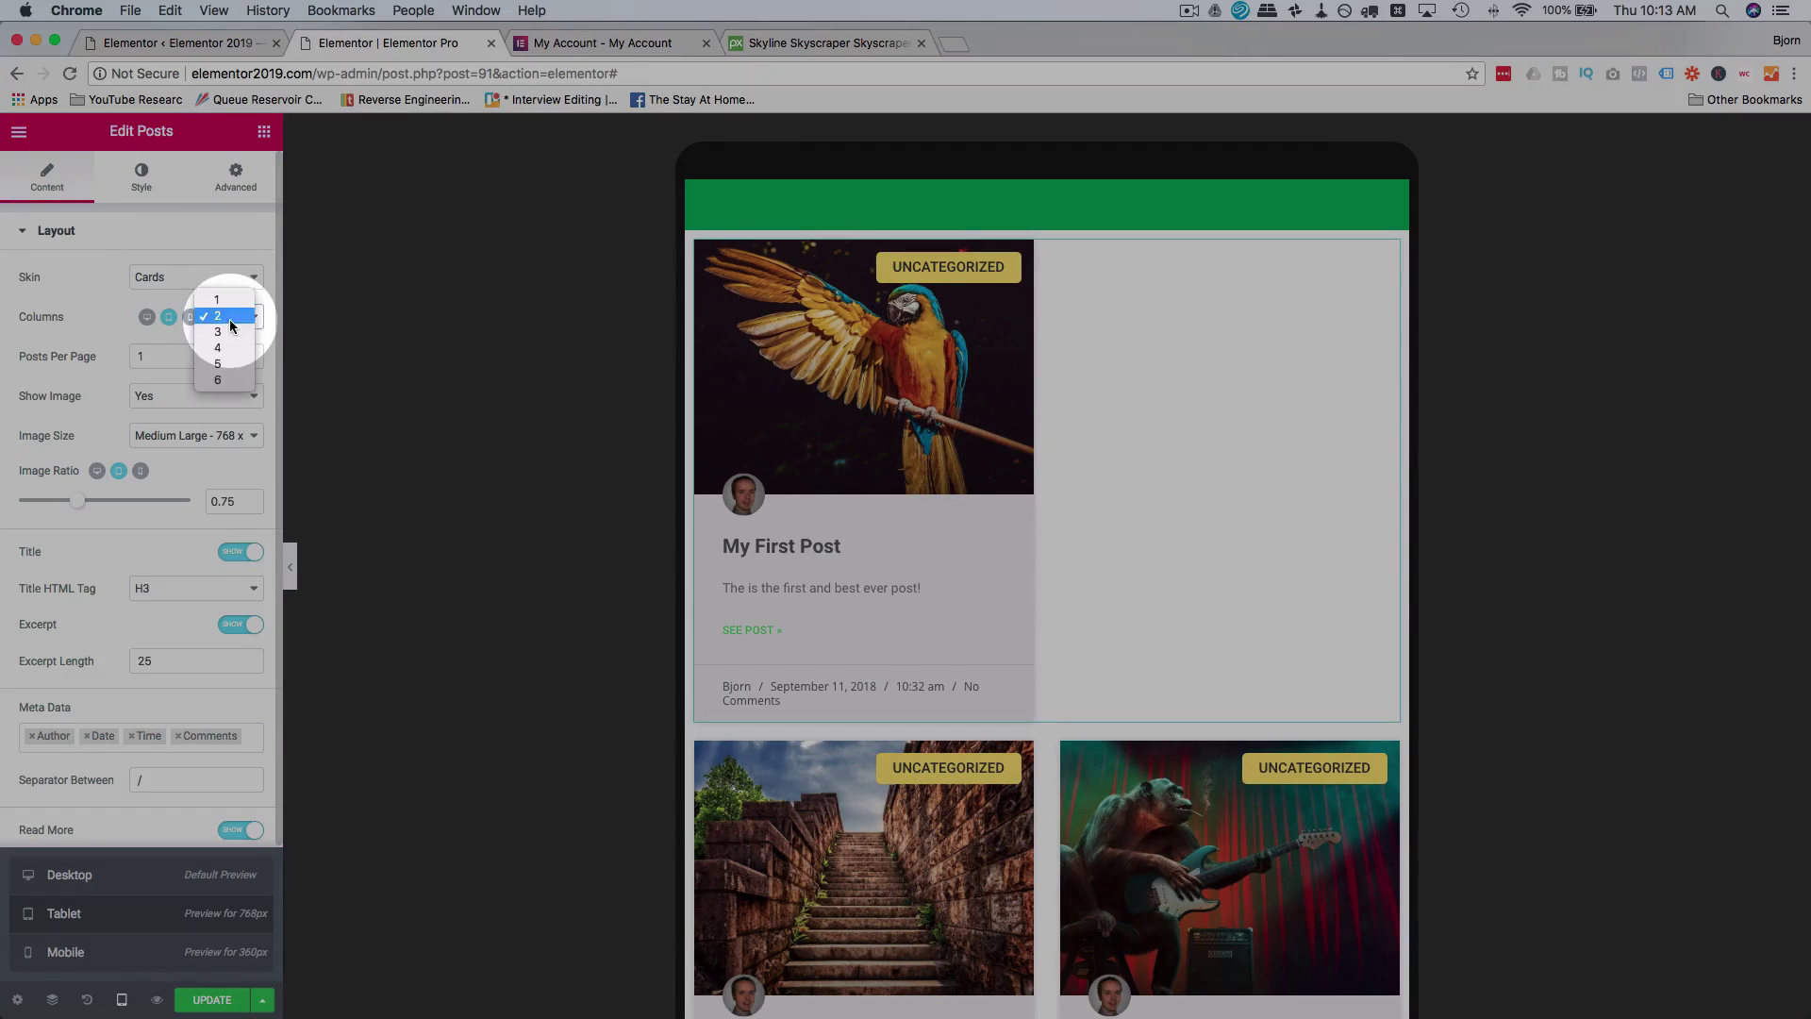
{"action": "left_click", "coordinate": [225, 300]}
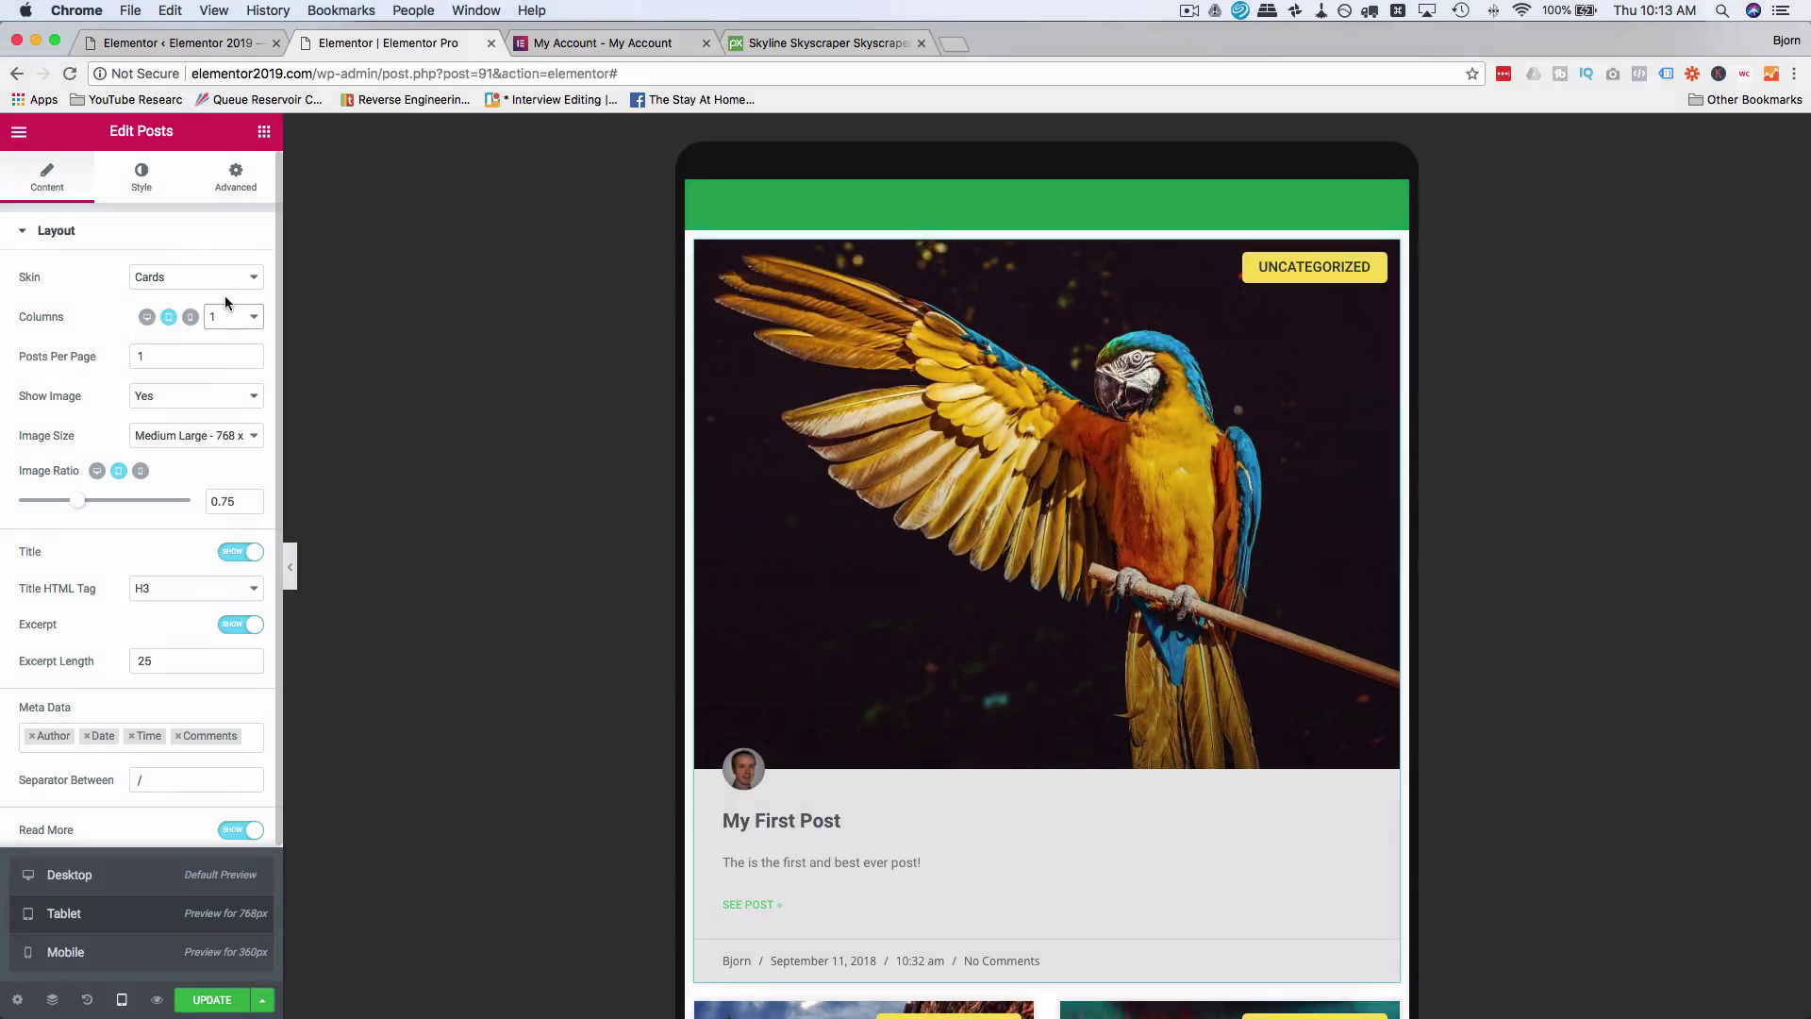
{"action": "left_click_drag", "start_coordinate": [77, 501], "coordinate": [48, 510]}
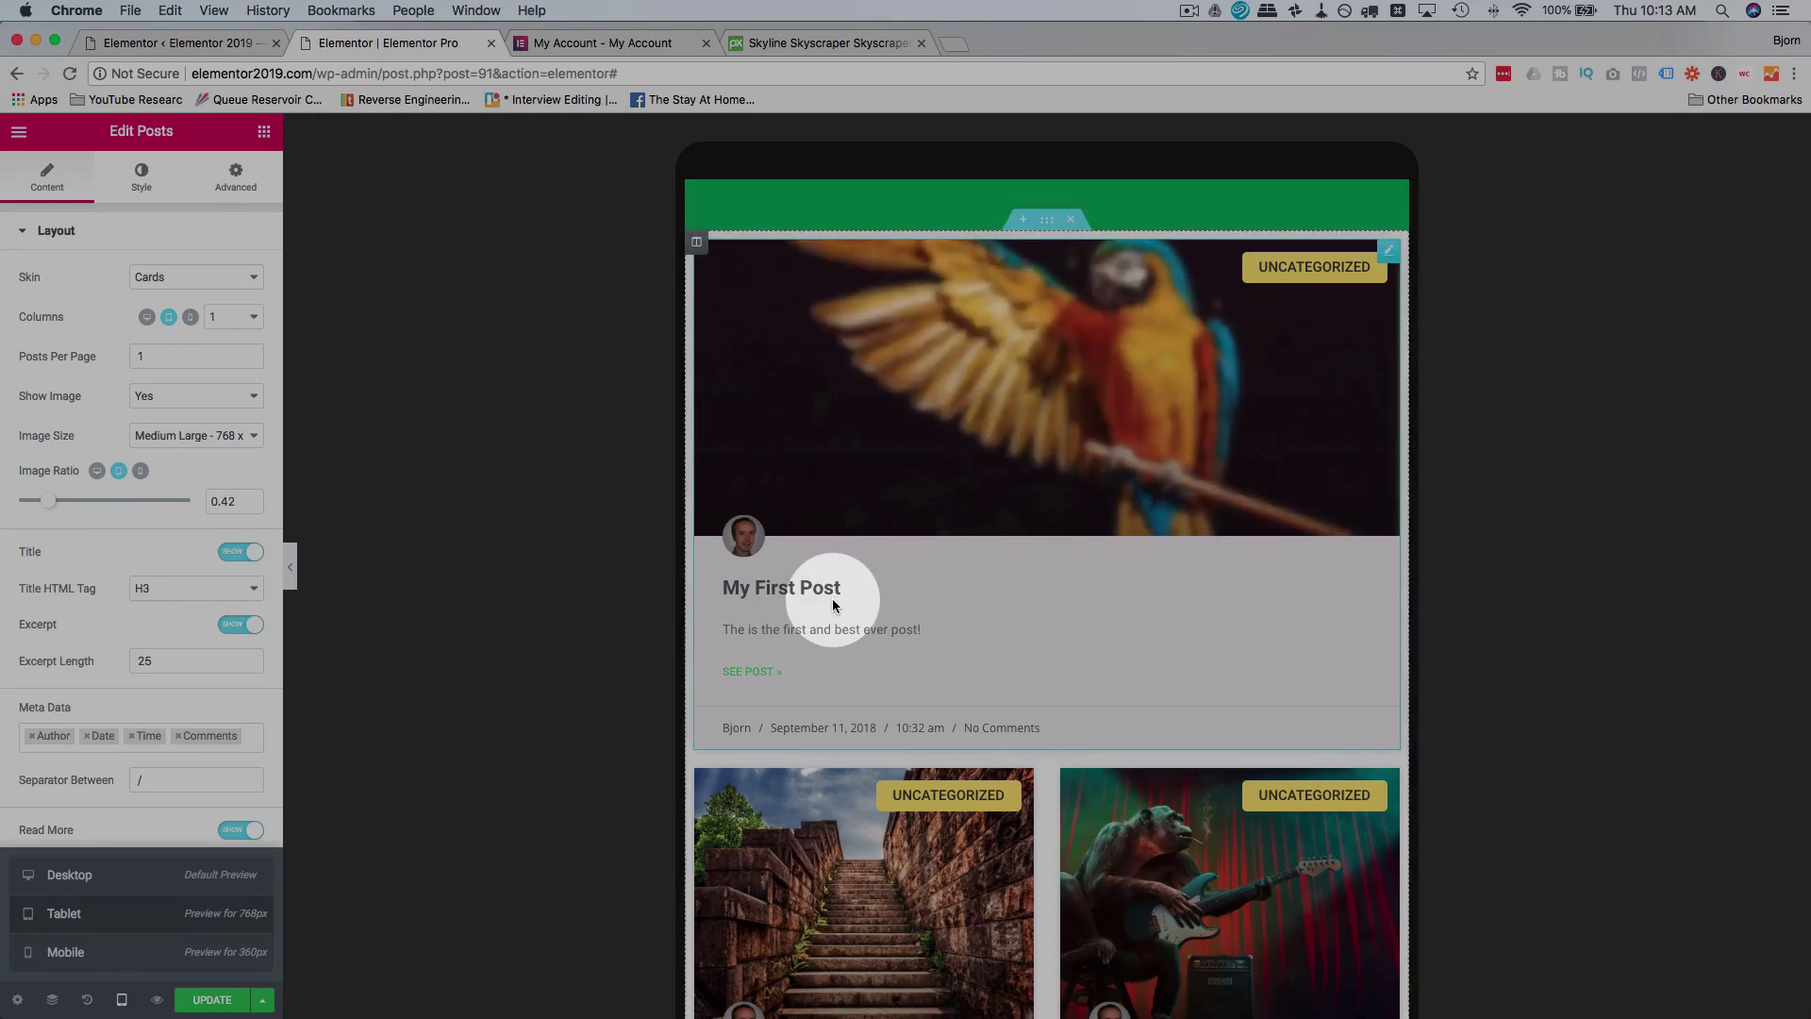
{"action": "scroll", "coordinate": [833, 604], "scroll_direction": "down", "scroll_amount": 6}
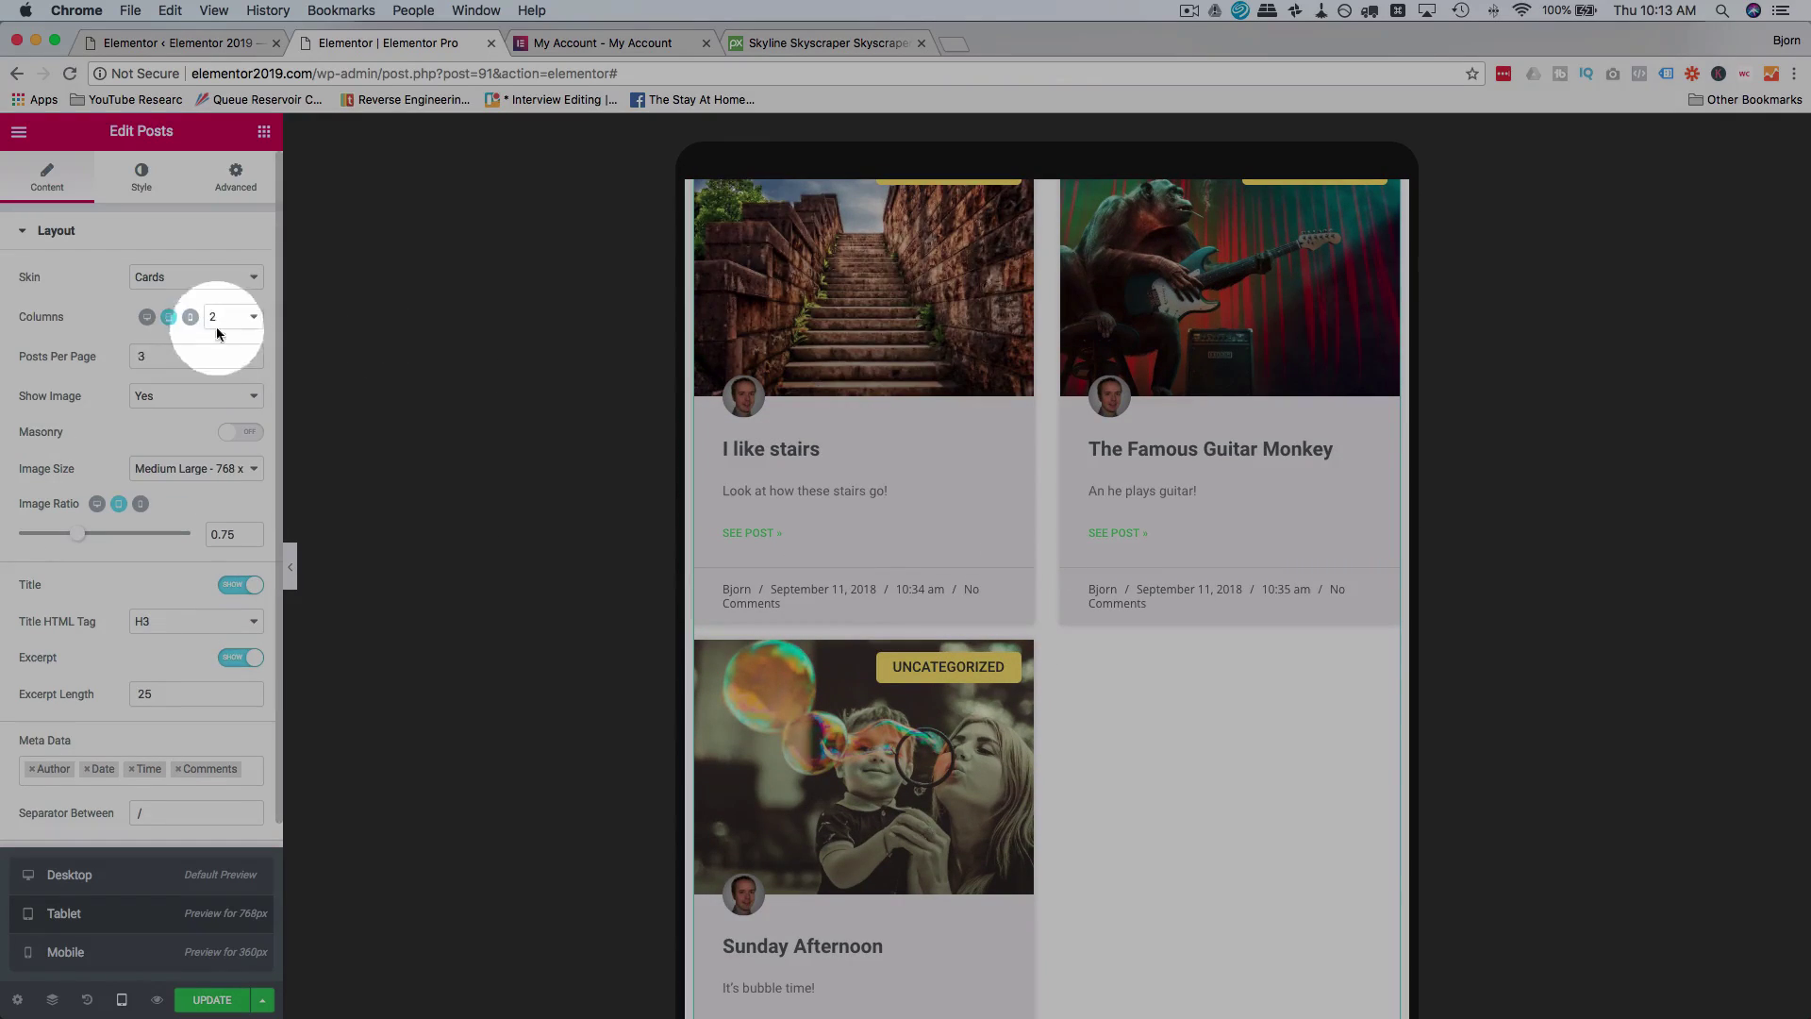
Set the lower posts widget to 2 posts per page and check its layout in the 360px mobile preview.
{"action": "type", "text": "2"}
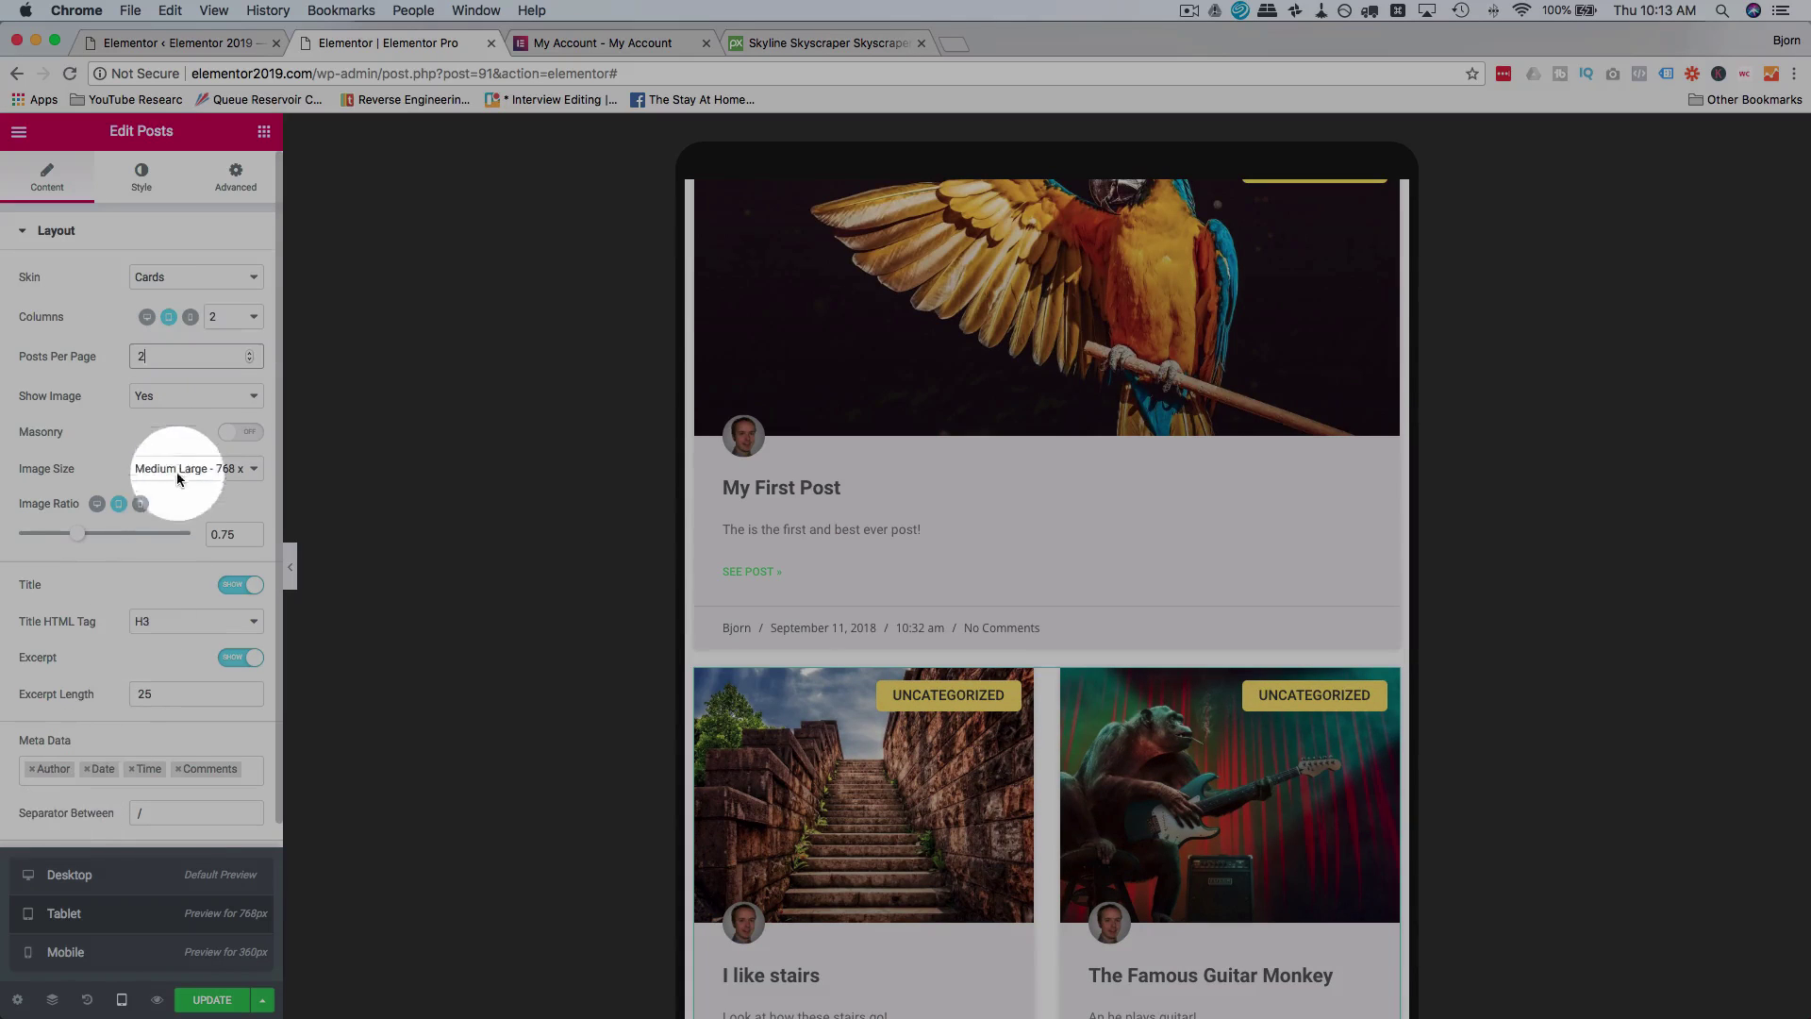
{"action": "left_click", "coordinate": [189, 316]}
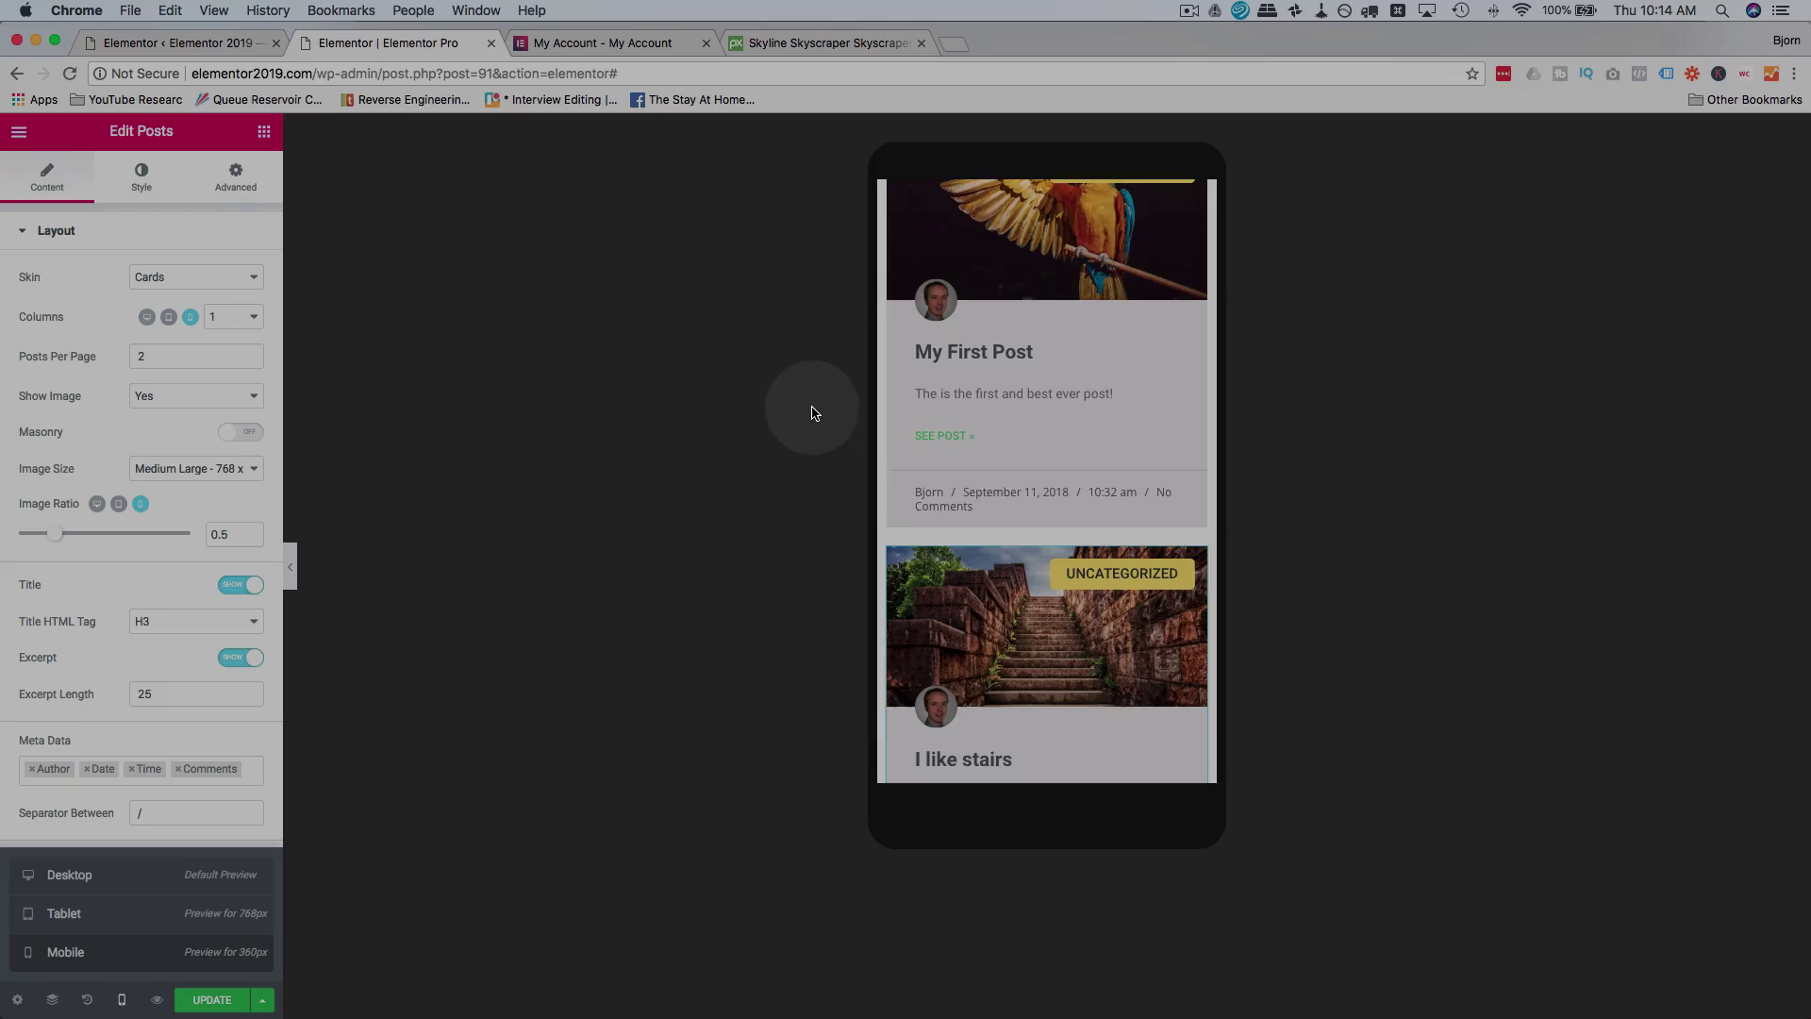
{"action": "scroll", "coordinate": [967, 449], "scroll_direction": "up", "scroll_amount": 5}
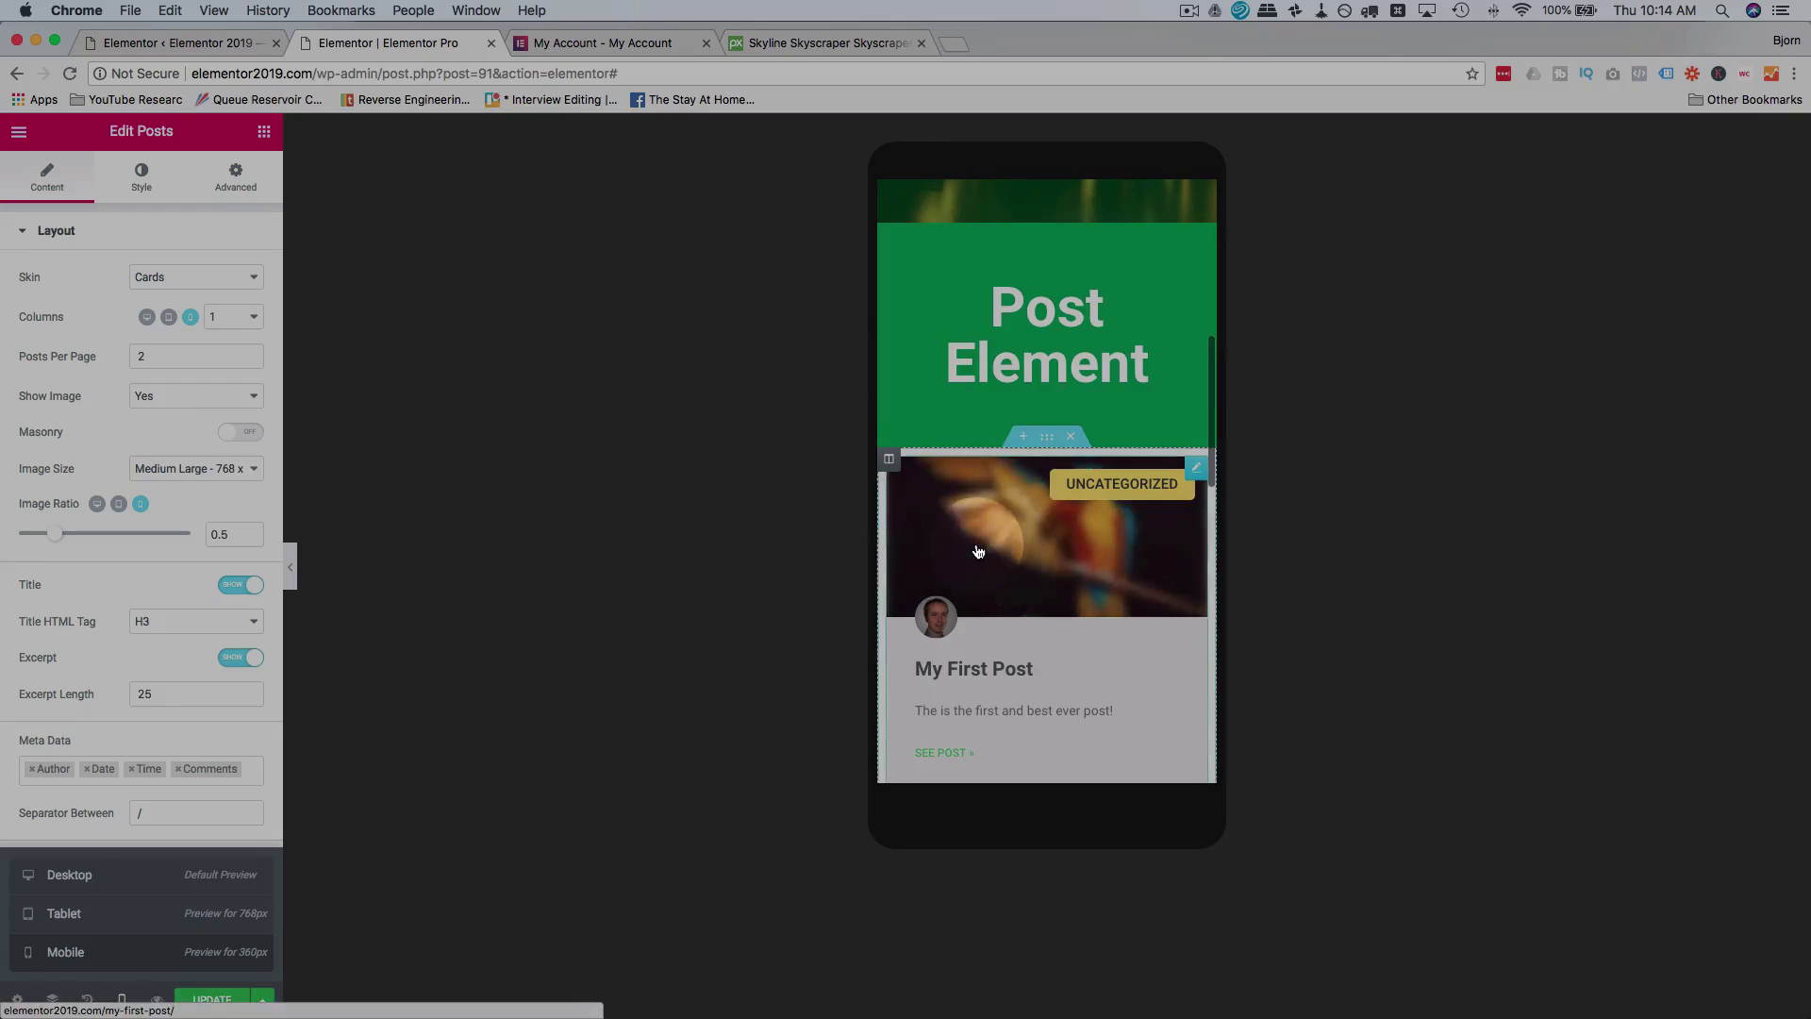
{"action": "scroll", "coordinate": [978, 552], "scroll_direction": "down", "scroll_amount": 10}
{"action": "scroll", "coordinate": [979, 584], "scroll_direction": "down", "scroll_amount": 3}
{"action": "scroll", "coordinate": [986, 623], "scroll_direction": "up", "scroll_amount": 4}
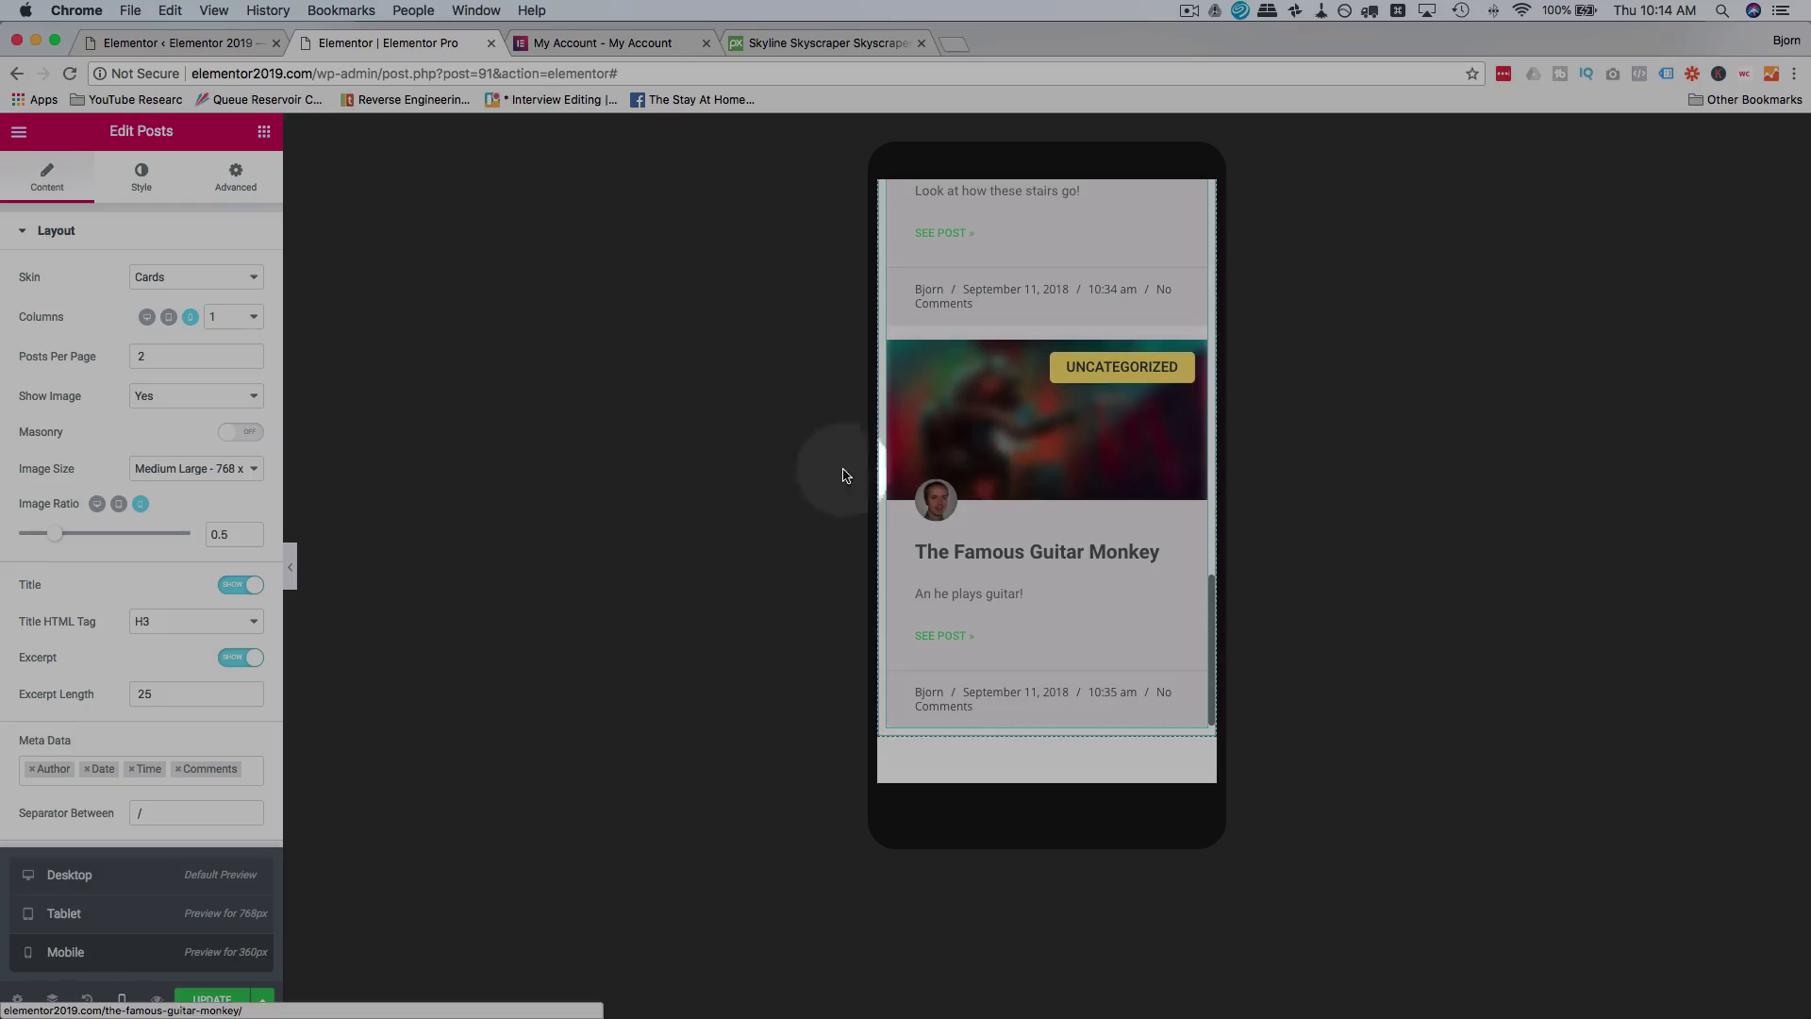
Set the lower posts widget to 3 posts per page and check the layout in the mobile and desktop previews.
{"action": "left_click", "coordinate": [168, 357]}
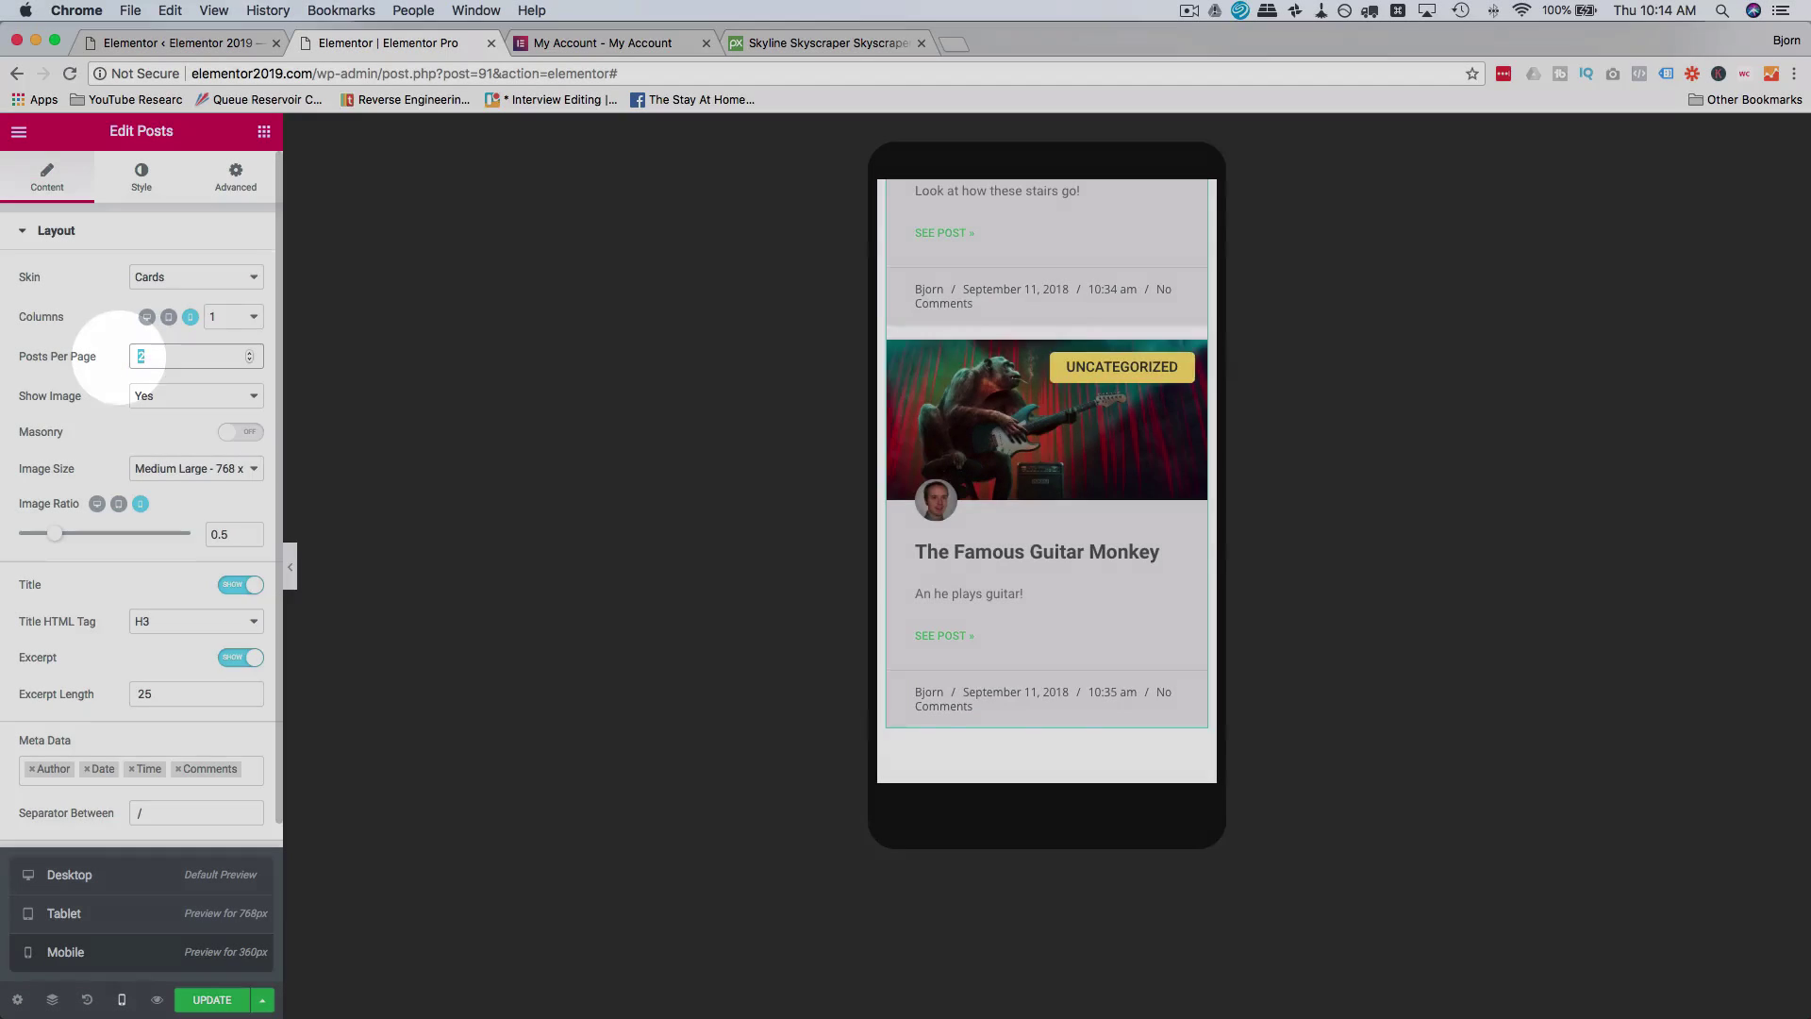
{"action": "type", "text": "3"}
{"action": "scroll", "coordinate": [953, 601], "scroll_direction": "down", "scroll_amount": 3}
{"action": "scroll", "coordinate": [981, 581], "scroll_direction": "up", "scroll_amount": 5}
{"action": "scroll", "coordinate": [982, 590], "scroll_direction": "up", "scroll_amount": 2}
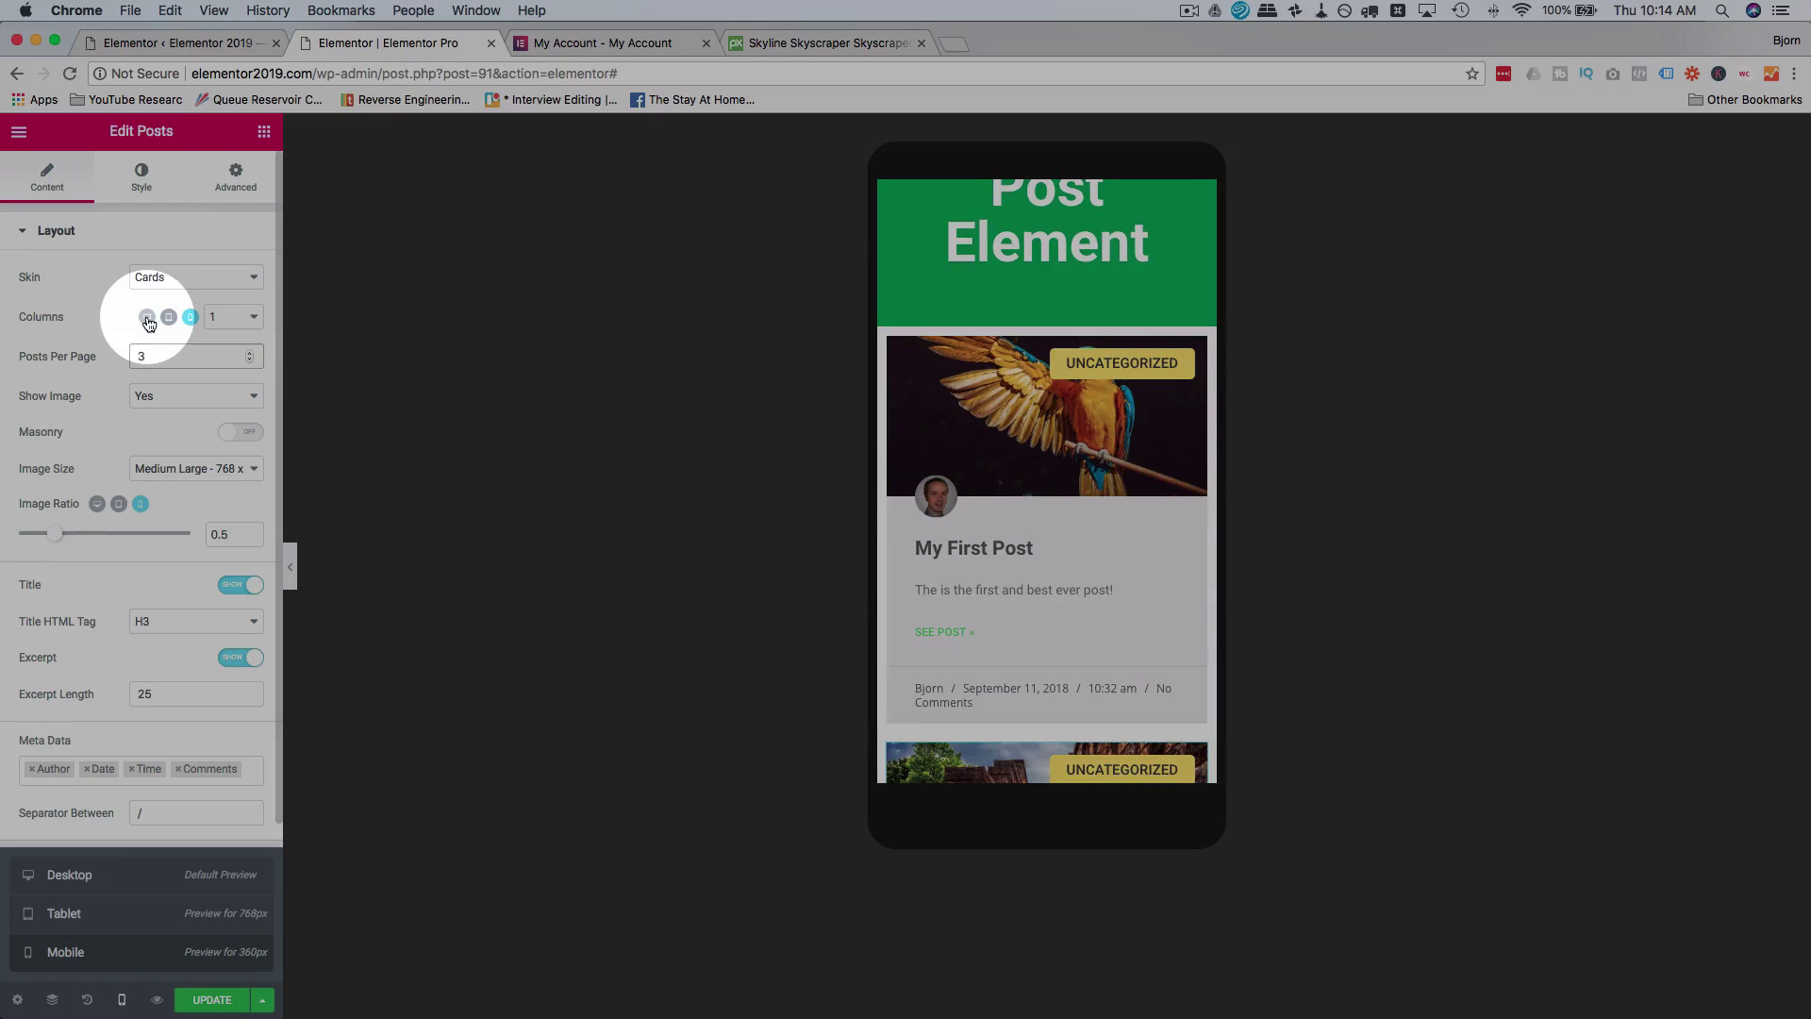
{"action": "left_click", "coordinate": [147, 318]}
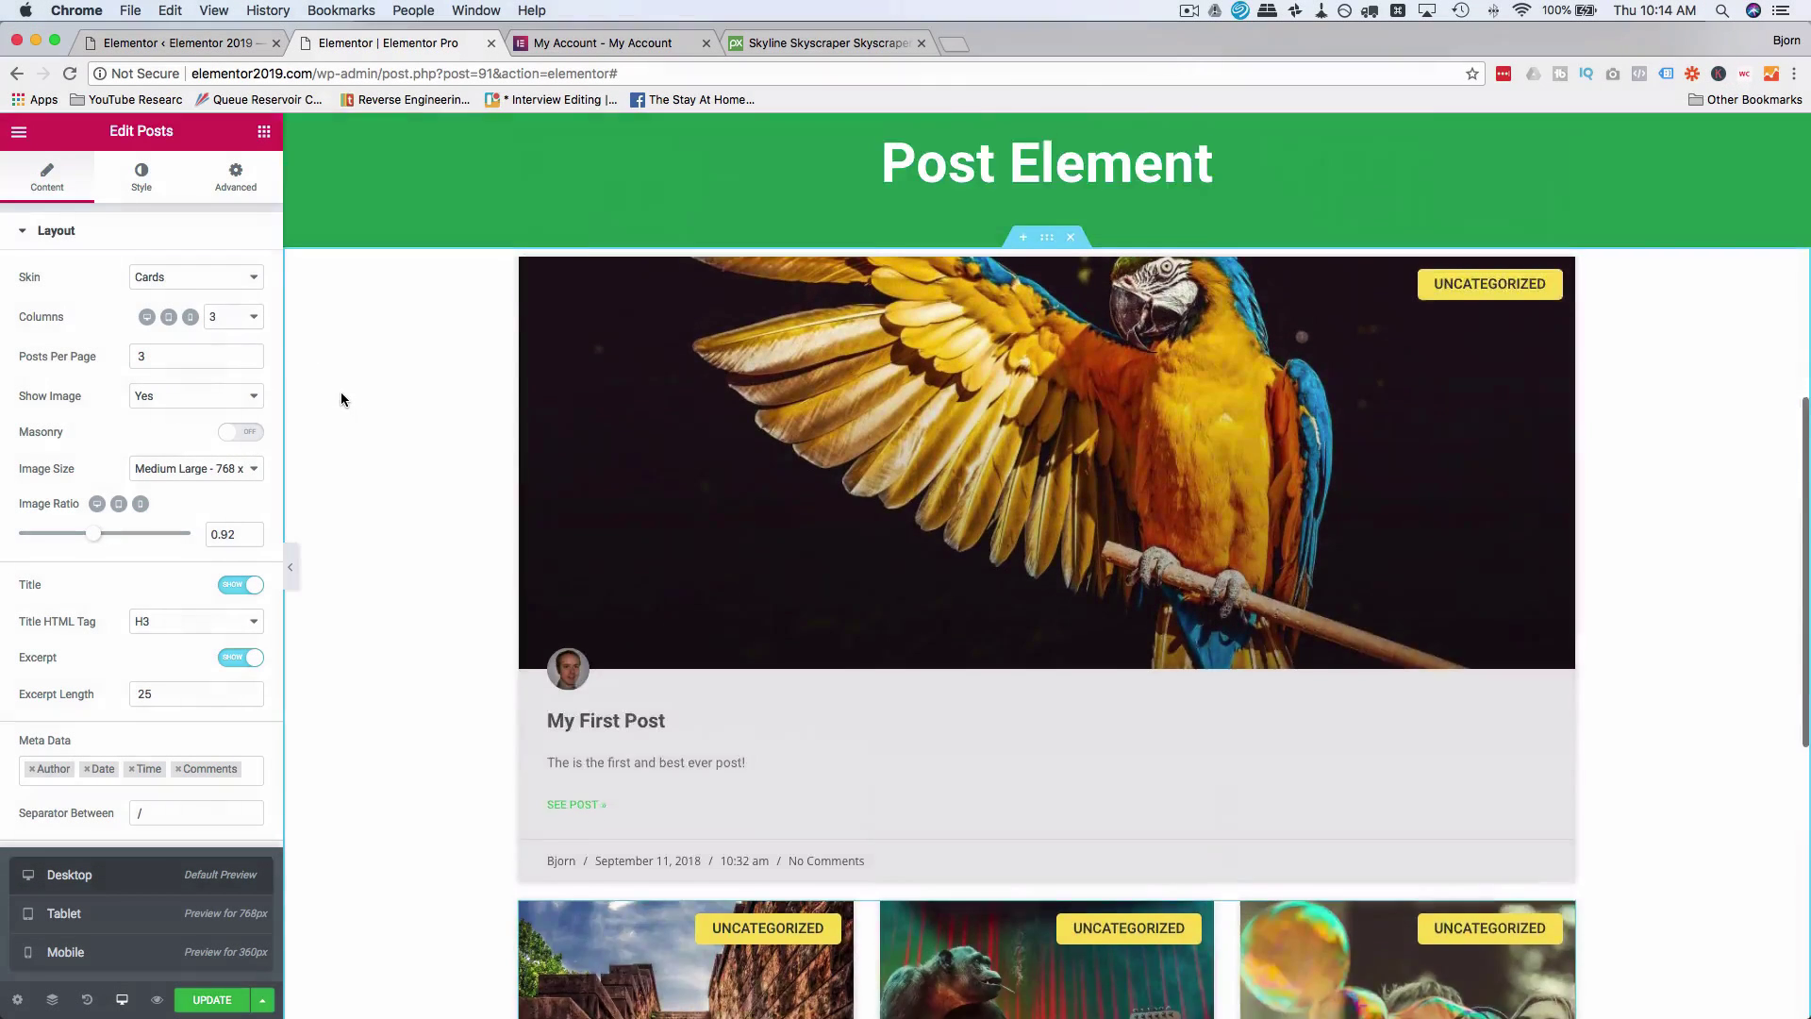
{"action": "scroll", "coordinate": [341, 399], "scroll_direction": "down", "scroll_amount": 7}
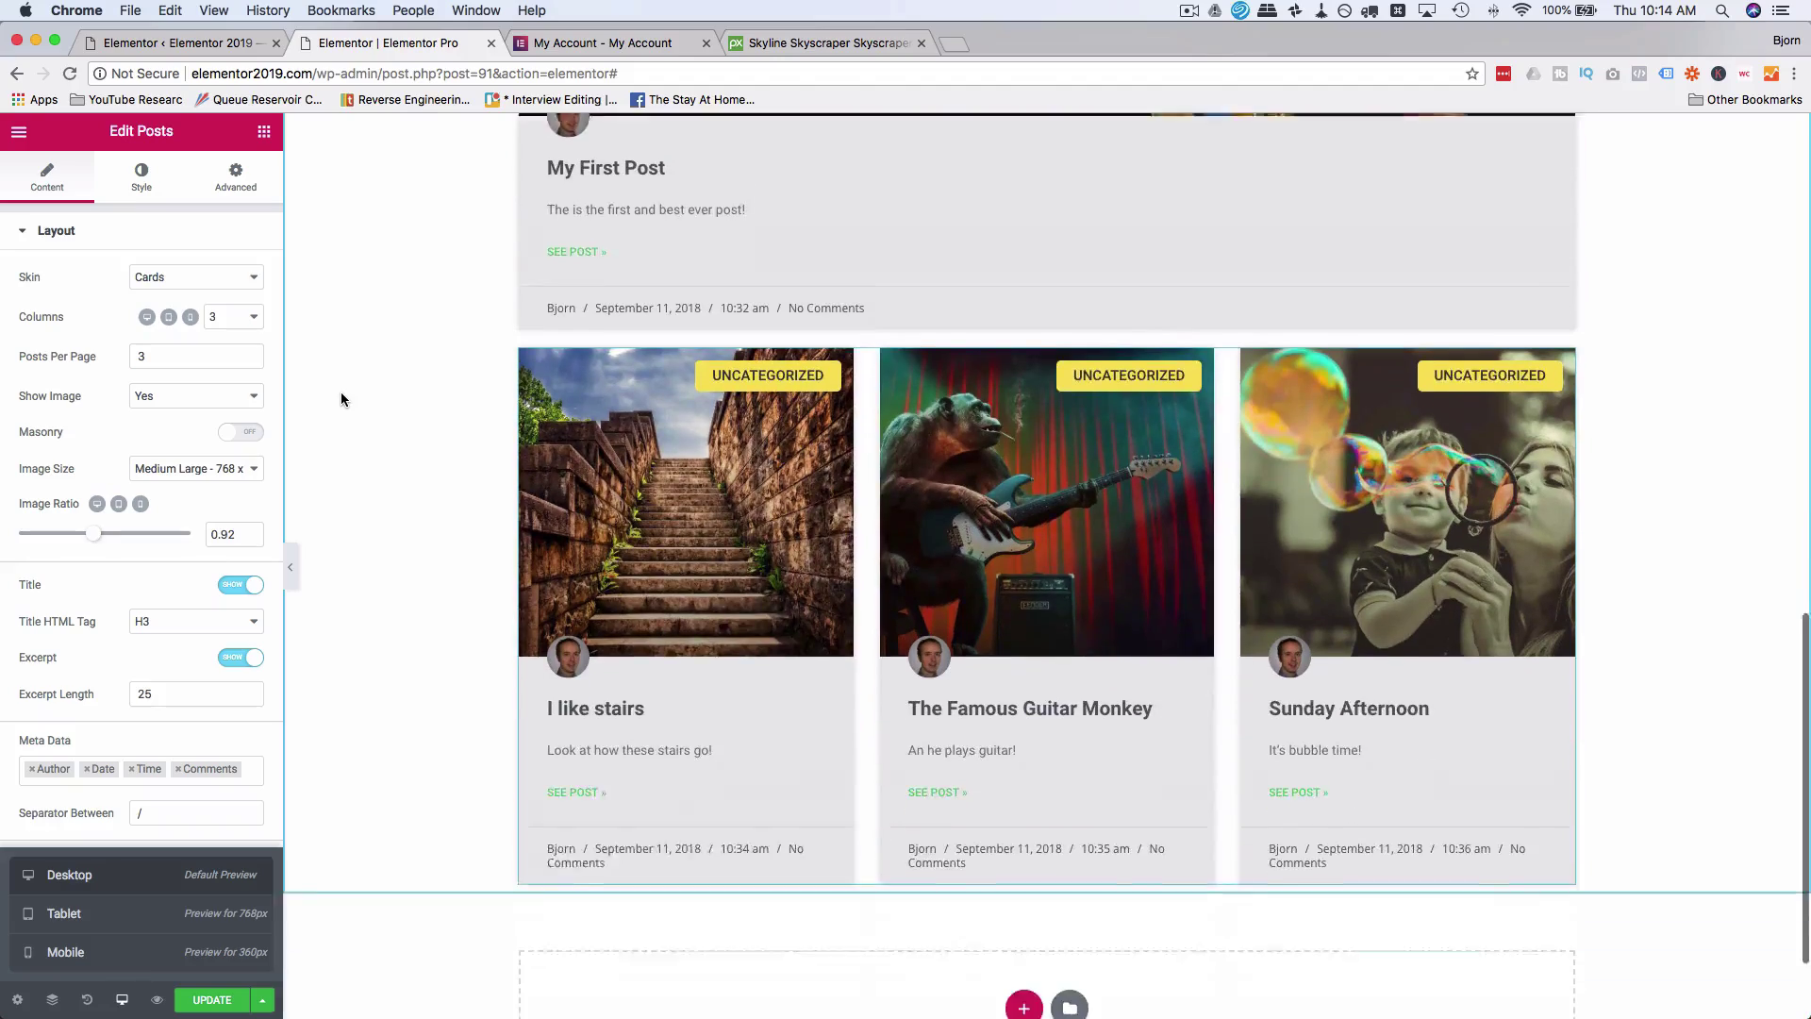
{"action": "scroll", "coordinate": [342, 399], "scroll_direction": "up", "scroll_amount": 4}
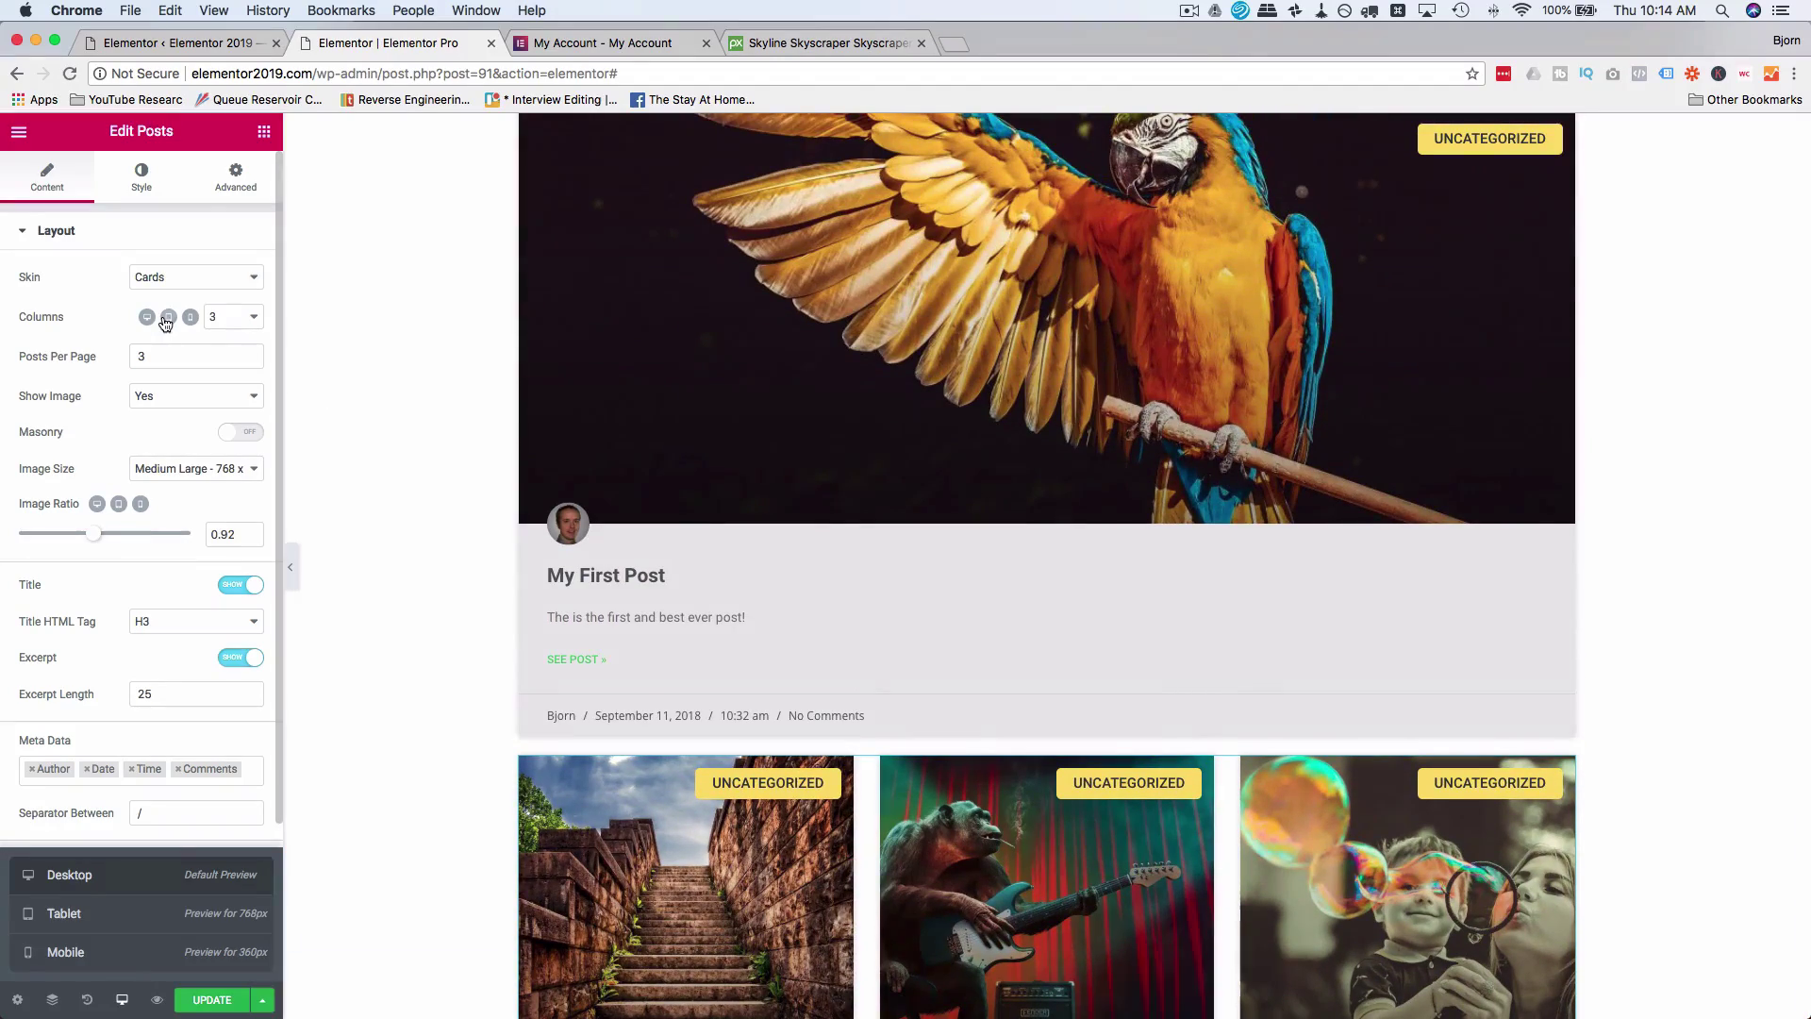
In the 768px tablet preview, set the lower posts widget to 2 posts per page, and check the result in the mobile preview.
{"action": "left_click", "coordinate": [167, 318]}
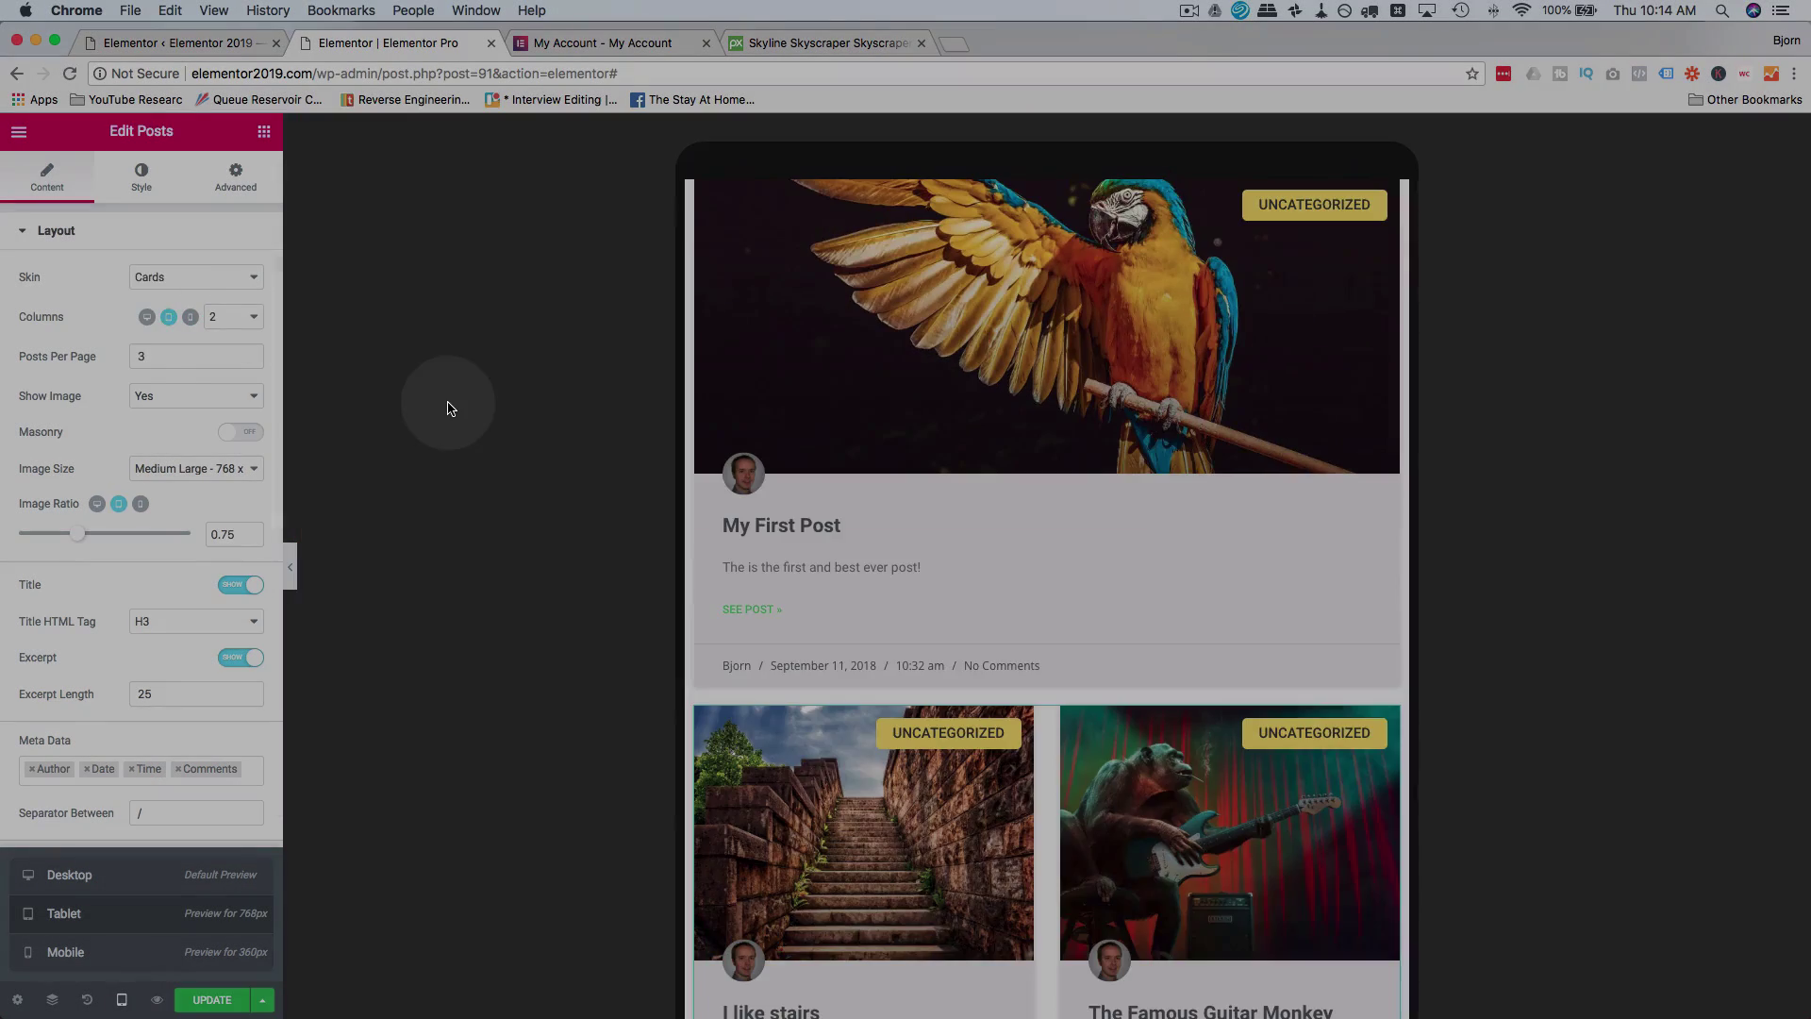
{"action": "scroll", "coordinate": [727, 472], "scroll_direction": "up", "scroll_amount": 3}
{"action": "scroll", "coordinate": [728, 472], "scroll_direction": "down", "scroll_amount": 6}
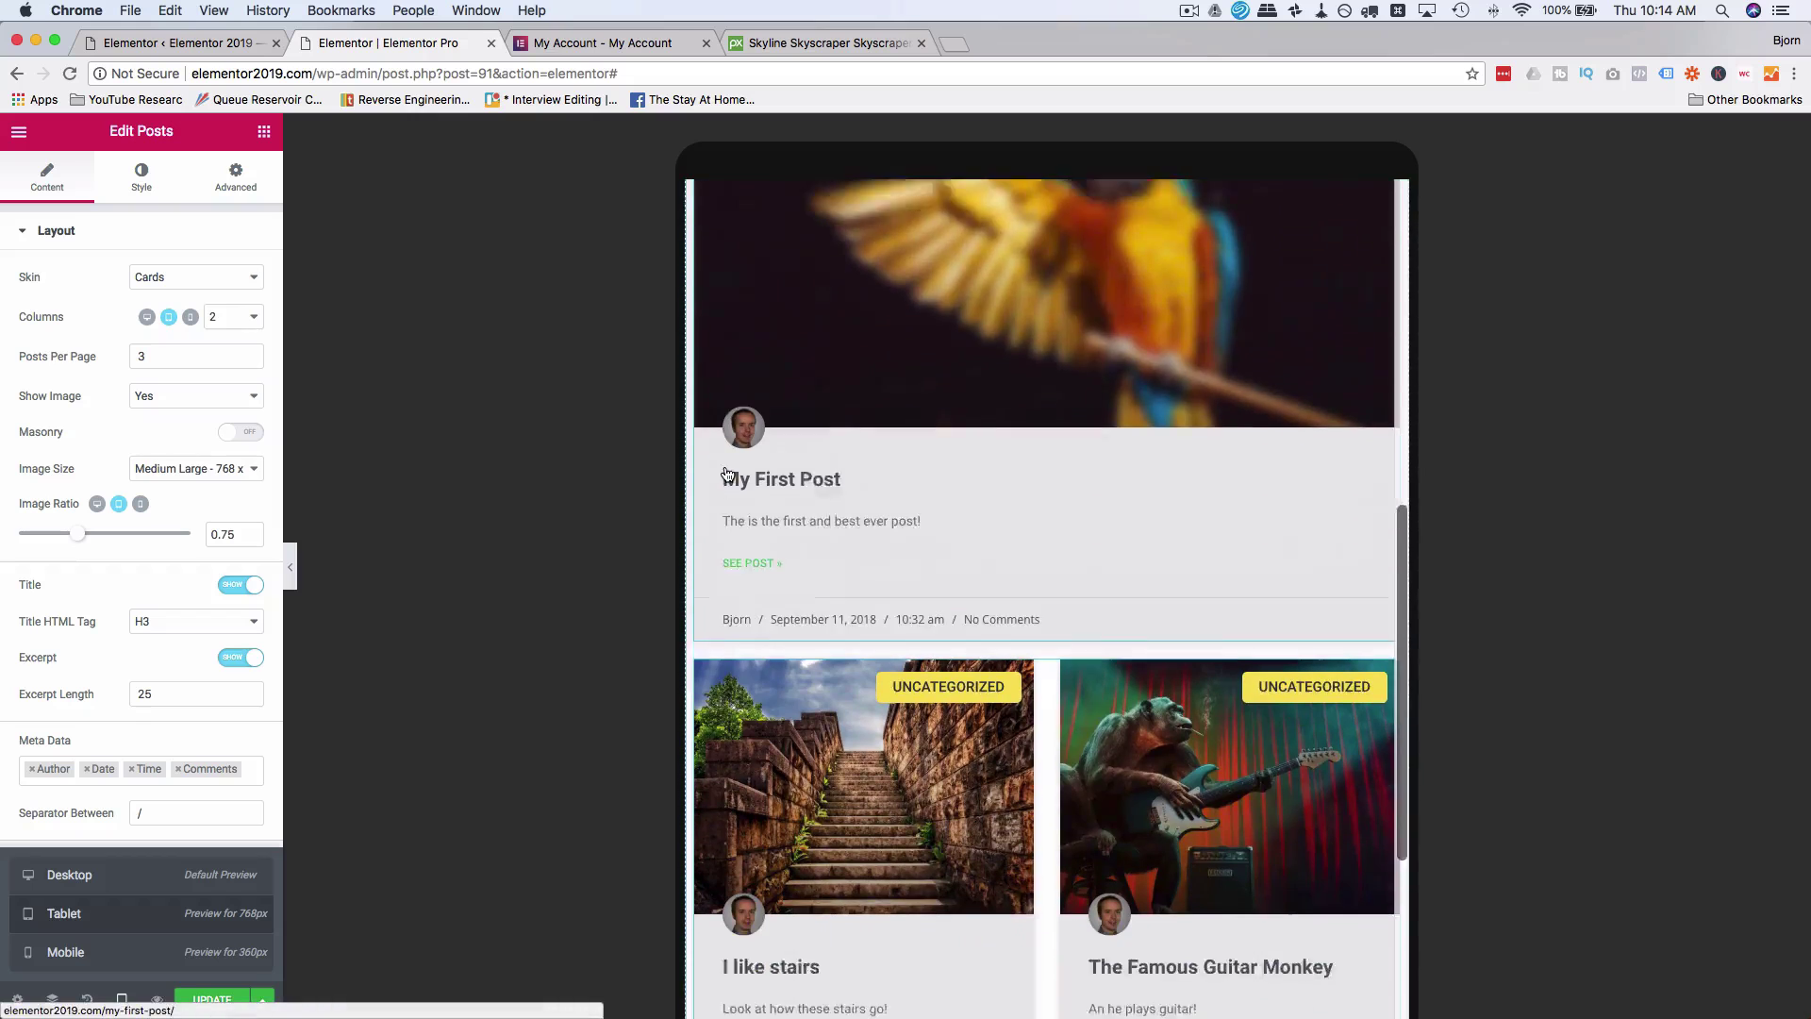
{"action": "scroll", "coordinate": [727, 472], "scroll_direction": "down", "scroll_amount": 3}
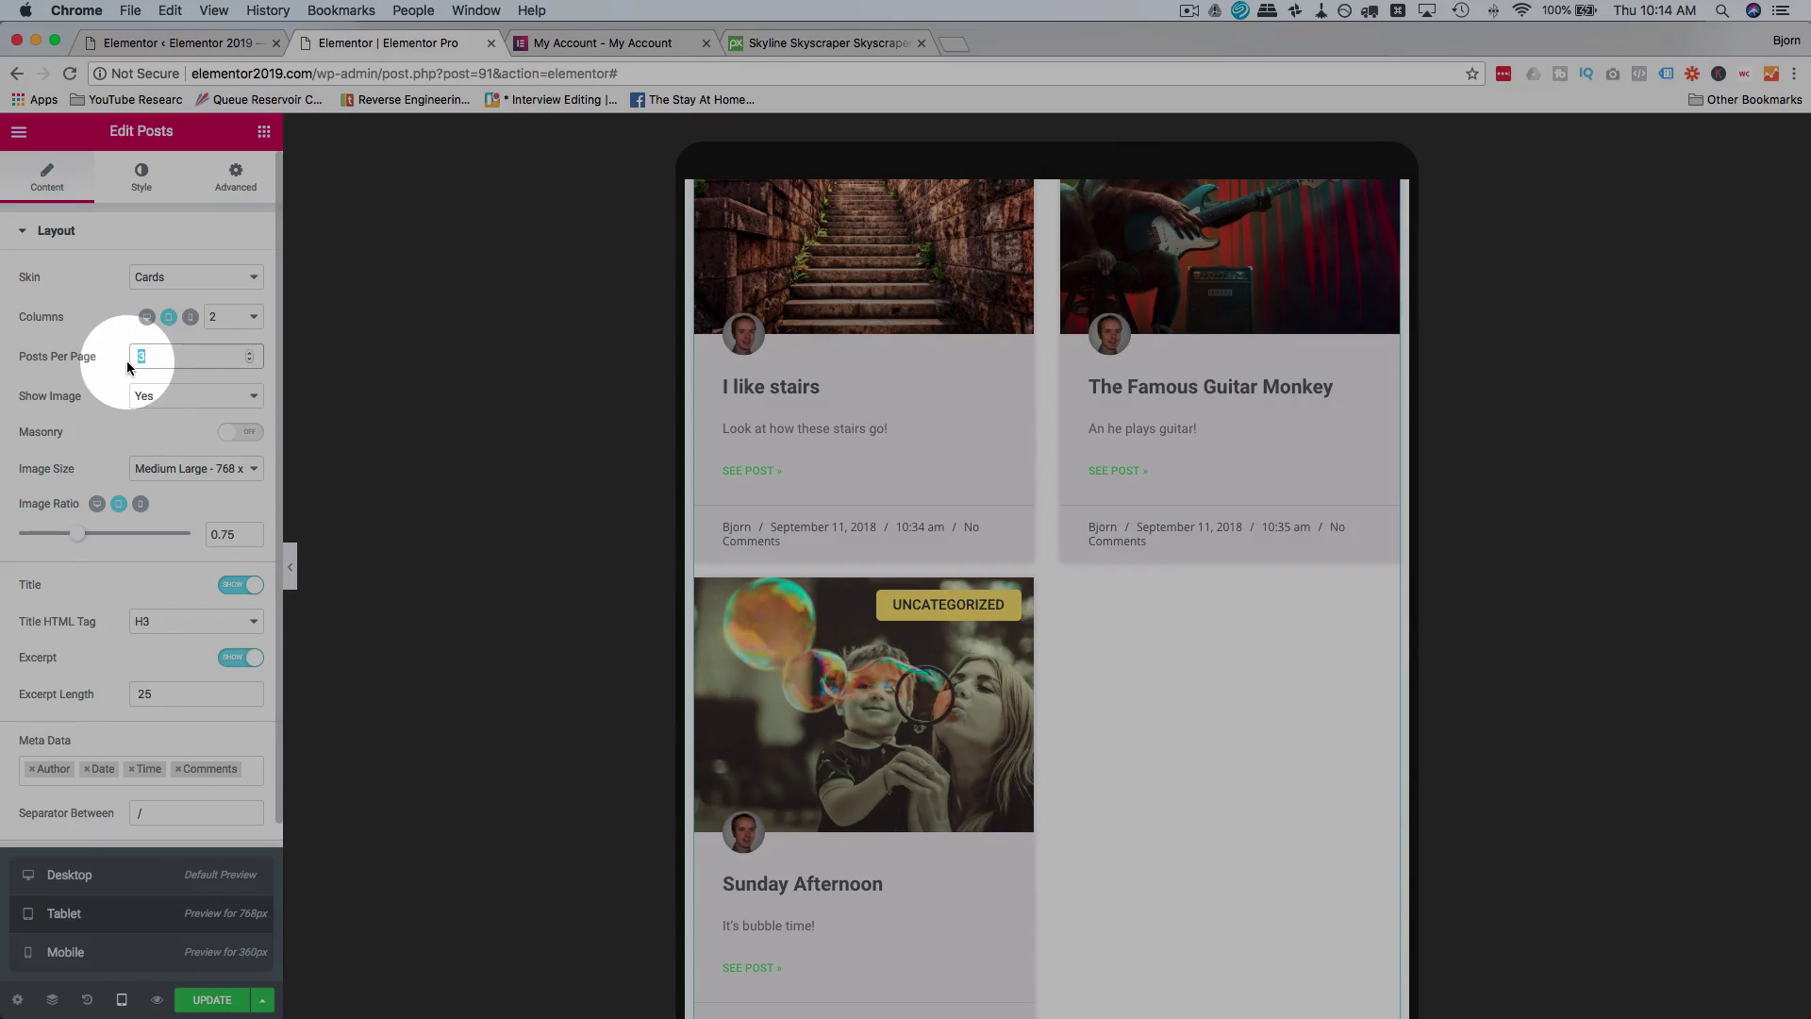
{"action": "type", "text": "2"}
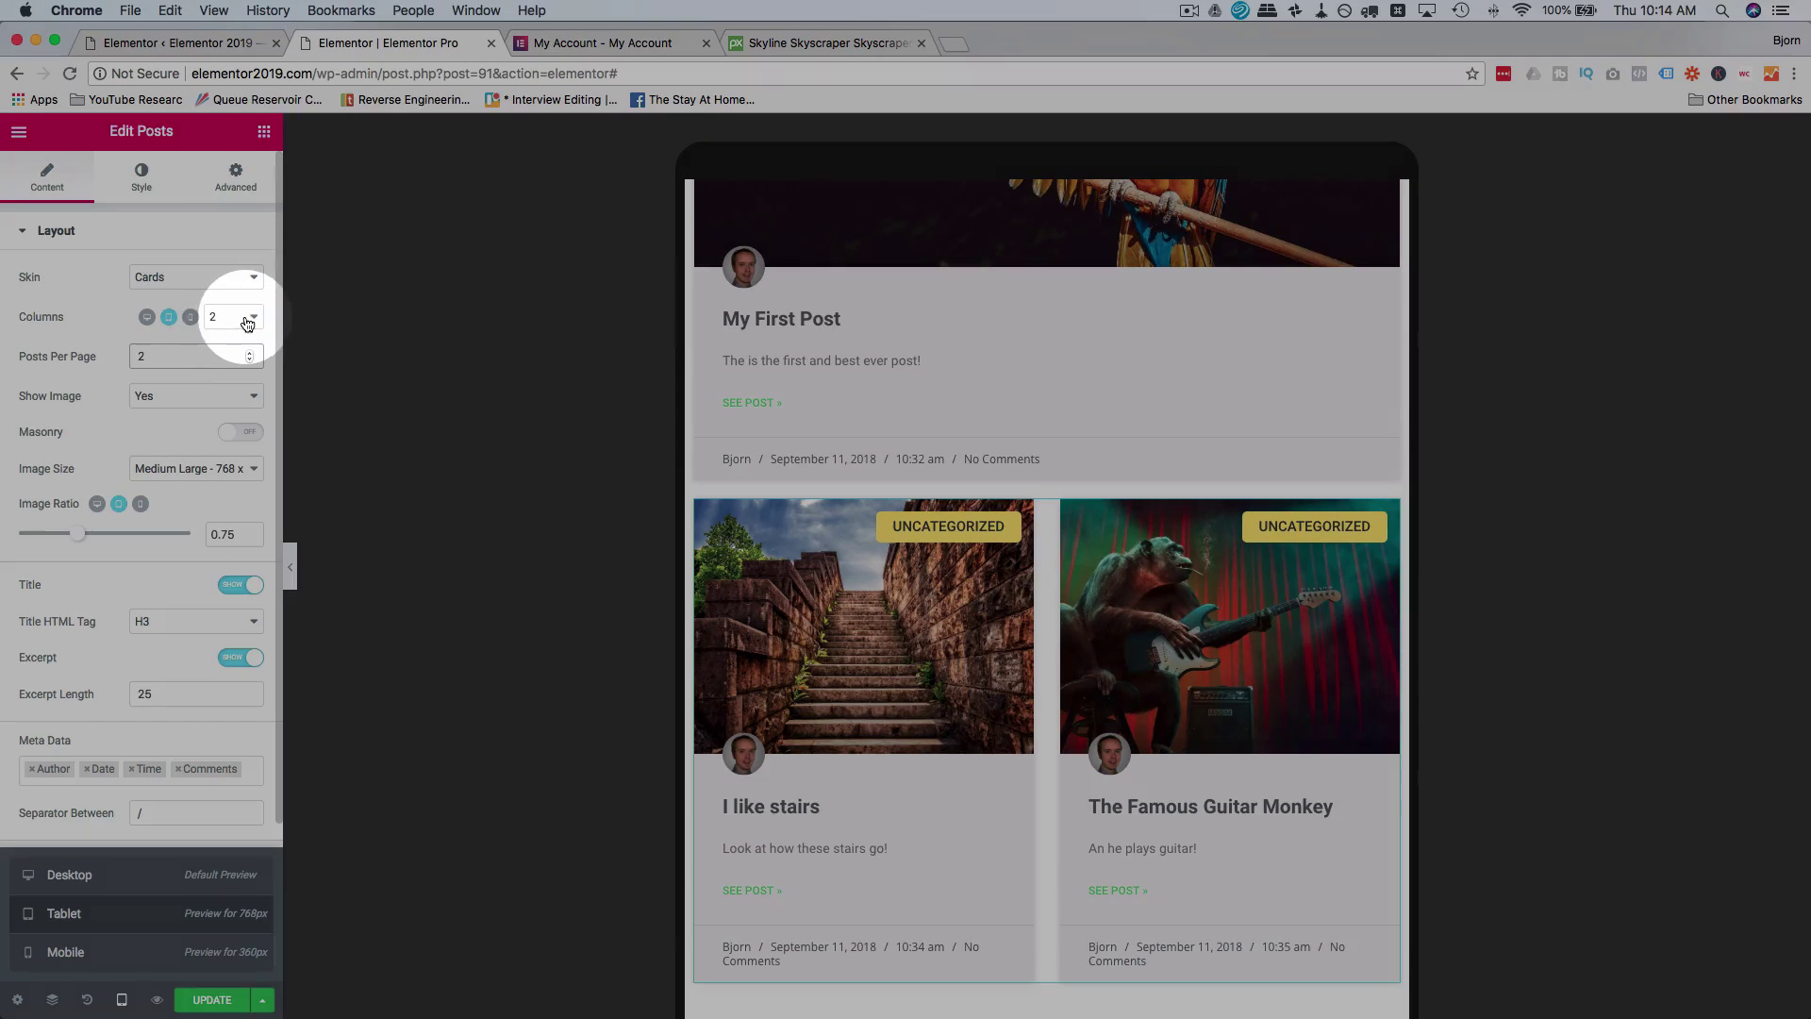
{"action": "left_click", "coordinate": [192, 318]}
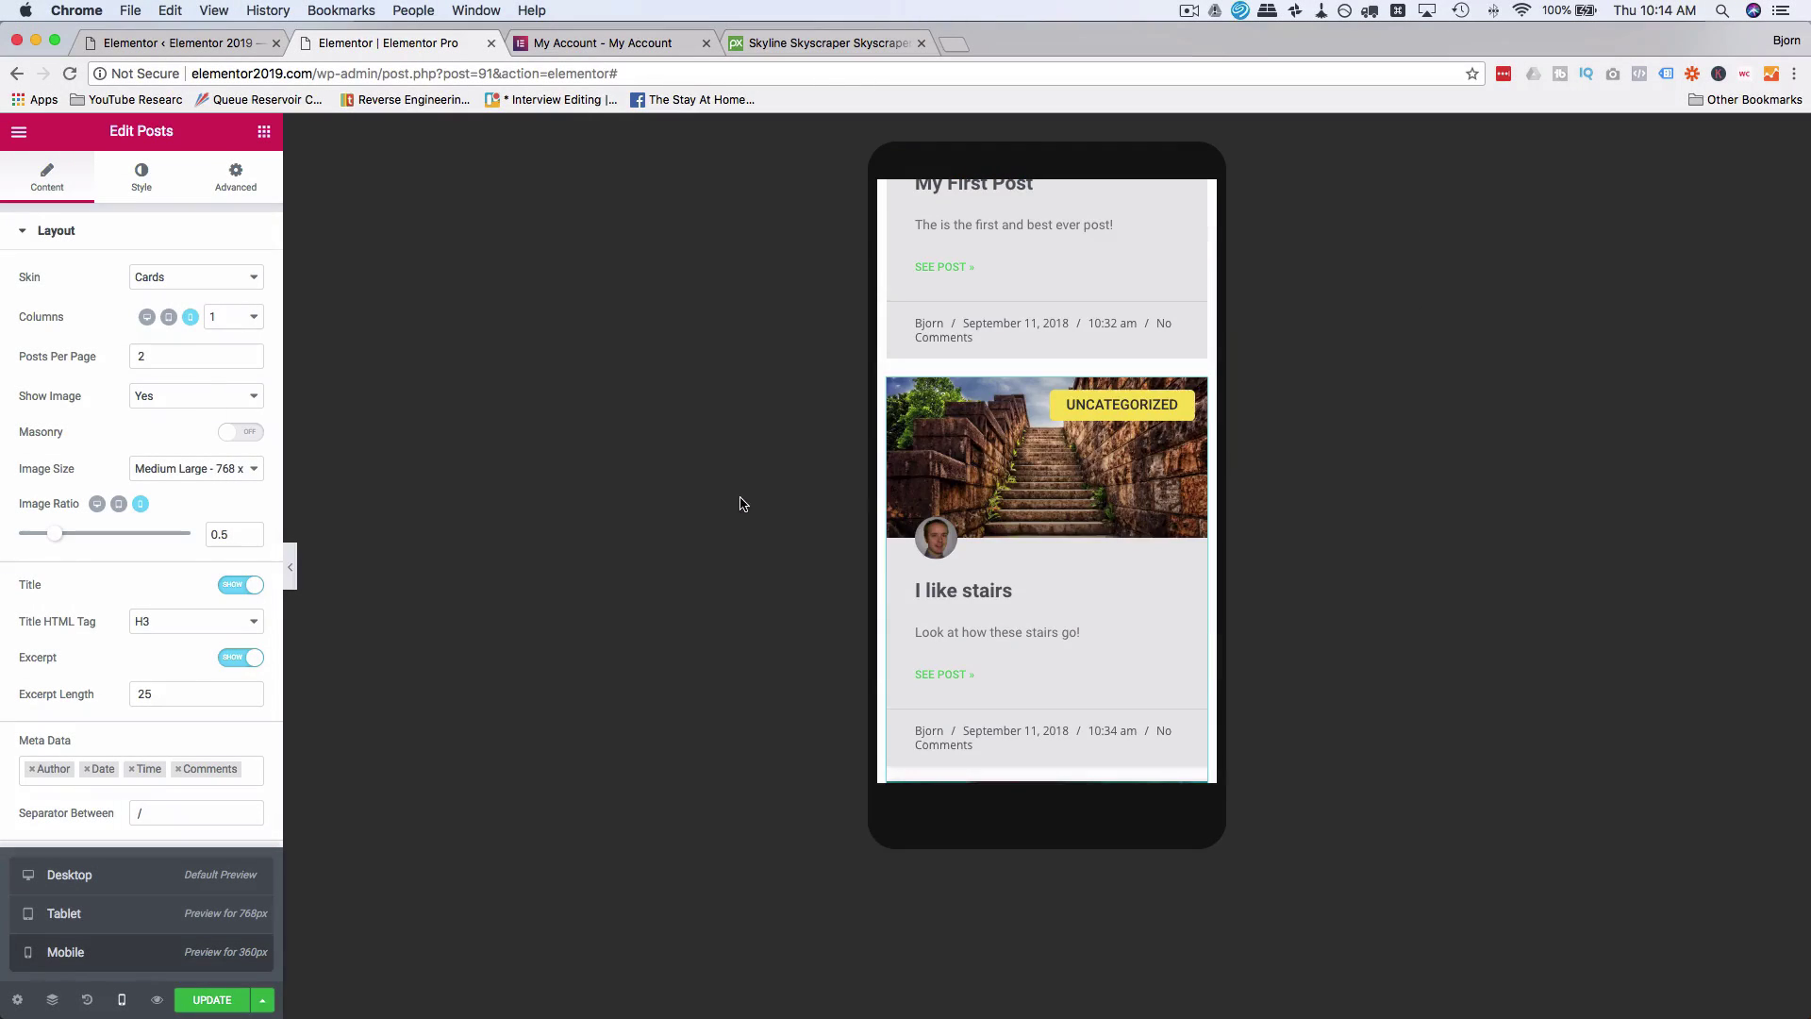
{"action": "scroll", "coordinate": [951, 519], "scroll_direction": "down", "scroll_amount": 10}
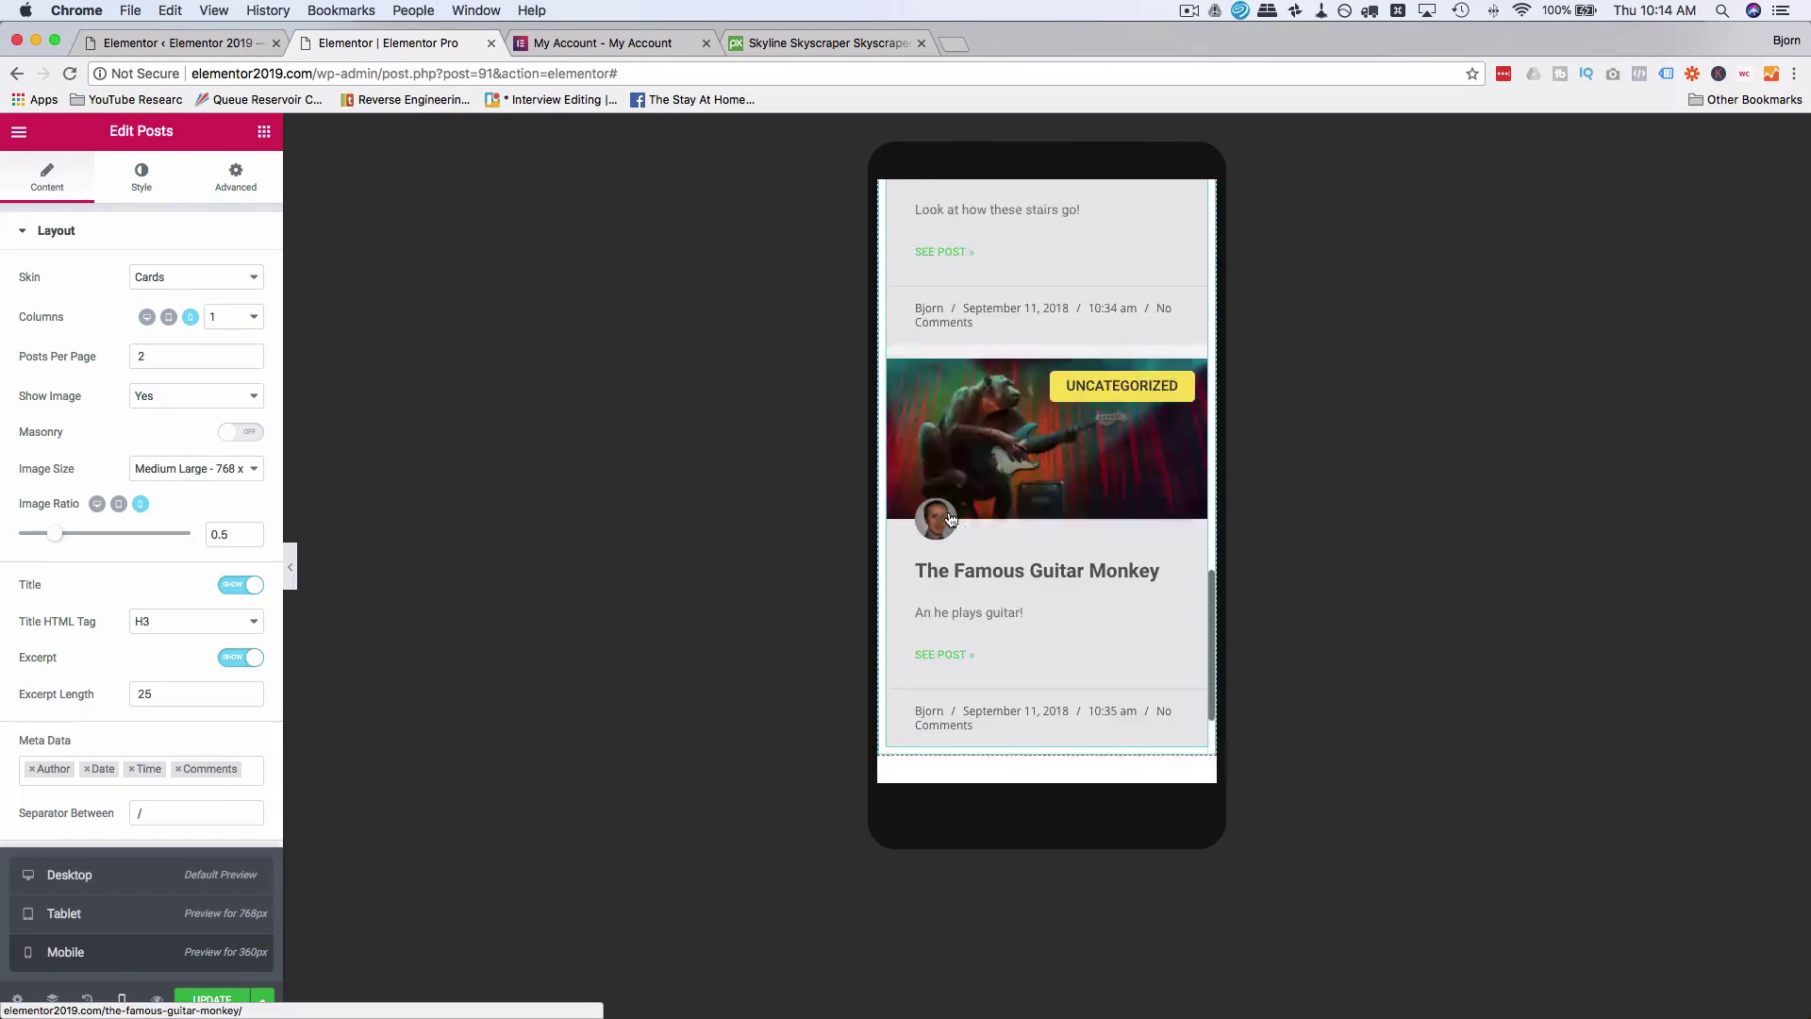